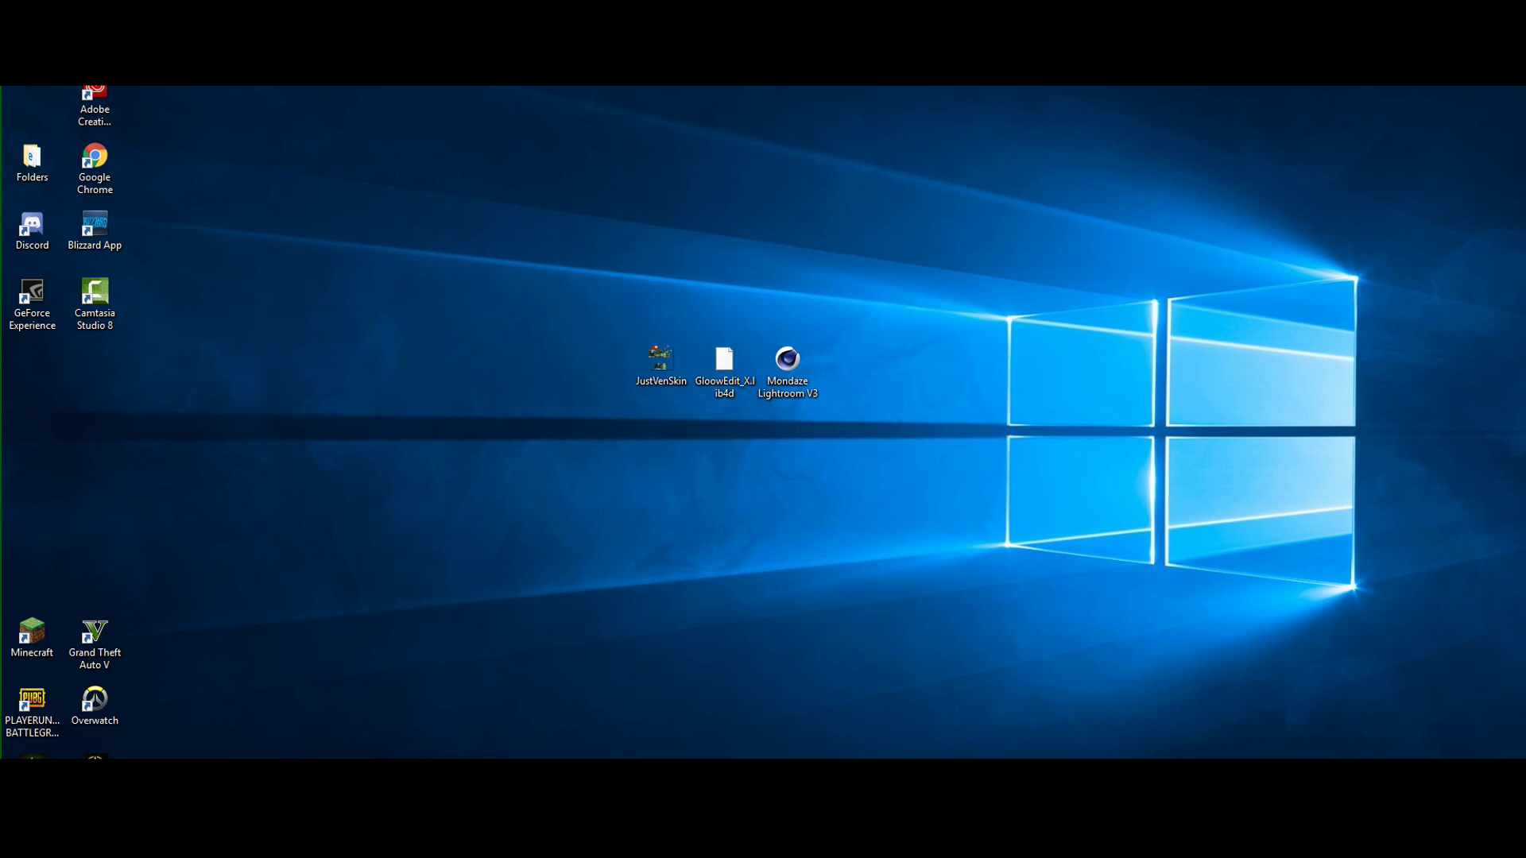
Launch Adobe Photoshop CC 2017 from a system search for "photo".
double_click(637, 365)
key("super")
type("photo")
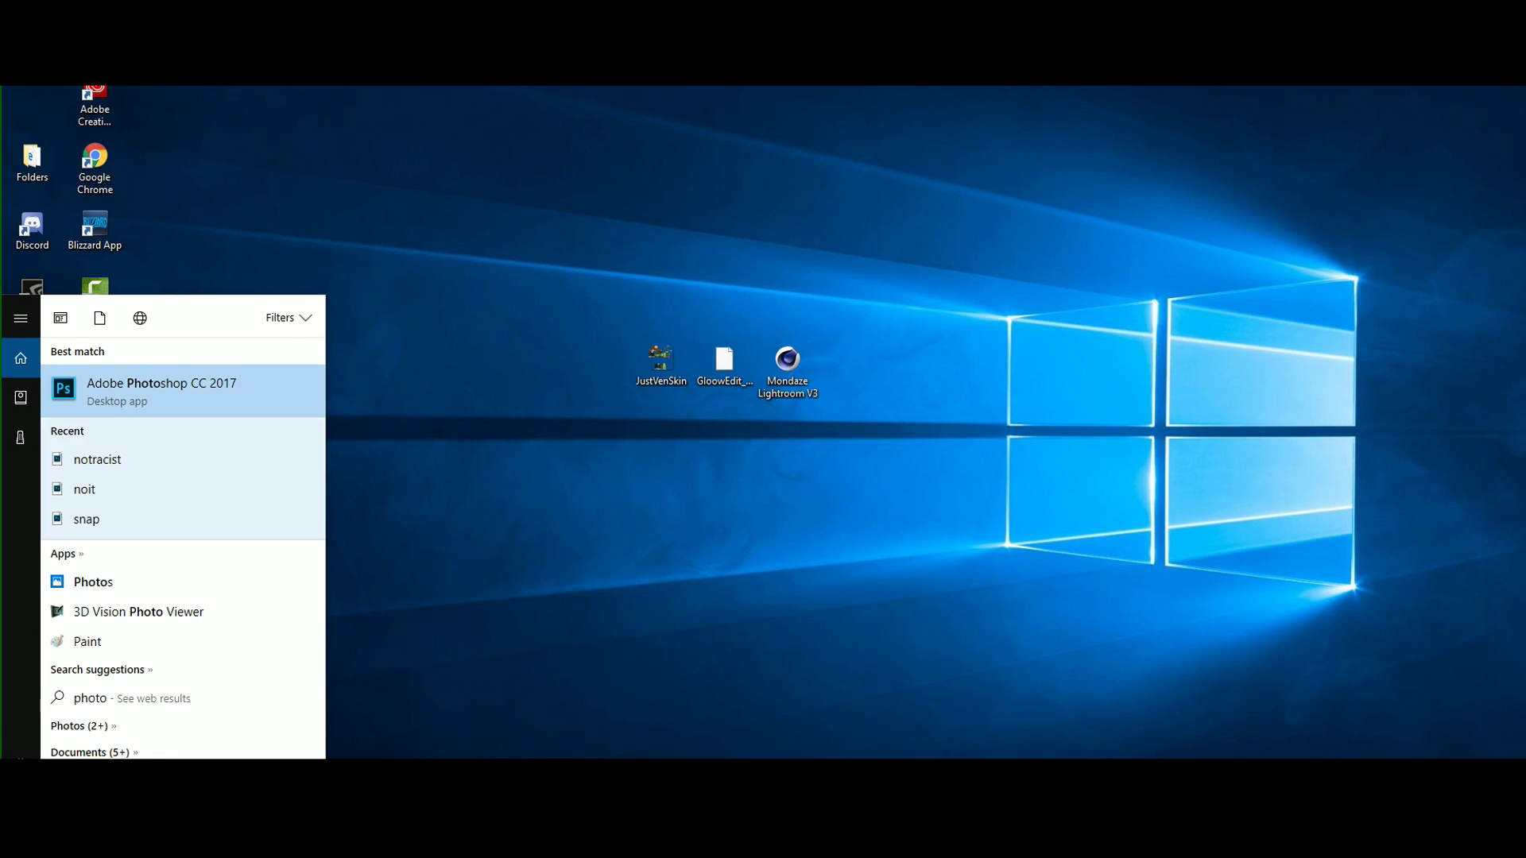
key("Return")
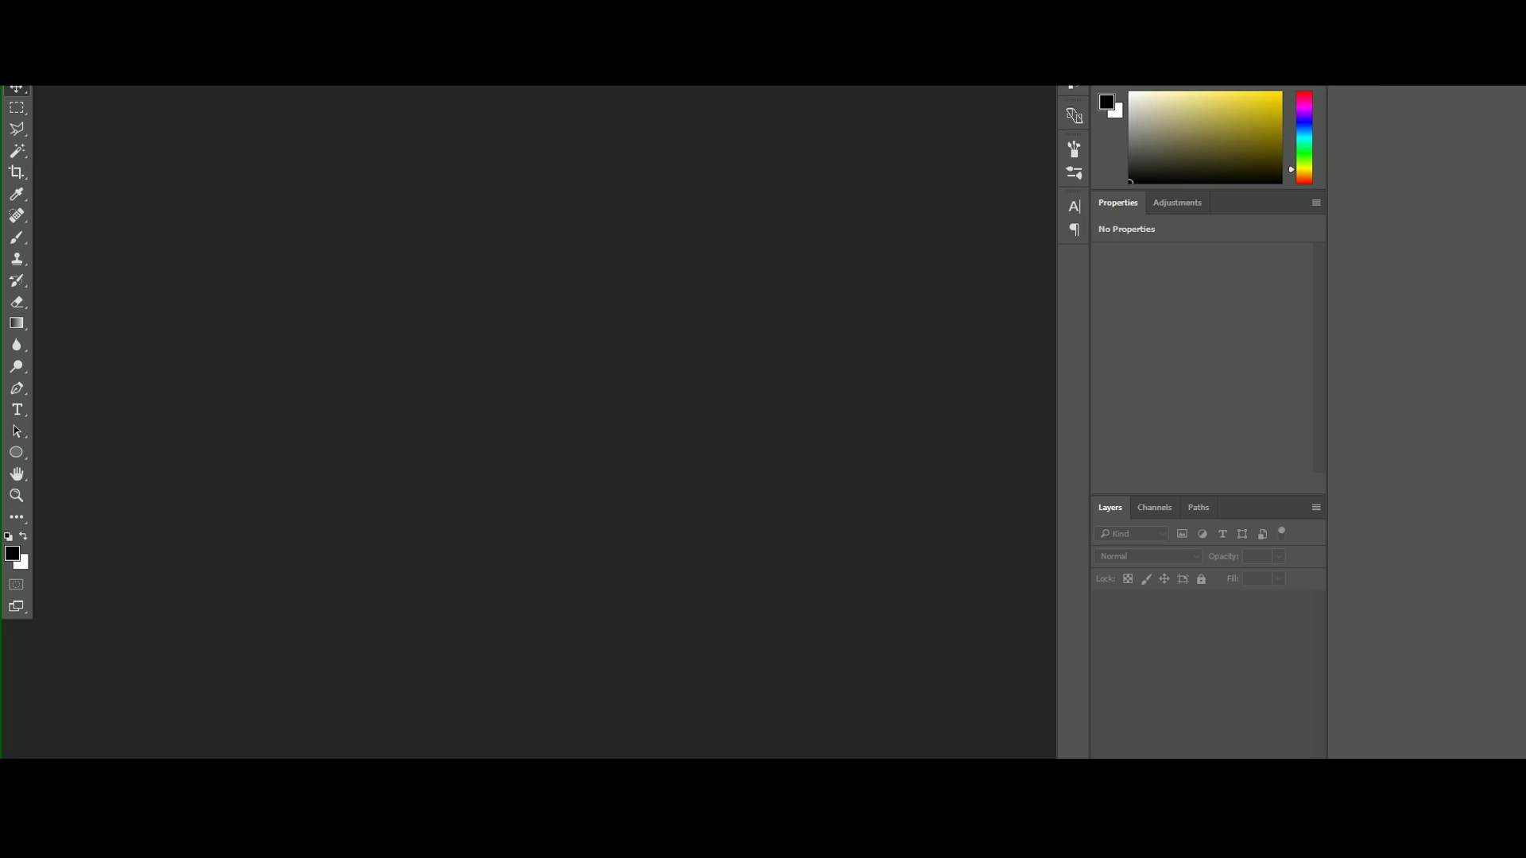
Open the JustVenSkin image file for editing.
key("alt+f")
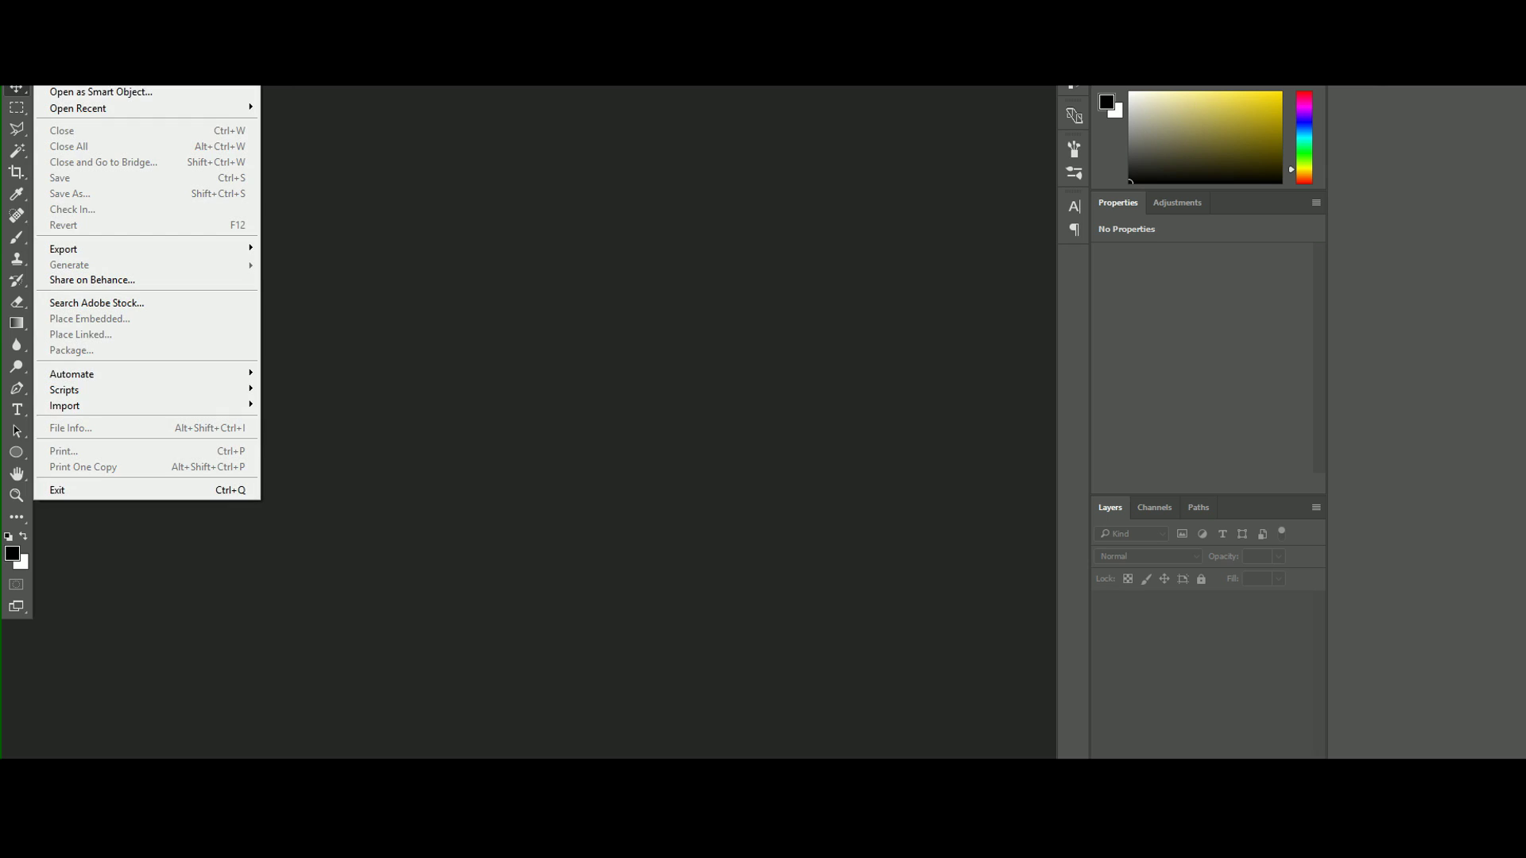
left_click(67, 45)
left_click(191, 247)
left_click(623, 415)
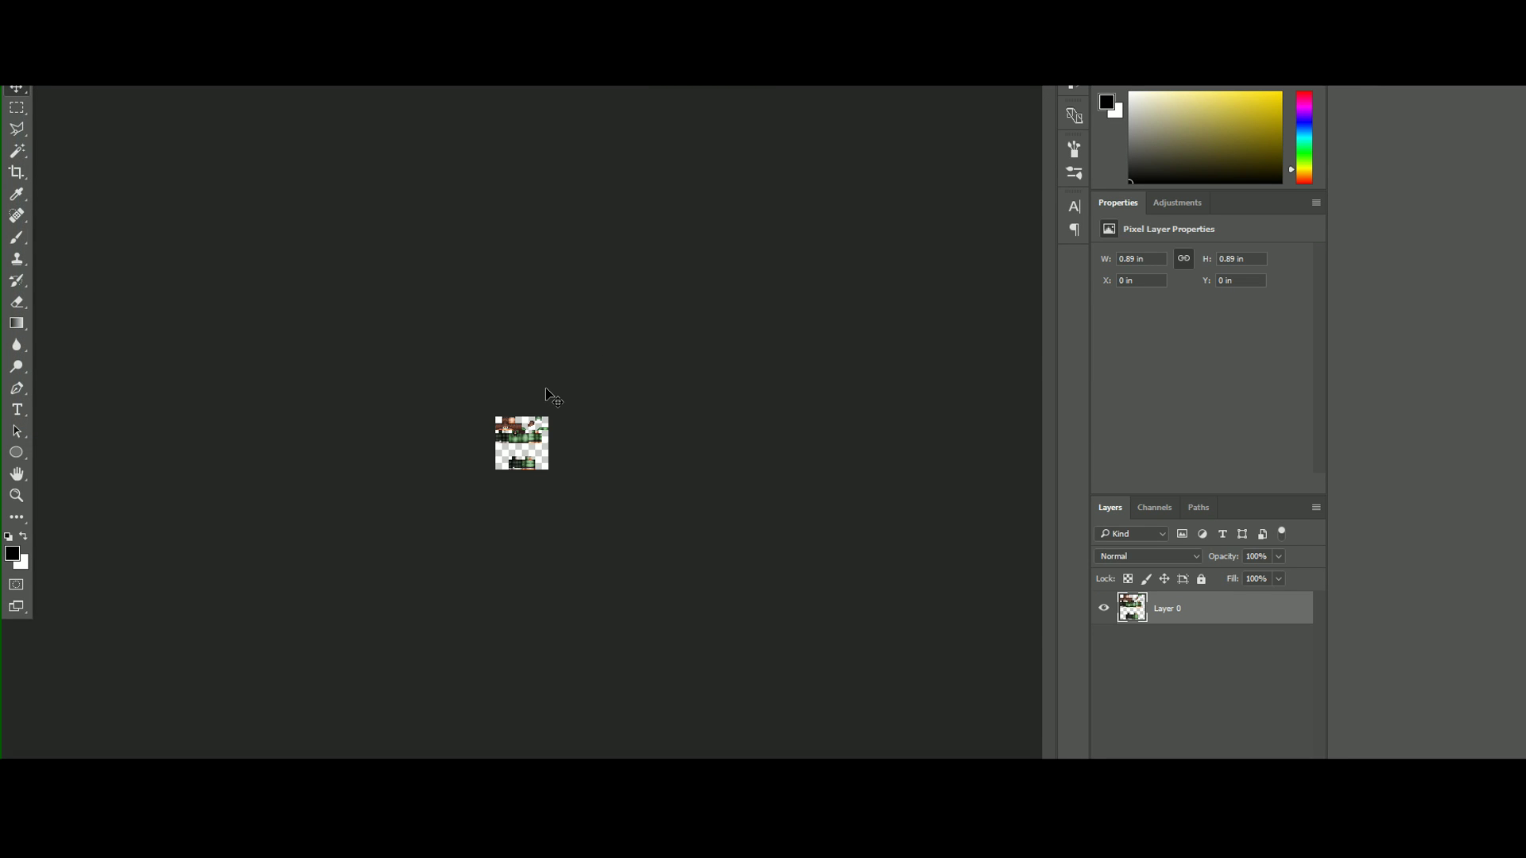
Select the pixels of both eyes on the skin's face with the Rectangular Marquee tool.
left_click(22, 495)
left_click_drag(510, 426, 663, 408)
left_click_drag(420, 296, 454, 270)
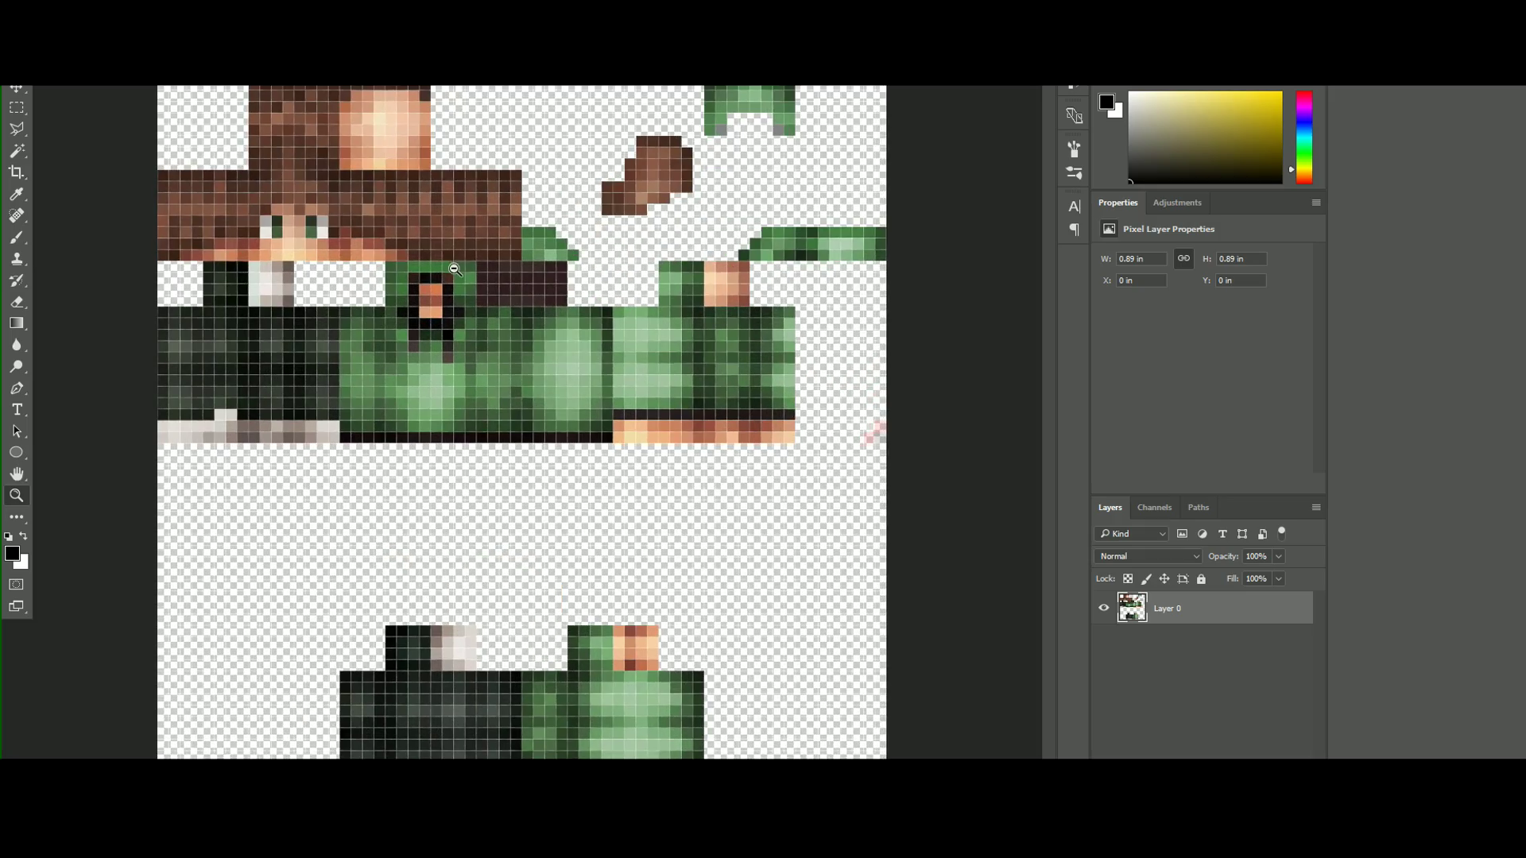
scroll(456, 270, "down", 1, "alt")
scroll(455, 269, "up", 4, "alt")
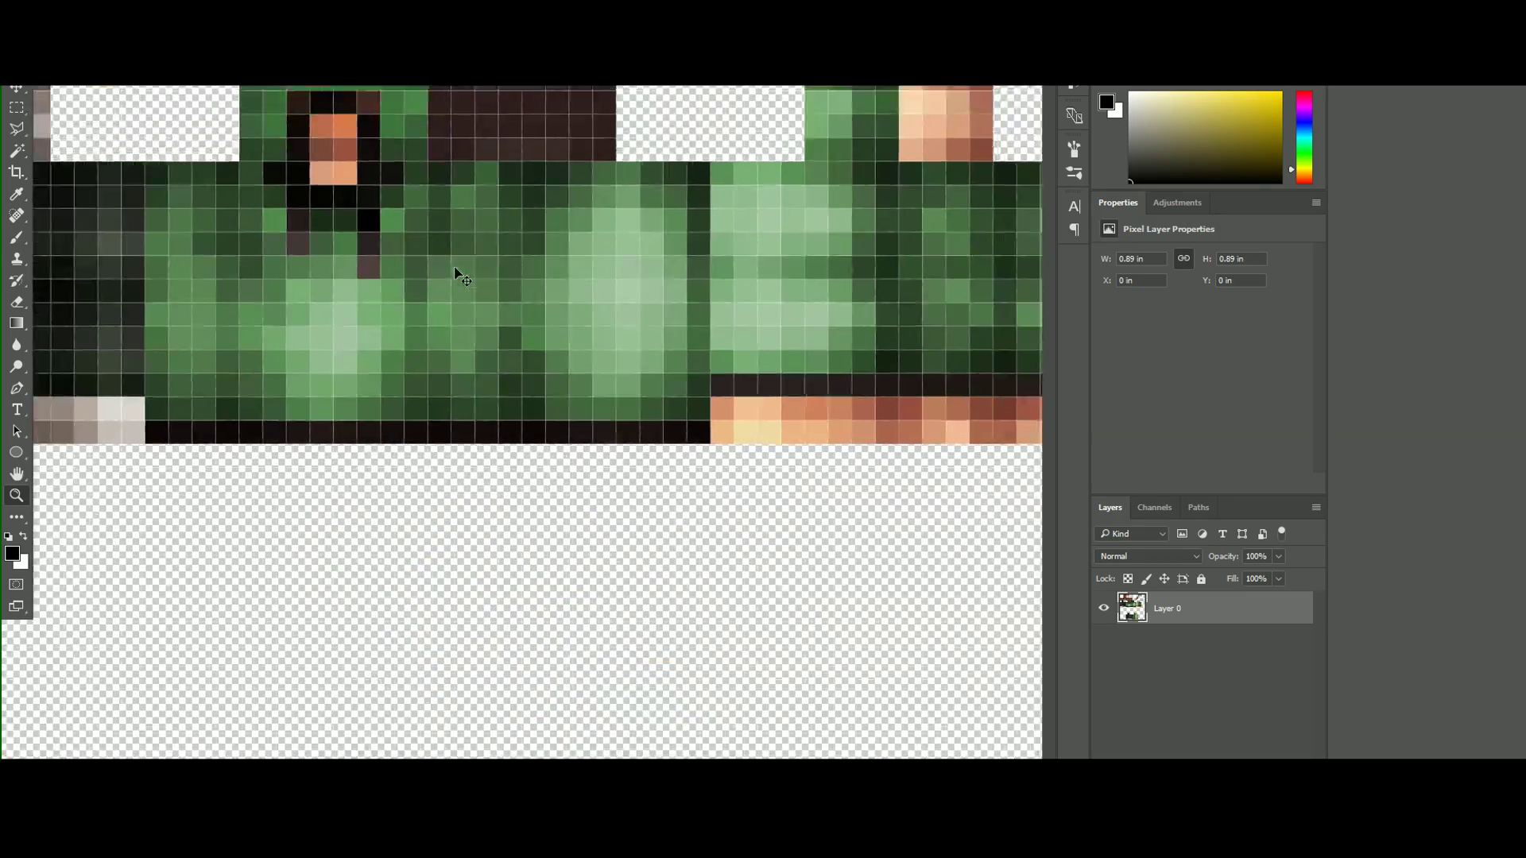
scroll(127, 237, "up", 4)
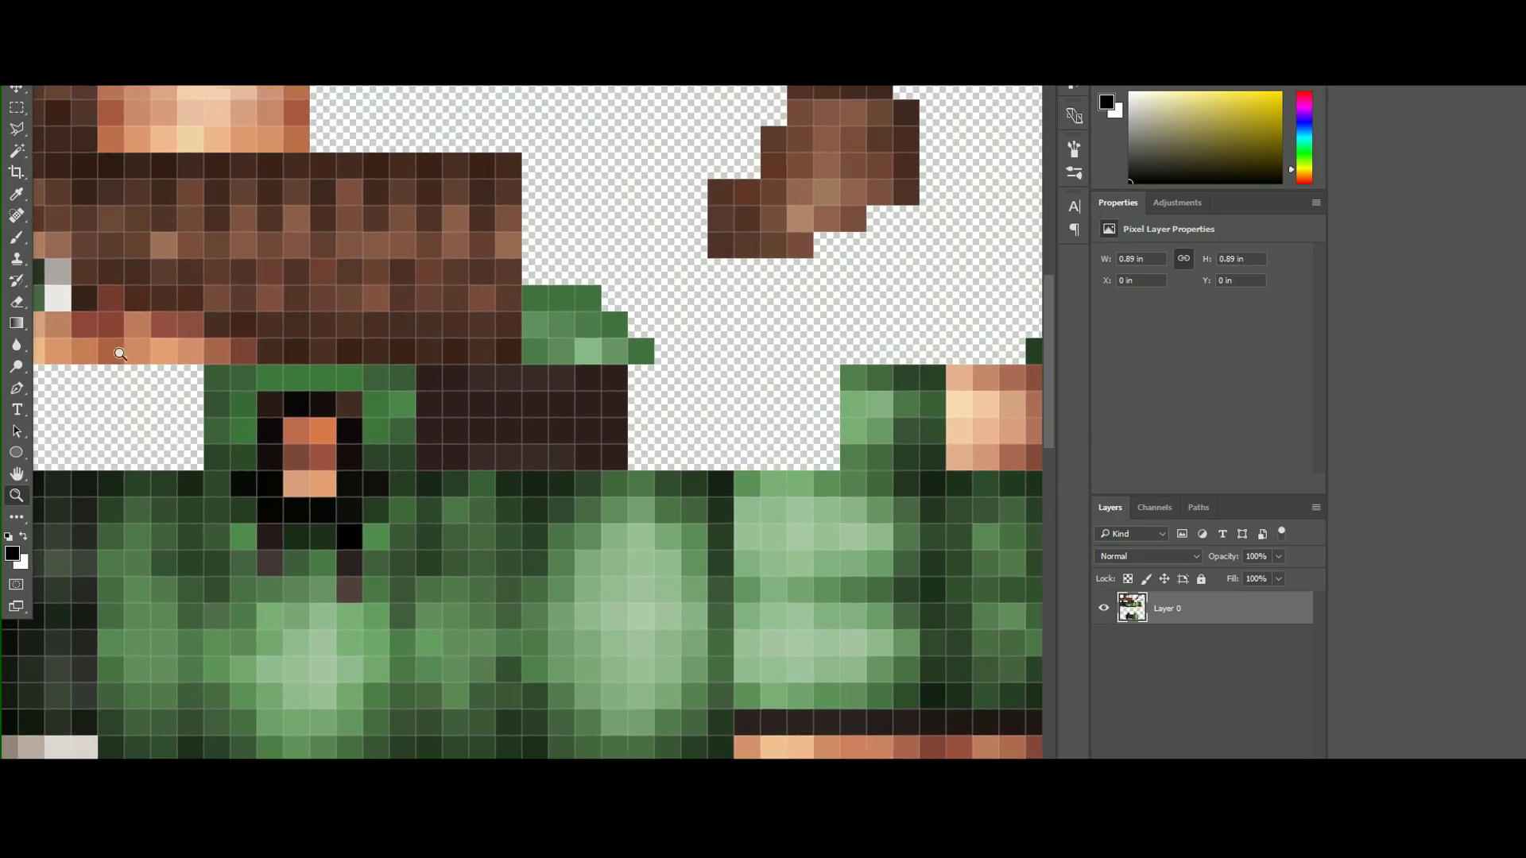
scroll(252, 353, "down", 2, "alt")
scroll(521, 422, "left", 4)
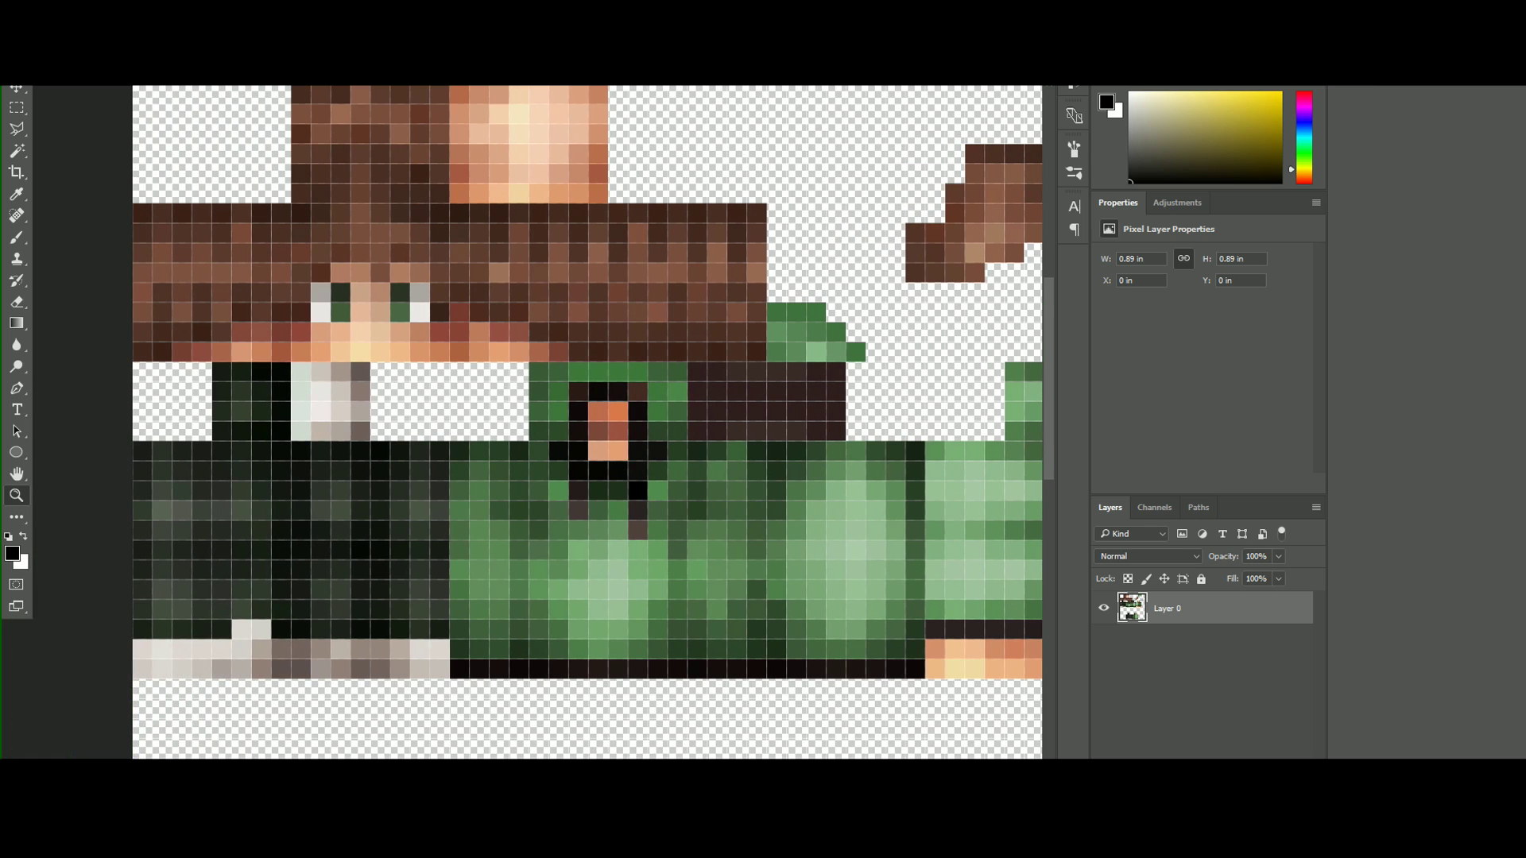
left_click(323, 246)
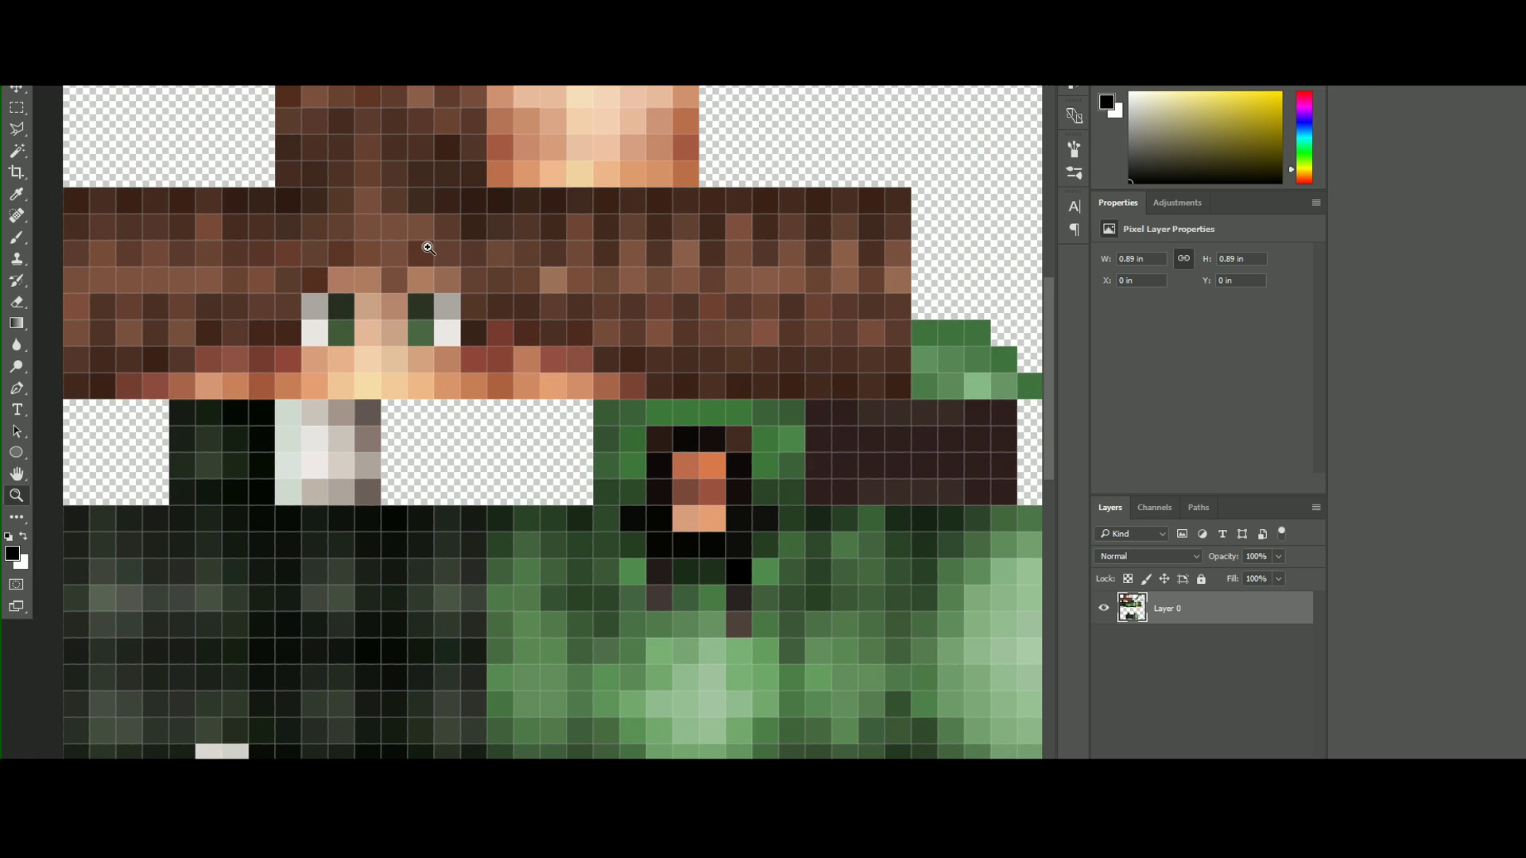
right_click(17, 116)
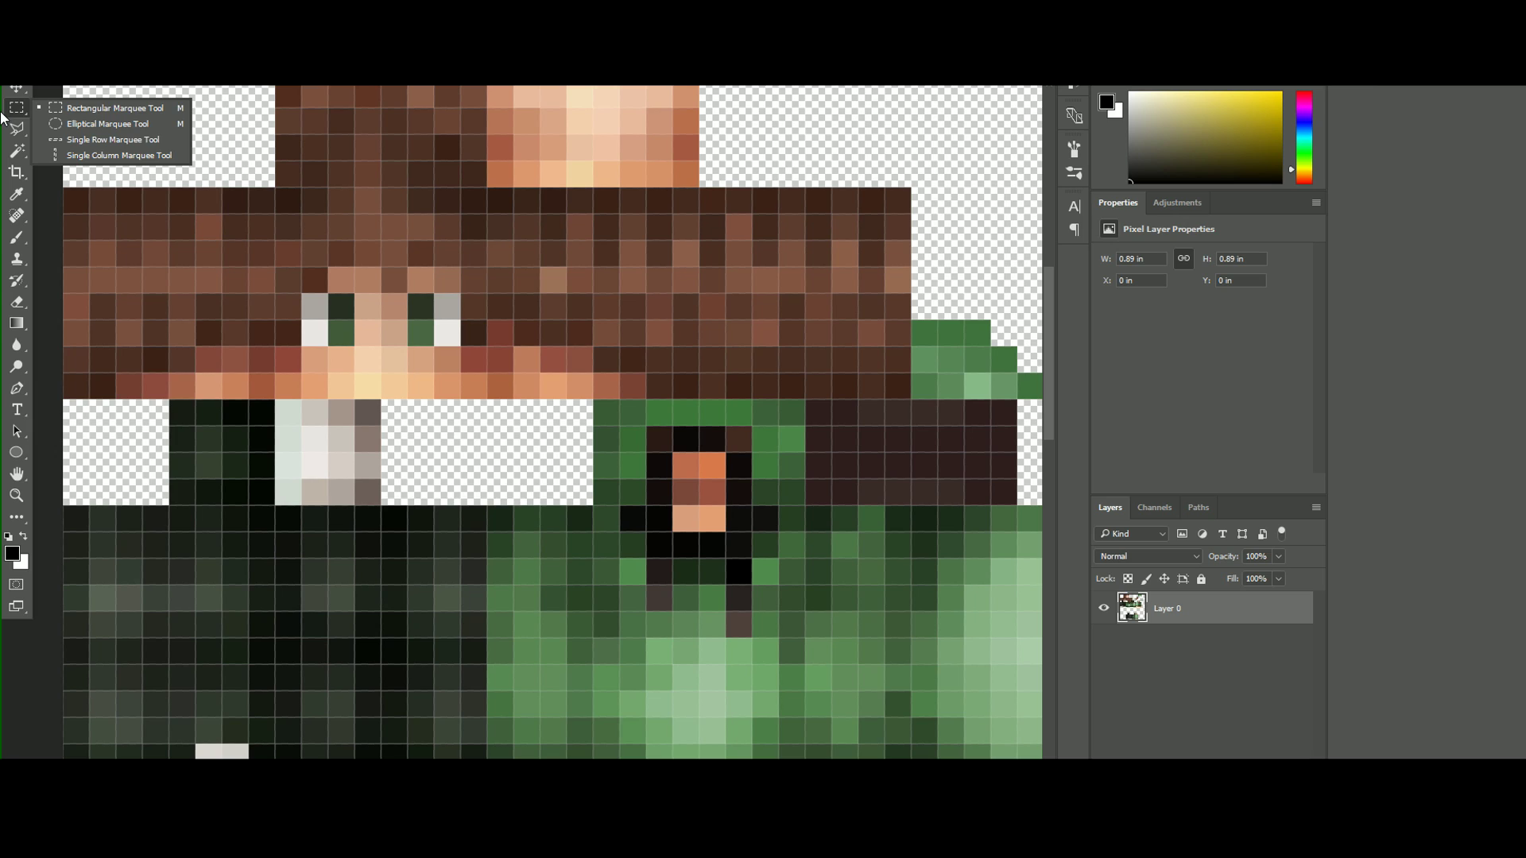
left_click_drag(302, 294, 327, 320)
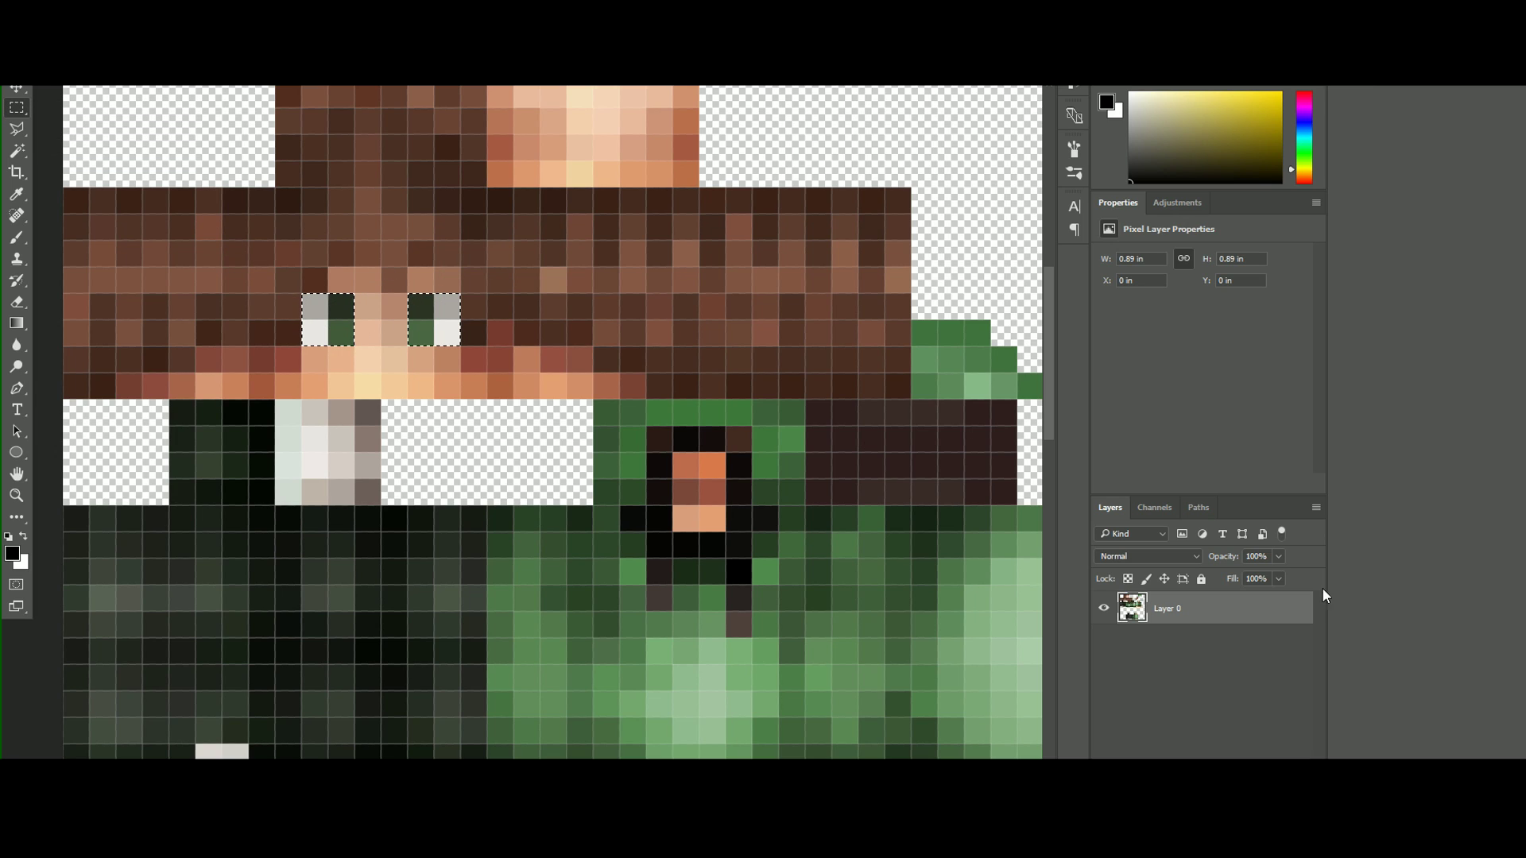
Create a new layer above Layer 0 and activate the Brush Tool for painting inside the eye selection.
key("ctrl+shift+alt+n")
right_click(15, 244)
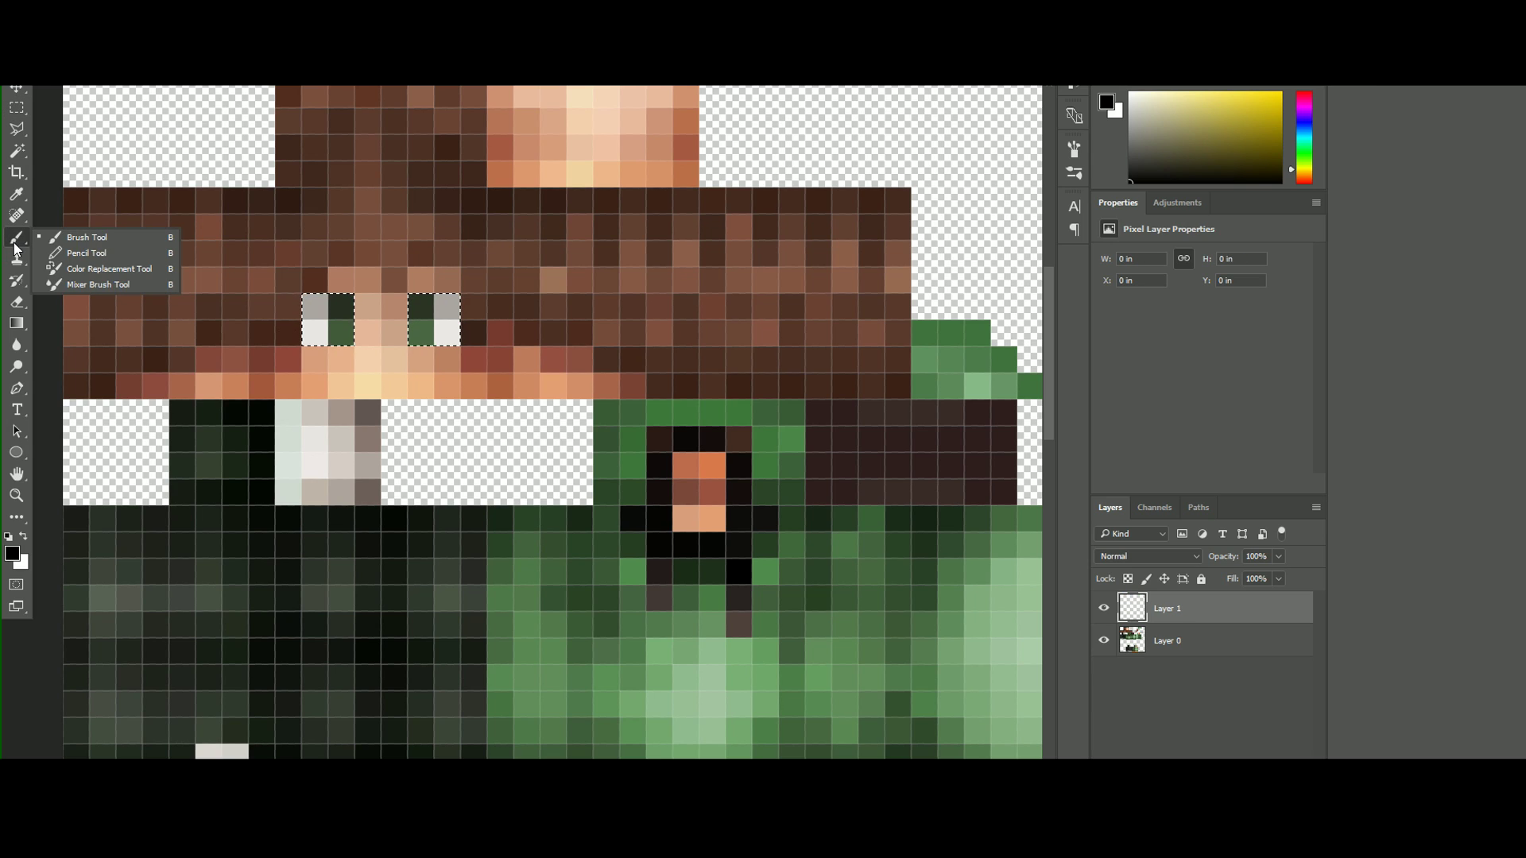
left_click(86, 236)
left_click(47, 71)
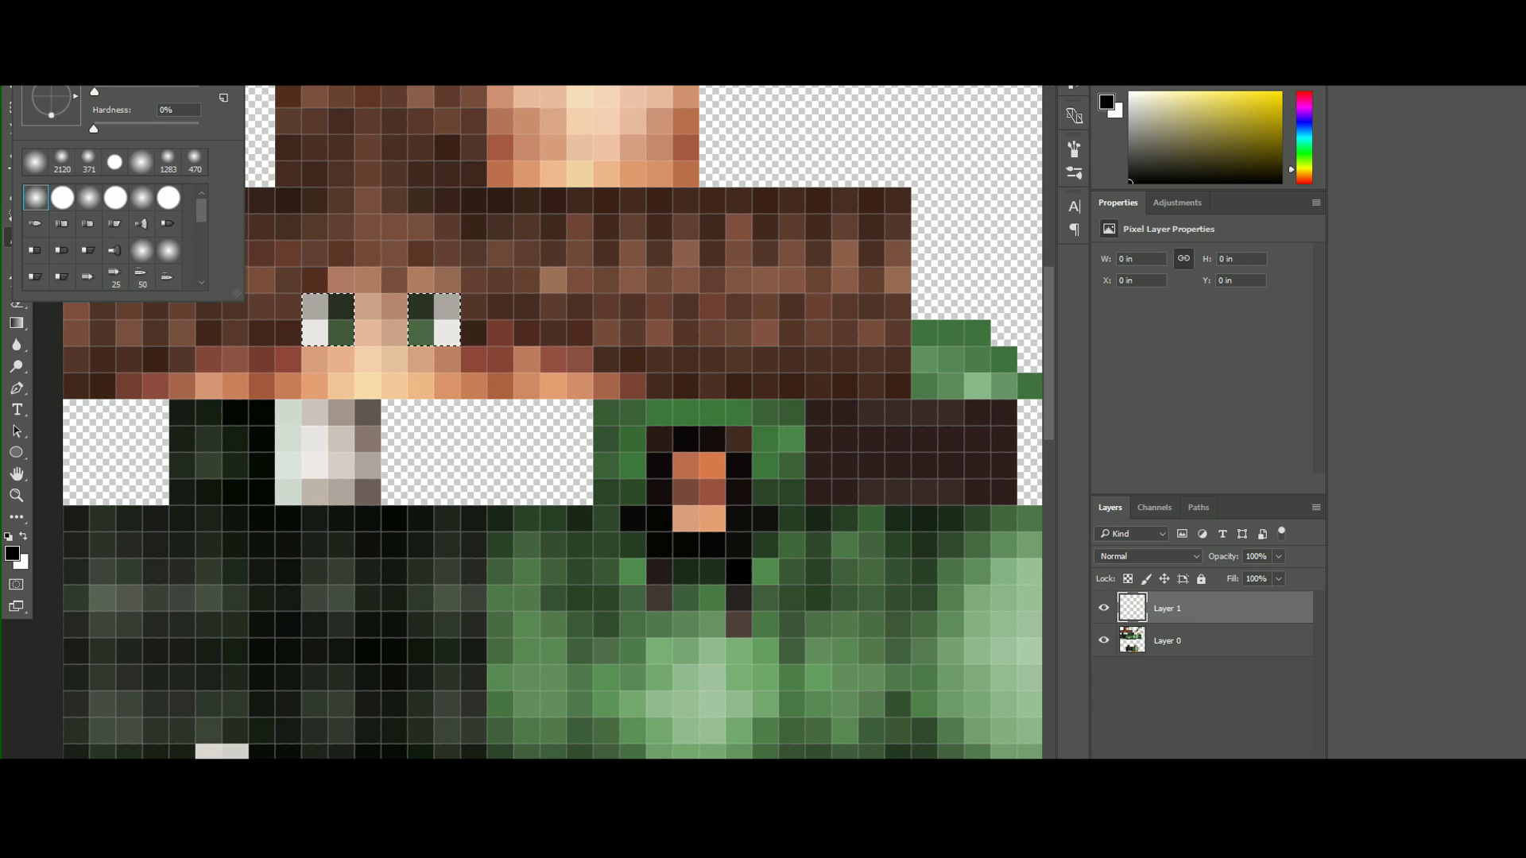
left_click(49, 72)
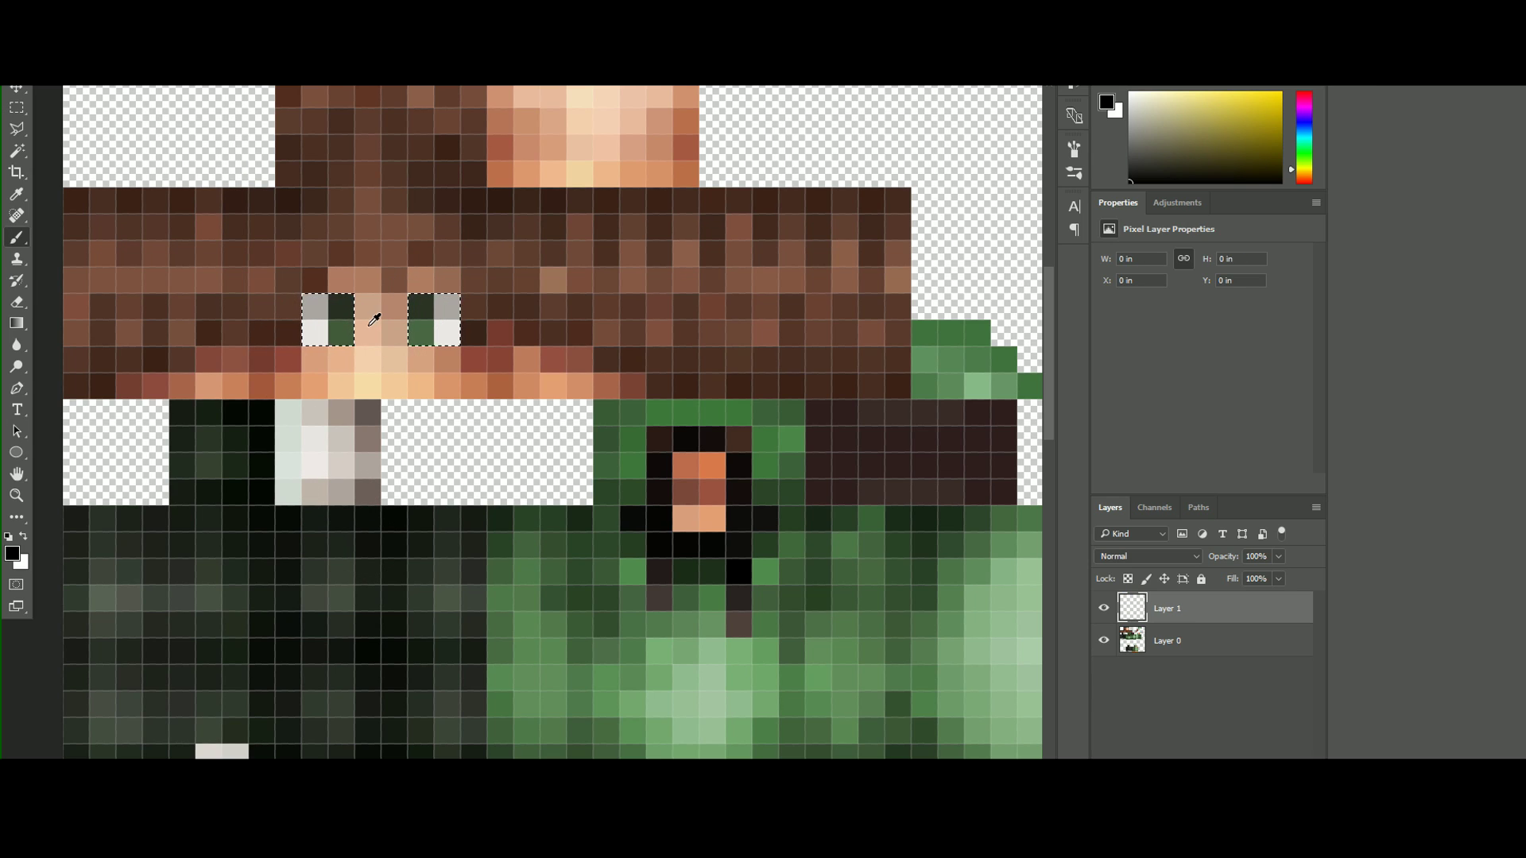
Paint over both selected eyes with skin tones sampled from the surrounding face pixels, and clear the selection.
left_click(364, 346, "alt")
right_click_drag(364, 346, 364, 346, "alt")
left_click(351, 346)
left_click(356, 292, "alt")
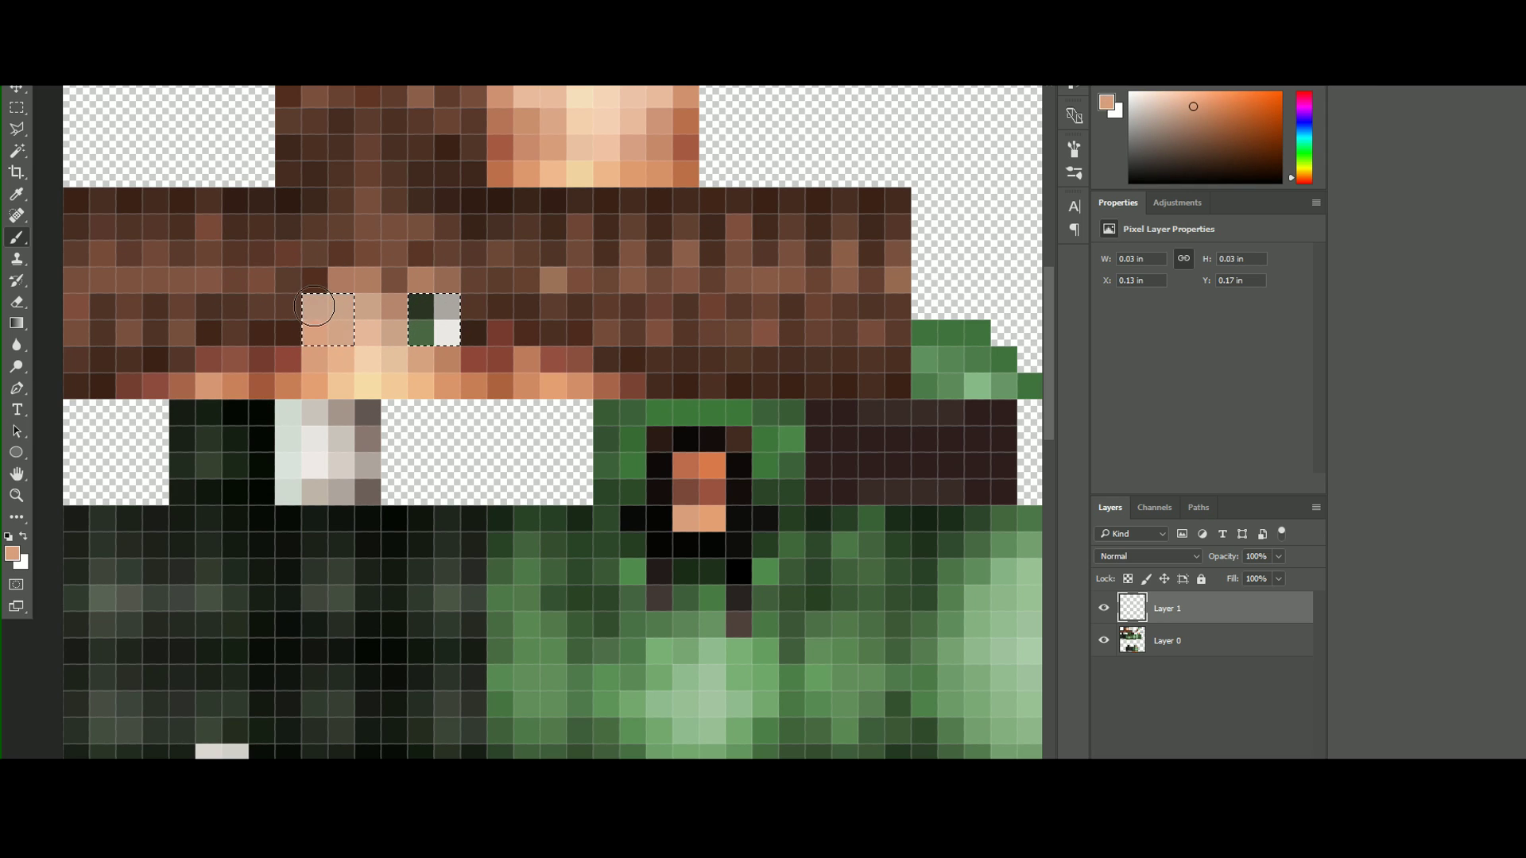
left_click(450, 350, "alt")
left_click(450, 326)
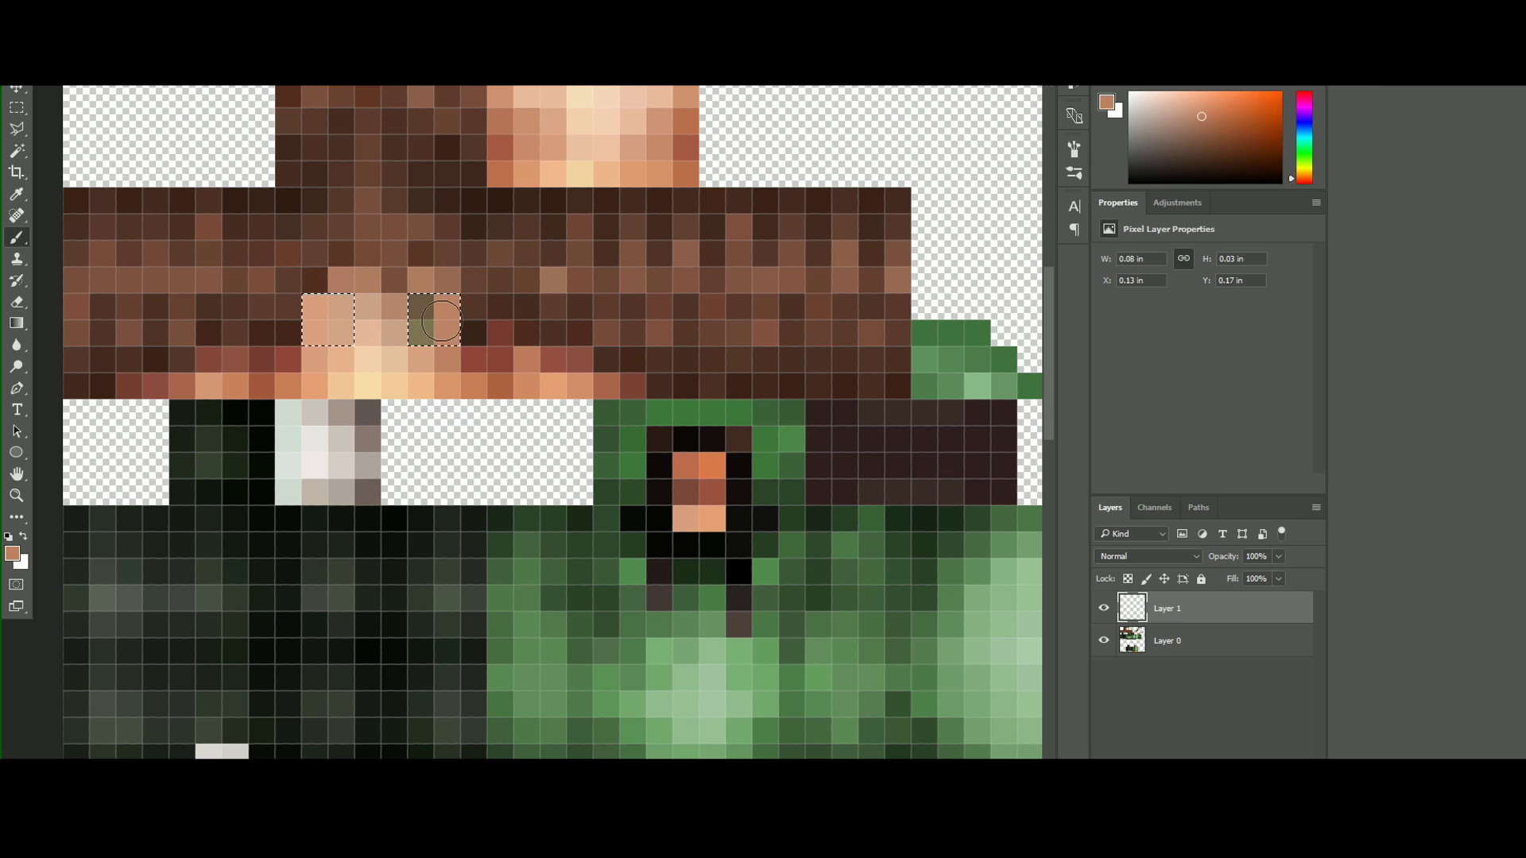
left_click(391, 337, "alt")
left_click(397, 310, "alt")
left_click(417, 306)
key("ctrl+d")
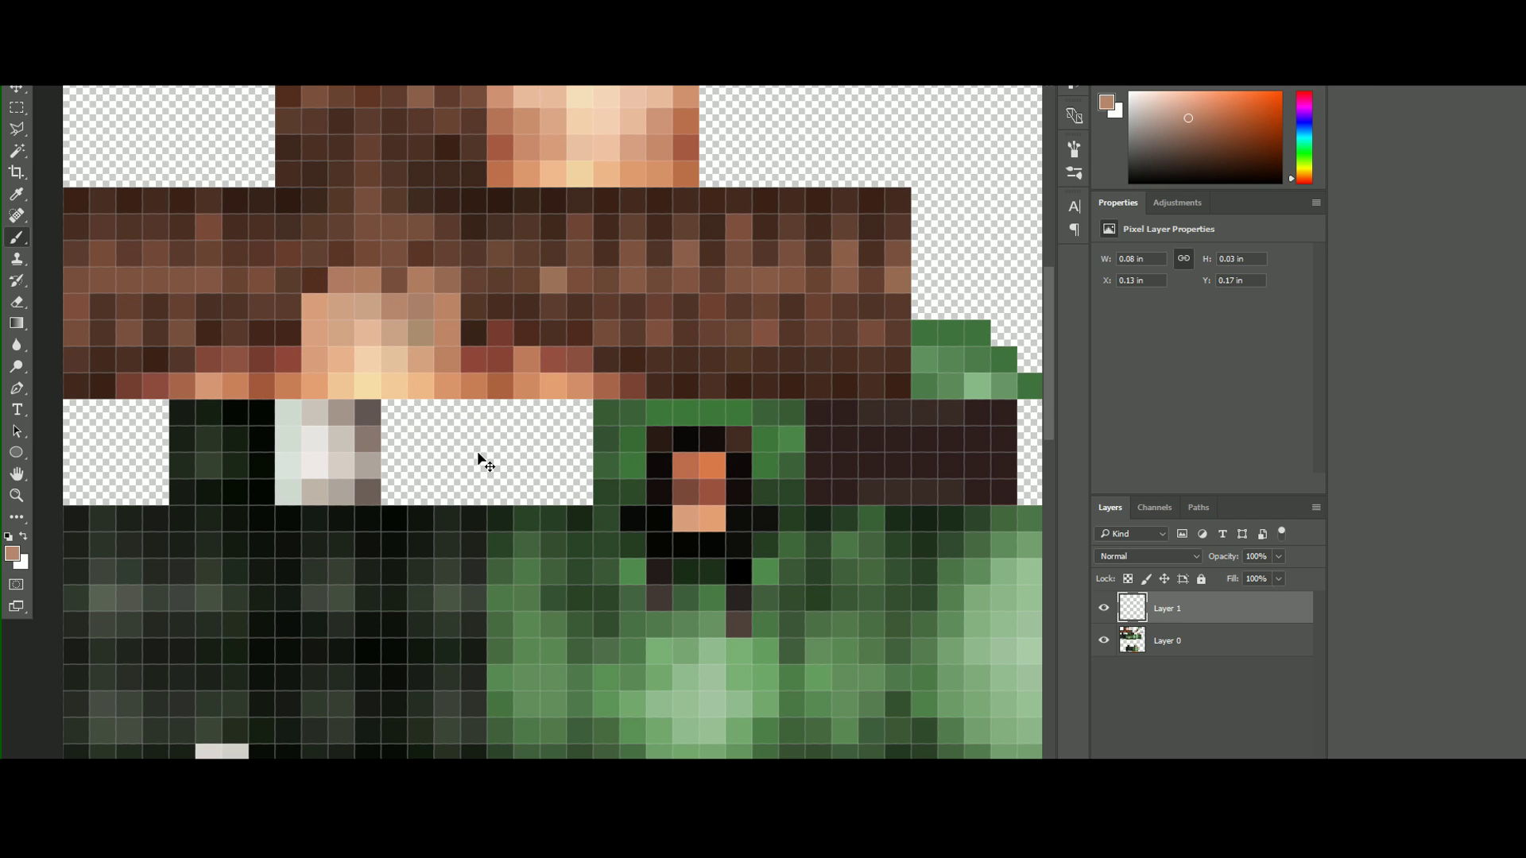
Blend the greenish remnant of the covered eye with a sampled lighter skin tone, and compare the face with the paint layer off and on.
scroll(480, 456, "down", 3)
scroll(480, 457, "up", 1)
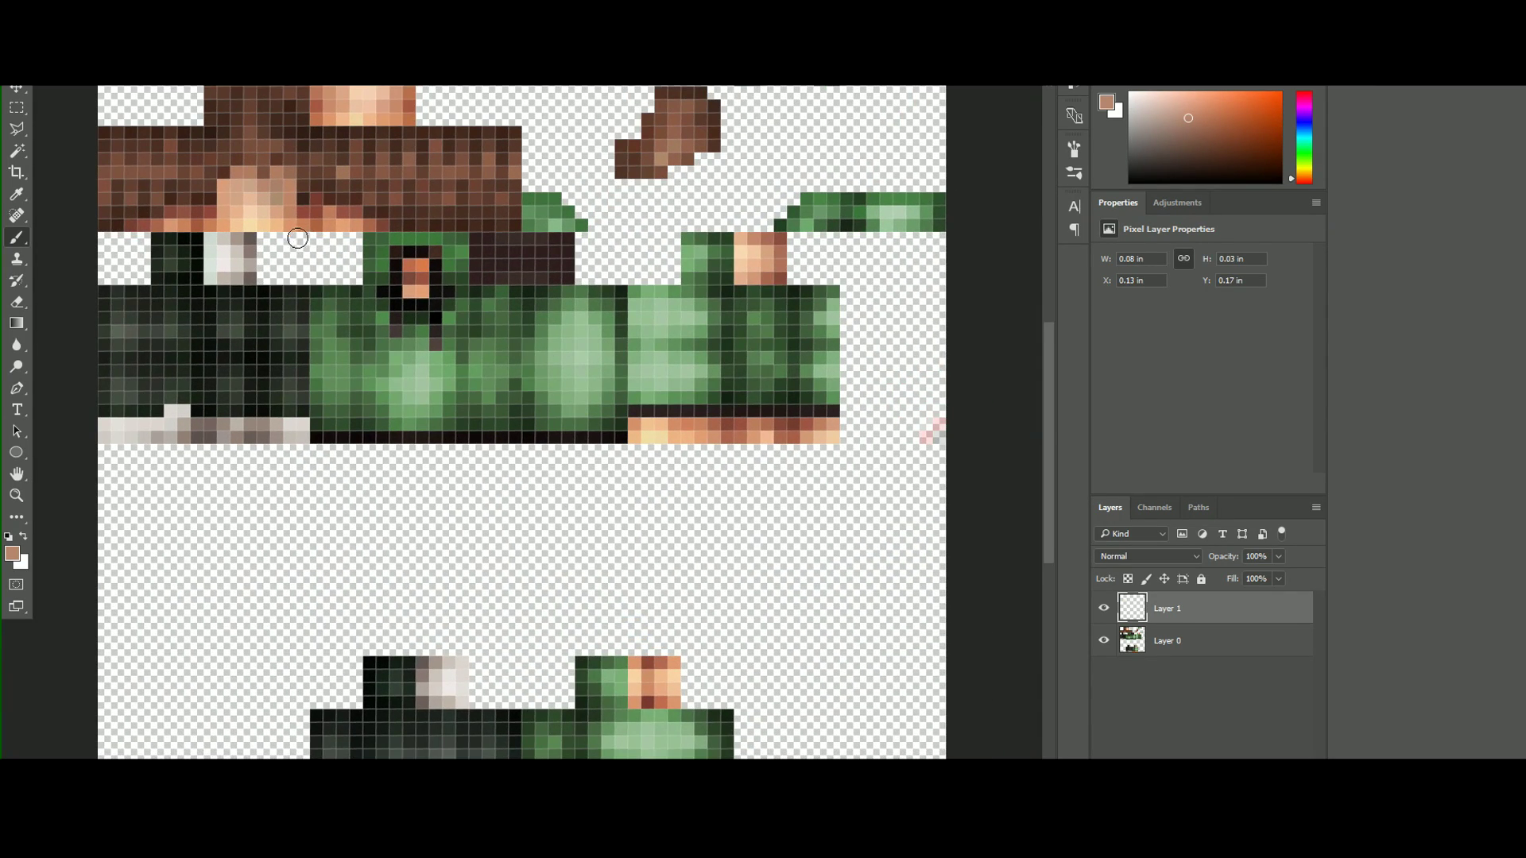
scroll(299, 235, "up", 1)
key("z")
left_click(243, 166)
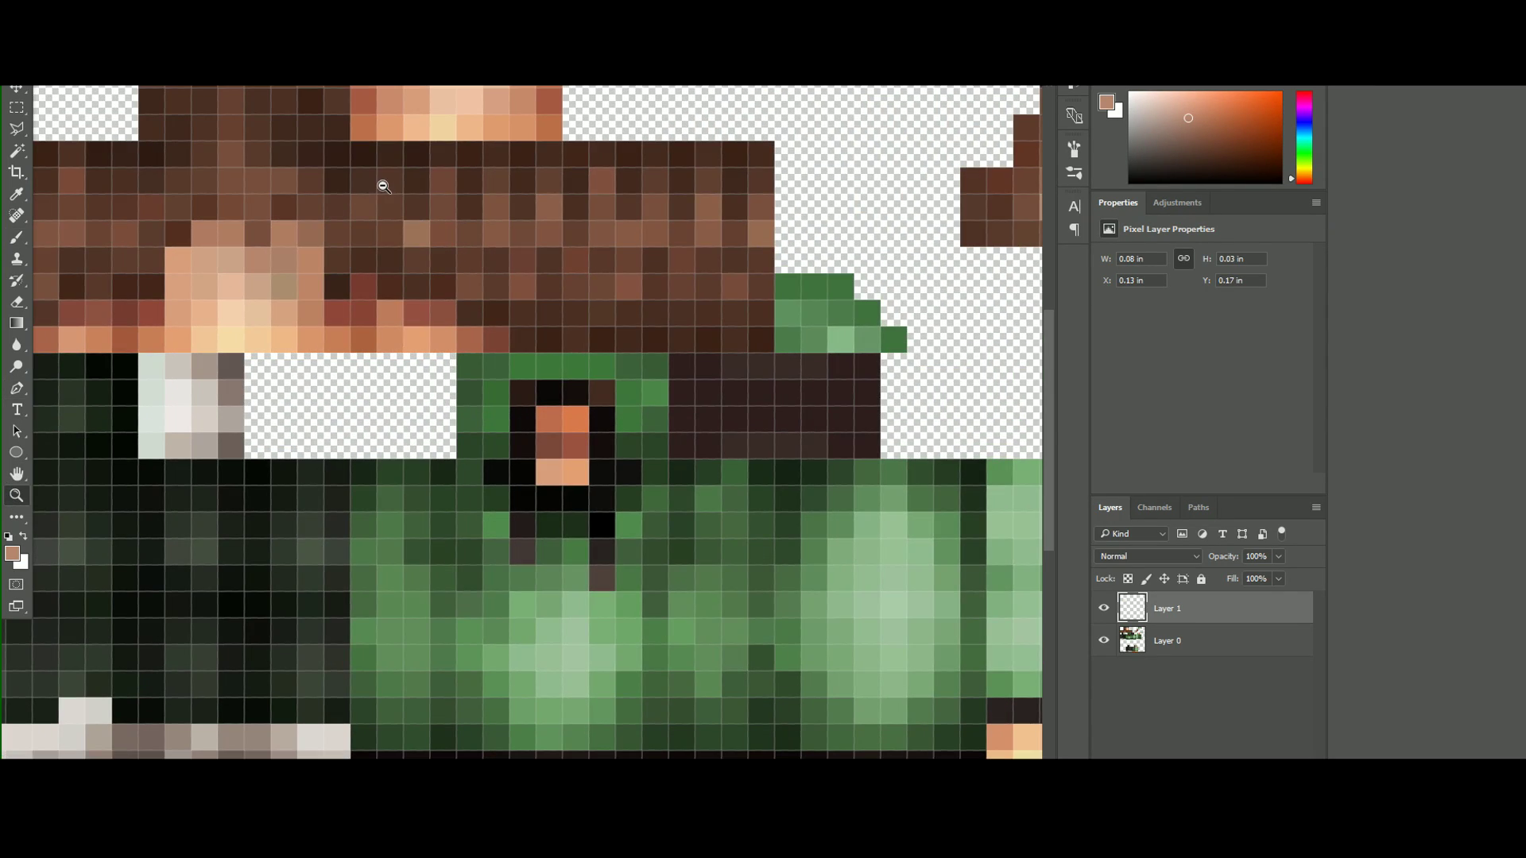
left_click(17, 237)
left_click(241, 280, "alt")
left_click_drag(257, 279, 266, 254)
left_click(299, 275)
key("ctrl+z")
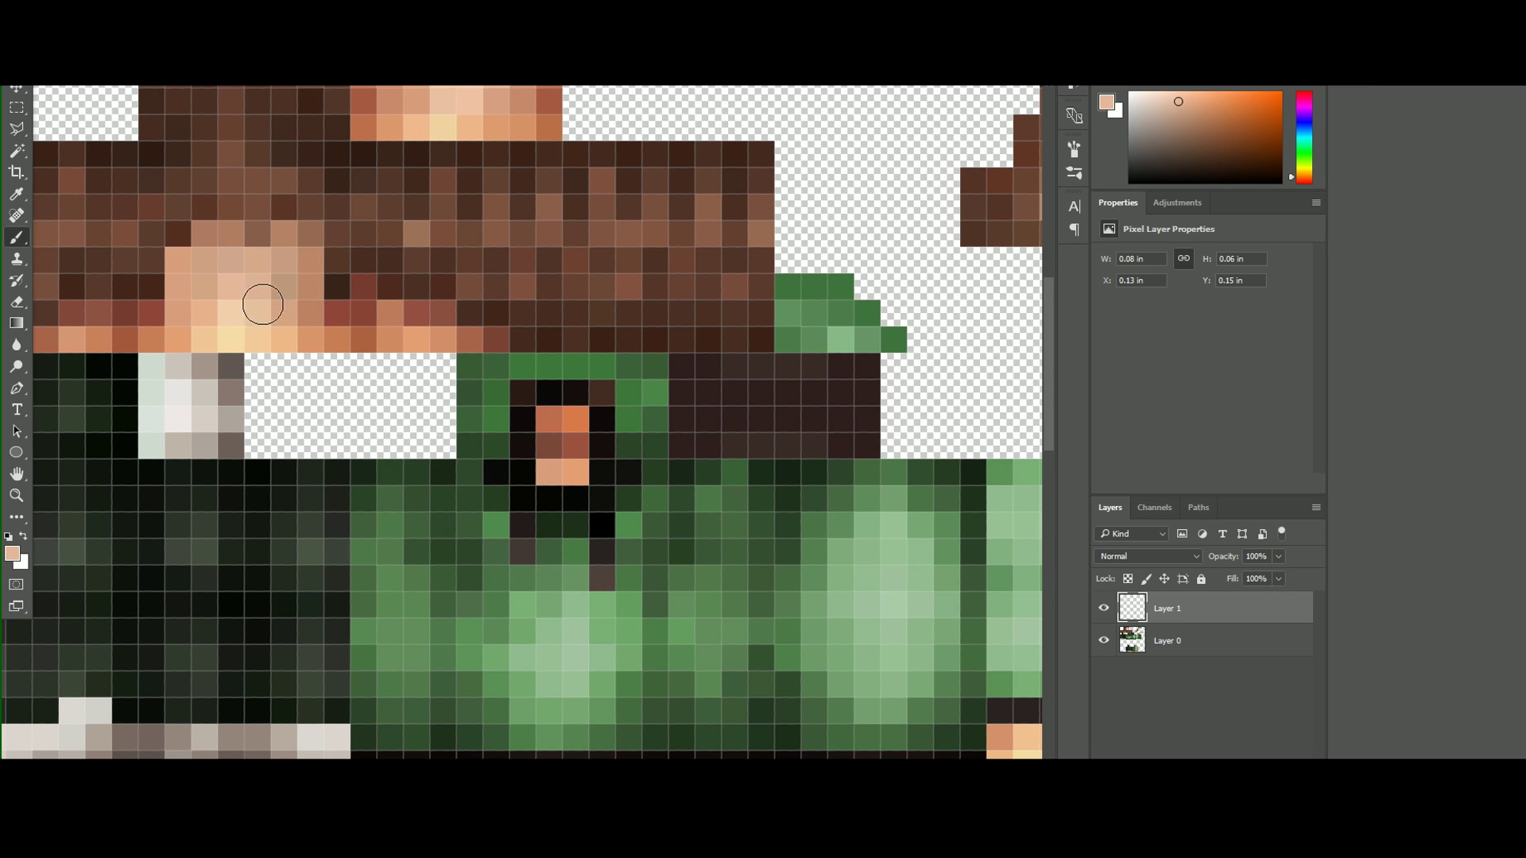
scroll(452, 347, "down", 4, "alt")
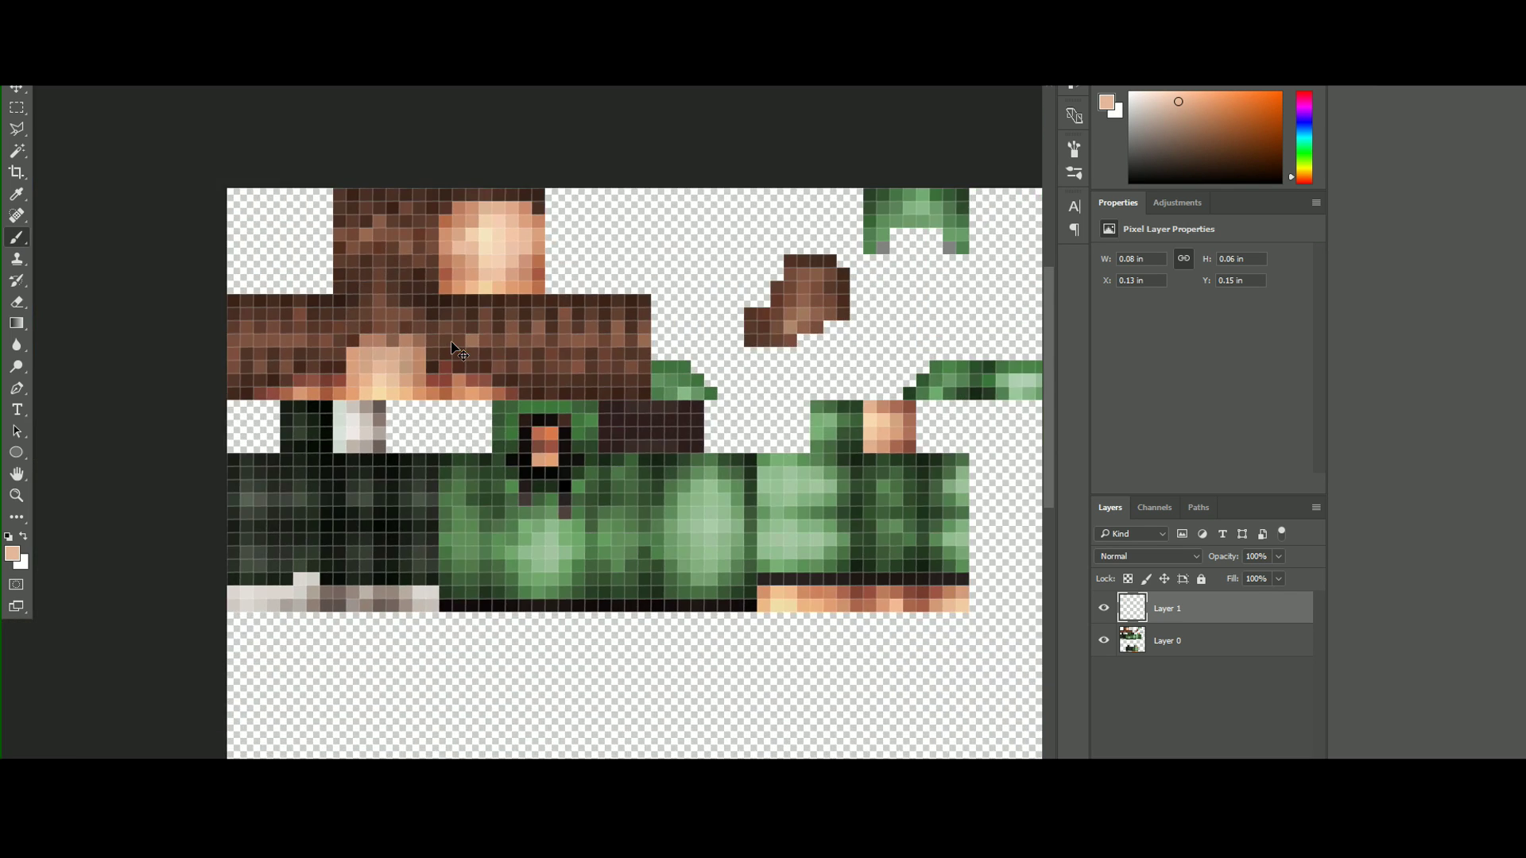
left_click(1102, 606)
left_click(1102, 606)
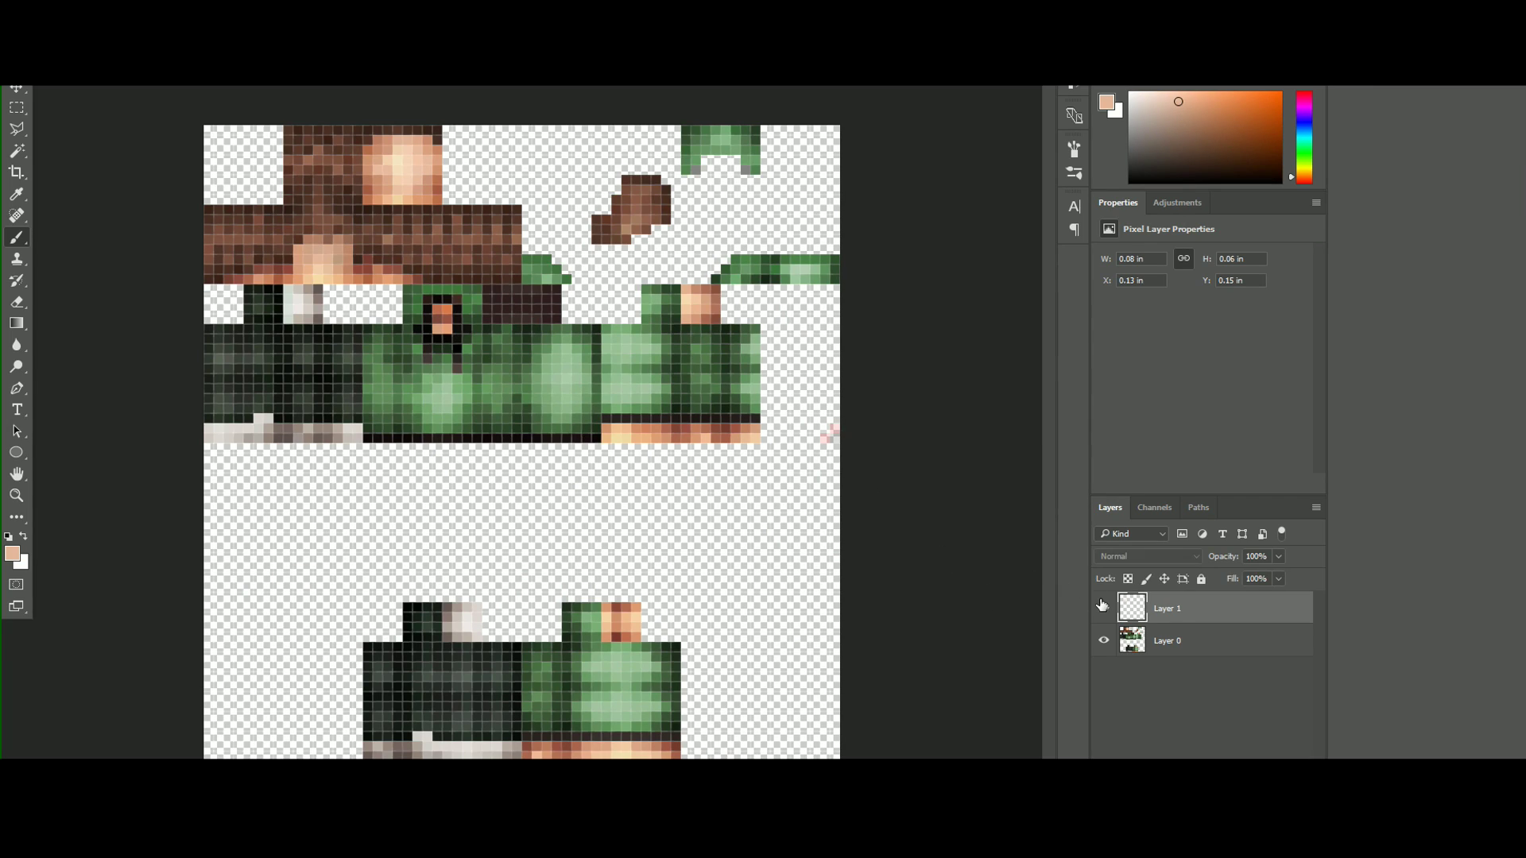
left_click(21, 111)
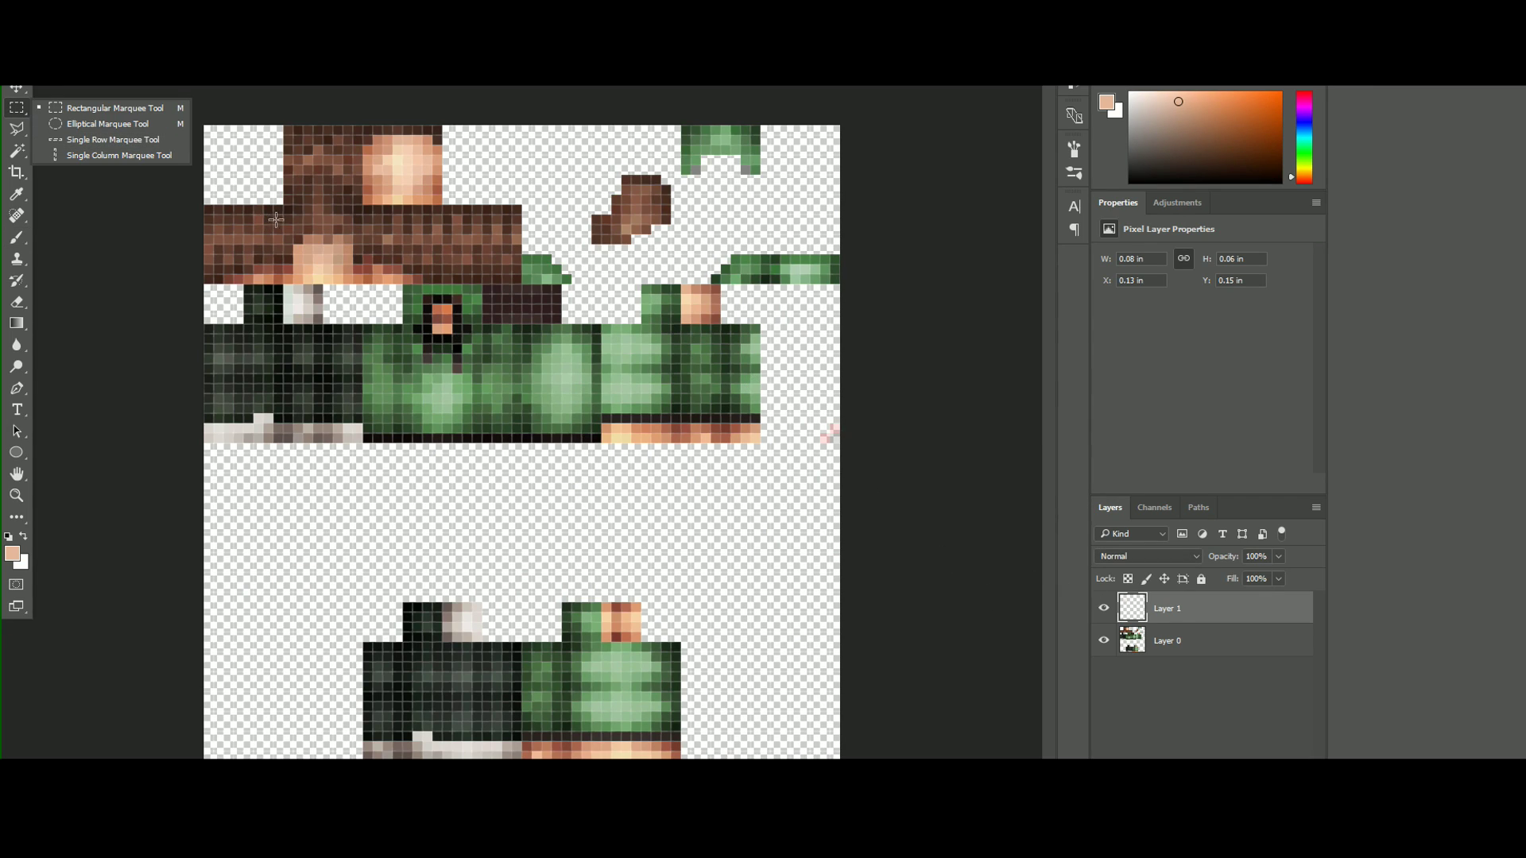
left_click_drag(323, 234, 334, 245)
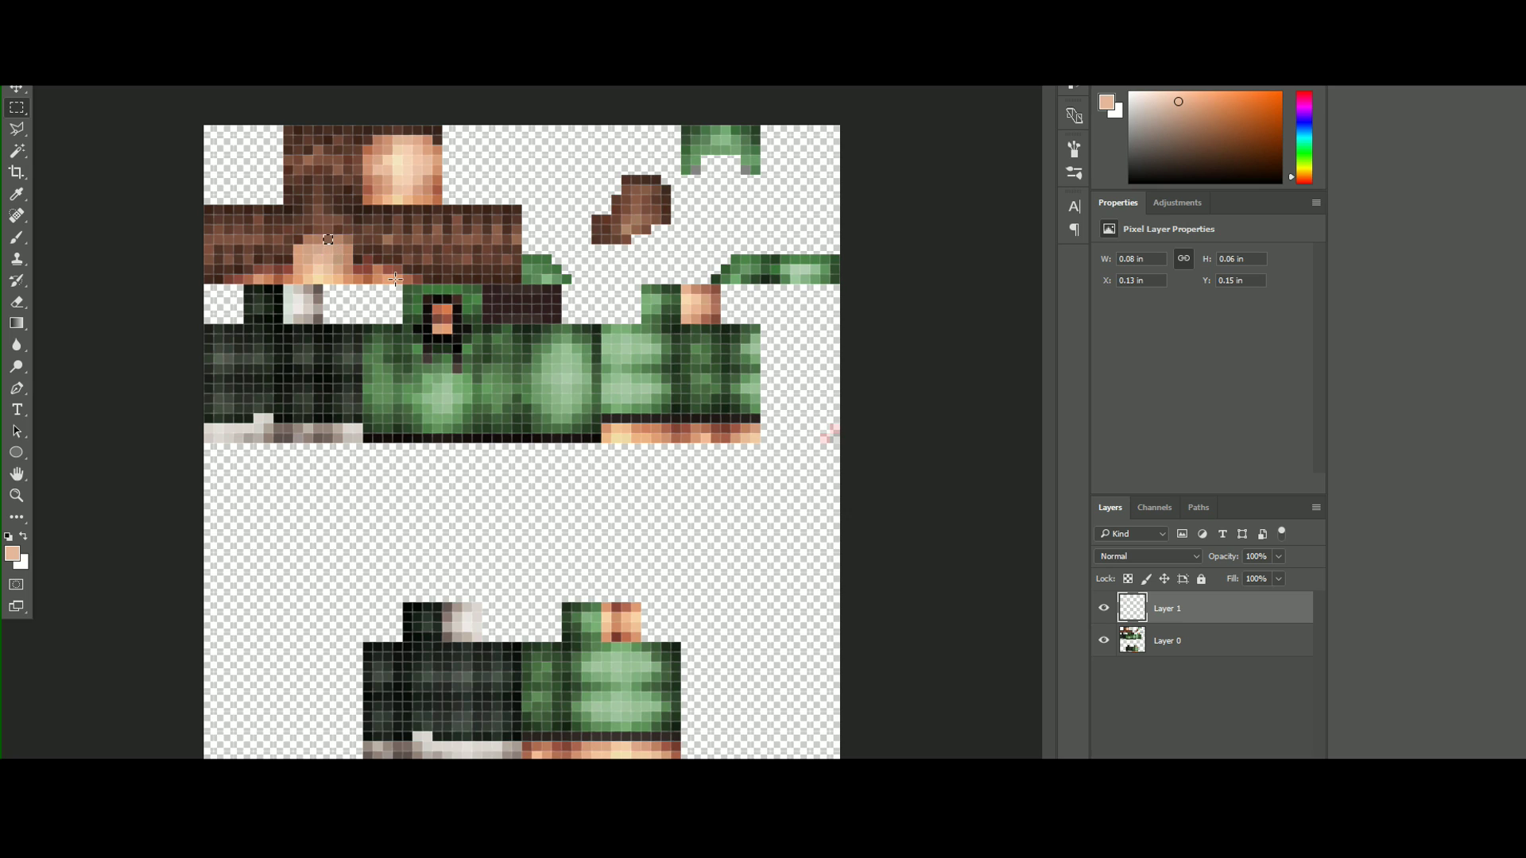
key("ctrl+minus")
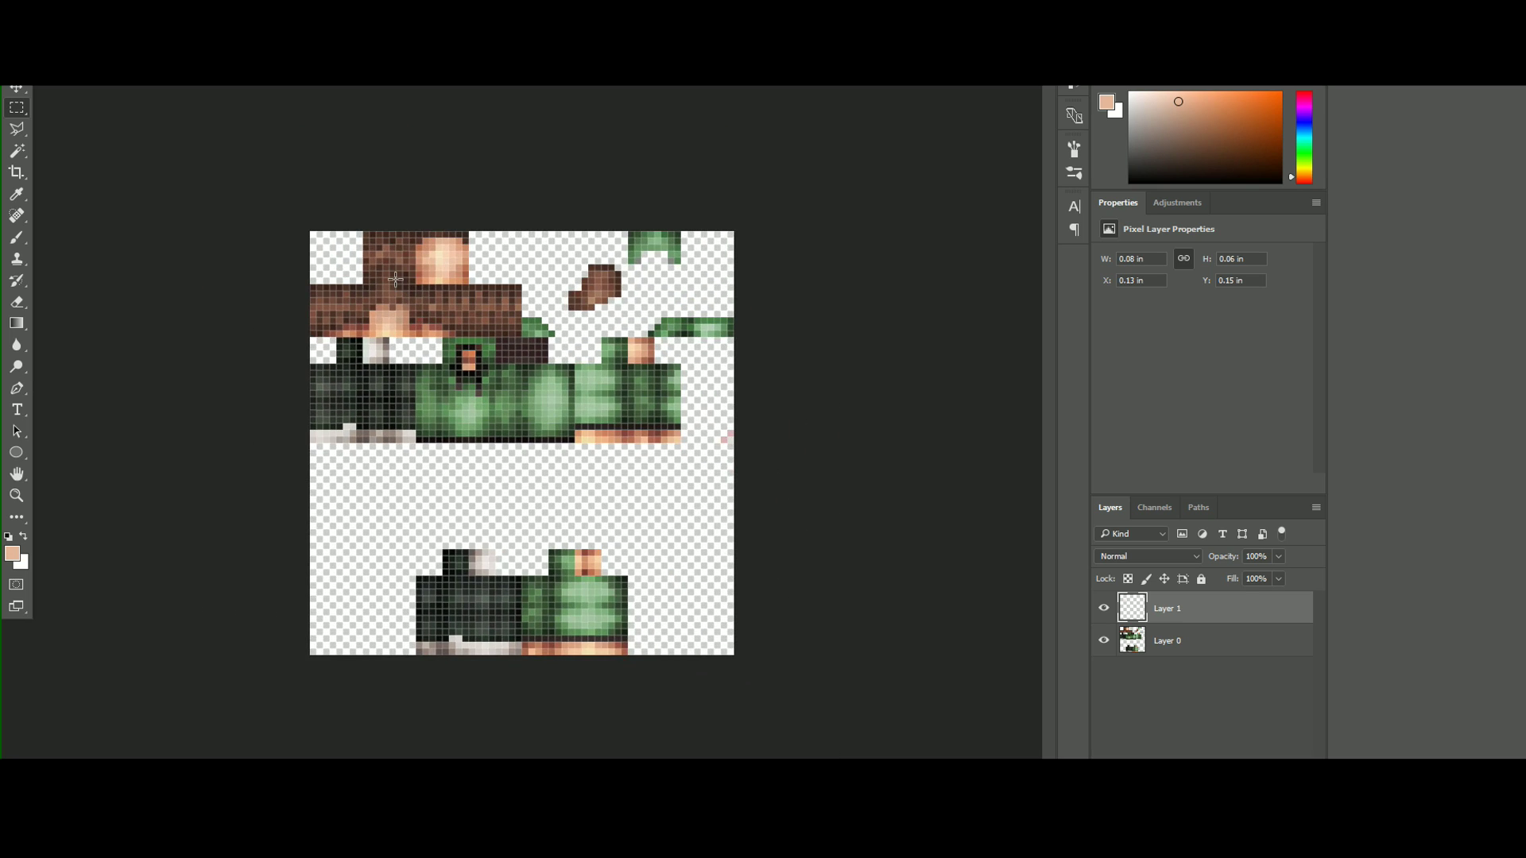
Export the eyeless skin to the Desktop as a PNG-24 with a name starting with JustVenSkinNOey, and quit without saving the original document.
left_click(43, 75)
mouse_move(135, 246)
left_click(381, 310)
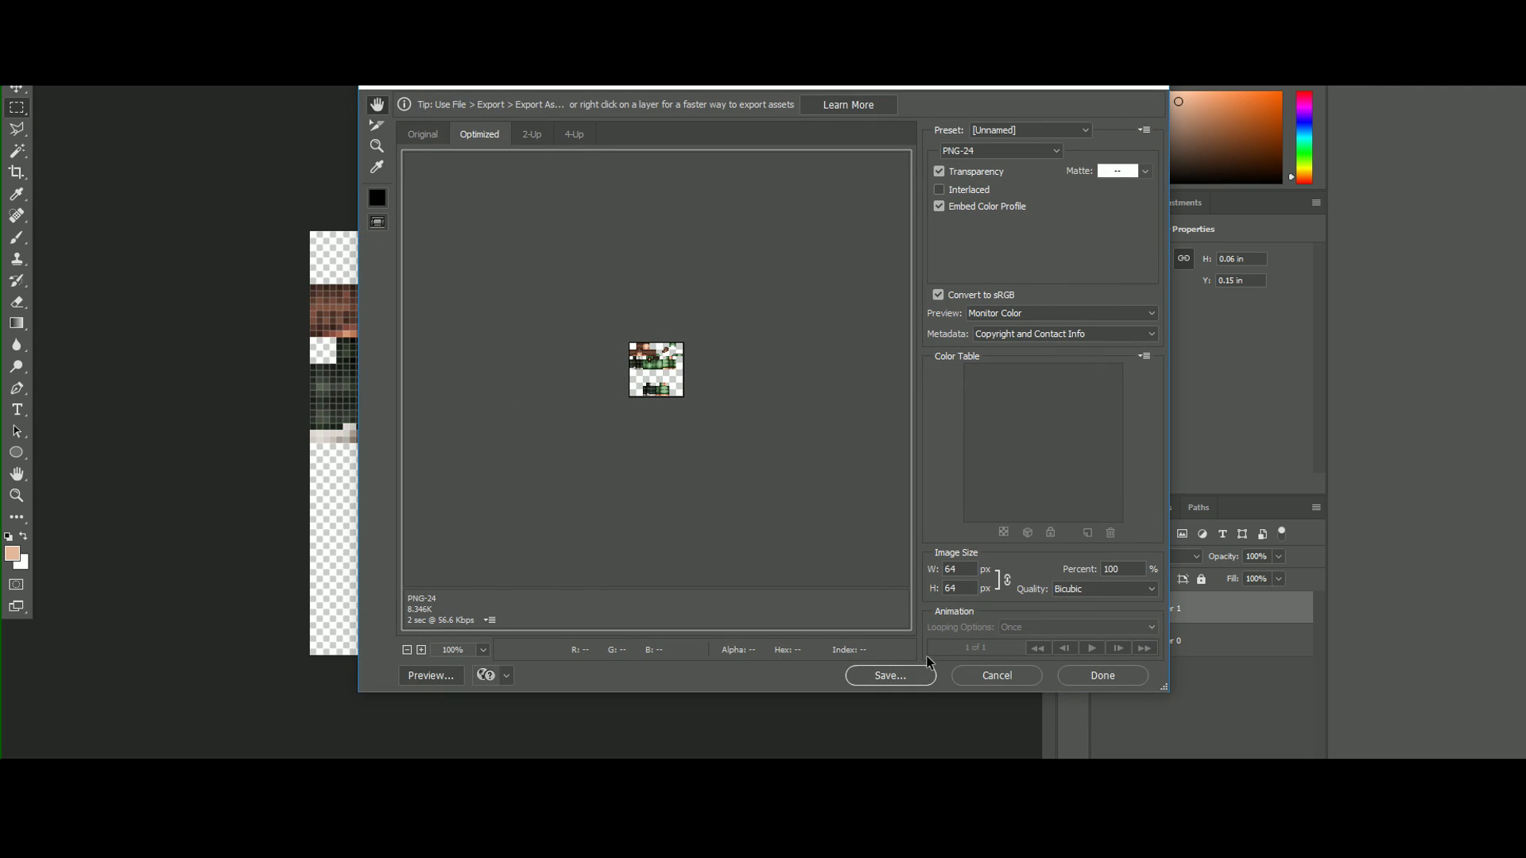
left_click(905, 681)
left_click(603, 395)
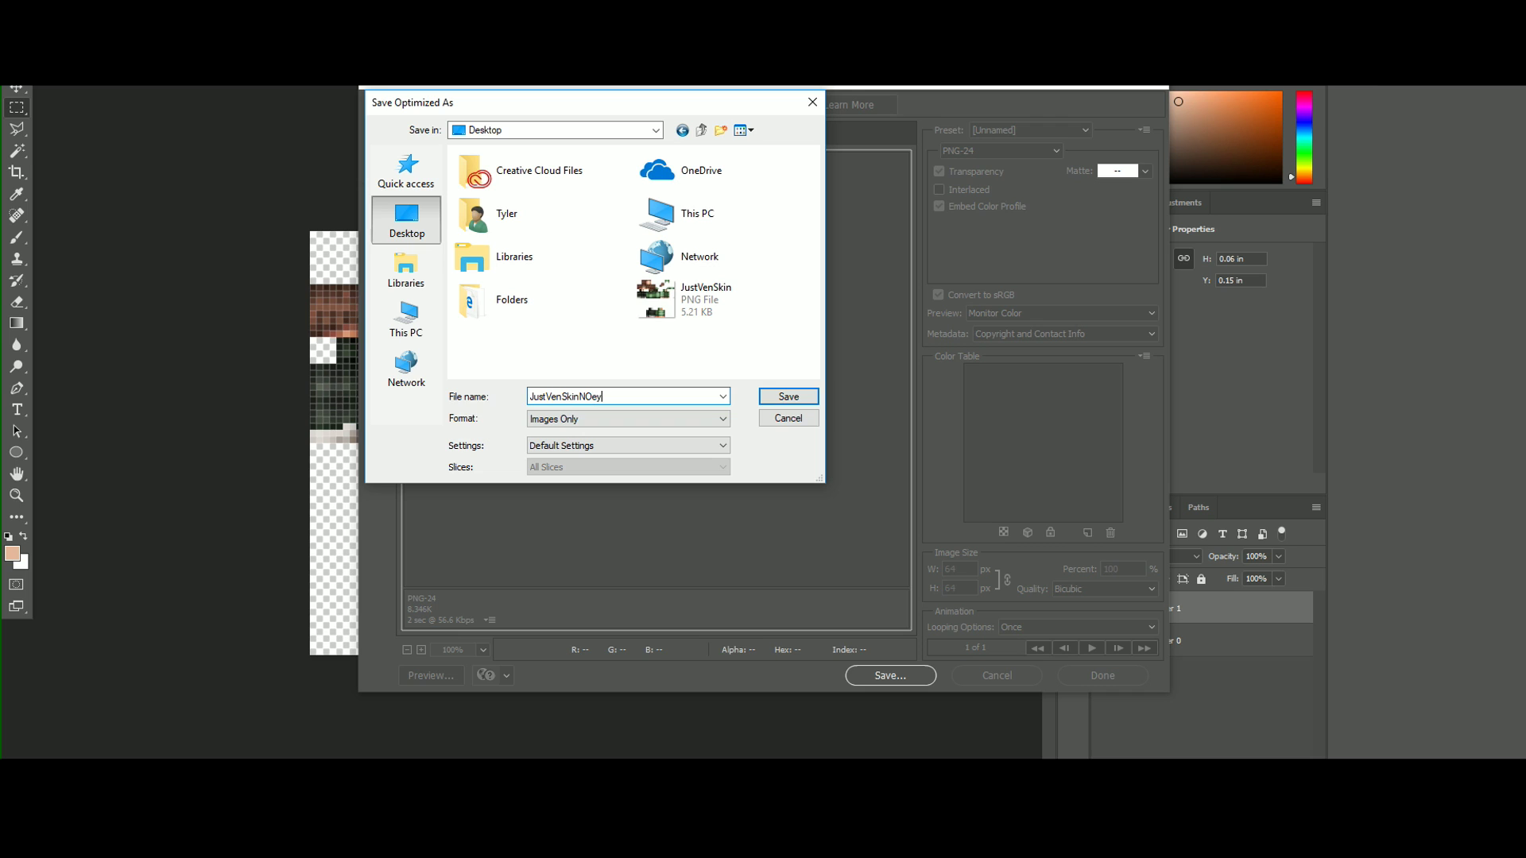
type("NoE")
key("Return")
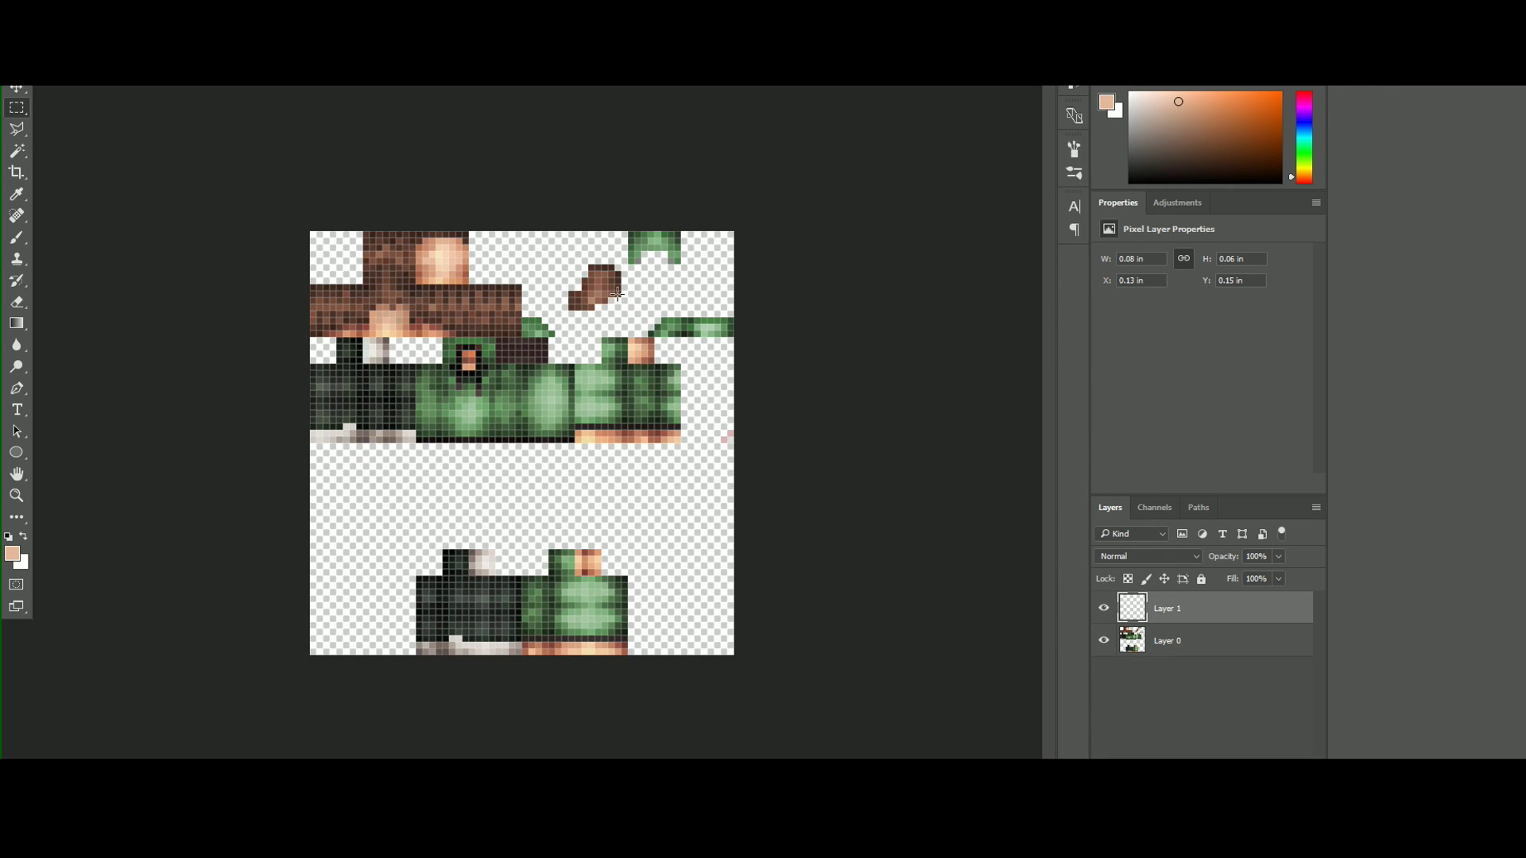
key("ctrl+q")
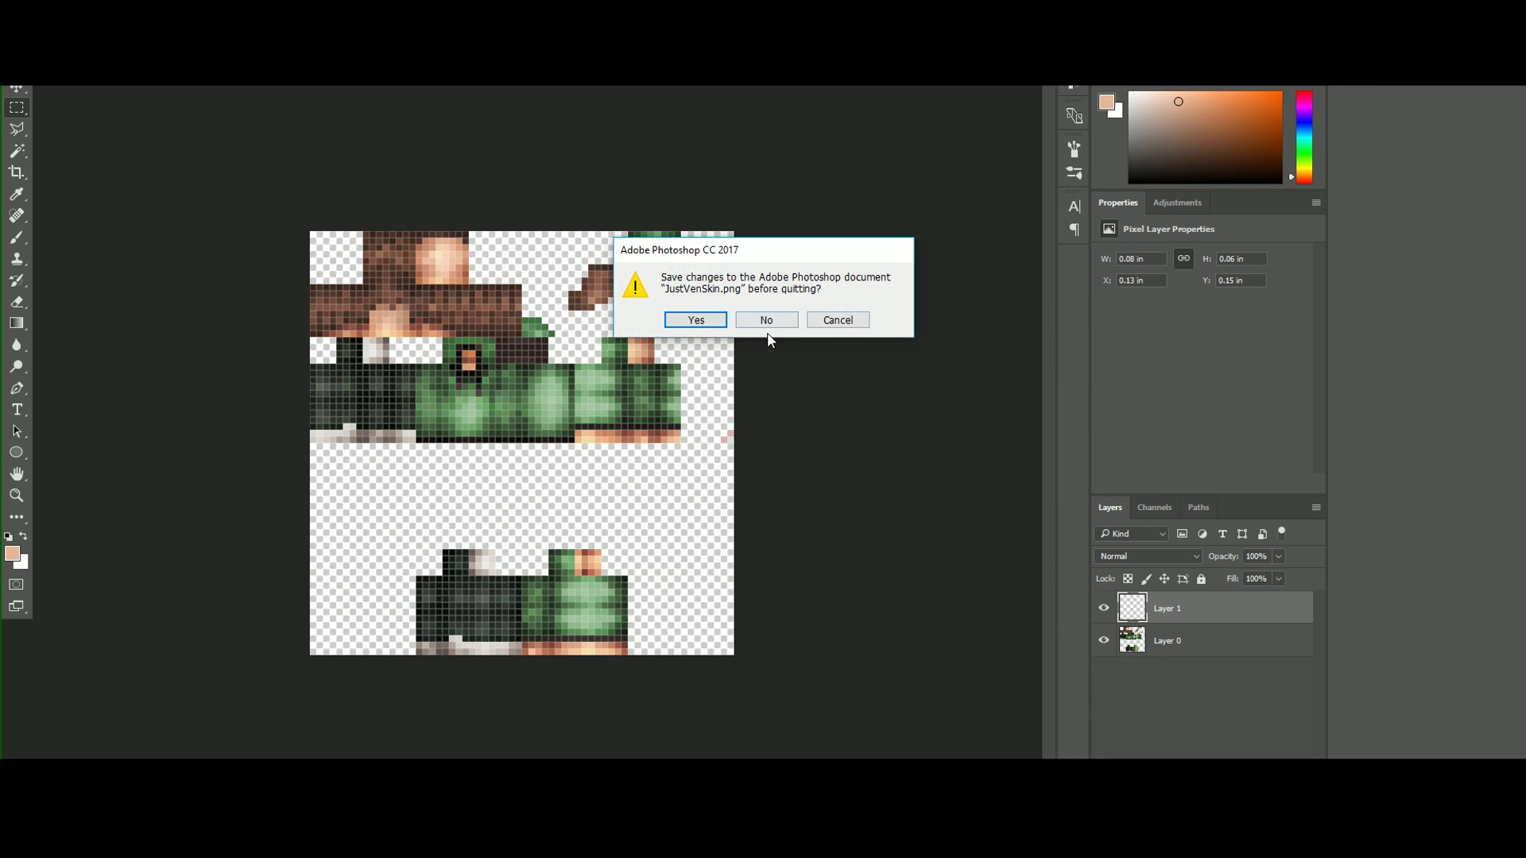
left_click(766, 318)
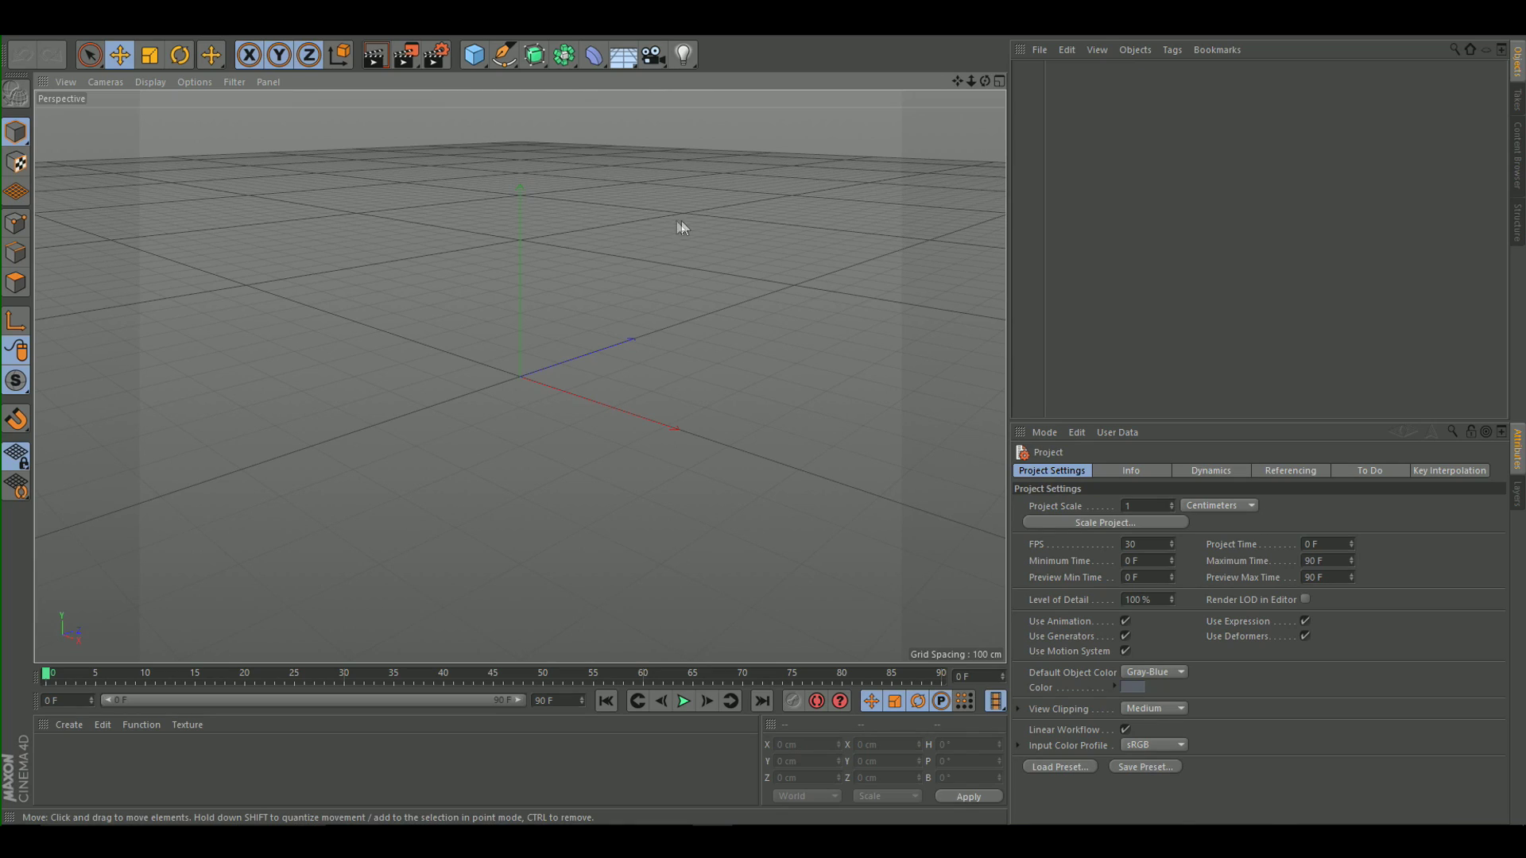
In Cinema 4D, open the application's preferences folder from the Preferences window.
mouse_move(681, 228)
right_mouse_down("alt")
mouse_move(562, 242)
mouse_move(684, 223)
right_mouse_up("alt")
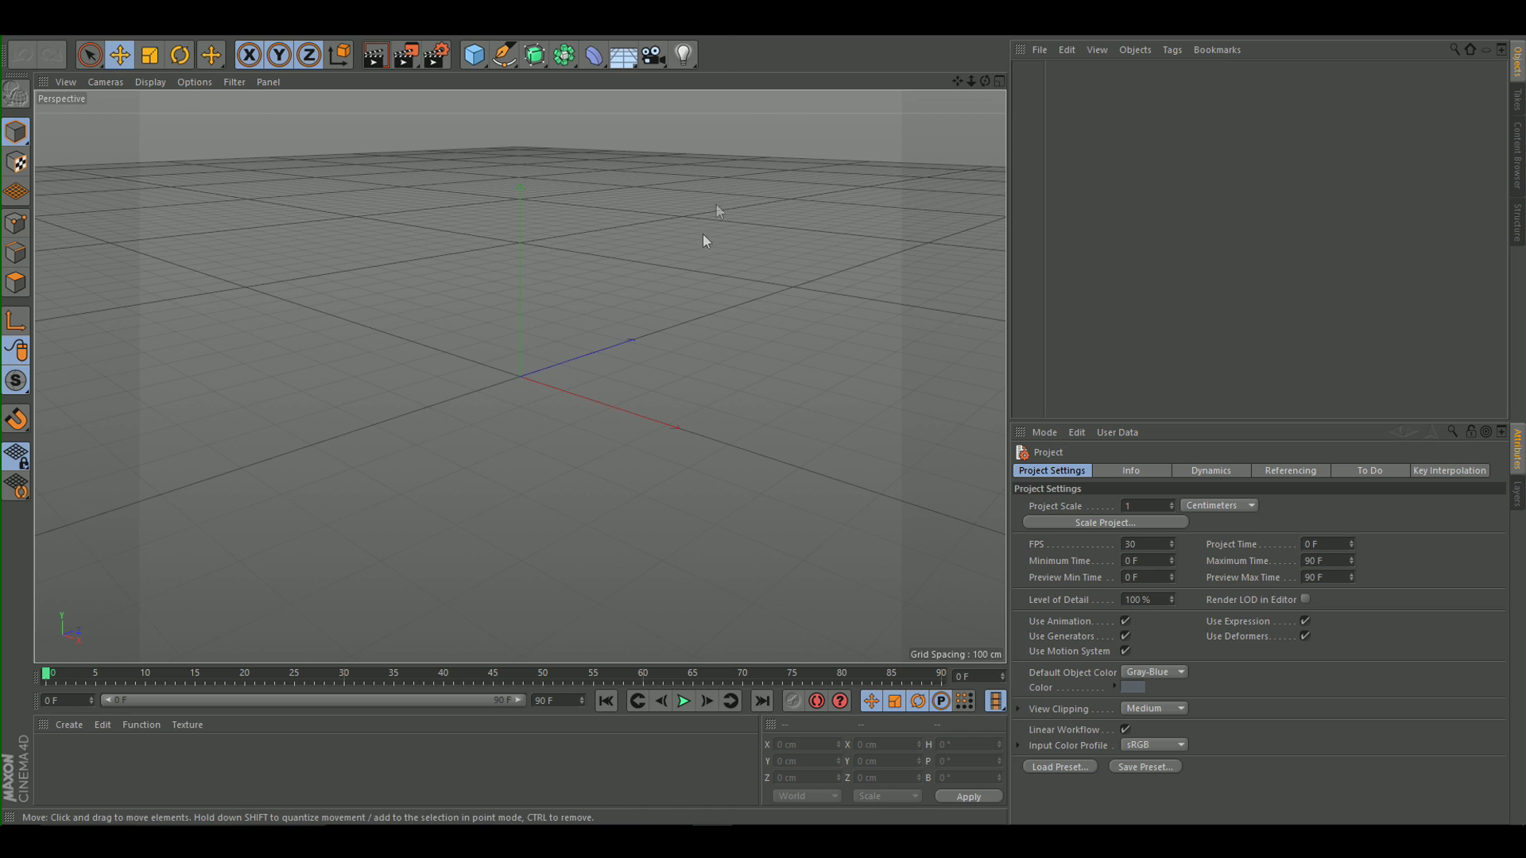
left_click(40, 25)
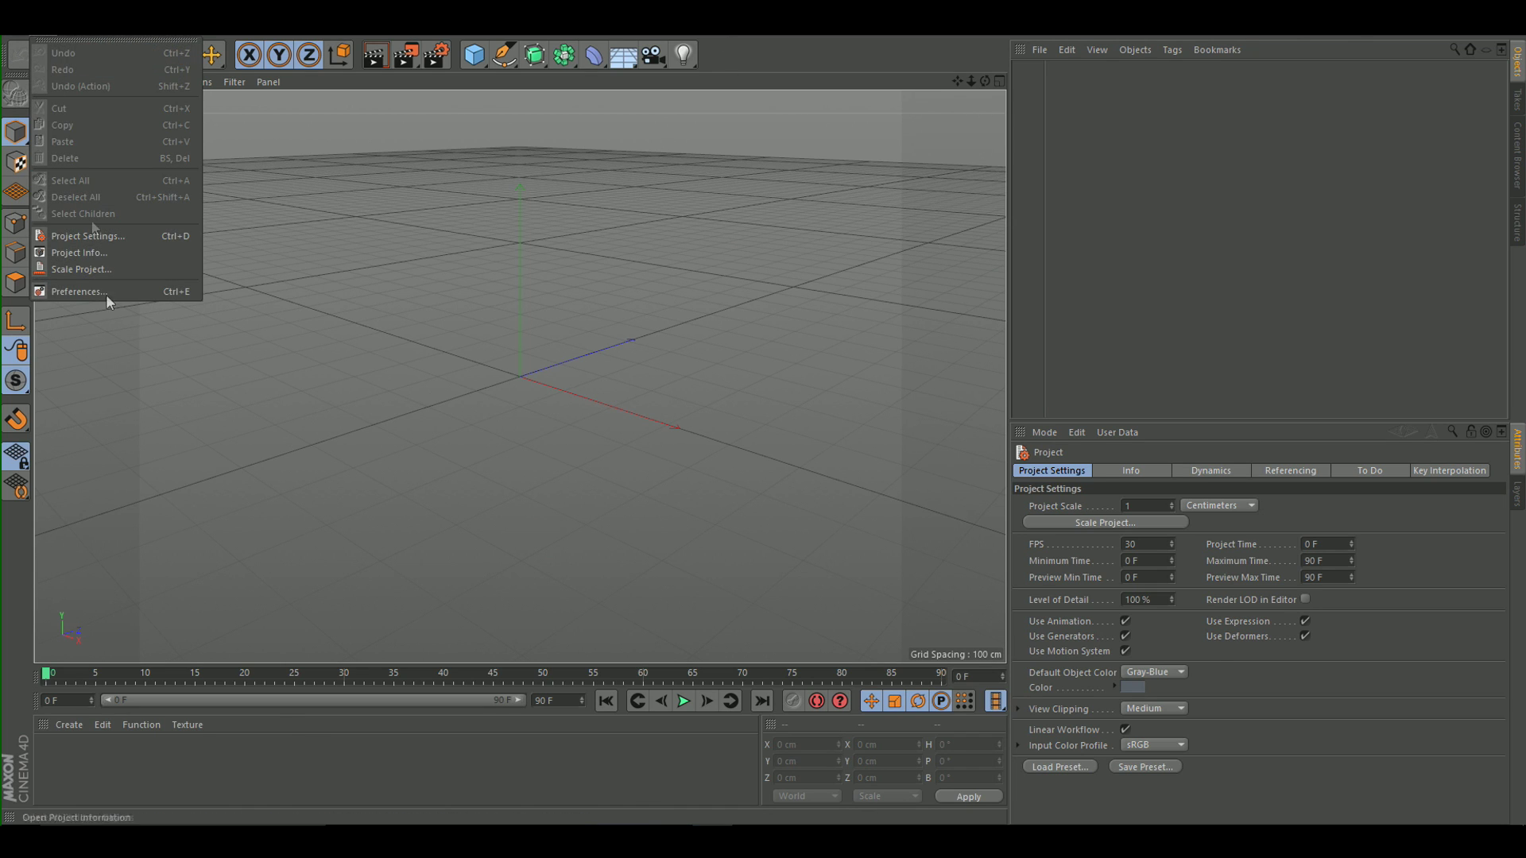
left_click(141, 296)
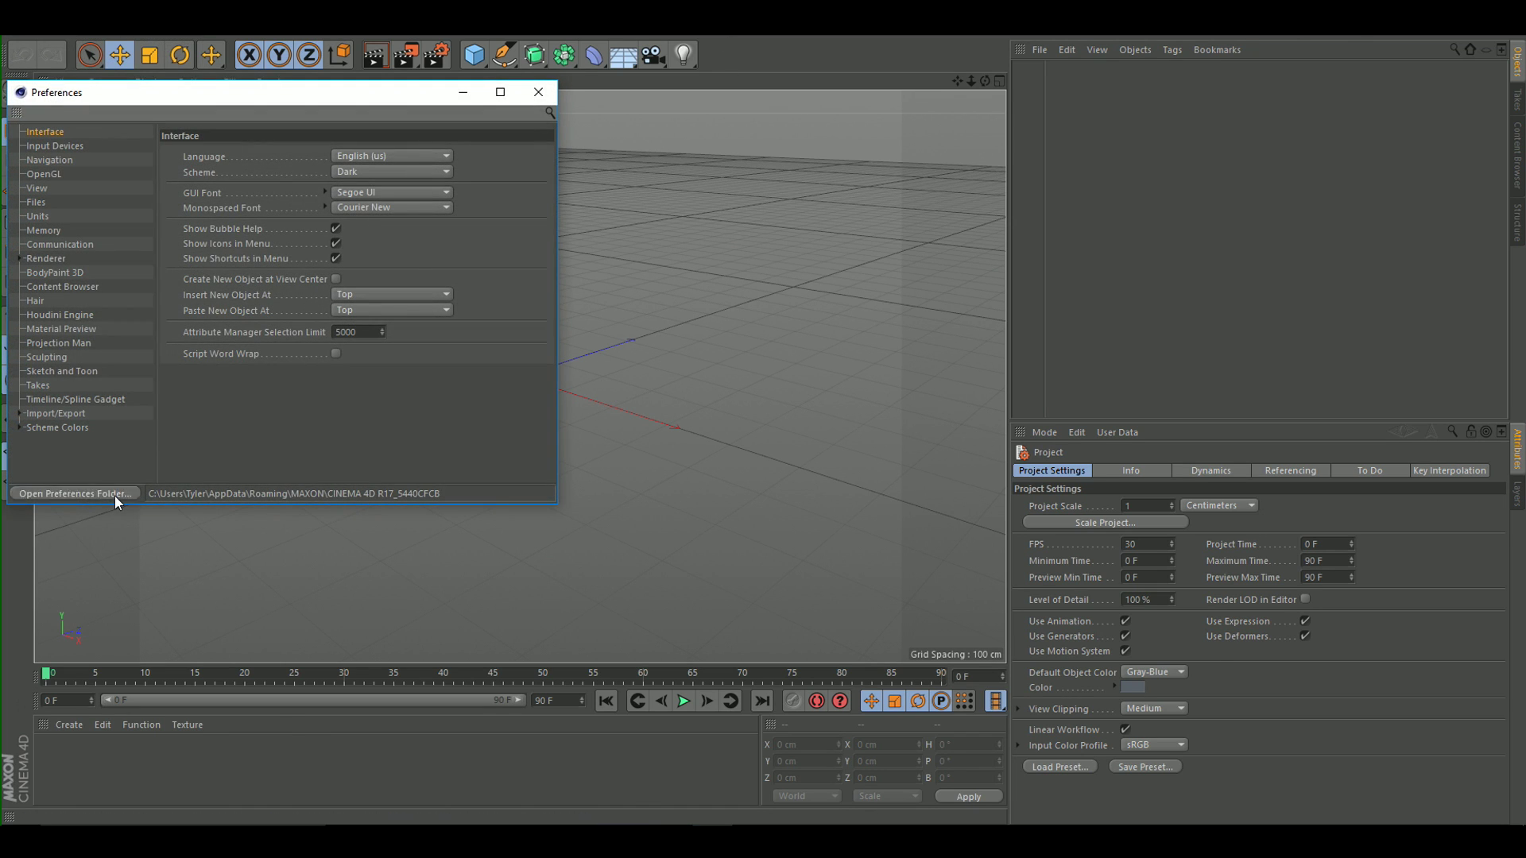
left_click(114, 493)
left_click(1076, 227)
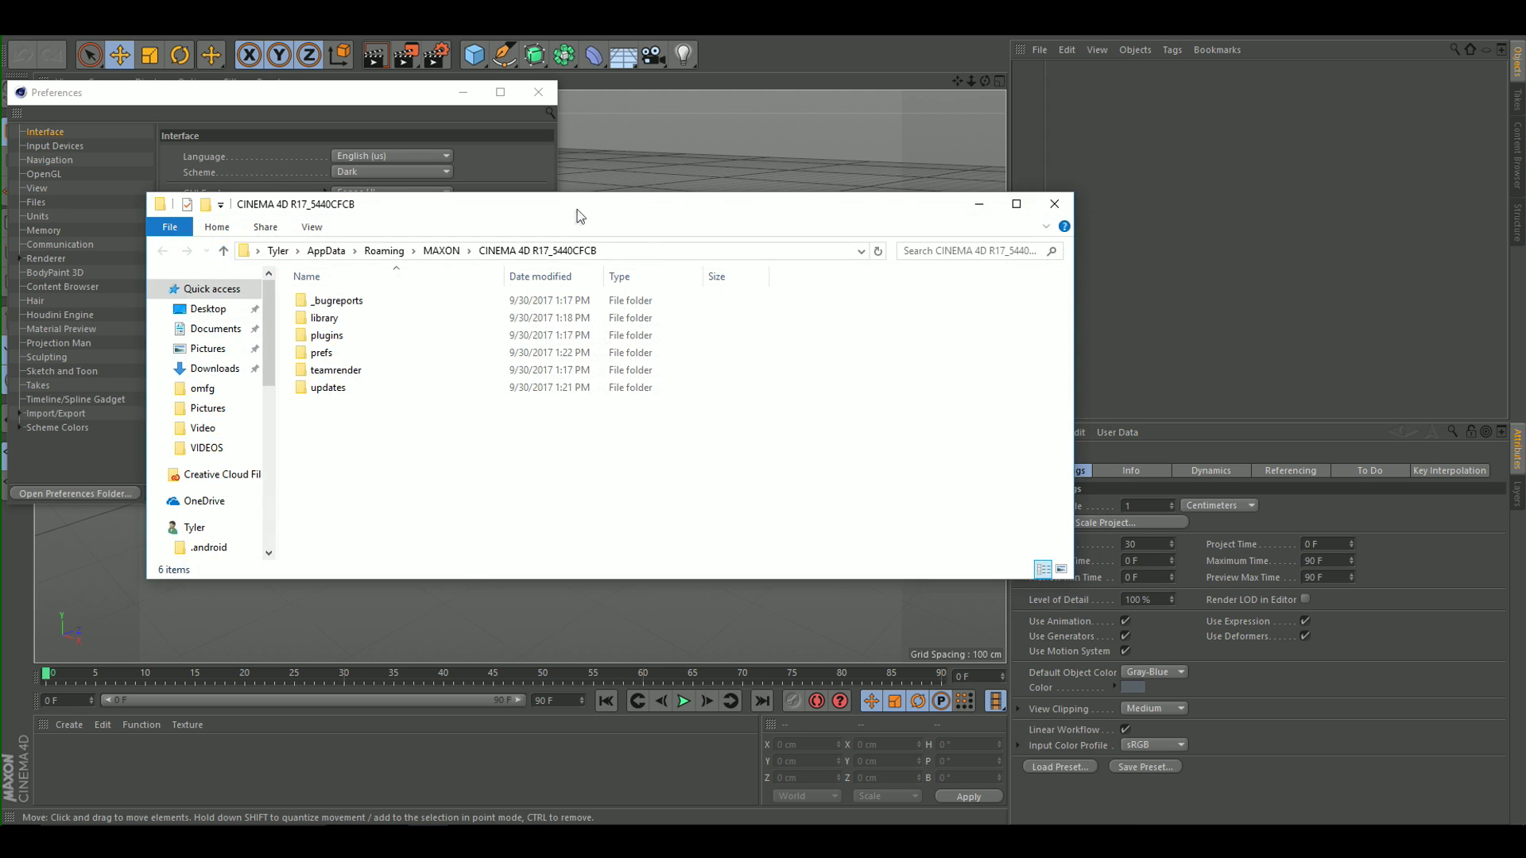
Open the browser folder inside the library folder of the Cinema 4D R17 preferences directory.
left_click_drag(577, 210, 928, 190)
left_click(690, 299)
double_click(690, 302)
double_click(684, 282)
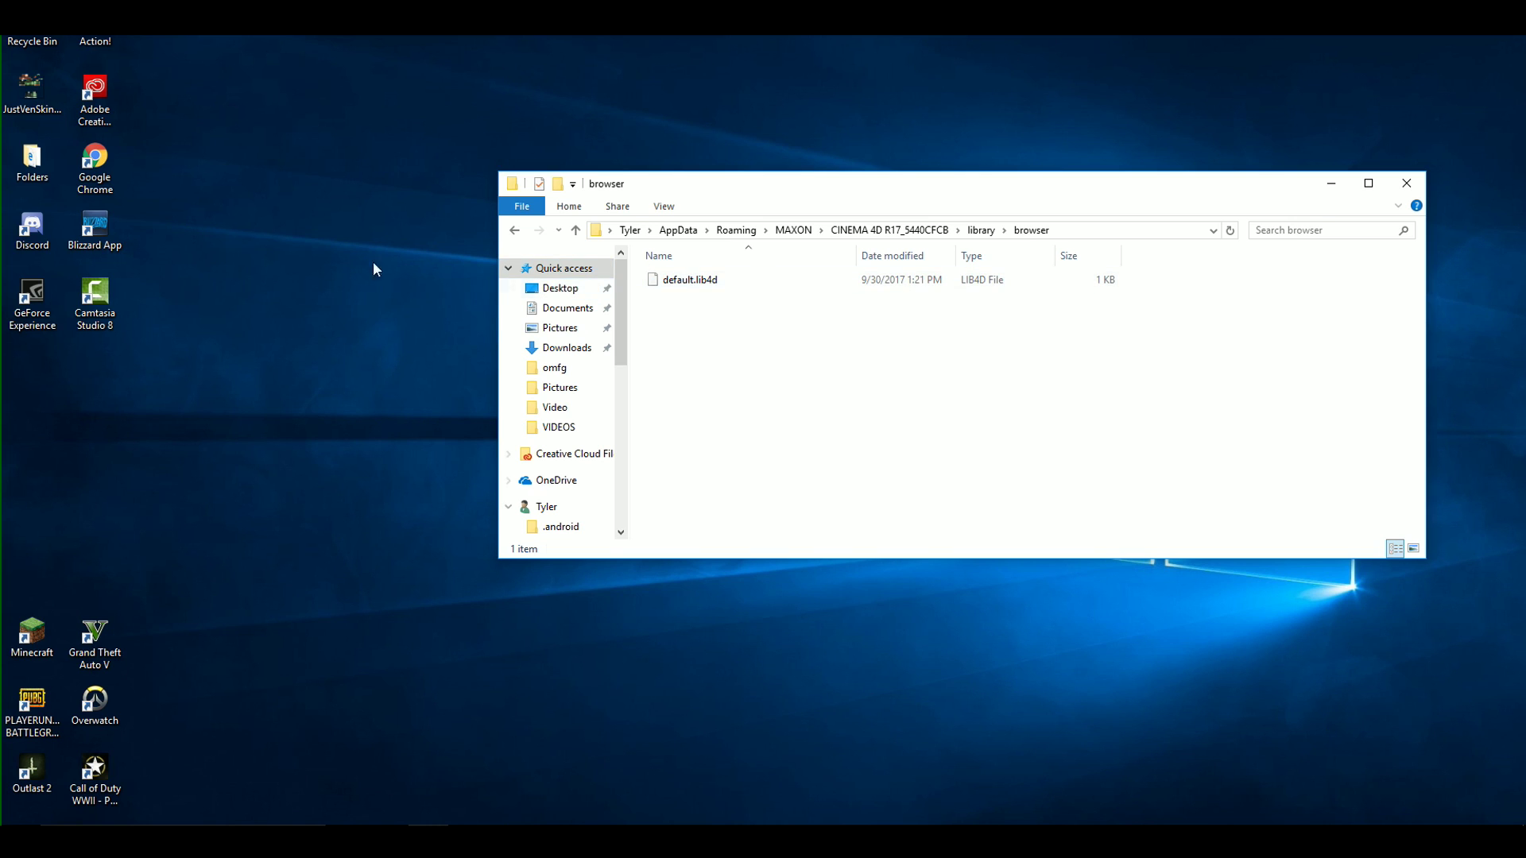
Copy the GloowEdit_X.lib4d rig file into the browser folder beside default.lib4d, and close the folder window.
left_click_drag(636, 191, 879, 162)
left_click_drag(719, 365, 932, 226)
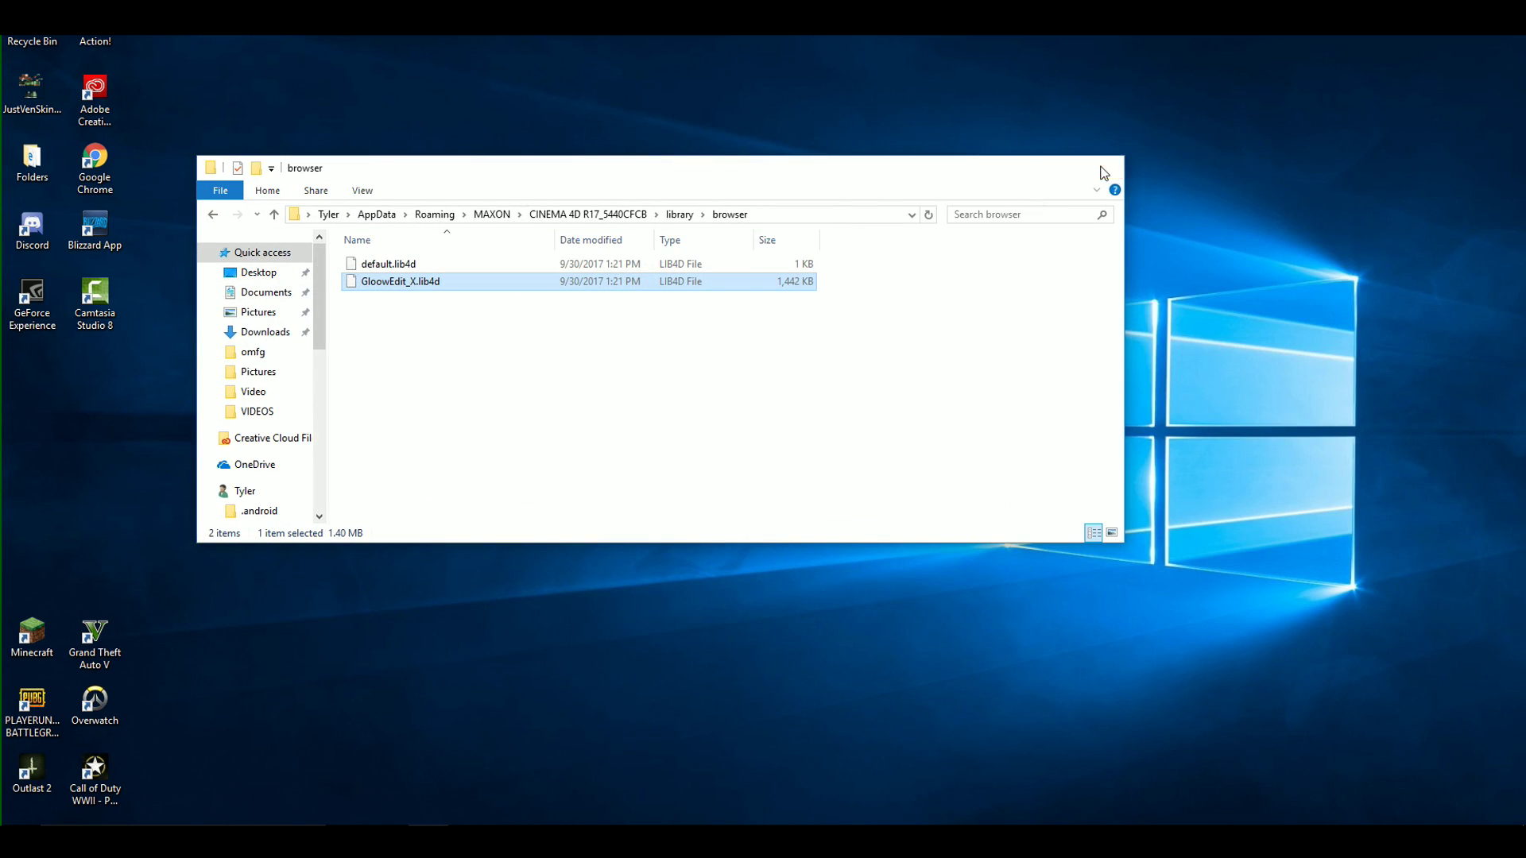
left_click(1100, 165)
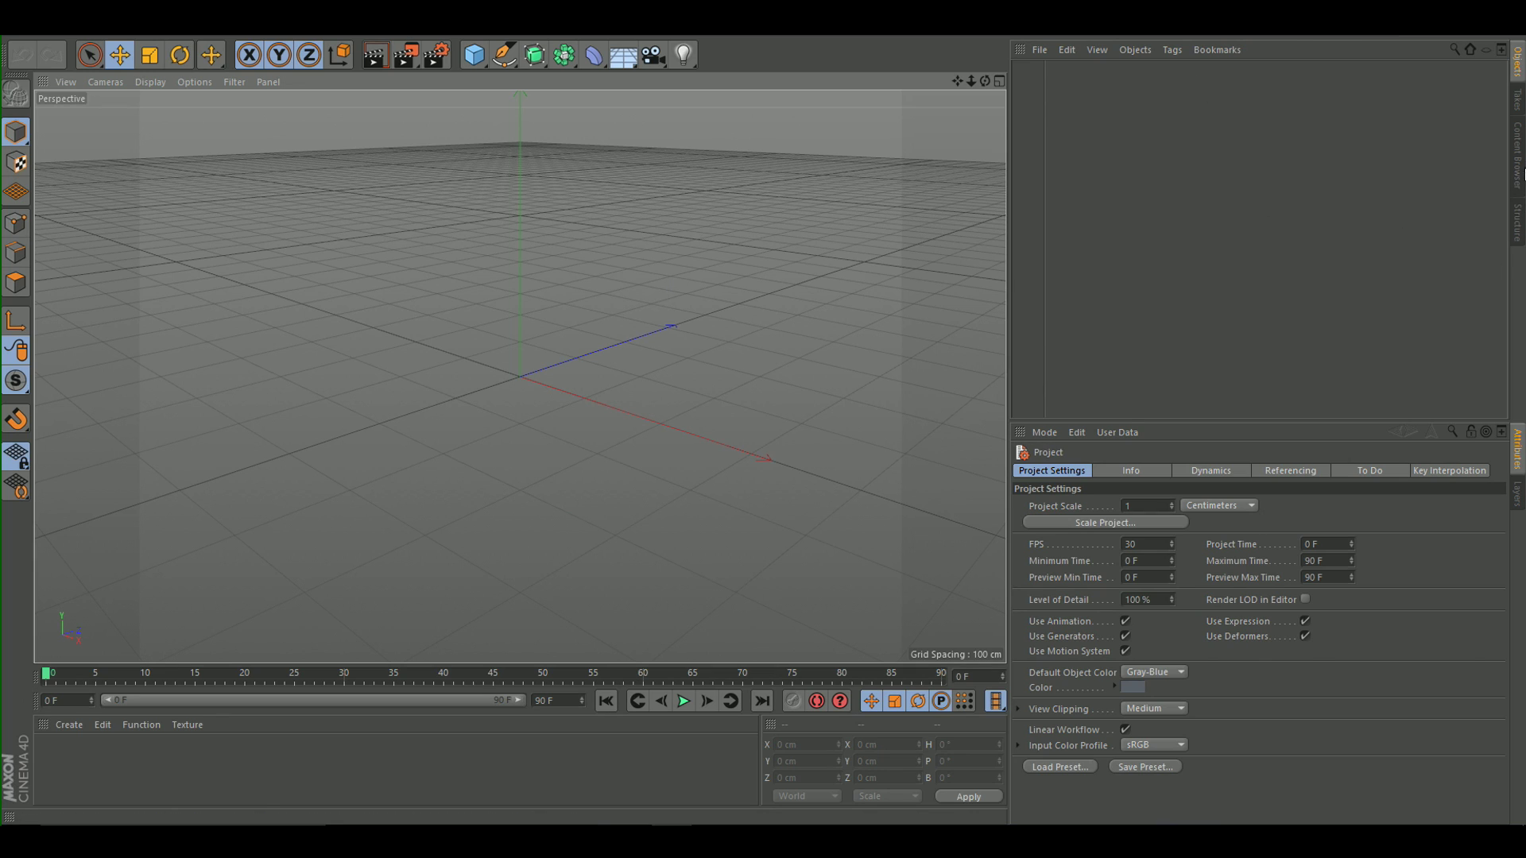
In Cinema 4D, load the GloowEdit [X] rig from the Content Browser's presets into the scene.
left_click(1515, 163)
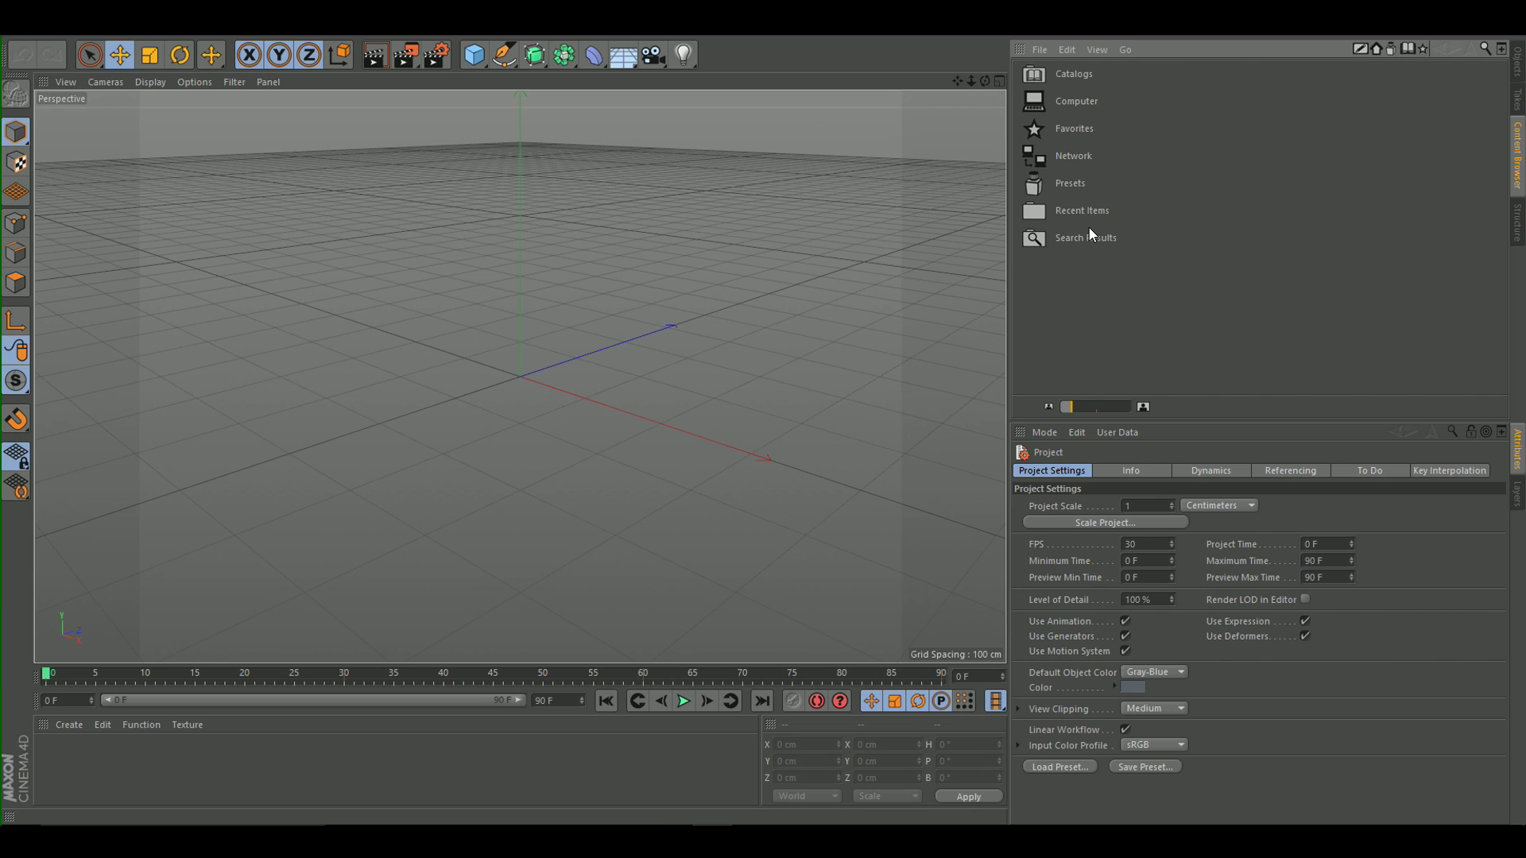
double_click(1071, 183)
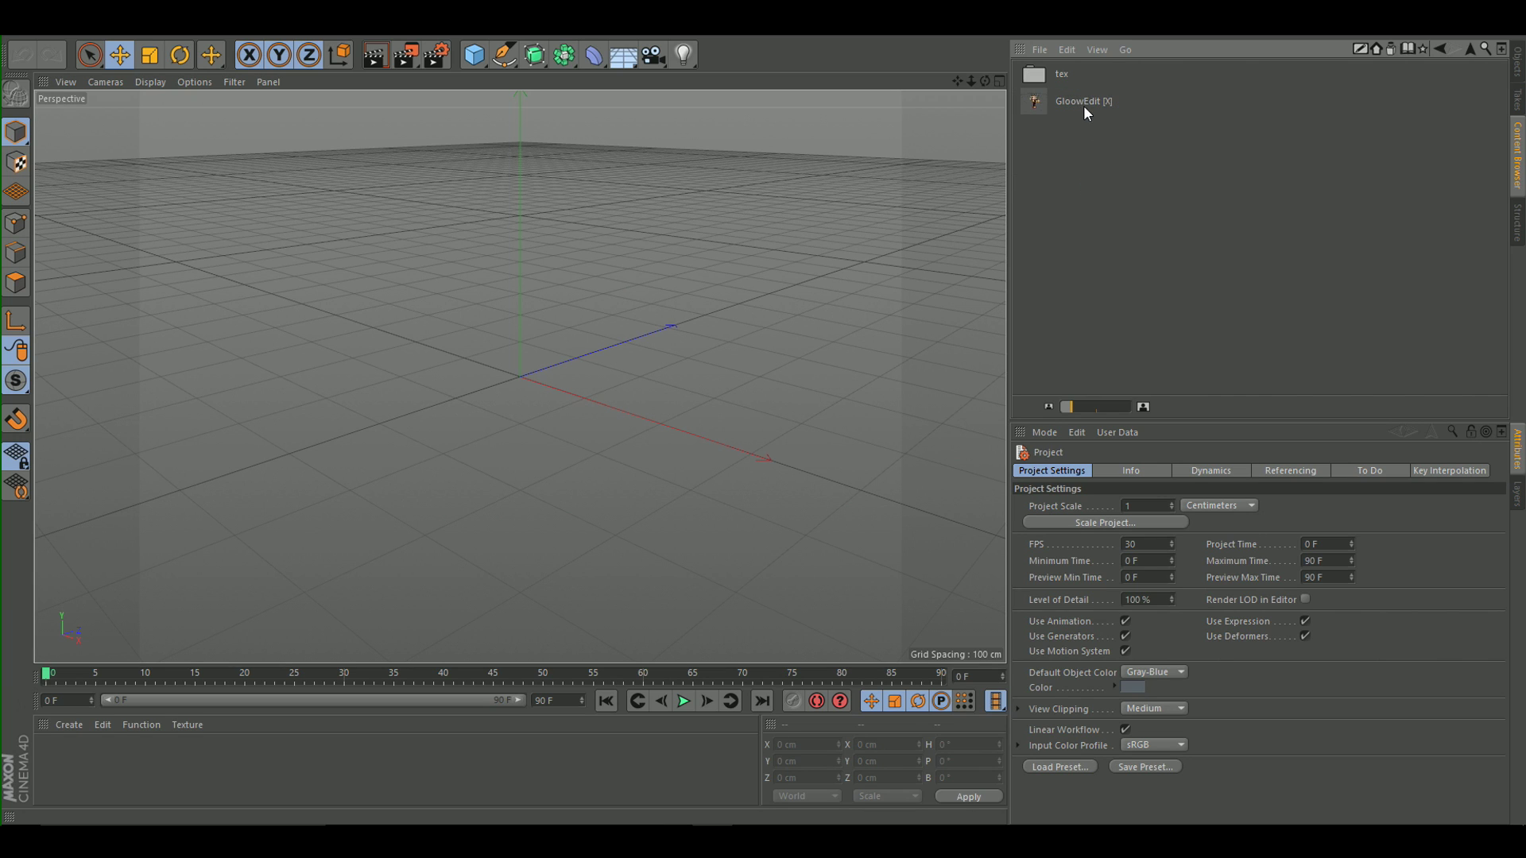
left_click_drag(1076, 100, 609, 104)
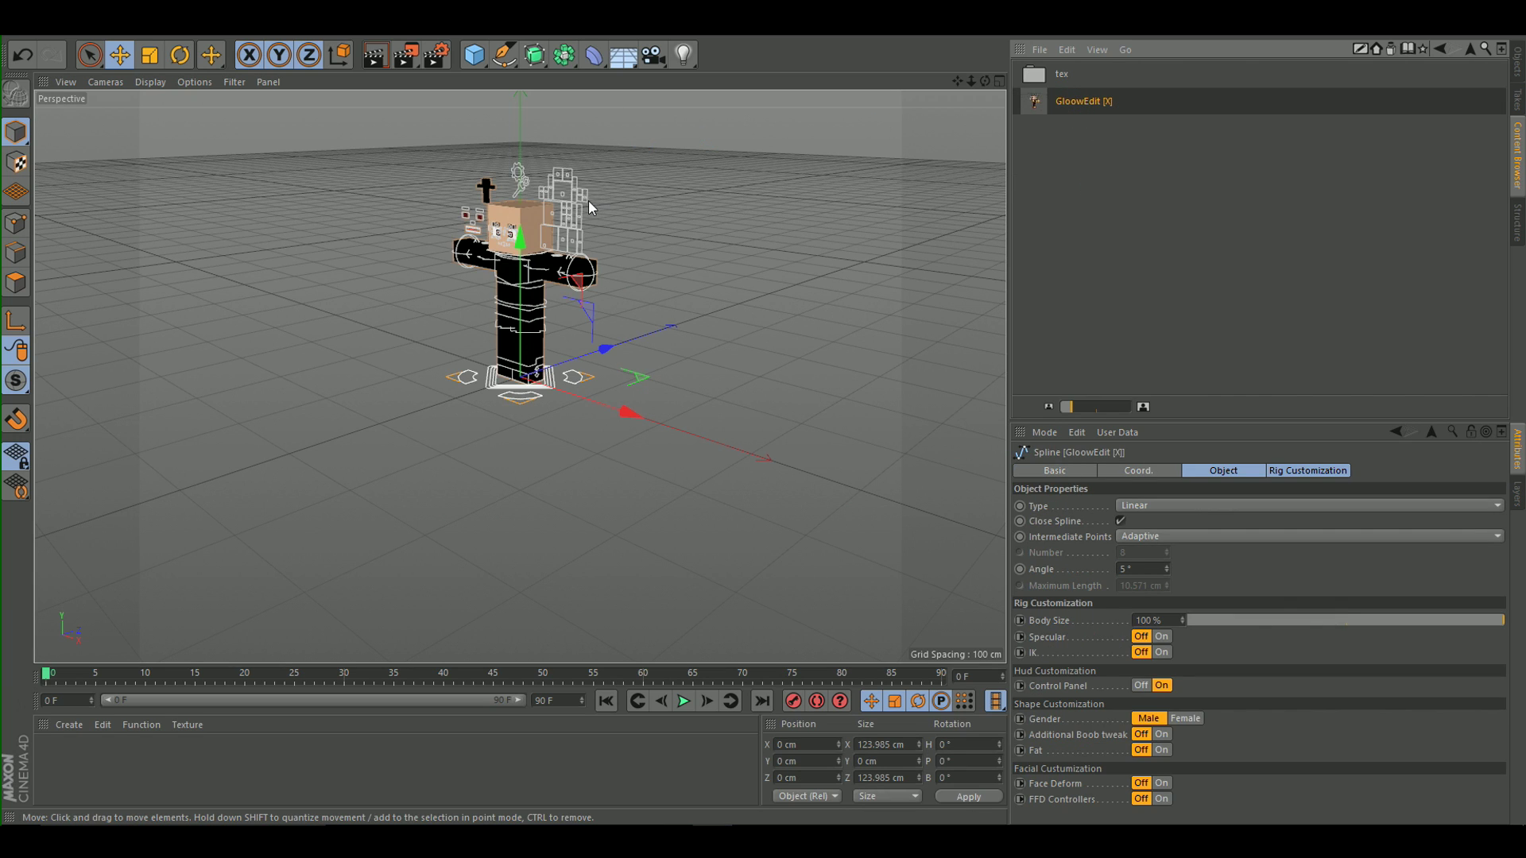
scroll(589, 205, "up", 10)
left_click_drag(509, 242, 550, 211, "alt")
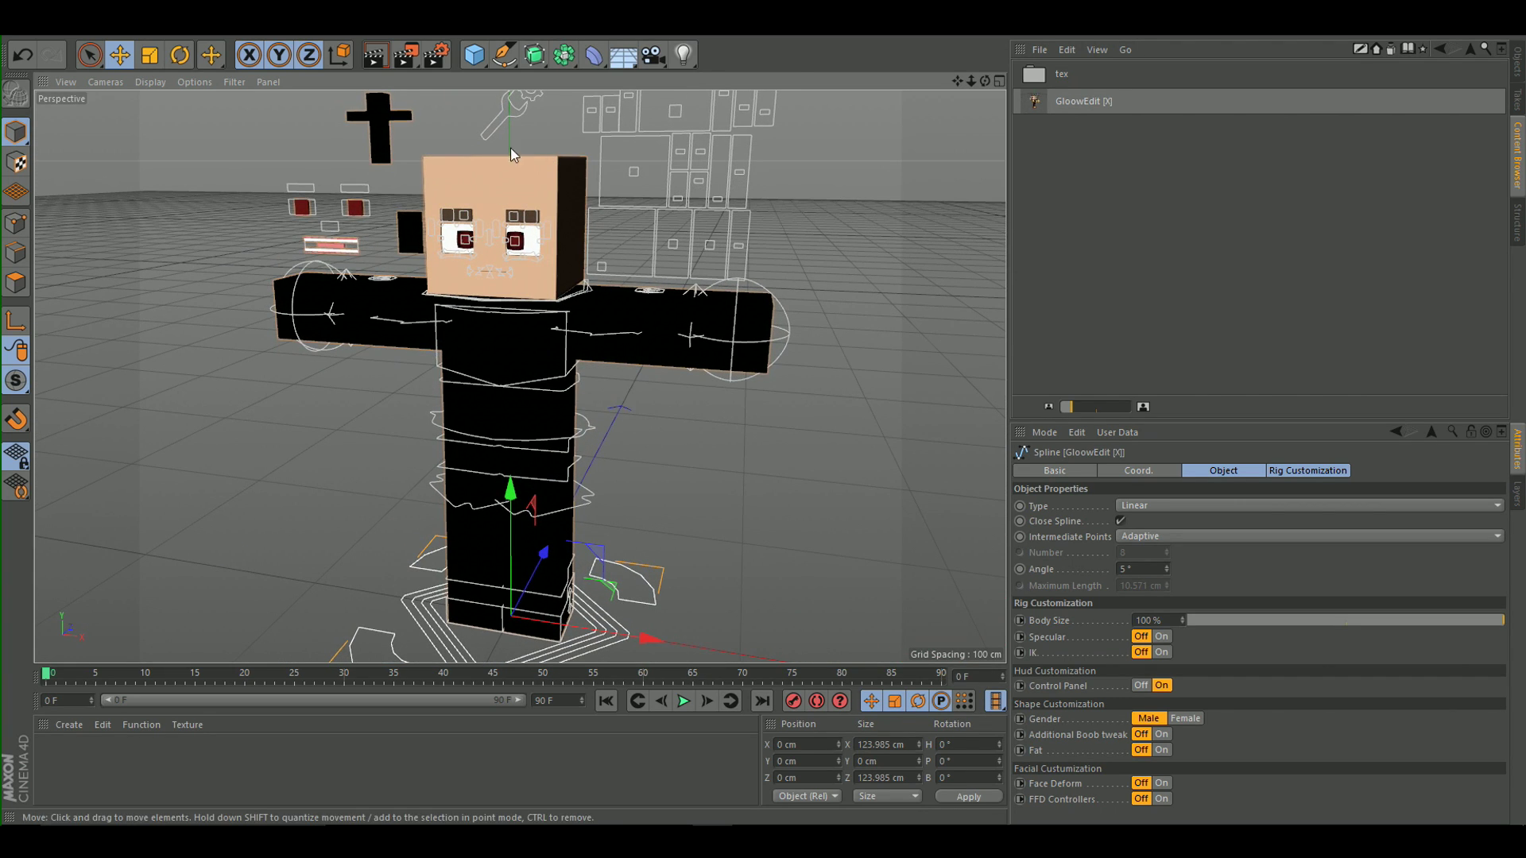
Assign JustVenSkinNoEyes.png as the skin of the rig's small Person figure, agreeing to copy the image to the project location.
left_click(389, 116)
left_click(1490, 505)
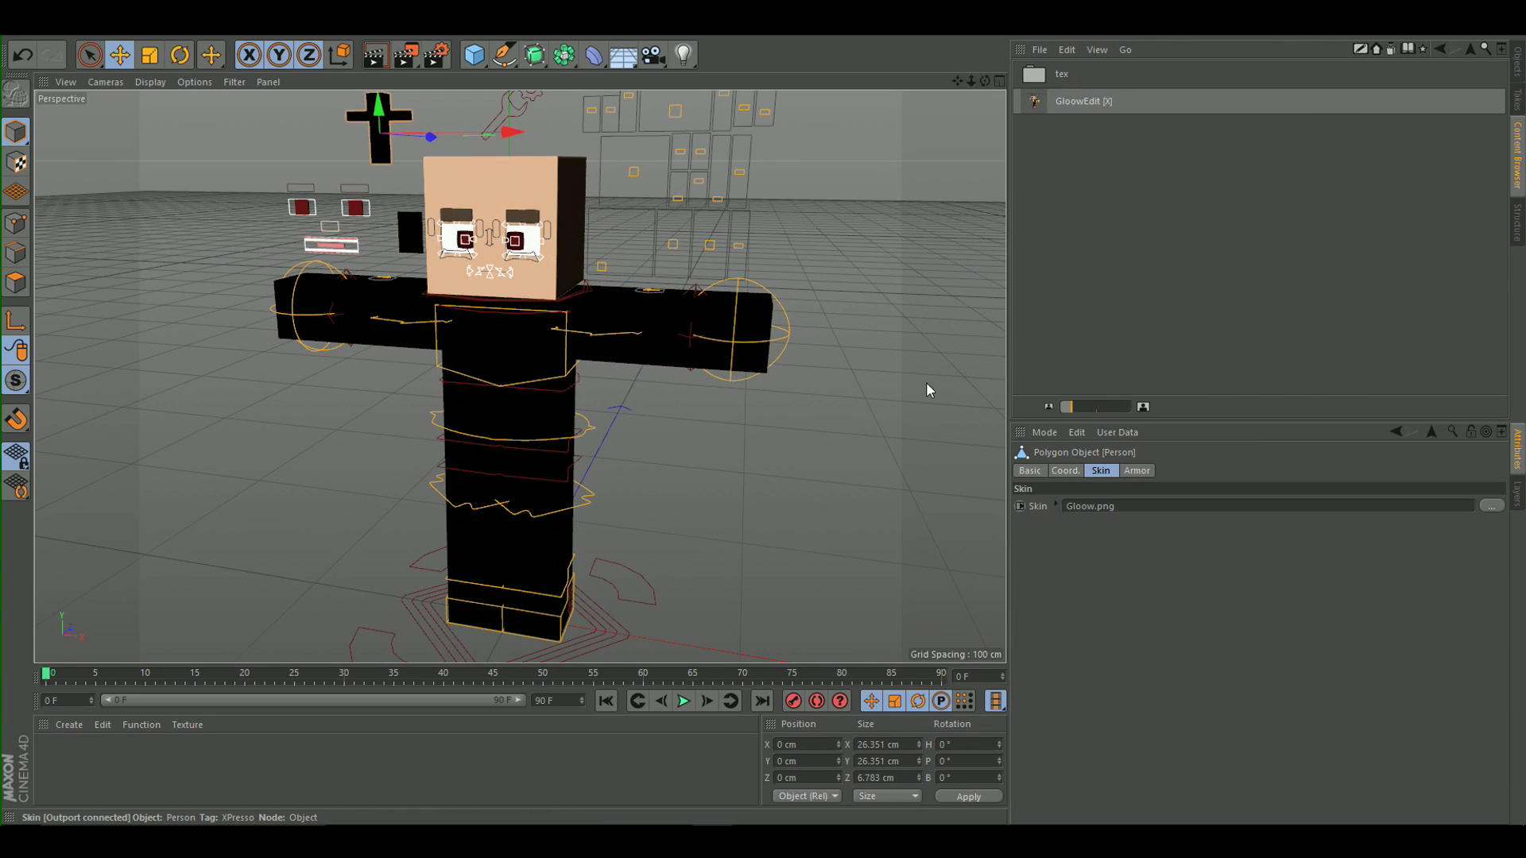
left_click(69, 143)
left_click_drag(238, 41, 524, 65)
left_click(442, 338)
left_click(906, 445)
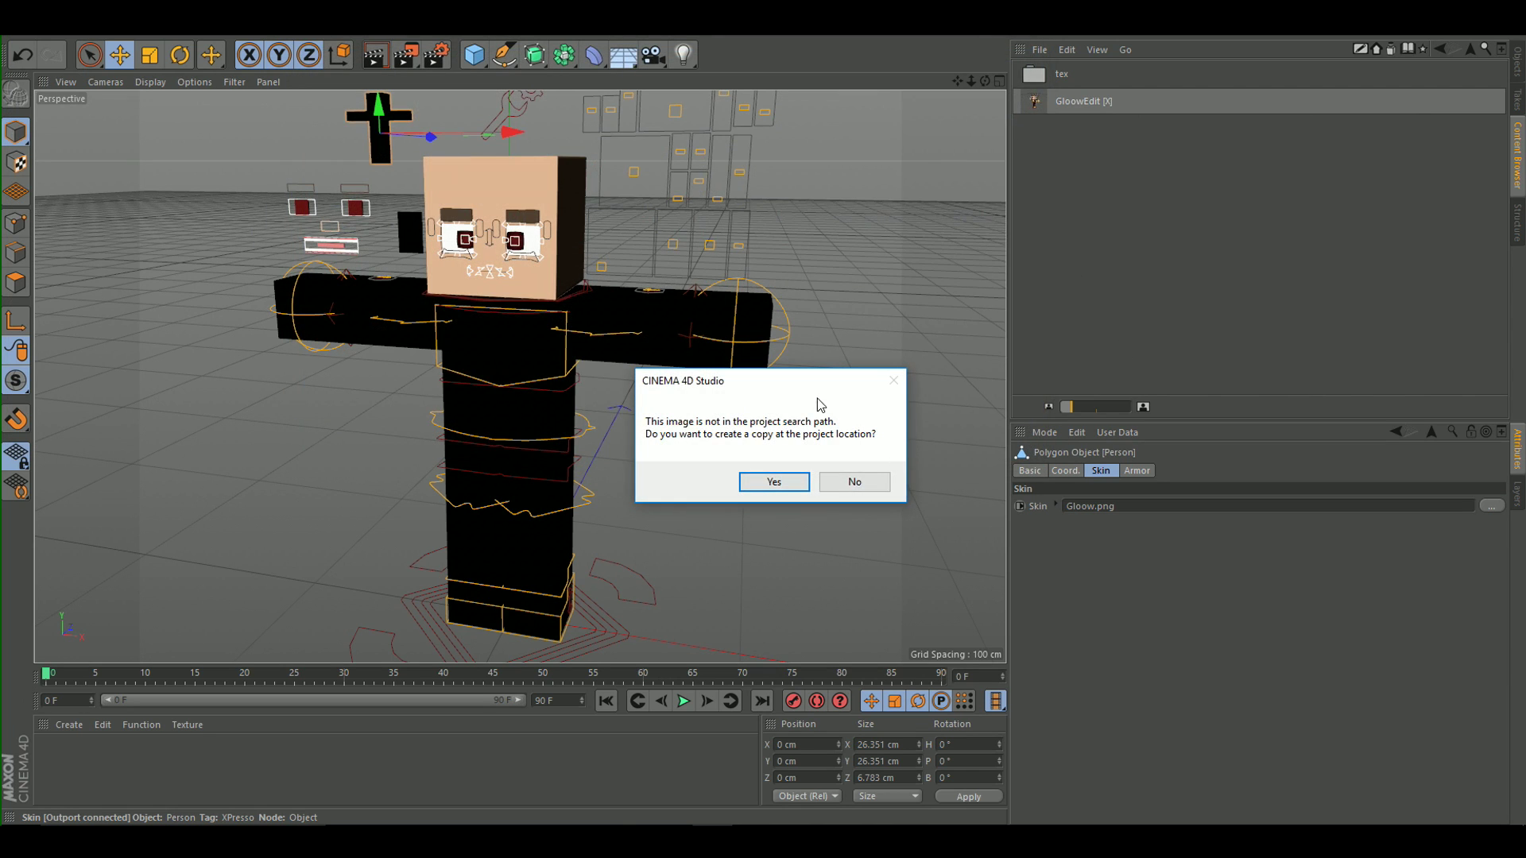
left_click(798, 488)
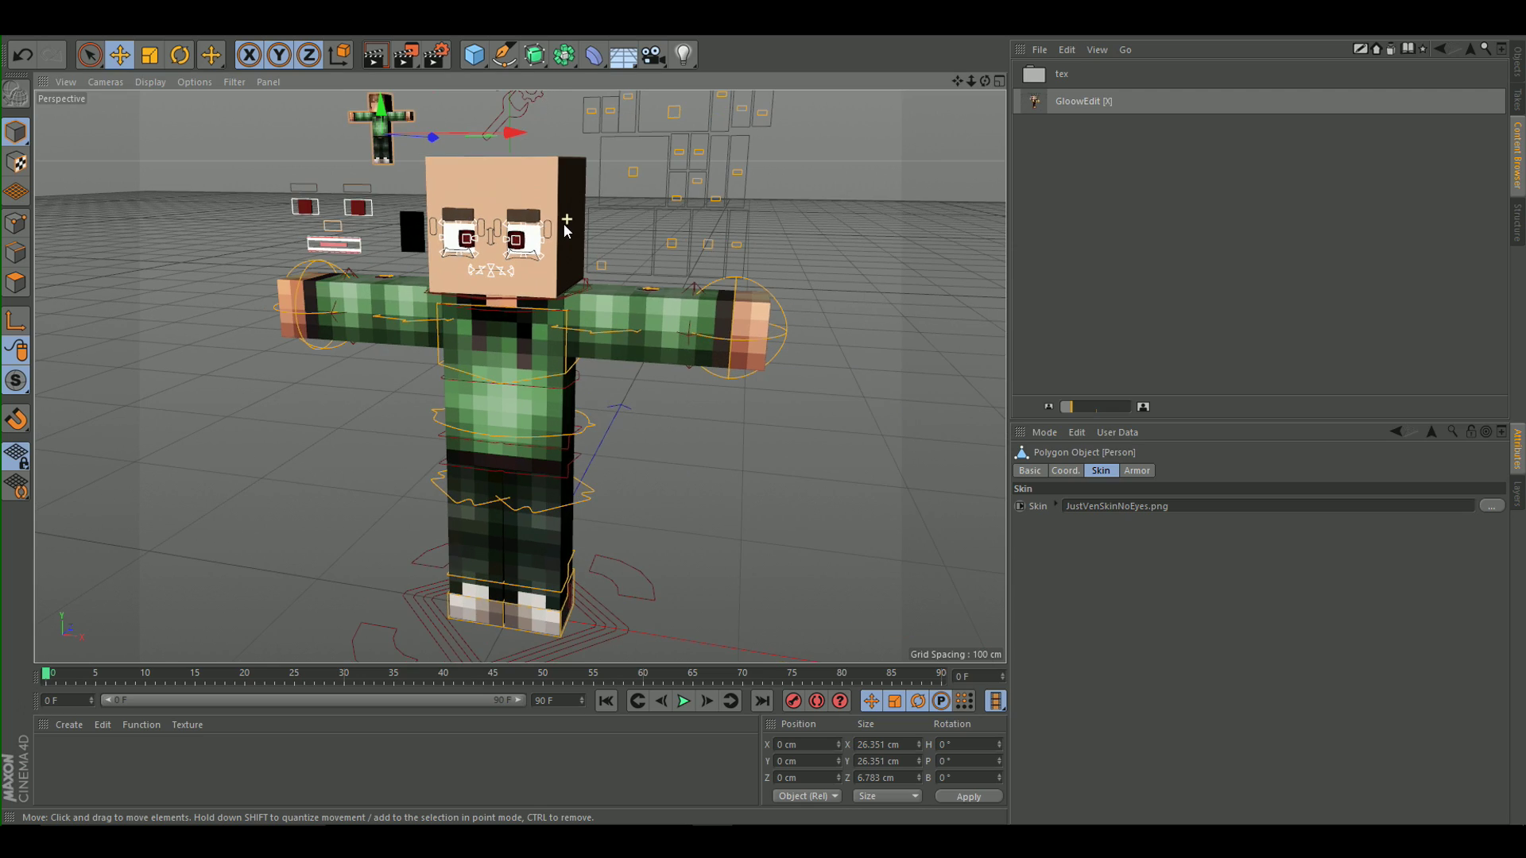
In the rig's Options spline, set Head to Skin and turn on Second Layer and Extrude Head.
mouse_move(559, 208)
left_mouse_down("alt")
mouse_move(813, 242)
mouse_move(431, 230)
mouse_move(530, 204)
left_mouse_up("alt")
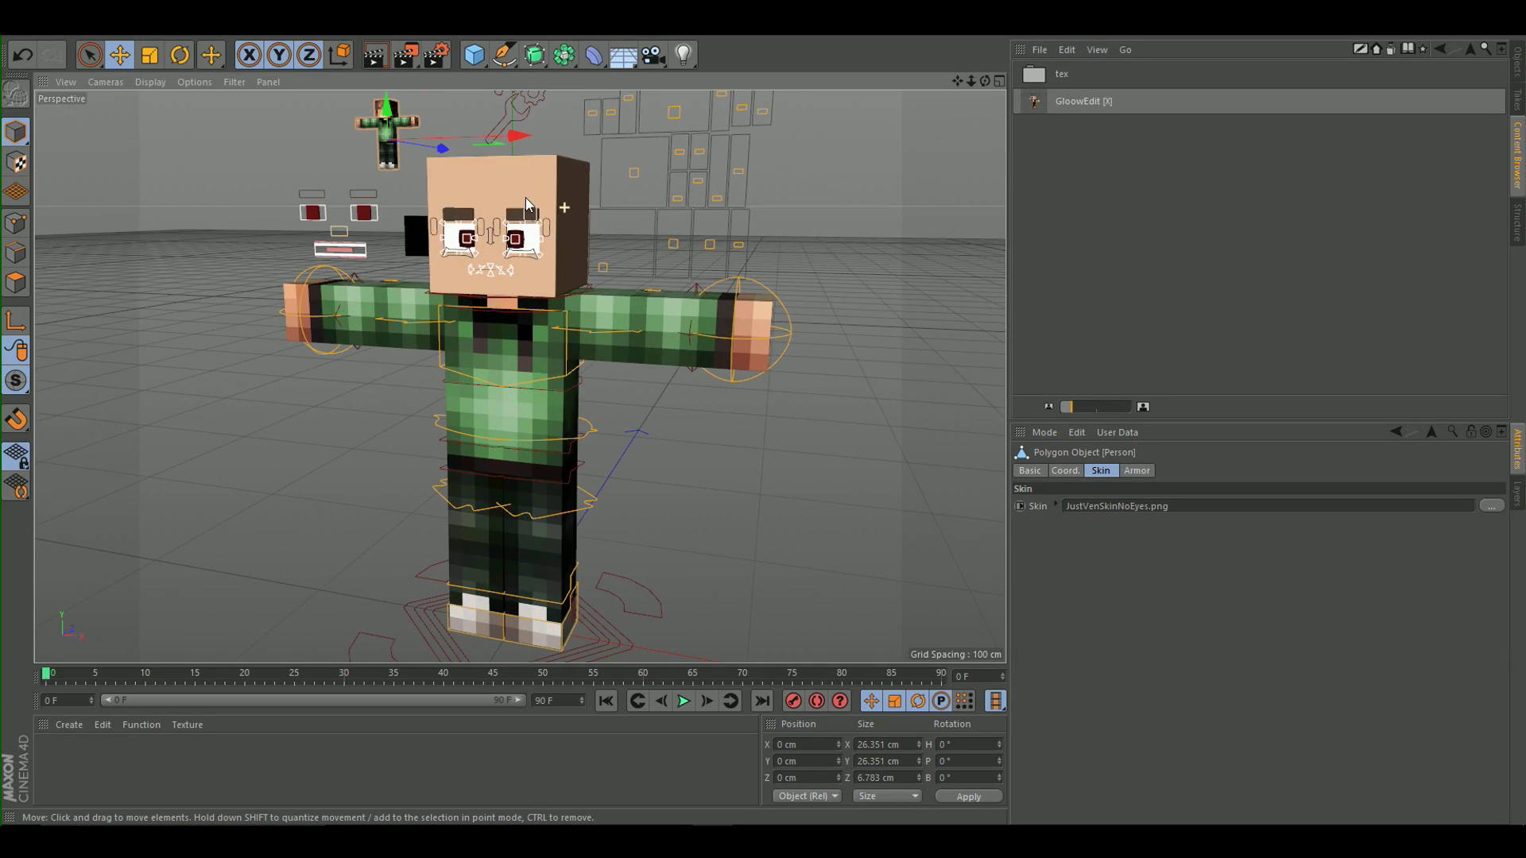
middle_click_drag(722, 123, 749, 217, "alt")
left_click(547, 170)
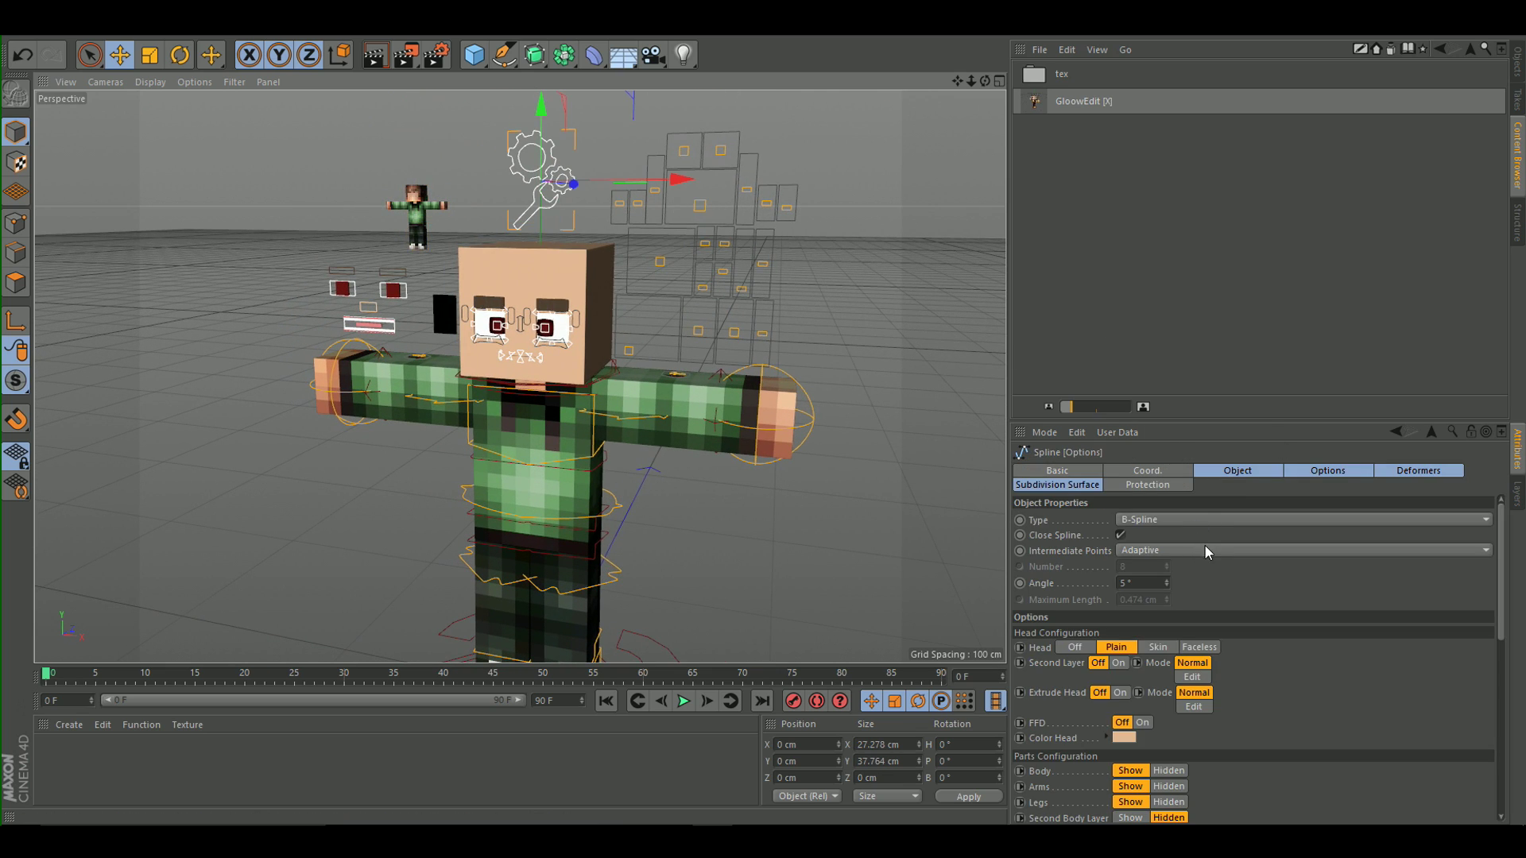
left_click(1157, 648)
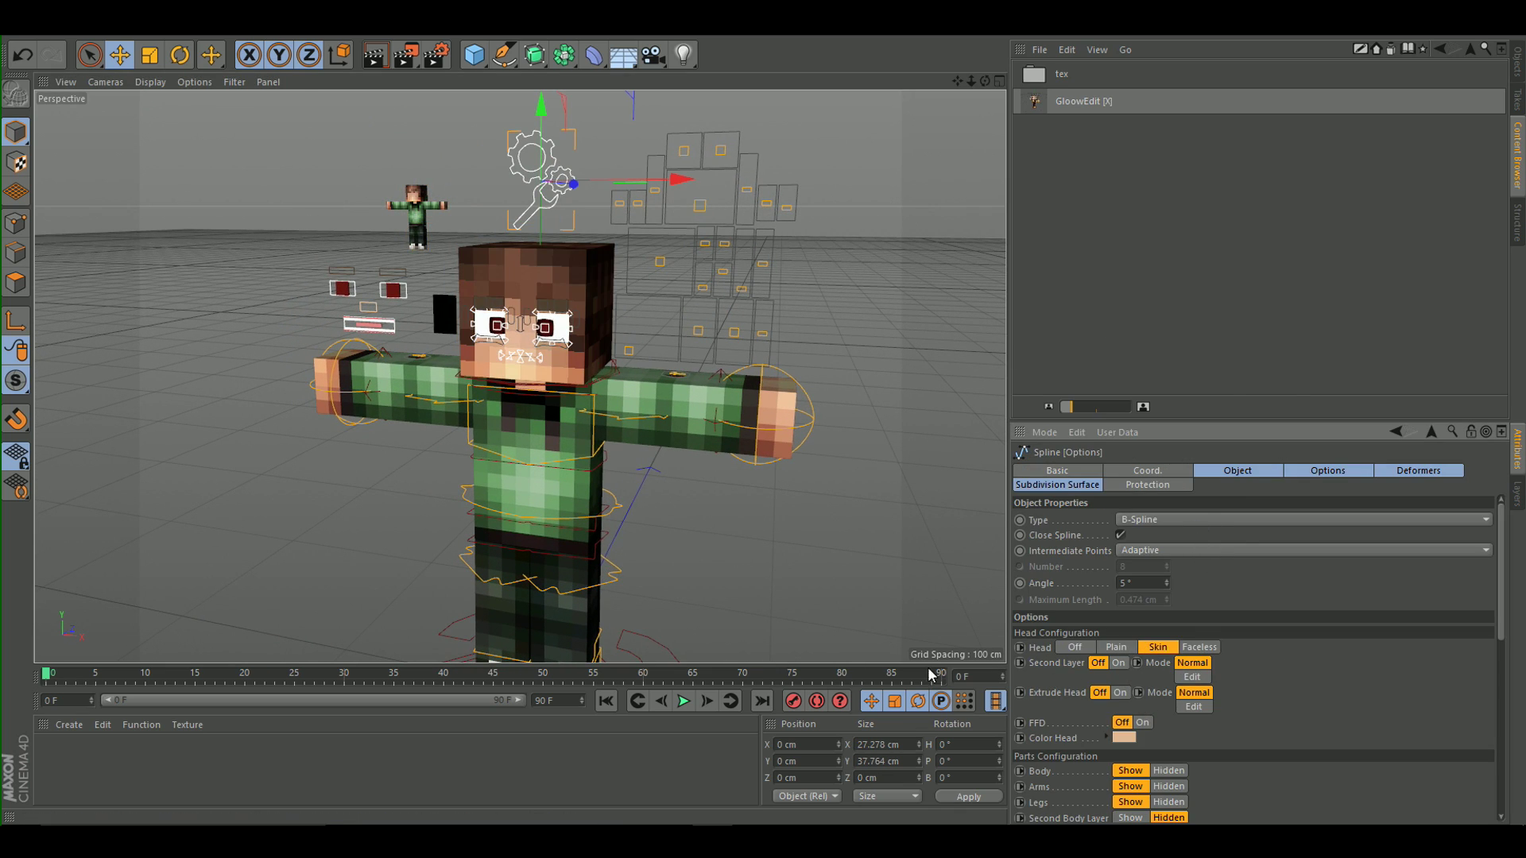
left_click(1118, 663)
left_click(1119, 692)
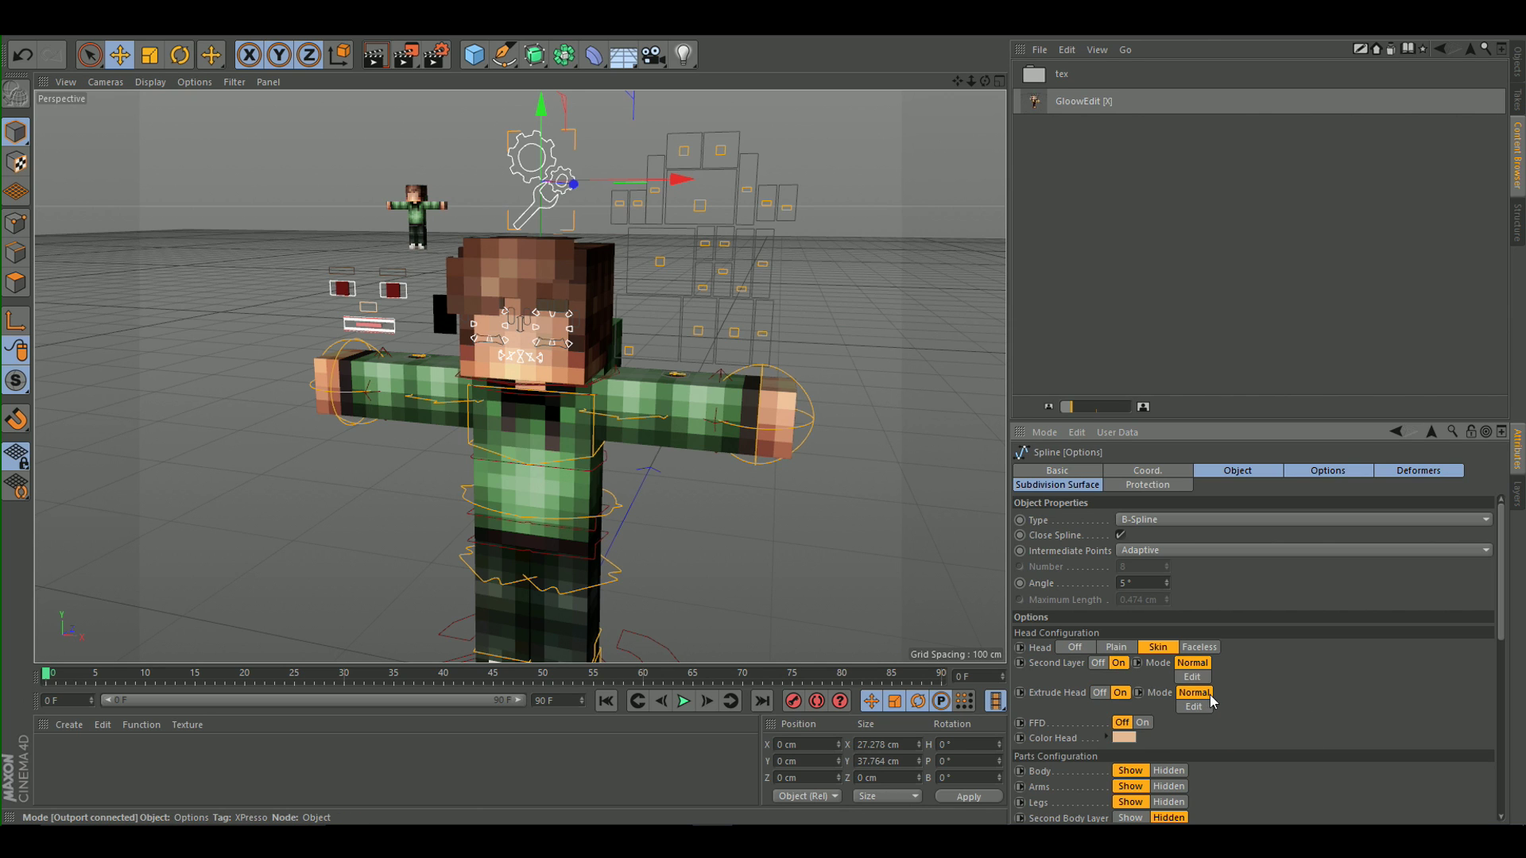
Set the mode of both Extrude Head and Second Layer to Edit.
left_click(1195, 707)
left_click(1192, 678)
scroll(810, 330, "down", 3)
left_click_drag(811, 330, 787, 305, "alt")
Unlock the rig's locked layers and return to the Options spline's attributes.
left_click(1516, 492)
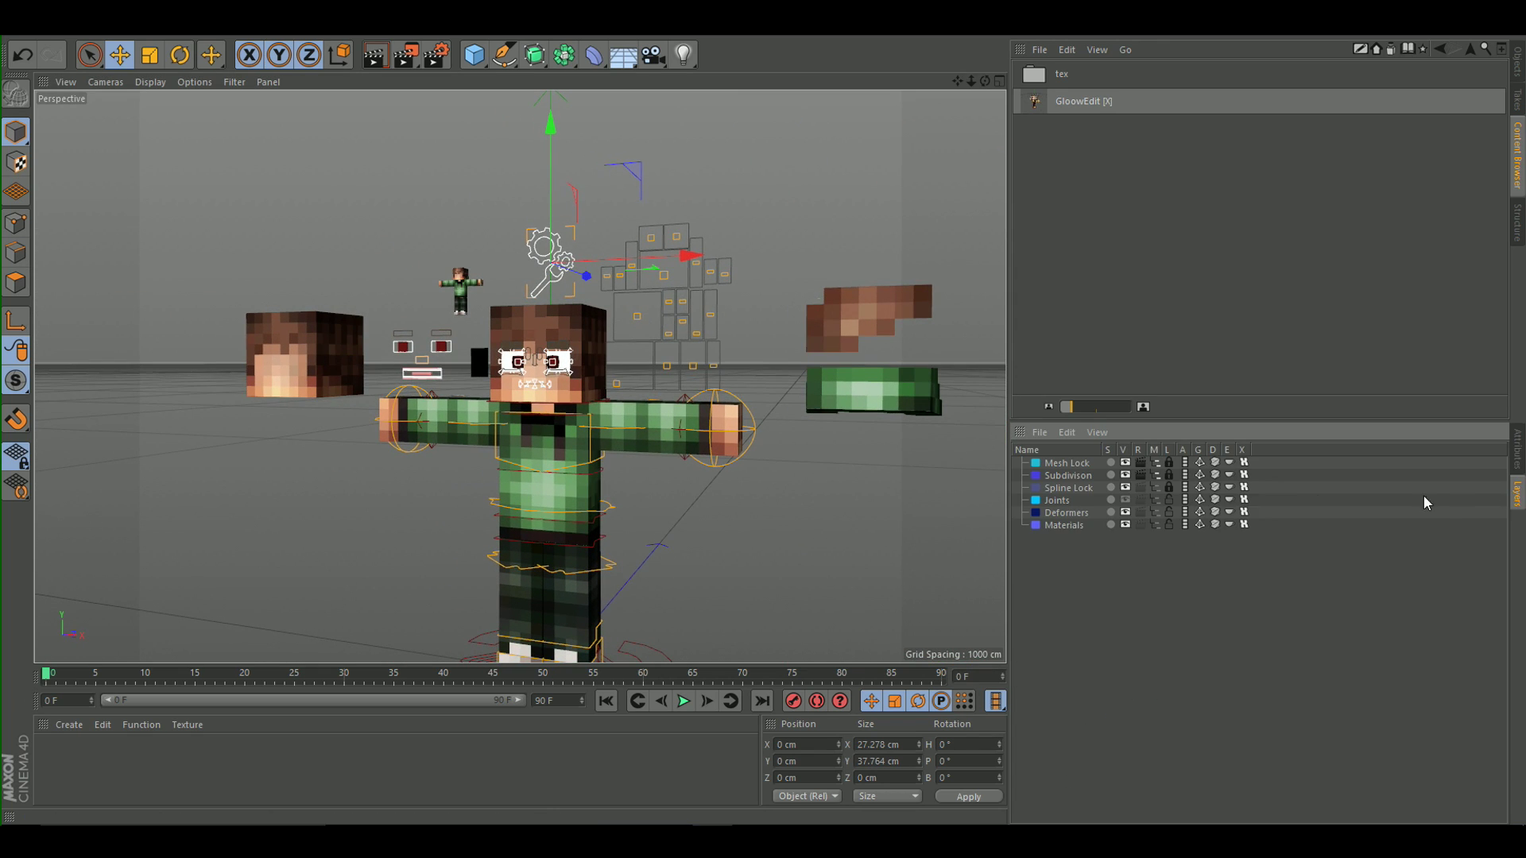
left_click(1168, 487)
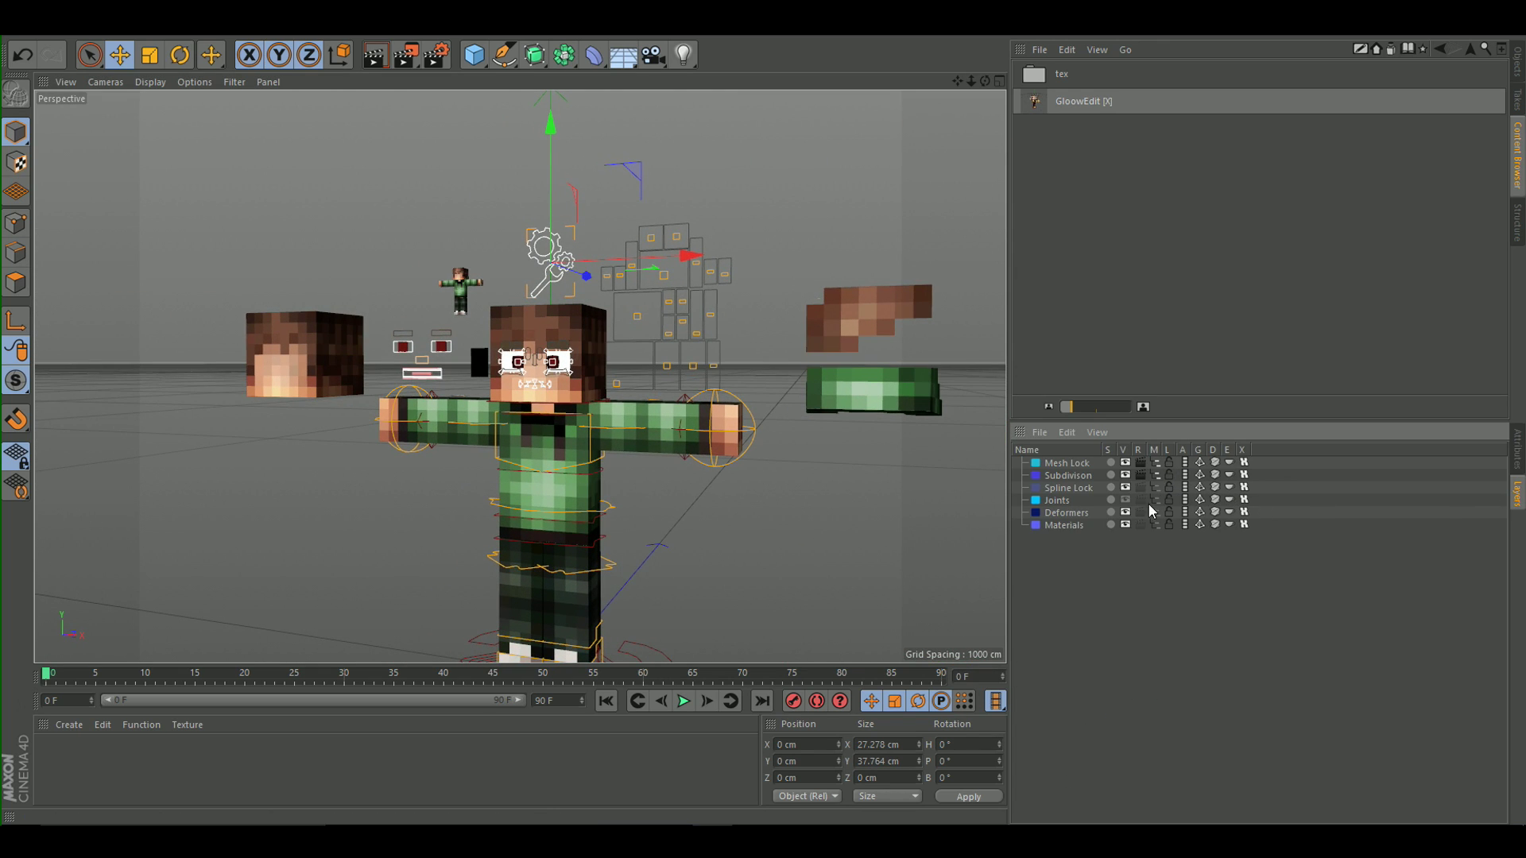
left_click(1519, 450)
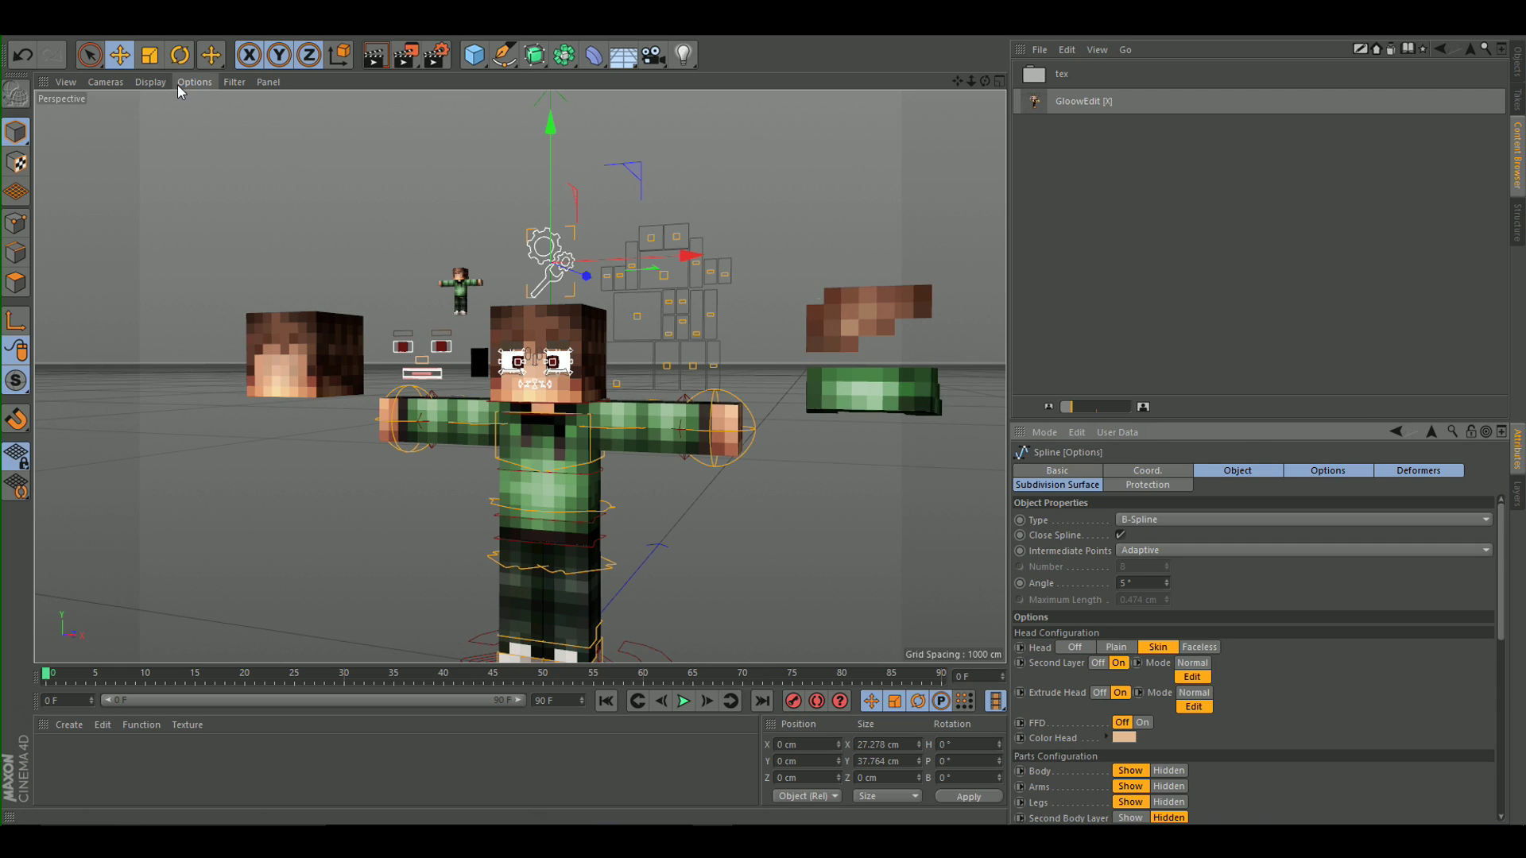
Pick the detached solid head cube beside the rig with Live Selection and switch to Polygon mode.
left_click(90, 56)
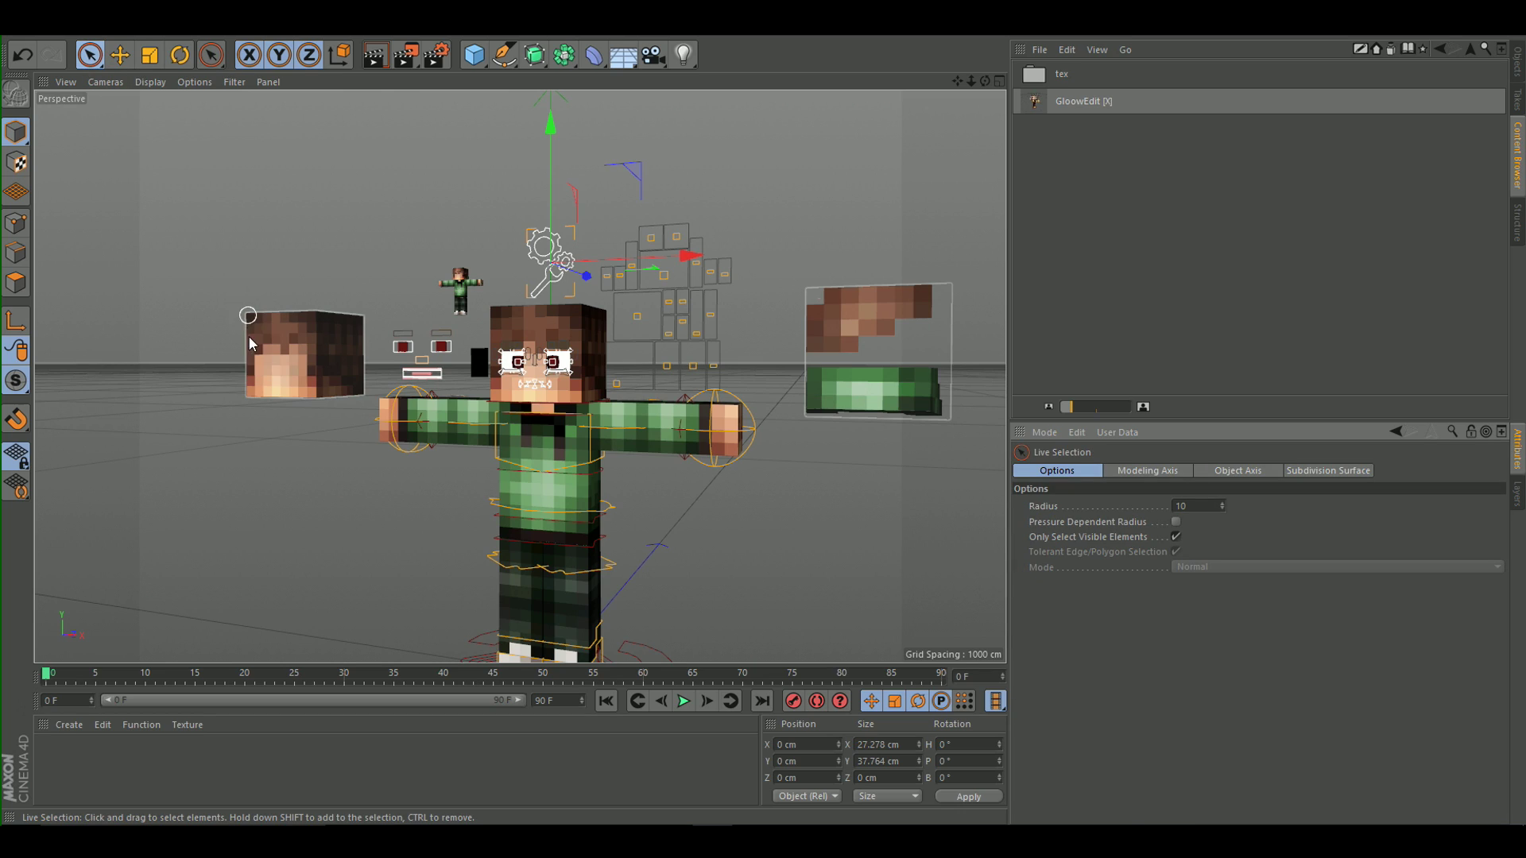
left_click(282, 372)
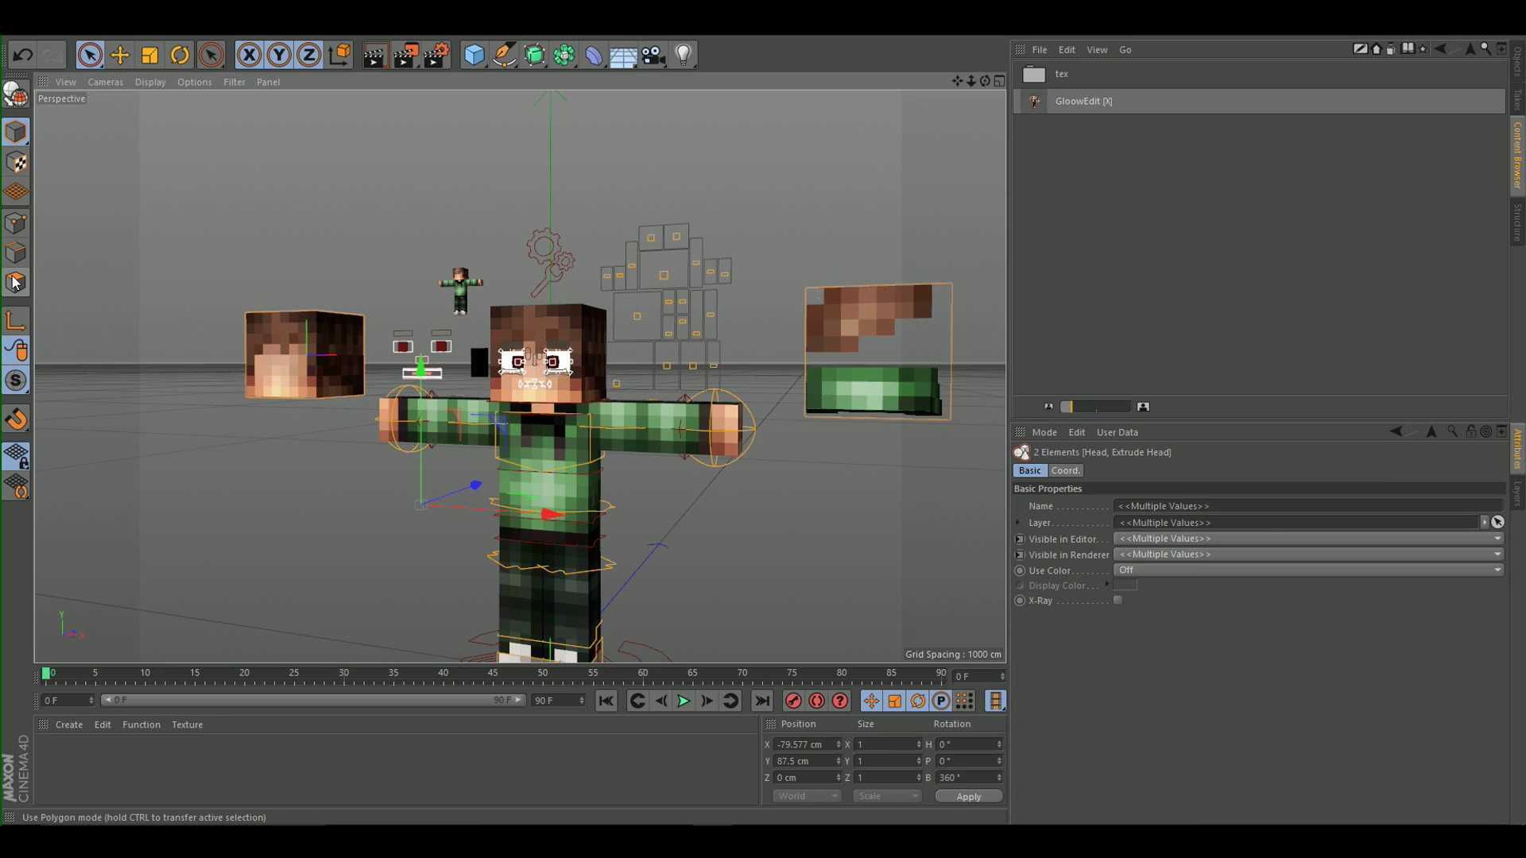
left_click(14, 282)
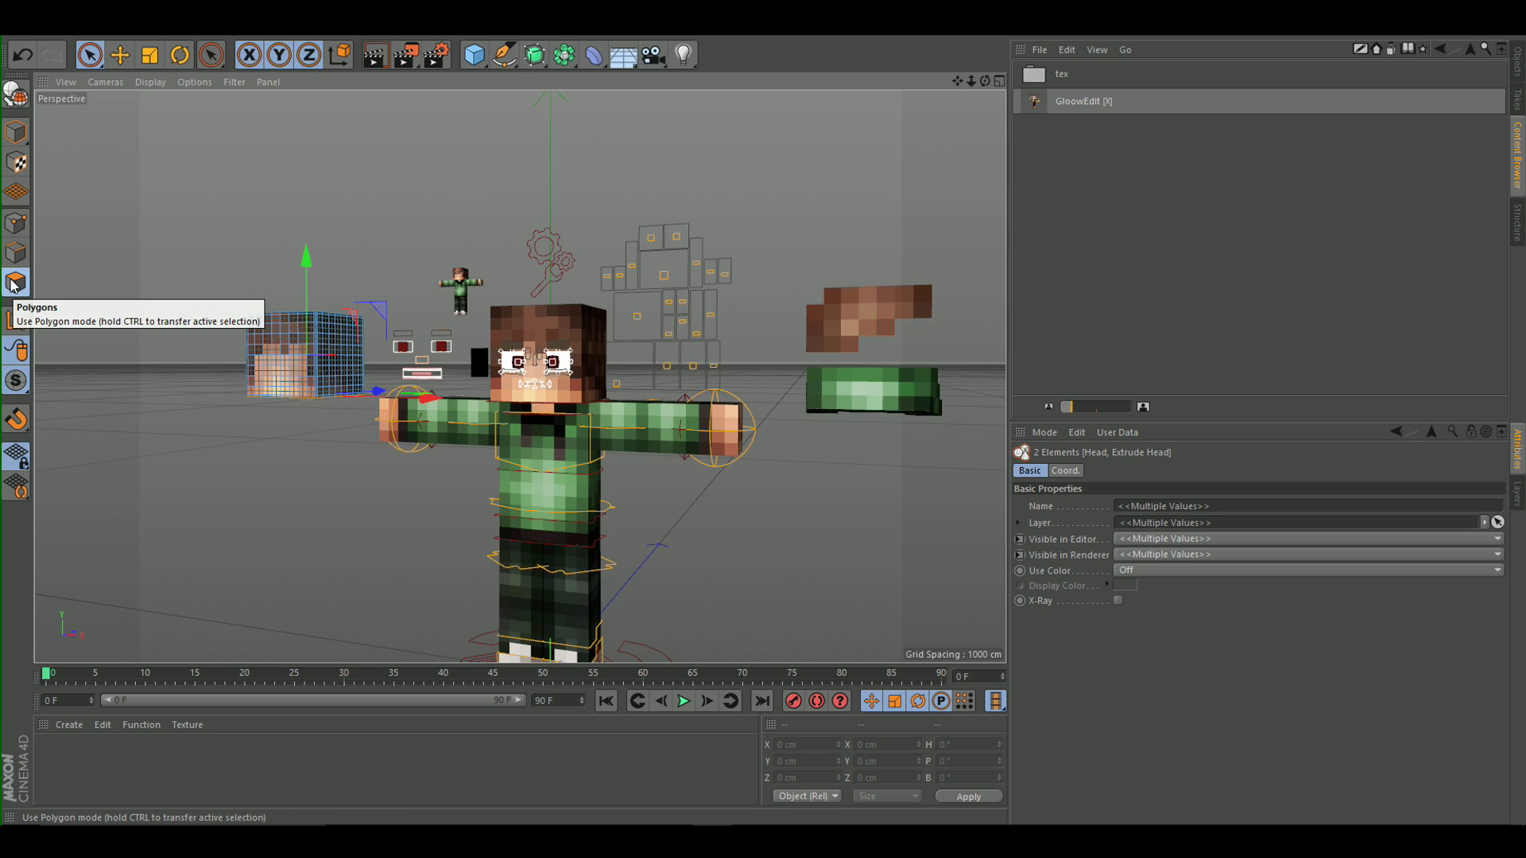
Select the skin-coloured polygons on the detached head's face, lower side edges and underside, and delete them.
scroll(276, 396, "up", 3)
scroll(184, 270, "up", 8)
scroll(297, 289, "down", 3)
scroll(299, 291, "up", 3)
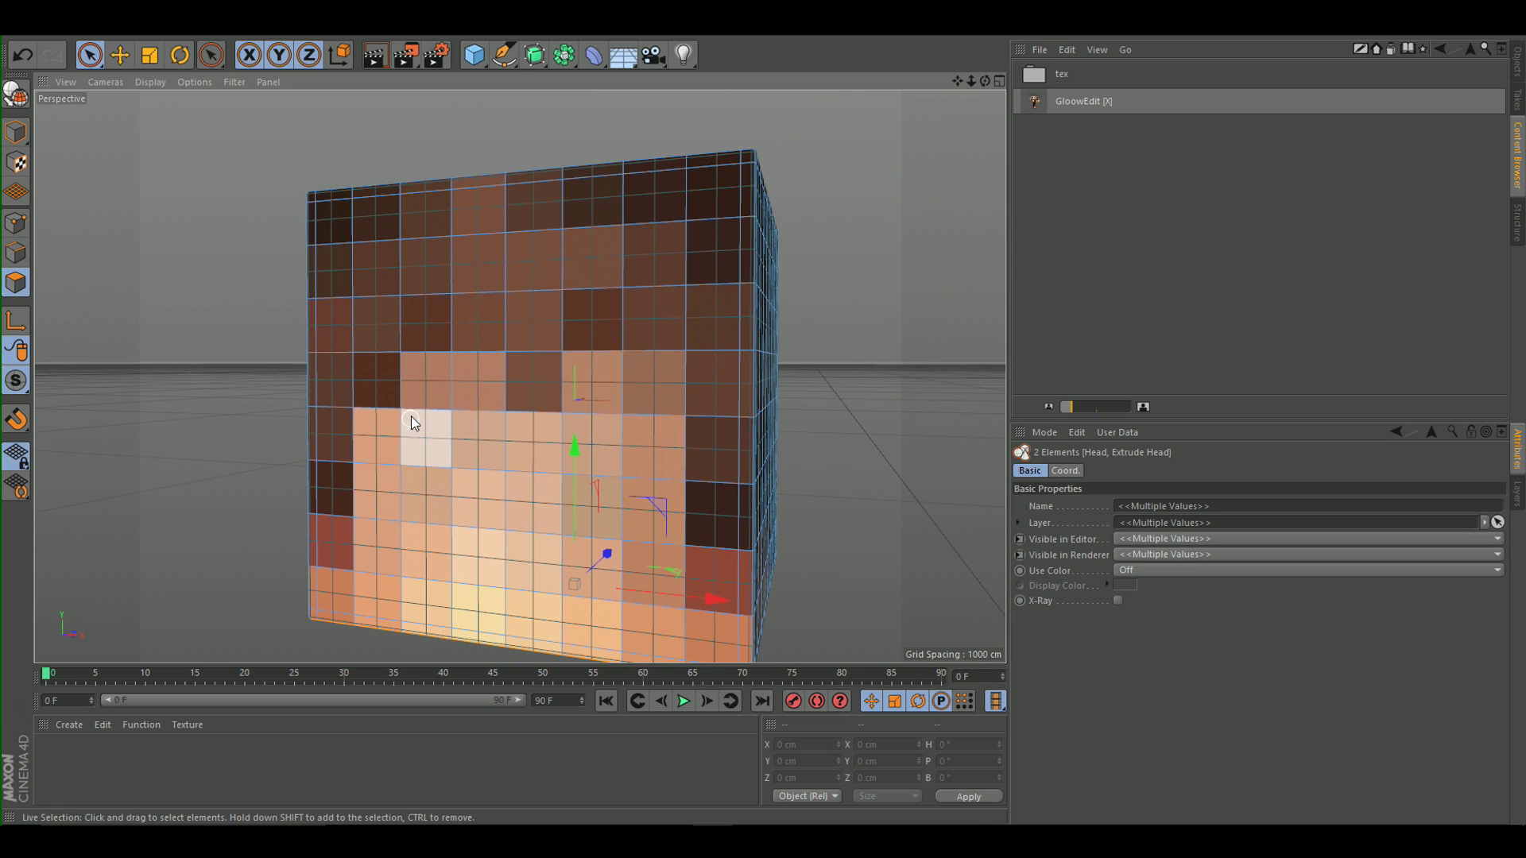
mouse_move(456, 384)
left_mouse_down()
mouse_move(307, 606)
mouse_move(502, 659)
mouse_move(531, 640)
left_mouse_up()
scroll(523, 512, "down", 3)
scroll(531, 557, "up", 1)
mouse_move(625, 581)
left_mouse_down("shift")
mouse_move(651, 596)
mouse_move(718, 517)
mouse_move(681, 623)
mouse_move(776, 586)
mouse_move(729, 487)
left_mouse_up("shift")
scroll(644, 590, "up", 3)
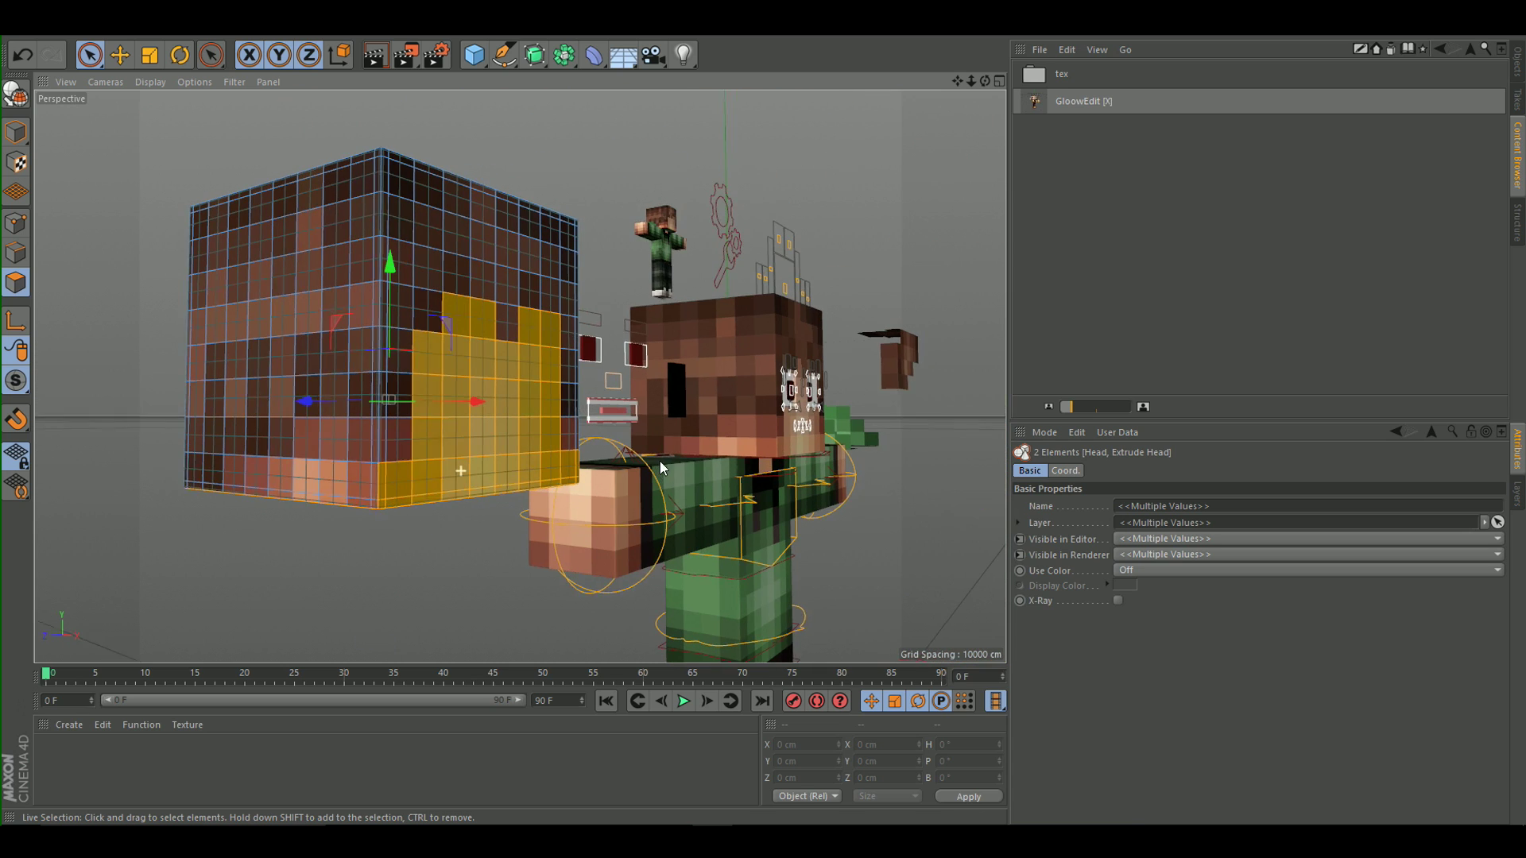
left_click_drag(374, 483, 200, 475, "shift")
left_click_drag(493, 469, 409, 342, "alt")
scroll(349, 492, "up", 2)
left_click_drag(267, 547, 264, 561, "ctrl")
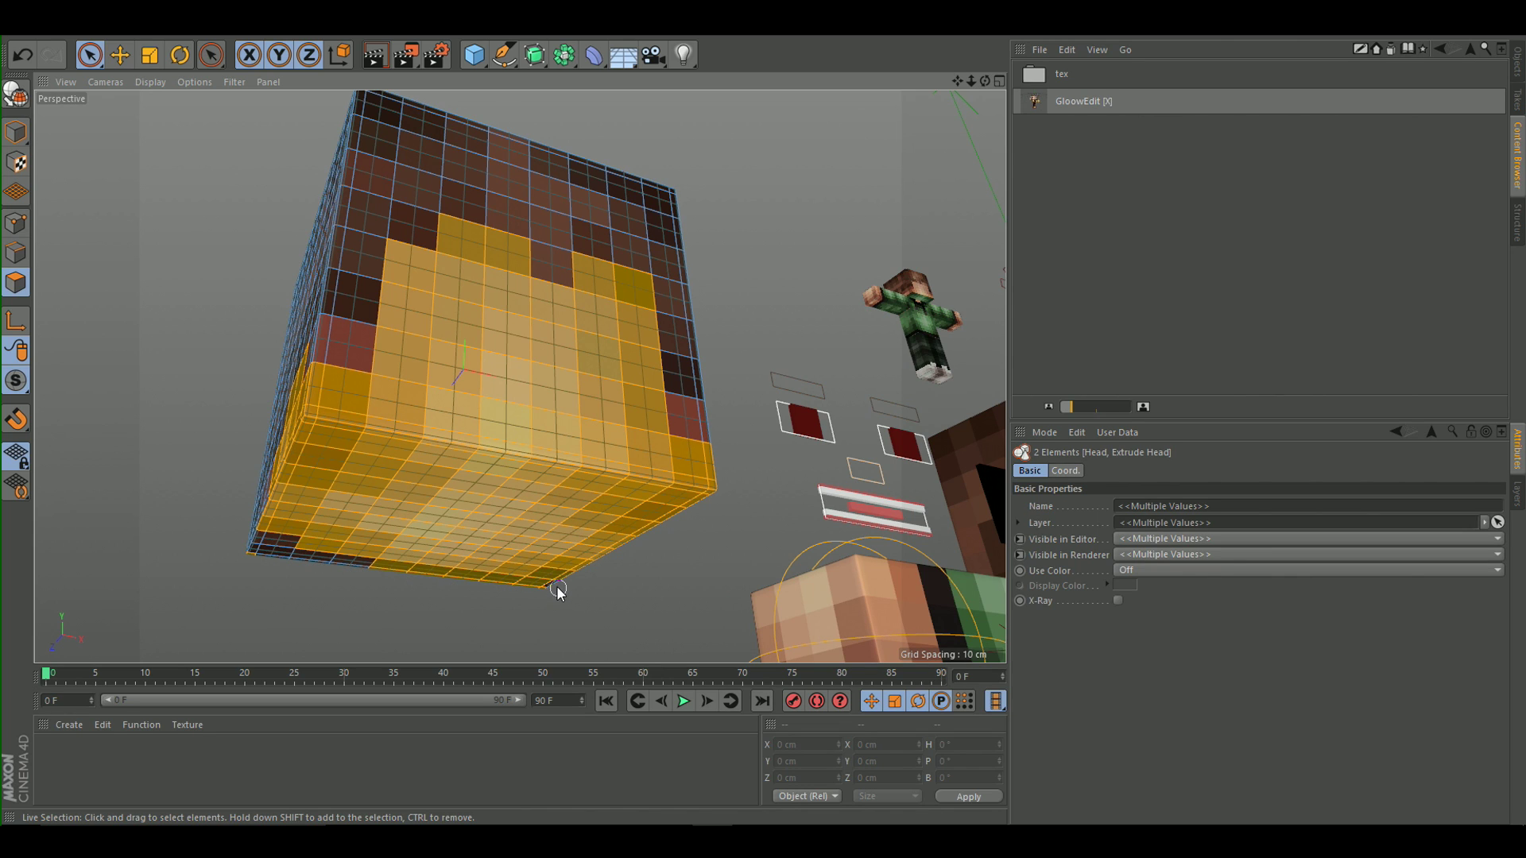
left_click_drag(508, 496, 358, 596, "alt")
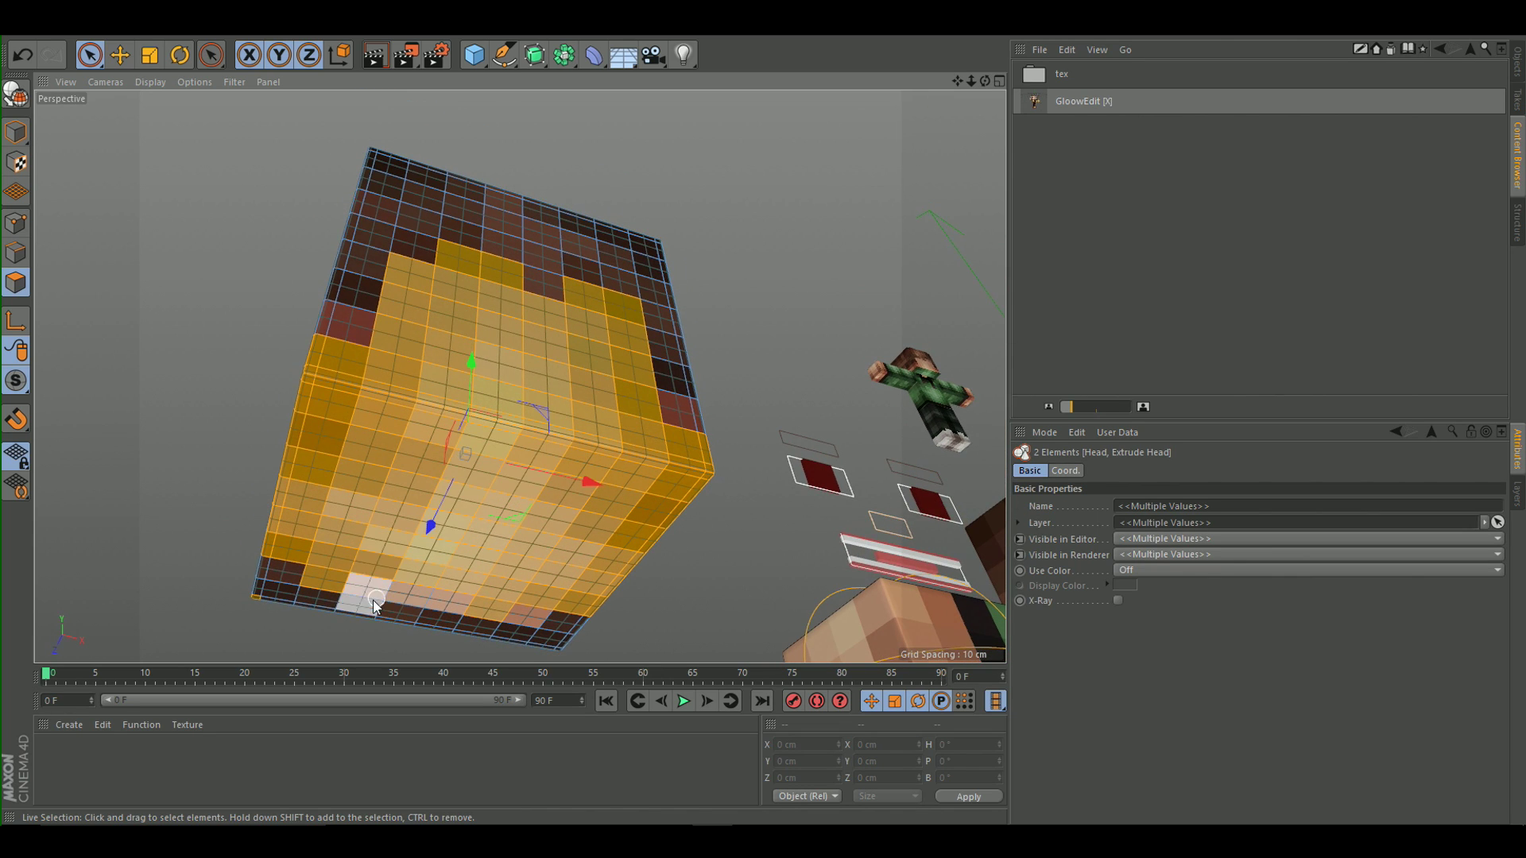
key("Delete")
Select all remaining polygons of the detached head and set their subdivision surface weight to 100 %.
left_click_drag(667, 231, 607, 392, "alt")
key("u")
key("i")
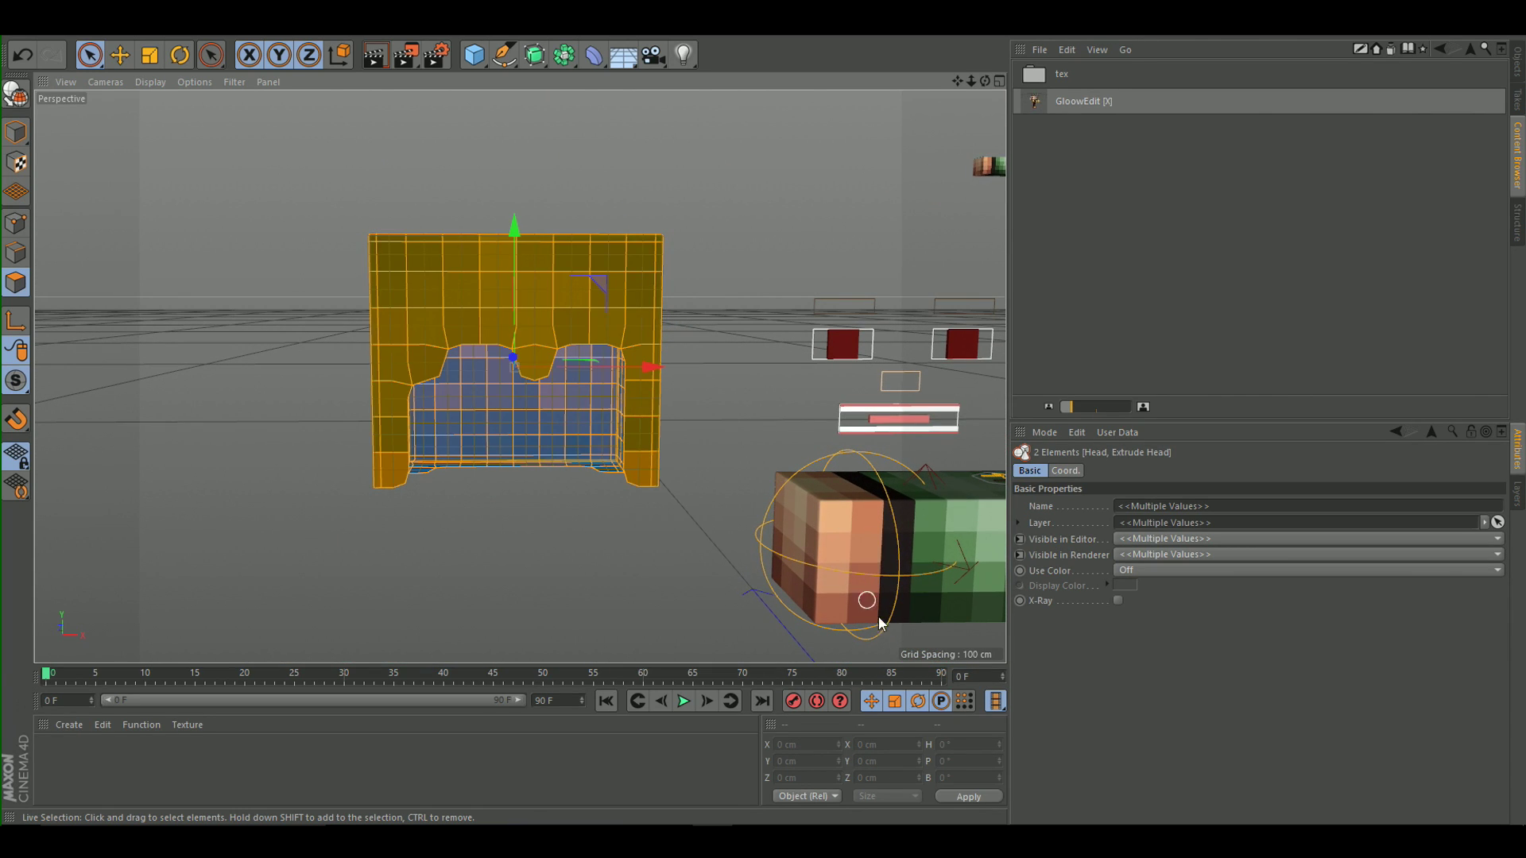
key("period")
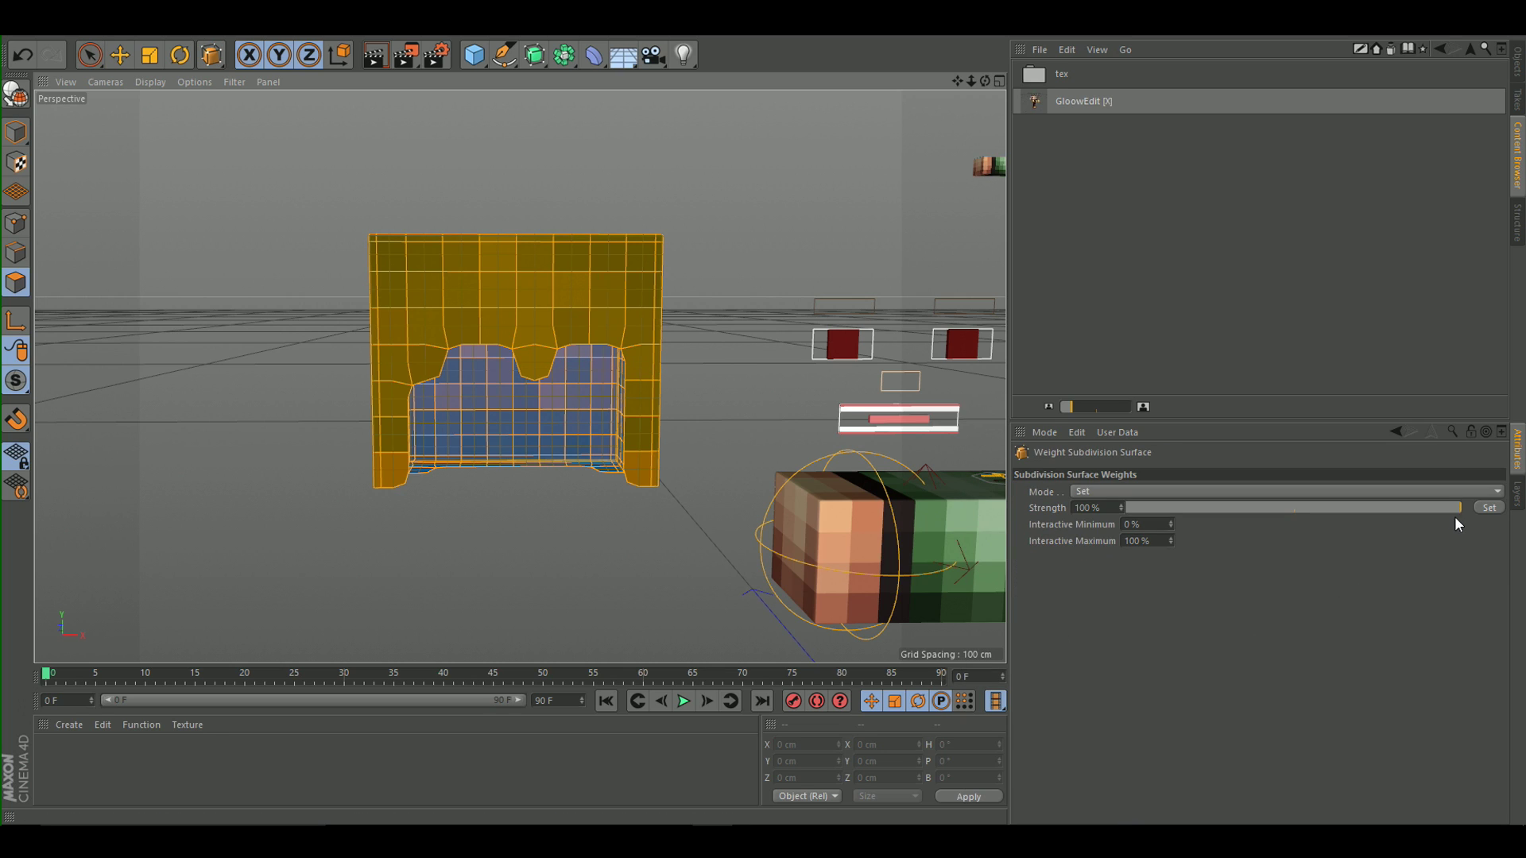
left_click(1489, 507)
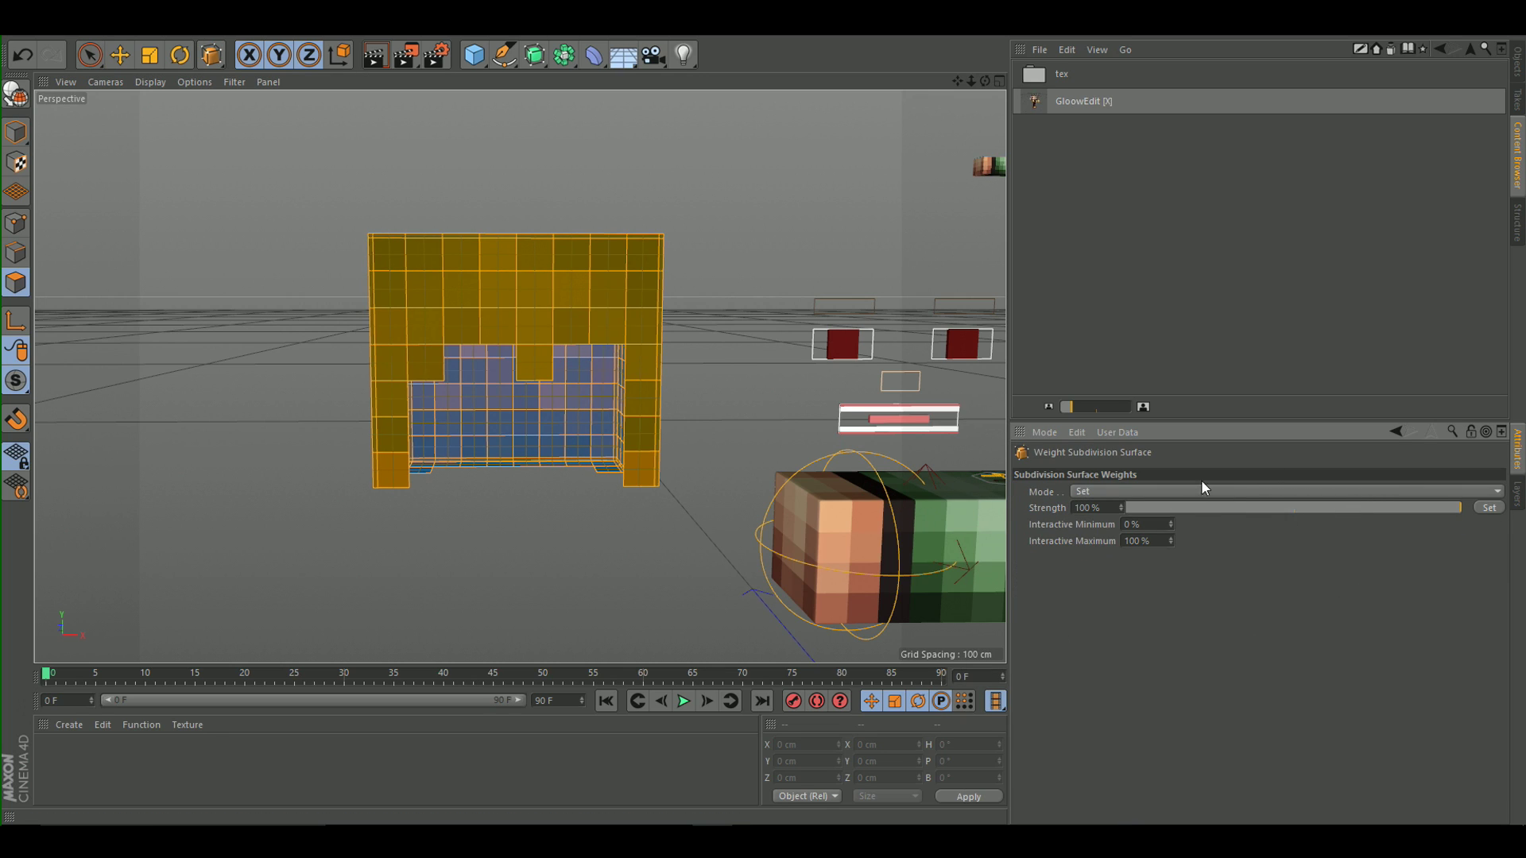
Extrude the selected hair polygons by 3 cm with a maximum angle of 91°, switching the keyboard language to English (United States).
key("s")
key("d")
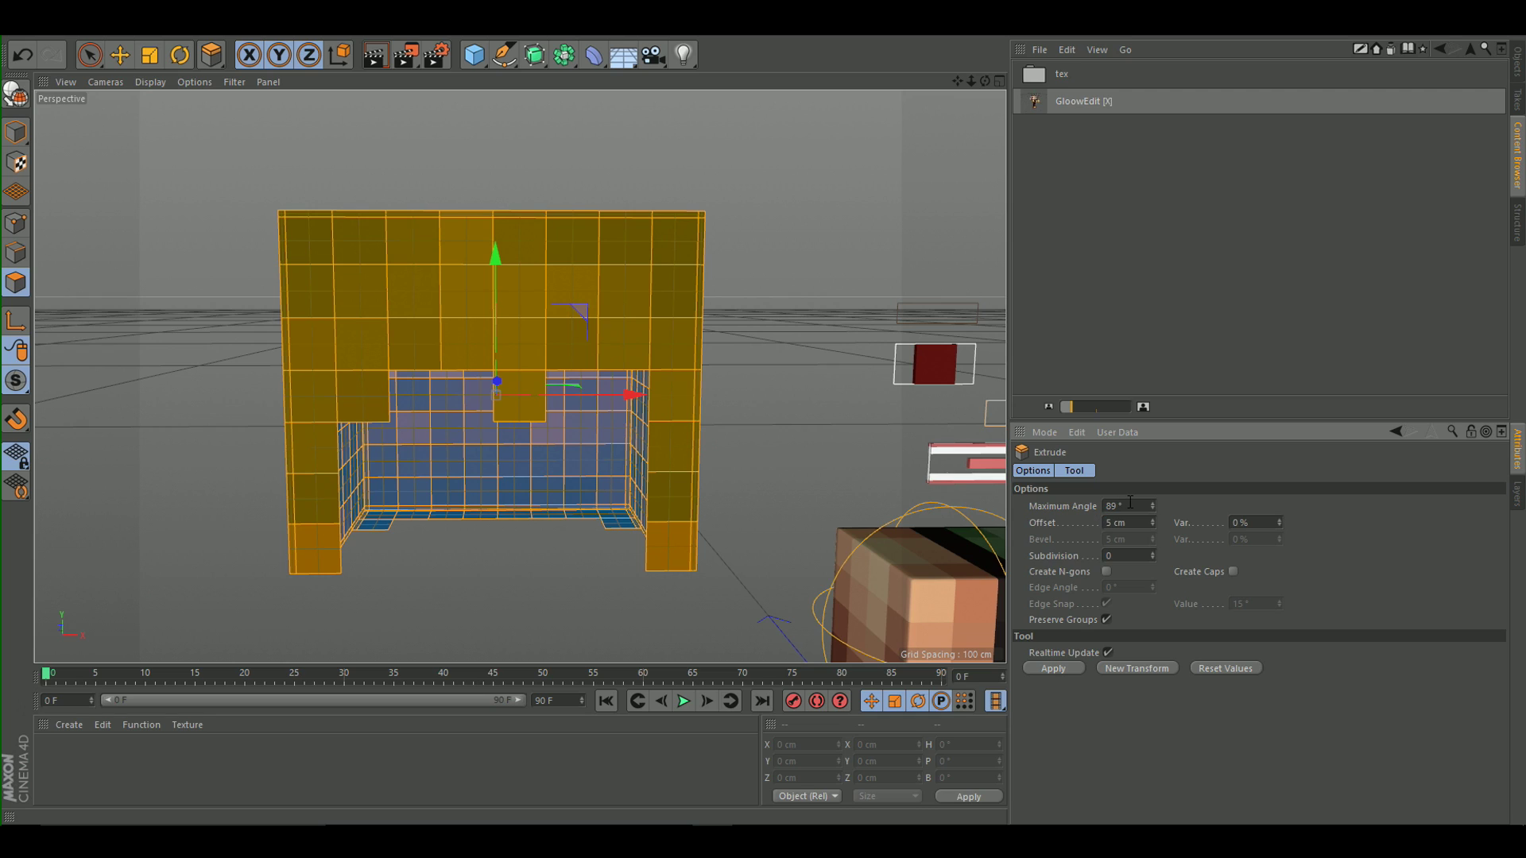
left_click_drag(1142, 527, 923, 523)
type("1")
key("Return")
key("ctrl+z")
left_click_drag(1132, 522, 1032, 532)
type("1")
left_click(1424, 841)
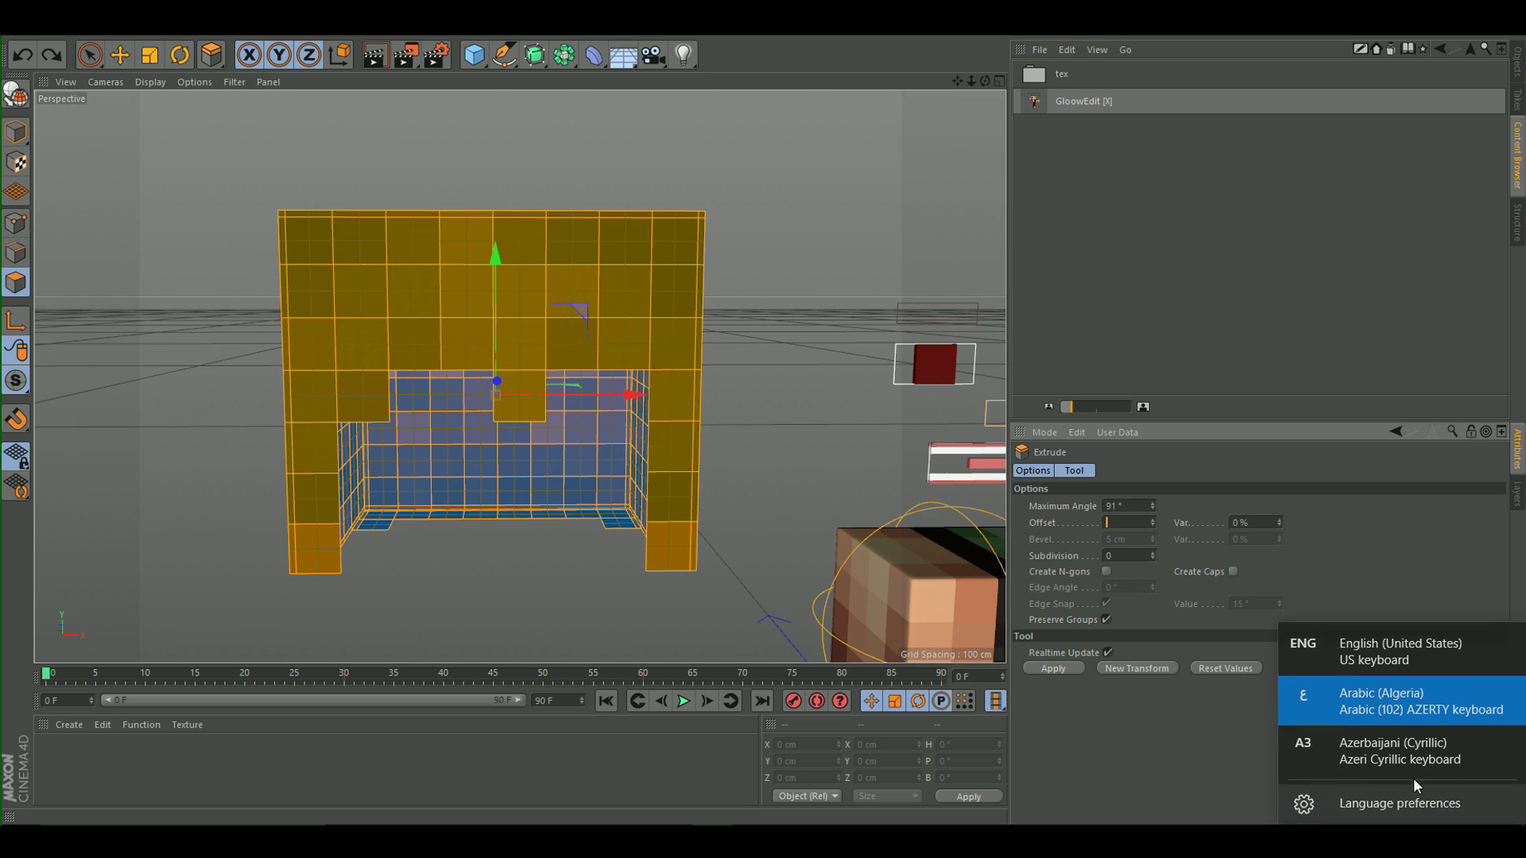
left_click(1389, 661)
type("3")
key("Return")
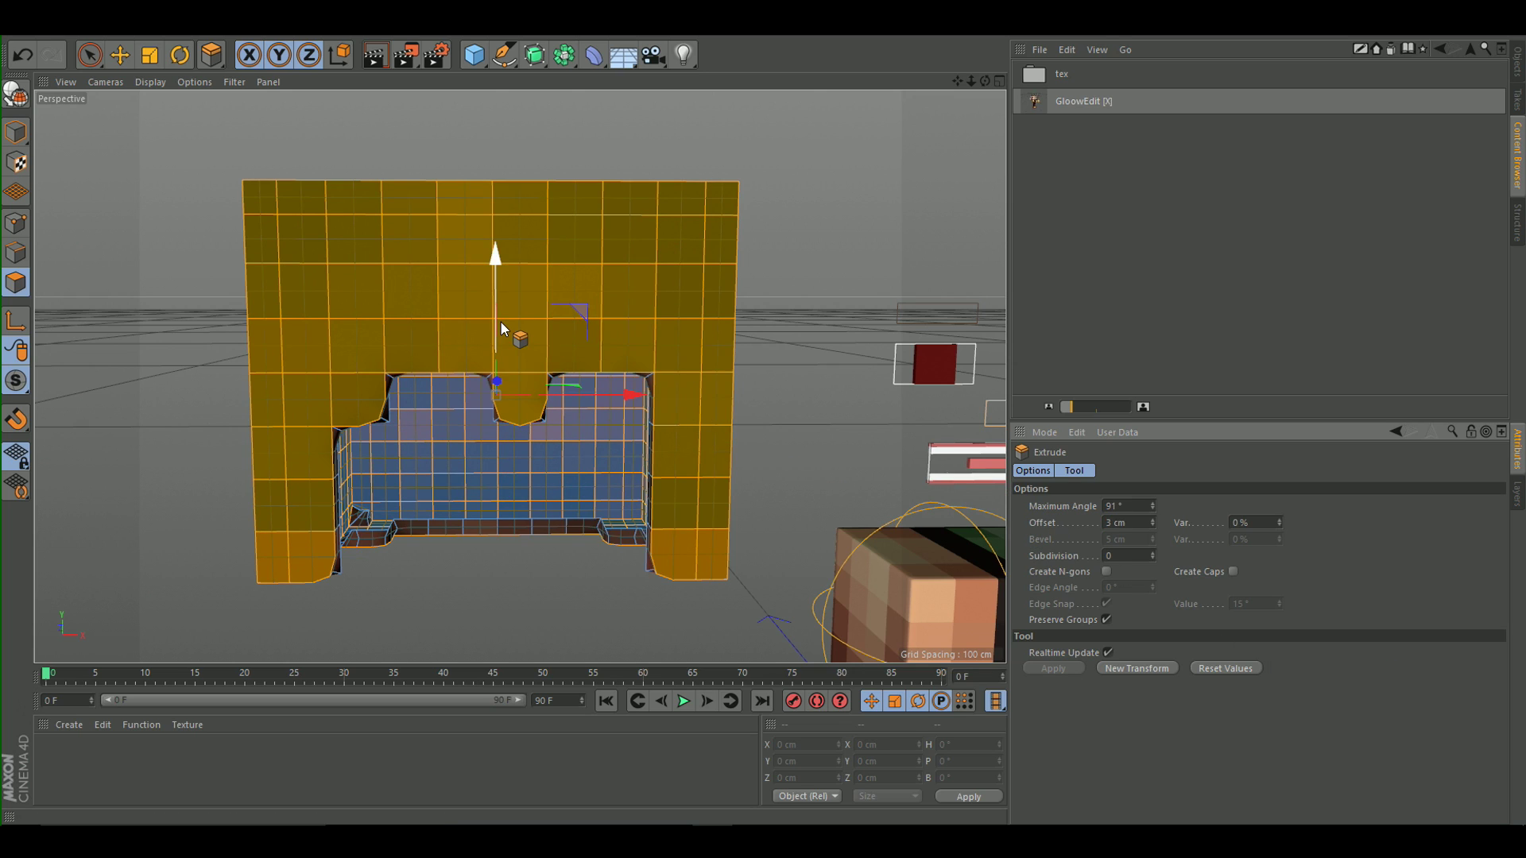
Reselect every polygon of the extruded hair shell and apply a subdivision surface weight of 100 % to sharpen its corners.
key("i")
key("ctrl+shift+a")
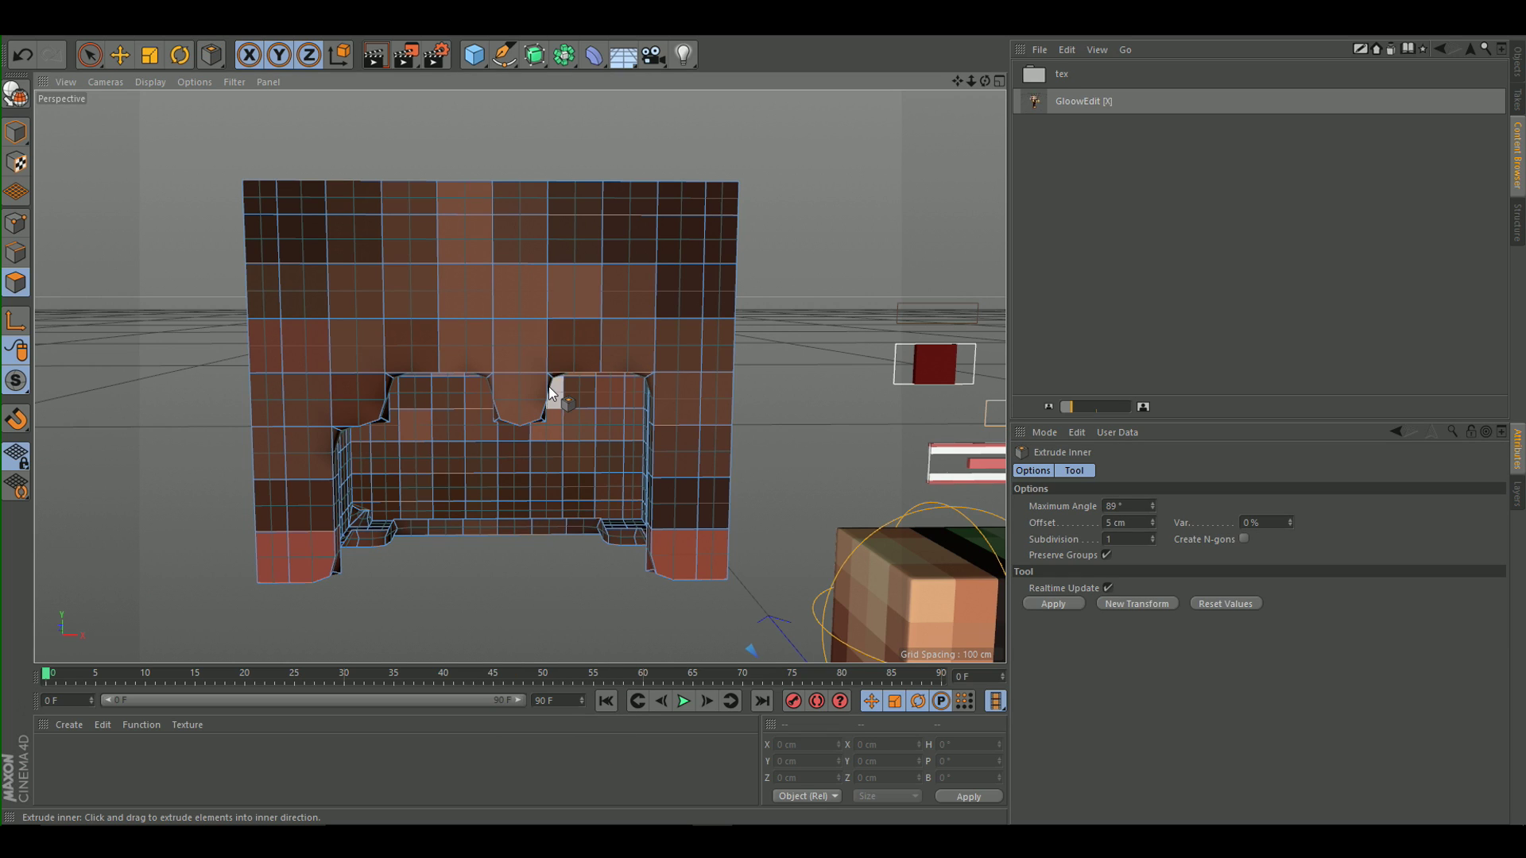
key("ctrl+a")
key("m")
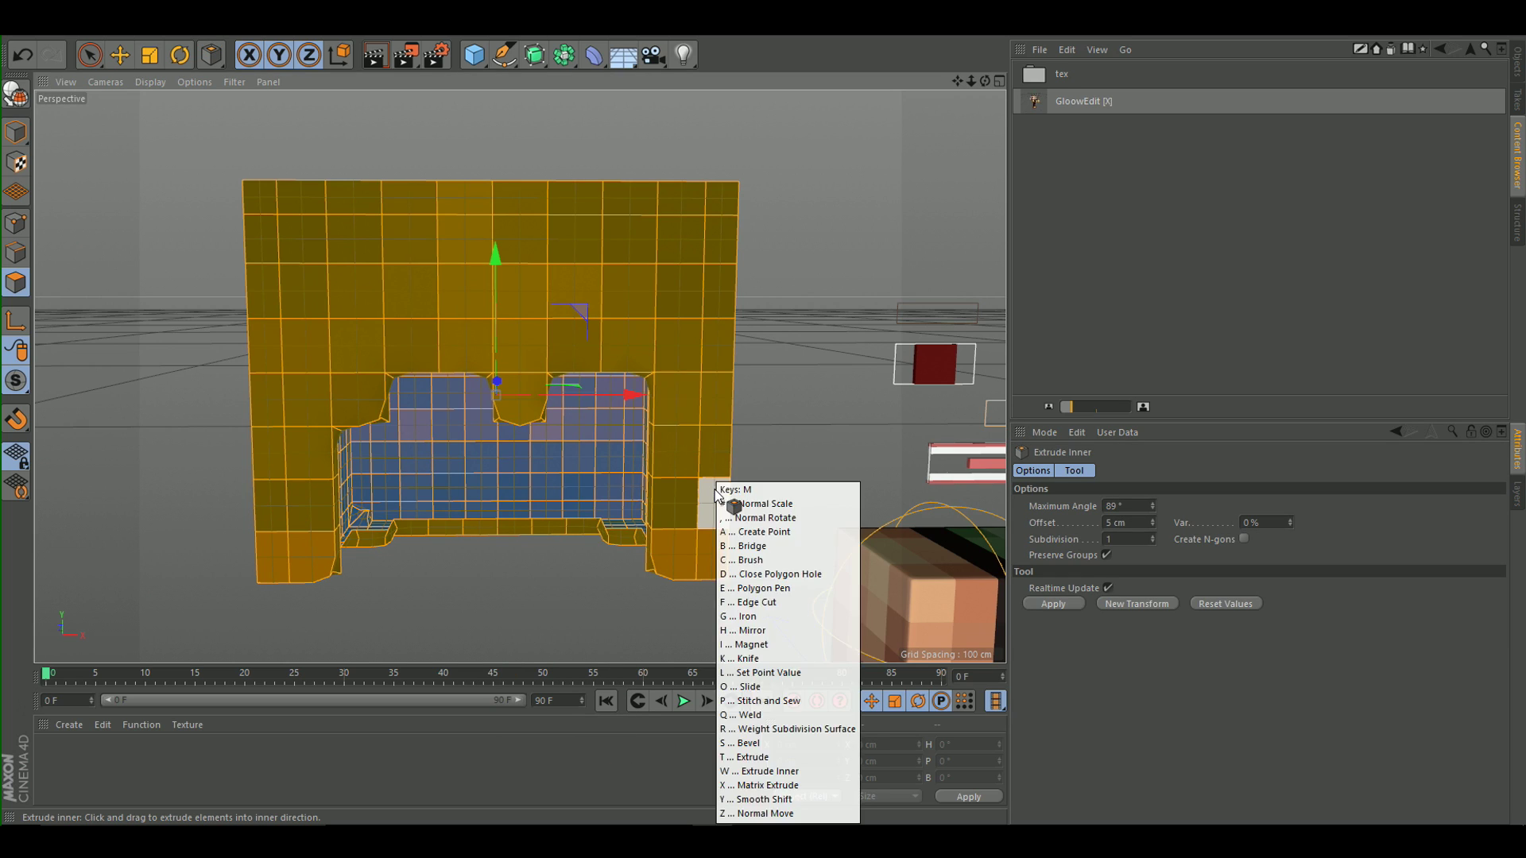
key("t")
key("period")
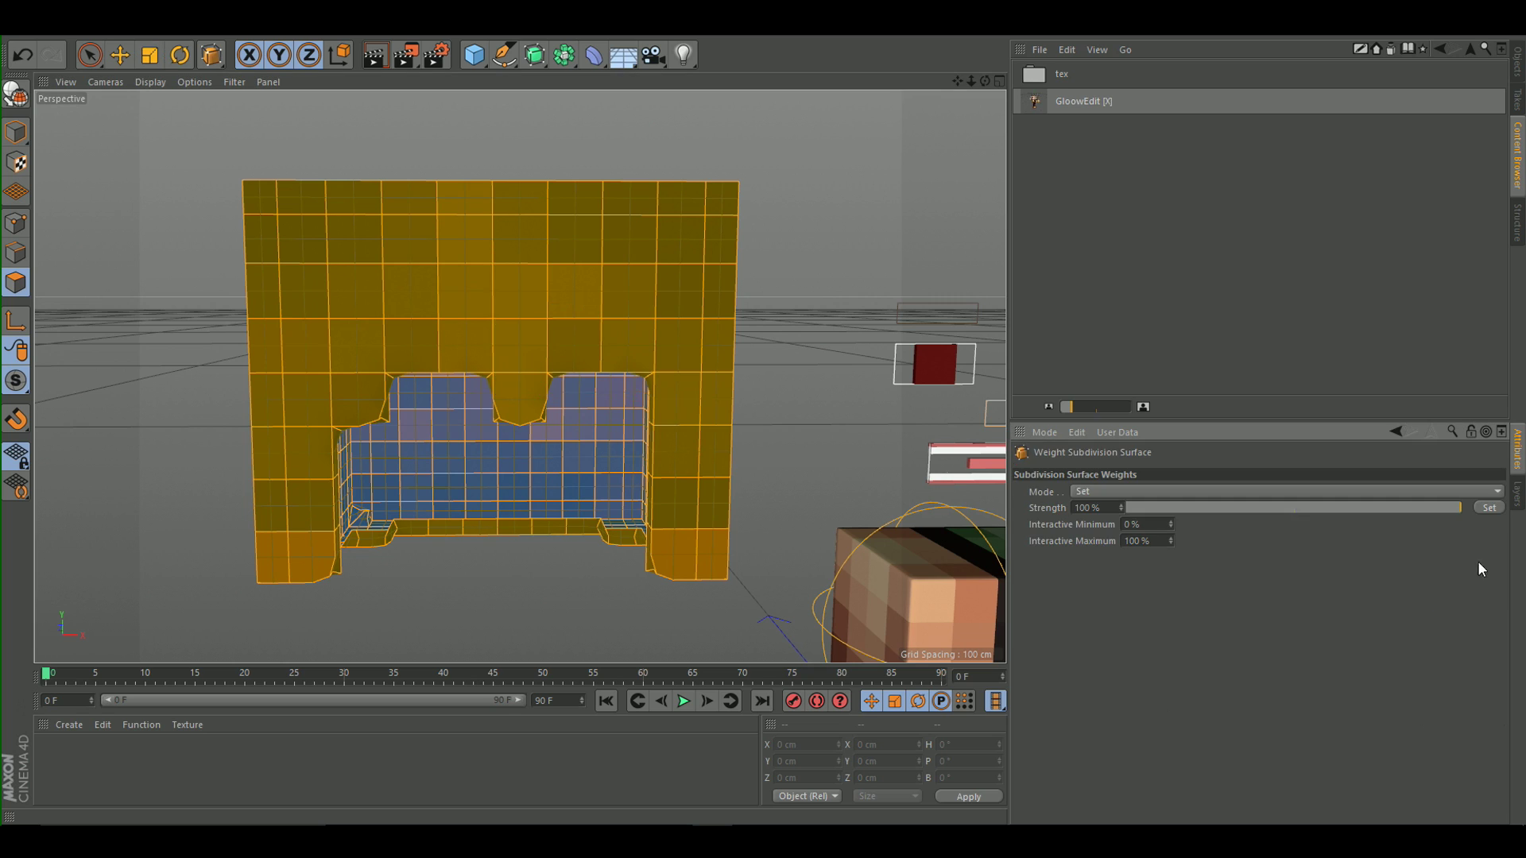
left_click(1483, 510)
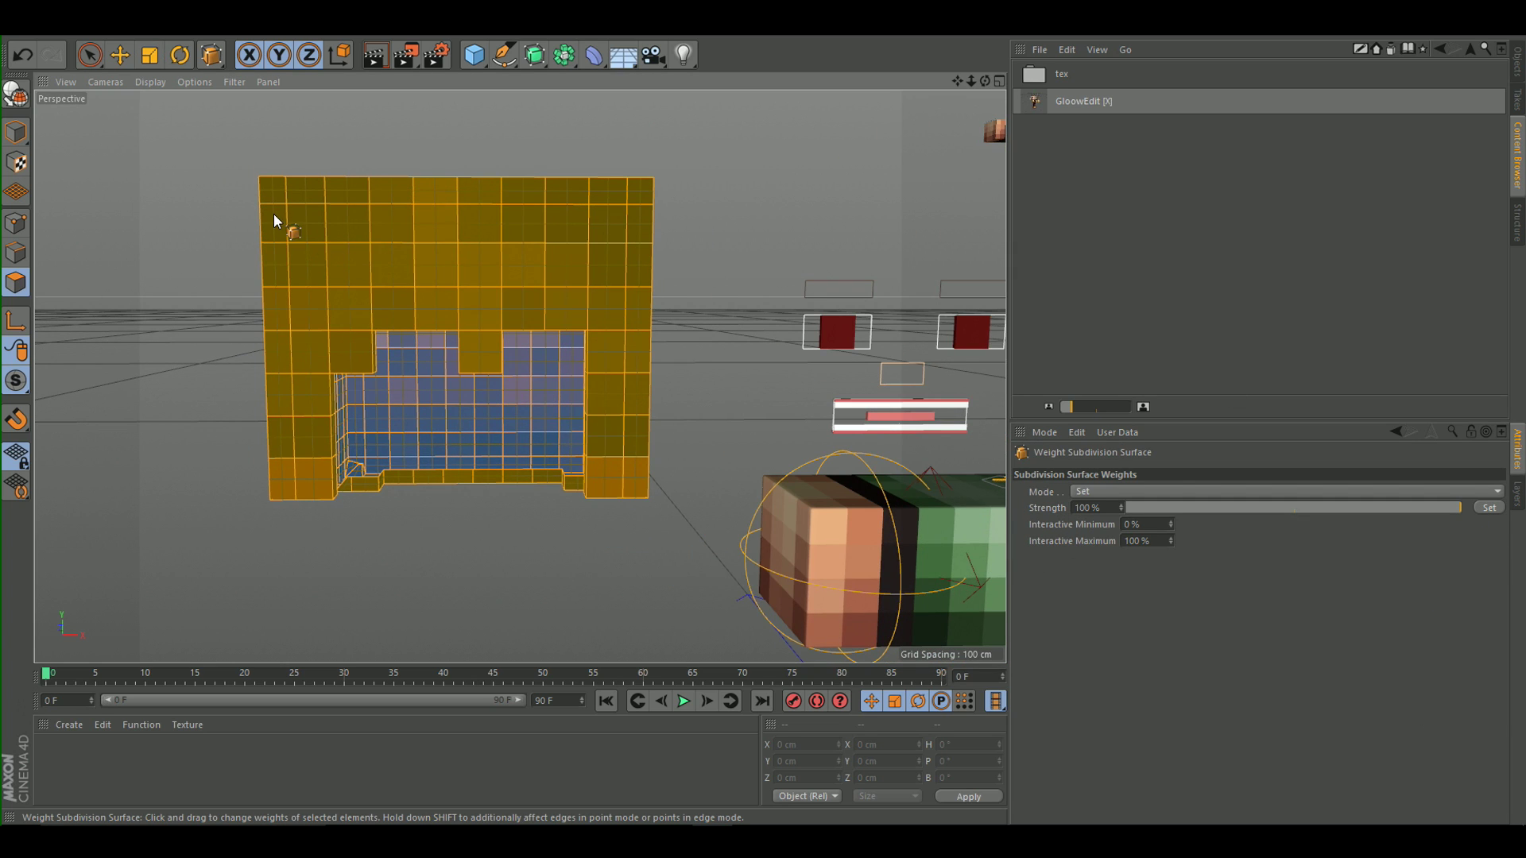
Smear the top edge and a lower corner of the extruded hair shell with the Brush at a 50 cm radius.
scroll(297, 222, "up", 2)
left_click_drag(297, 214, 675, 294, "alt")
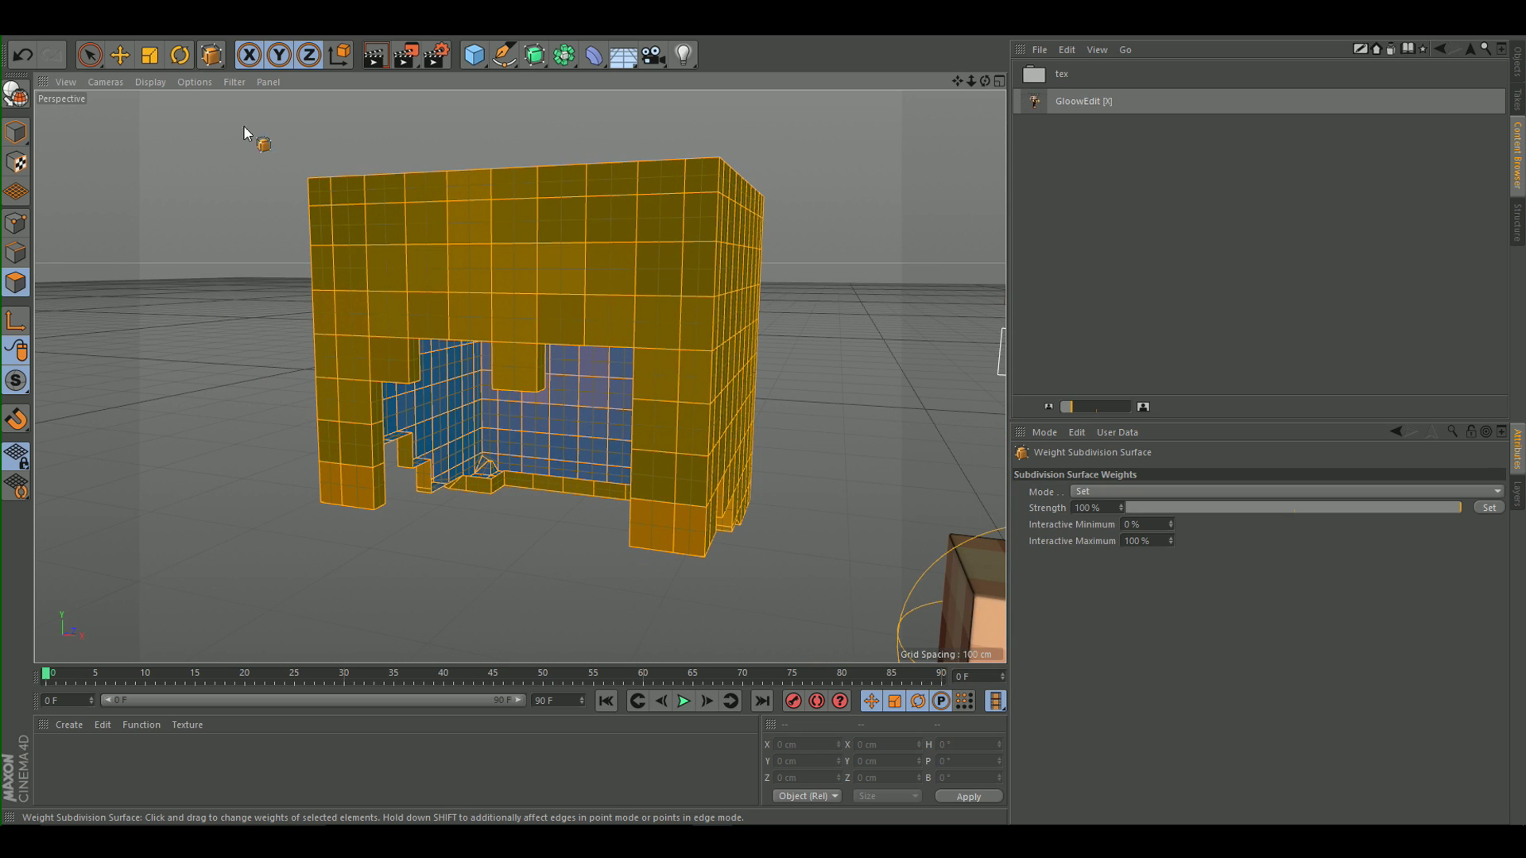
left_click(110, 59)
left_click(90, 54)
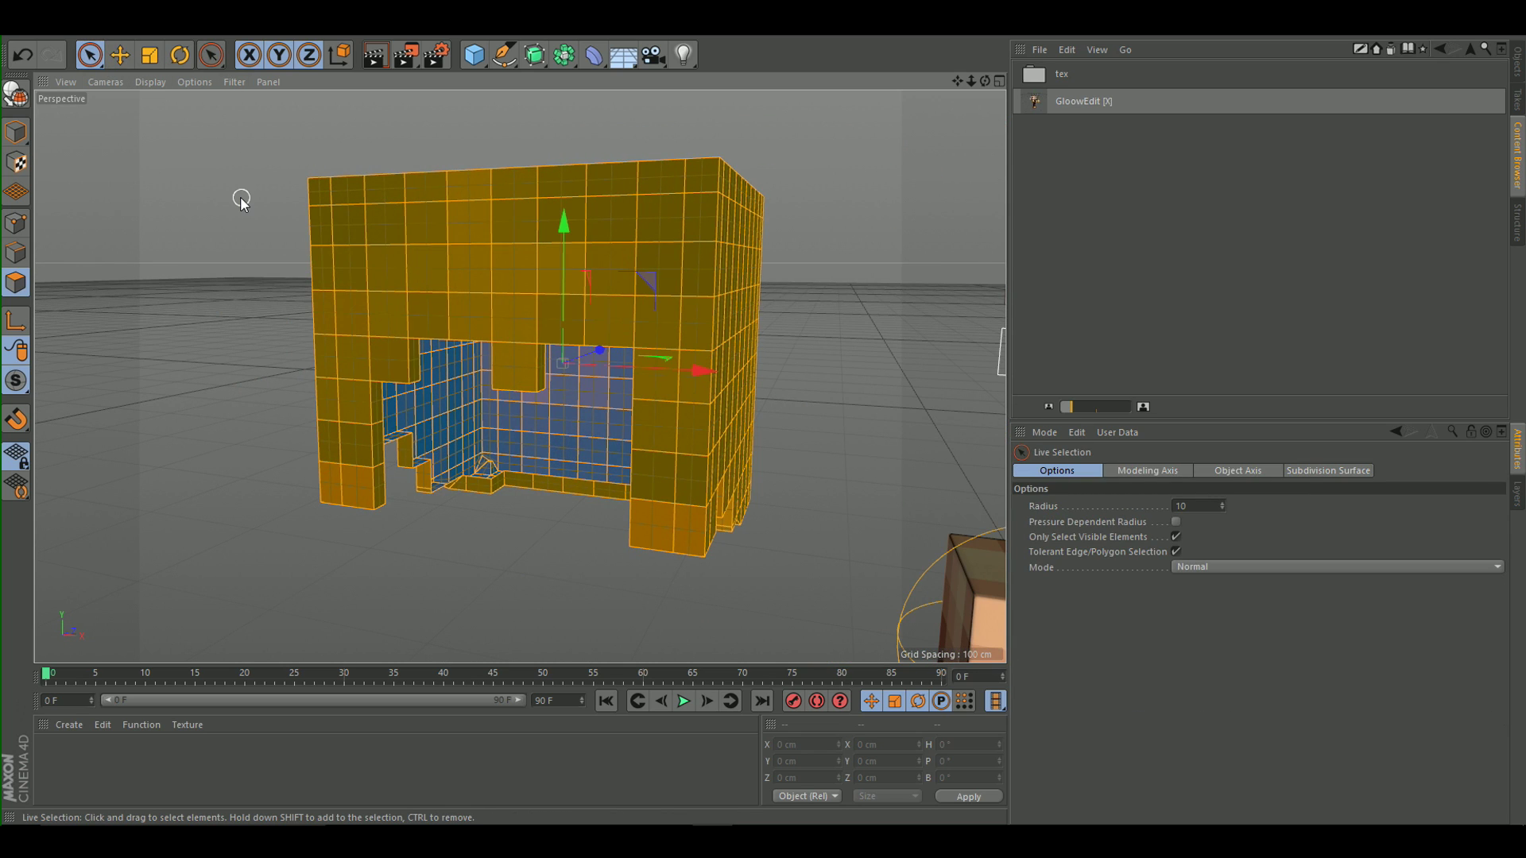
right_click(439, 241)
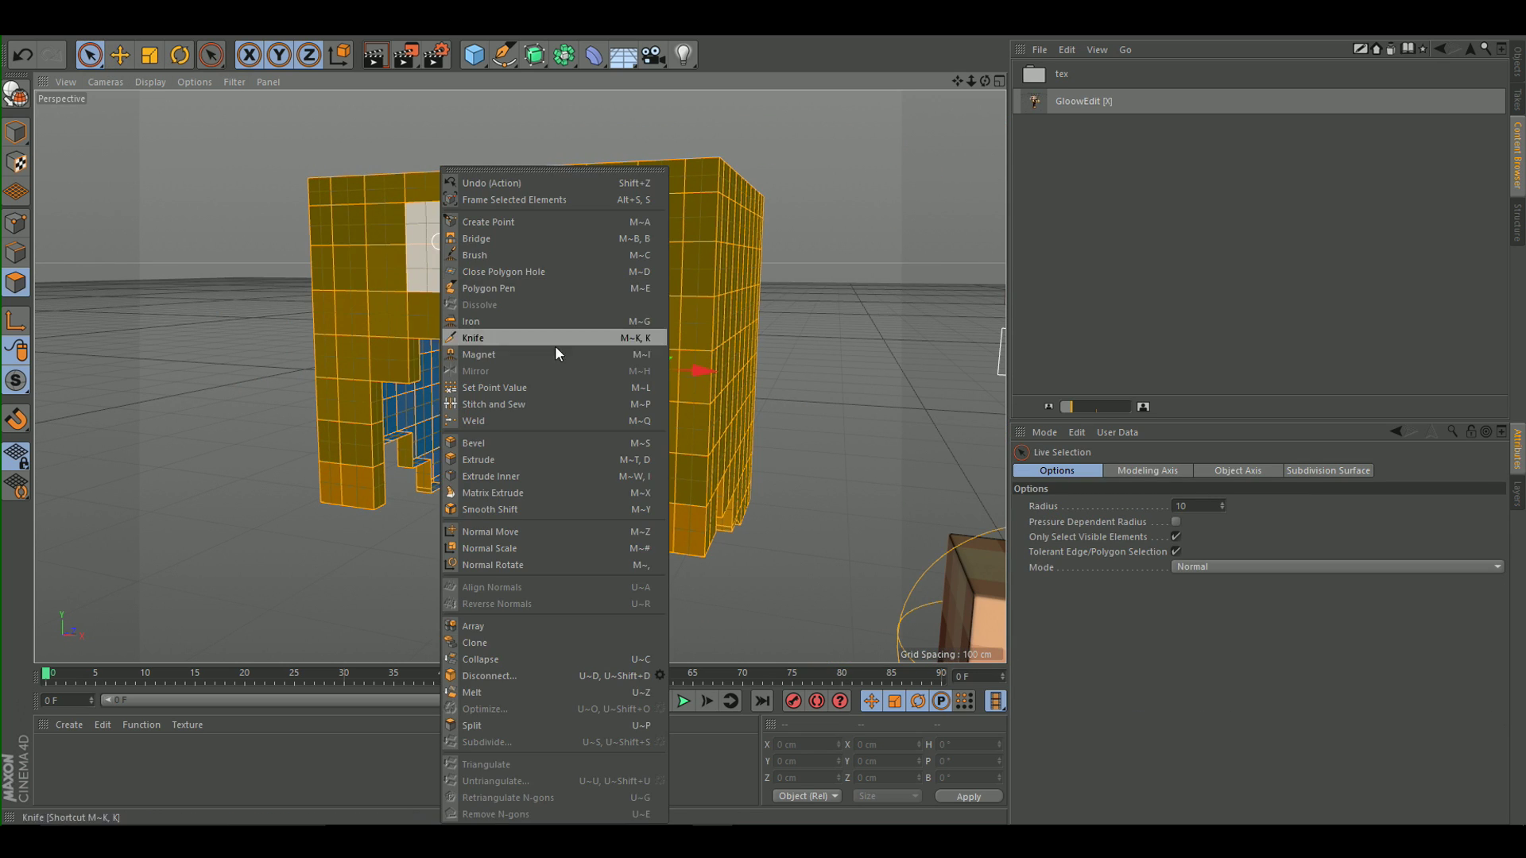
left_click(488, 257)
left_click(1084, 522)
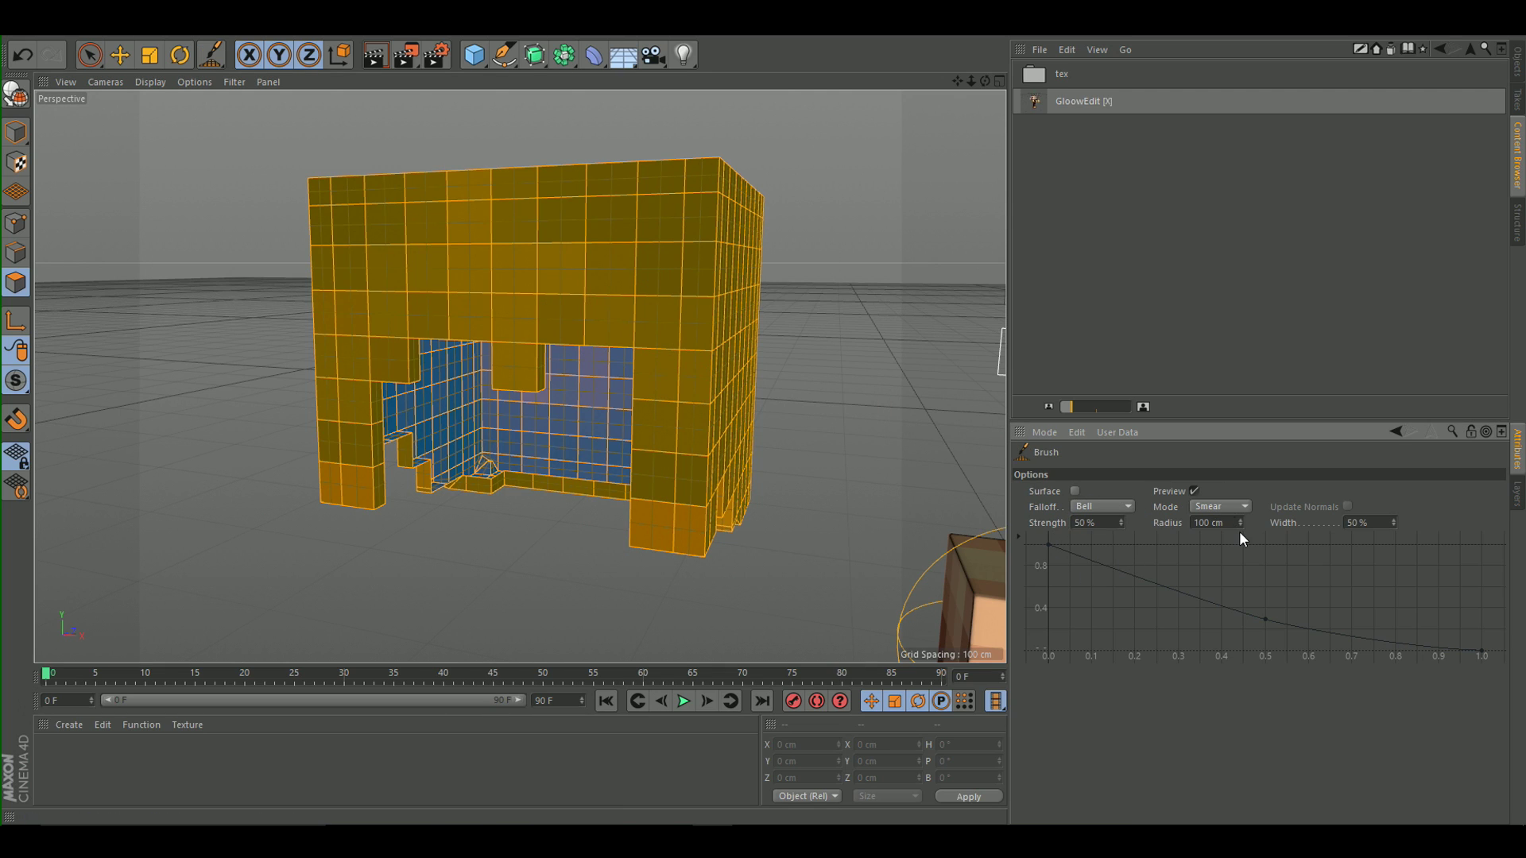
left_click(1206, 522)
type("50")
key("Return")
left_click_drag(494, 170, 497, 149)
mouse_move(599, 208)
left_mouse_down("alt")
mouse_move(617, 210)
mouse_move(737, 509)
mouse_move(708, 527)
left_mouse_up("alt")
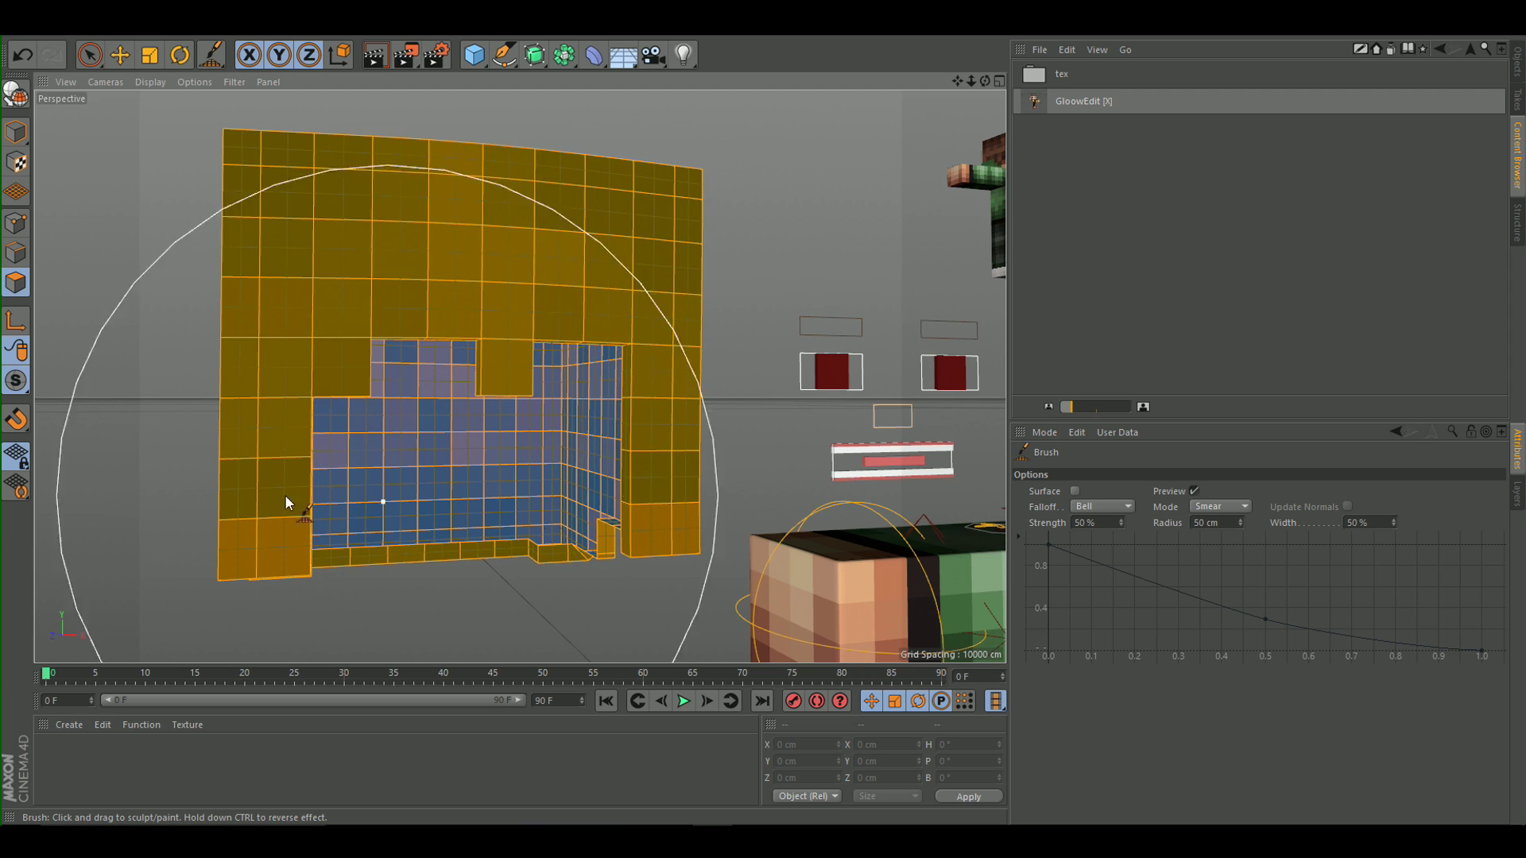
left_click_drag(211, 541, 235, 536)
Return to model mode, select the rig's gear-shaped options control and set the Extrude Head mode to Normal.
scroll(297, 341, "down", 6)
scroll(297, 342, "down", 3)
left_click(17, 129)
left_click(91, 55)
left_click(120, 56)
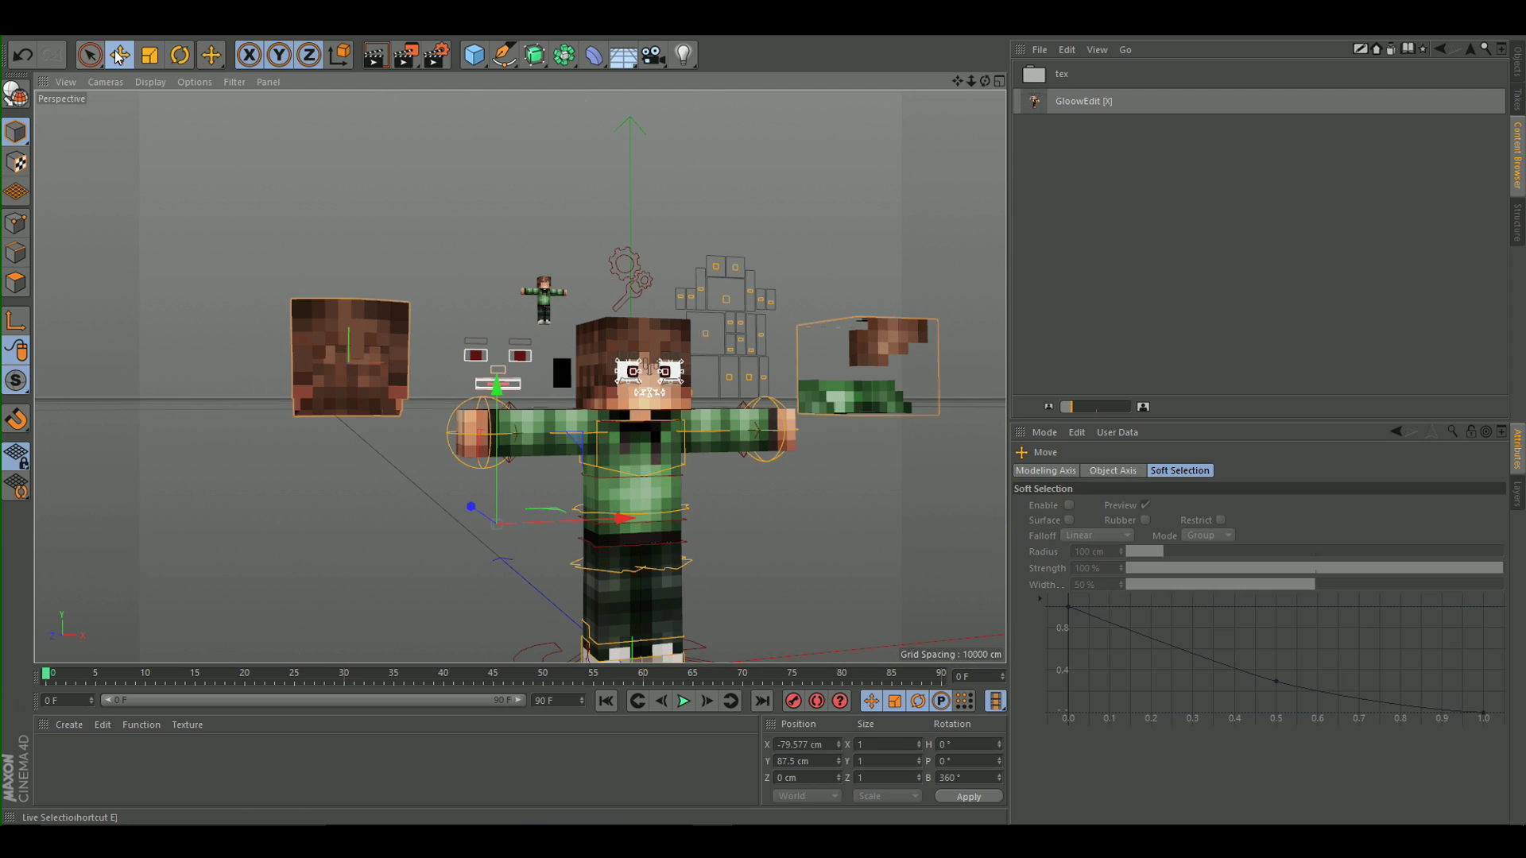
left_click(646, 292)
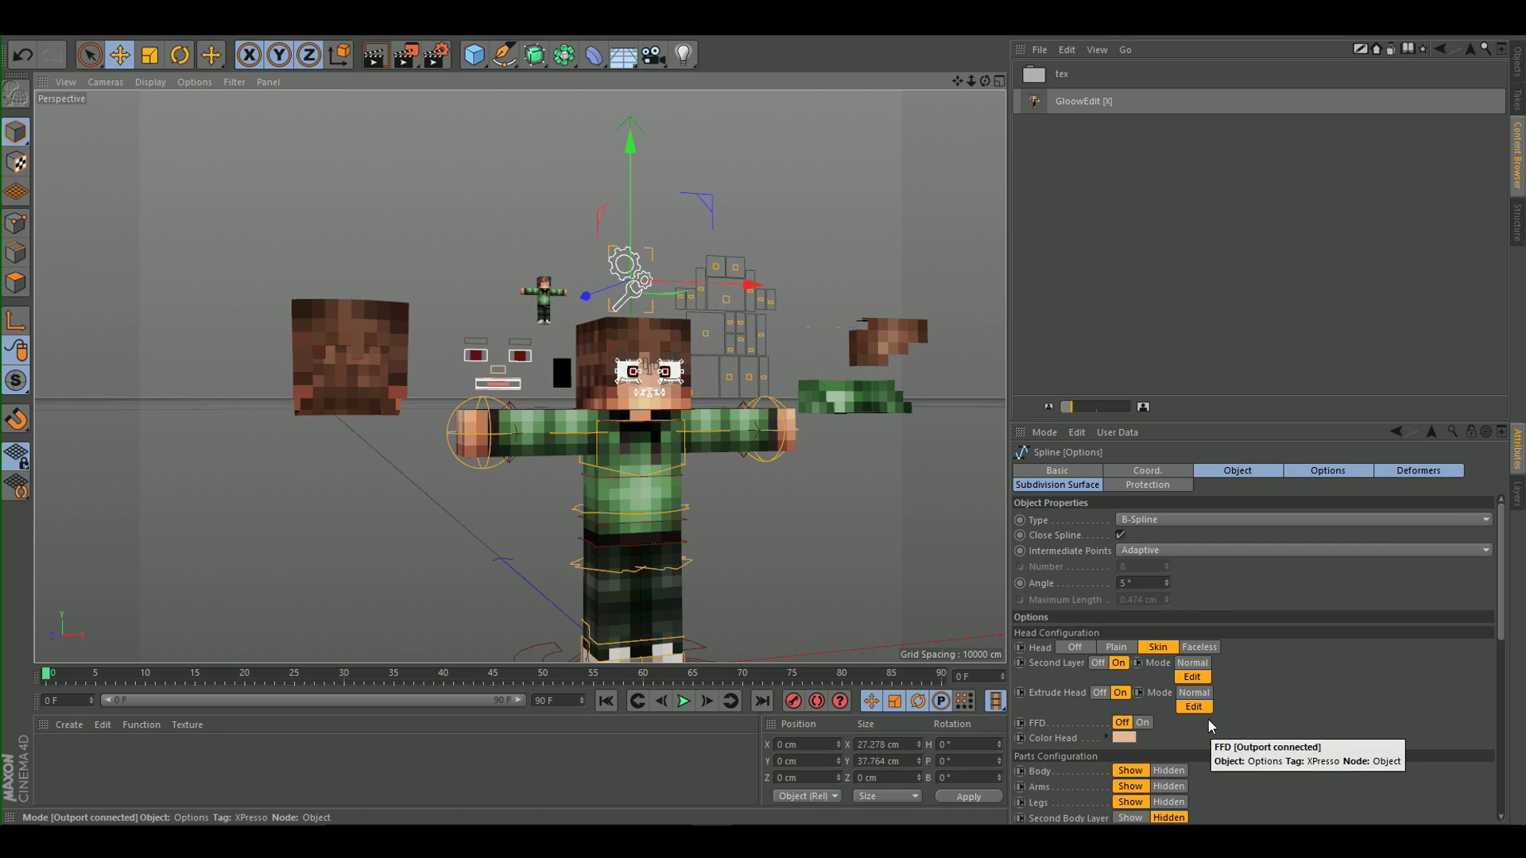
left_click(1196, 693)
scroll(494, 221, "up", 3)
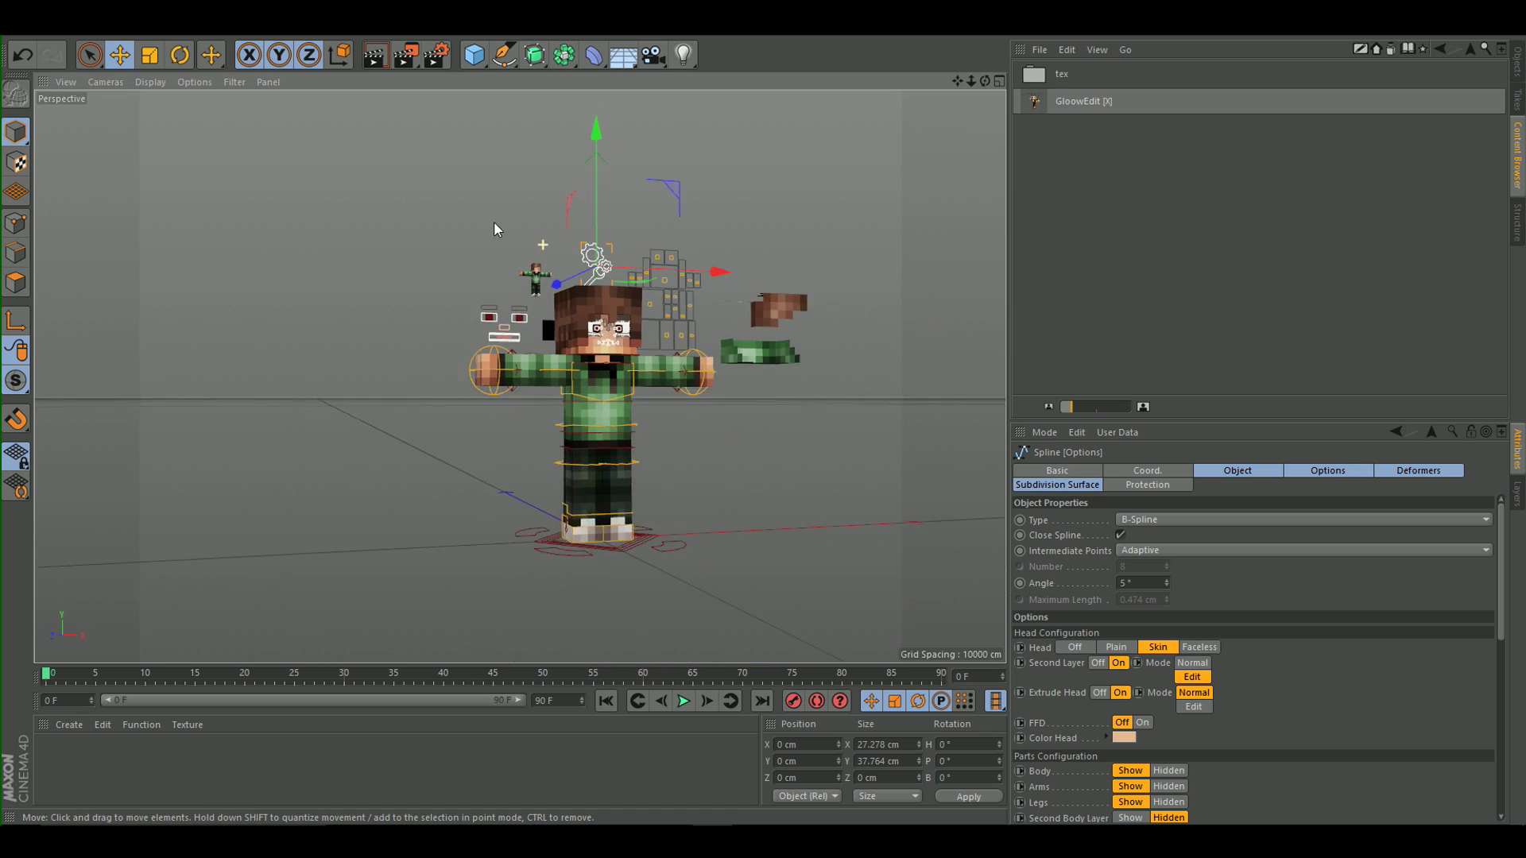
Shift the eye control between the character's eyes slightly along its vertical axis.
scroll(743, 366, "up", 5)
scroll(743, 367, "up", 3)
scroll(683, 334, "down", 6)
scroll(658, 343, "up", 8)
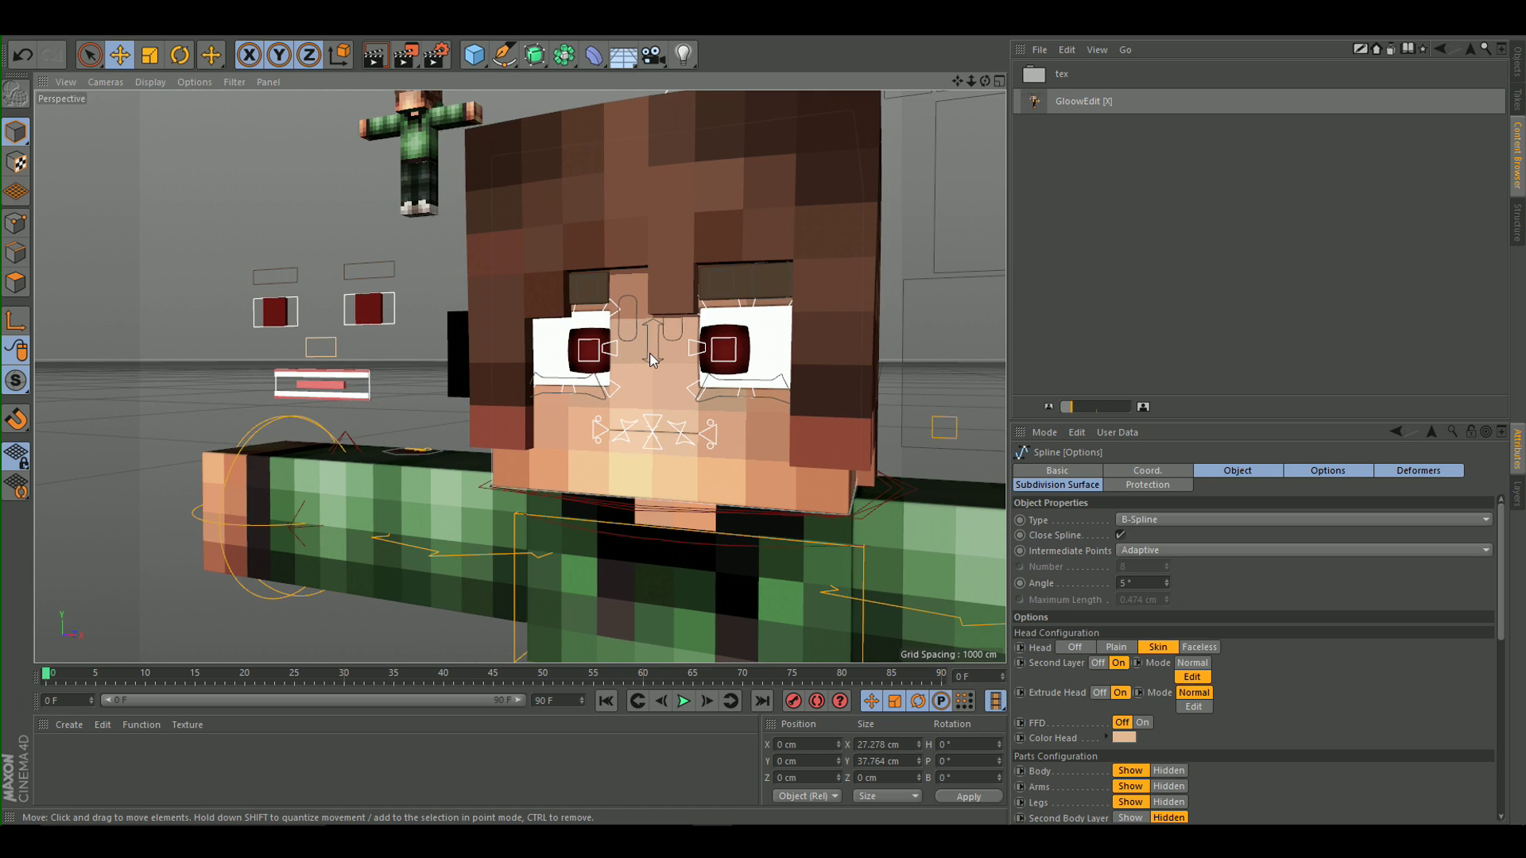
left_click(648, 355)
scroll(650, 302, "down", 2)
scroll(649, 302, "down", 2)
left_click(845, 190)
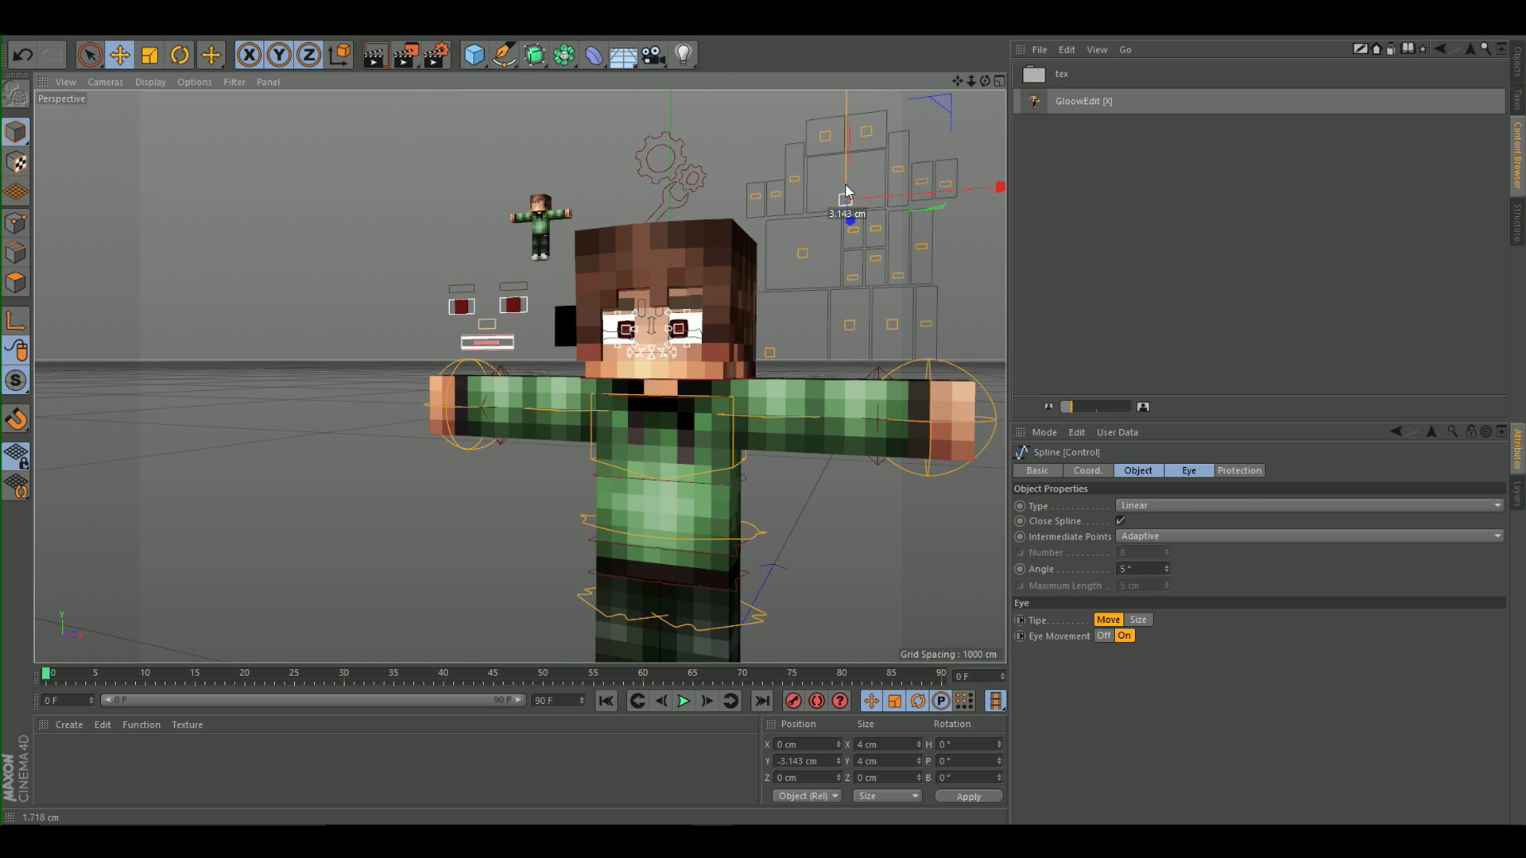
scroll(737, 355, "up", 4)
Select the pupil controller beside the head and set the left pupil colour to a green sampled from the shirt.
left_click(388, 282)
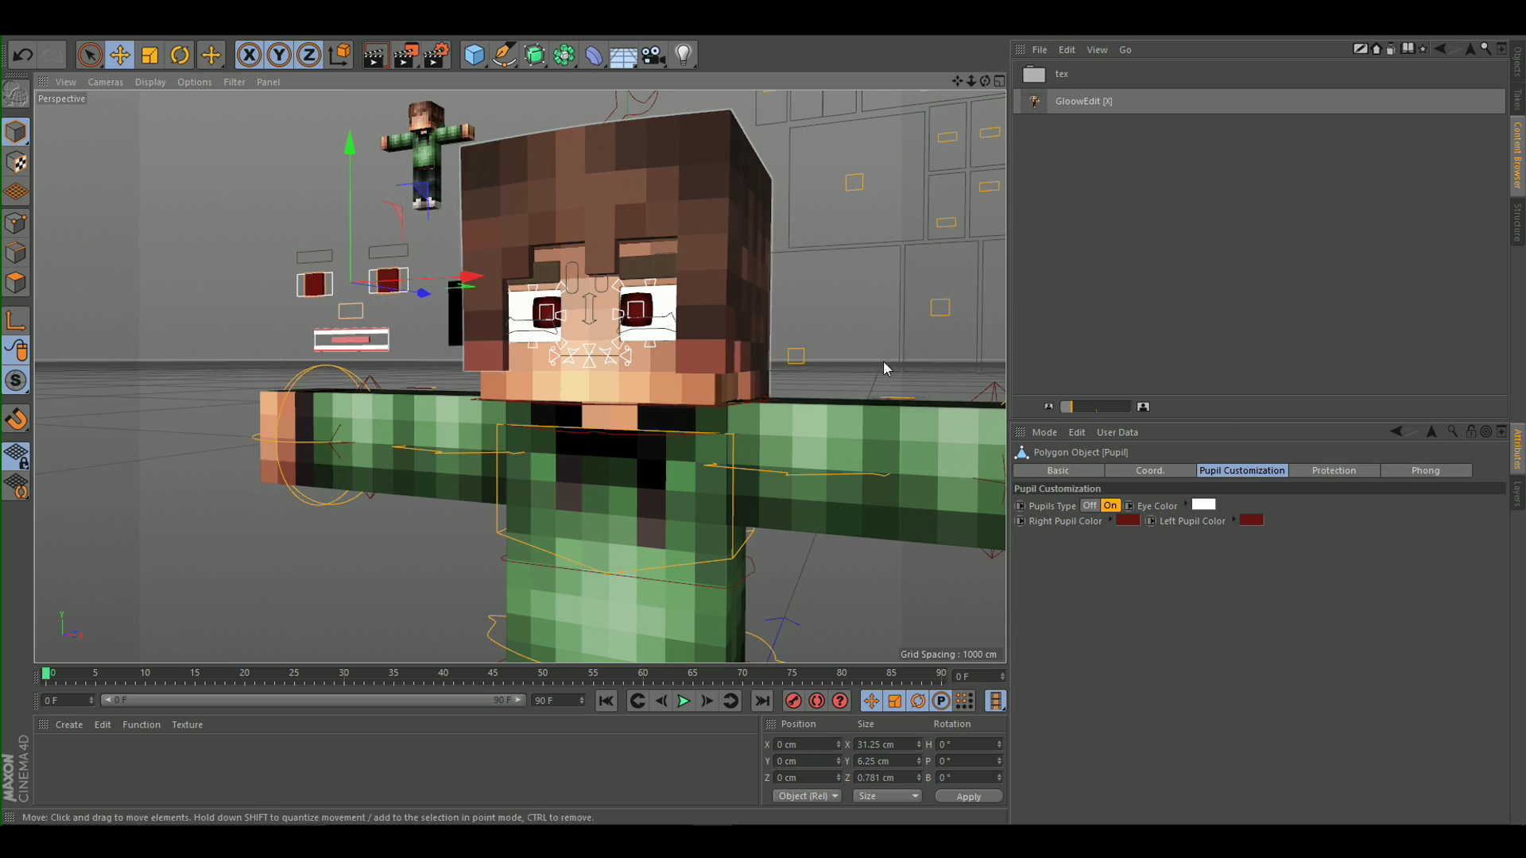
left_click(1250, 519)
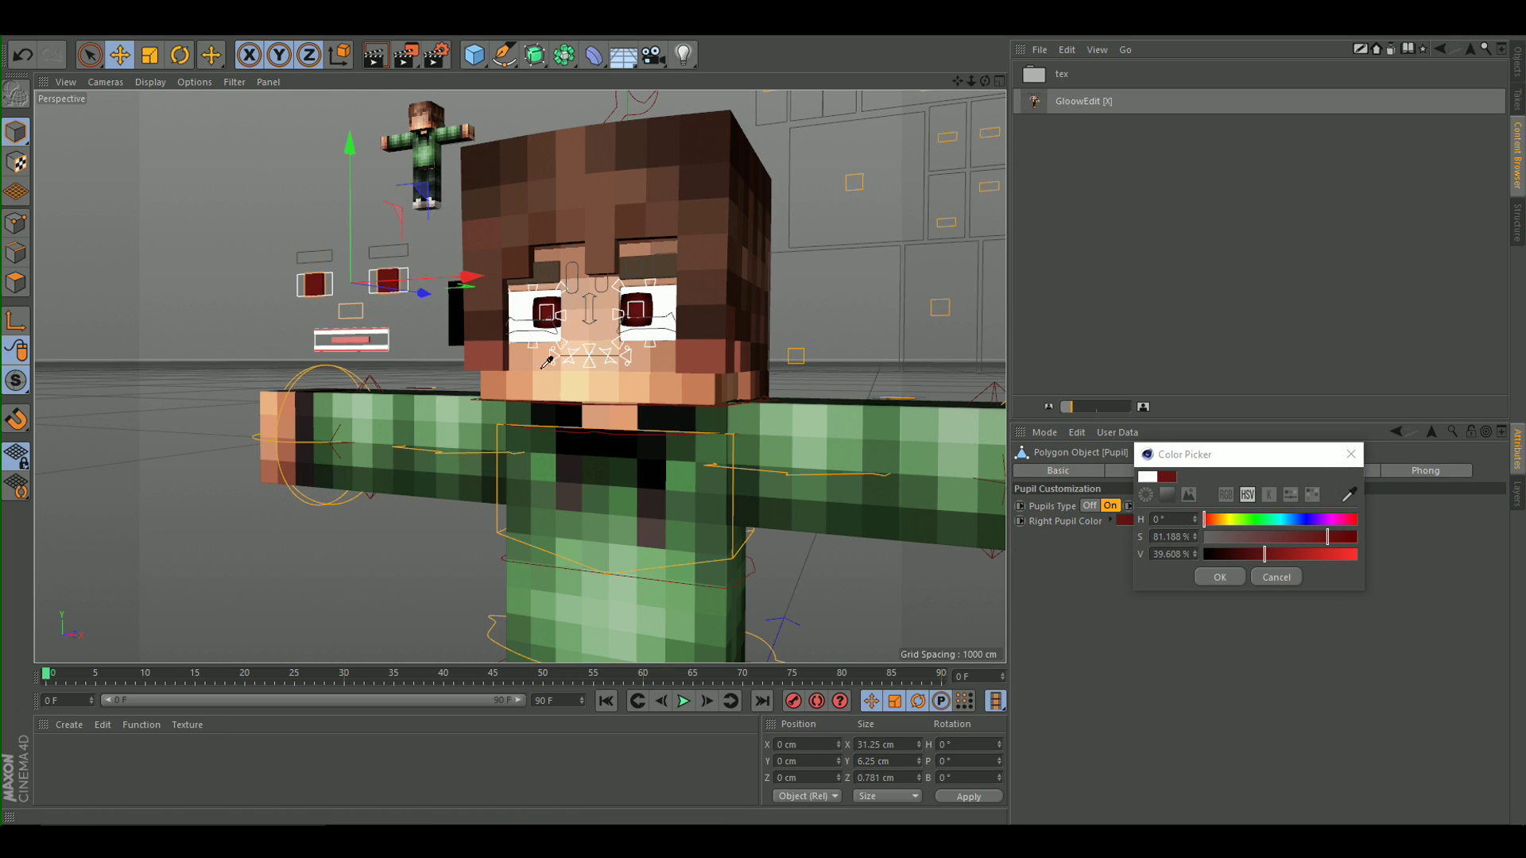
left_click(546, 477)
left_click(1215, 577)
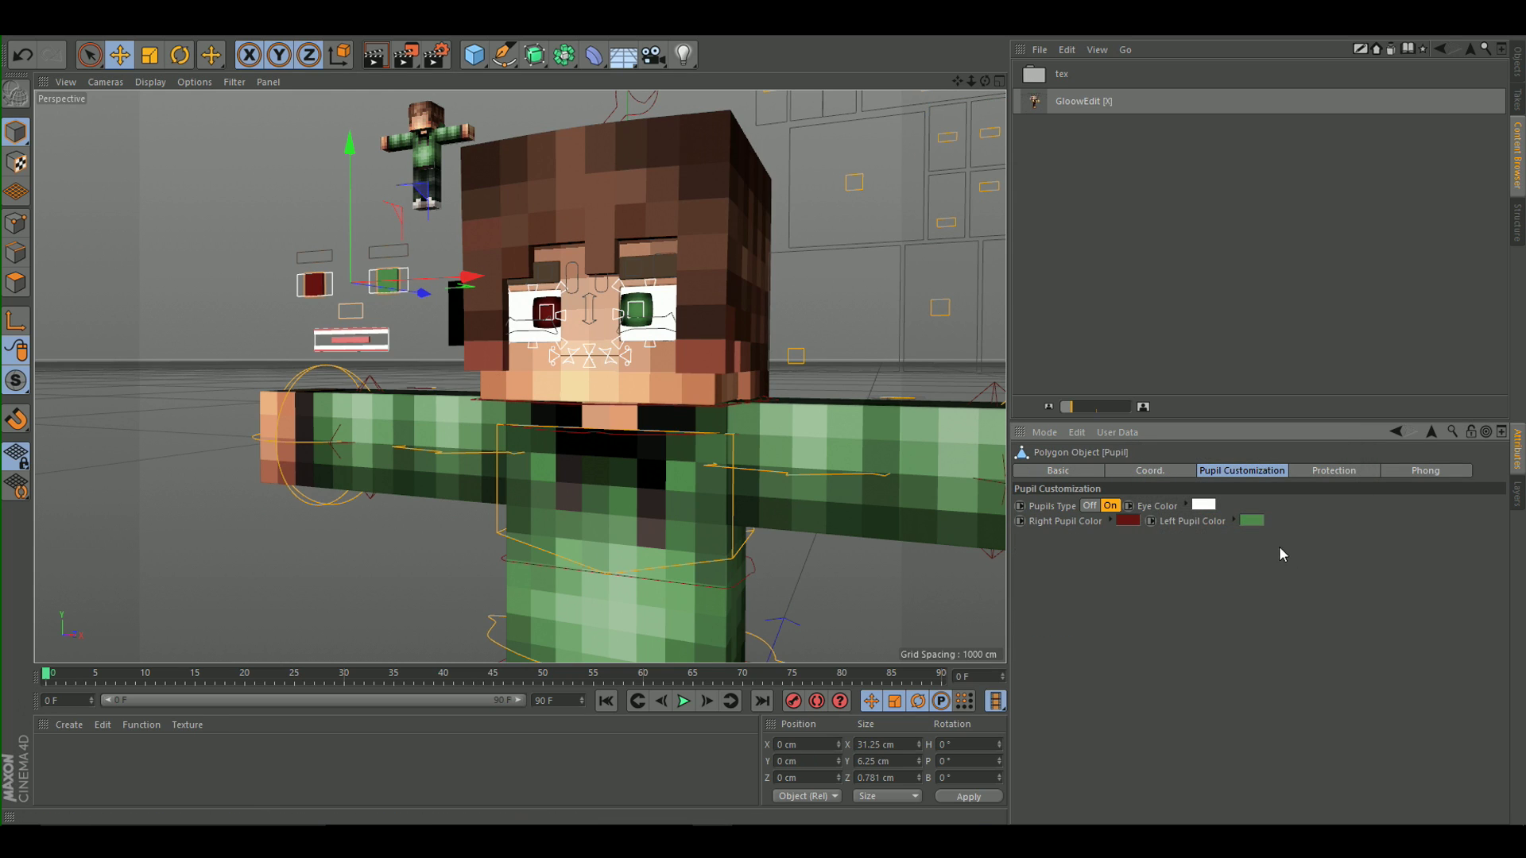
left_click(1253, 522)
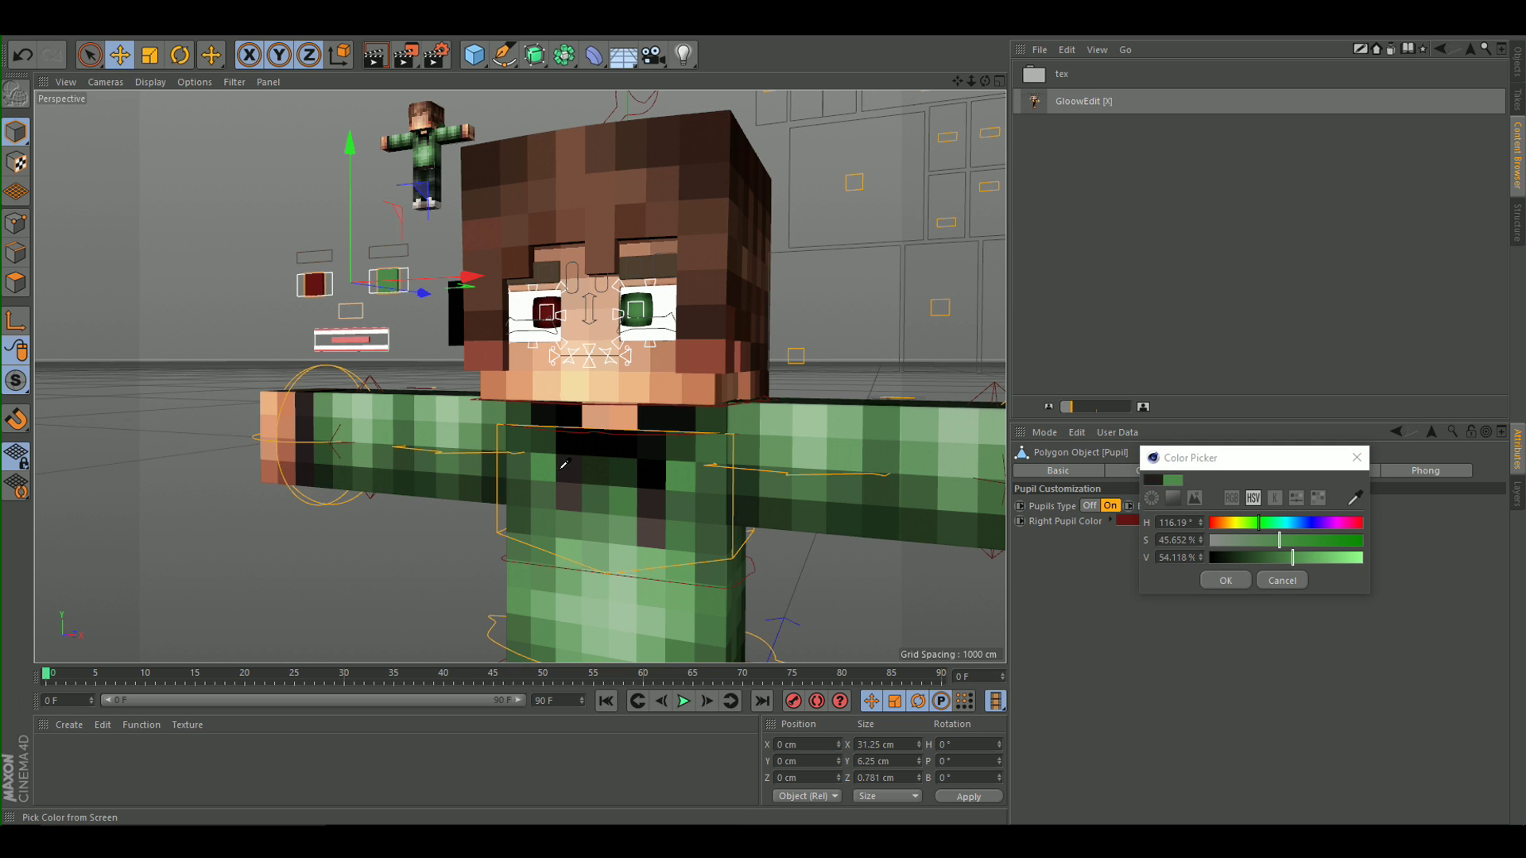
left_click(1224, 580)
scroll(722, 435, "down", 5)
scroll(551, 345, "up", 7)
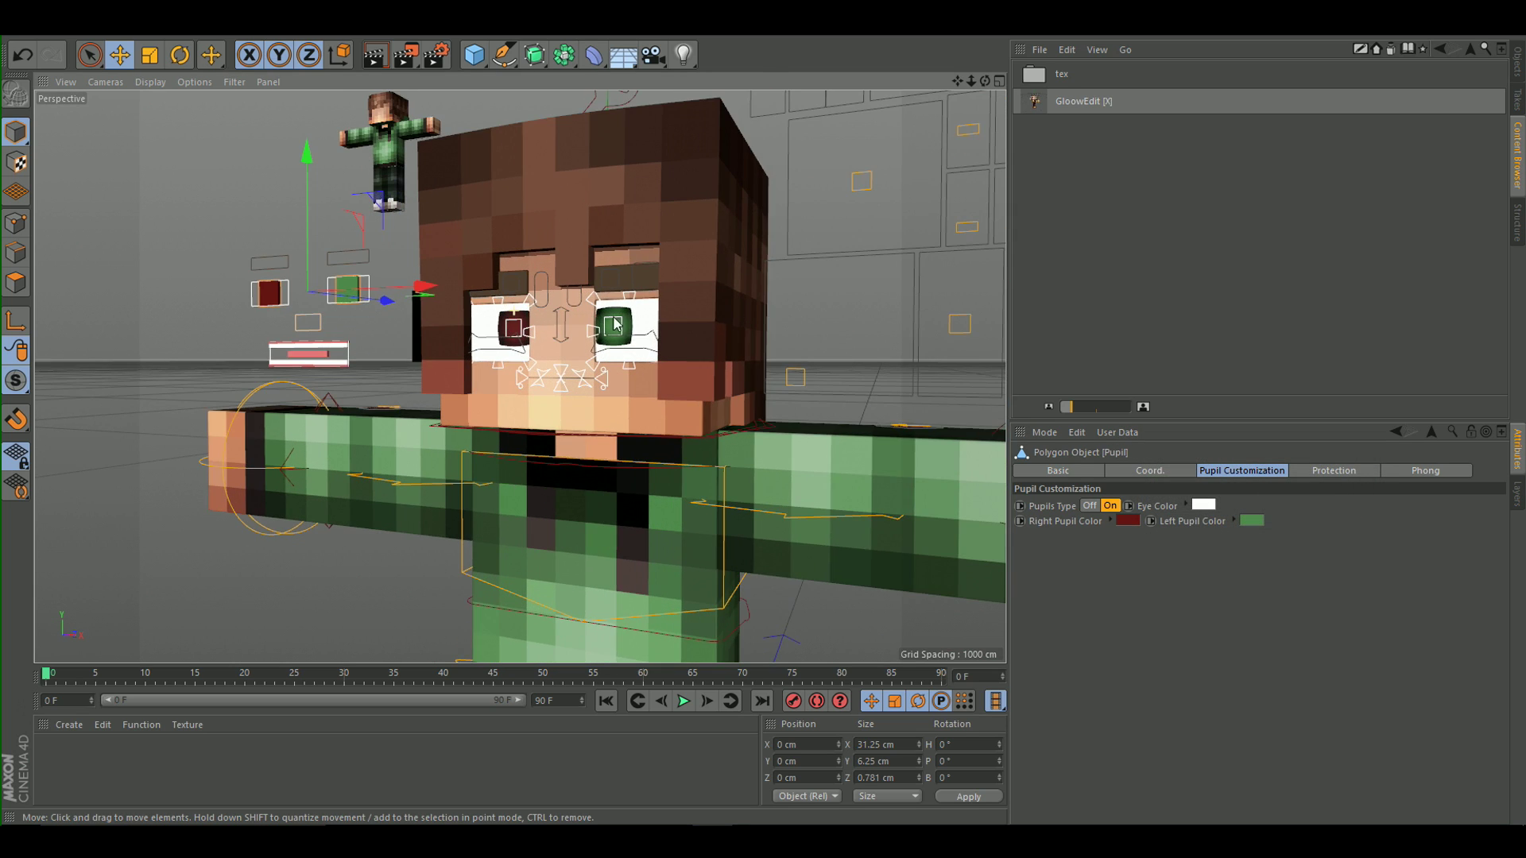
Set the right pupil colour to the same green by sampling the shirt.
left_click(1124, 522)
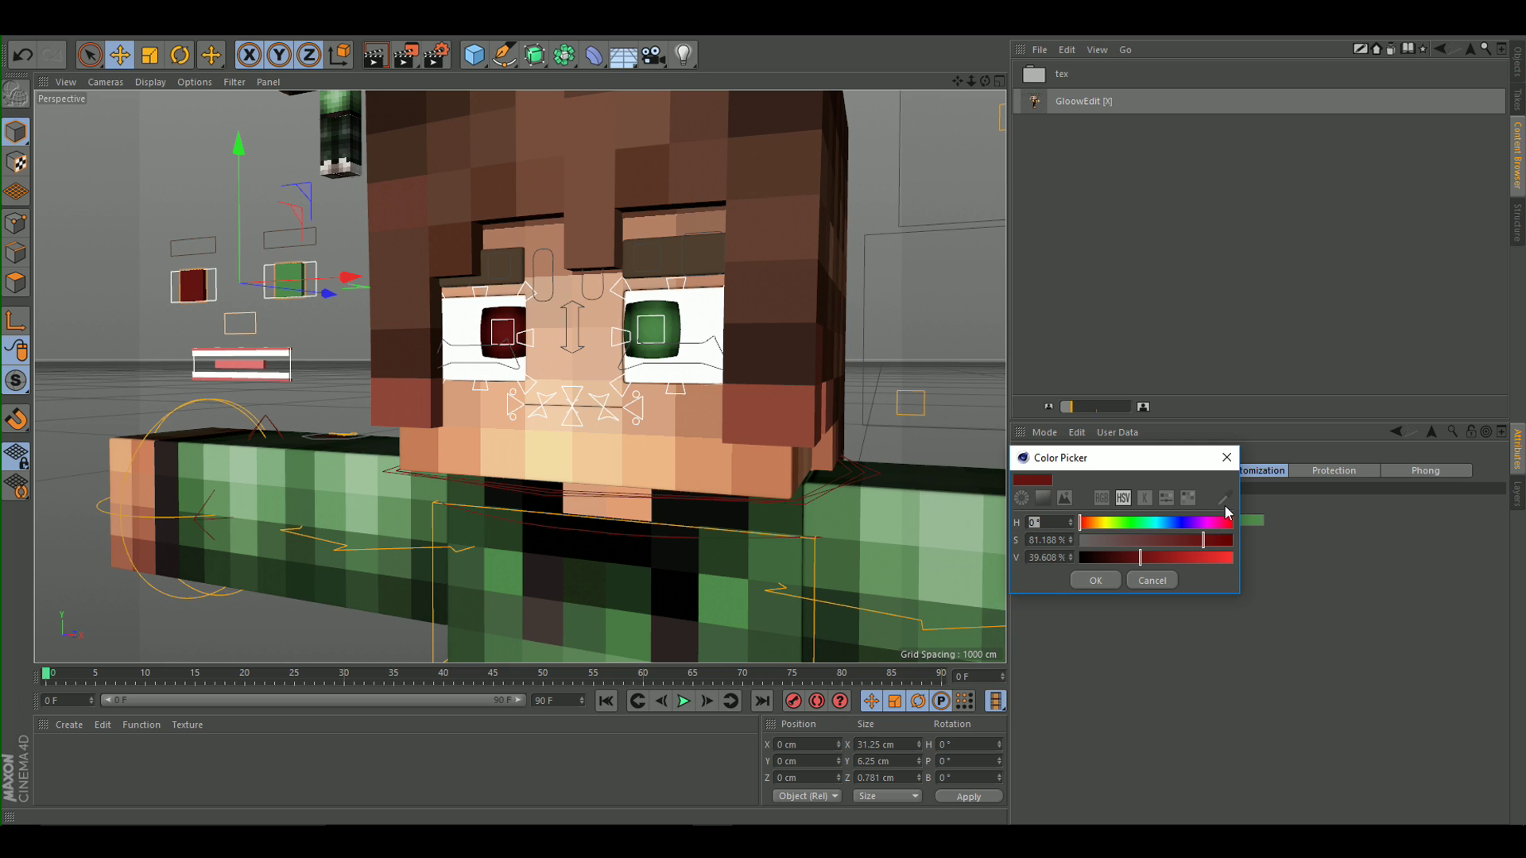
left_click(514, 569)
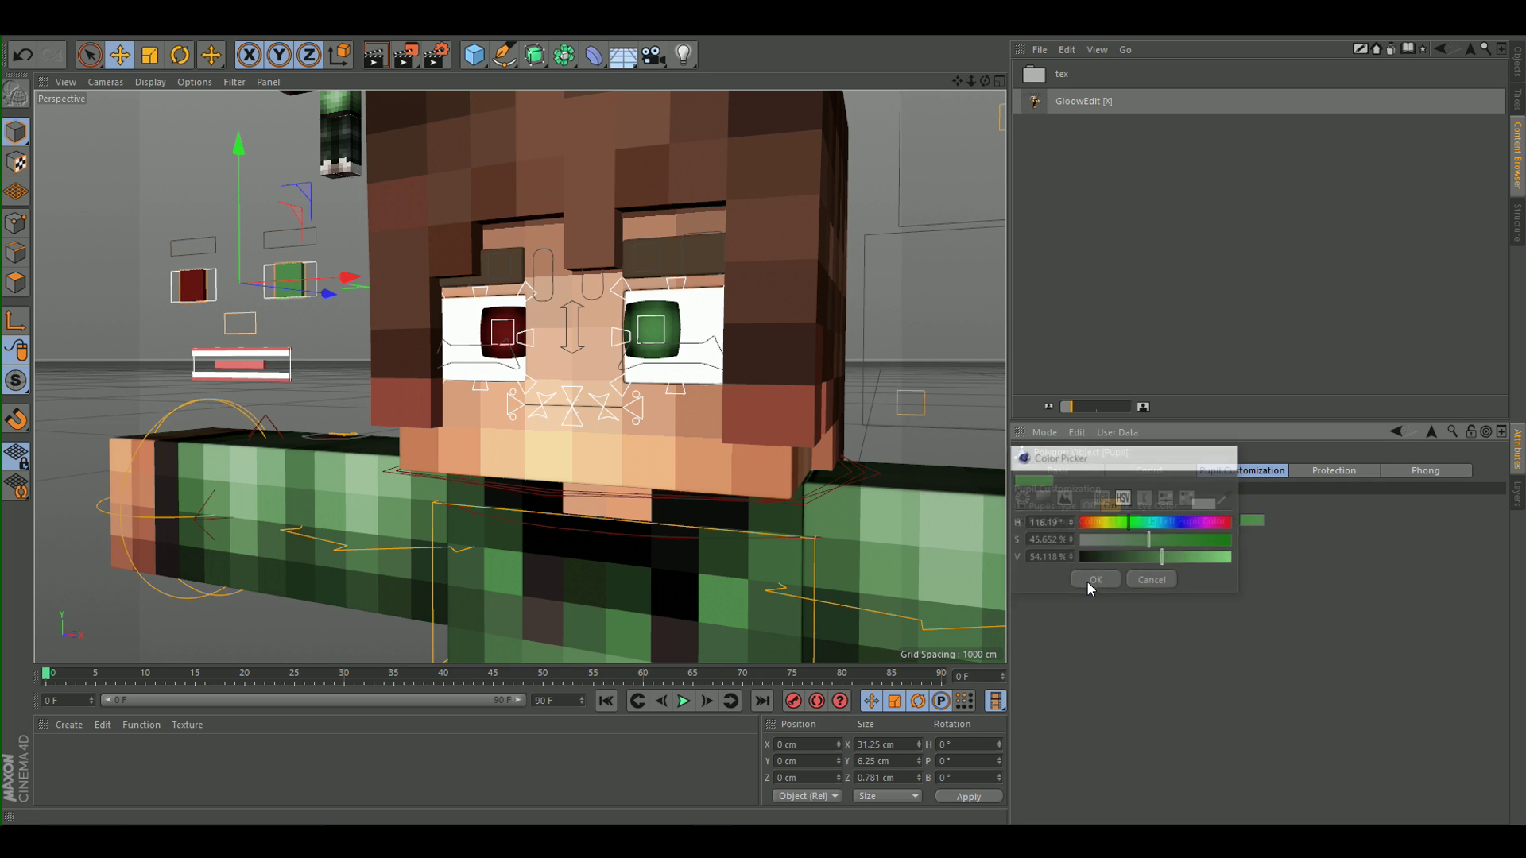
left_click(1095, 581)
scroll(370, 288, "down", 5)
scroll(381, 270, "up", 6)
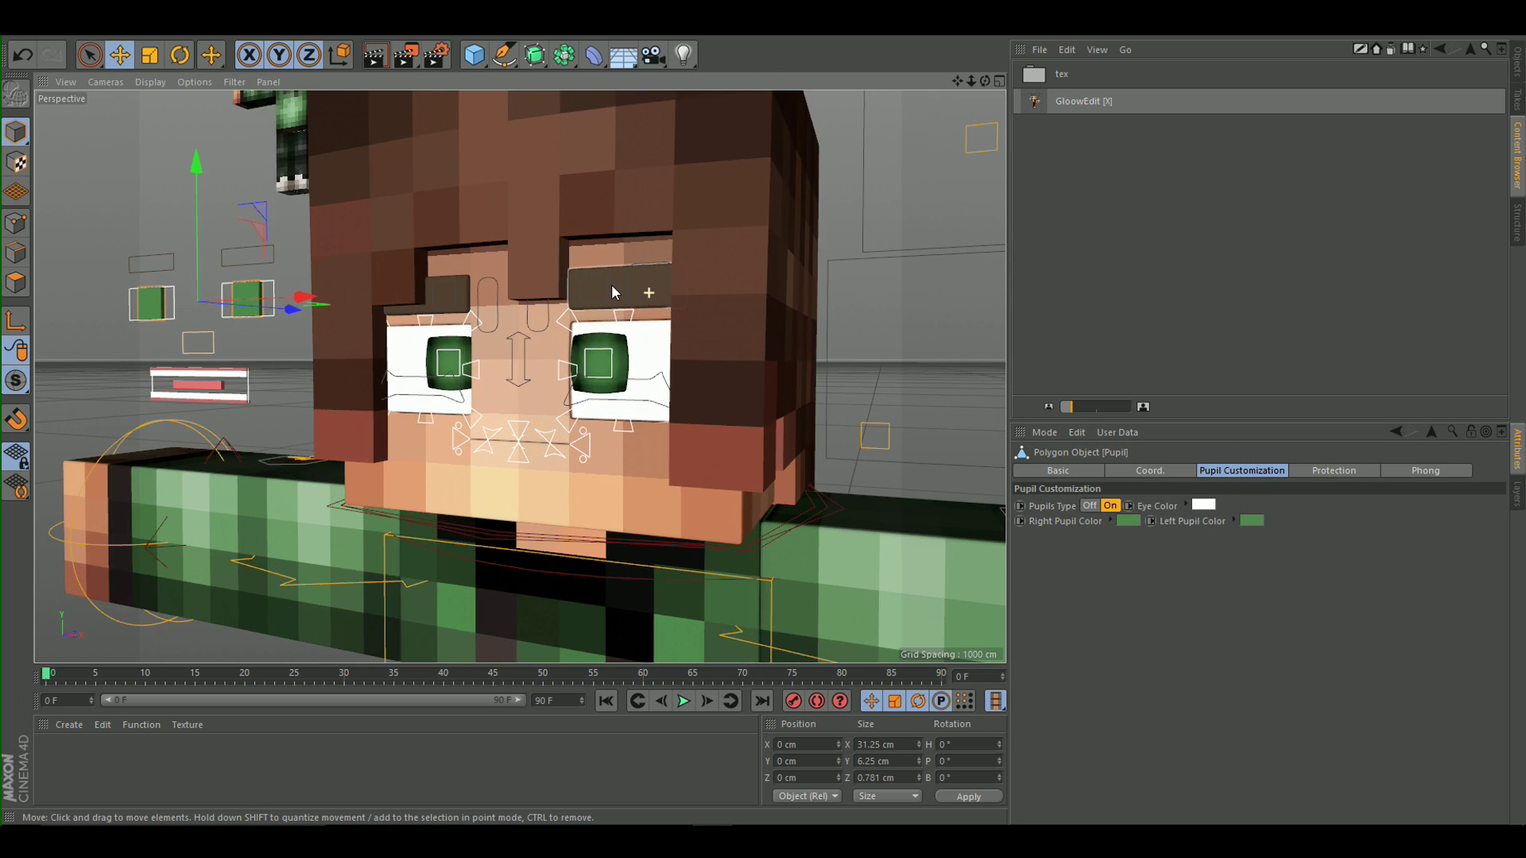
Select the eyebrow controller and set the eyebrow colour to a reddish brown sampled from the hair.
scroll(613, 286, "down", 2)
left_click(214, 265)
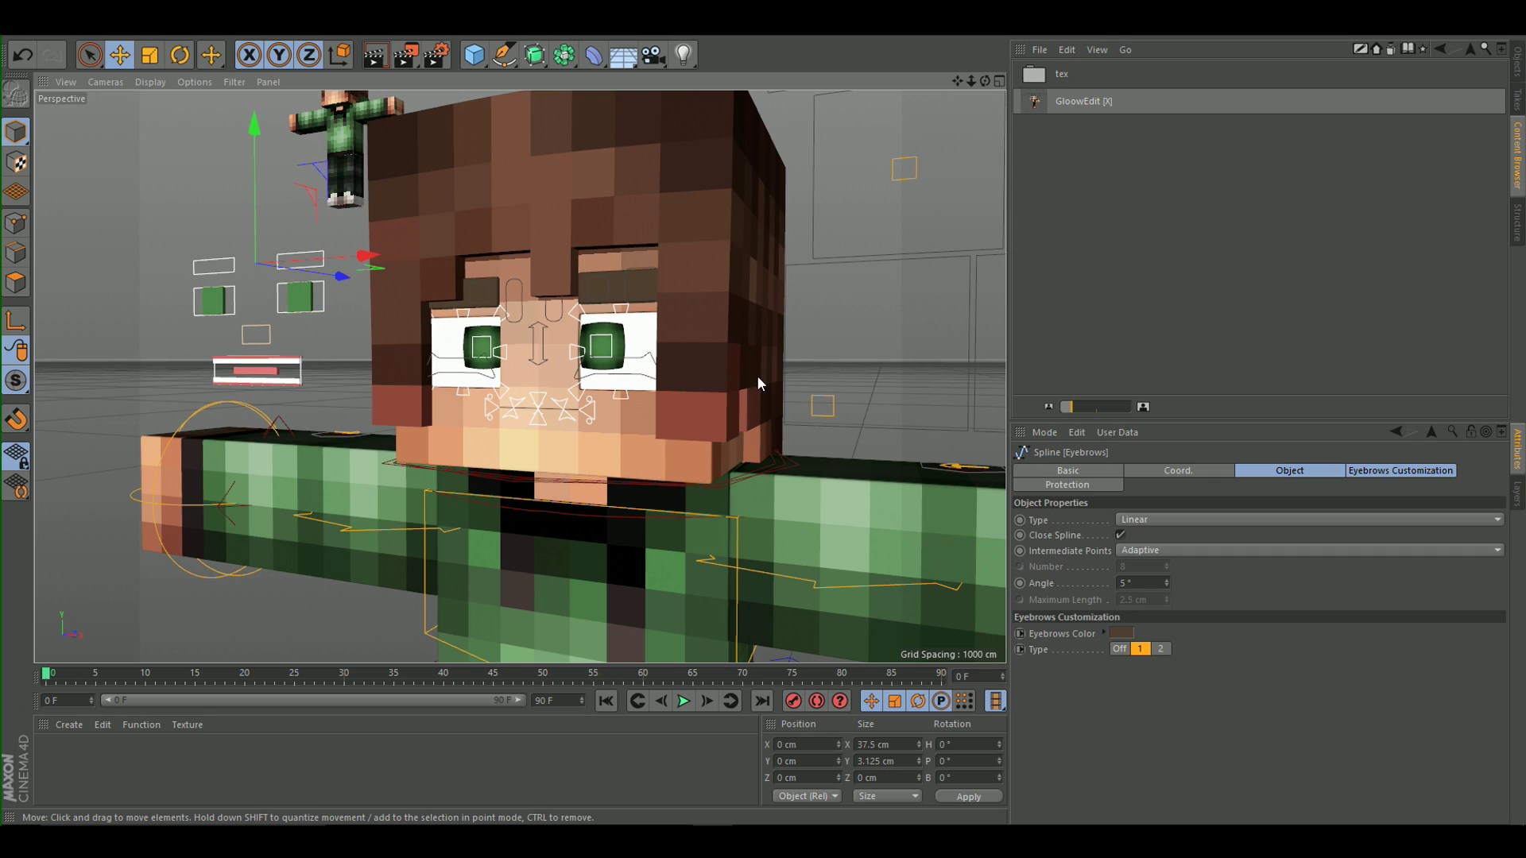
left_click(1122, 633)
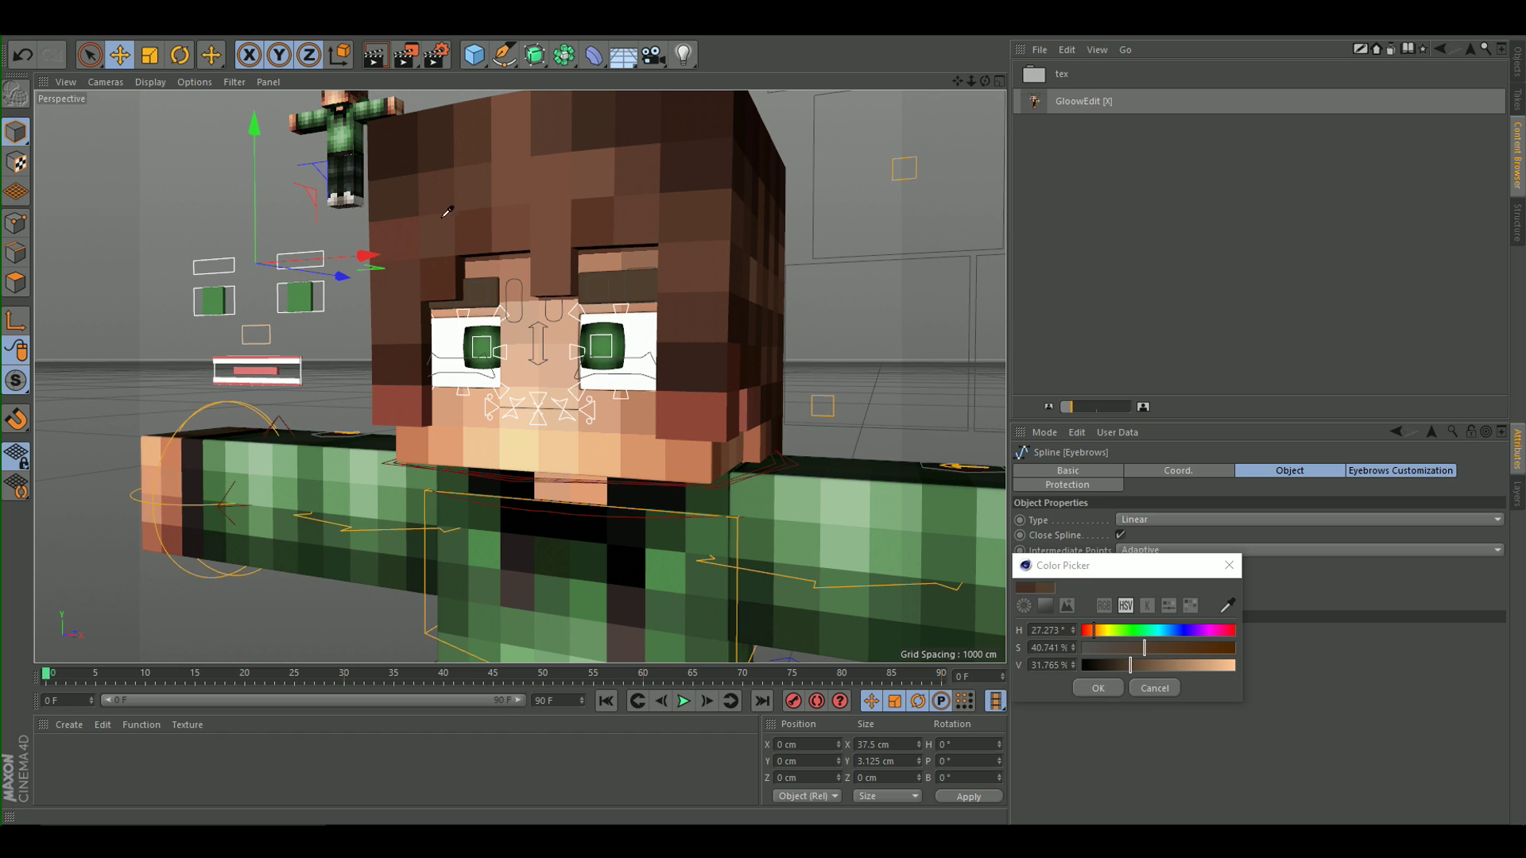
left_click(511, 244)
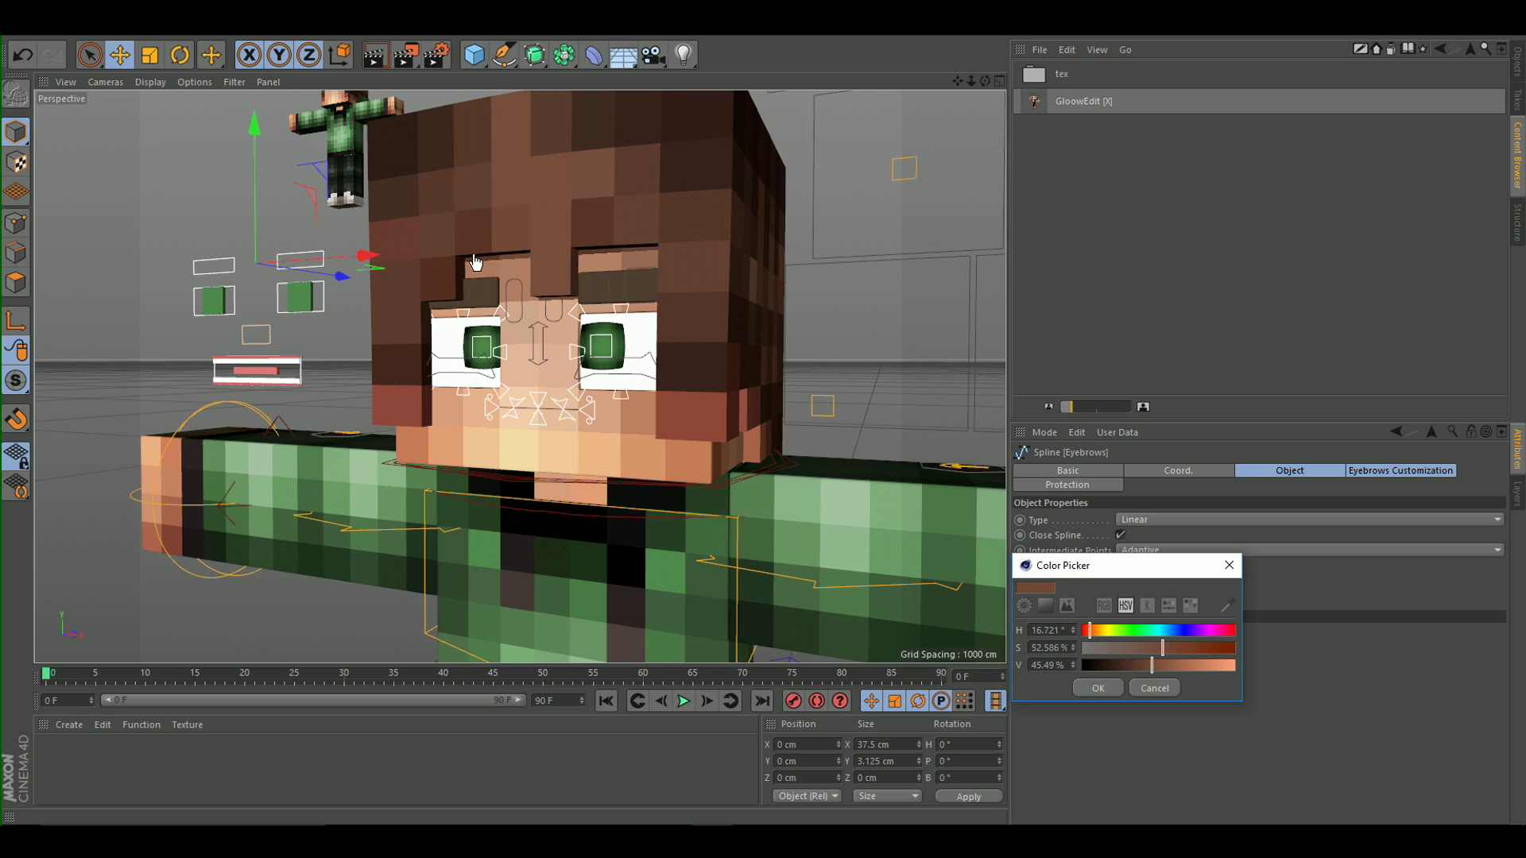
left_click(1098, 688)
scroll(542, 323, "down", 6)
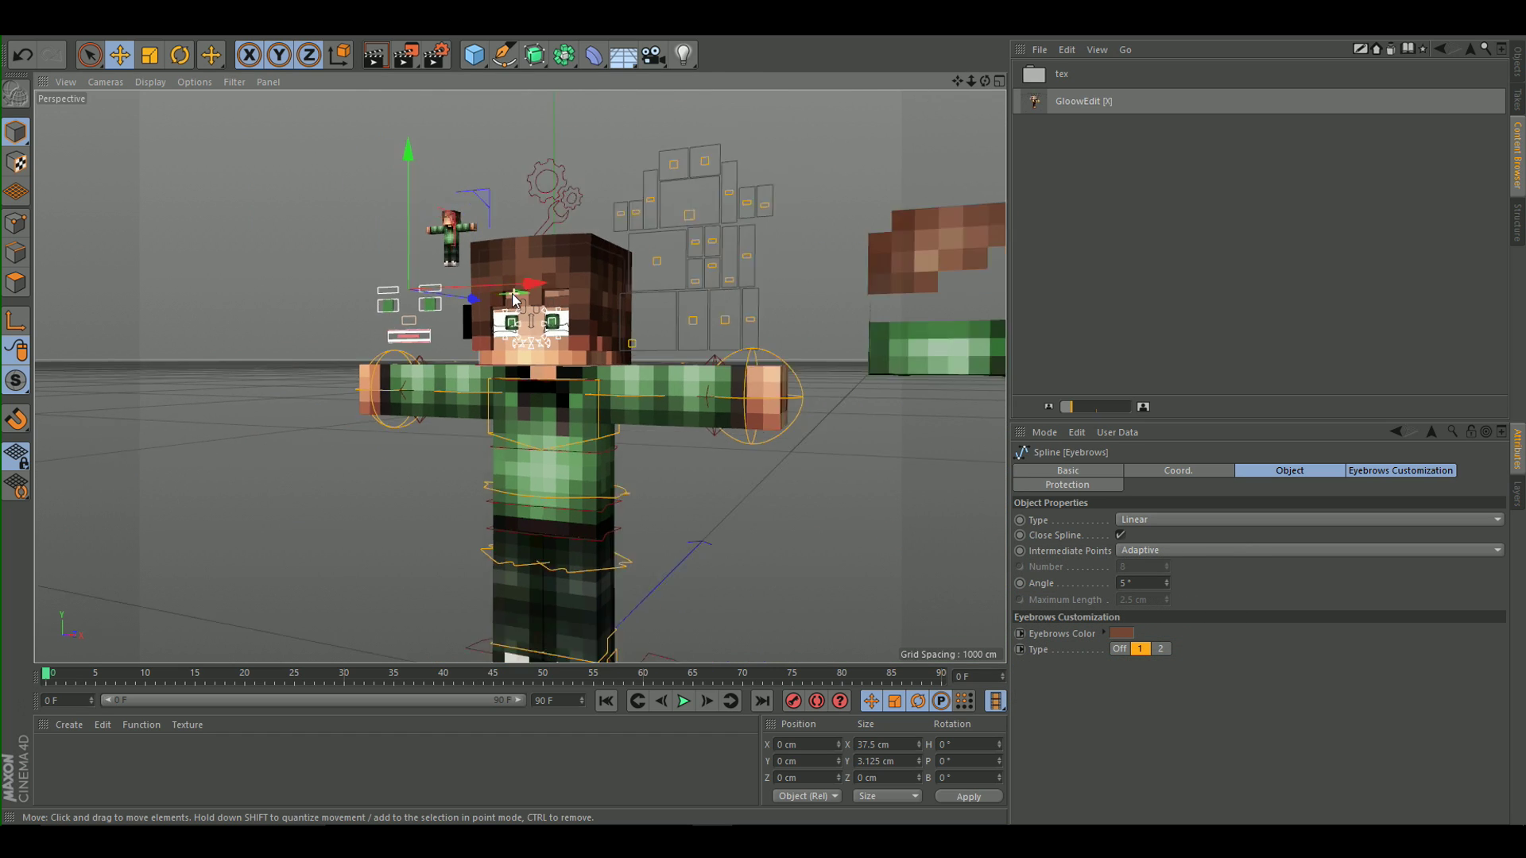
Select the detached second-layer head and pick its brown hair polygons, one green side and the lower row of green polygons.
left_click(840, 347)
left_click_drag(87, 60, 756, 323)
left_click(94, 58)
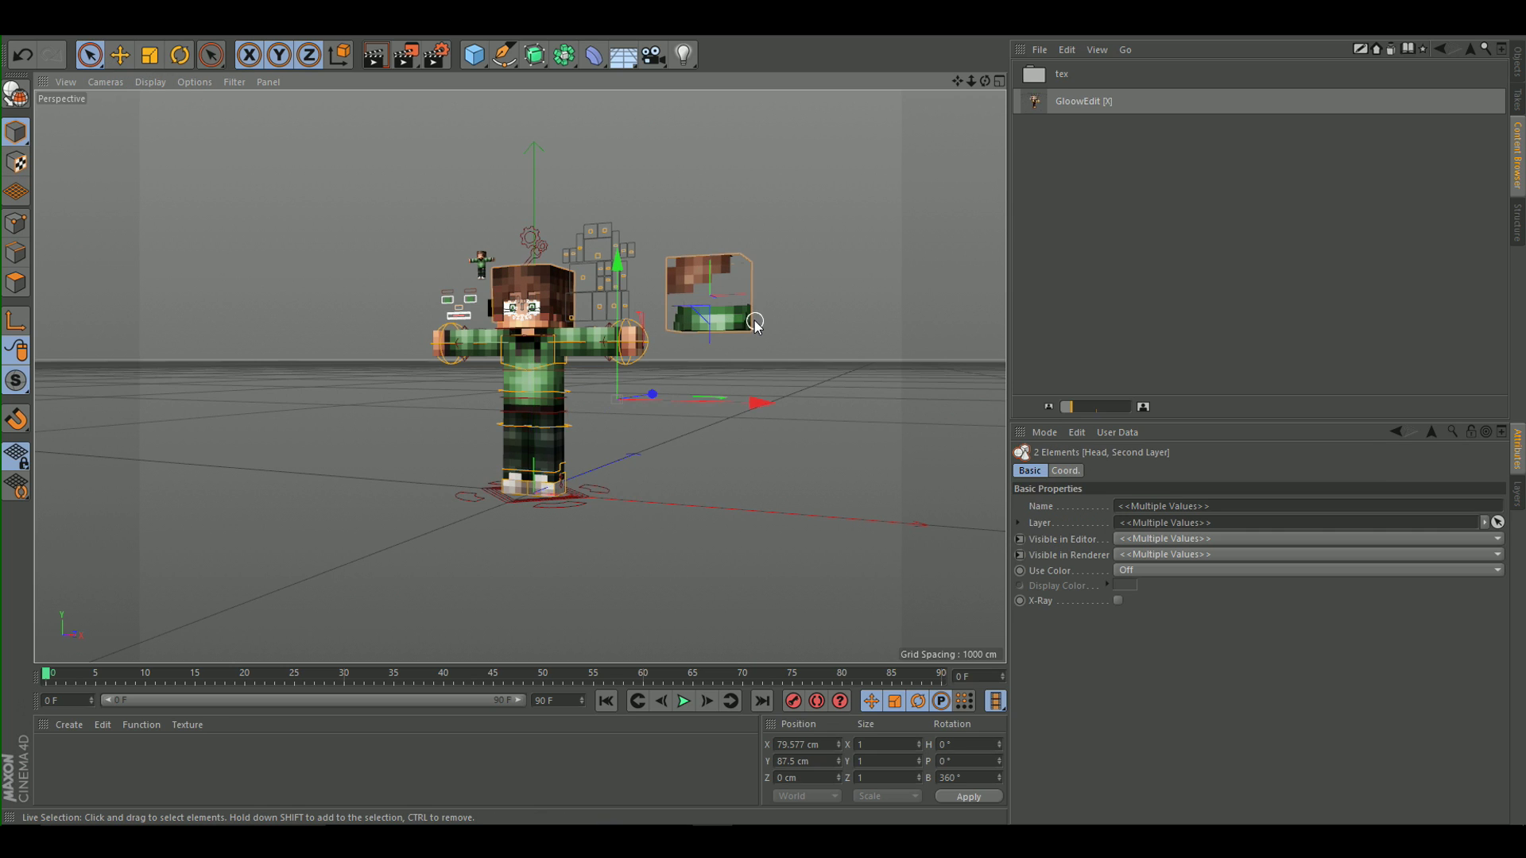
scroll(750, 314, "up", 6)
middle_click_drag(728, 279, 483, 329, "alt")
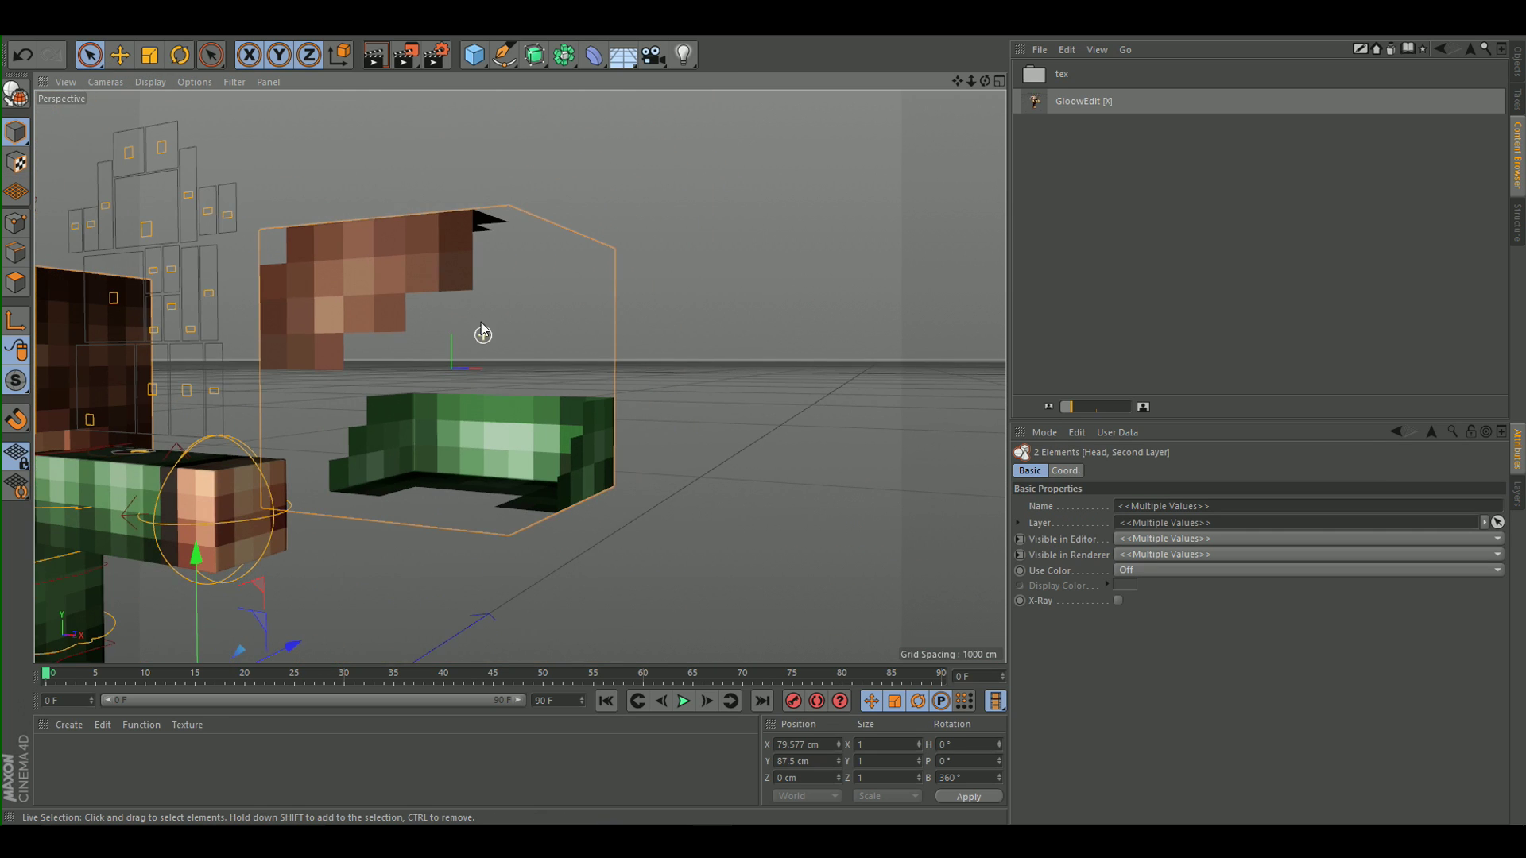
left_click(15, 281)
scroll(171, 294, "up", 4)
mouse_move(420, 416)
left_mouse_down()
mouse_move(368, 294)
mouse_move(511, 355)
mouse_move(647, 236)
mouse_move(855, 136)
mouse_move(599, 159)
mouse_move(457, 257)
mouse_move(869, 119)
mouse_move(654, 146)
mouse_move(956, 84)
left_mouse_up()
mouse_move(541, 256)
left_mouse_down("shift")
mouse_move(726, 382)
mouse_move(575, 310)
mouse_move(445, 556)
left_mouse_up("shift")
left_click_drag(499, 616, 472, 492, "shift")
mouse_move(429, 427)
left_mouse_down("alt")
mouse_move(340, 512)
mouse_move(457, 595)
left_mouse_up("alt")
left_click(456, 592, "shift")
mouse_move(301, 494)
left_mouse_down("alt")
mouse_move(626, 385)
mouse_move(311, 501)
left_mouse_up("alt")
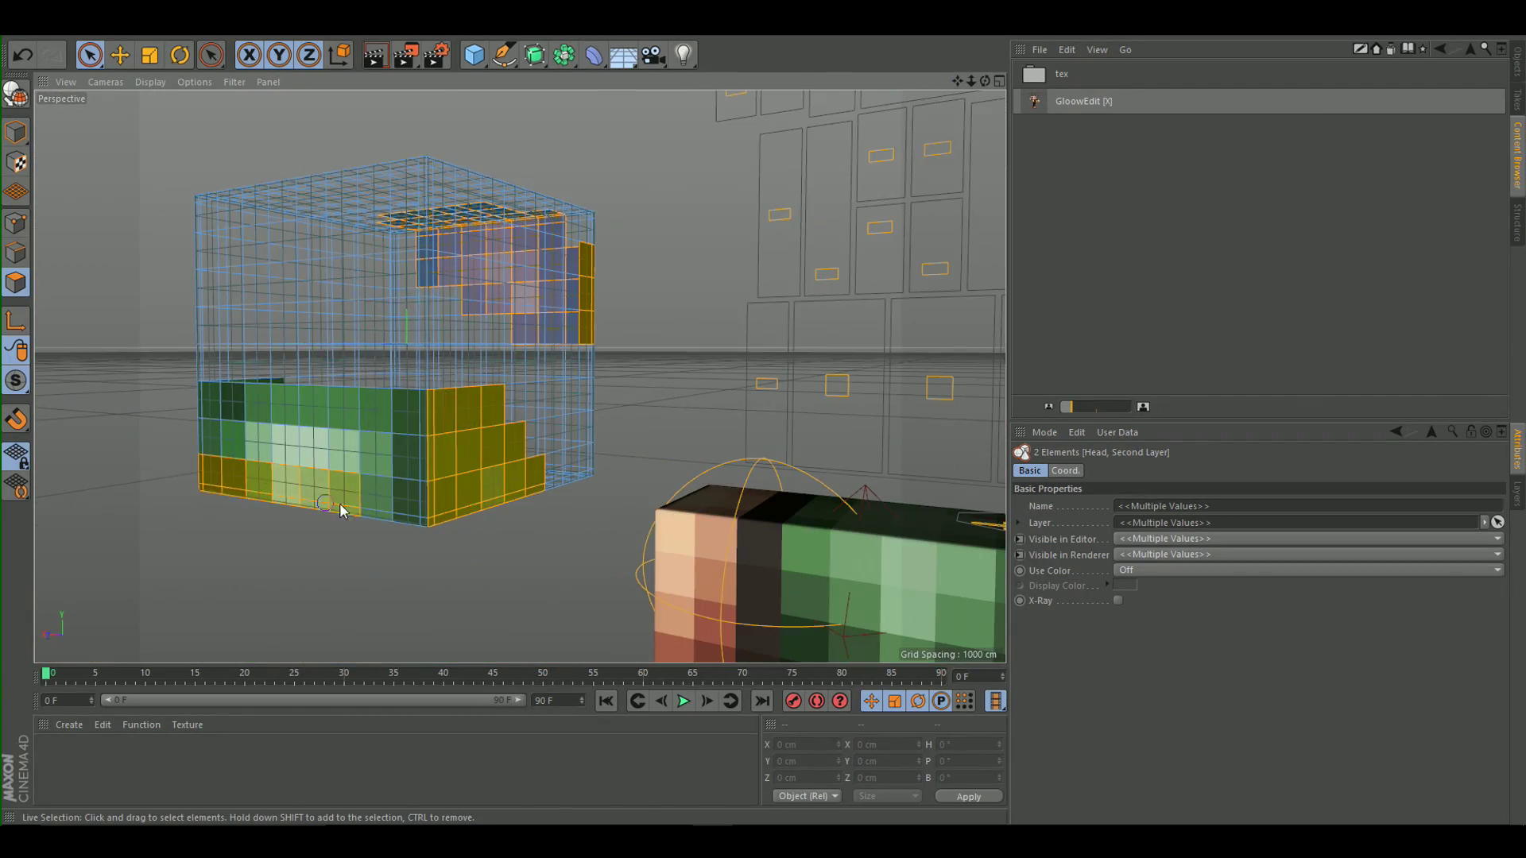
Add the remaining green back, side and underside polygons to the selection, then invert it and delete the empty polygons.
left_click_drag(227, 410, 421, 412, "shift")
left_click_drag(302, 430, 417, 383, "alt")
scroll(417, 383, "up", 5)
left_click_drag(801, 521, 790, 525, "shift")
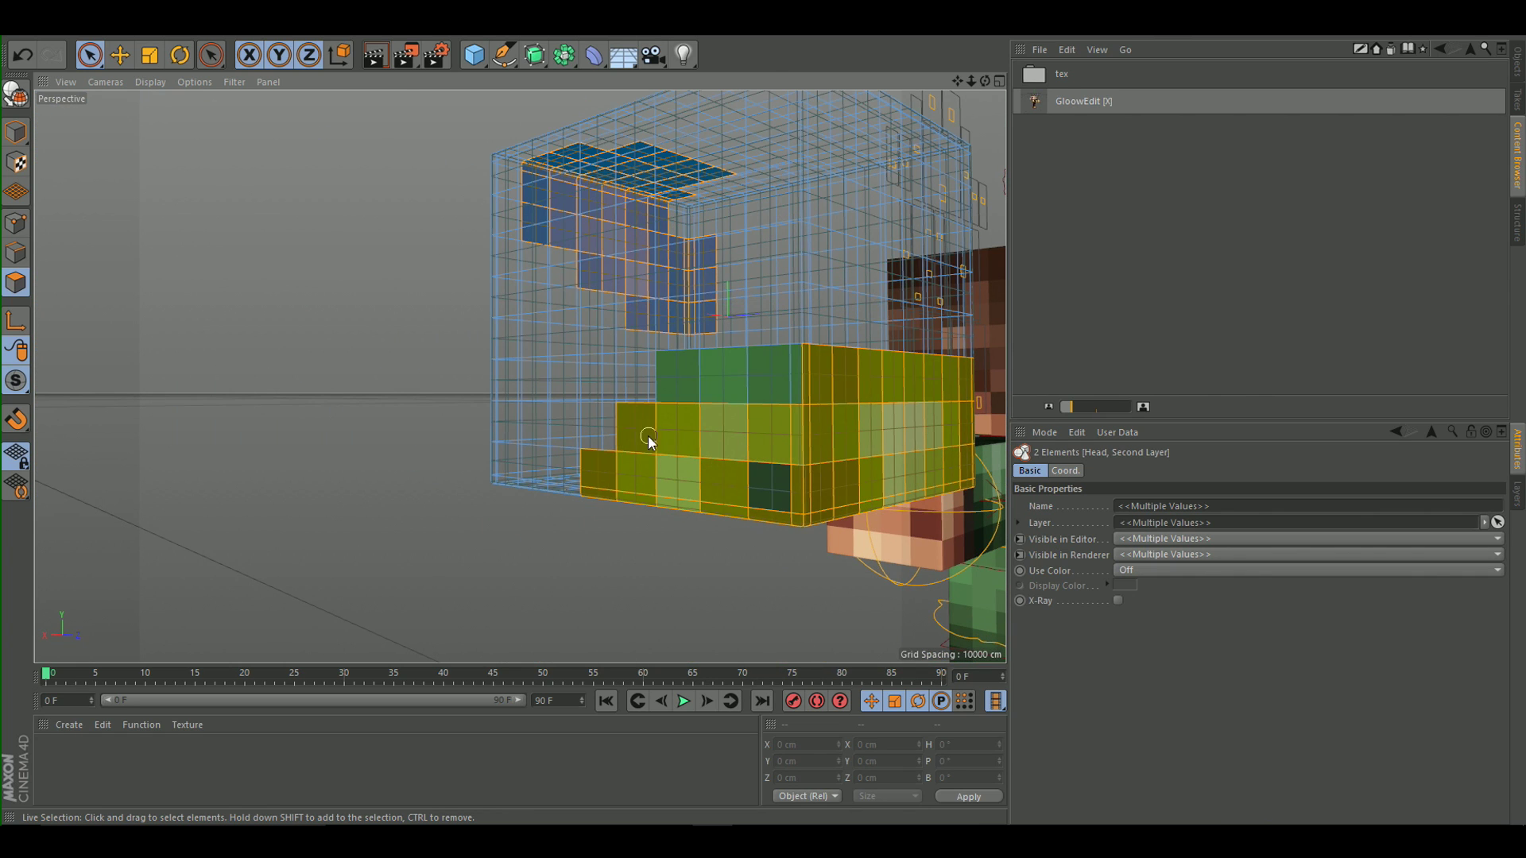
left_click_drag(649, 436, 775, 375, "shift")
left_click_drag(775, 375, 701, 374, "alt")
scroll(791, 412, "up", 3)
left_click_drag(791, 412, 691, 317, "alt")
mouse_move(421, 483)
left_mouse_down("shift")
mouse_move(479, 471)
mouse_move(697, 526)
mouse_move(784, 468)
left_mouse_up("shift")
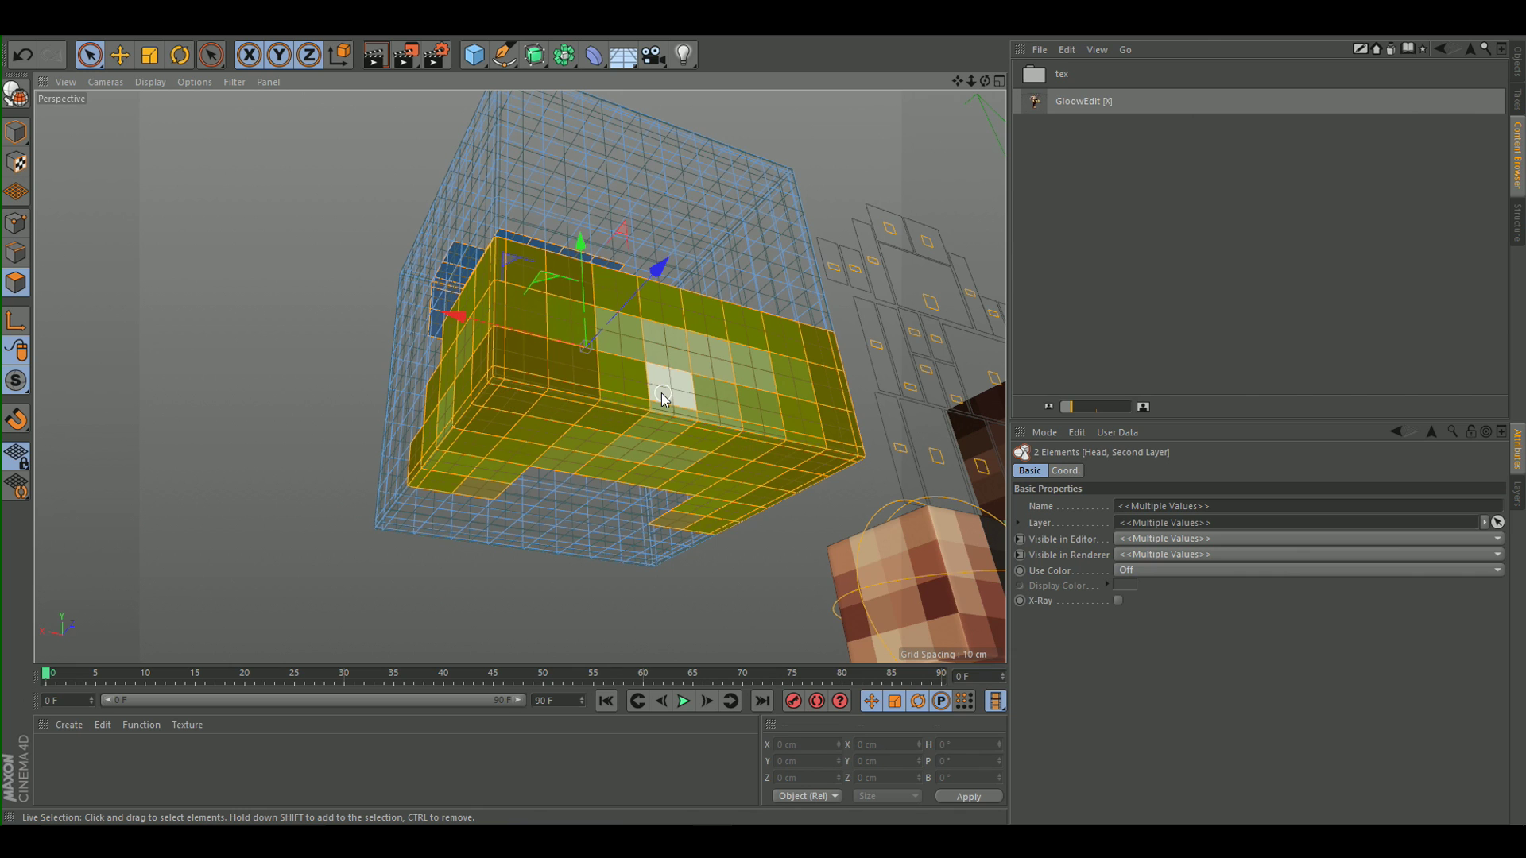
key("u")
key("i")
key("Delete")
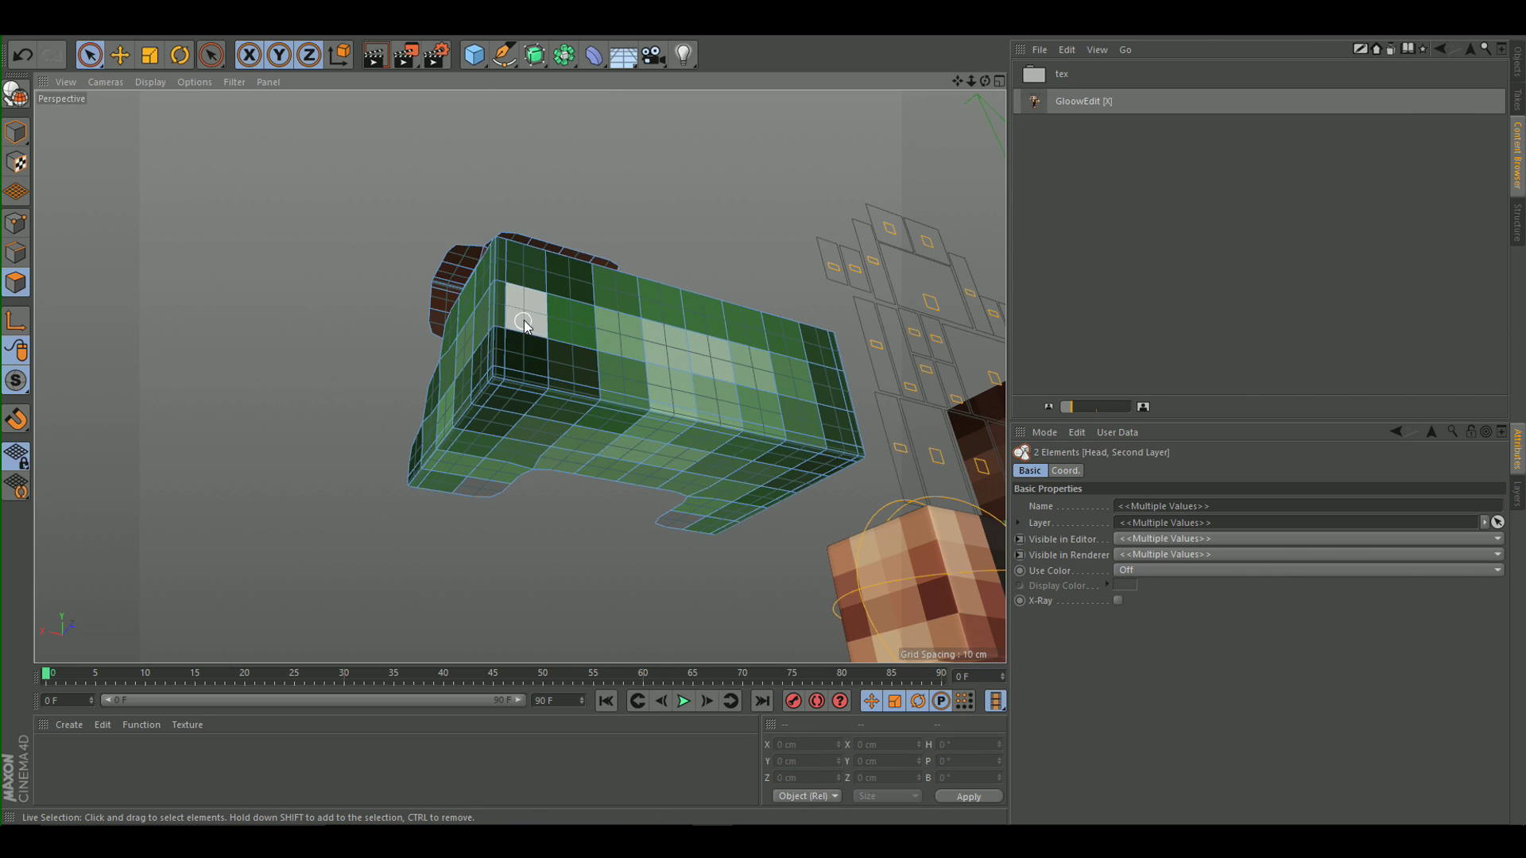
Select all remaining polygons of the second-layer head and set their subdivision surface weight to 100 %.
left_click_drag(633, 347, 987, 434, "alt")
right_click_drag(721, 353, 620, 314, "alt")
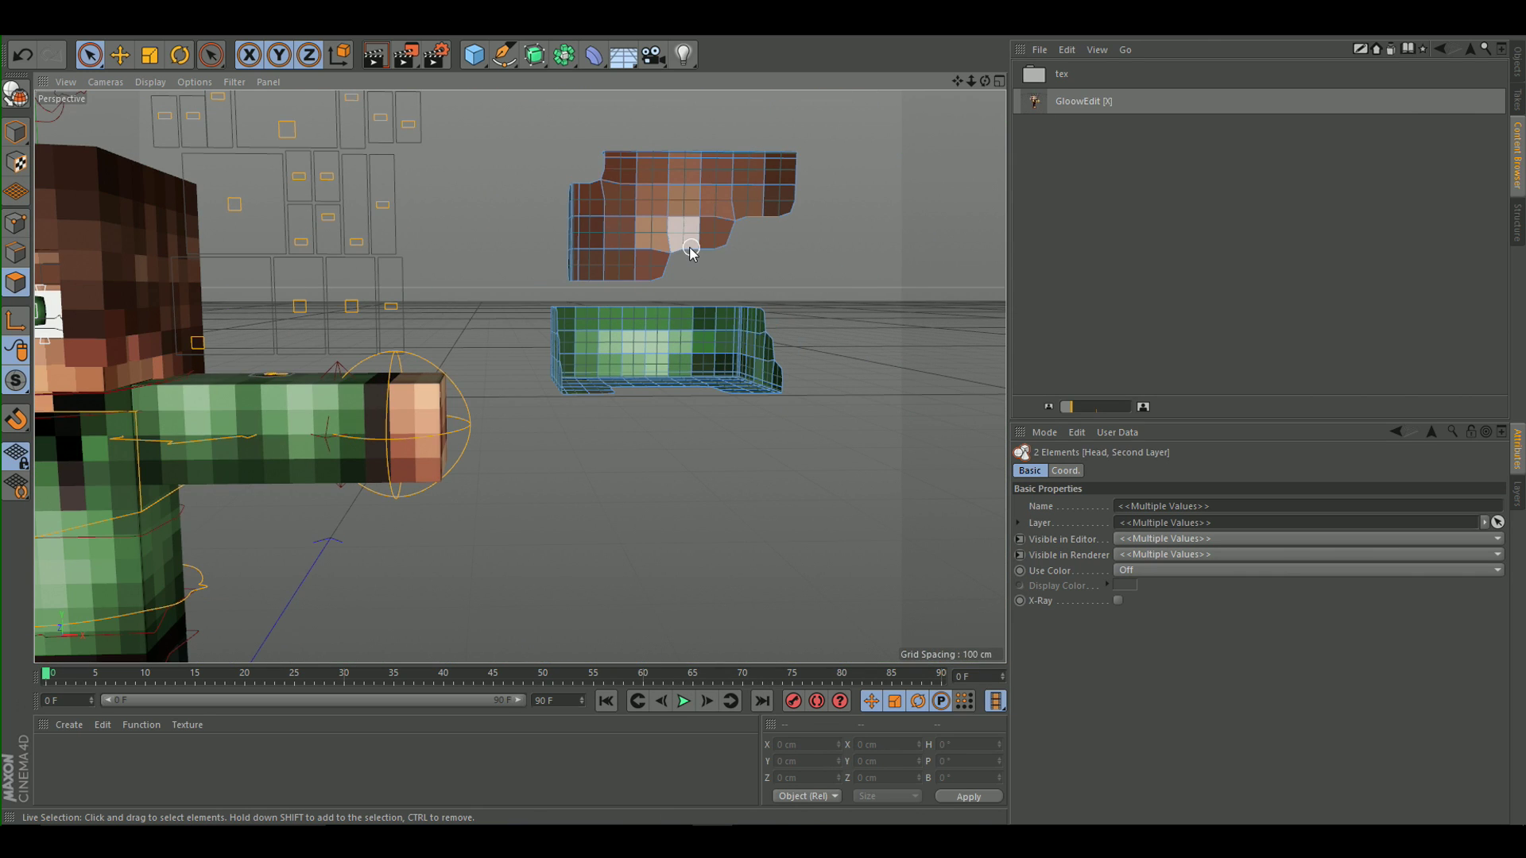
key("ctrl+a")
key("m")
key("r")
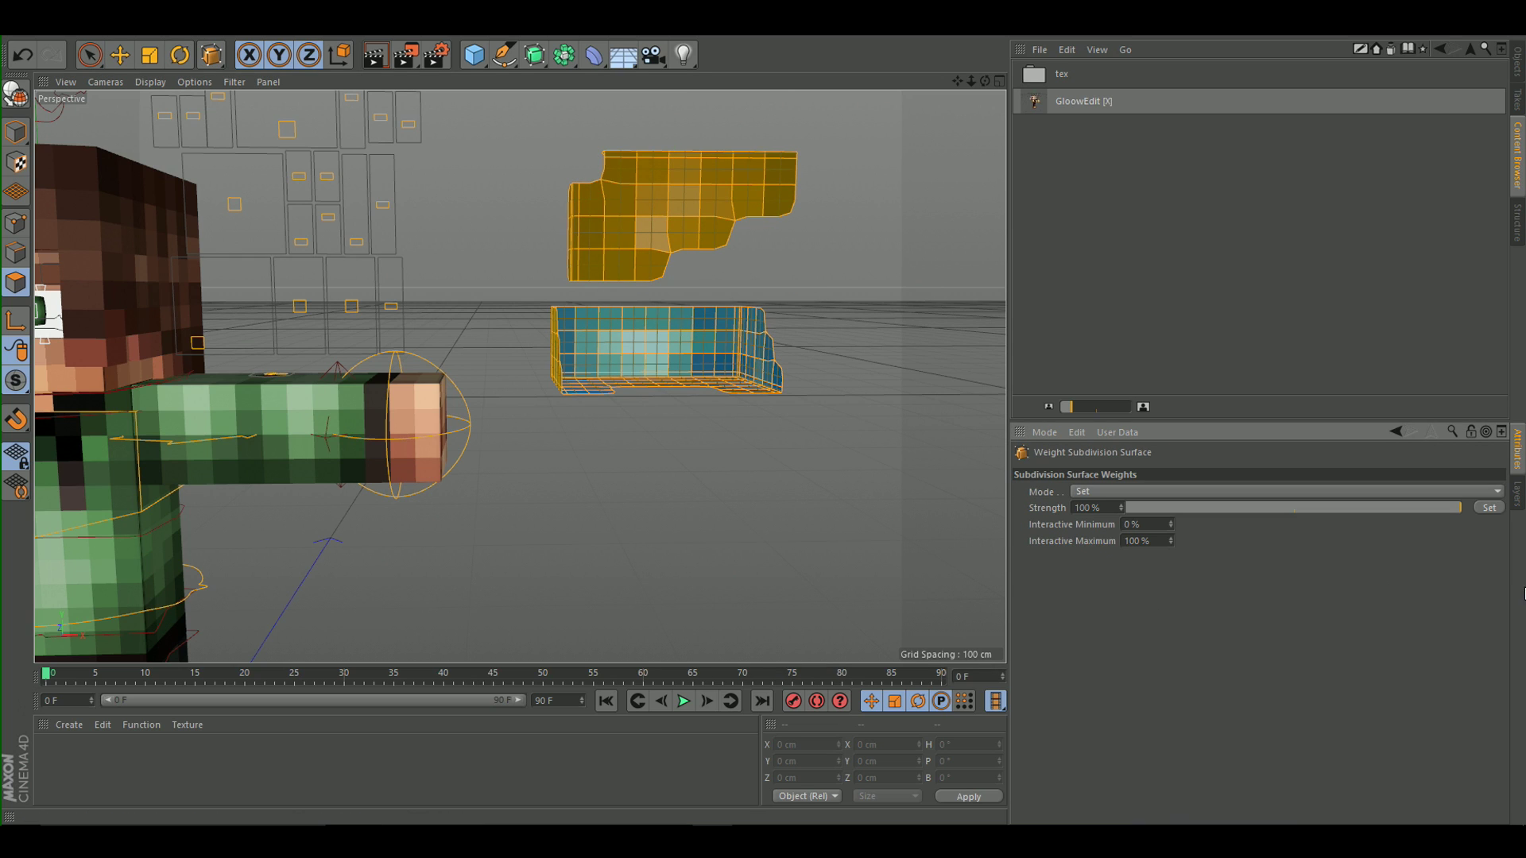
left_click(1491, 510)
scroll(742, 163, "up", 6)
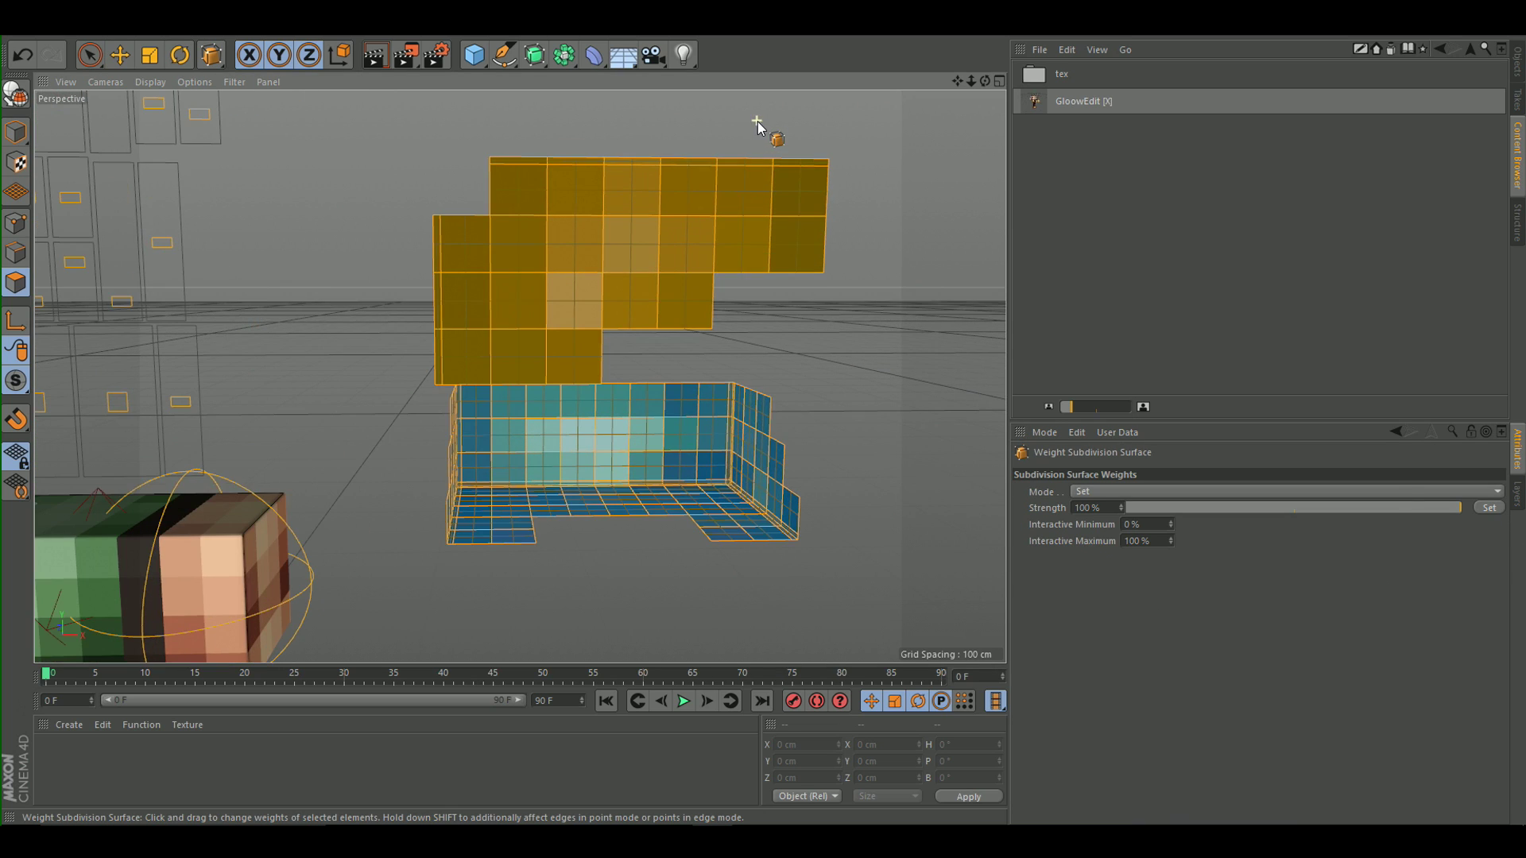
Select the front and top polygons of the second layer's brown hair piece and extrude them 3 cm with a 91° maximum angle.
left_click(92, 56)
mouse_move(384, 398)
left_mouse_down()
mouse_move(341, 405)
mouse_move(473, 395)
mouse_move(548, 299)
mouse_move(752, 255)
mouse_move(515, 198)
mouse_move(459, 272)
left_mouse_up()
left_click_drag(637, 174, 614, 275, "alt")
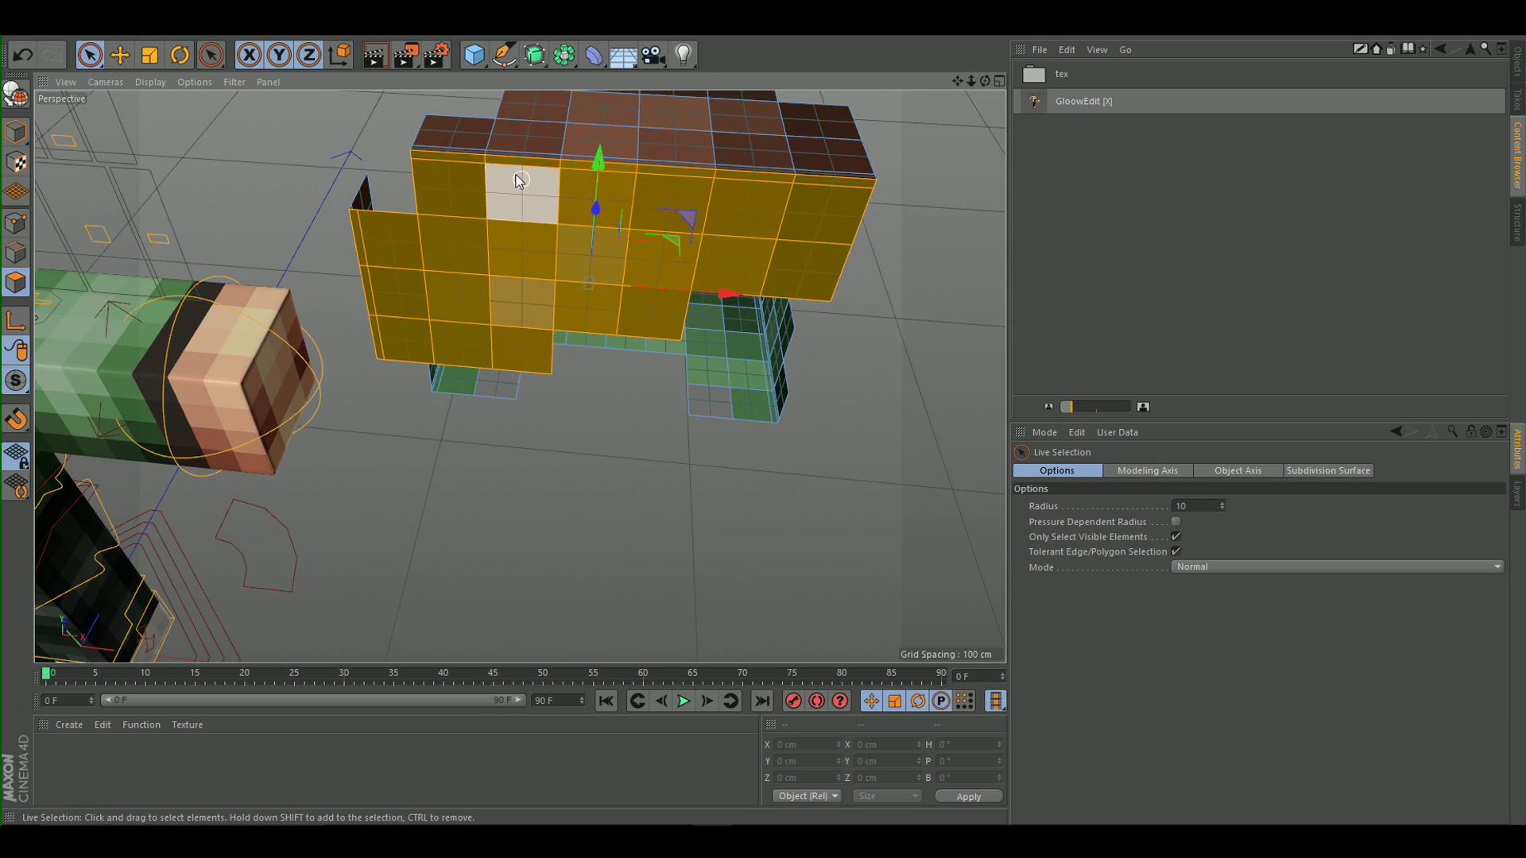
mouse_move(479, 150)
left_mouse_down()
mouse_move(793, 167)
mouse_move(532, 108)
left_mouse_up()
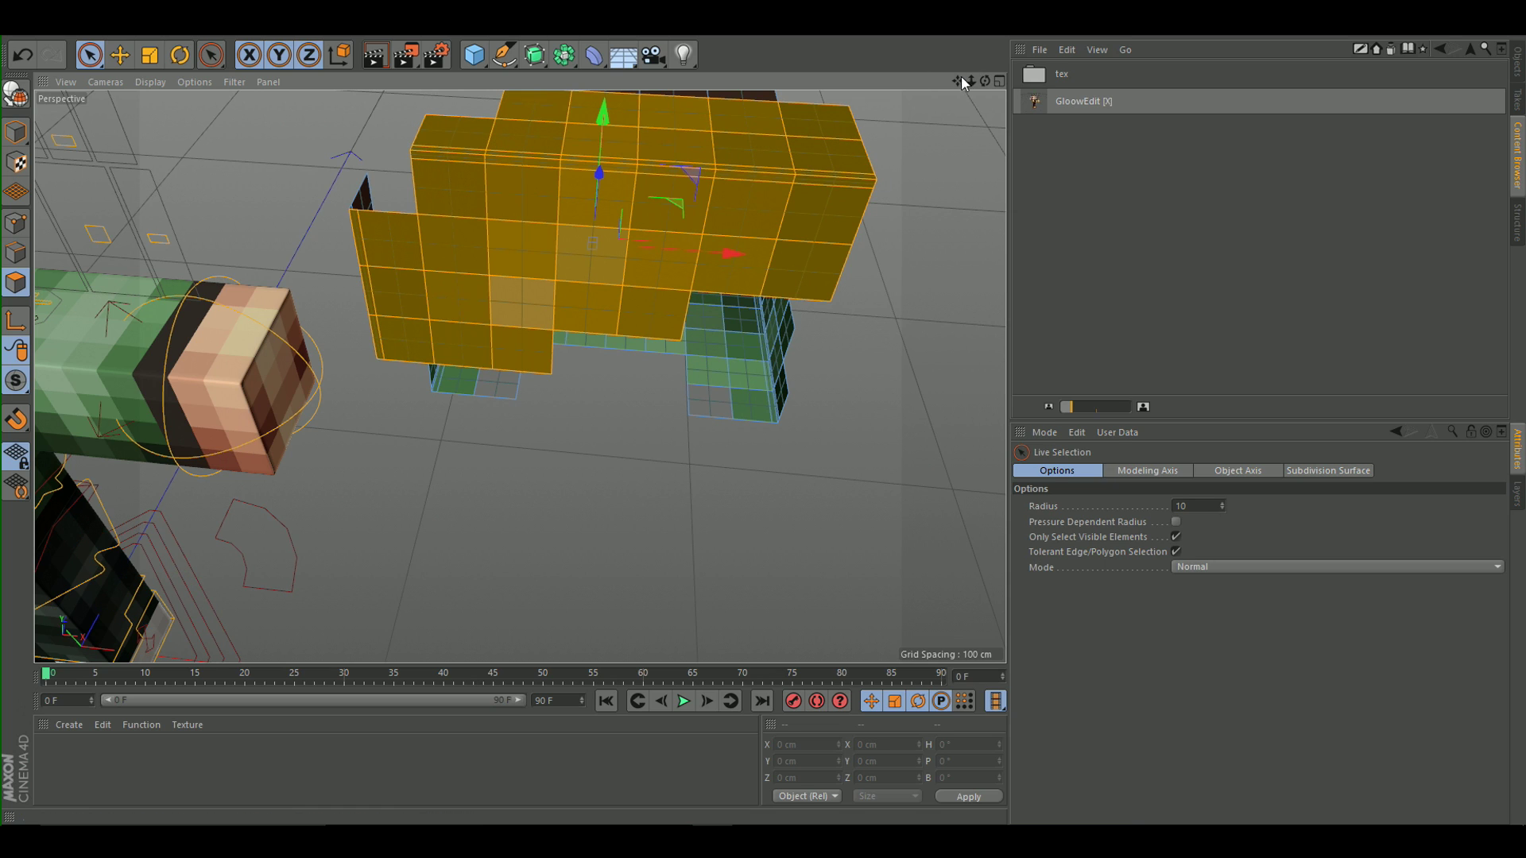
left_click_drag(958, 81, 960, 178)
left_click_drag(726, 176, 576, 194, "shift")
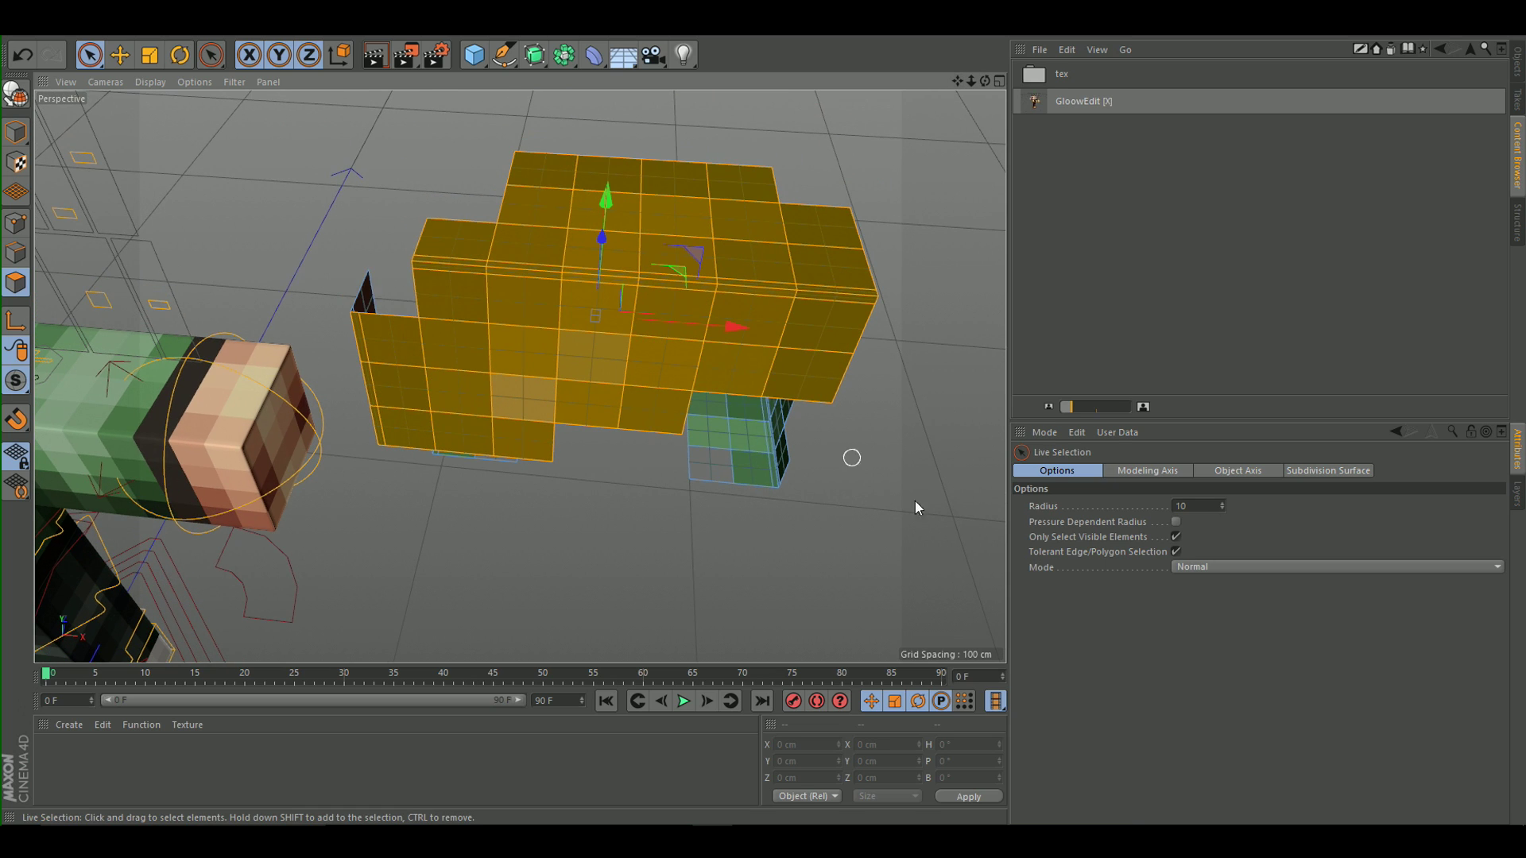
key("d")
left_click(1056, 669)
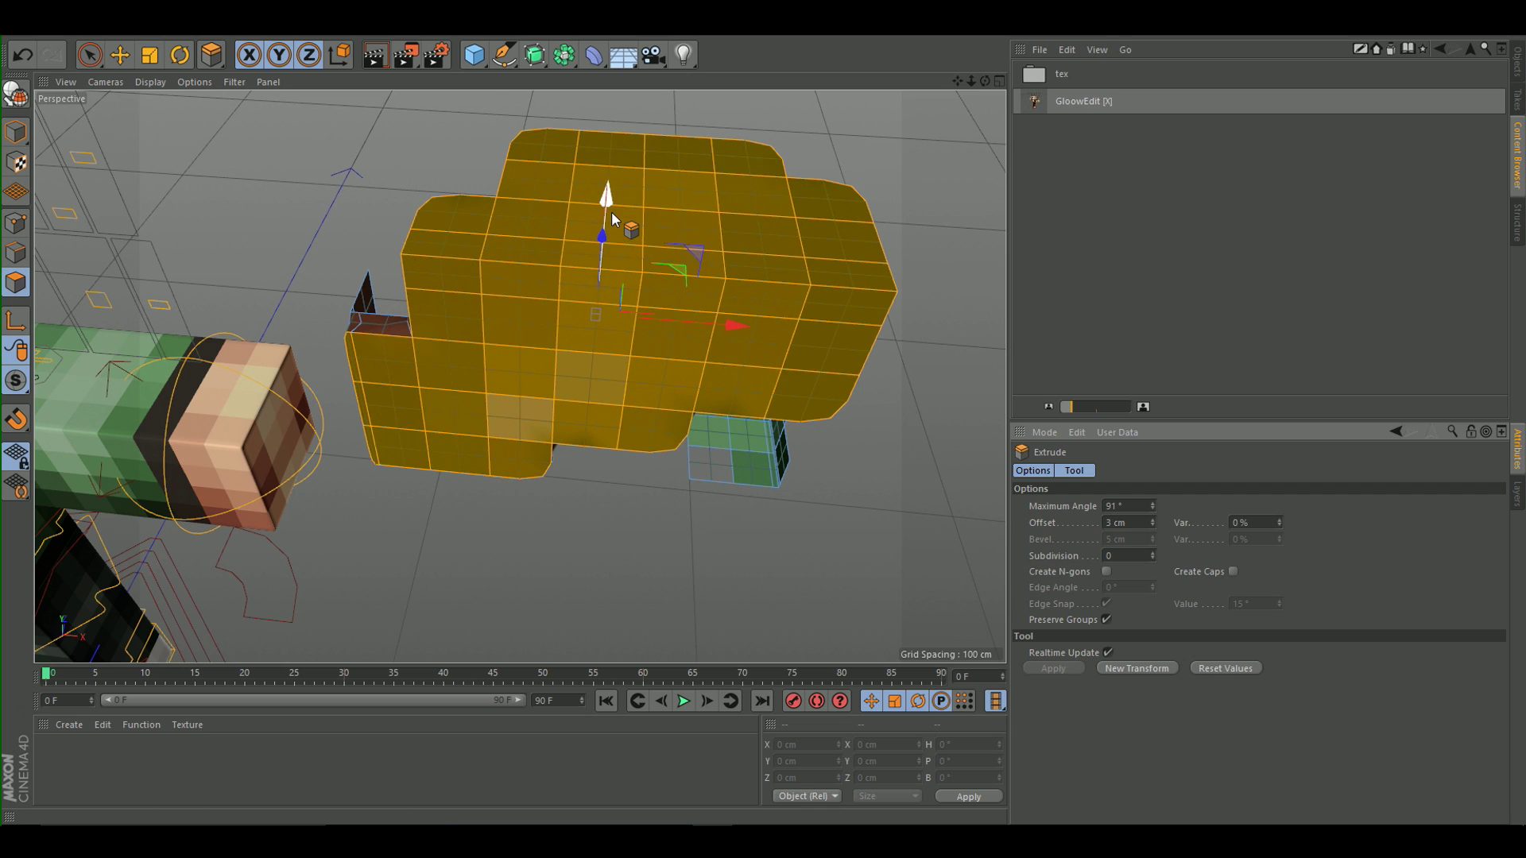
Invert the polygon selection on the second-layer head and set the subdivision surface weight of those polygons to 100 %.
key("u")
key("i")
key("m")
key("r")
left_click(1485, 507)
scroll(603, 199, "down", 2)
scroll(602, 199, "up", 2)
left_click_drag(784, 234, 757, 284, "alt")
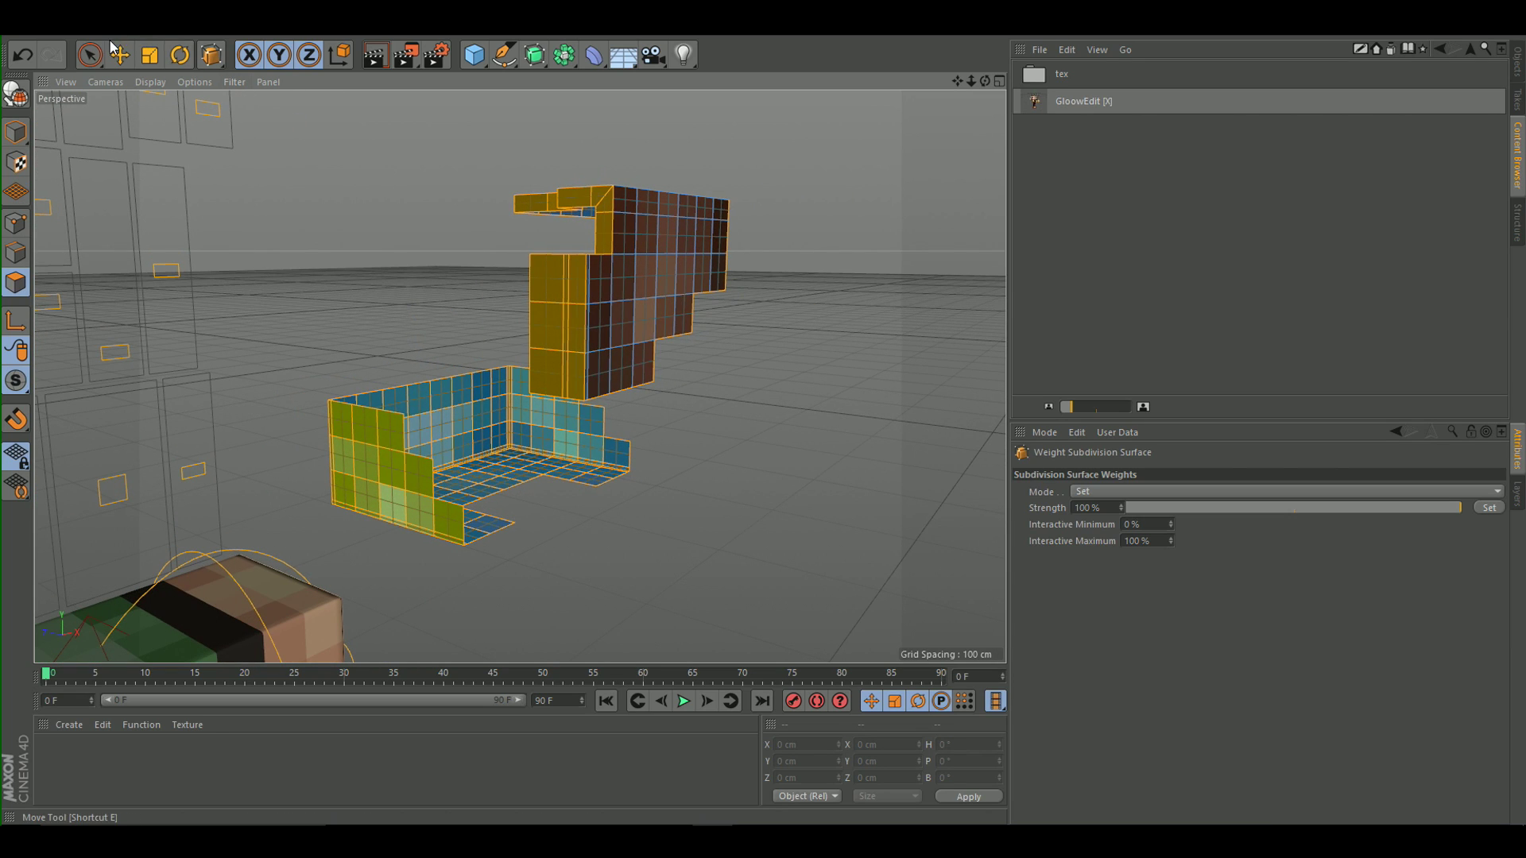
Select the lower side panel of the brown hair piece and extrude its polygons 3 cm with a 91° maximum angle.
left_click(90, 54)
scroll(585, 290, "up", 3)
mouse_move(585, 291)
left_mouse_down()
mouse_move(582, 348)
mouse_move(561, 294)
left_mouse_up()
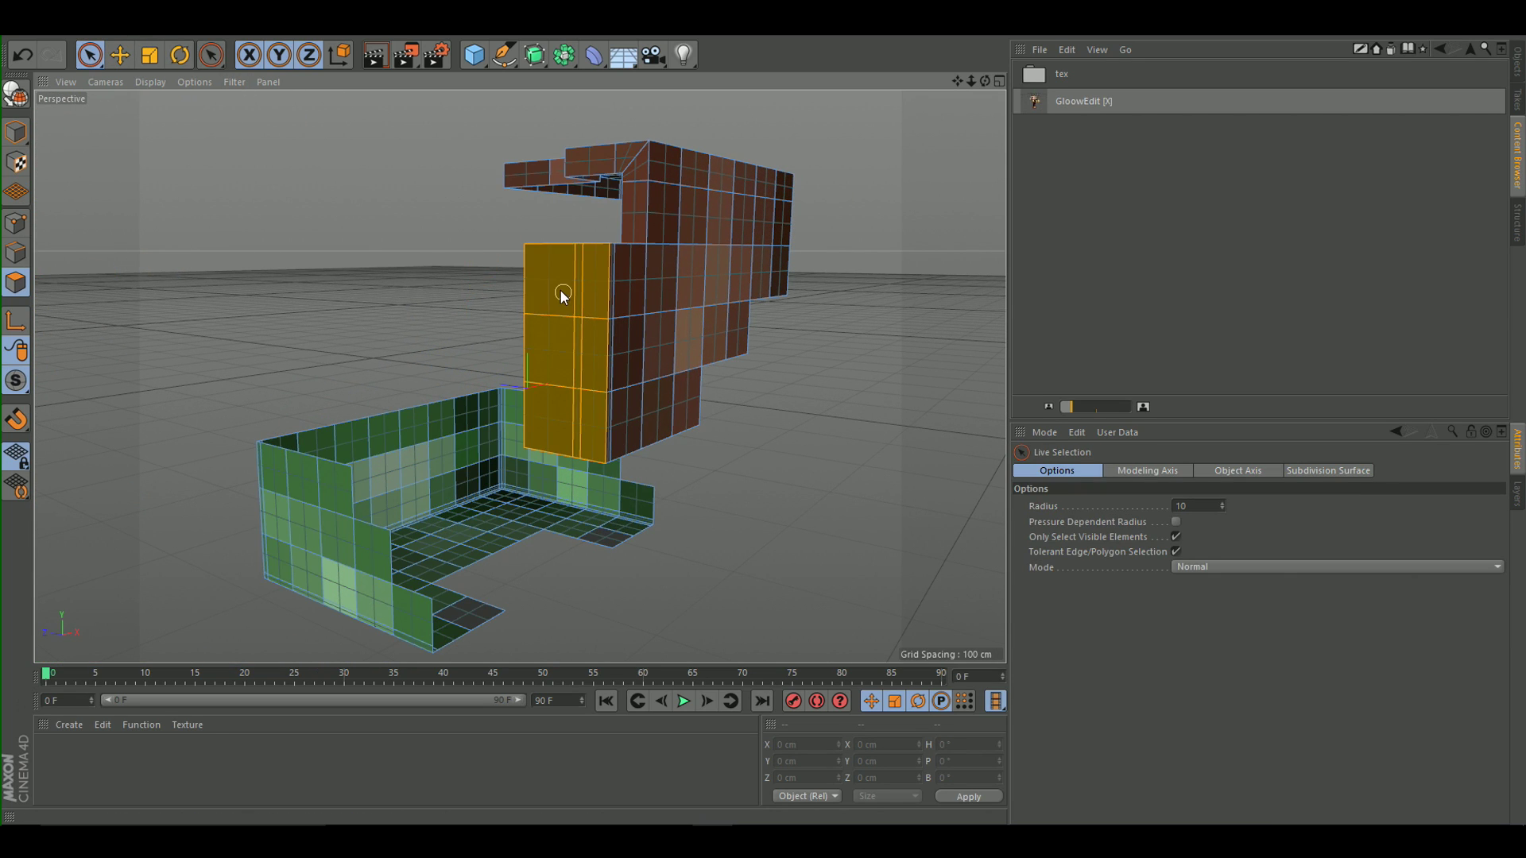
key("d")
left_click(1048, 668)
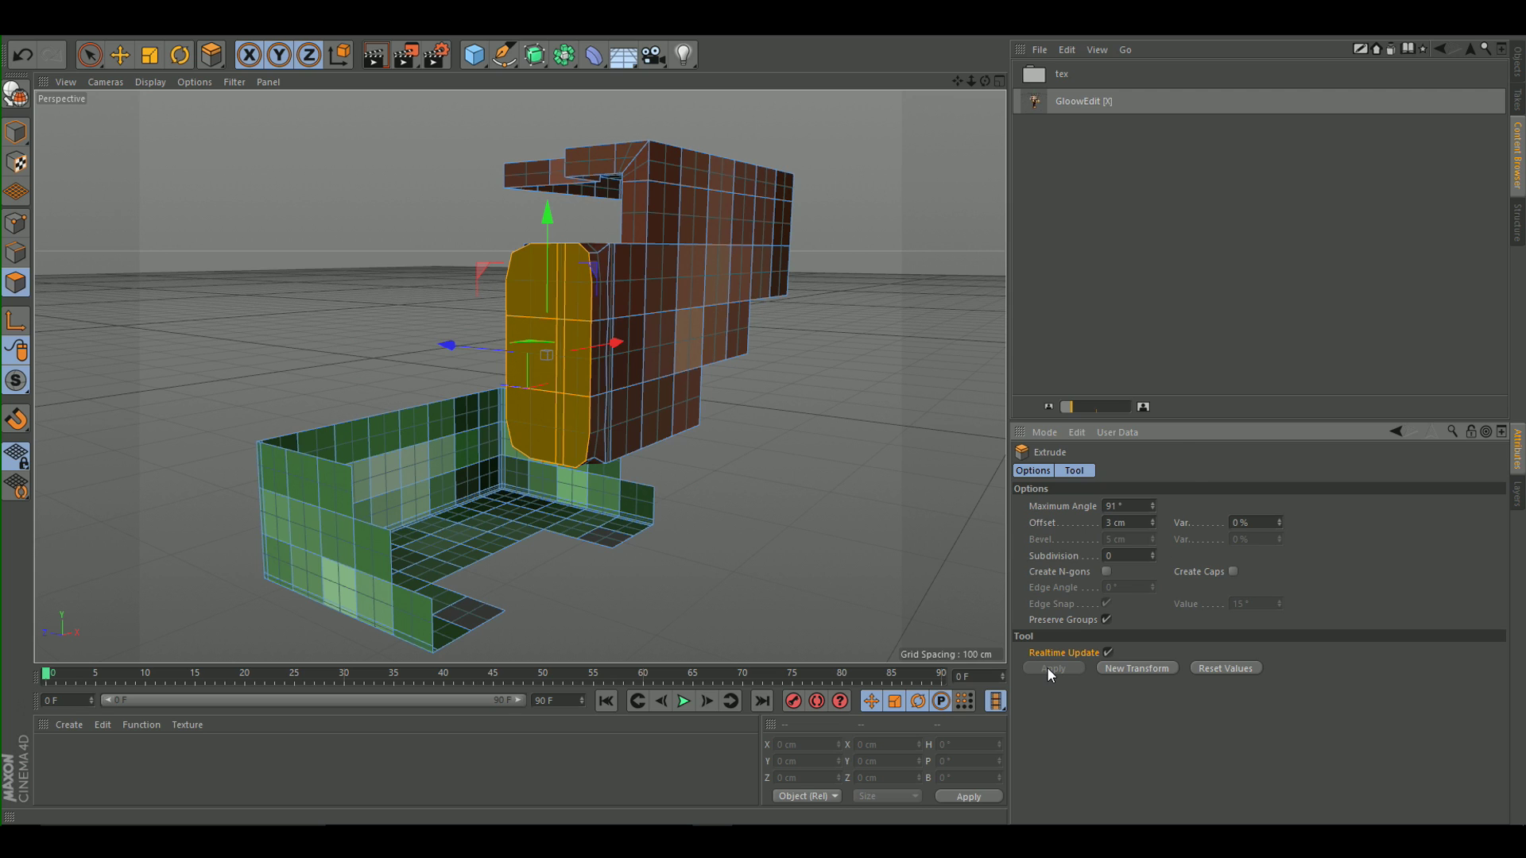
Set the subdivision surface weight of the extruded hair side panel to 100 %.
key("m")
key("q")
left_click(1486, 511)
left_click_drag(785, 243, 664, 238, "alt")
Select the front polygons of the brown fringe, leaving out the outer columns, and extrude them 3 cm.
left_click(92, 58)
left_click_drag(381, 111, 407, 136, "alt")
left_click(426, 163)
mouse_move(536, 157)
left_mouse_down()
mouse_move(520, 213)
mouse_move(548, 322)
mouse_move(368, 358)
mouse_move(438, 264)
mouse_move(435, 239)
left_mouse_up()
left_click_drag(541, 270, 618, 173, "alt")
key("d")
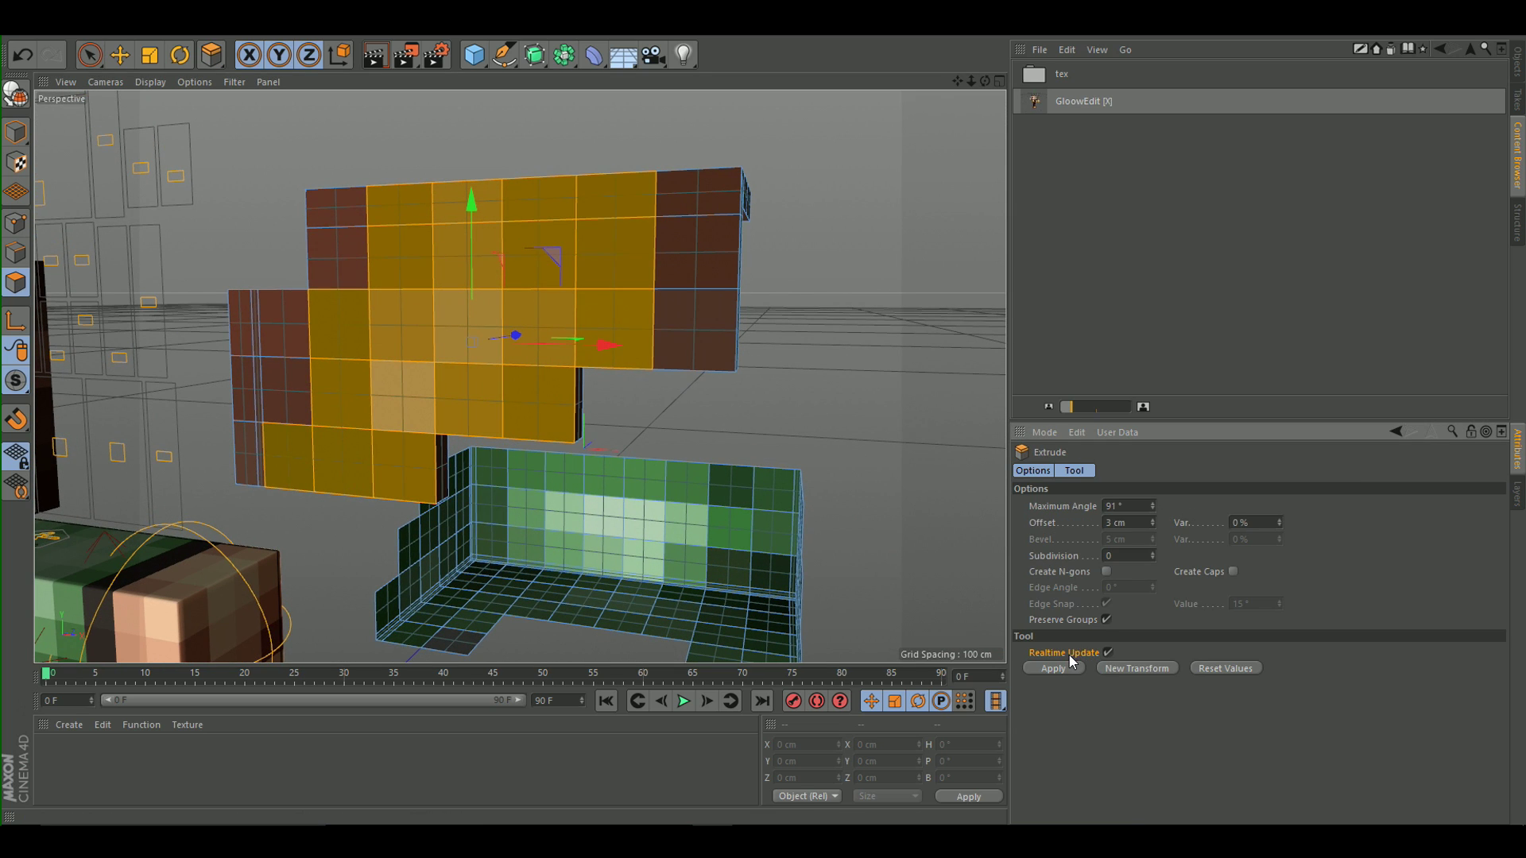
left_click(1065, 664)
Invert the selection around the extruded fringe and set the subdivision surface weight of those polygons to 100 %.
key("u")
key("i")
key("m")
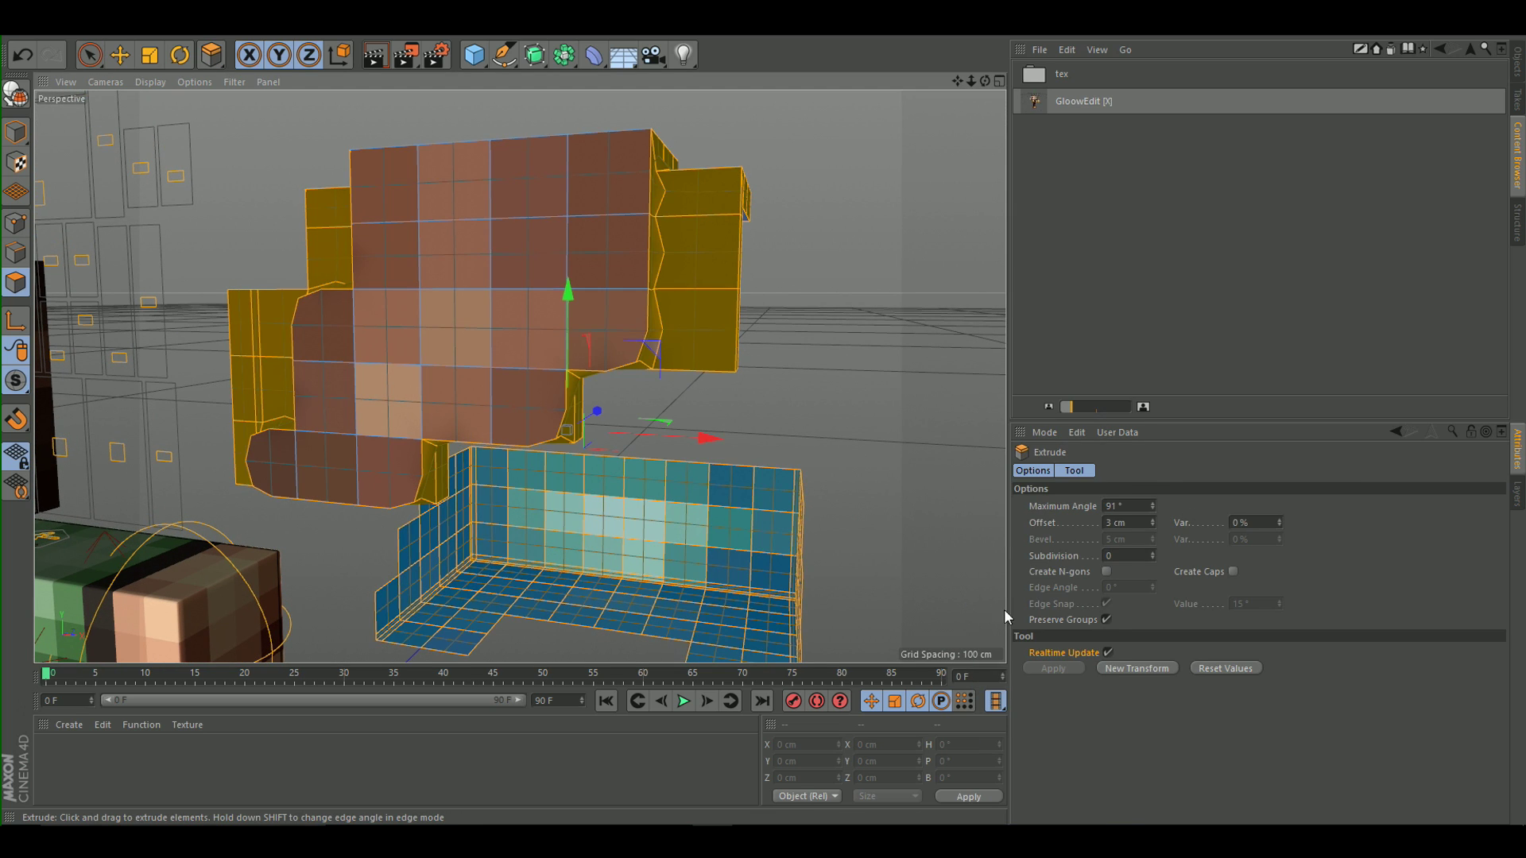
key("r")
left_click(1484, 509)
scroll(541, 317, "down", 8)
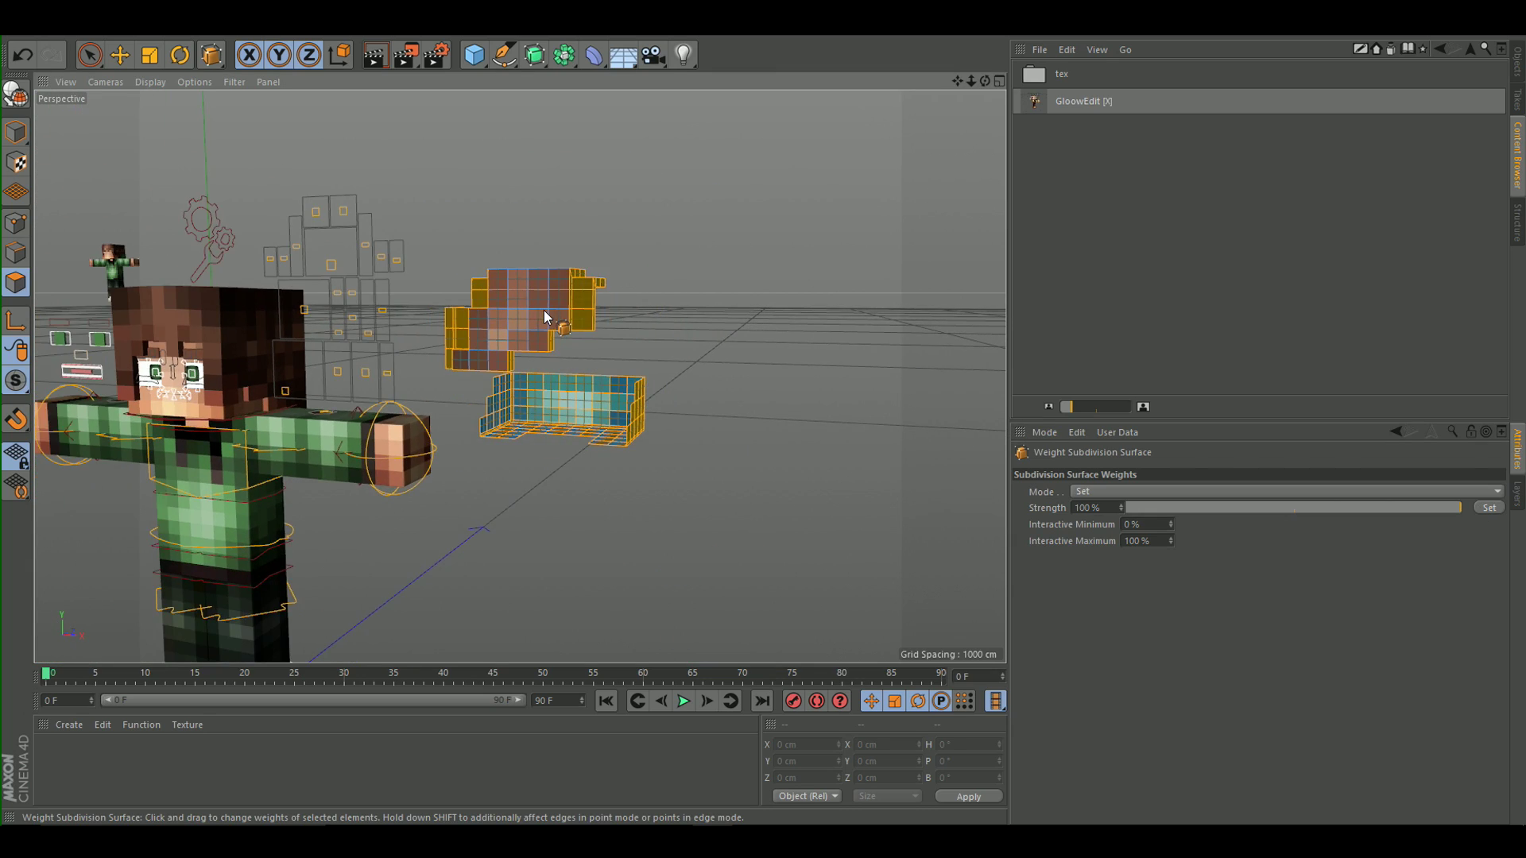
scroll(543, 309, "up", 2)
left_click_drag(598, 292, 564, 293, "alt")
left_click(90, 54)
left_click(701, 423)
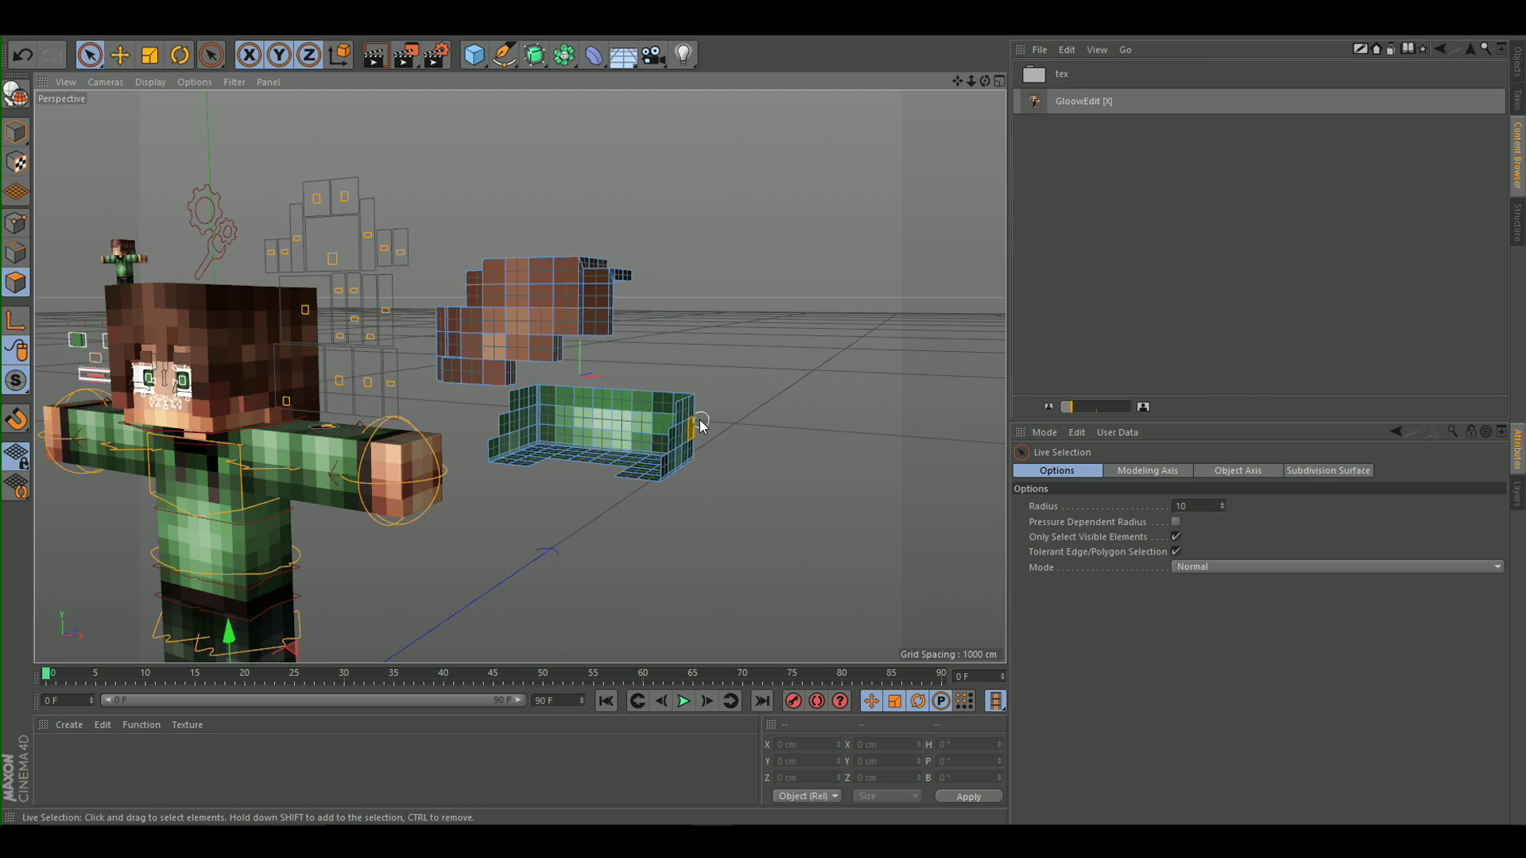
scroll(724, 453, "up", 4)
key("u")
key("l")
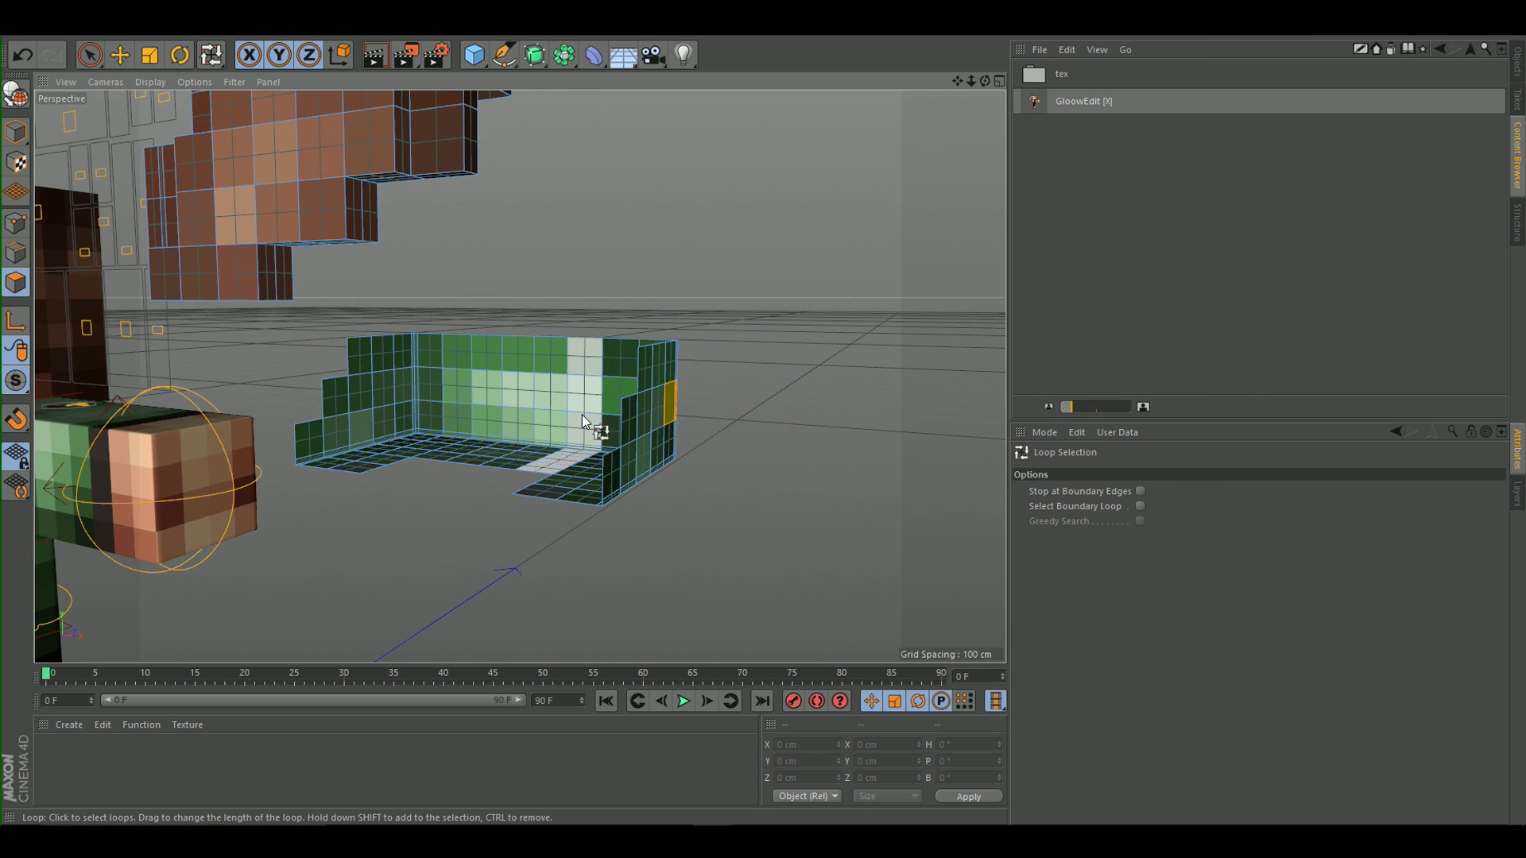
left_click(600, 436)
left_click(568, 400, "shift")
left_click(561, 370, "shift")
scroll(469, 460, "up", 4)
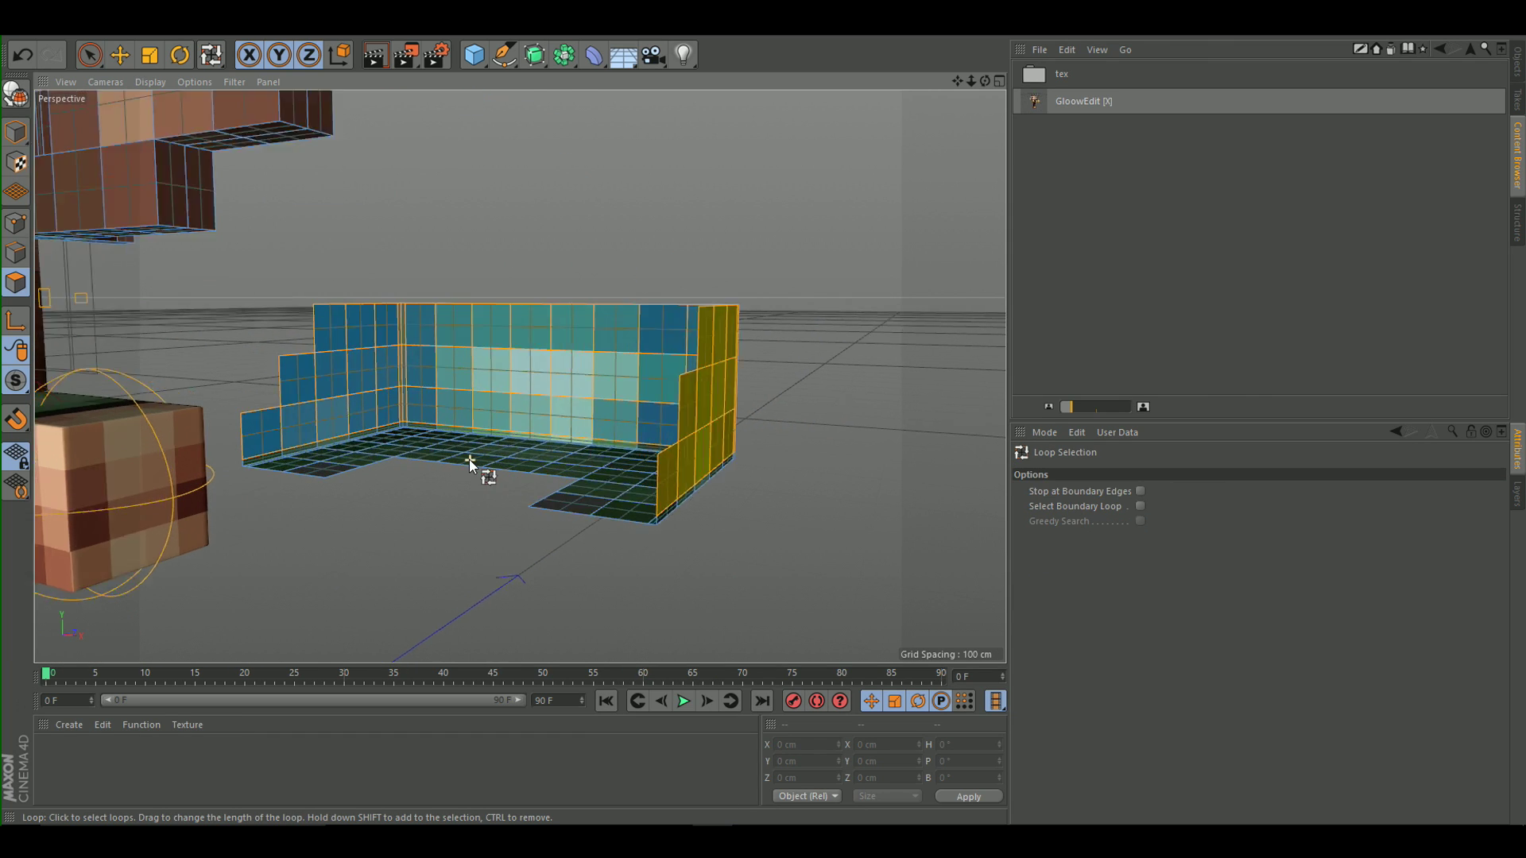
left_click_drag(532, 412, 610, 492, "alt")
left_click(585, 480)
scroll(436, 398, "down", 8)
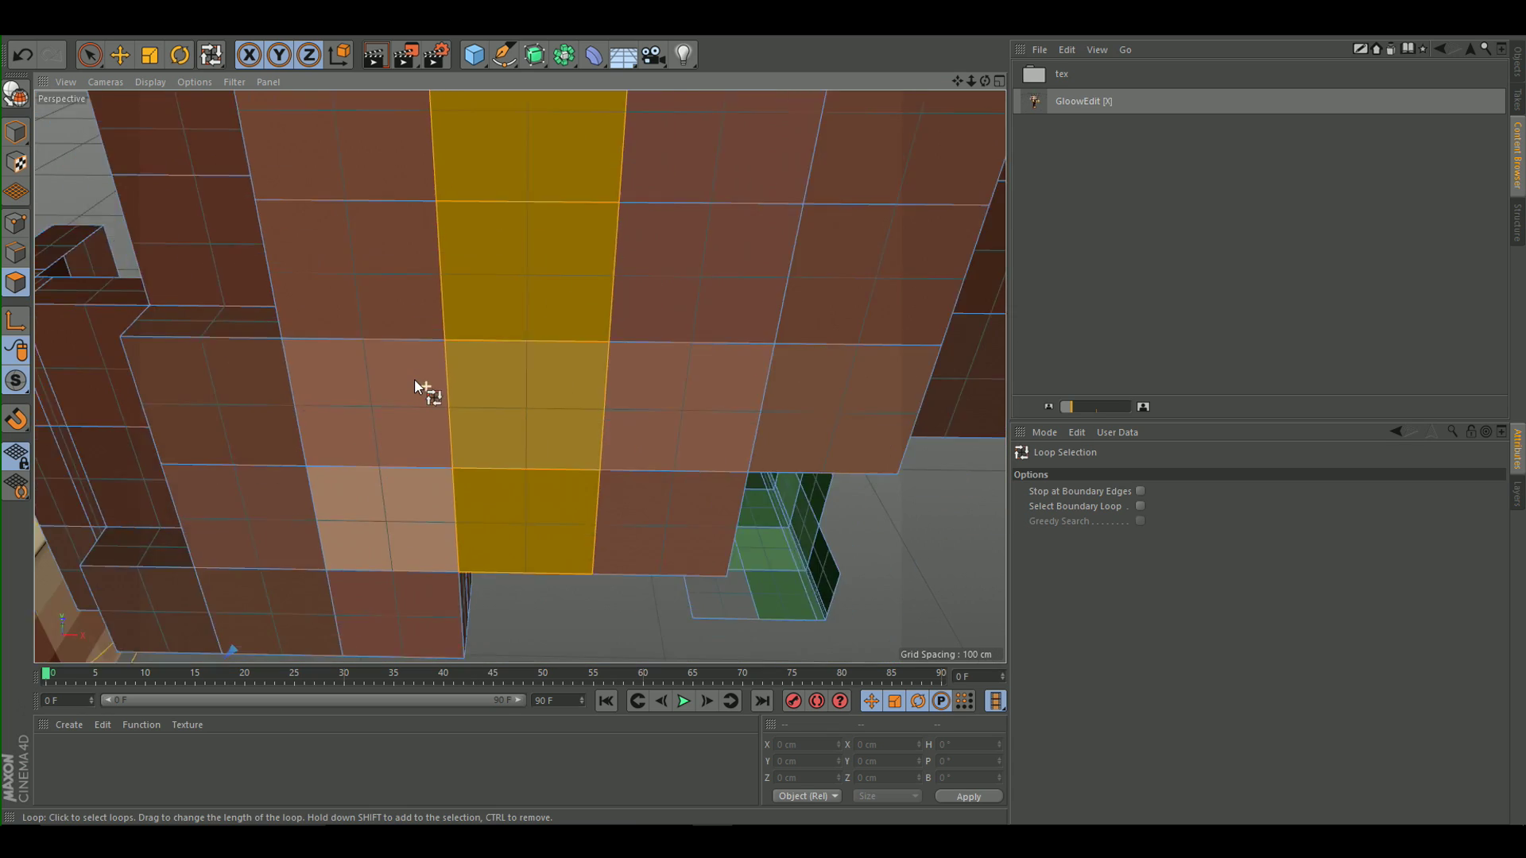
left_click_drag(718, 480, 660, 457, "alt")
scroll(616, 429, "down", 6)
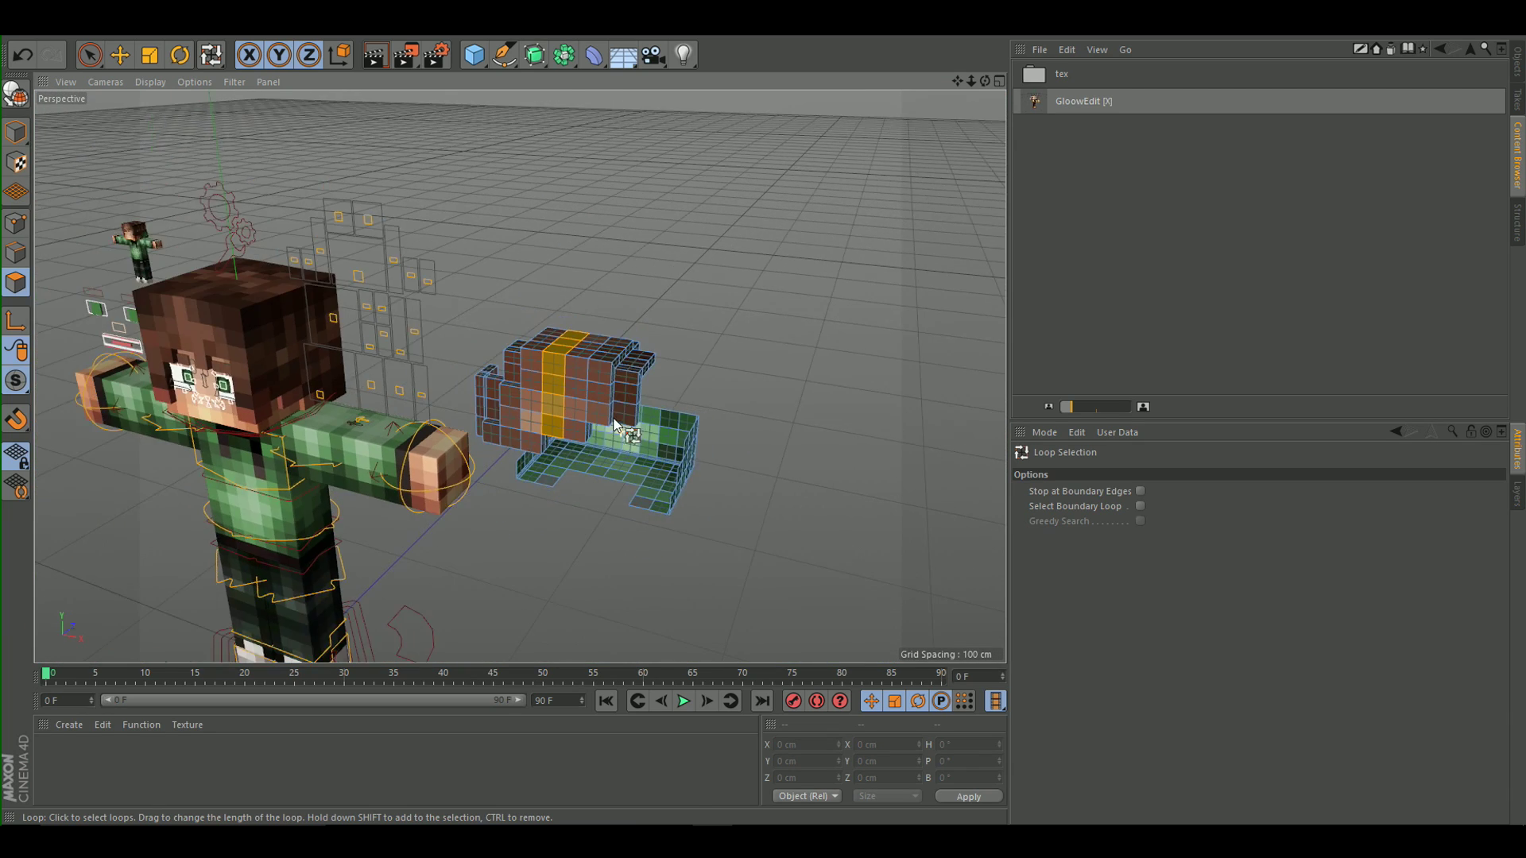
scroll(617, 429, "up", 3)
left_click(739, 489)
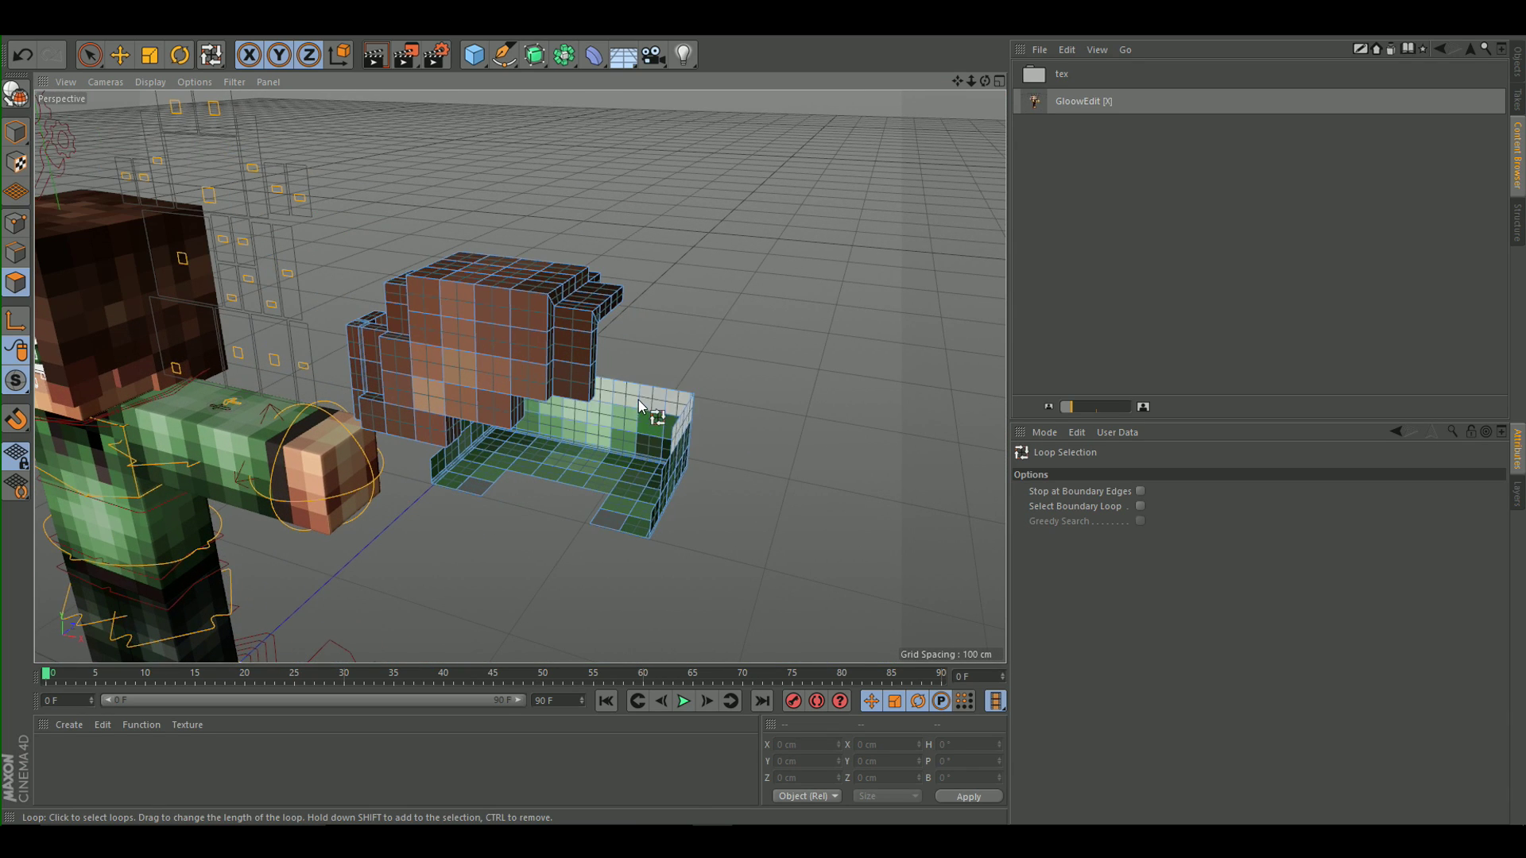
Loop-select the three wall rows of the green second-layer piece and add all of its floor polygons to the selection.
left_click(638, 400)
left_click(634, 420, "shift")
left_click(633, 449, "shift")
scroll(633, 448, "up", 3)
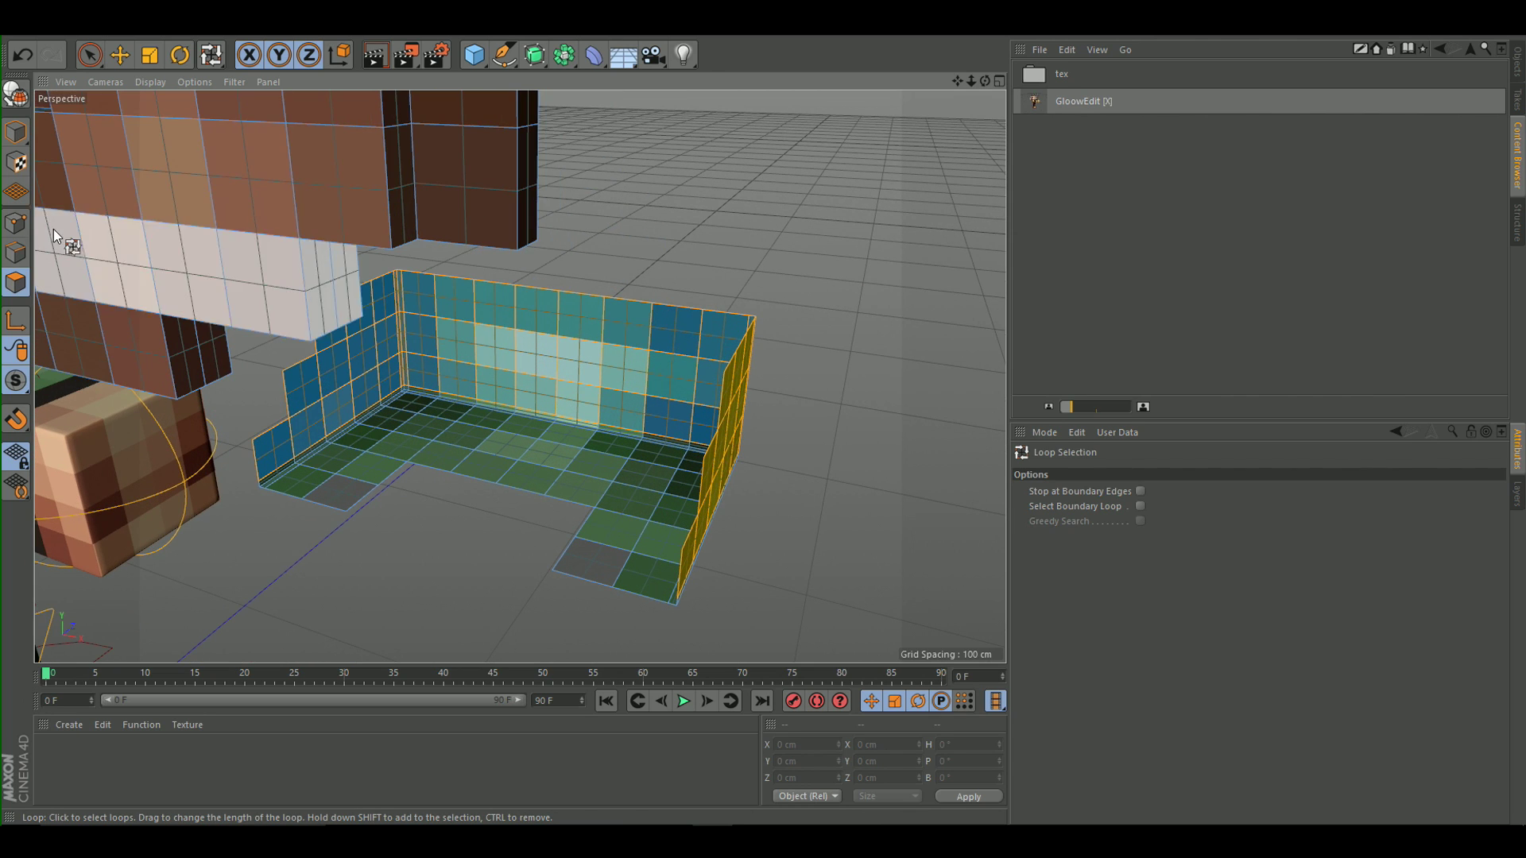
left_click(89, 61)
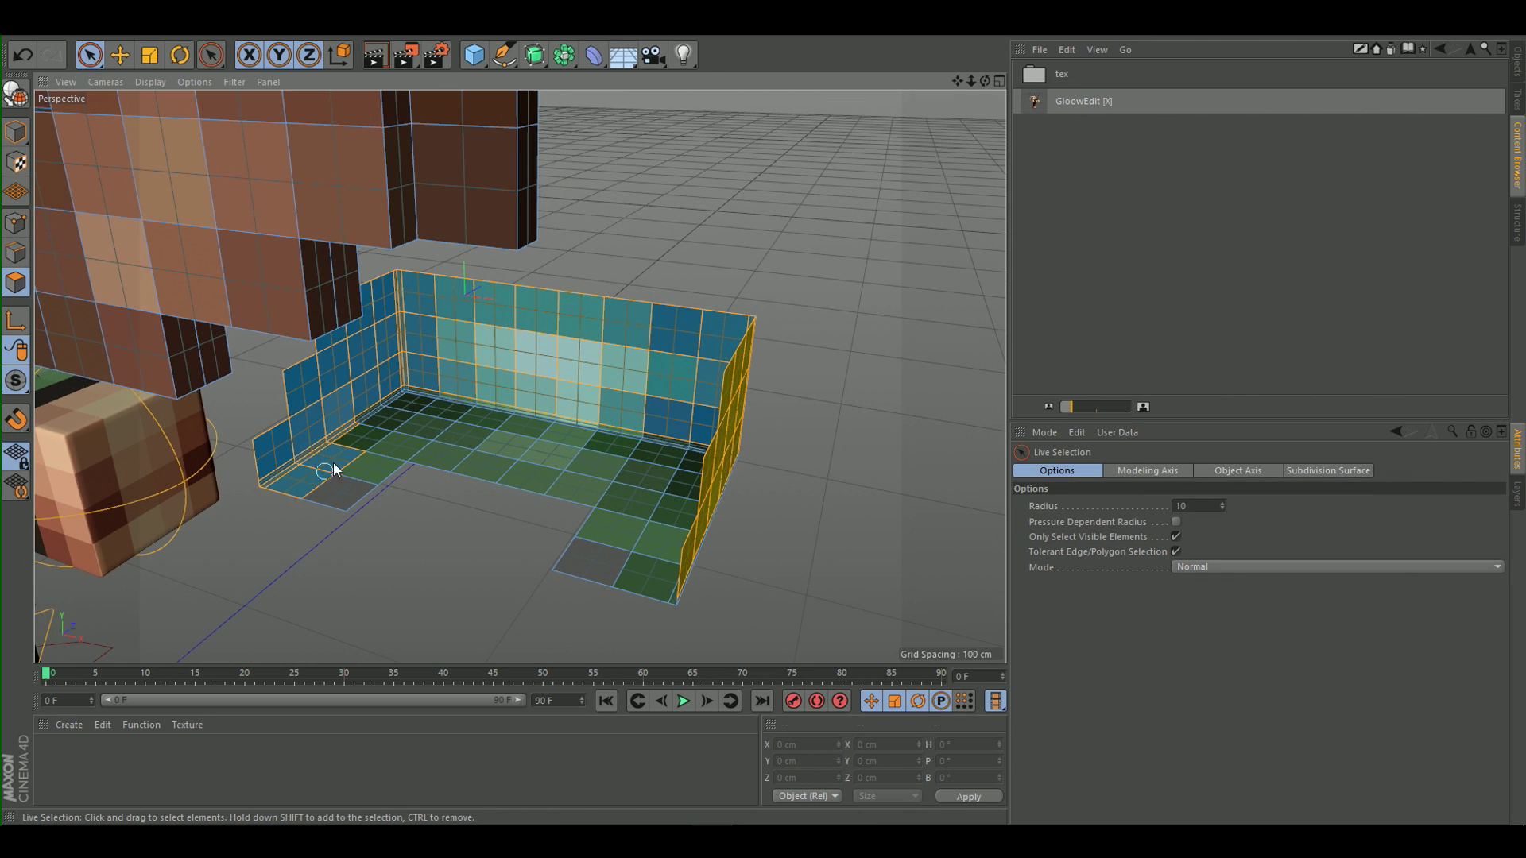
left_click_drag(322, 480, 363, 450, "shift")
mouse_move(643, 464)
left_mouse_down("shift")
mouse_move(646, 481)
mouse_move(814, 508)
left_mouse_up("shift")
mouse_move(670, 426)
left_mouse_down("shift")
mouse_move(586, 423)
mouse_move(478, 303)
mouse_move(771, 302)
mouse_move(574, 203)
mouse_move(480, 291)
mouse_move(491, 332)
left_mouse_up("shift")
Extrude the selected green wall and floor polygons 3 cm with a 91° maximum angle.
left_click_drag(689, 451, 643, 417, "alt")
left_click_drag(508, 361, 697, 415, "alt")
key("d")
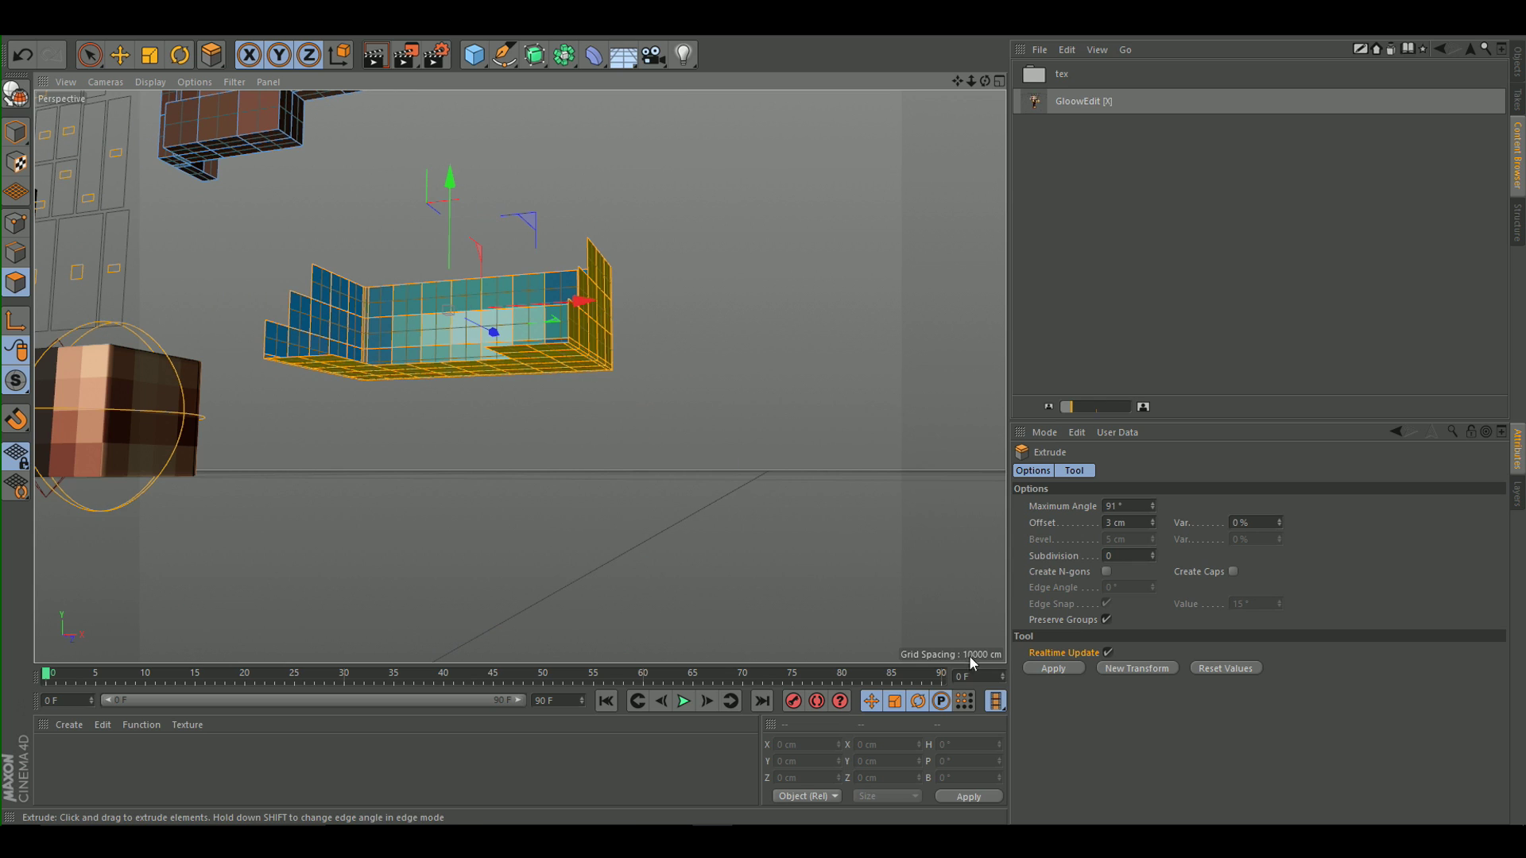
left_click(1060, 669)
left_click_drag(558, 329, 432, 294, "alt")
Invert the selection after the green piece's extrusion and set the subdivision surface weight of those polygons to 100 %.
key("u")
key("i")
key("m")
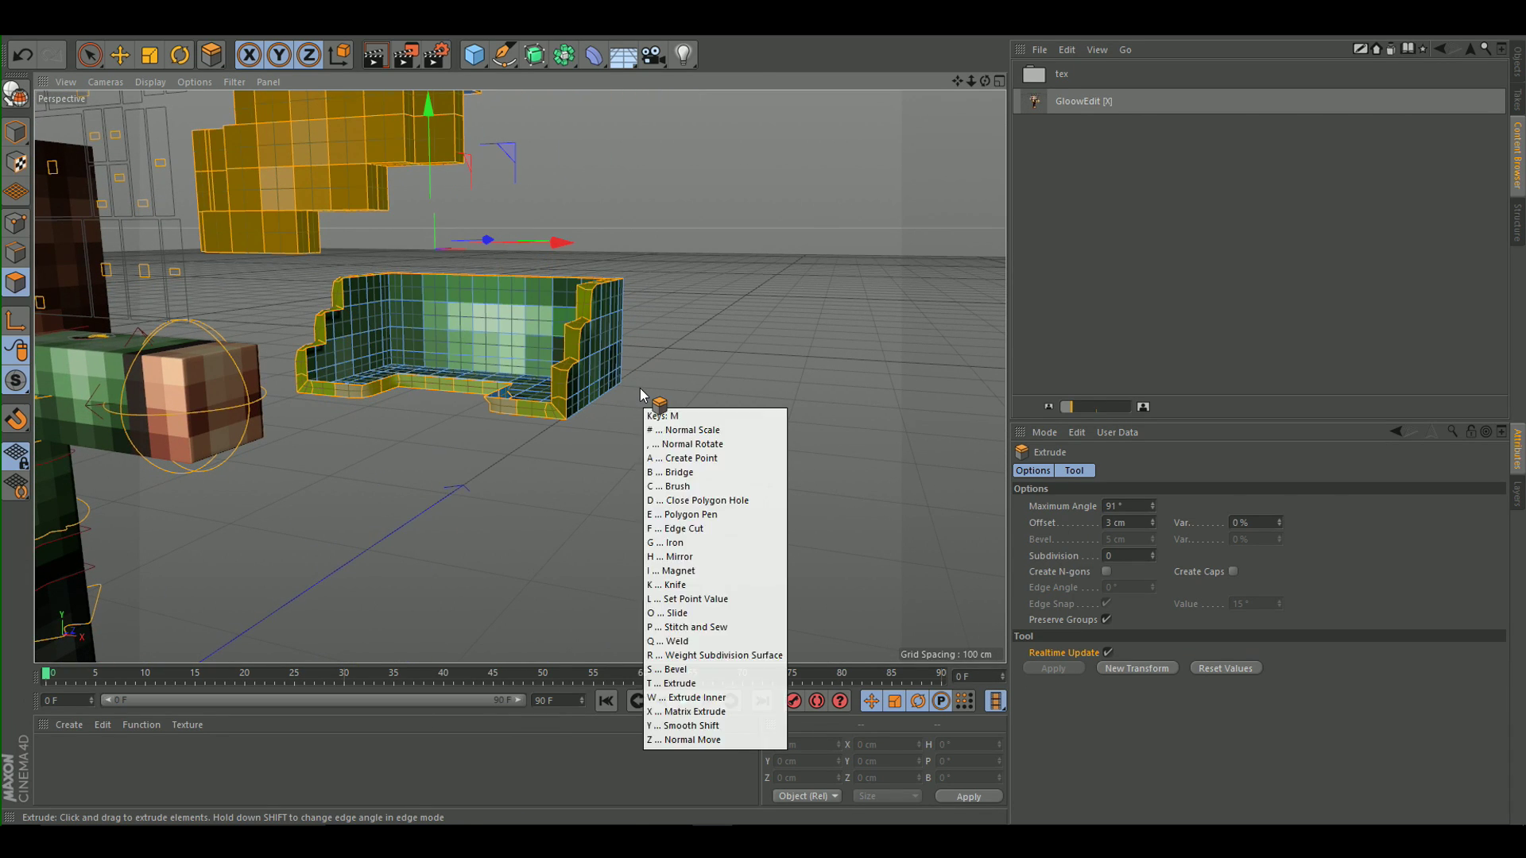
key("r")
left_click(1489, 508)
scroll(409, 264, "down", 5)
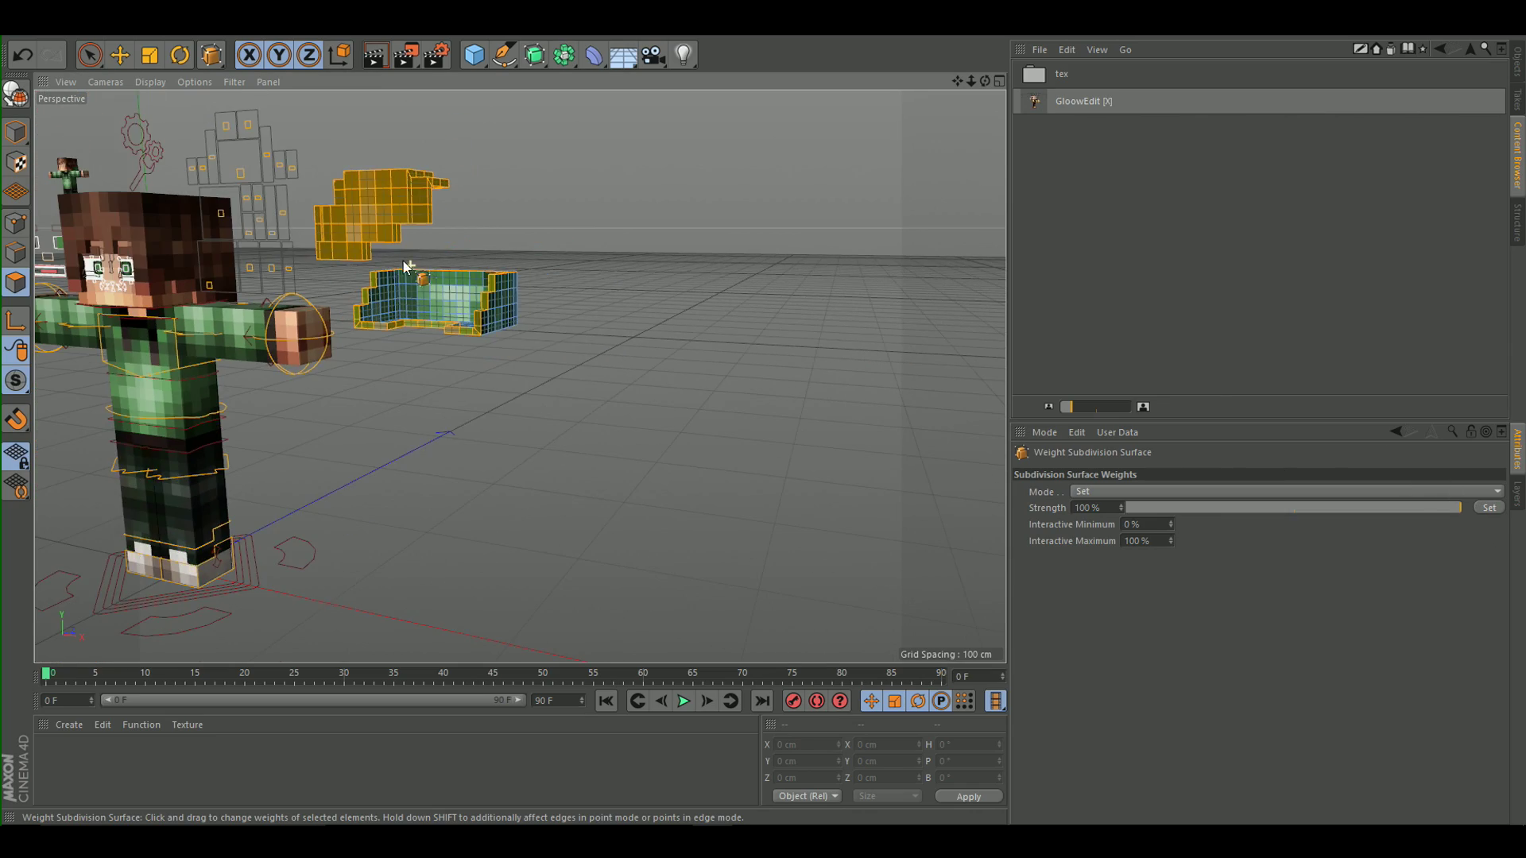
scroll(359, 197, "up", 8)
left_click_drag(333, 177, 713, 231, "alt")
scroll(707, 229, "down", 5)
scroll(613, 219, "up", 3)
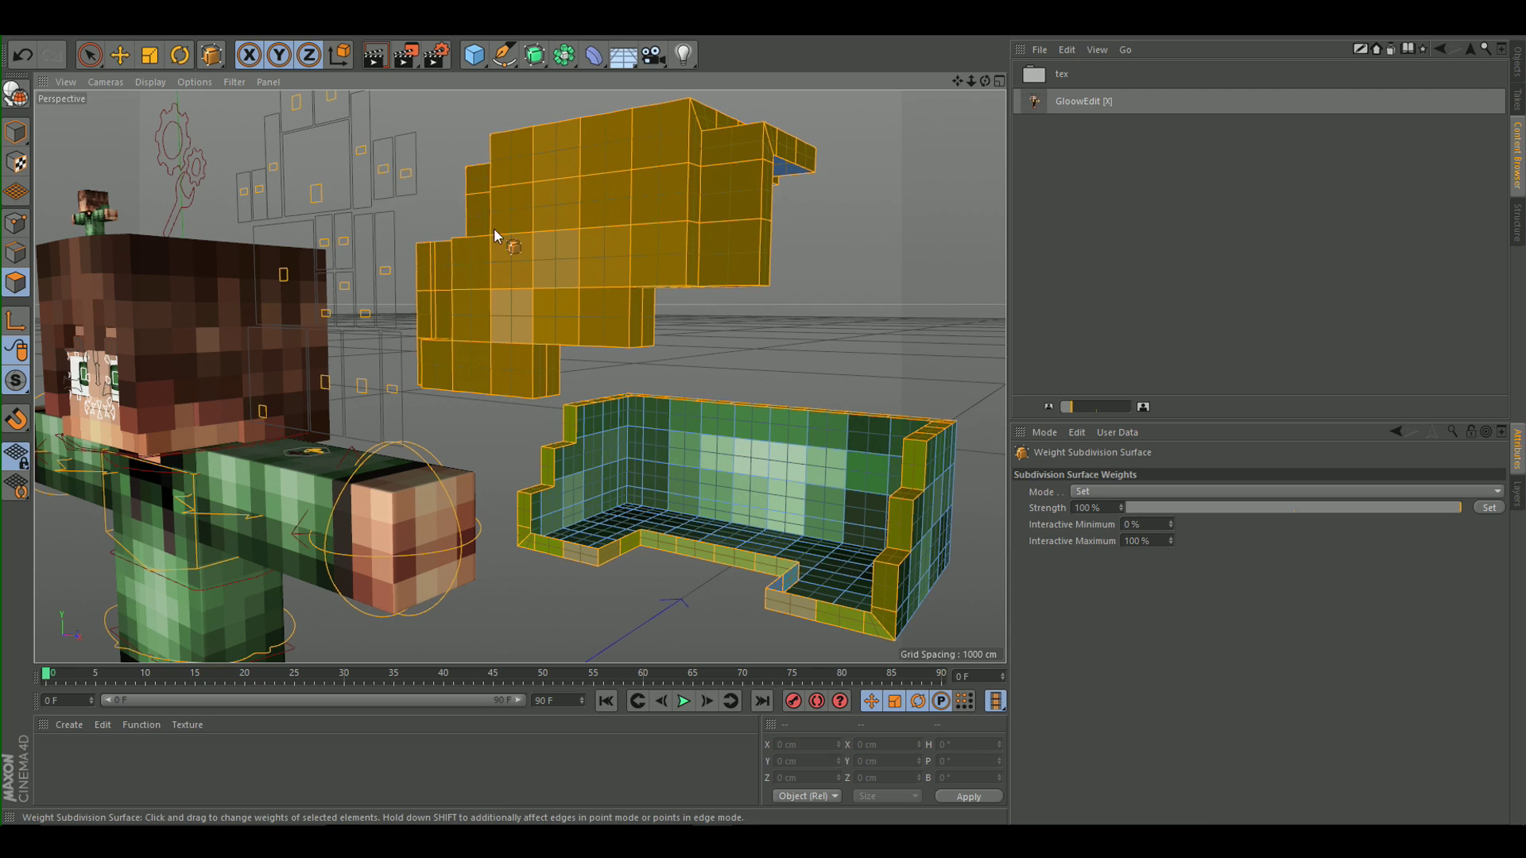
left_click_drag(473, 229, 515, 221, "alt")
key("ctrl+z")
left_click_drag(566, 267, 602, 216, "alt")
Return to whole-object editing, select the gear-shaped options spline and set the head's Second Layer mode to Normal.
left_click(16, 133)
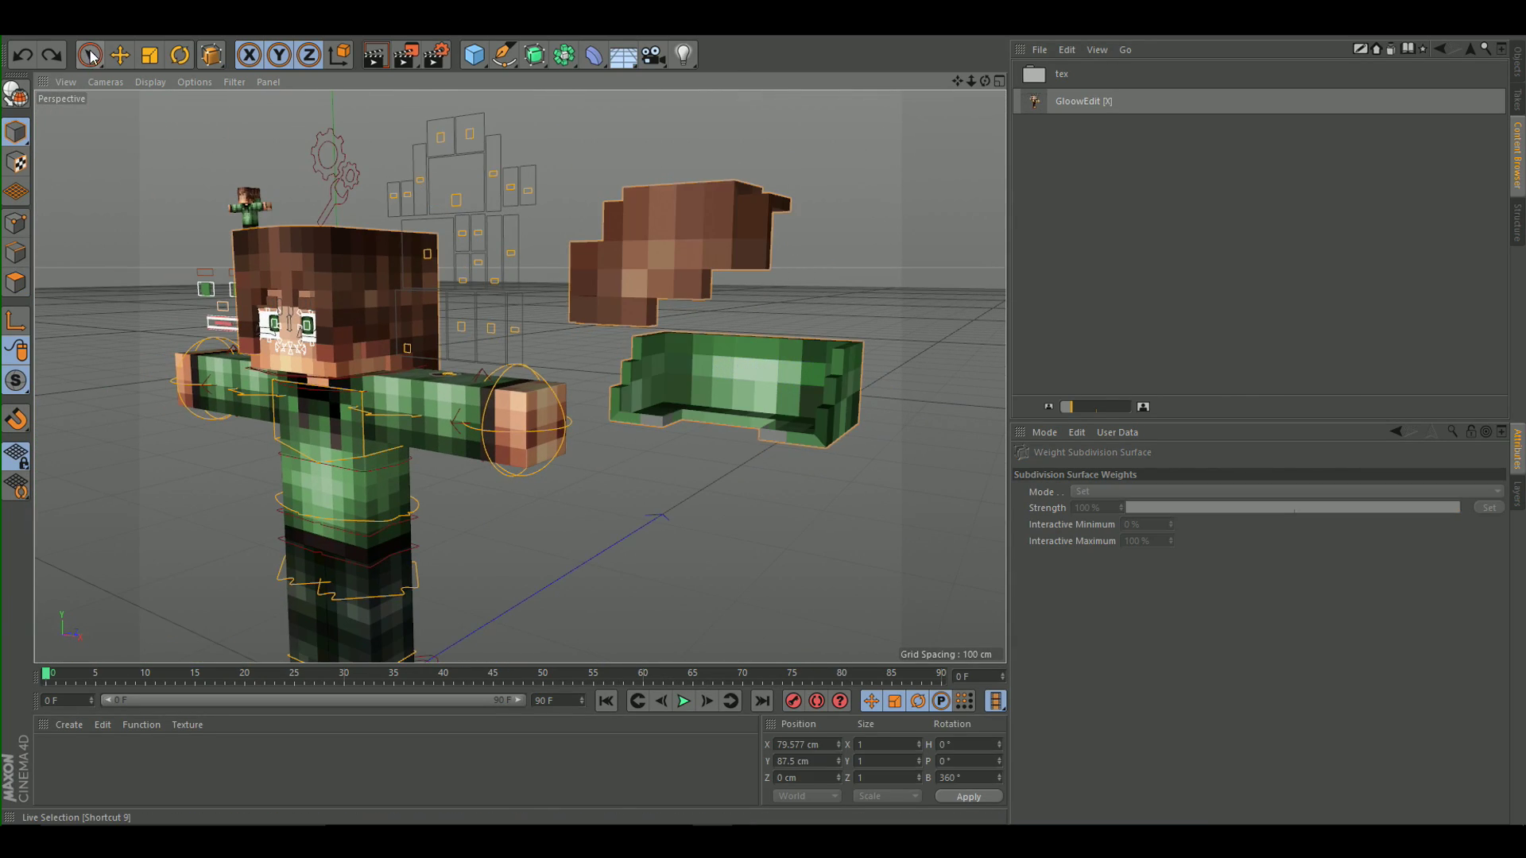
left_click(91, 56)
left_click(343, 151)
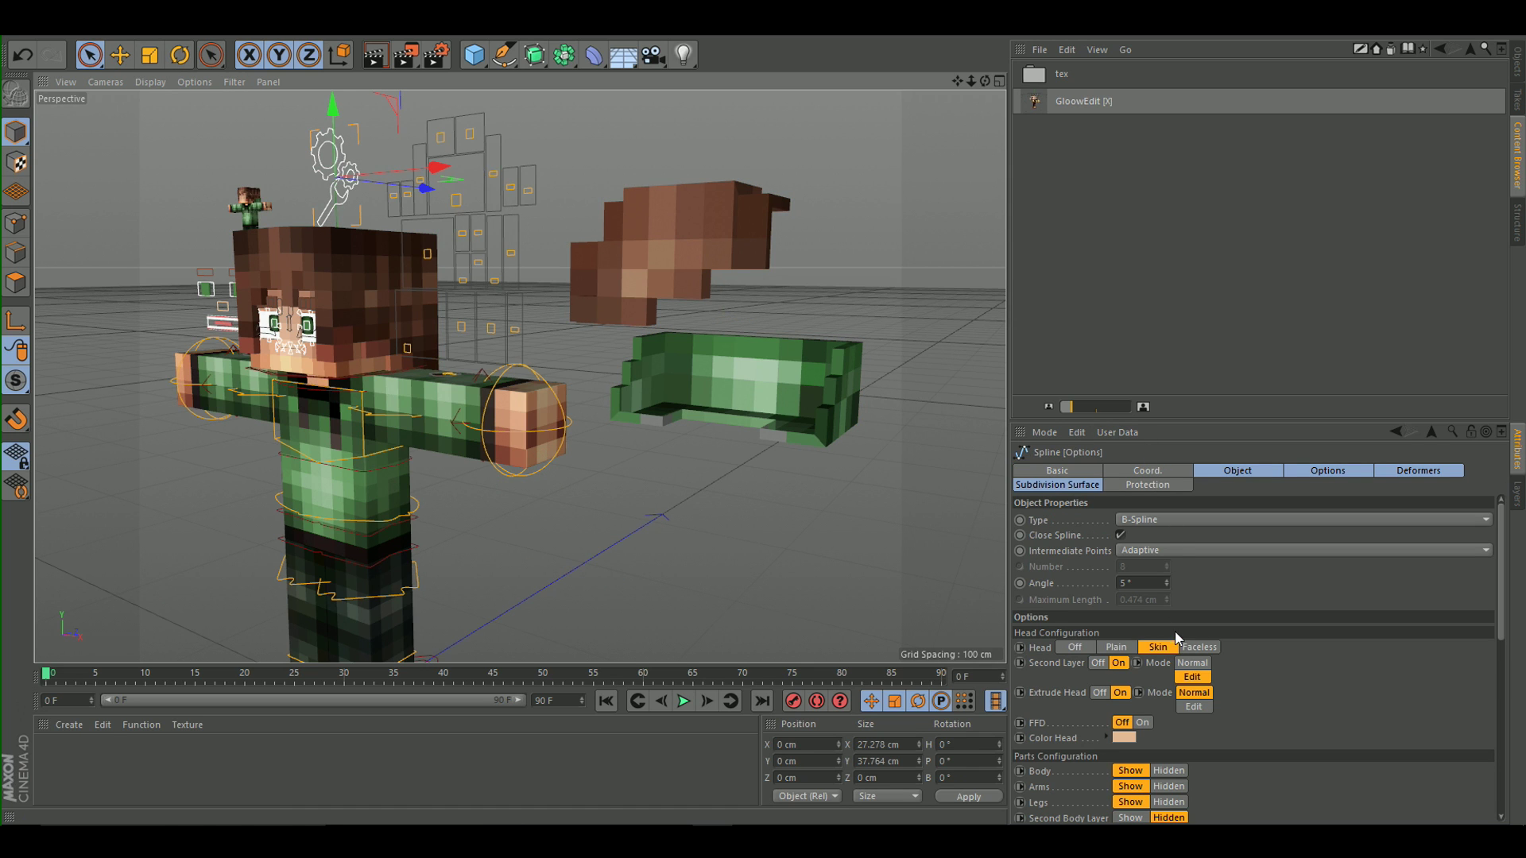
left_click(1188, 665)
right_click_drag(678, 385, 235, 241, "alt")
left_click_drag(235, 241, 434, 283, "alt")
scroll(283, 293, "up", 3)
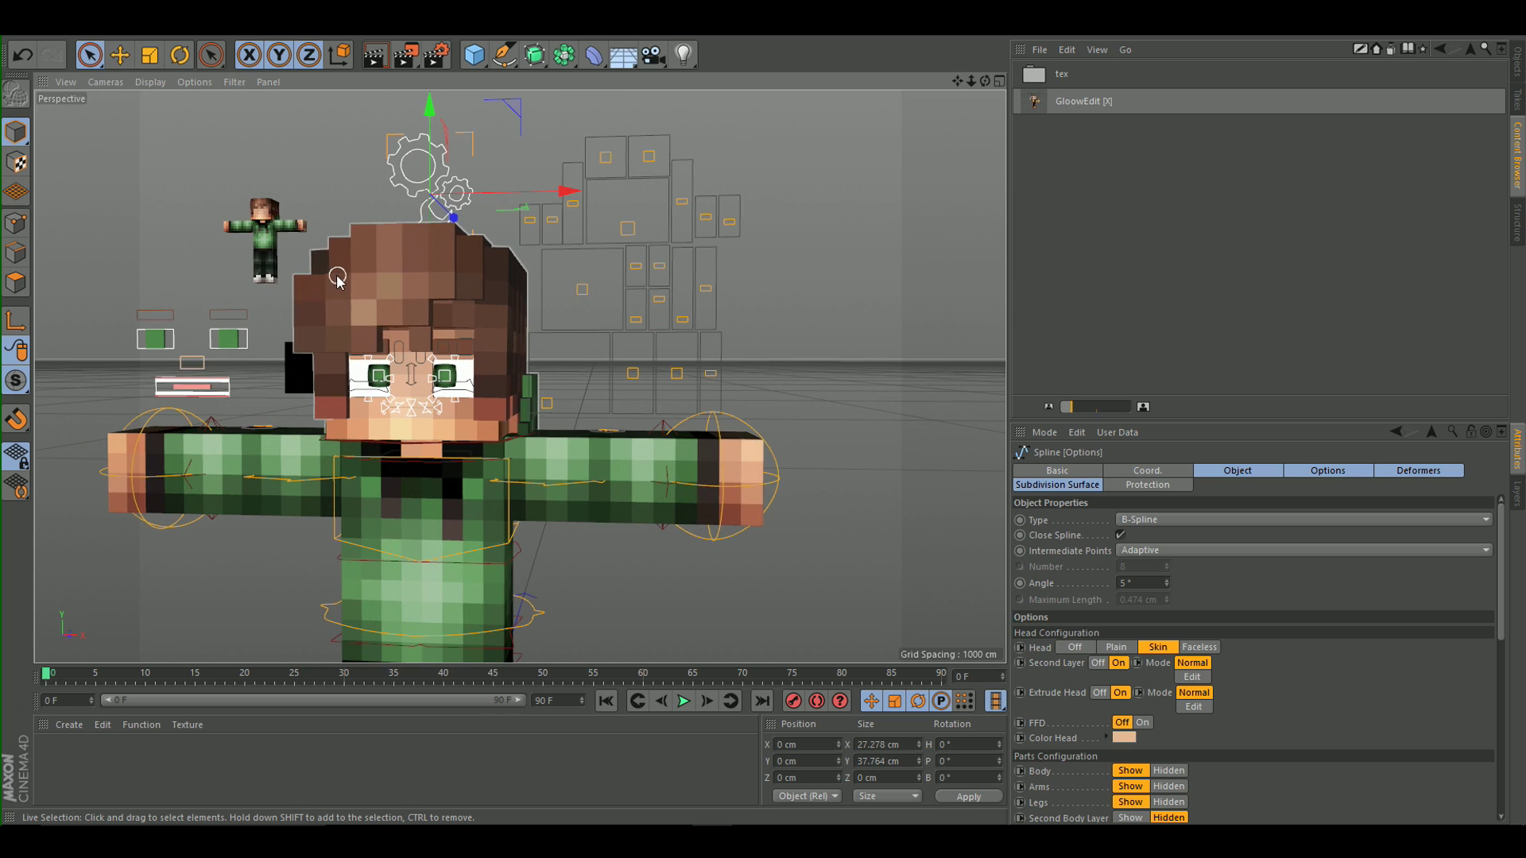
Select all polygons of the head's second layer and activate the Brush for sculpting them.
left_click(337, 276)
left_click(15, 284)
scroll(253, 262, "up", 2)
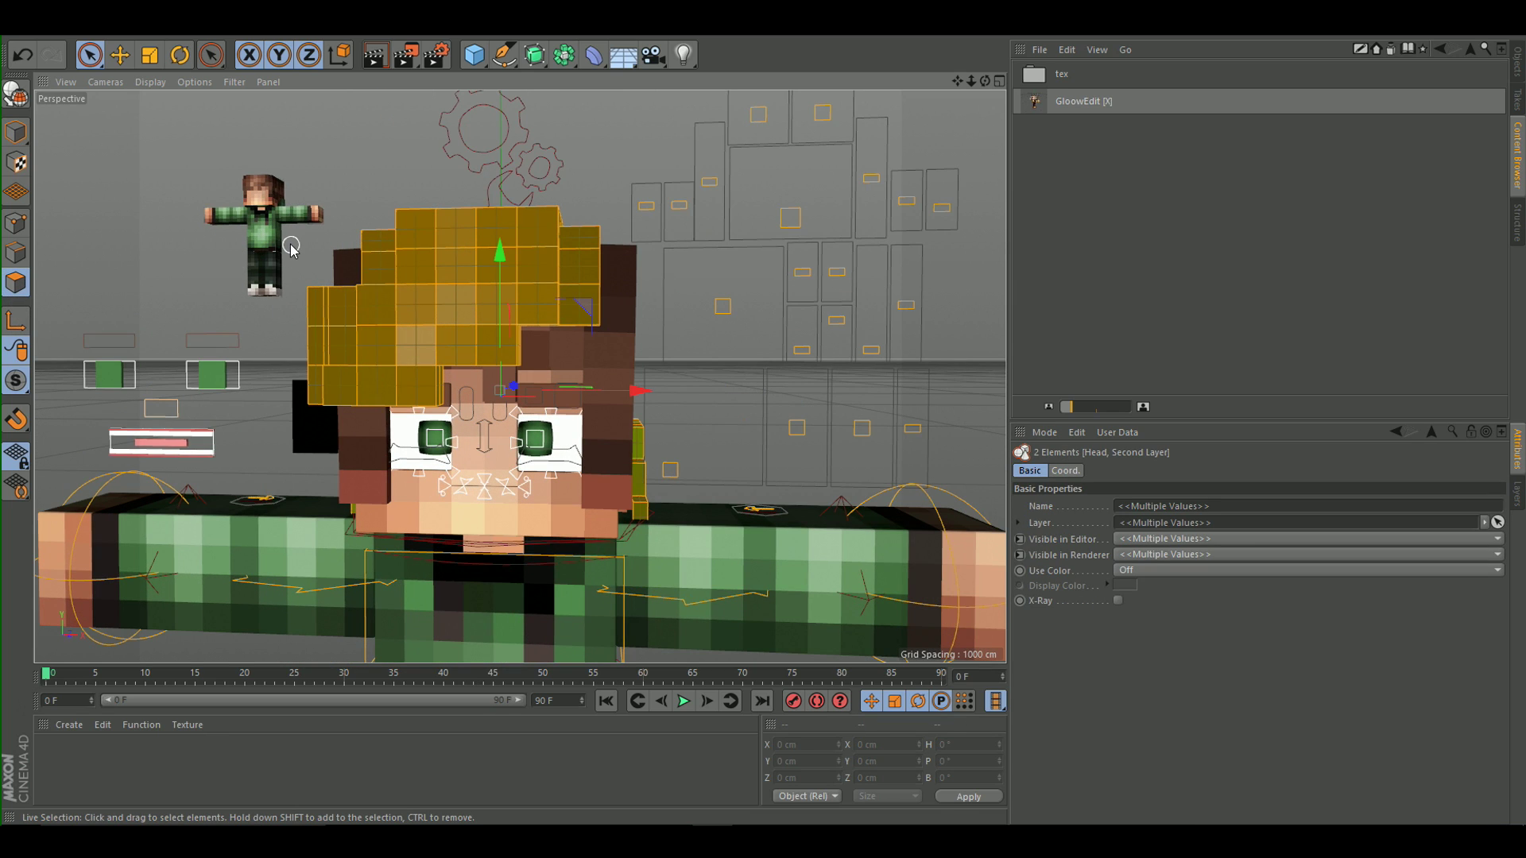
left_click(488, 302)
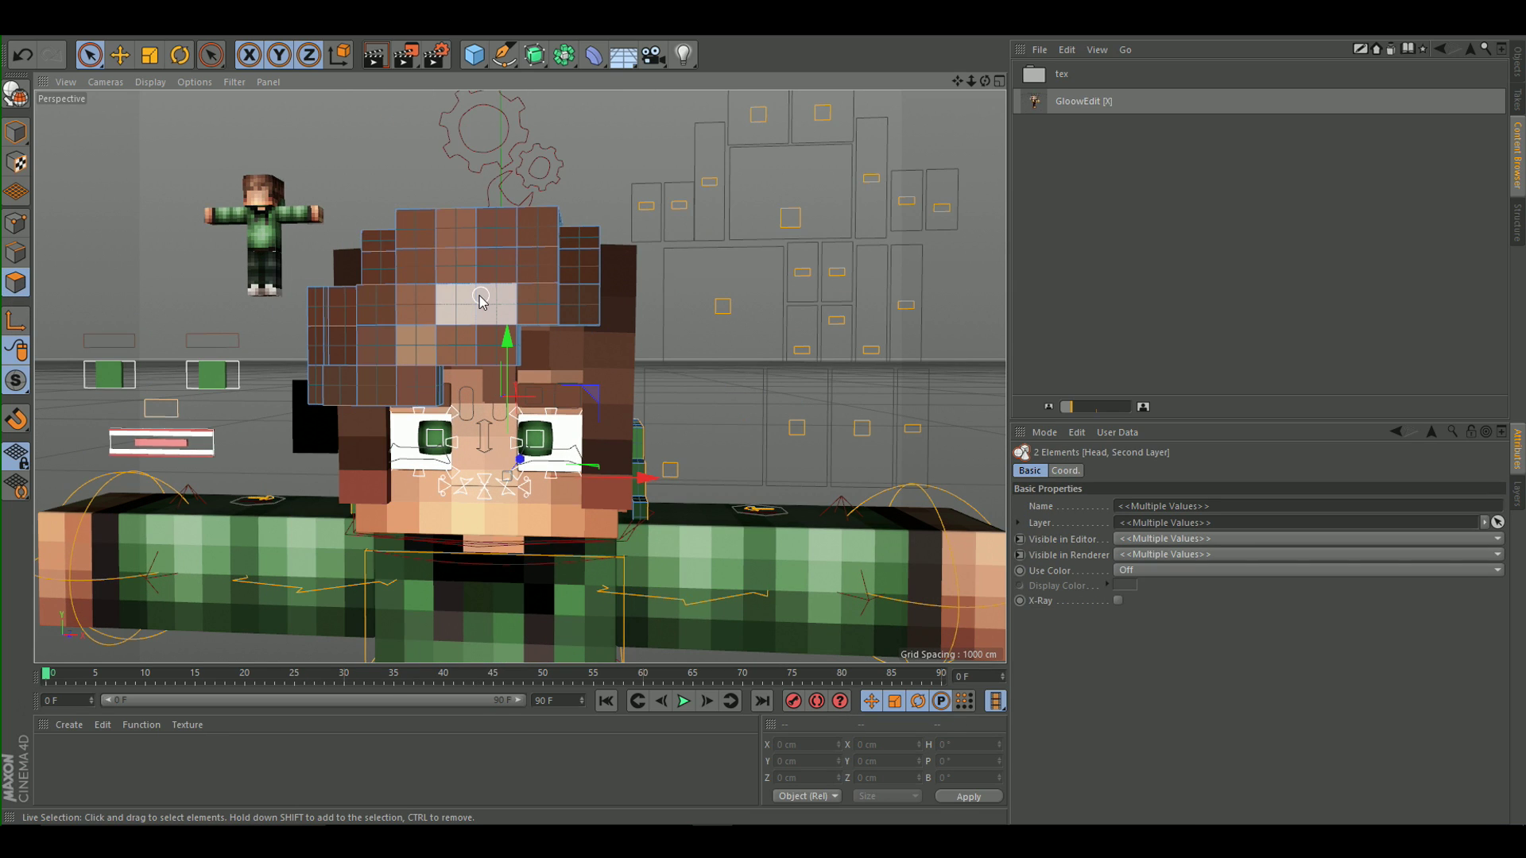
key("ctrl+a")
right_click(445, 278)
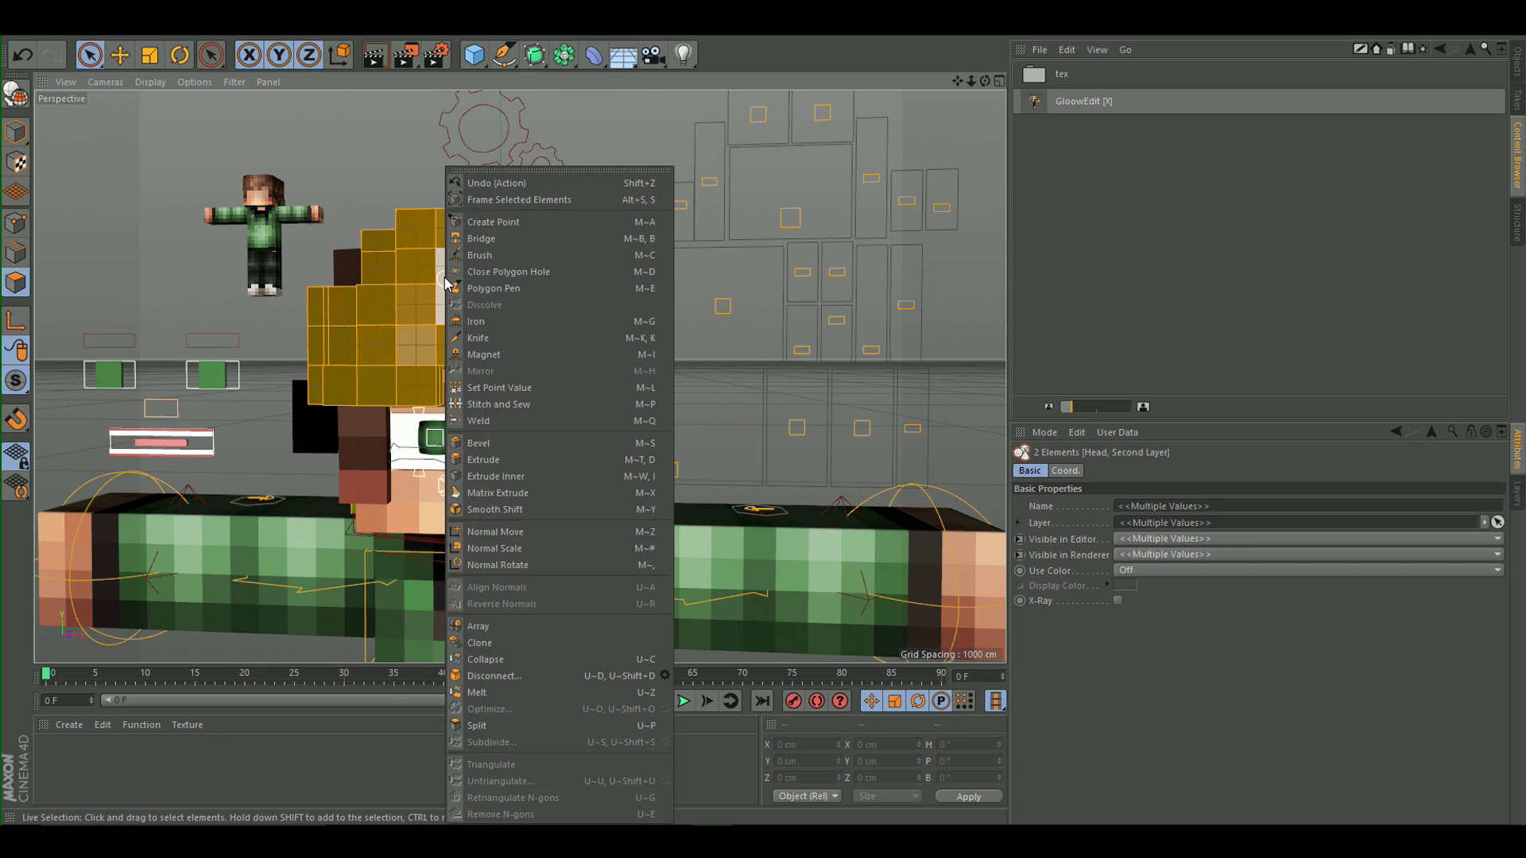
left_click(483, 254)
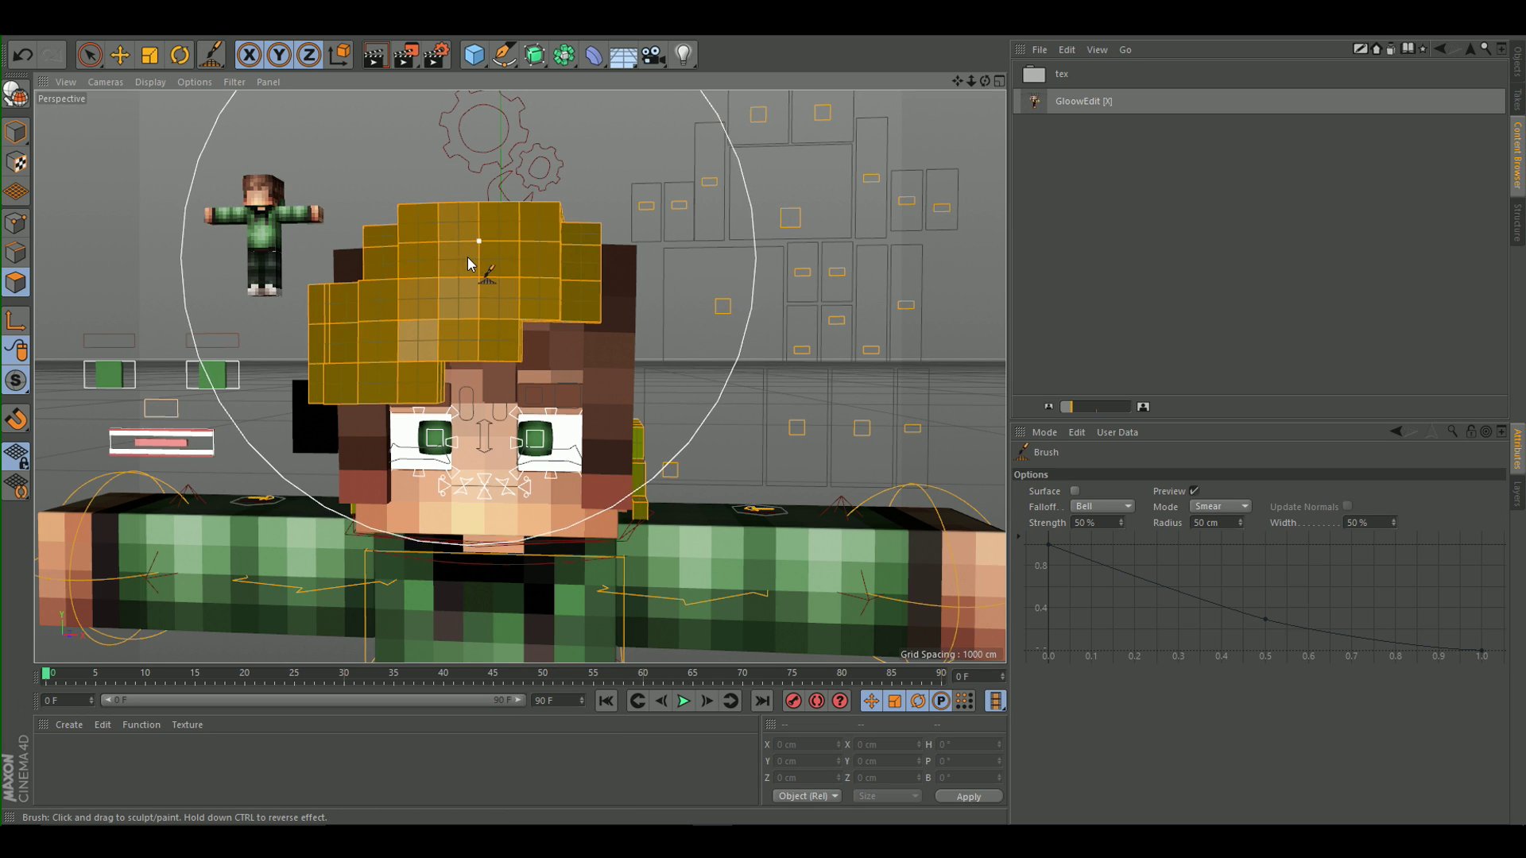
Smear the green collar at the back of the head slightly downward with the Brush, using 50 % strength and a 50 cm radius.
scroll(469, 267, "down", 5)
scroll(587, 281, "up", 5)
mouse_move(518, 261)
left_mouse_down("alt")
mouse_move(454, 331)
mouse_move(87, 316)
left_mouse_up("alt")
left_click_drag(720, 416, 724, 441)
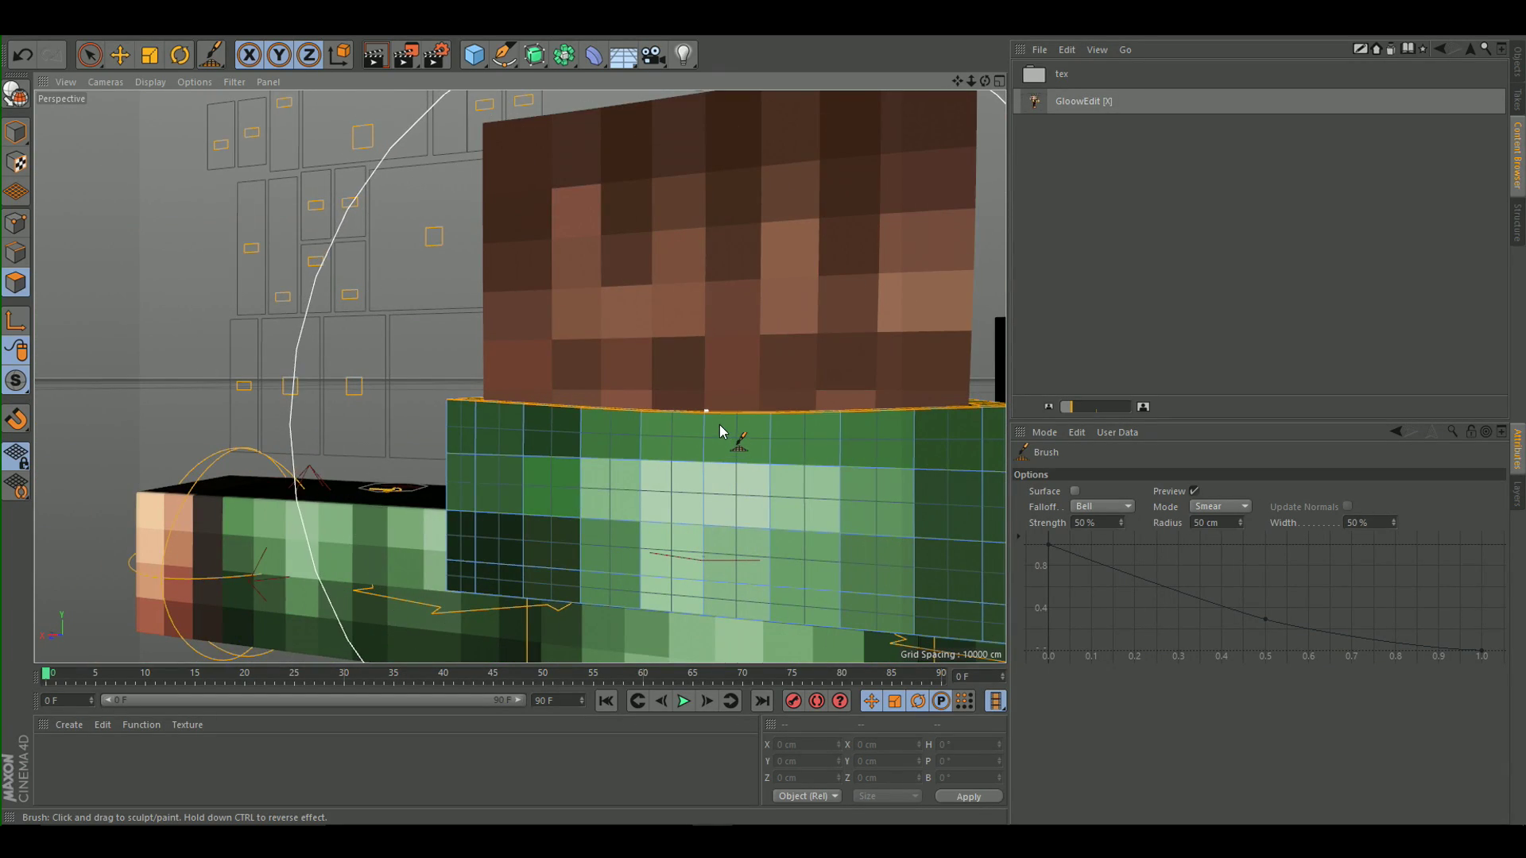
scroll(663, 347, "down", 5)
left_click_drag(663, 347, 1056, 385, "alt")
scroll(332, 355, "down", 4)
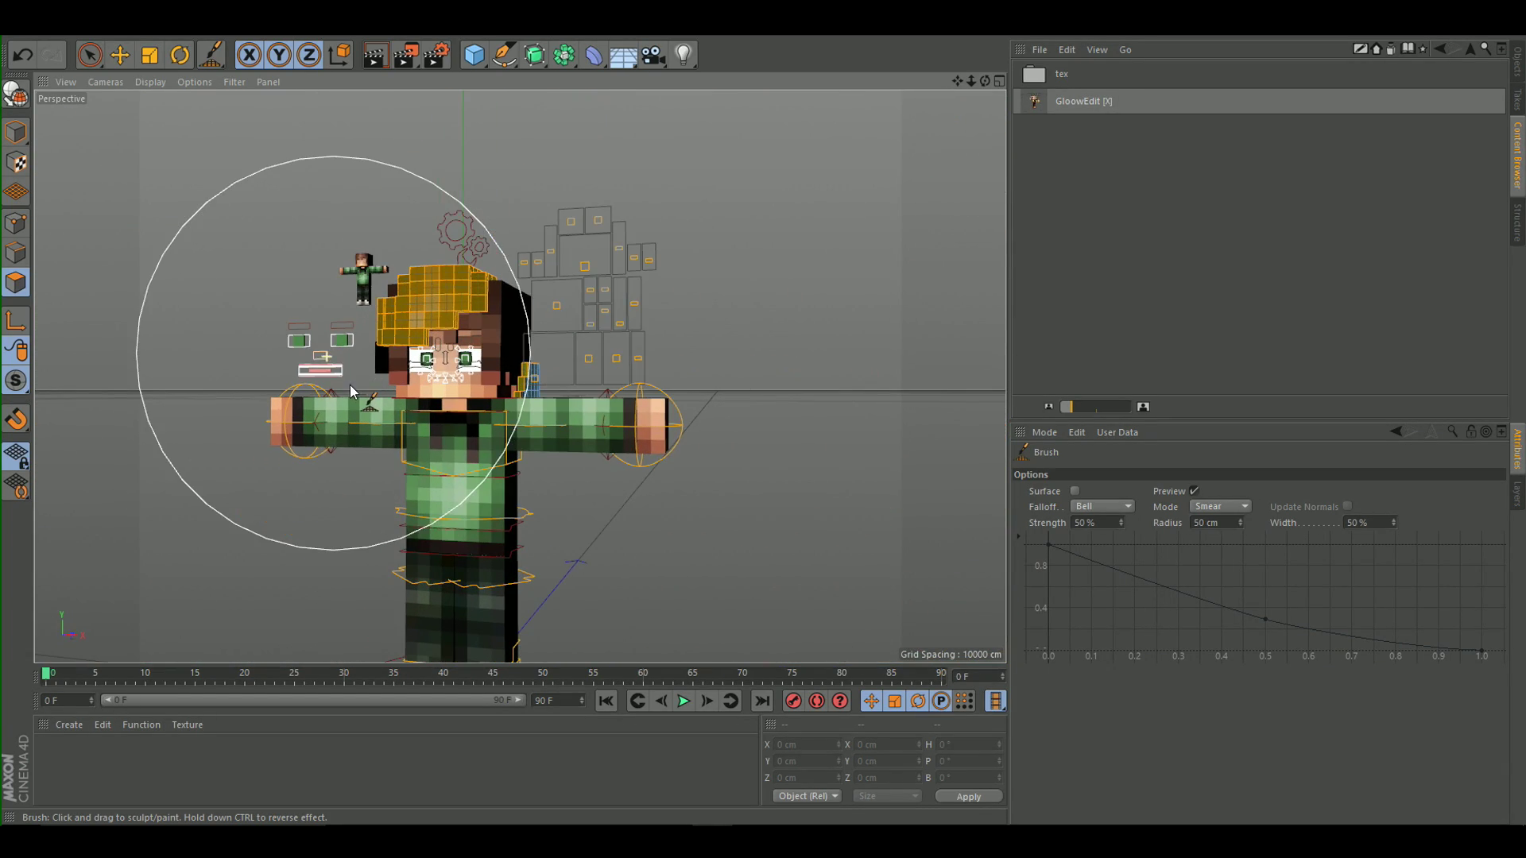
left_click_drag(350, 385, 587, 306, "alt")
scroll(584, 305, "down", 5)
scroll(498, 394, "up", 5)
left_click_drag(530, 365, 588, 372, "alt")
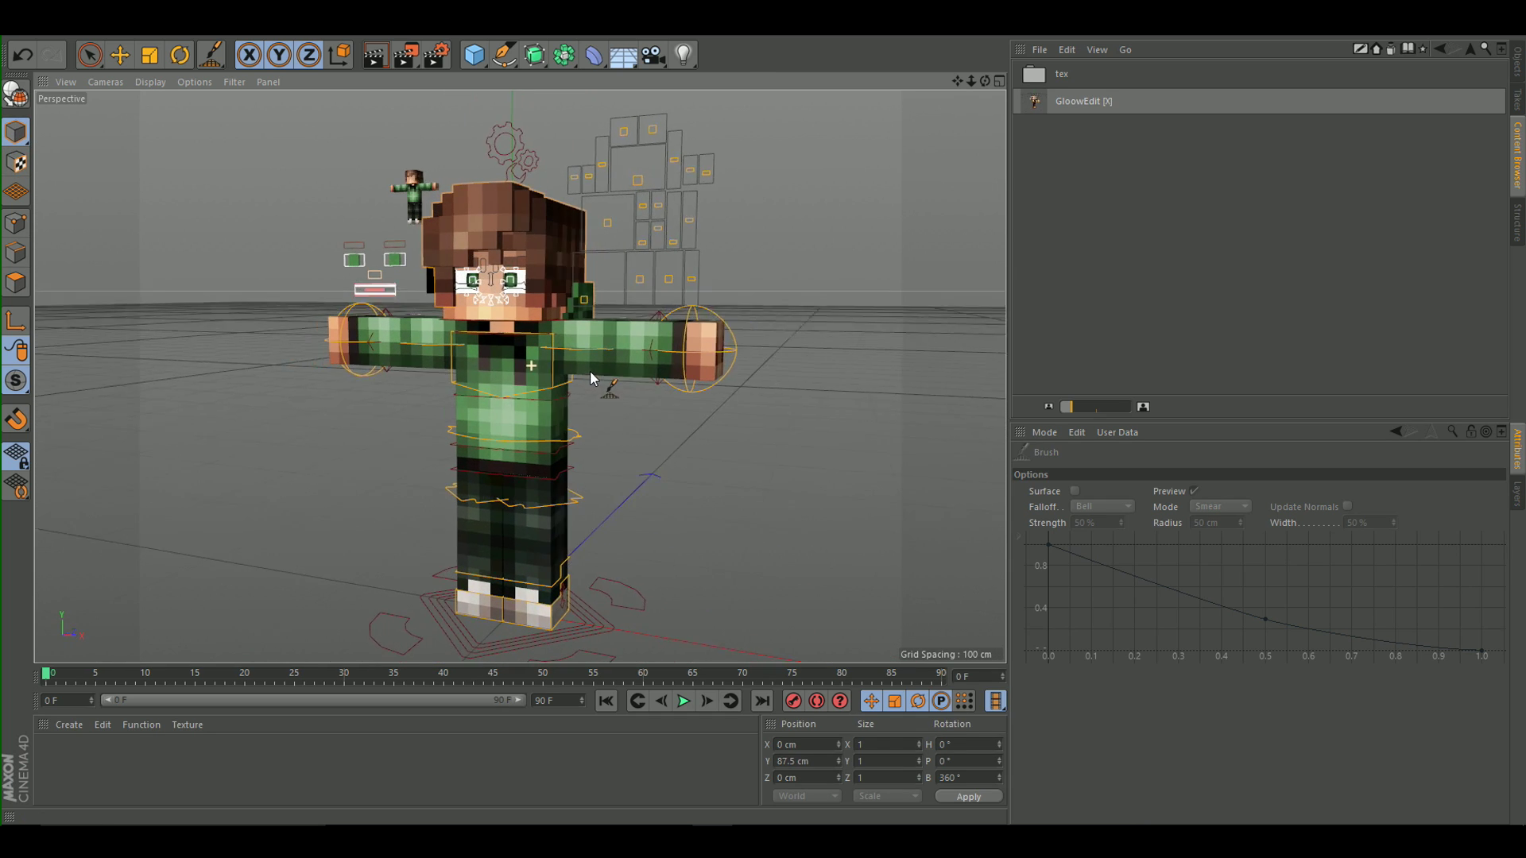
Loop-select the right arm's green sleeve polygons including the black cuff, and activate Extrude on them.
left_click(90, 62)
left_click(337, 314)
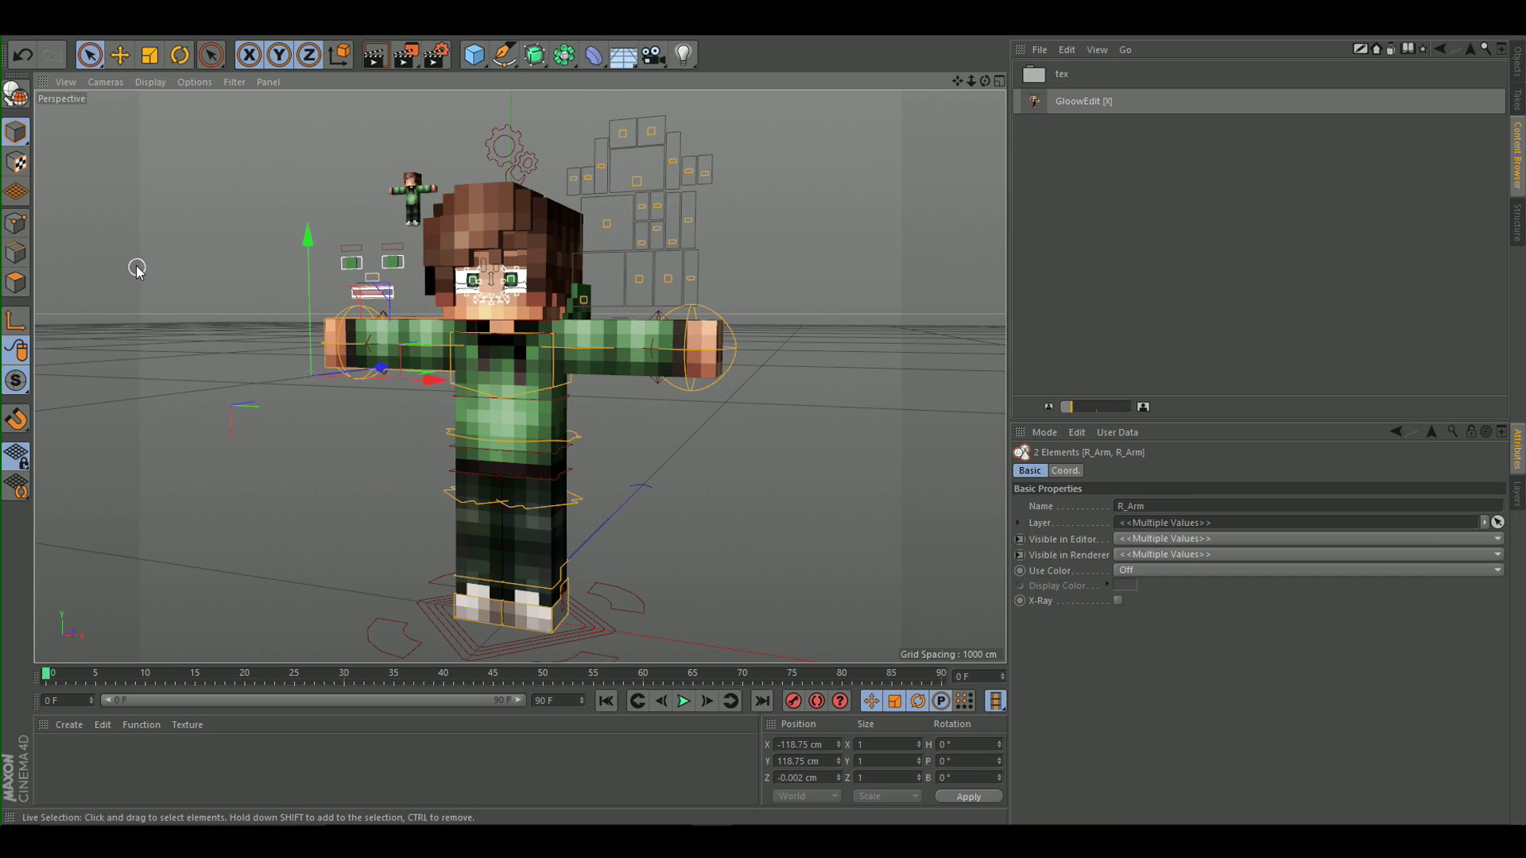
scroll(136, 265, "up", 2)
left_click(15, 287)
scroll(507, 365, "up", 6)
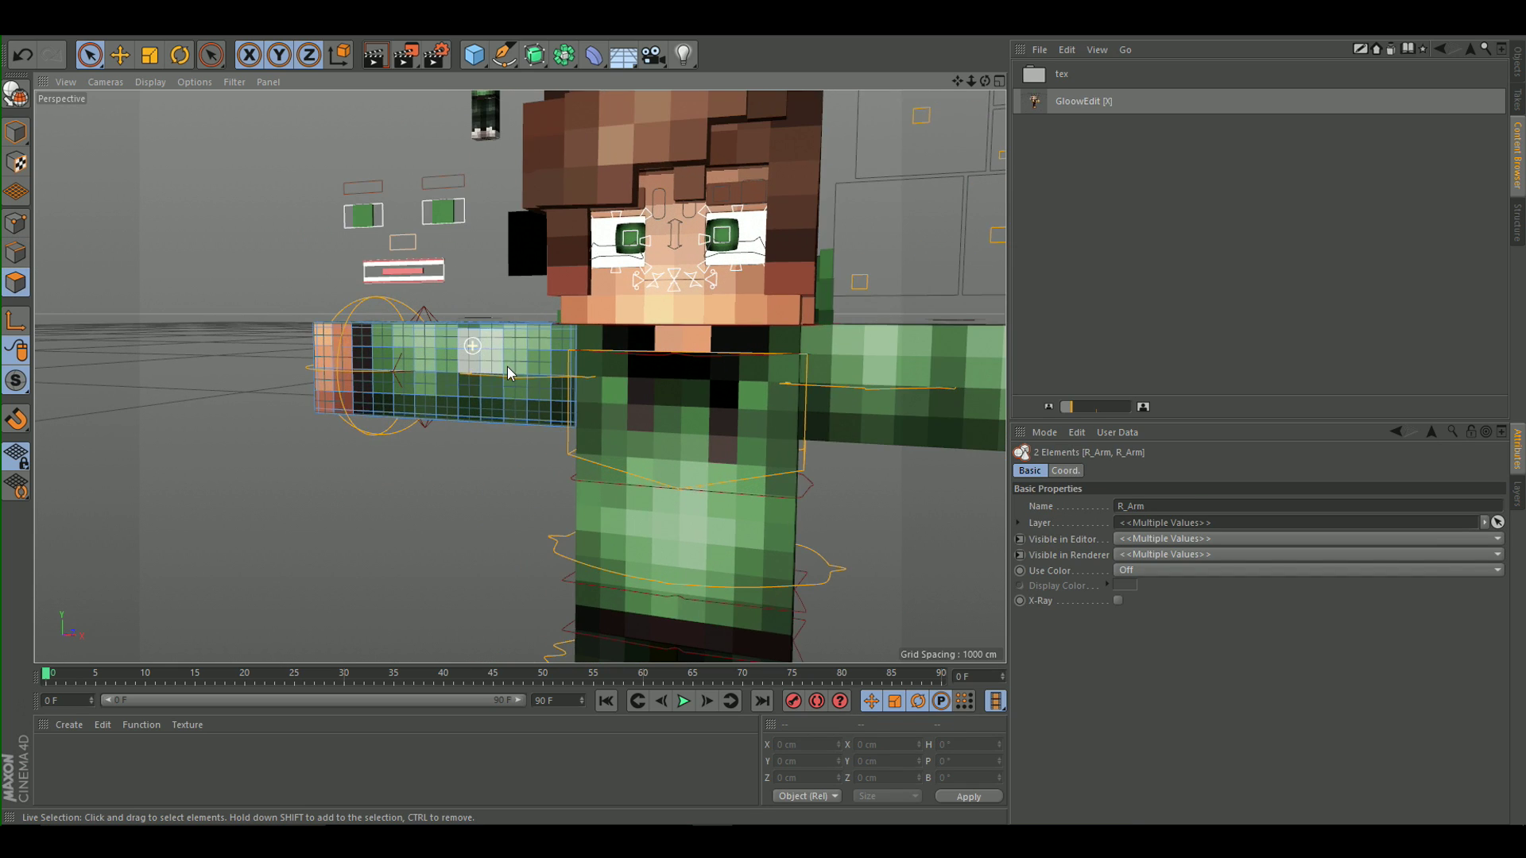
key("u")
key("l")
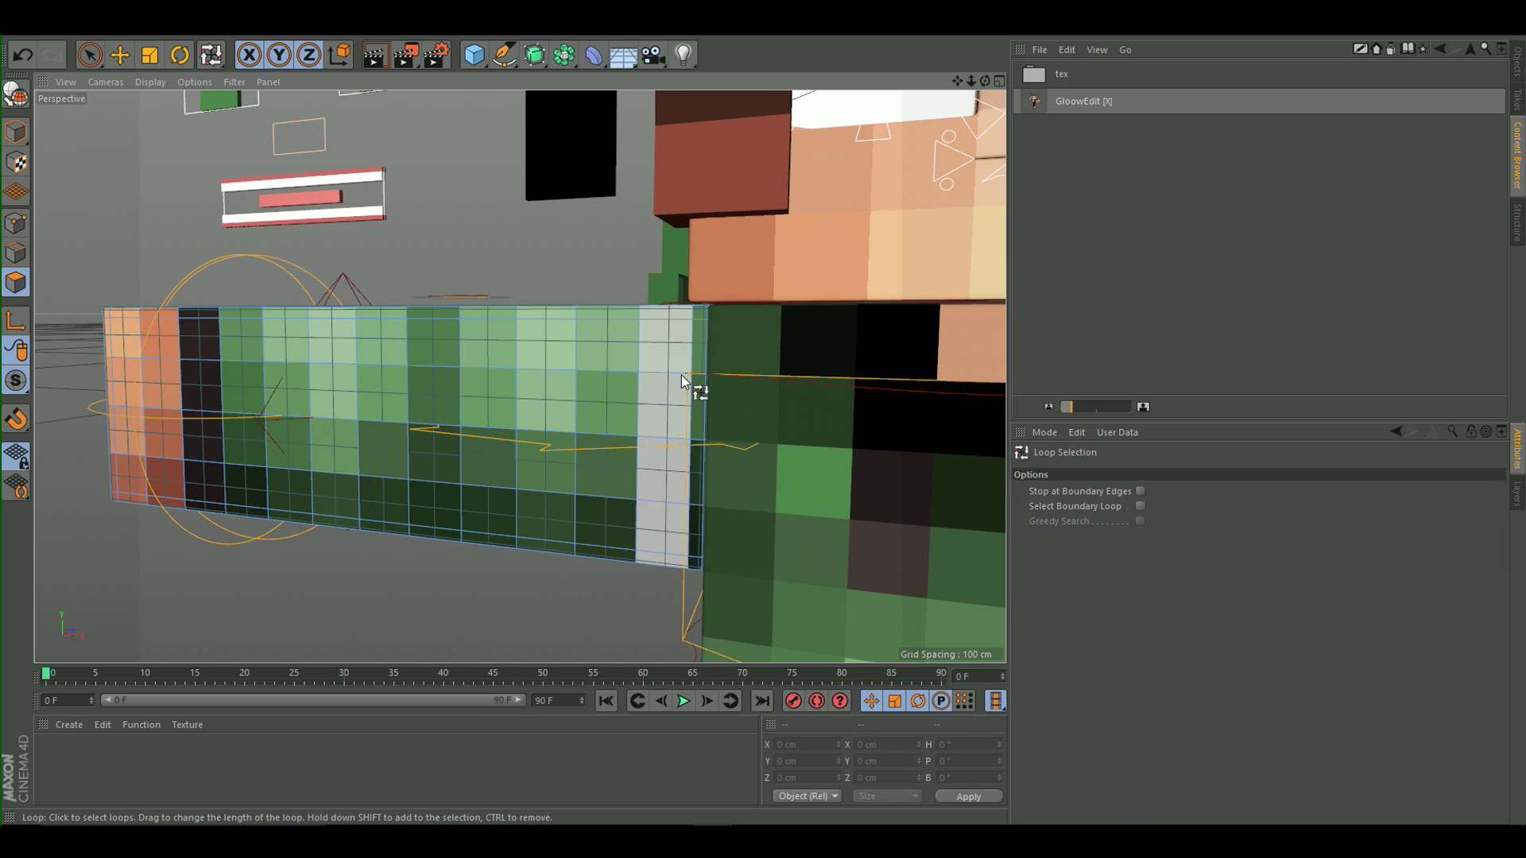
left_click_drag(674, 377, 446, 342)
left_click(250, 363, "shift")
left_click(208, 365, "shift")
scroll(331, 347, "down", 2)
key("d")
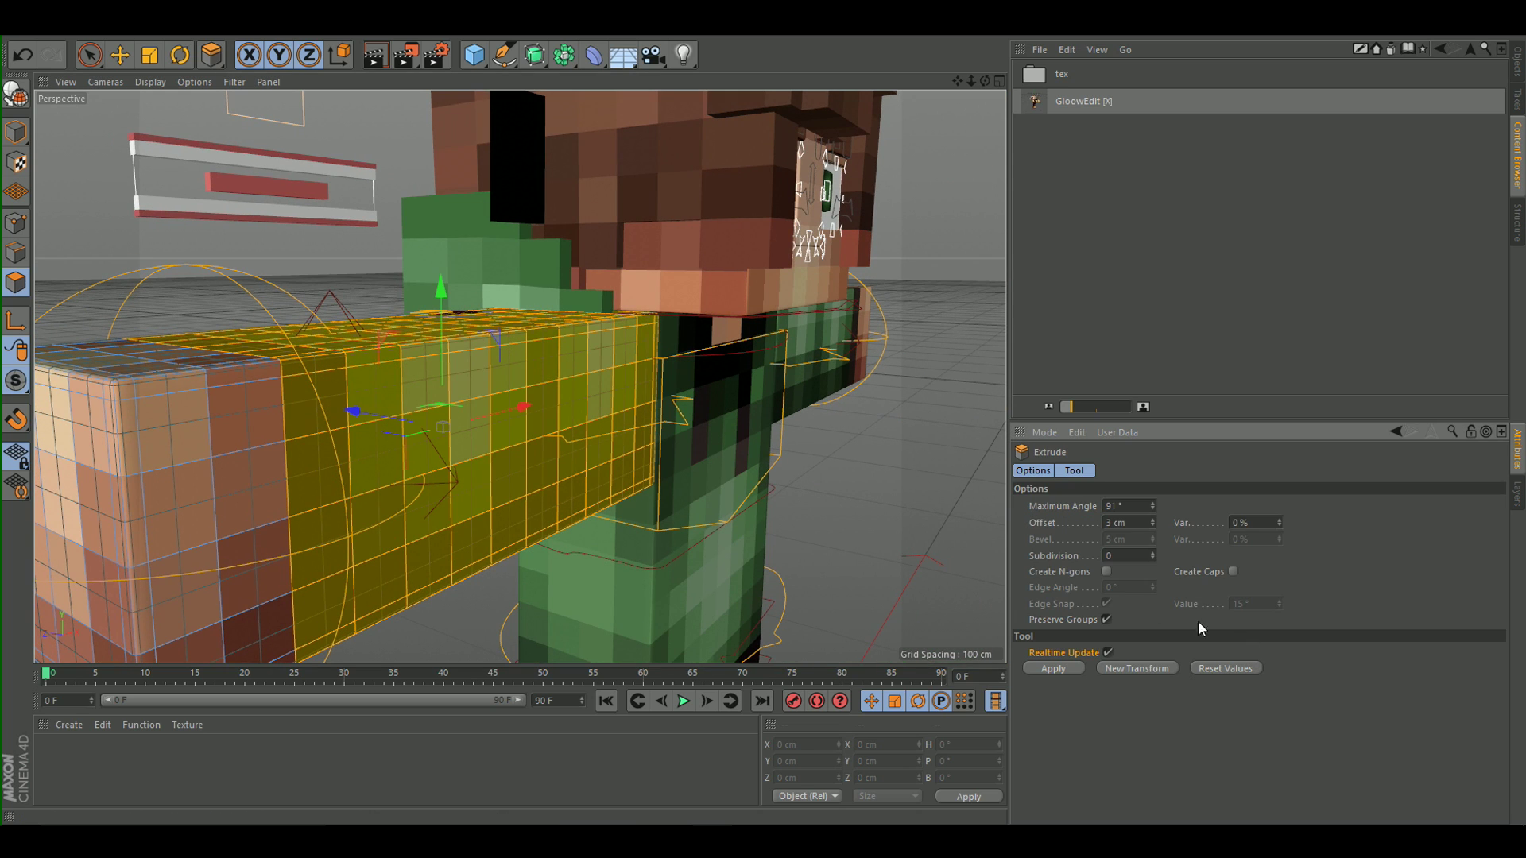
left_click_drag(1141, 525, 1060, 527)
key("Return")
key("Delete")
key("ctrl+z")
scroll(310, 382, "down", 2)
scroll(304, 402, "up", 2)
key("ctrl+z")
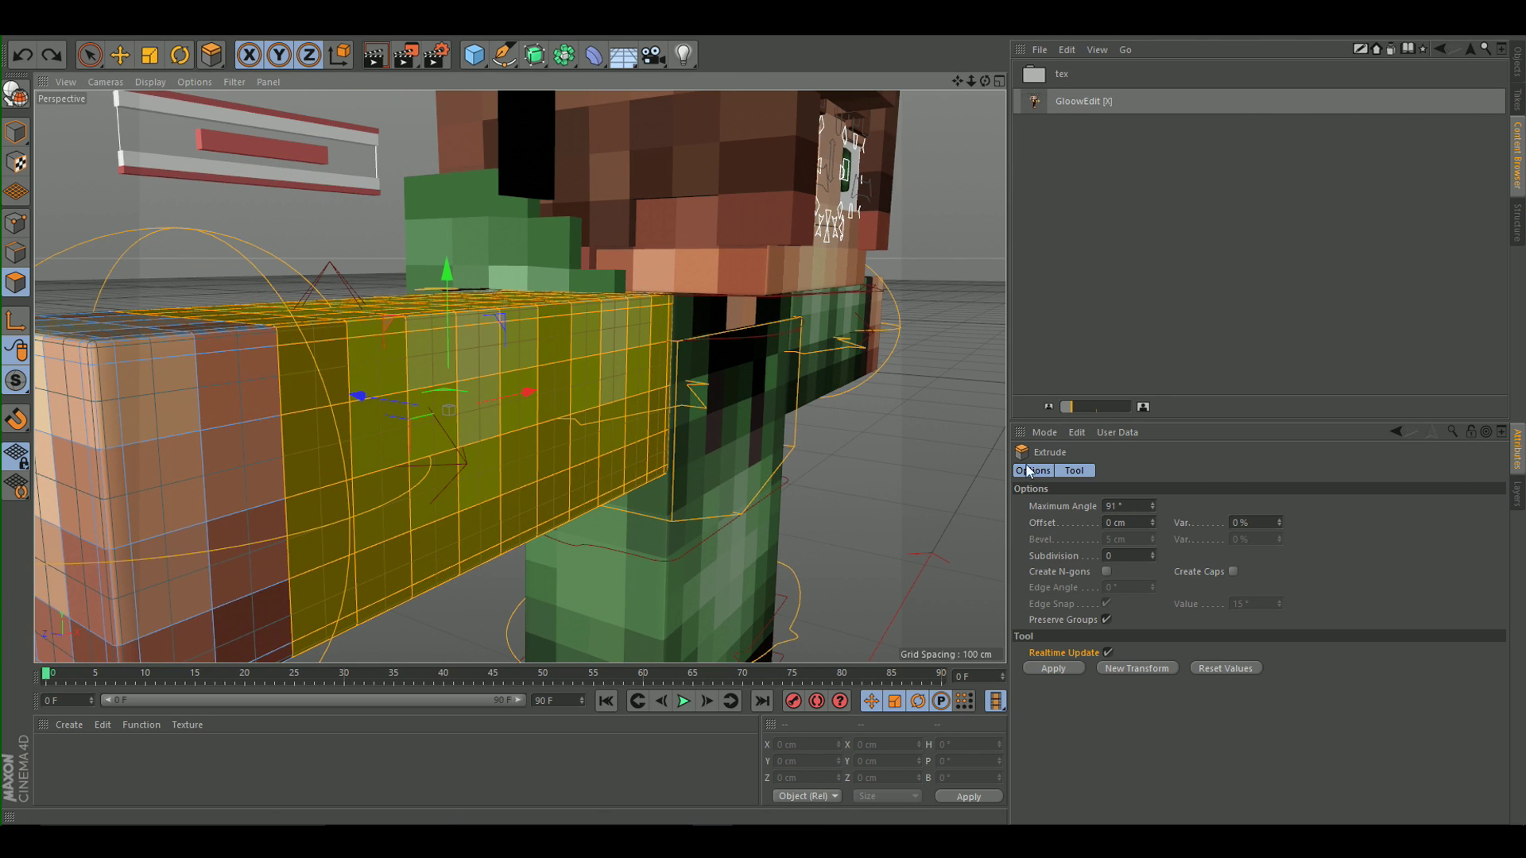
Extrude the selected right sleeve polygons by 1 cm.
left_click(1122, 521)
key("super+space")
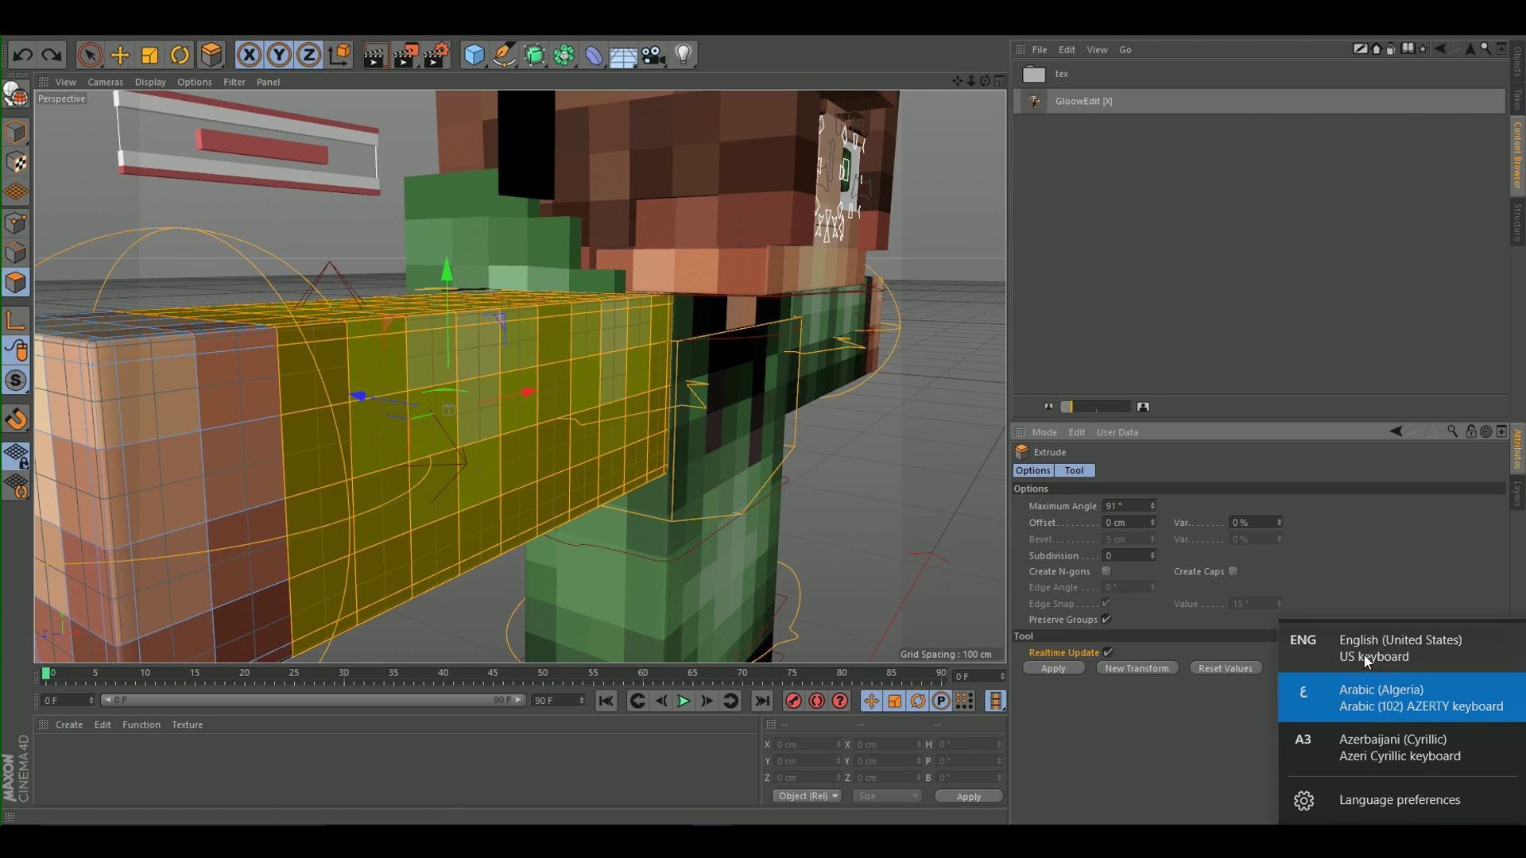
type("1")
key("Return")
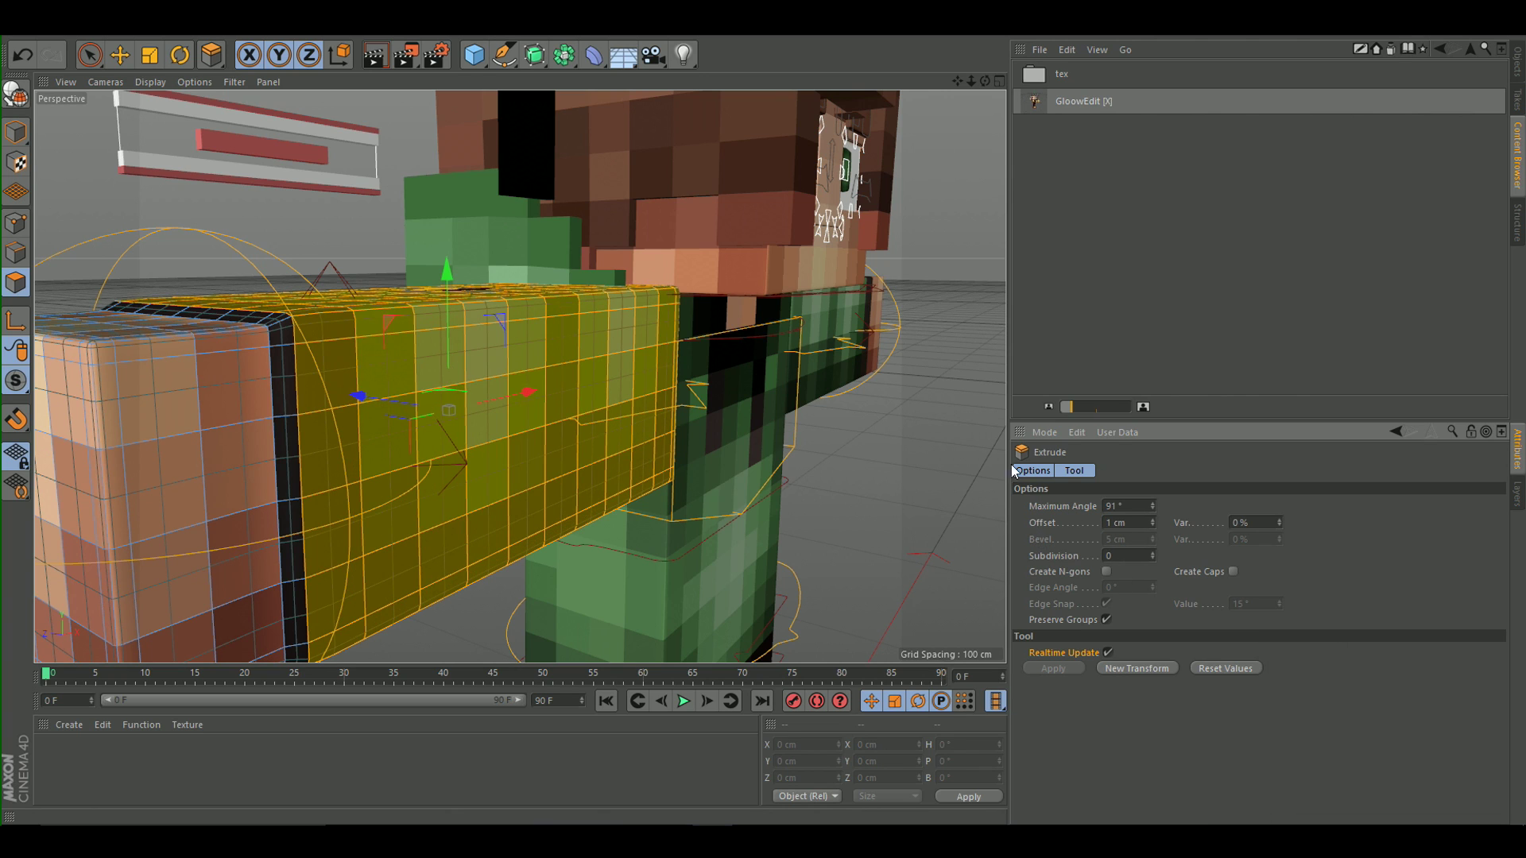
Loop-select the narrow black rim at the hand end of the right sleeve and extrude it by 1 cm.
scroll(313, 422, "down", 2)
key("u")
key("l")
scroll(239, 450, "up", 2)
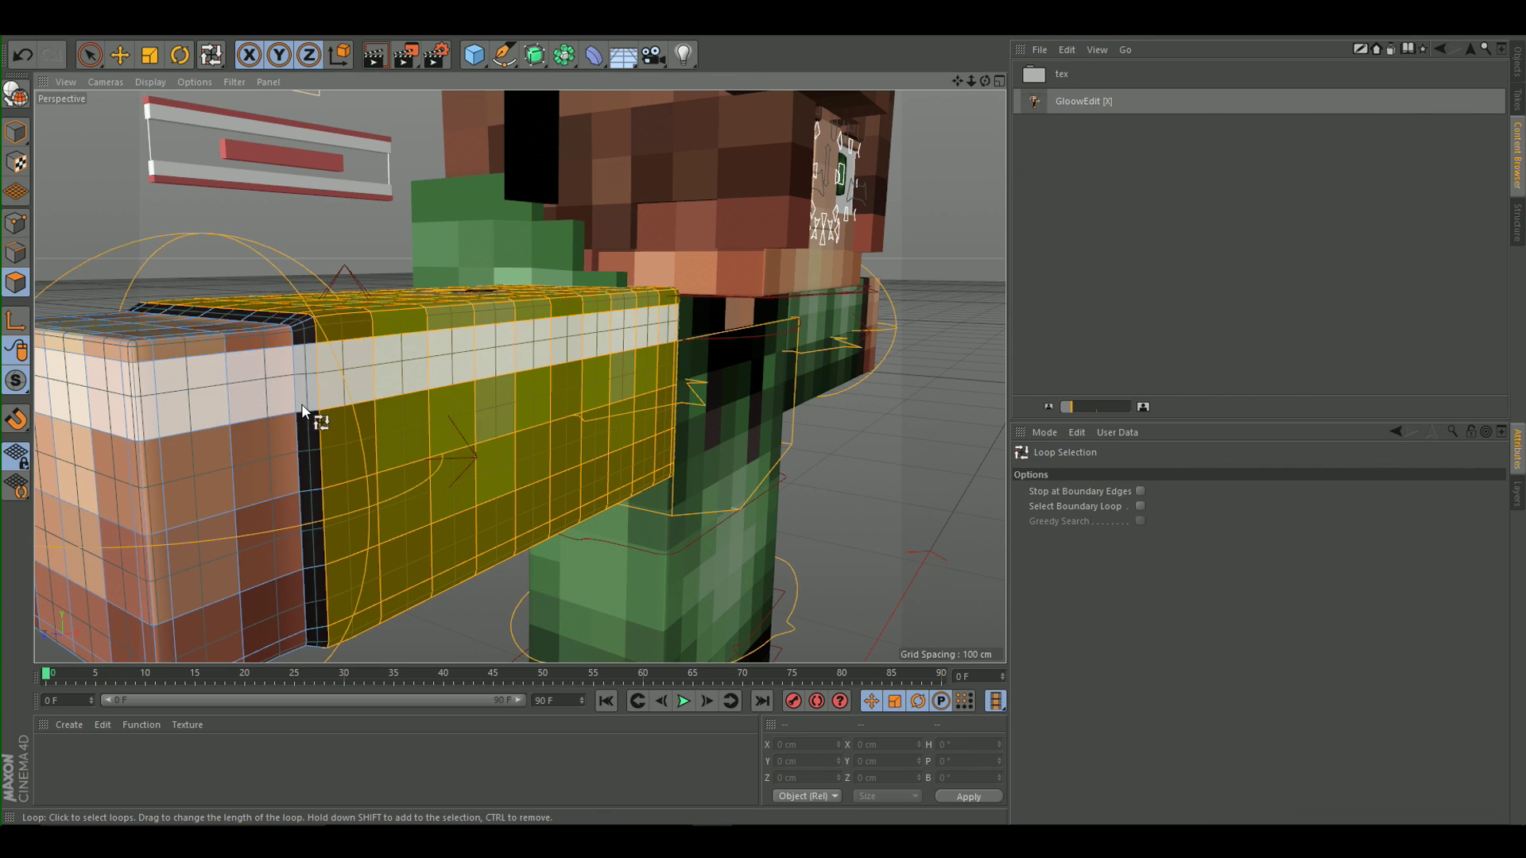
left_click(307, 413)
key("d")
left_click(1053, 669)
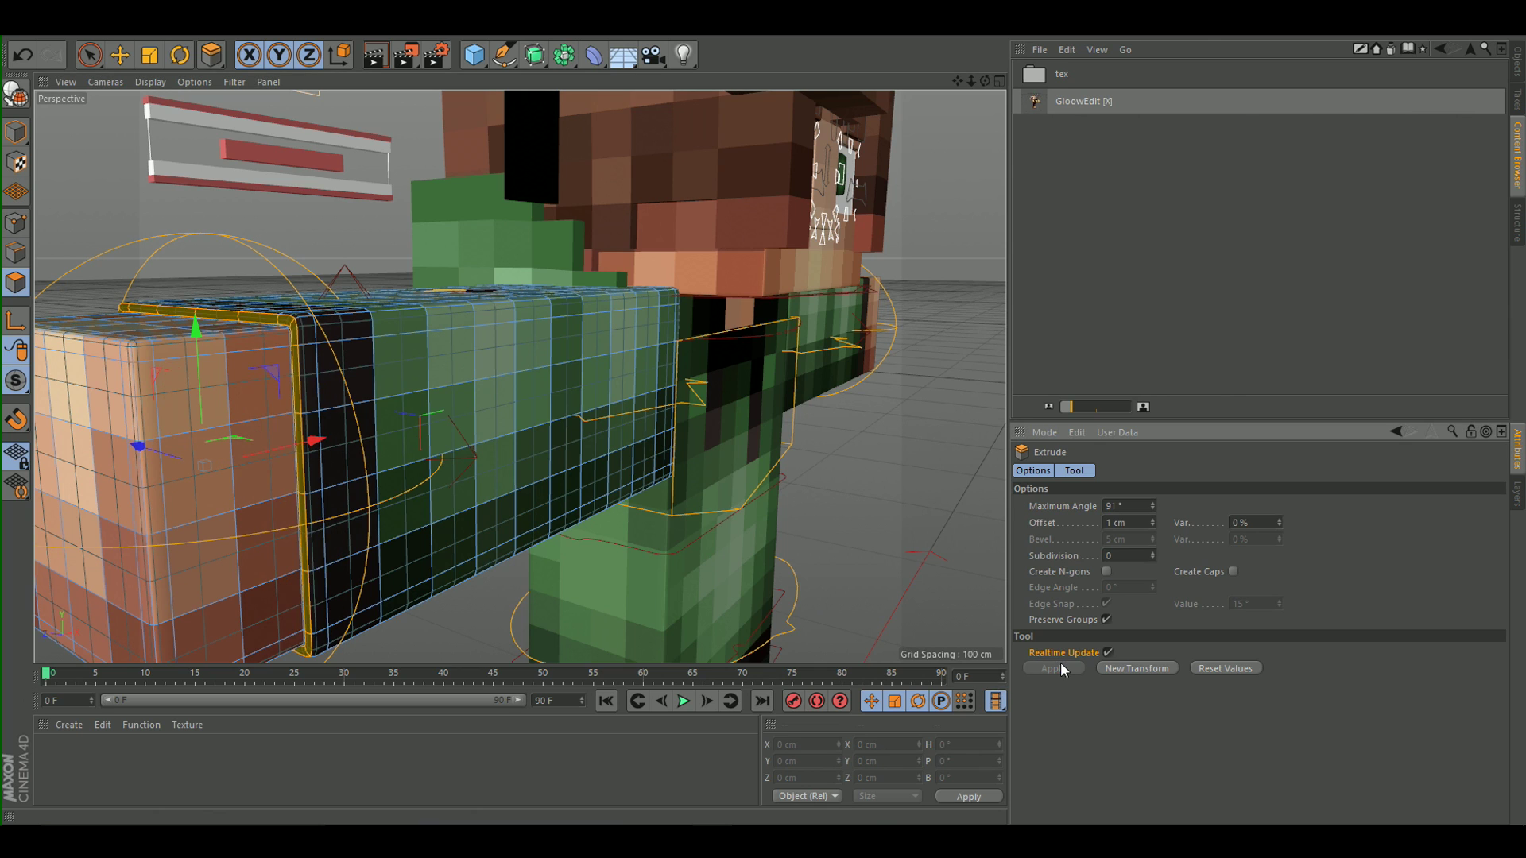
Loop-select the black cuff around the right sleeve and extrude it outward by 1 cm.
key("u")
key("l")
left_click(351, 473)
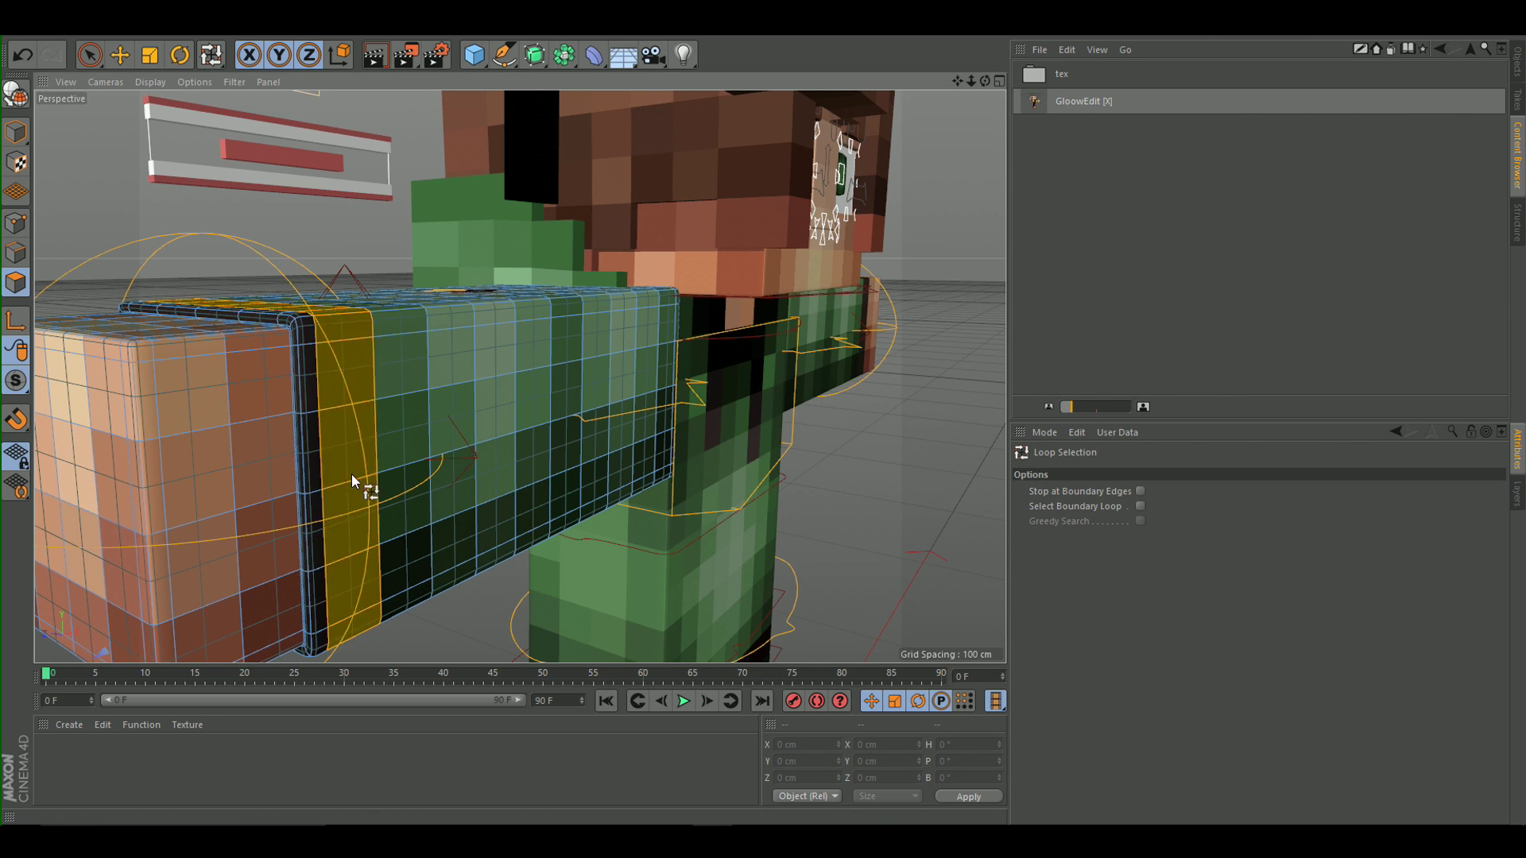
key("d")
left_click(1039, 674)
Loop-select the cuff's narrow black side facing the right green sleeve and extrude it by 1 cm.
left_click_drag(616, 419, 399, 412, "alt")
key("u")
key("l")
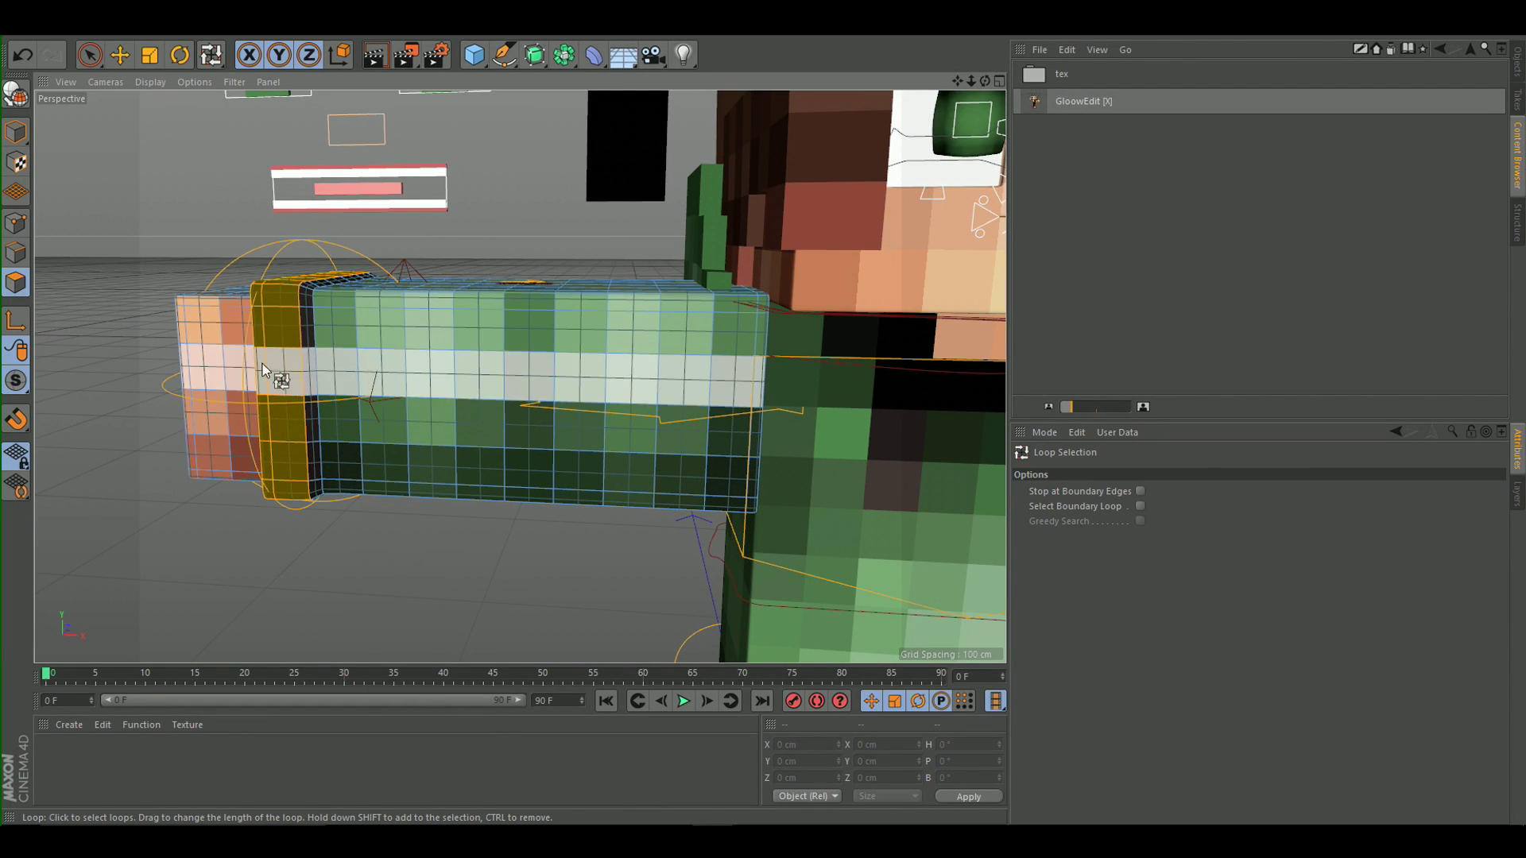
left_click(307, 397)
key("d")
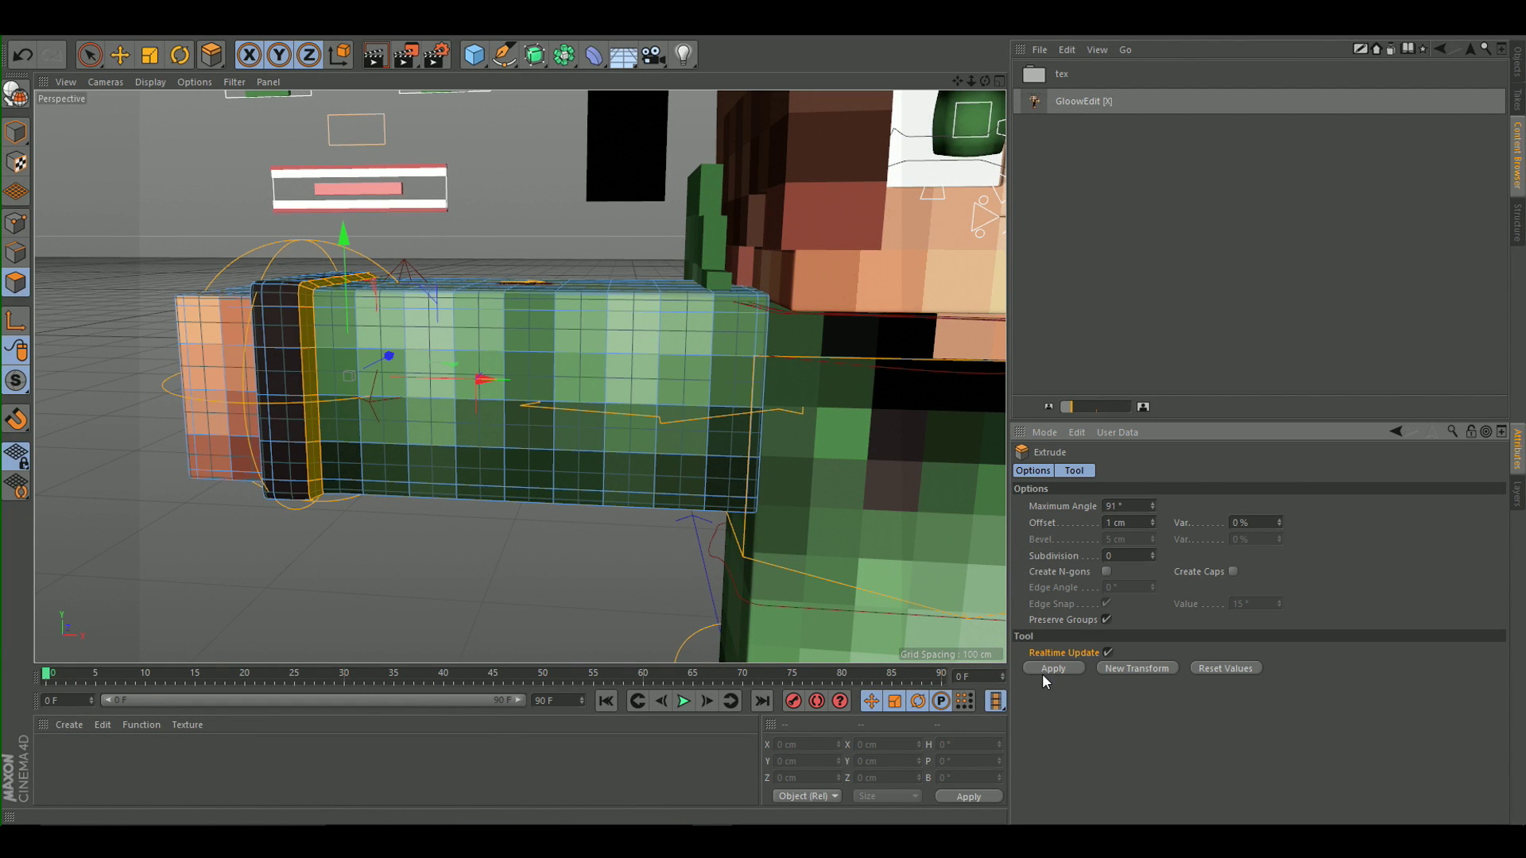
left_click(1053, 668)
scroll(362, 301, "down", 5)
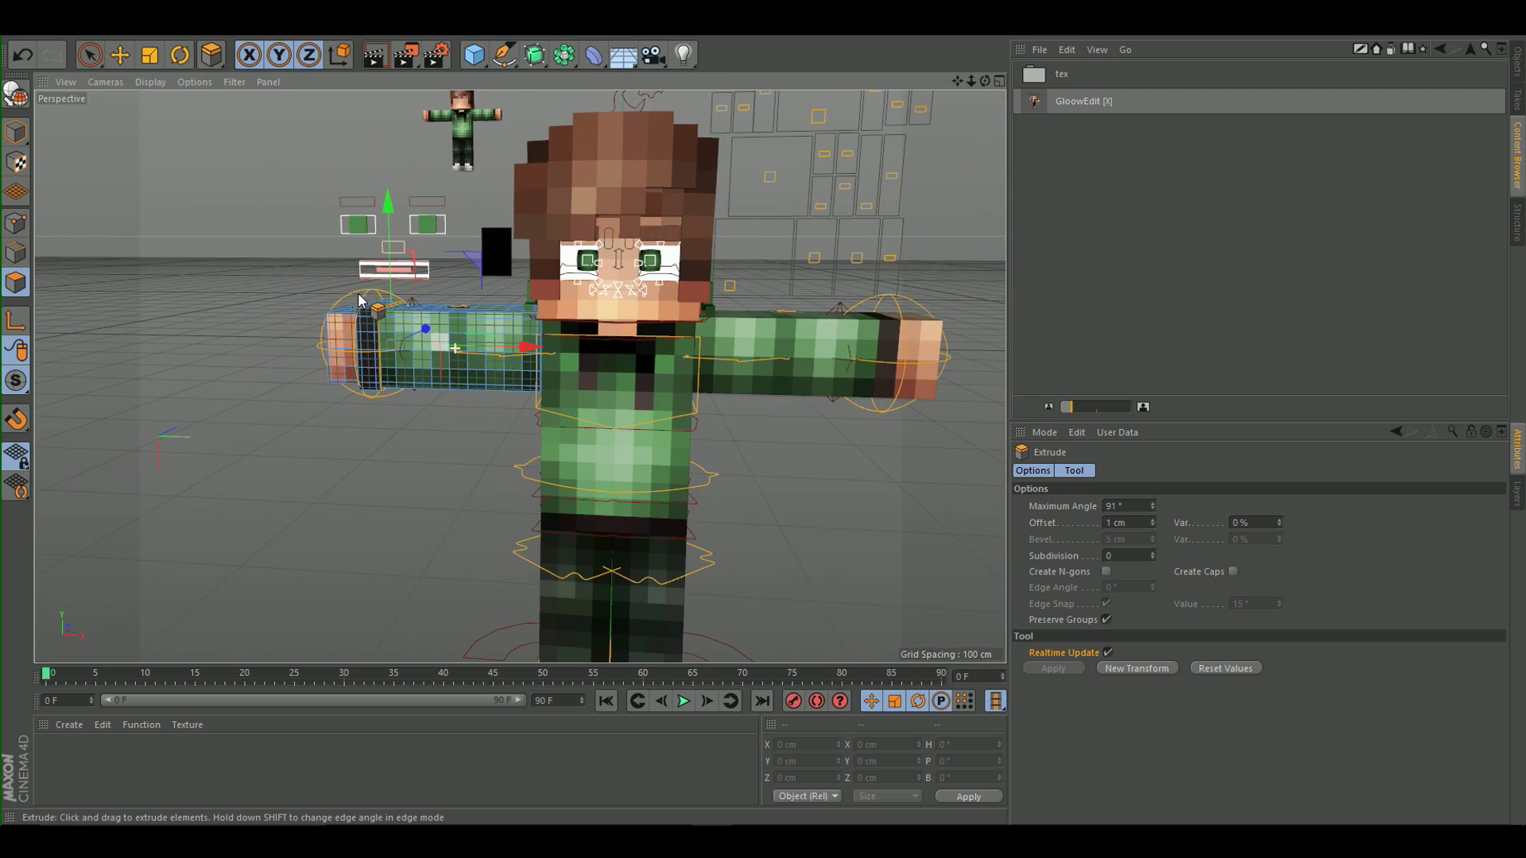
Leave the right arm's polygon editing, select the L_Arm objects of the left arm and switch them to polygon editing.
left_click(19, 127)
scroll(357, 348, "up", 8)
left_click_drag(488, 239, 212, 386, "alt")
scroll(391, 249, "down", 5)
scroll(753, 205, "up", 6)
scroll(212, 386, "up", 3)
left_click_drag(360, 250, 197, 252, "alt")
scroll(197, 252, "up", 6)
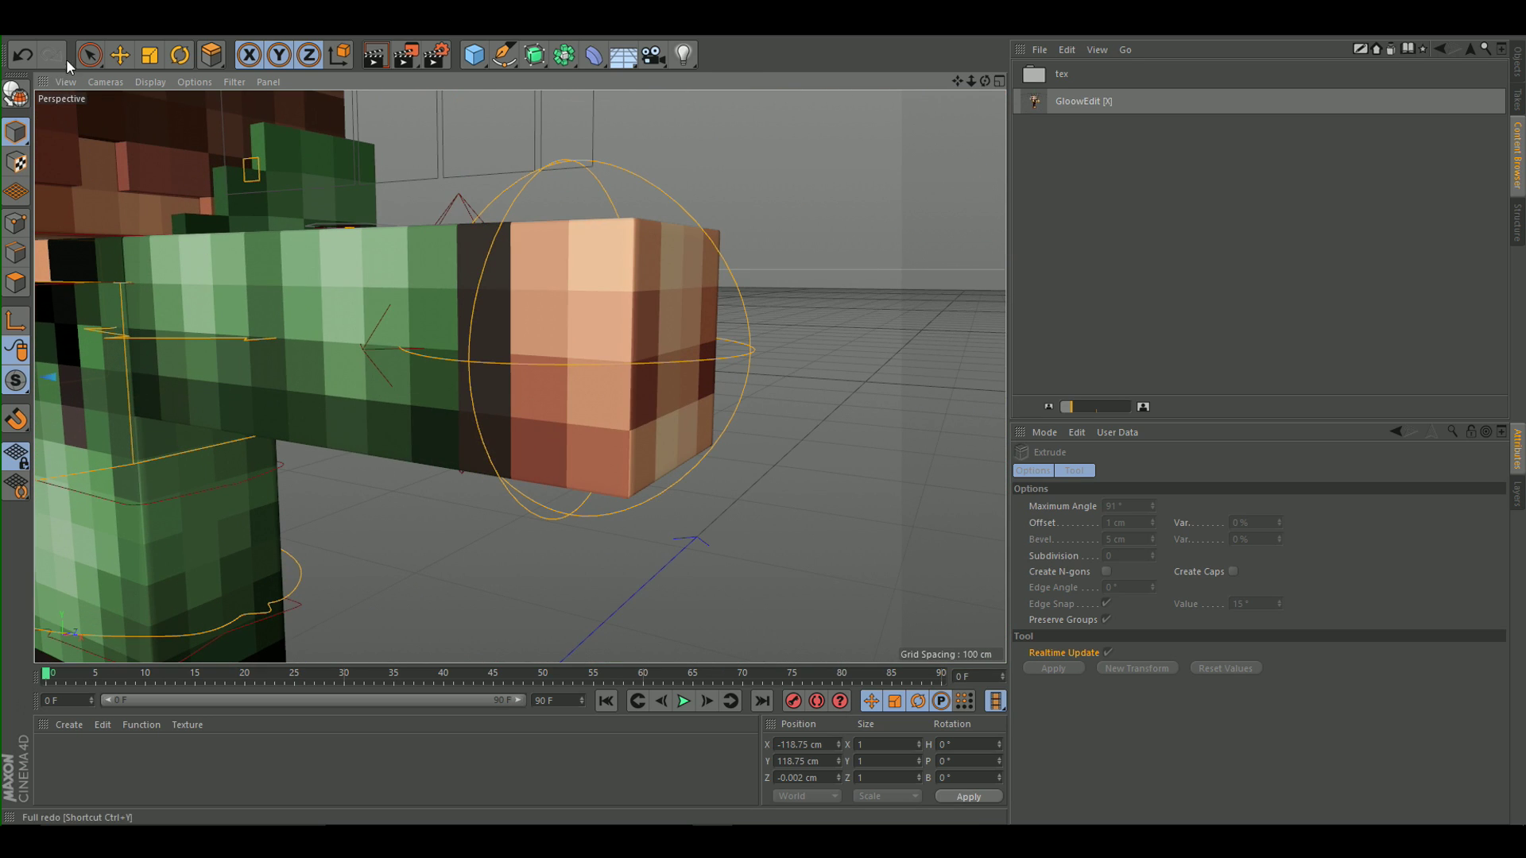
left_click(89, 56)
left_click(282, 245)
left_click(14, 281)
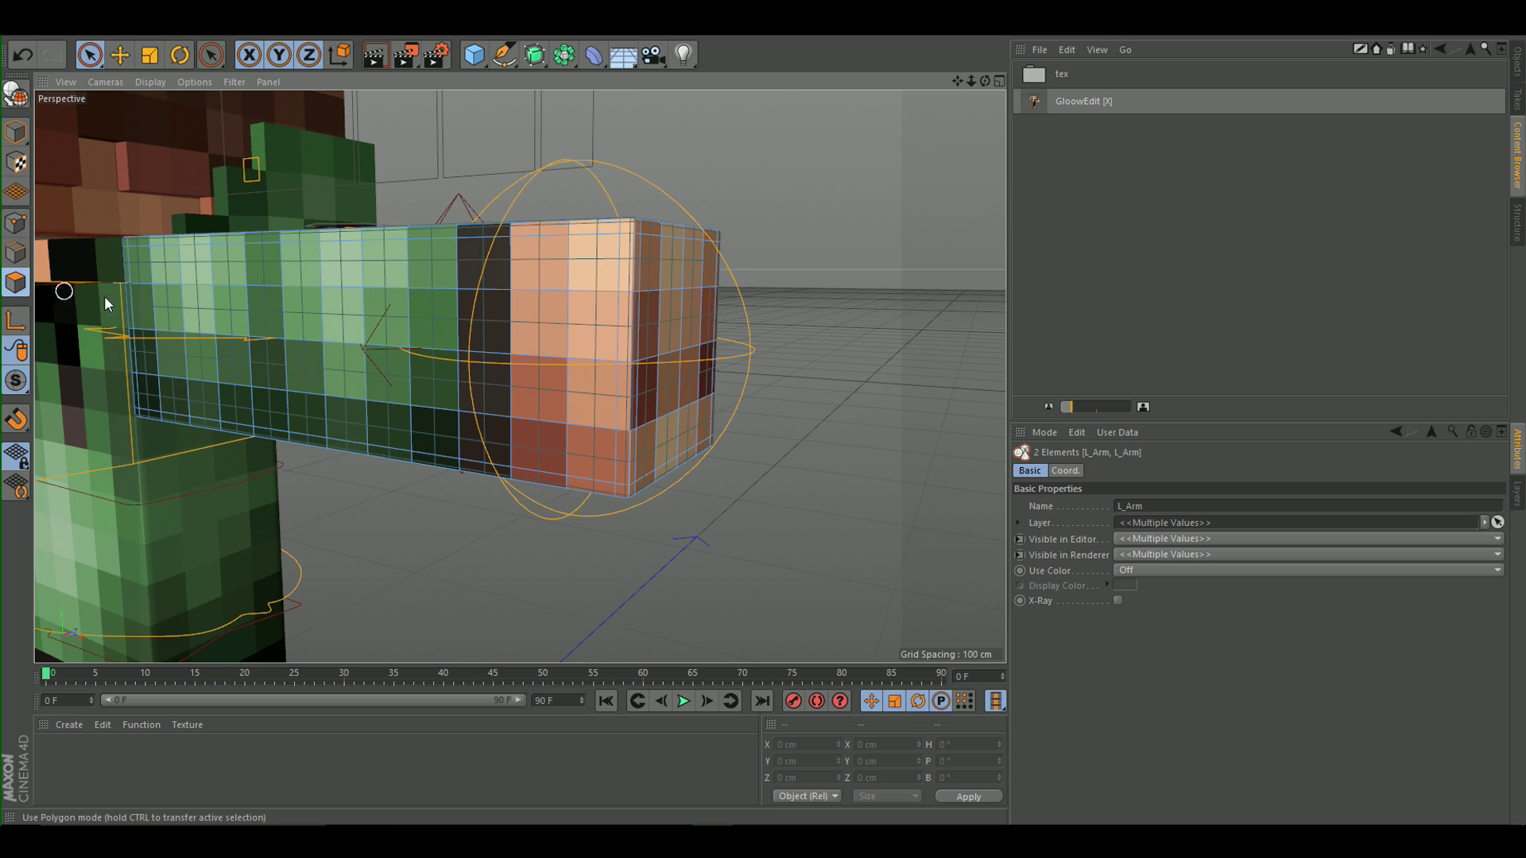
Loop-select all of the left arm's green sleeve polygons including the black cuff and extrude them by 1 cm.
key("u")
key("l")
left_click(481, 345)
left_click(421, 344, "shift")
left_click(393, 350, "shift")
left_click(333, 344, "shift")
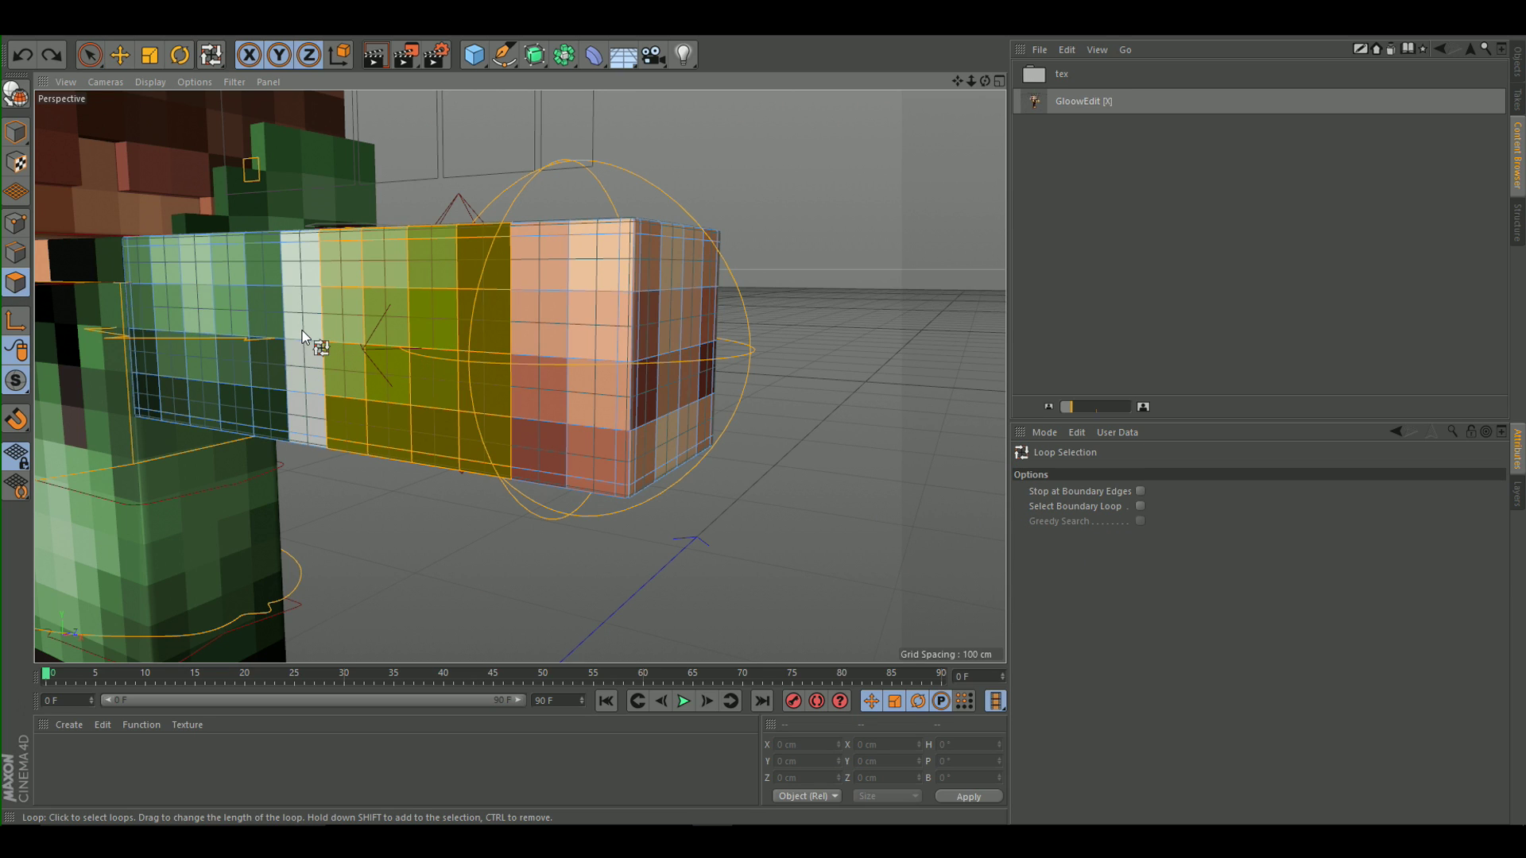
left_click(306, 334, "shift")
left_click(262, 336, "shift")
left_click(232, 338, "shift")
left_click(147, 331, "shift")
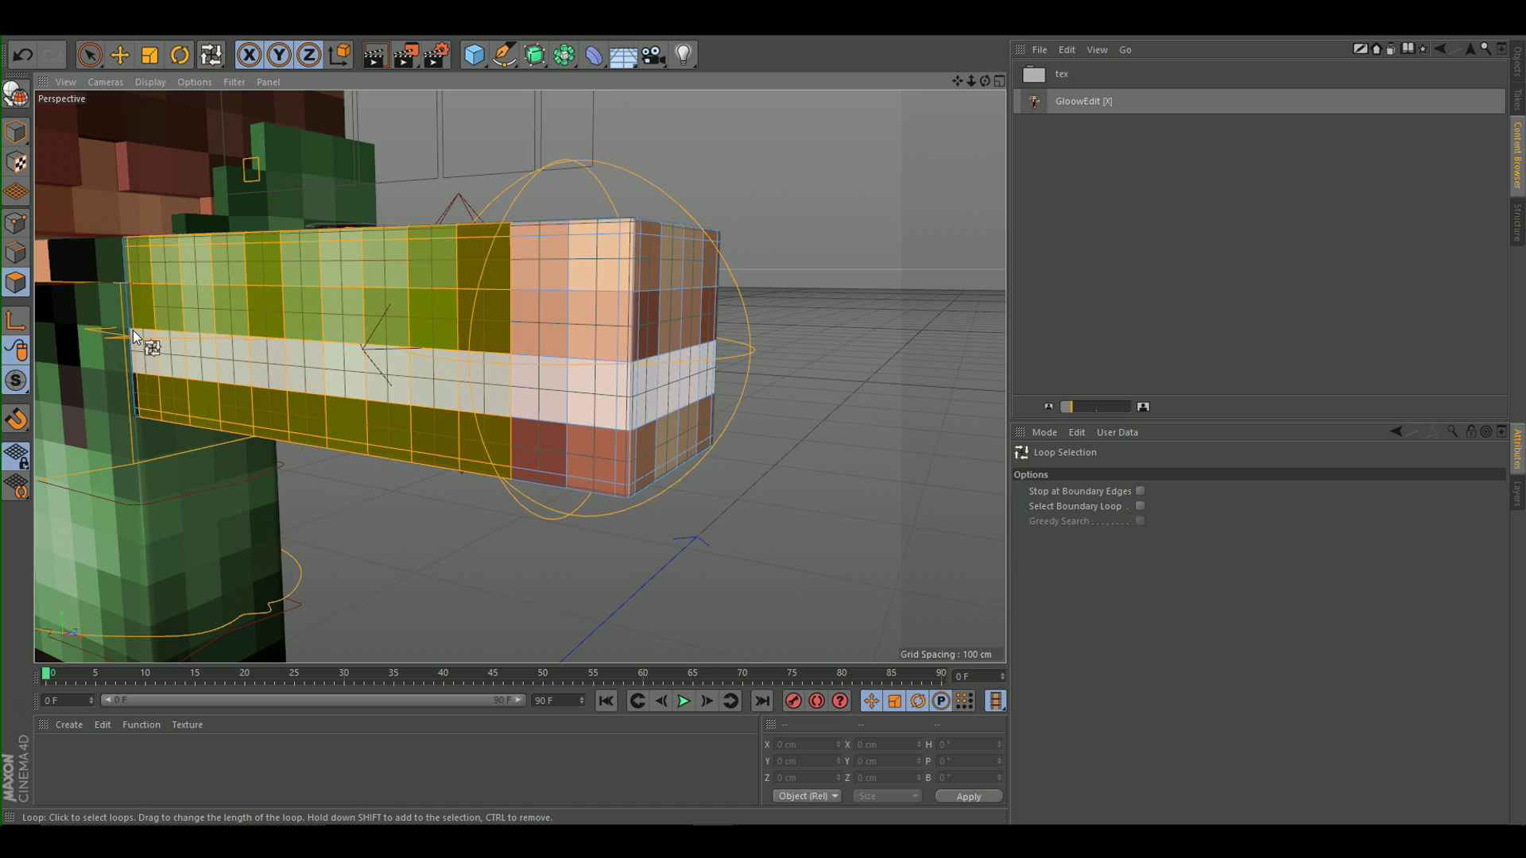
left_click(131, 327, "shift")
key("d")
left_click(1057, 667)
Loop-select the narrow black rim at the hand end of the left sleeve and extrude it by 1 cm.
scroll(445, 309, "up", 2)
key("u")
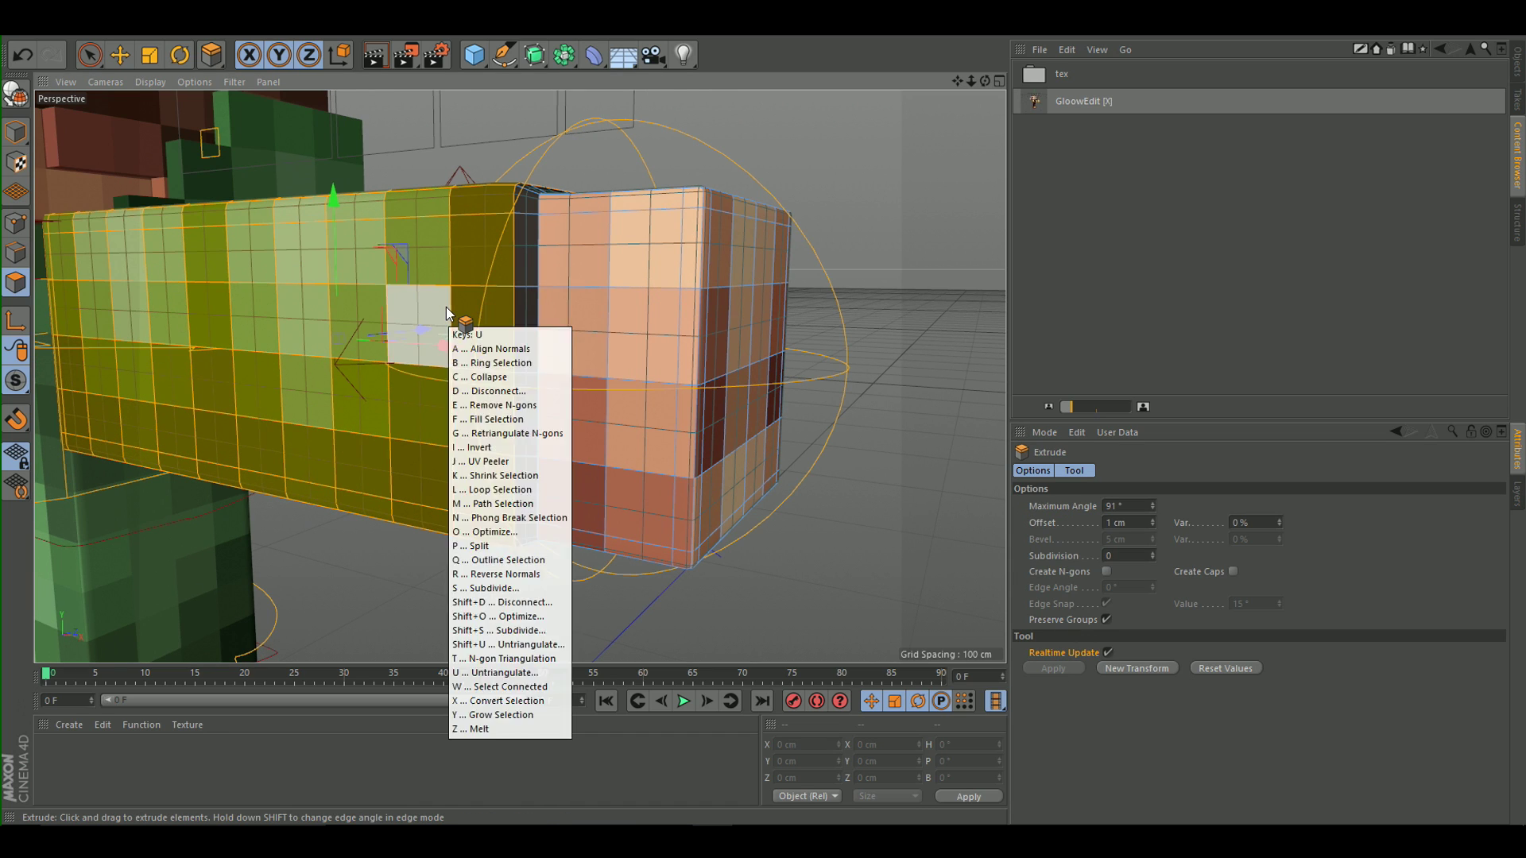
key("l")
left_click(525, 368)
key("d")
left_click(1053, 665)
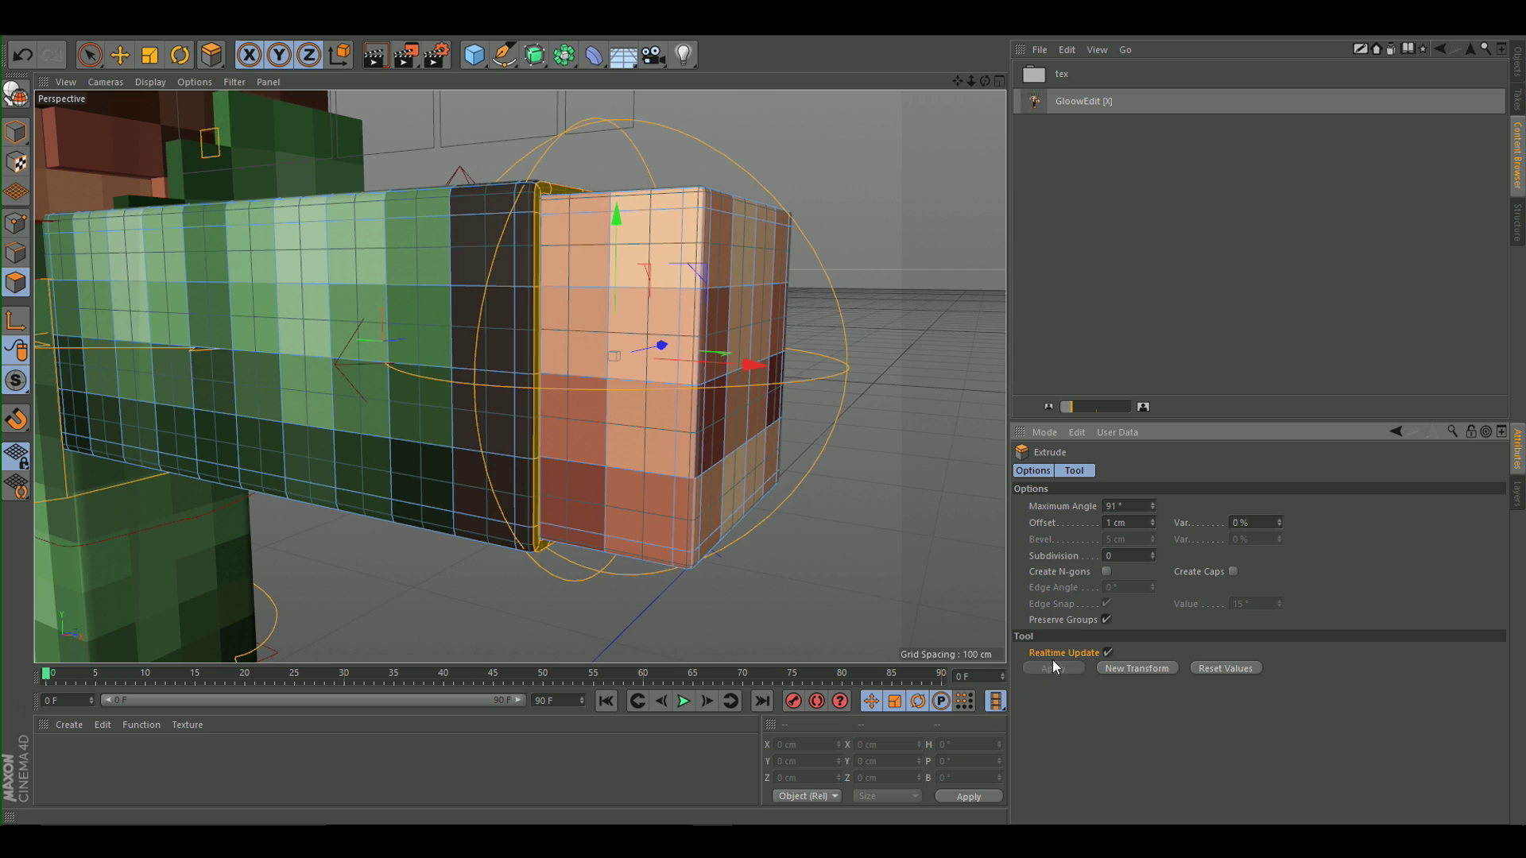
Loop-select the left sleeve's black cuff together with its rim, extrude them by 1 cm, and reactivate Loop Selection.
key("u")
key("l")
left_click(486, 347)
left_click(528, 382, "shift")
key("d")
left_click(1049, 665)
key("u")
key("l")
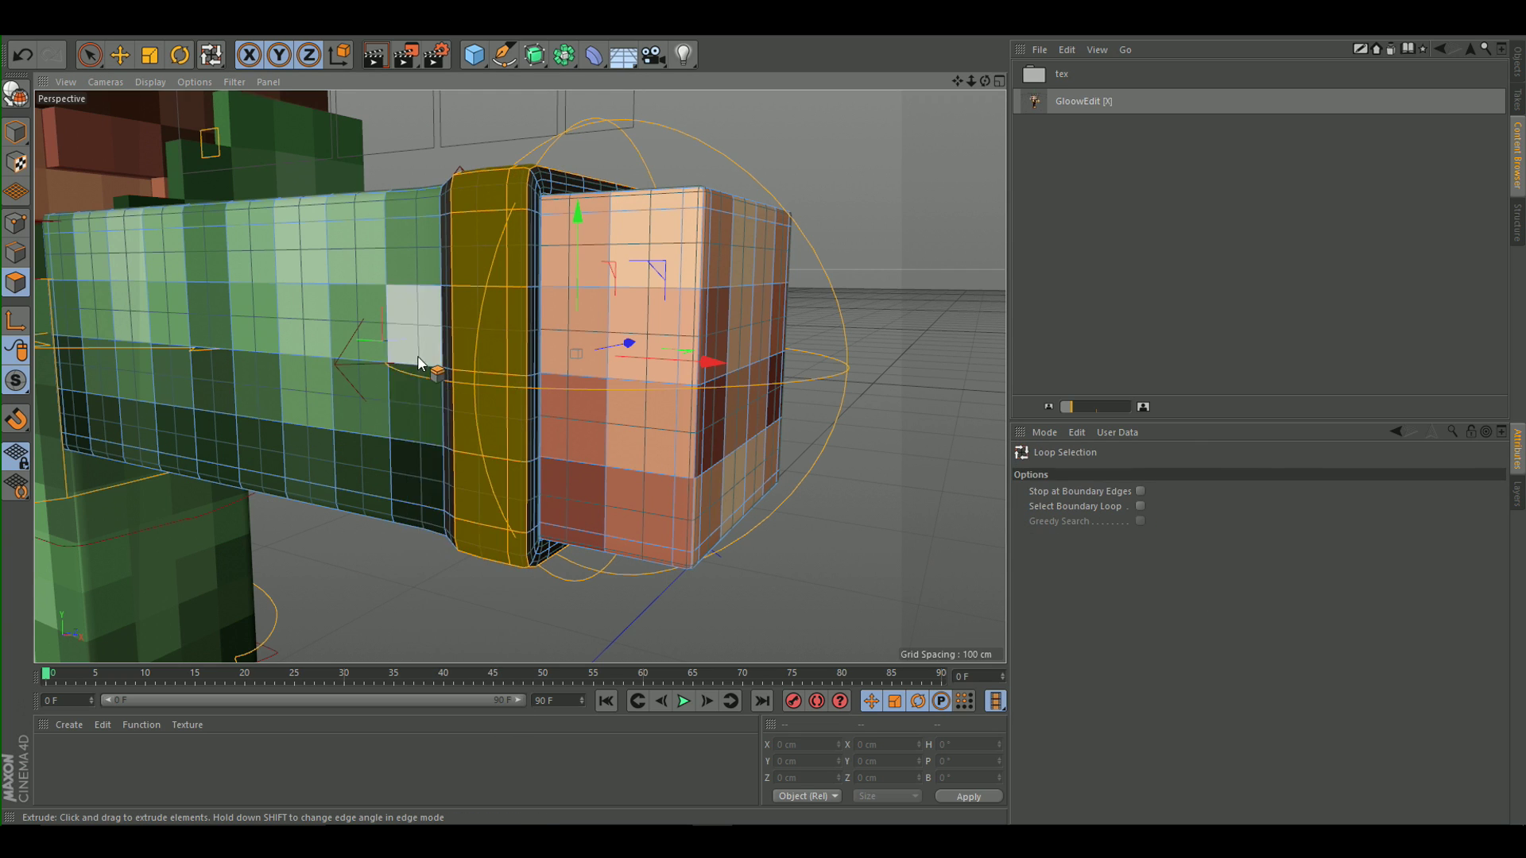
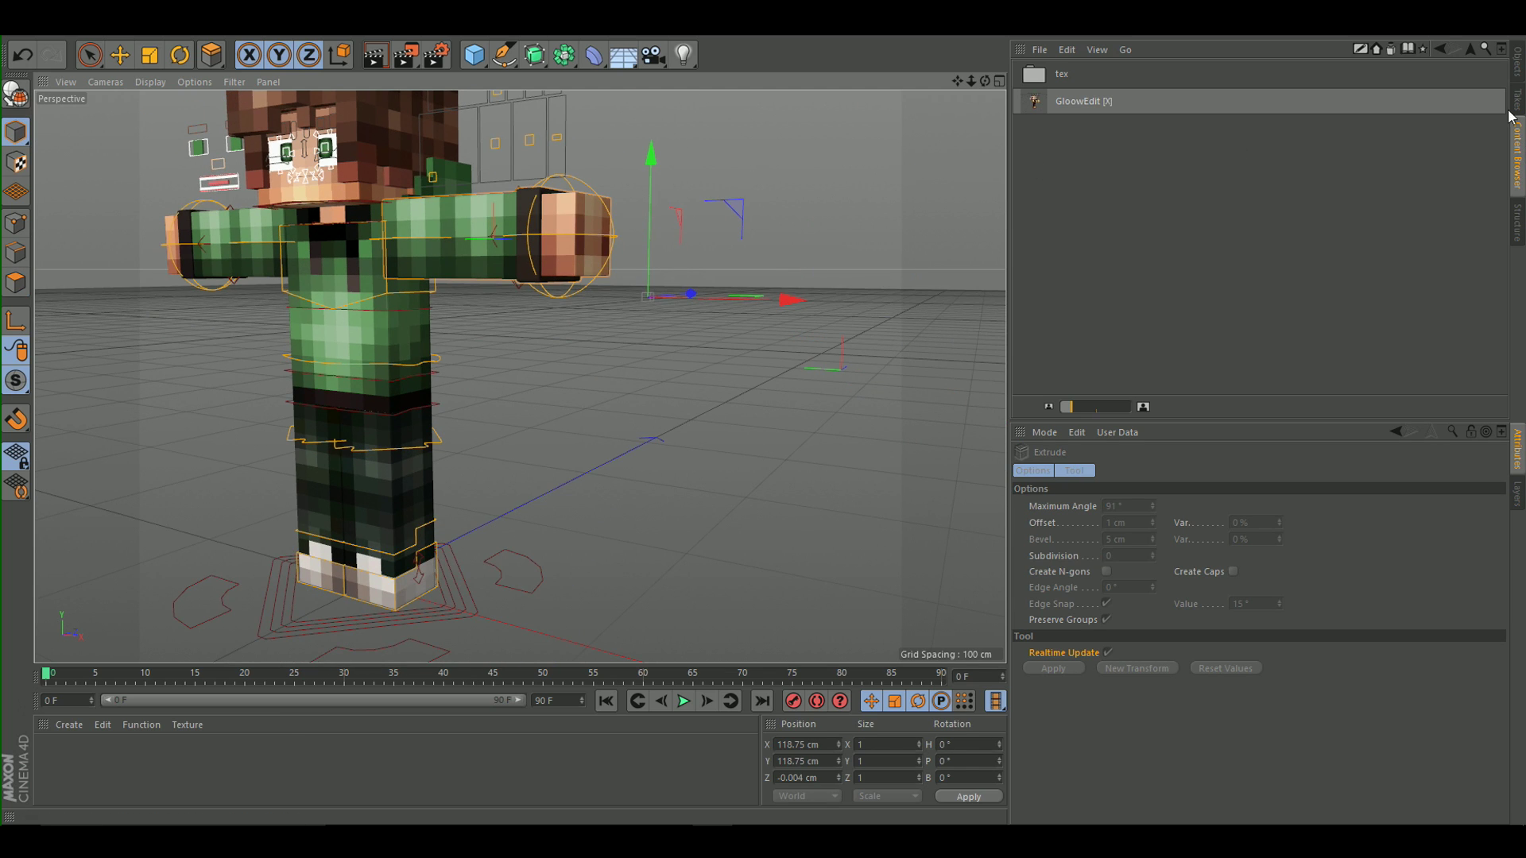
Show the object hierarchy, select the torso's two Body objects and switch to polygon editing.
left_click(1516, 64)
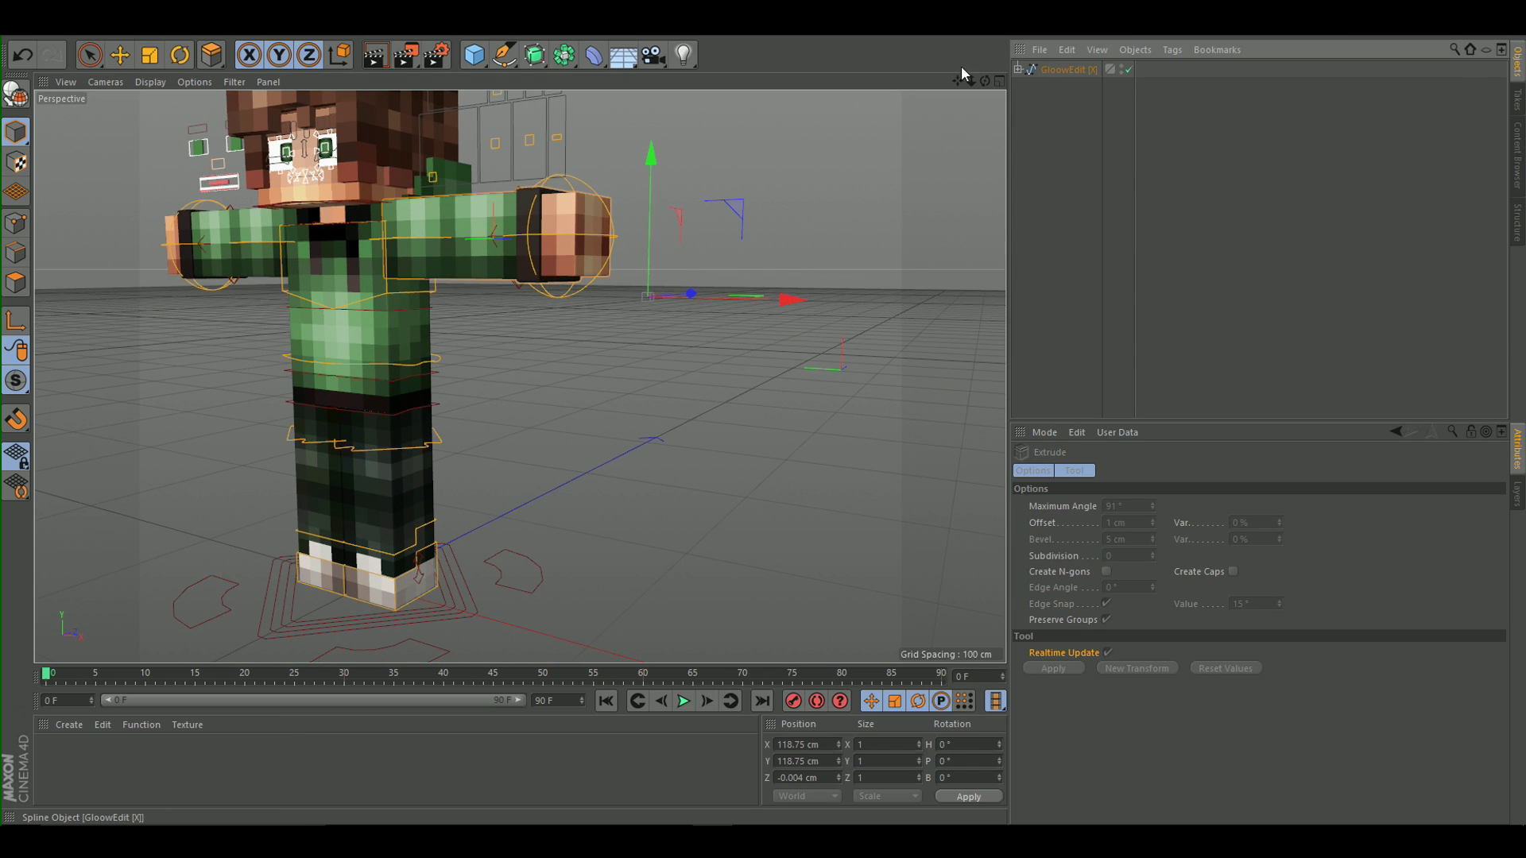
scroll(286, 240, "up", 5)
left_click(94, 60)
left_click(353, 255)
left_click(353, 255)
left_click(16, 282)
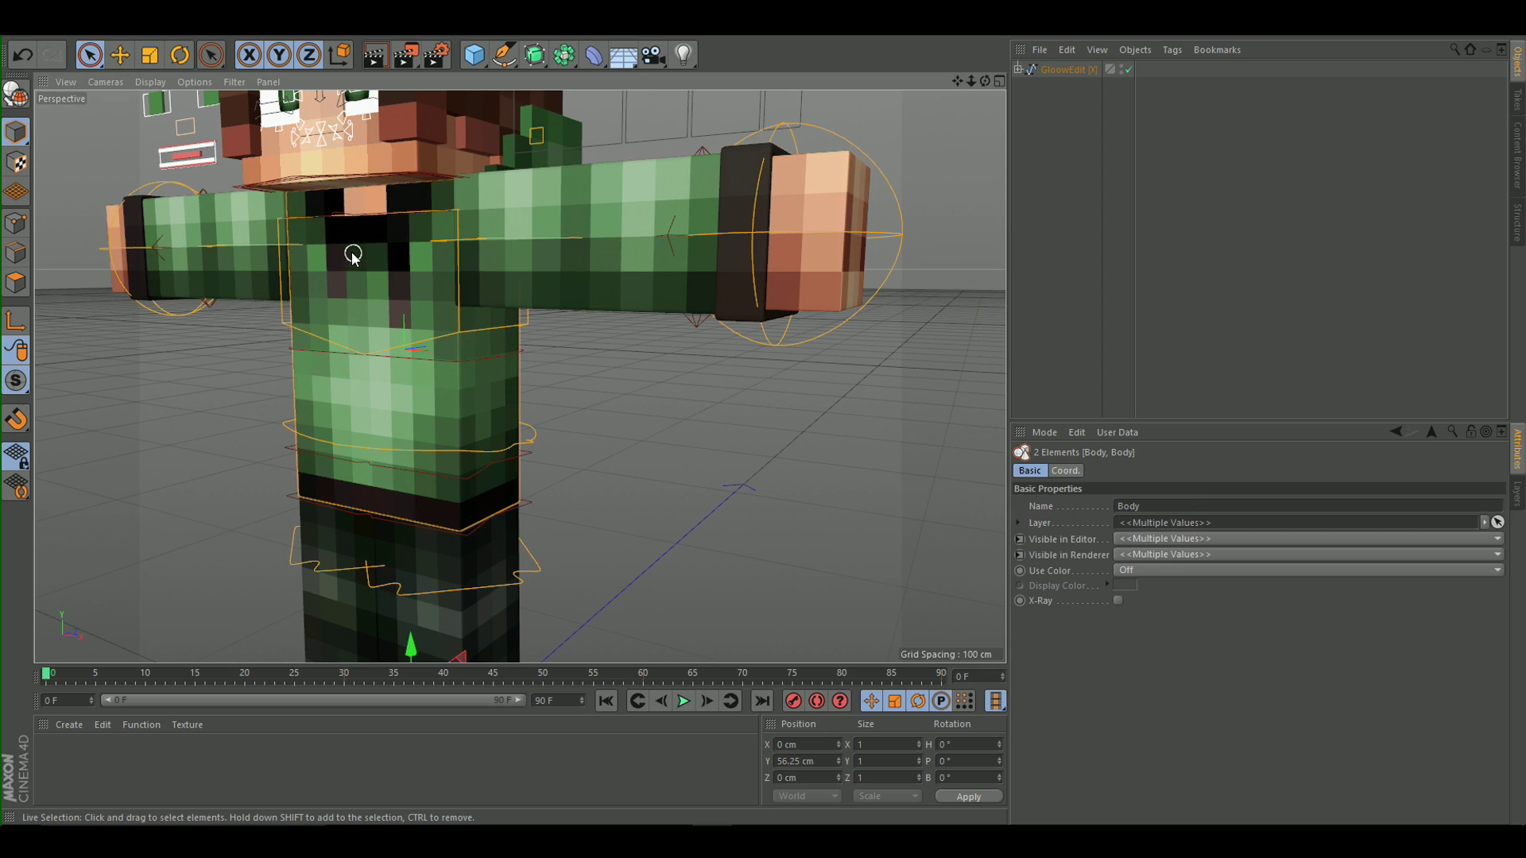
left_click(842, 439)
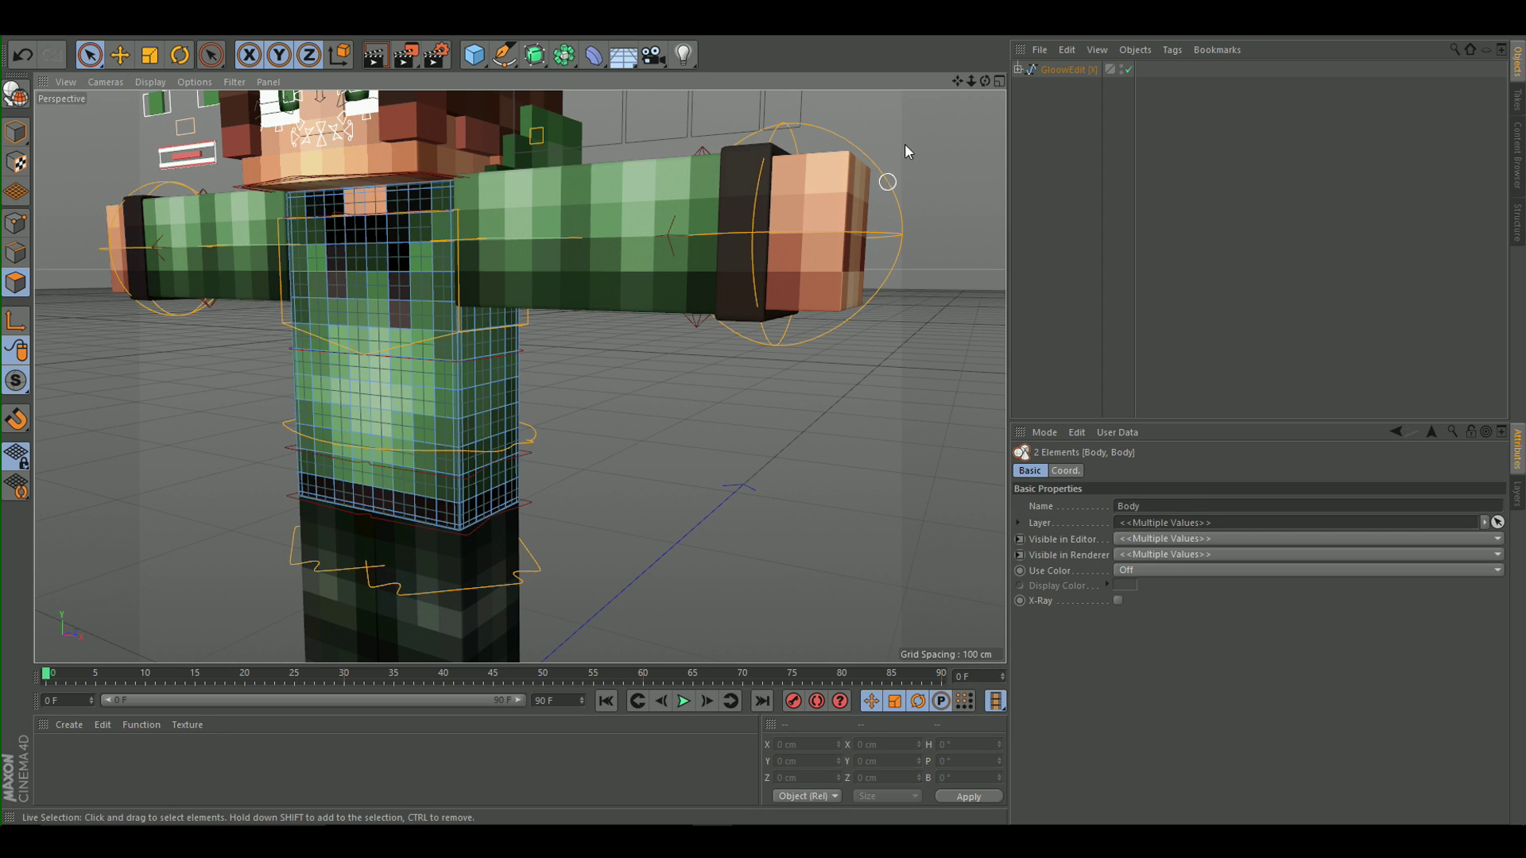
Examine the Body Mesh objects inside the GloowEdit rig's Meshes group and collapse the group again.
left_click(1016, 74)
left_click(1017, 70)
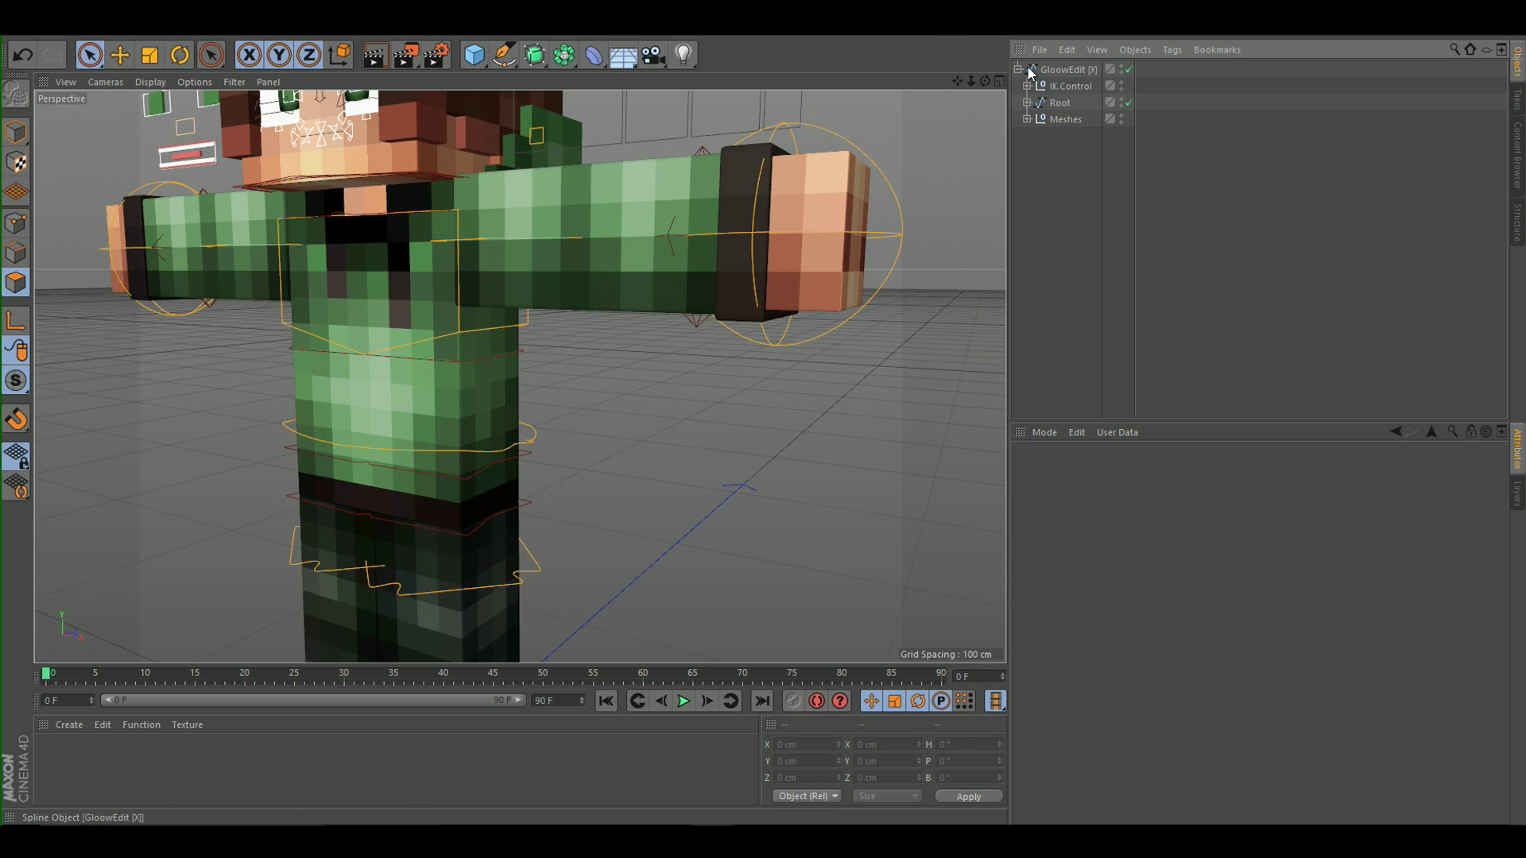
left_click(1026, 120)
left_click(1035, 152)
right_click(1043, 169)
key("Escape")
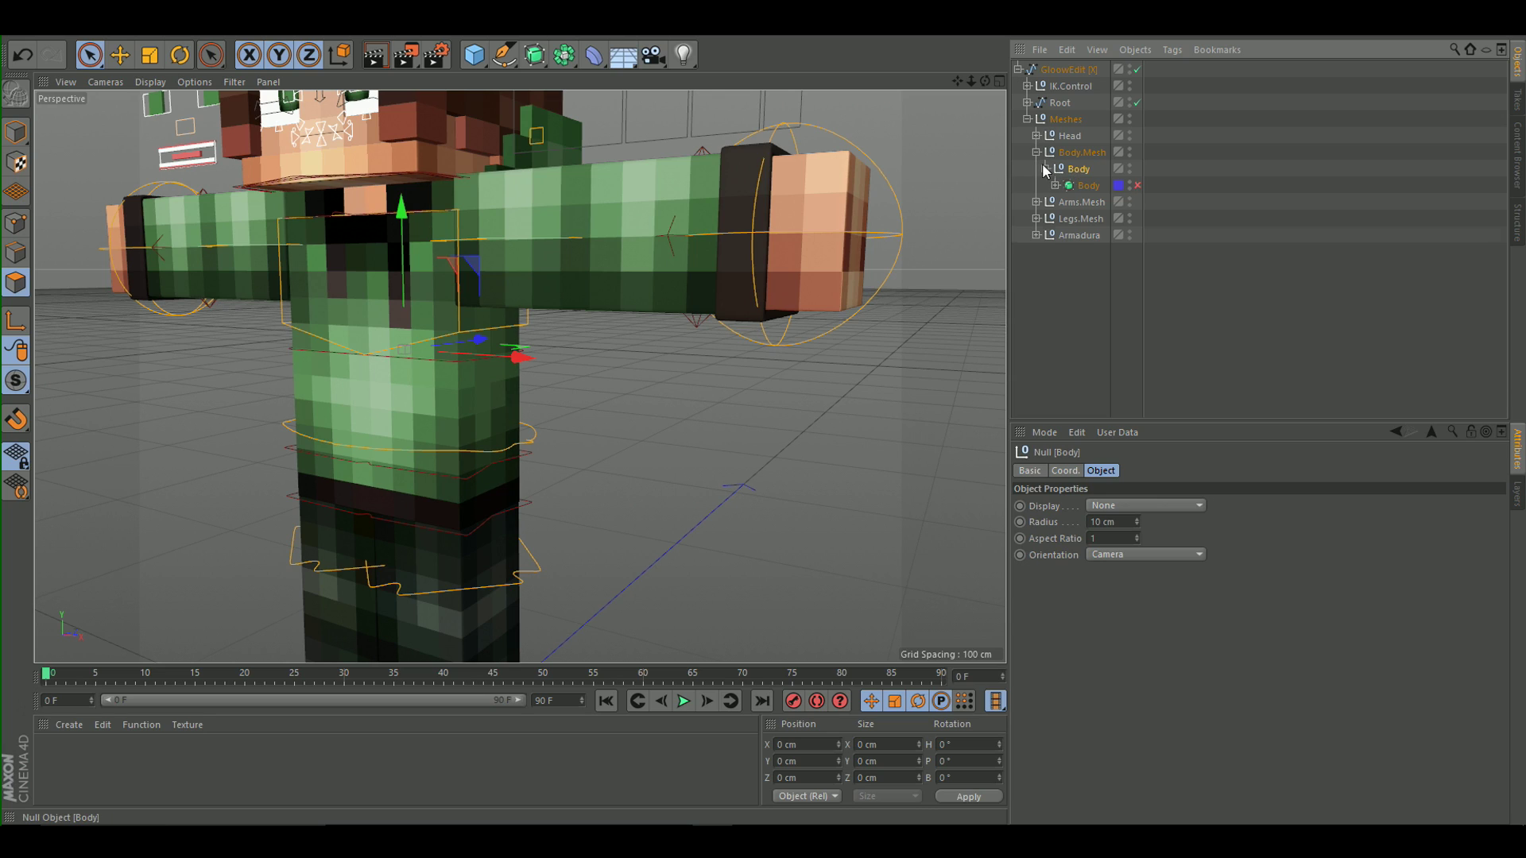
left_click(1026, 119)
left_click(1058, 119)
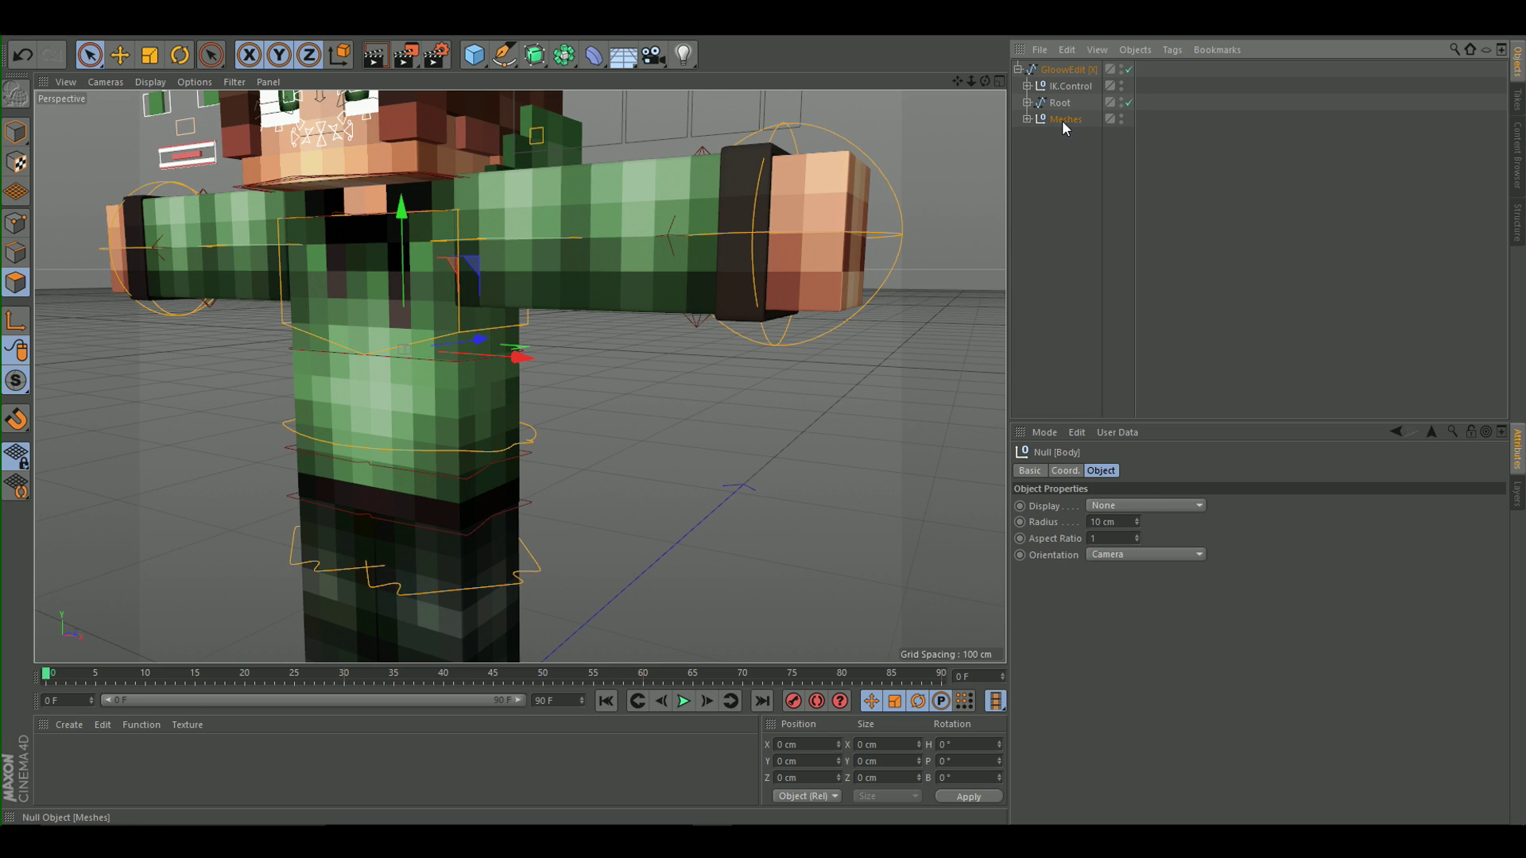
Select all polygons of the torso's Body object and extrude them by 1 cm.
left_click(340, 313)
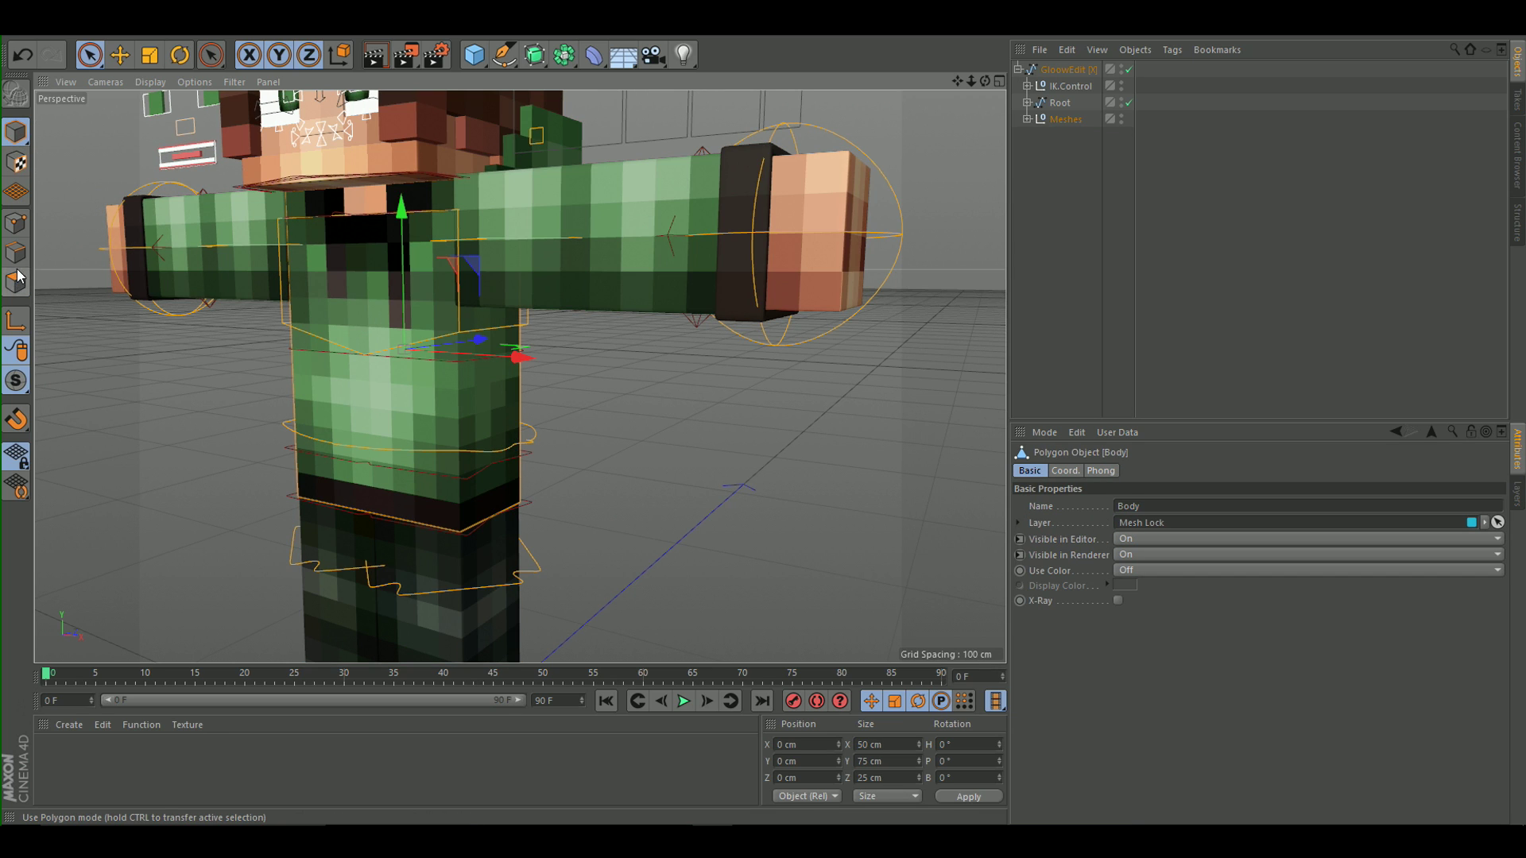
scroll(375, 263, "up", 3)
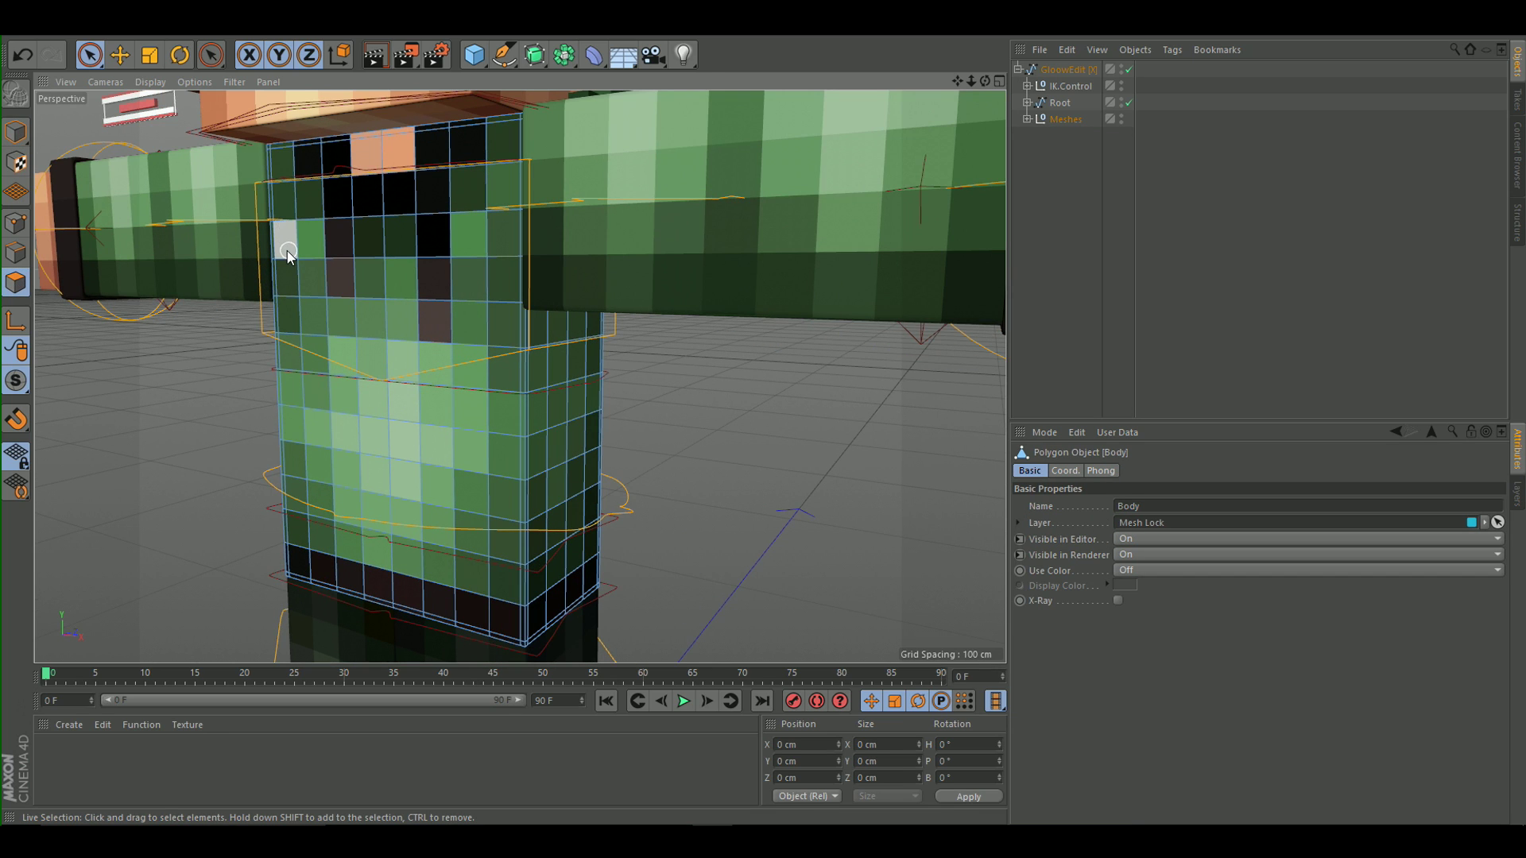
key("ctrl+a")
scroll(407, 150, "up", 3)
scroll(480, 187, "down", 2)
scroll(324, 259, "up", 2)
middle_click_drag(323, 259, 394, 184, "alt")
scroll(523, 171, "down", 4)
left_click_drag(521, 164, 636, 169, "alt")
key("d")
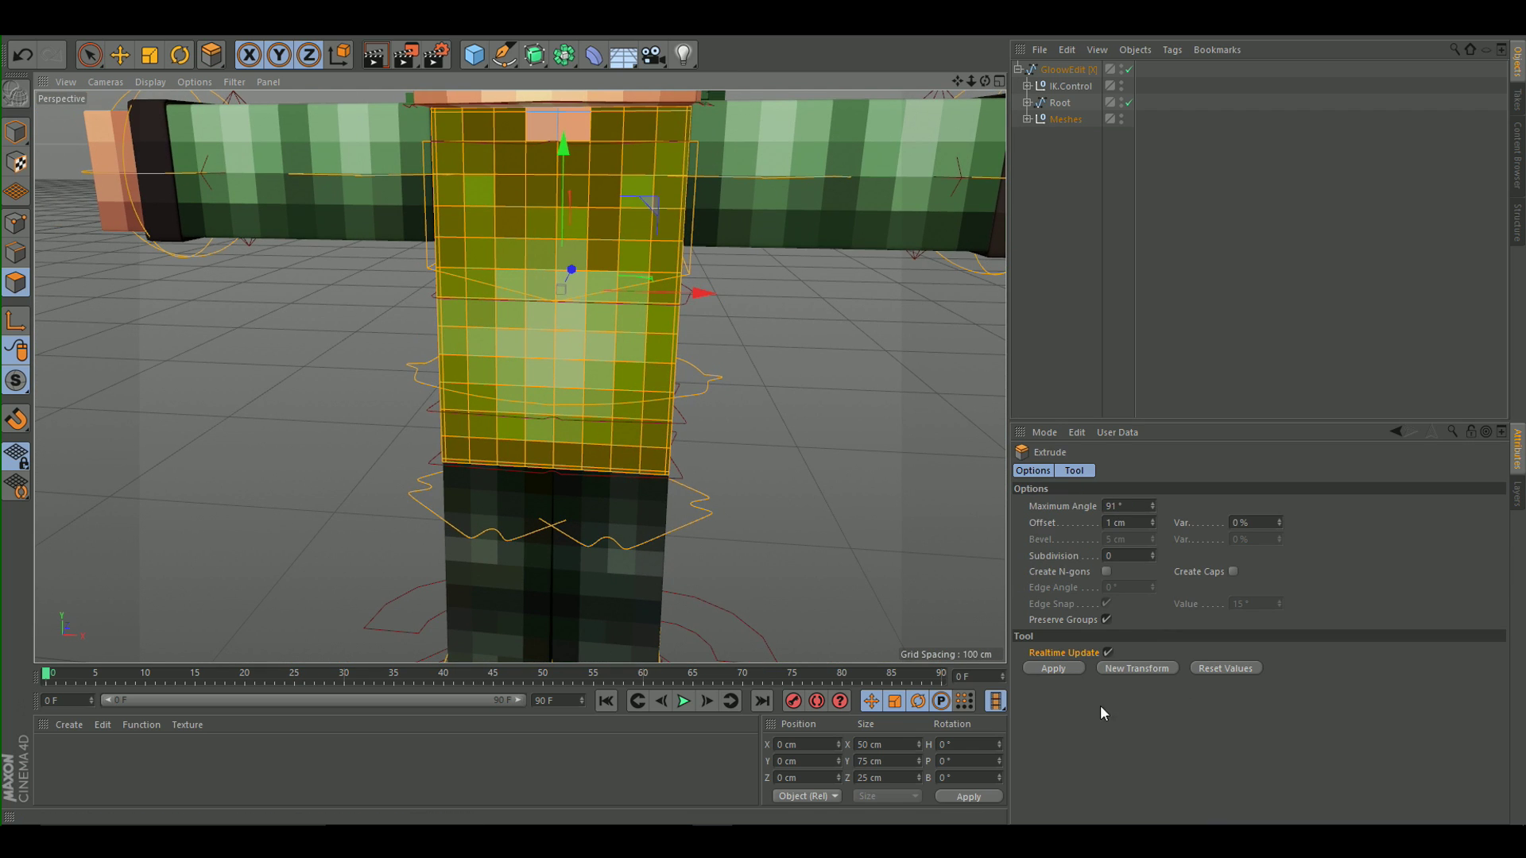
left_click(1035, 665)
Select the black and dark collar and drawstring polygons on the chest with Live Selection and extrude them by 1 cm.
scroll(584, 131, "up", 3)
left_click_drag(569, 110, 341, 89, "alt")
left_click_drag(641, 198, 428, 143, "alt")
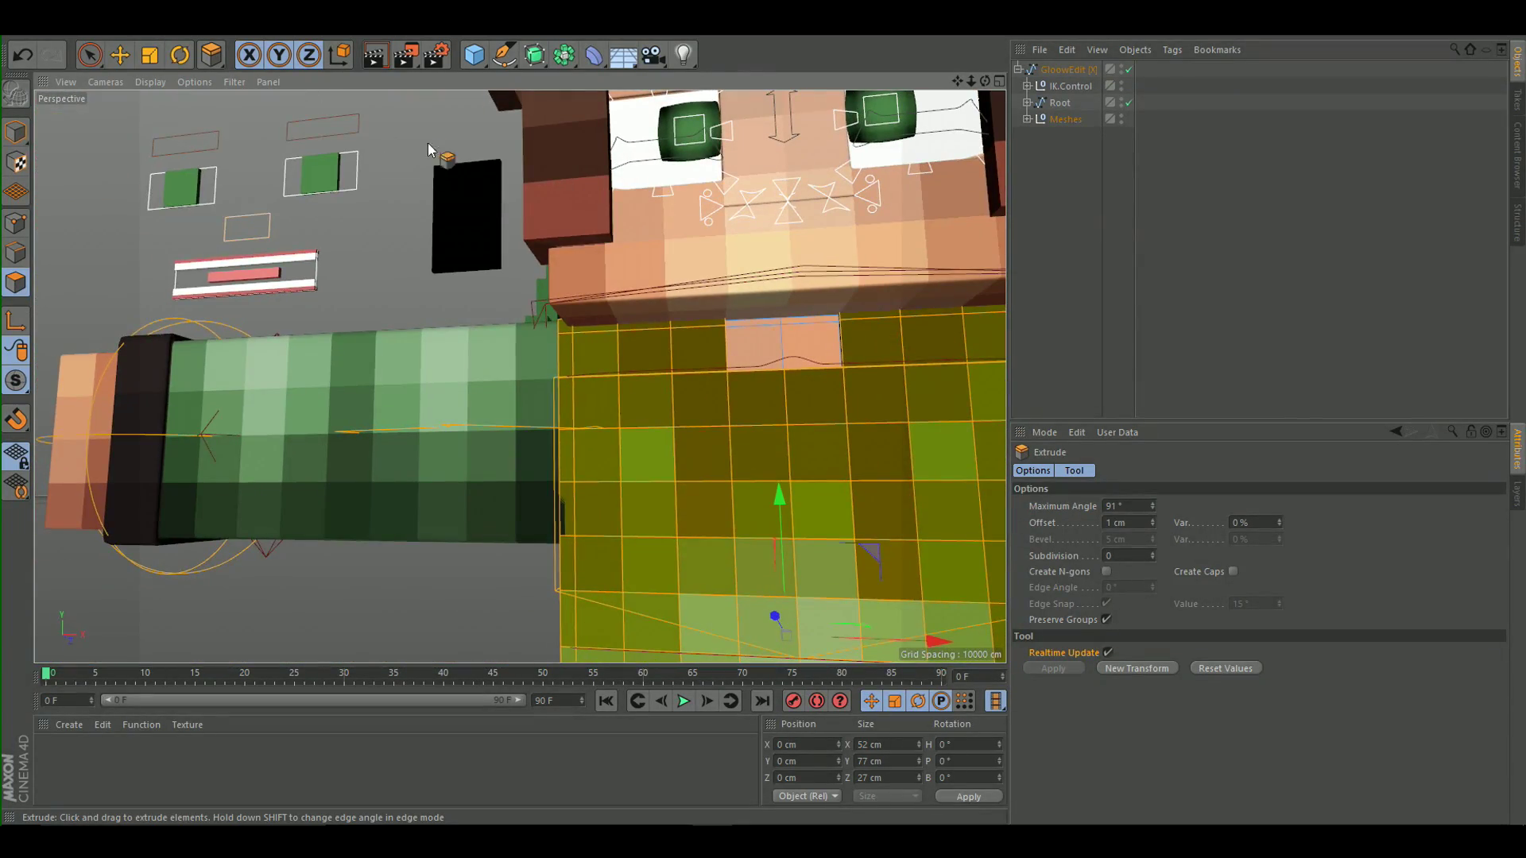
left_click(90, 54)
left_click(688, 343)
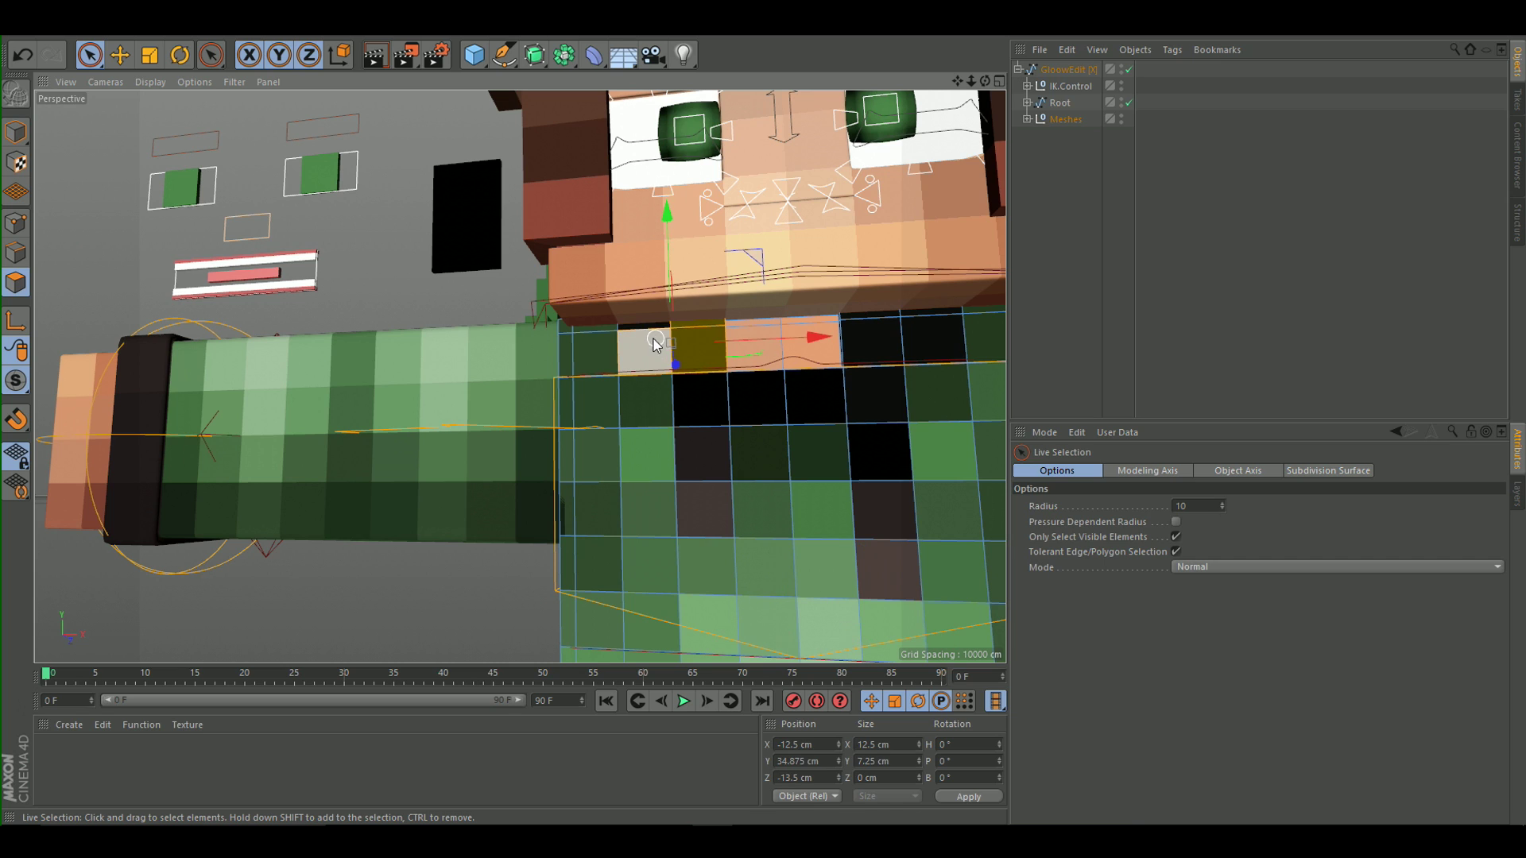
mouse_move(690, 349)
left_mouse_down()
mouse_move(855, 405)
mouse_move(933, 320)
mouse_move(865, 495)
mouse_move(766, 497)
left_mouse_up()
key("d")
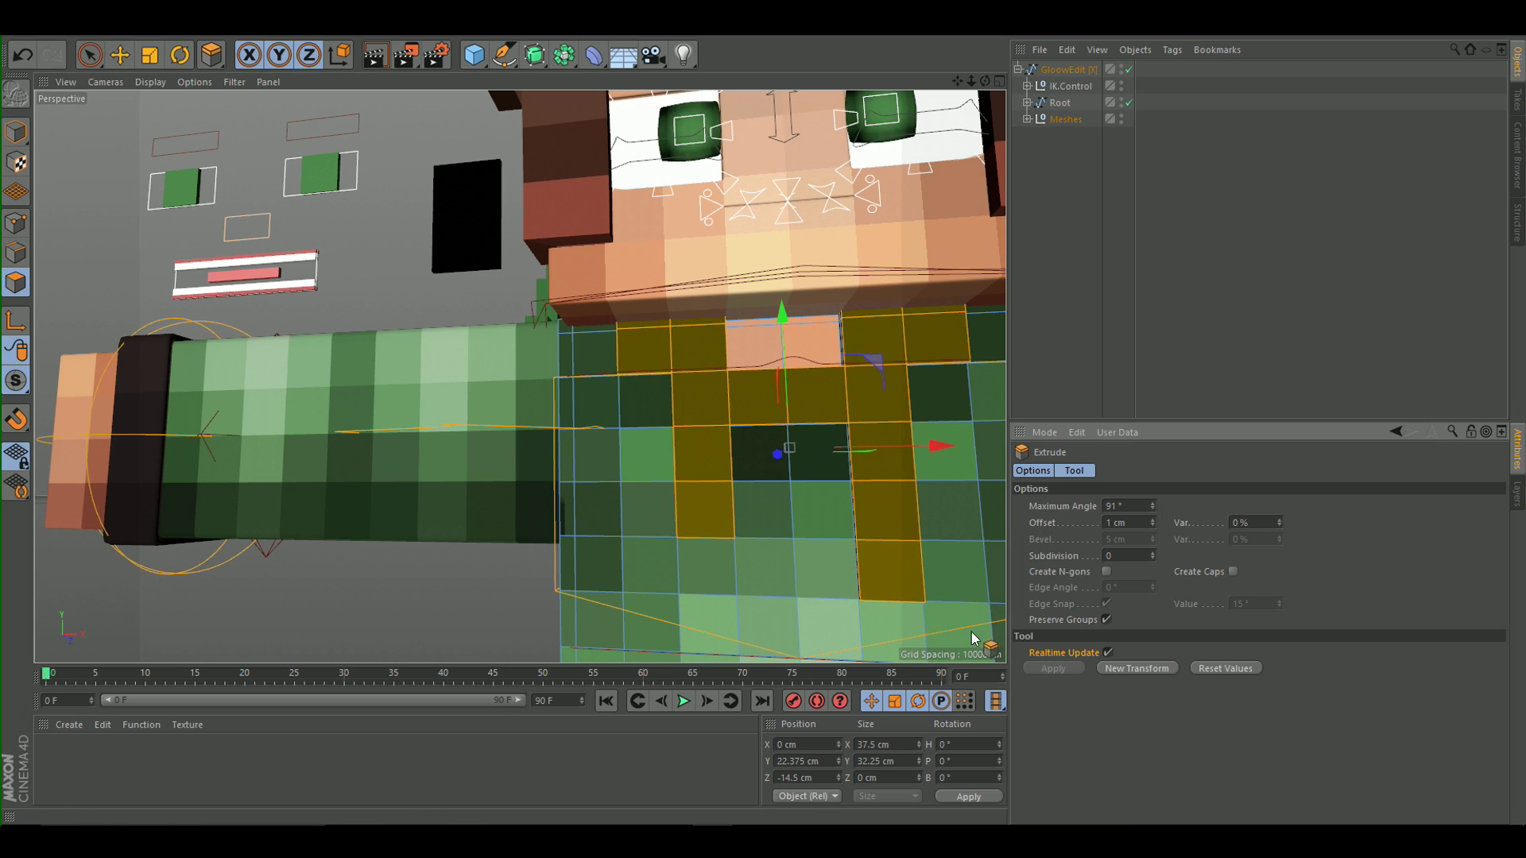
Select only the upper two rows of black collar polygons around the neck and extrude them by 1 cm.
scroll(618, 442, "down", 5)
scroll(618, 442, "up", 6)
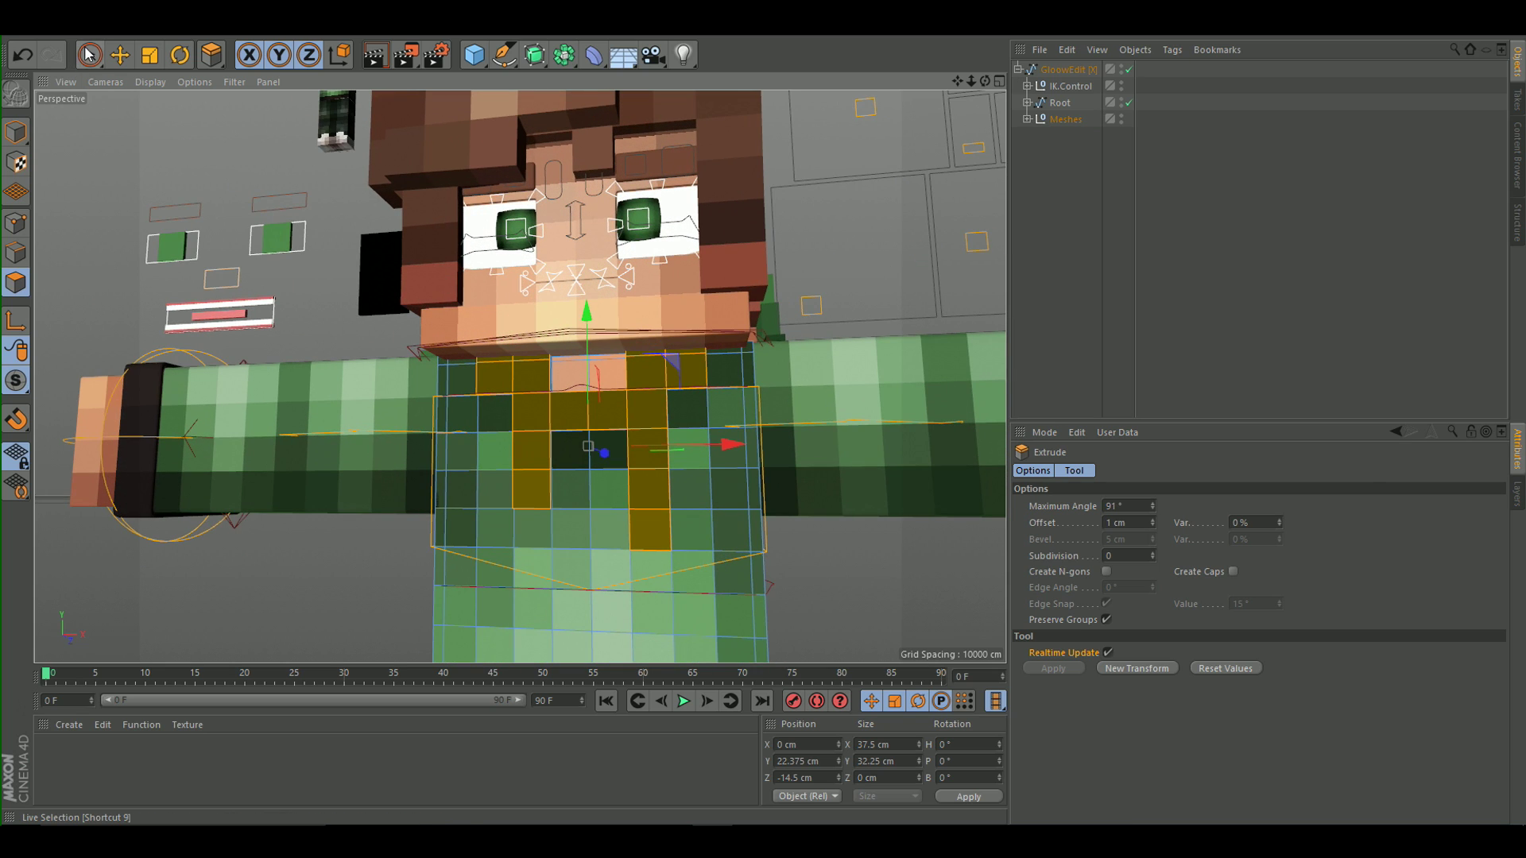
left_click(89, 54)
scroll(557, 397, "up", 3)
mouse_move(469, 342)
left_mouse_down()
mouse_move(492, 340)
mouse_move(545, 409)
mouse_move(698, 397)
mouse_move(732, 313)
mouse_move(747, 326)
left_mouse_up()
key("d")
scroll(608, 445, "up", 2)
Select the two black collar polygons directly below the neck and extrude them by 1 cm.
key("space")
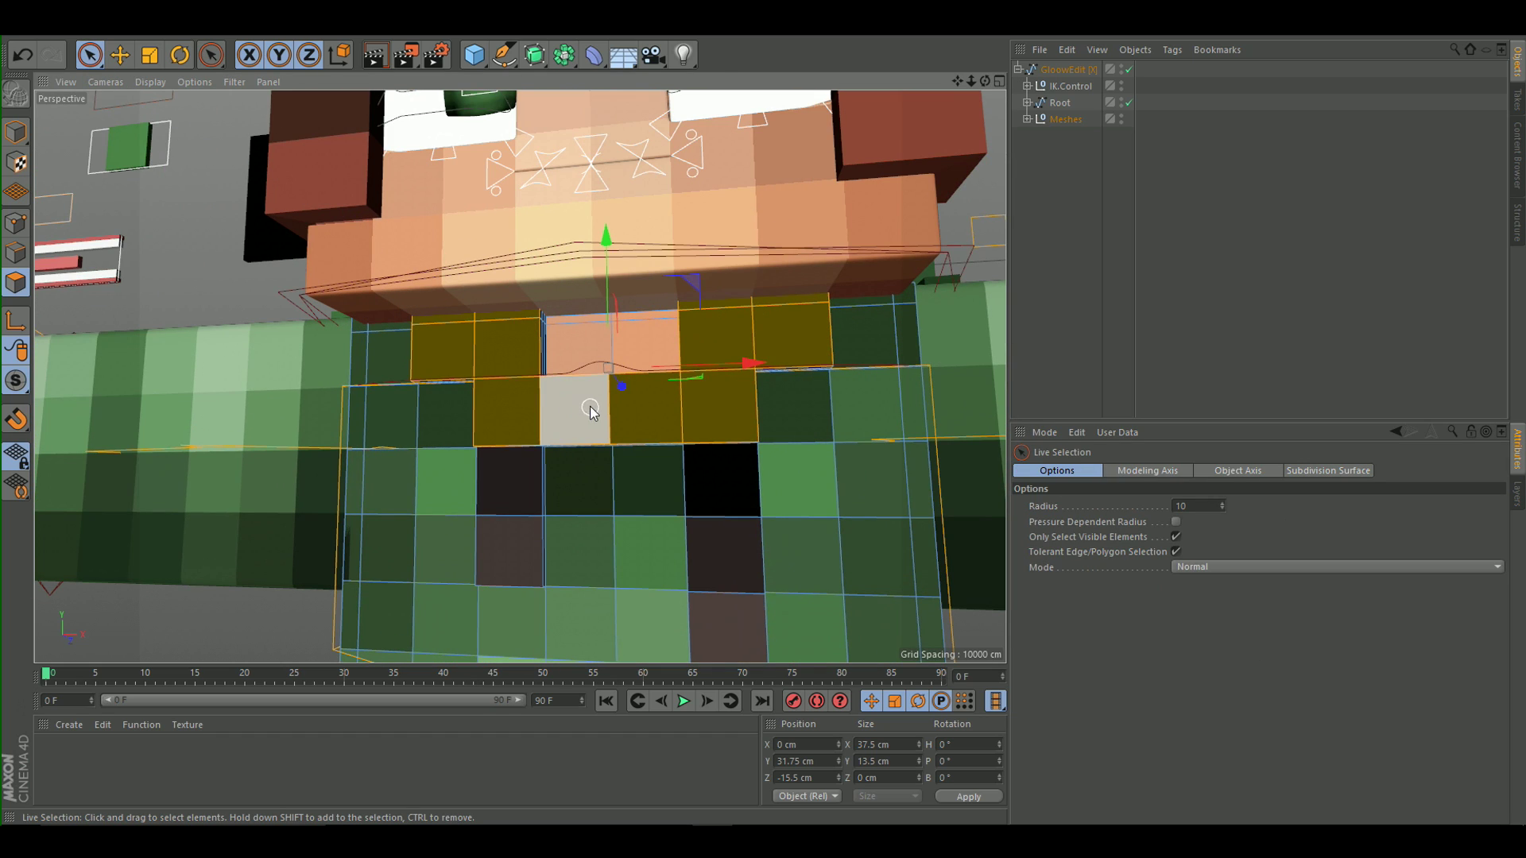
left_click_drag(589, 411, 645, 410)
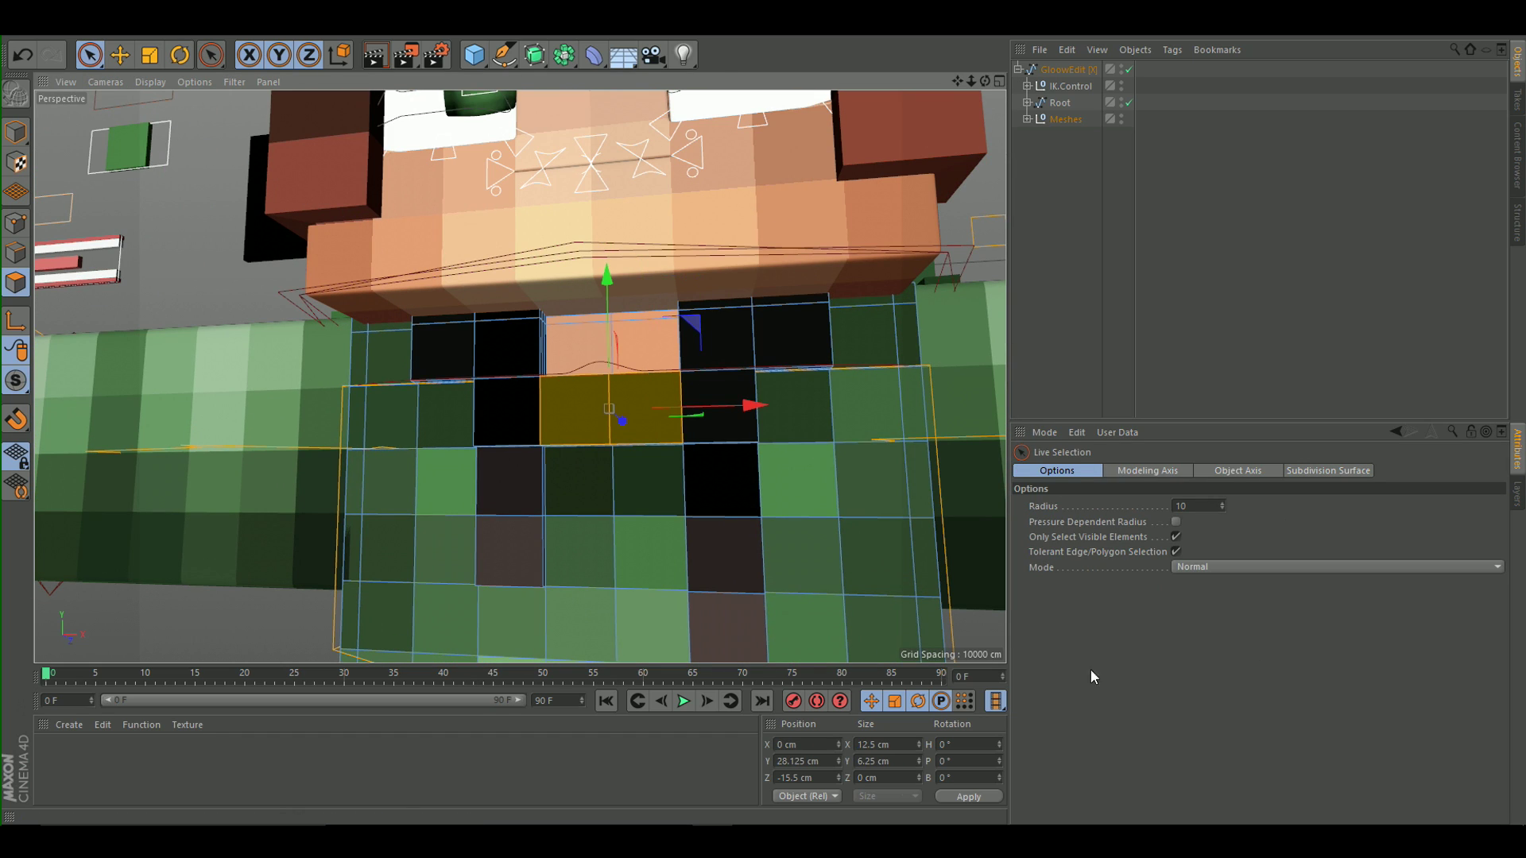
key("space")
scroll(677, 482, "down", 5)
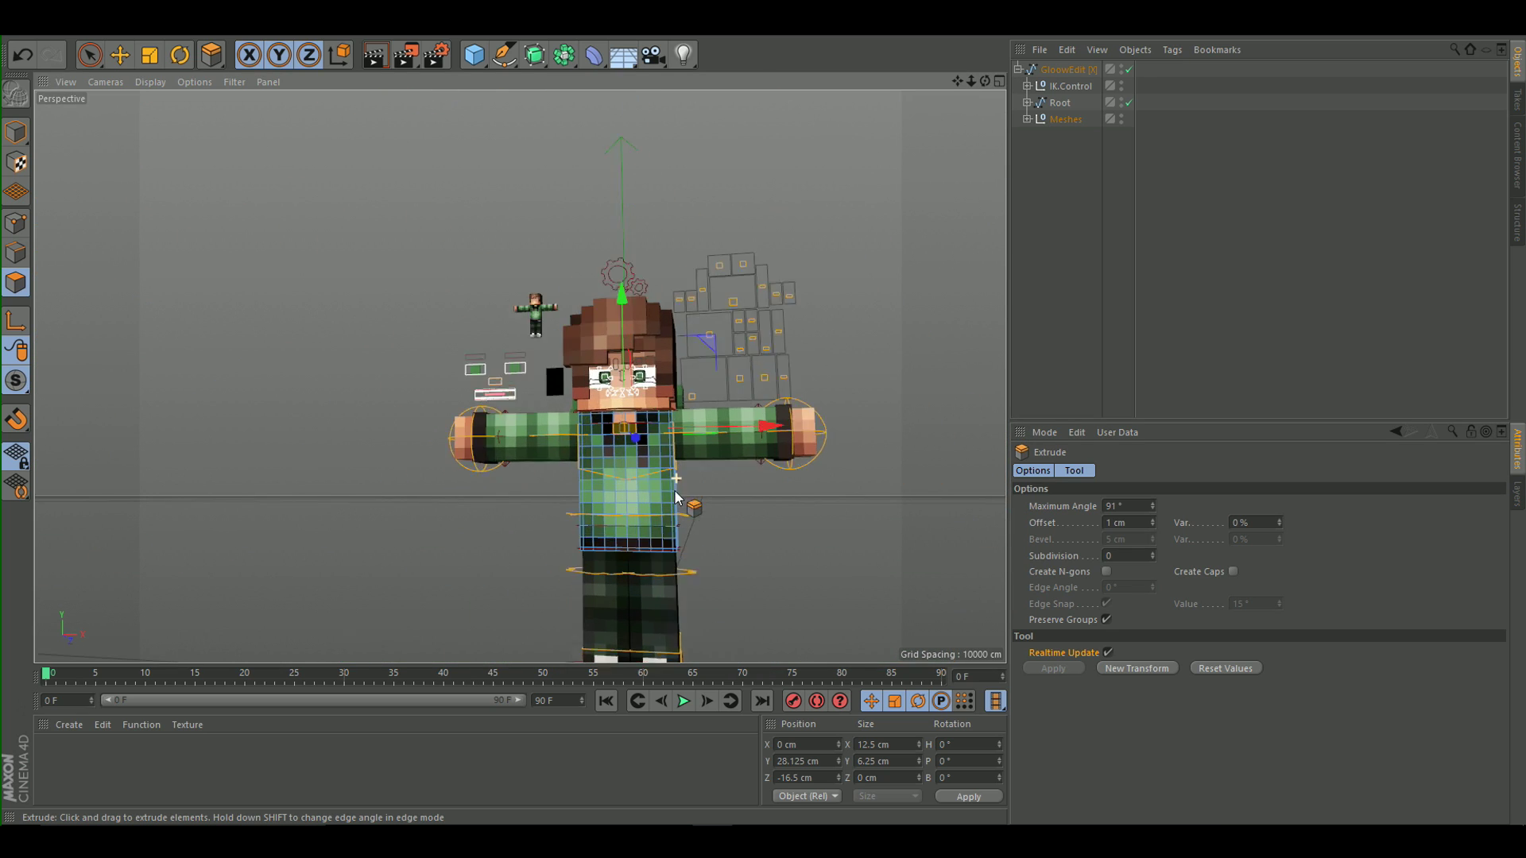
Loop-select the black hem around the bottom of the torso, extrude it by 1 cm, and return to model mode.
scroll(677, 481, "up", 5)
key("u")
key("l")
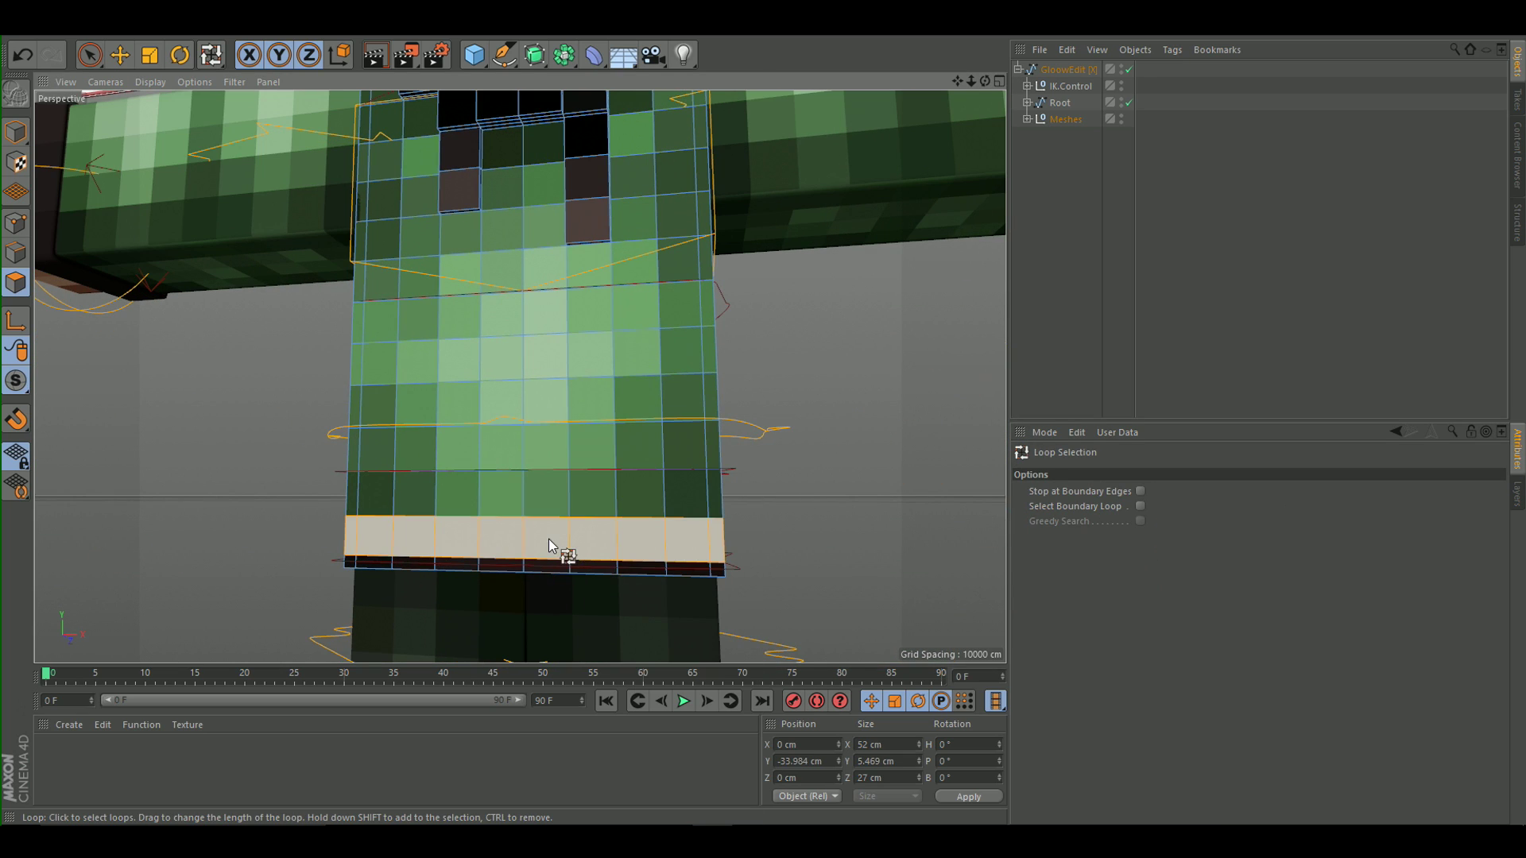
left_click(549, 545)
key("space")
scroll(593, 412, "down", 5)
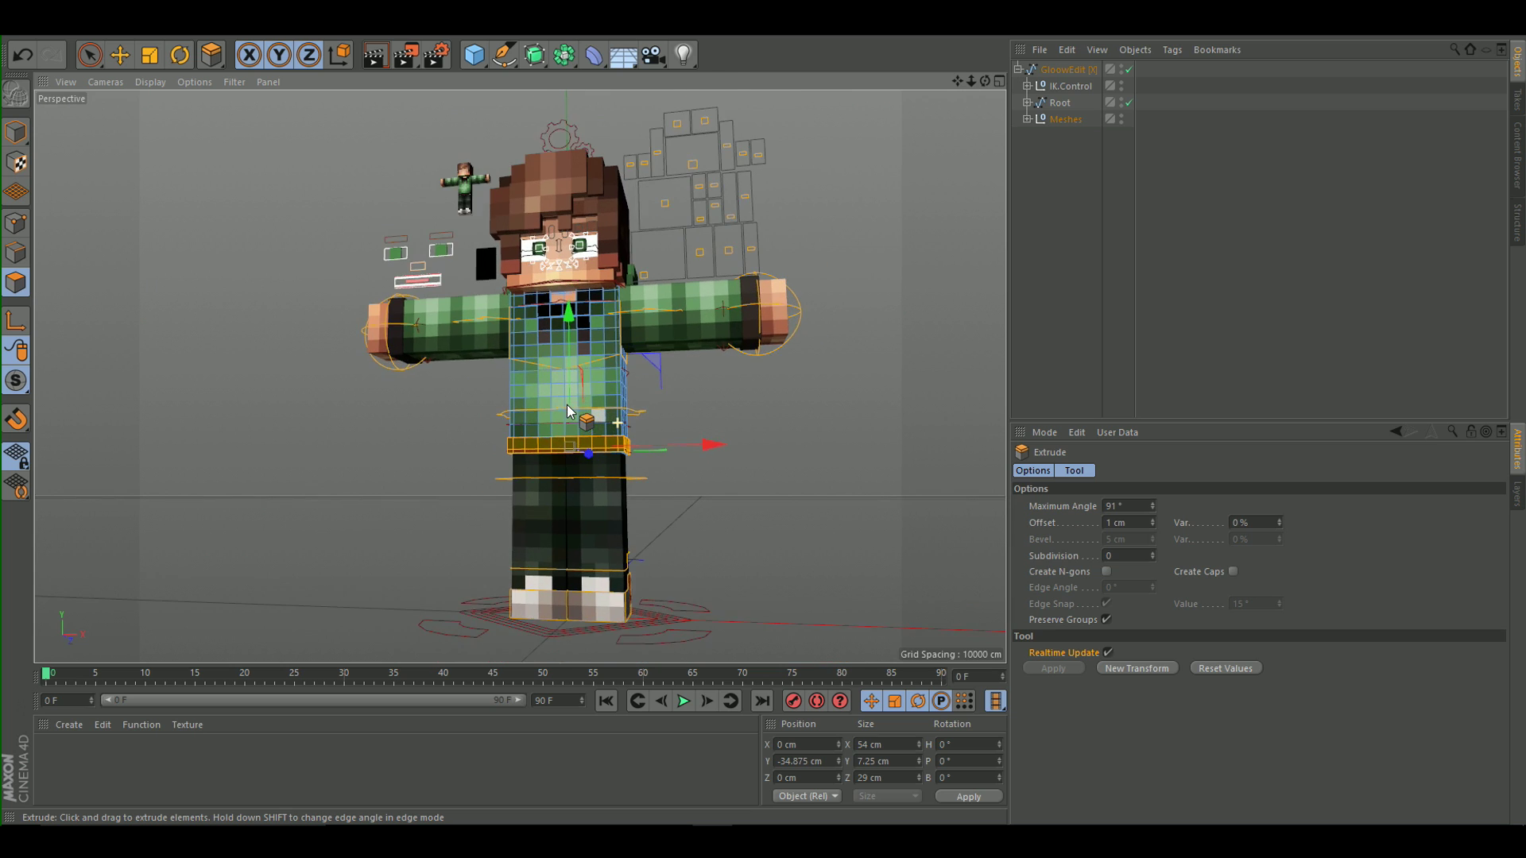
scroll(567, 410, "up", 1)
left_click(16, 132)
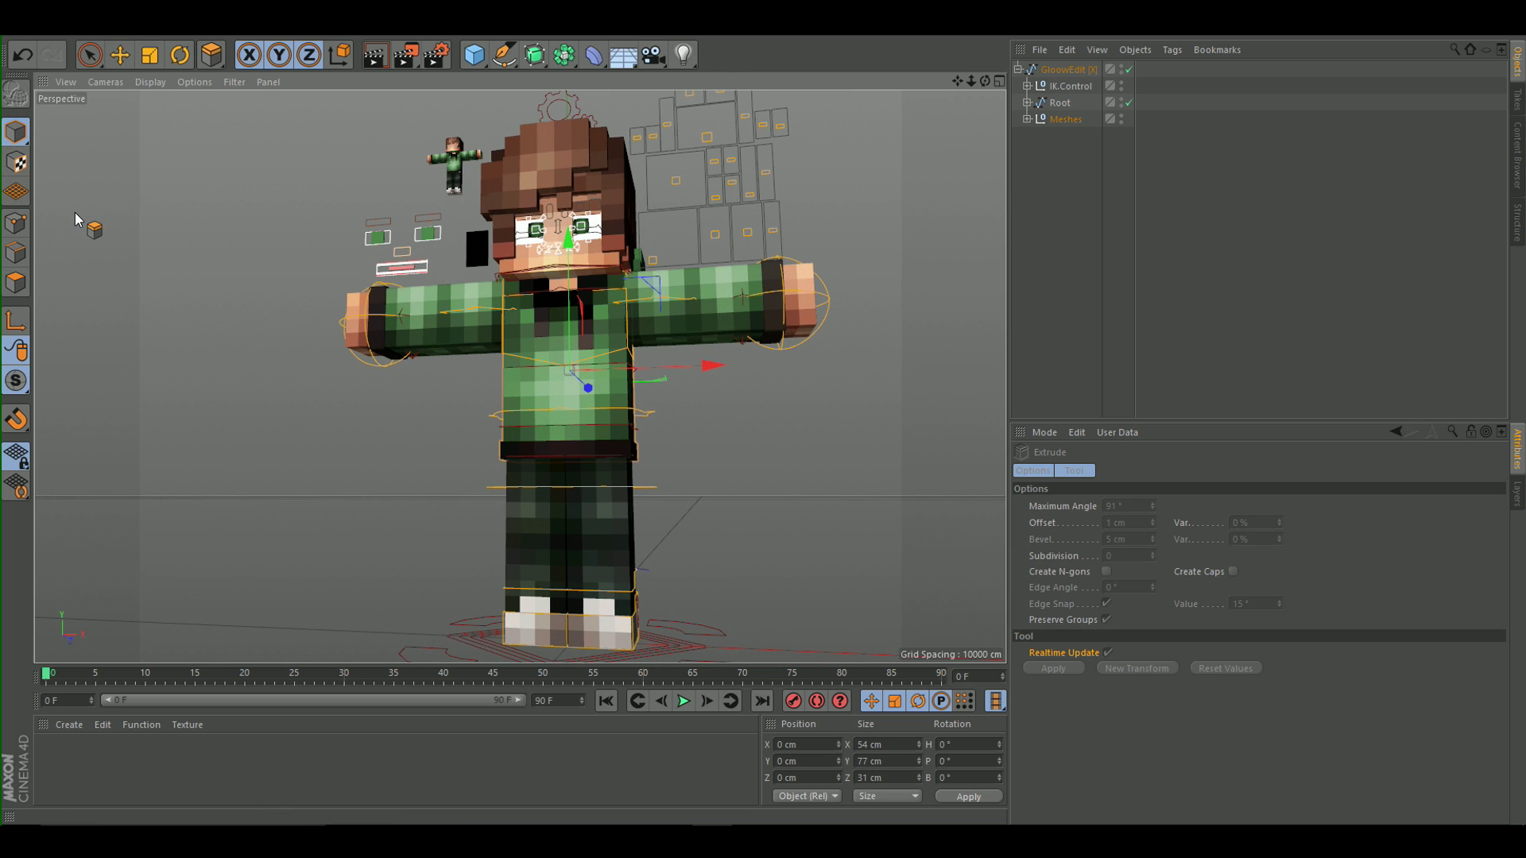
Turn off the L_Leg and R_Leg subdivision surfaces inside Legs.Mesh, collapse the hierarchy and select the GloowEdit rig.
left_click_drag(694, 234, 726, 298, "alt")
middle_click_drag(620, 505, 632, 311, "alt")
scroll(576, 435, "up", 3)
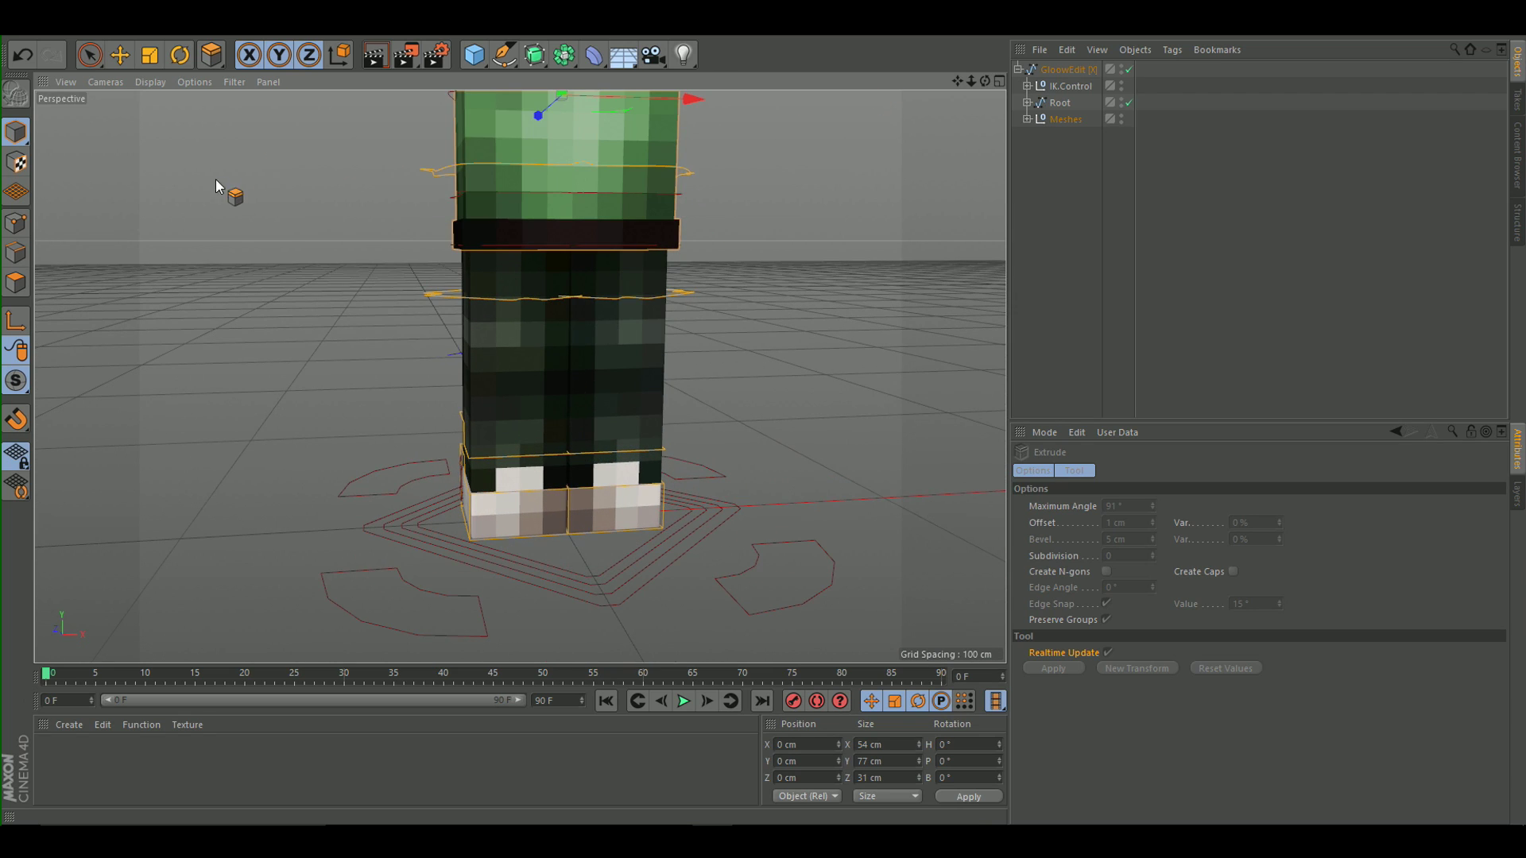
left_click(90, 49)
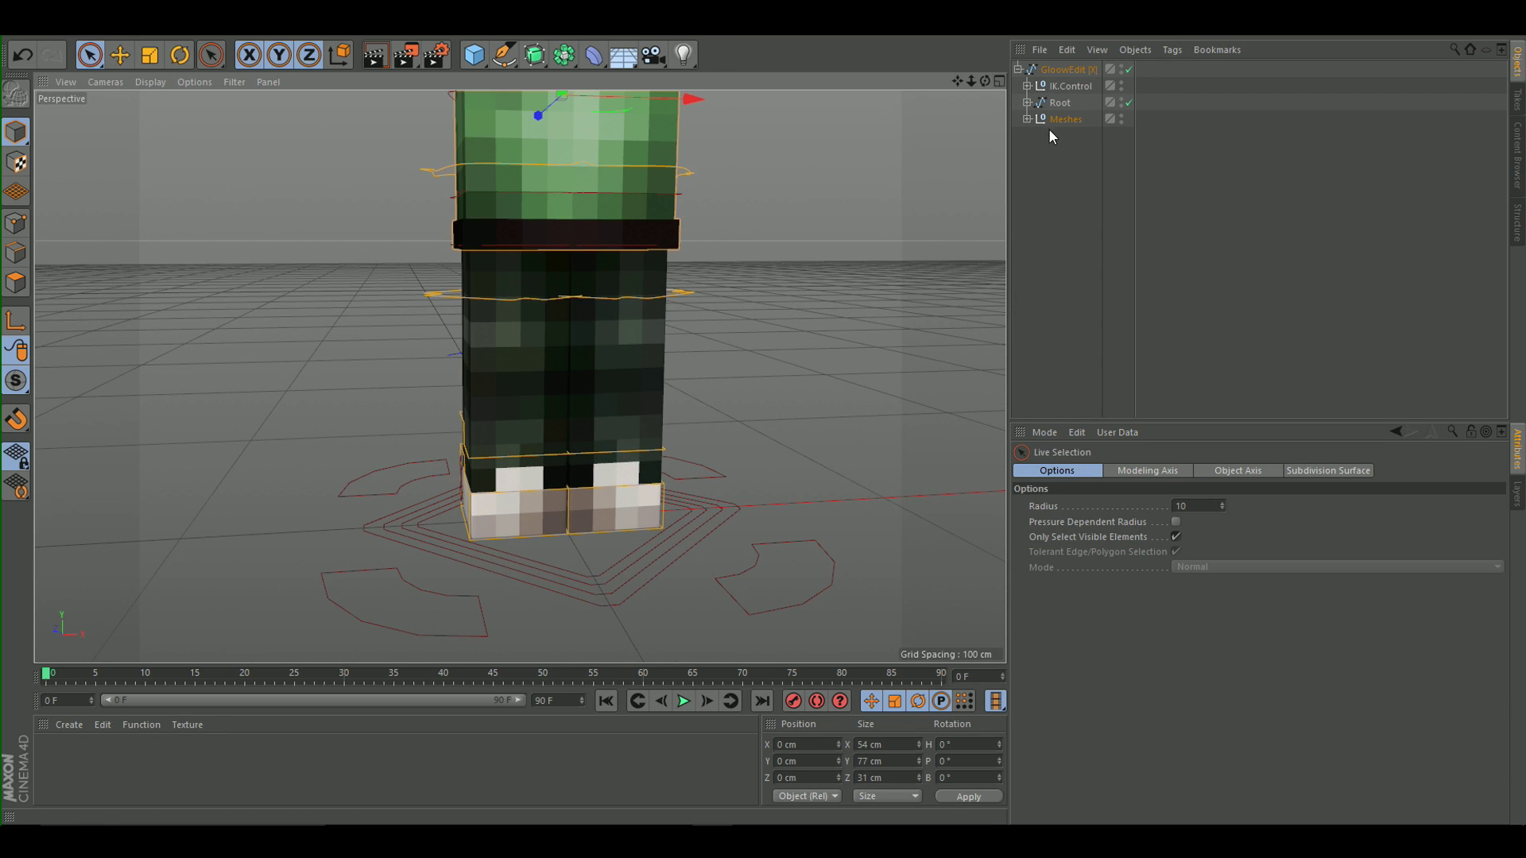
left_click(1028, 120)
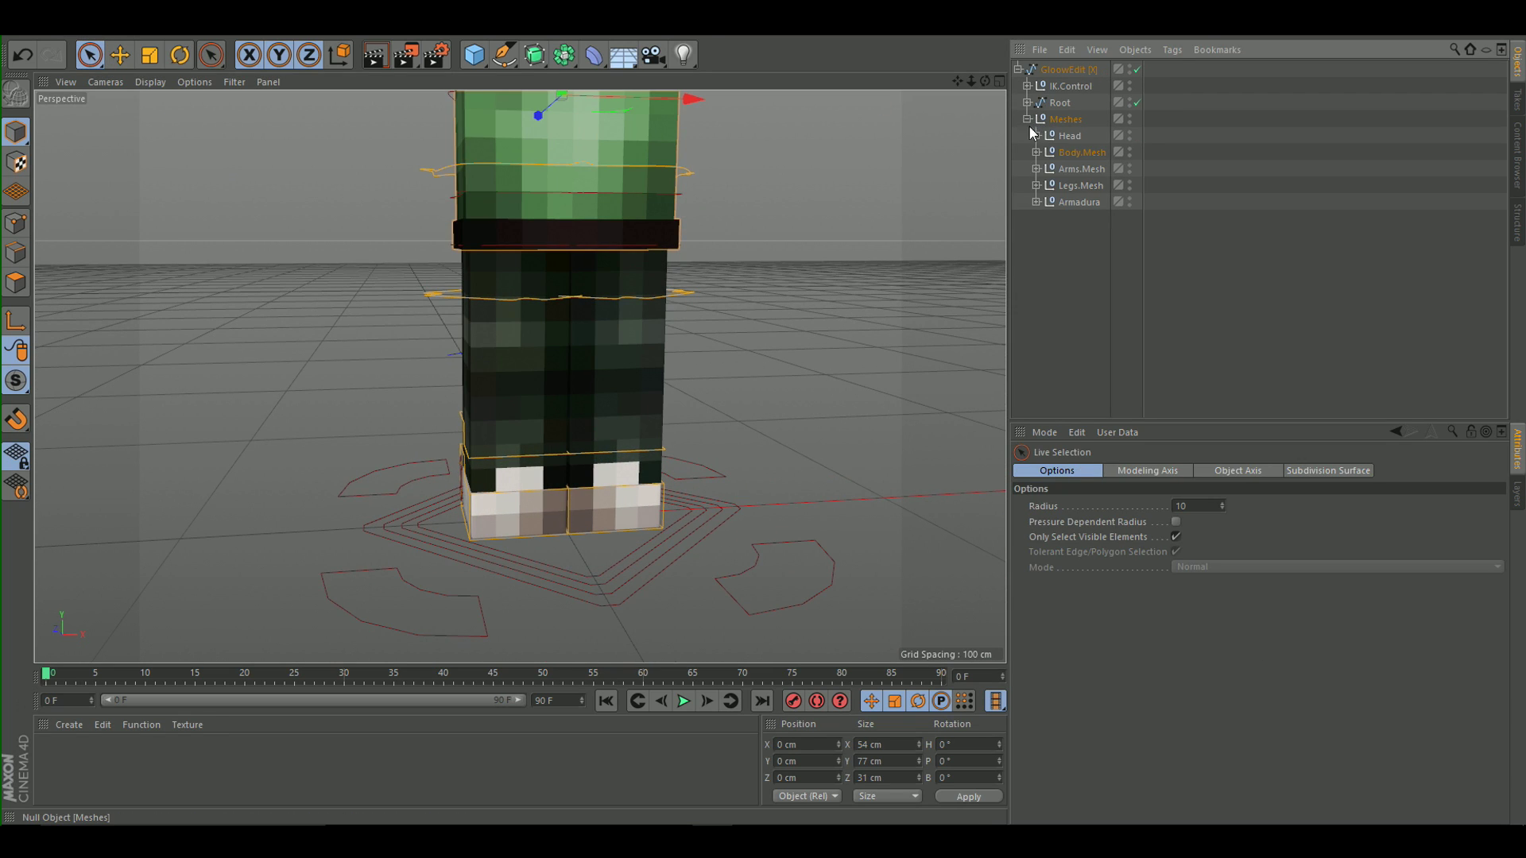
left_click(1036, 185)
left_click(1044, 202)
left_click(1054, 219)
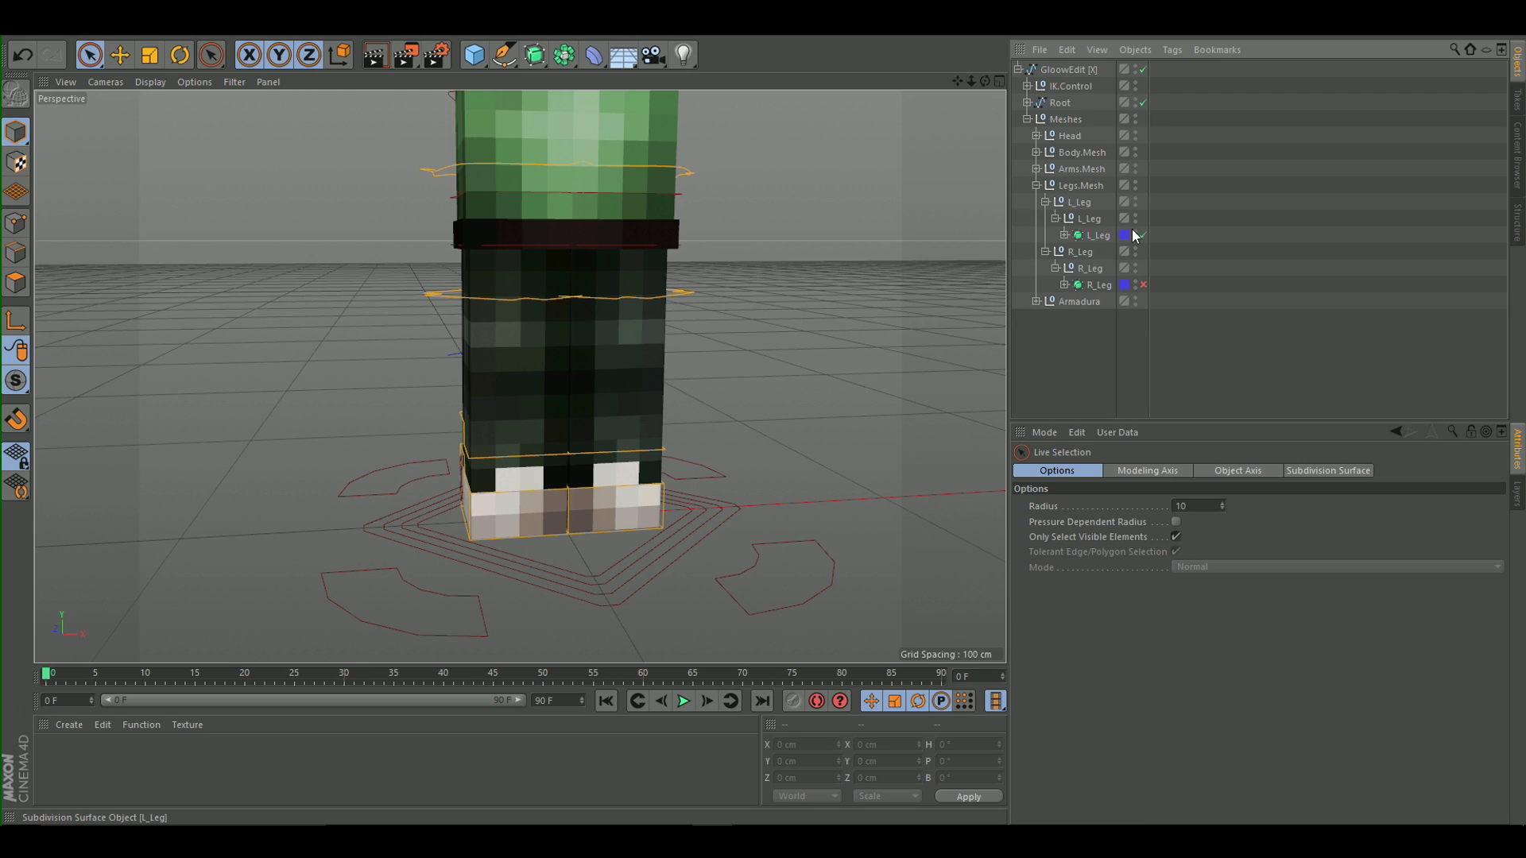
left_click(1036, 185)
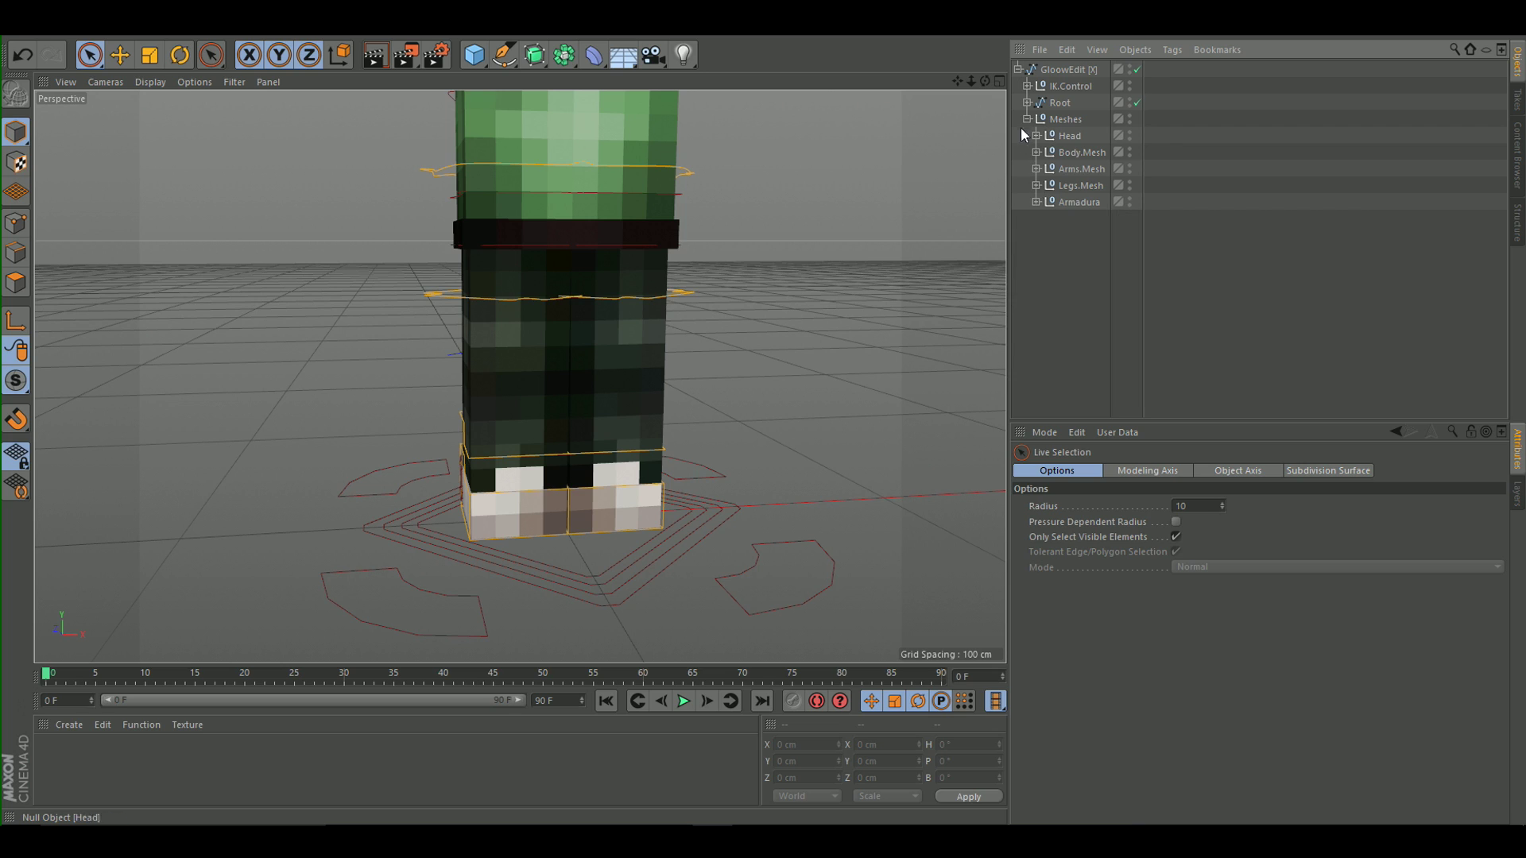
left_click(1018, 70)
left_click(1062, 69)
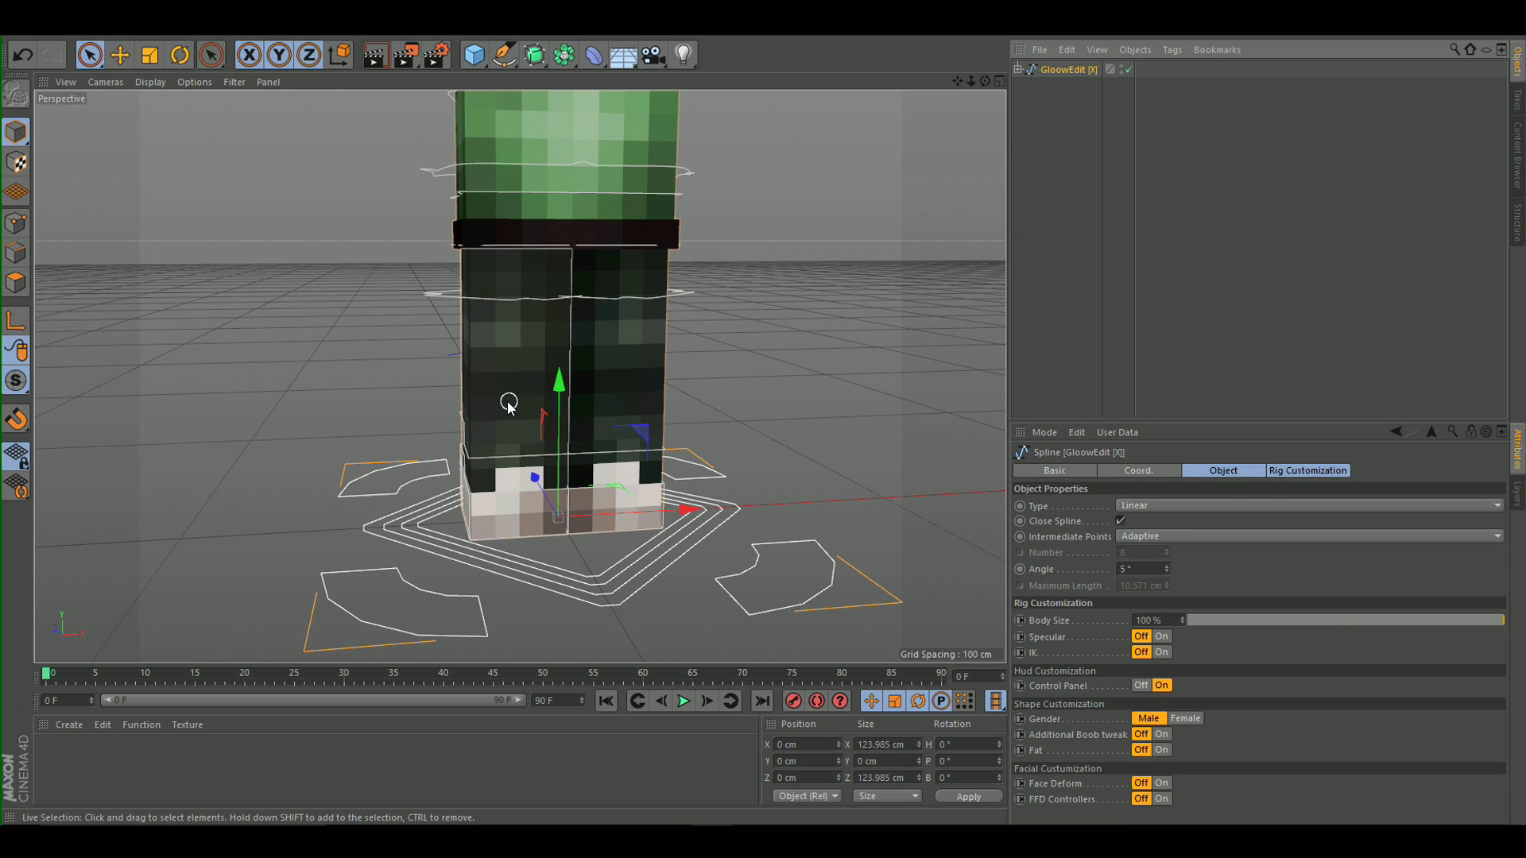
On R_Leg, select the two lowest polygon loops plus the two white shoe polygons above them, extrude by 1 cm, and return to model mode.
left_click(508, 405)
left_click(16, 283)
left_click(530, 501)
scroll(527, 503, "up", 3)
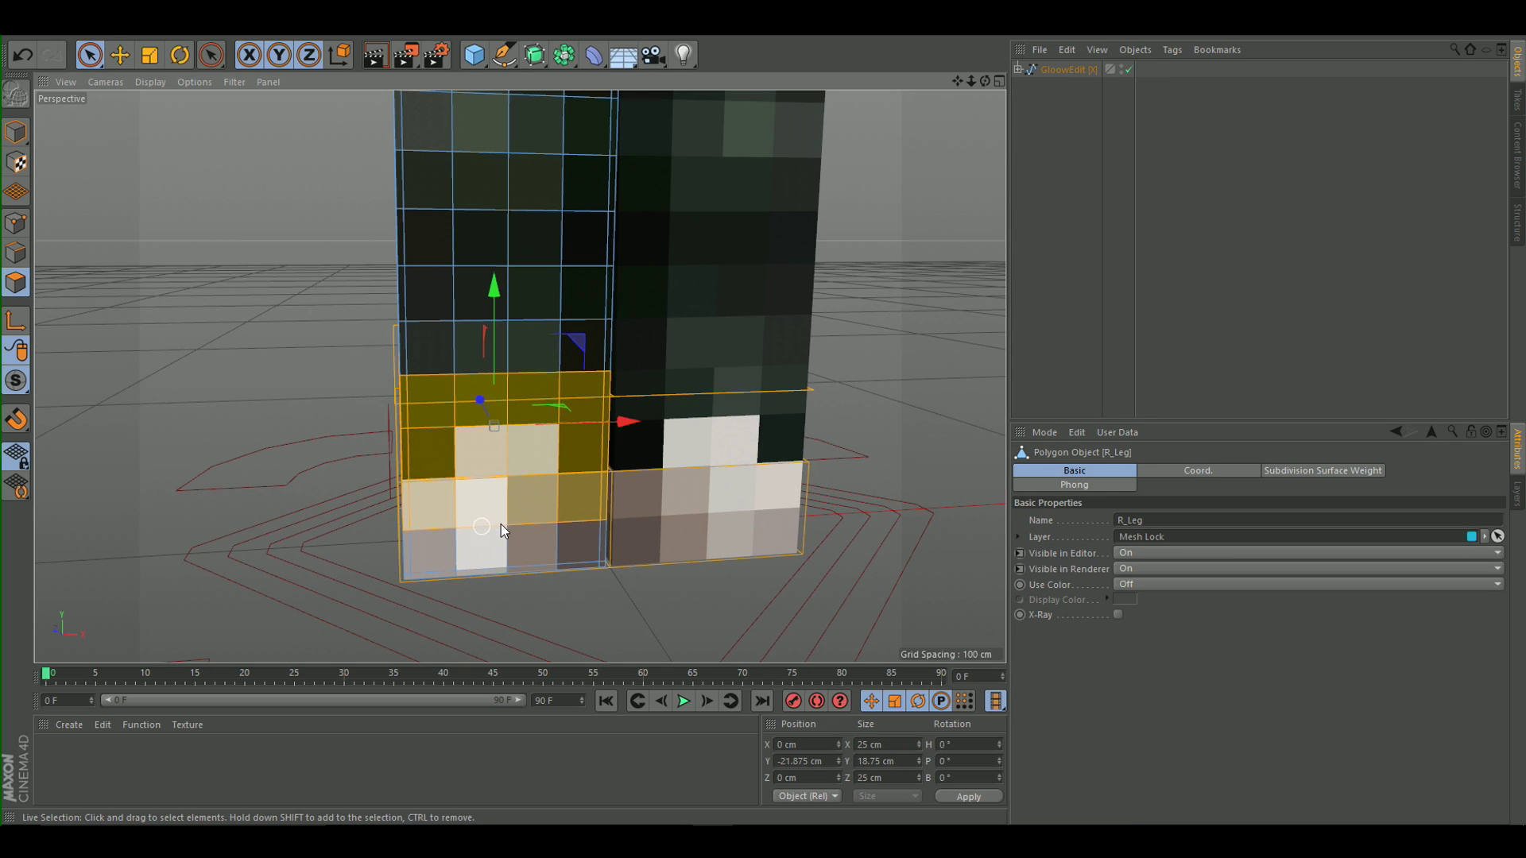
scroll(480, 531, "up", 4)
key("u")
key("l")
left_click(521, 576)
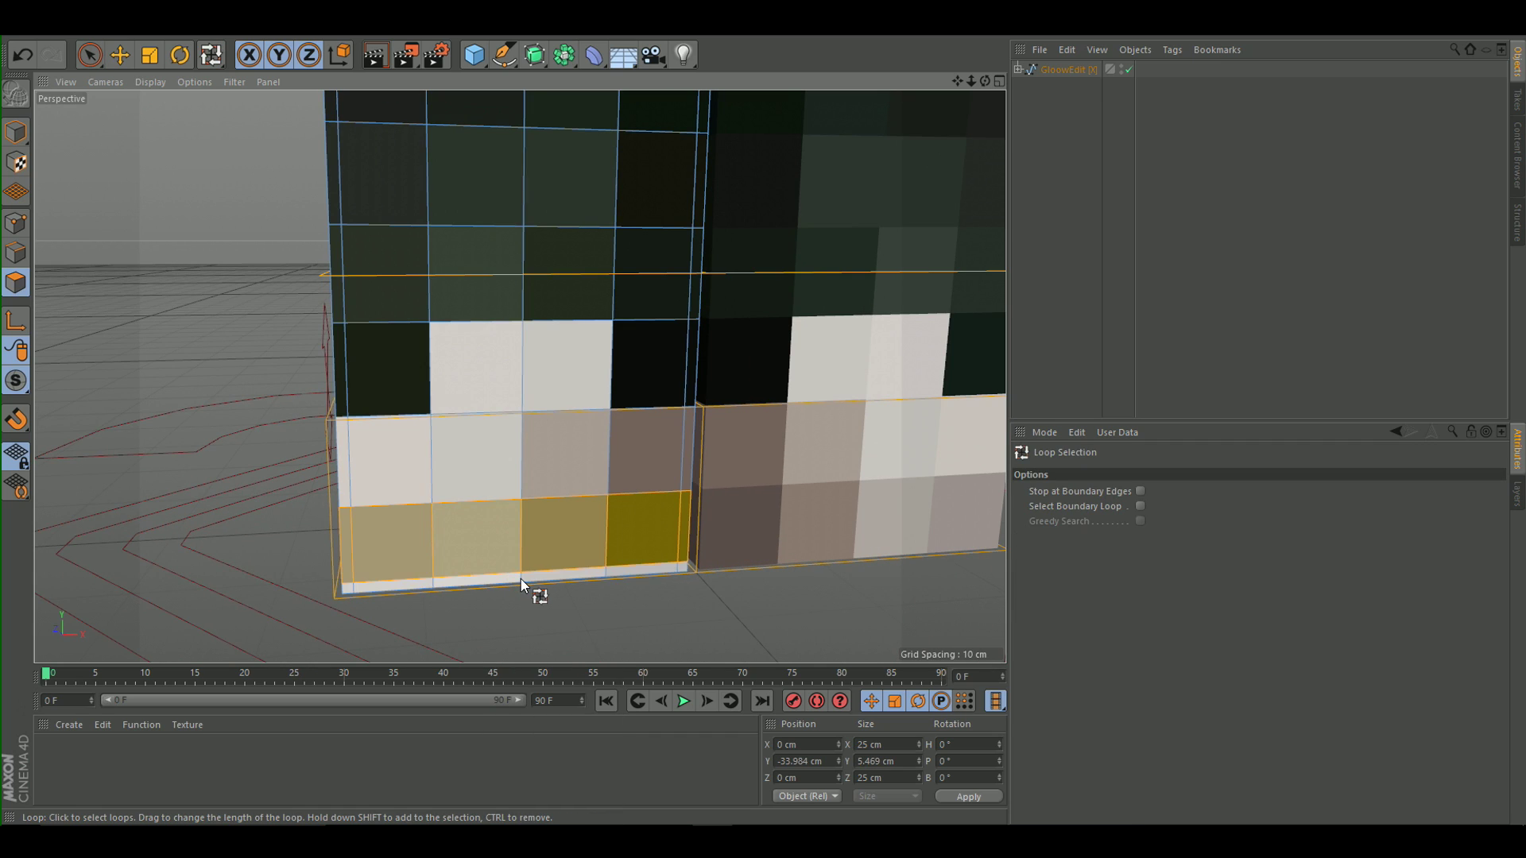
left_click(480, 445, "shift")
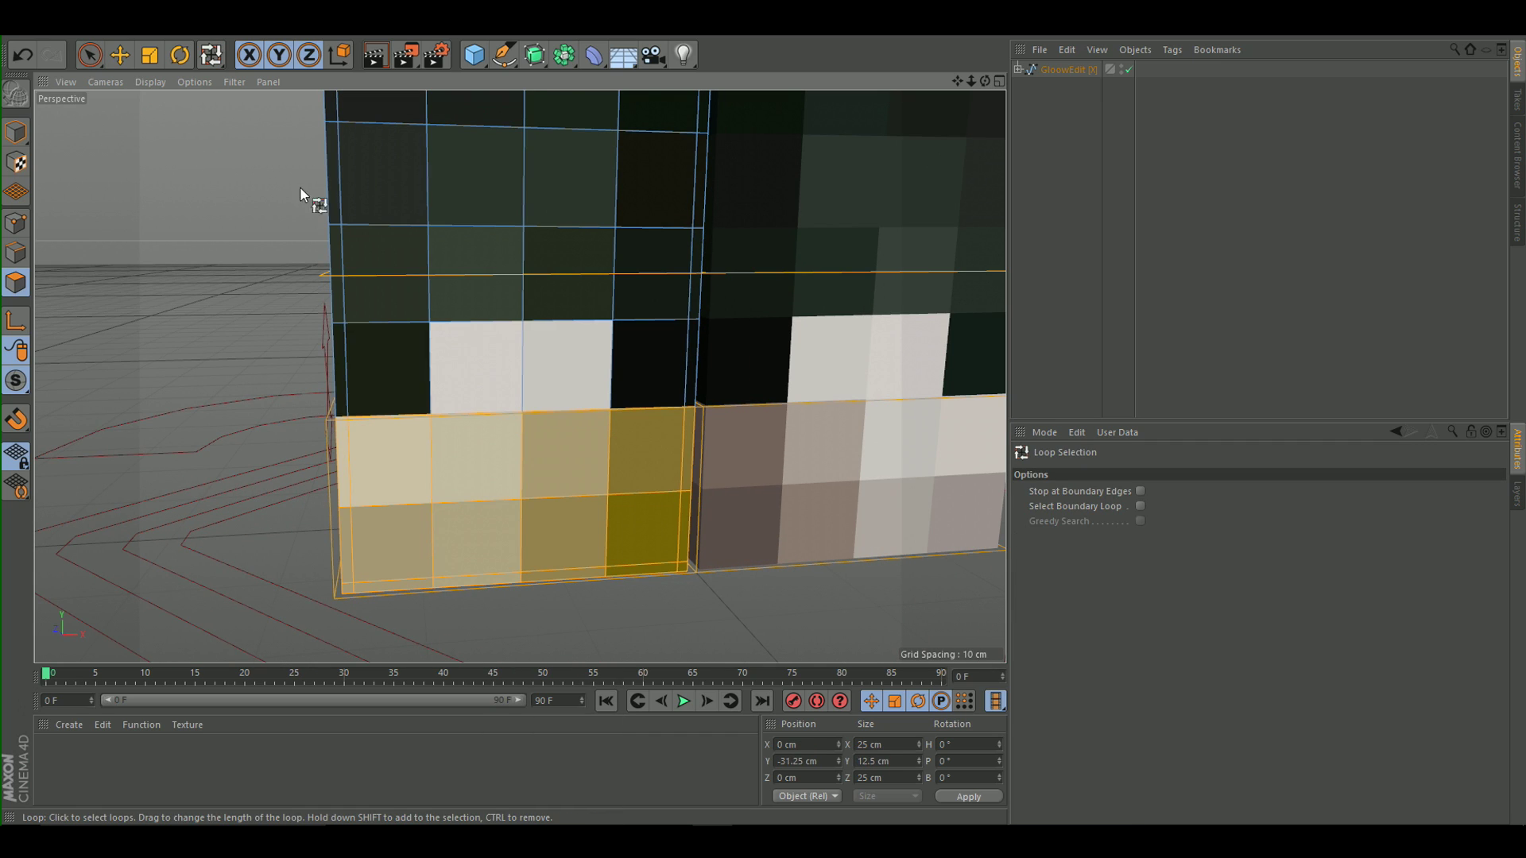
left_click(87, 52)
key("d")
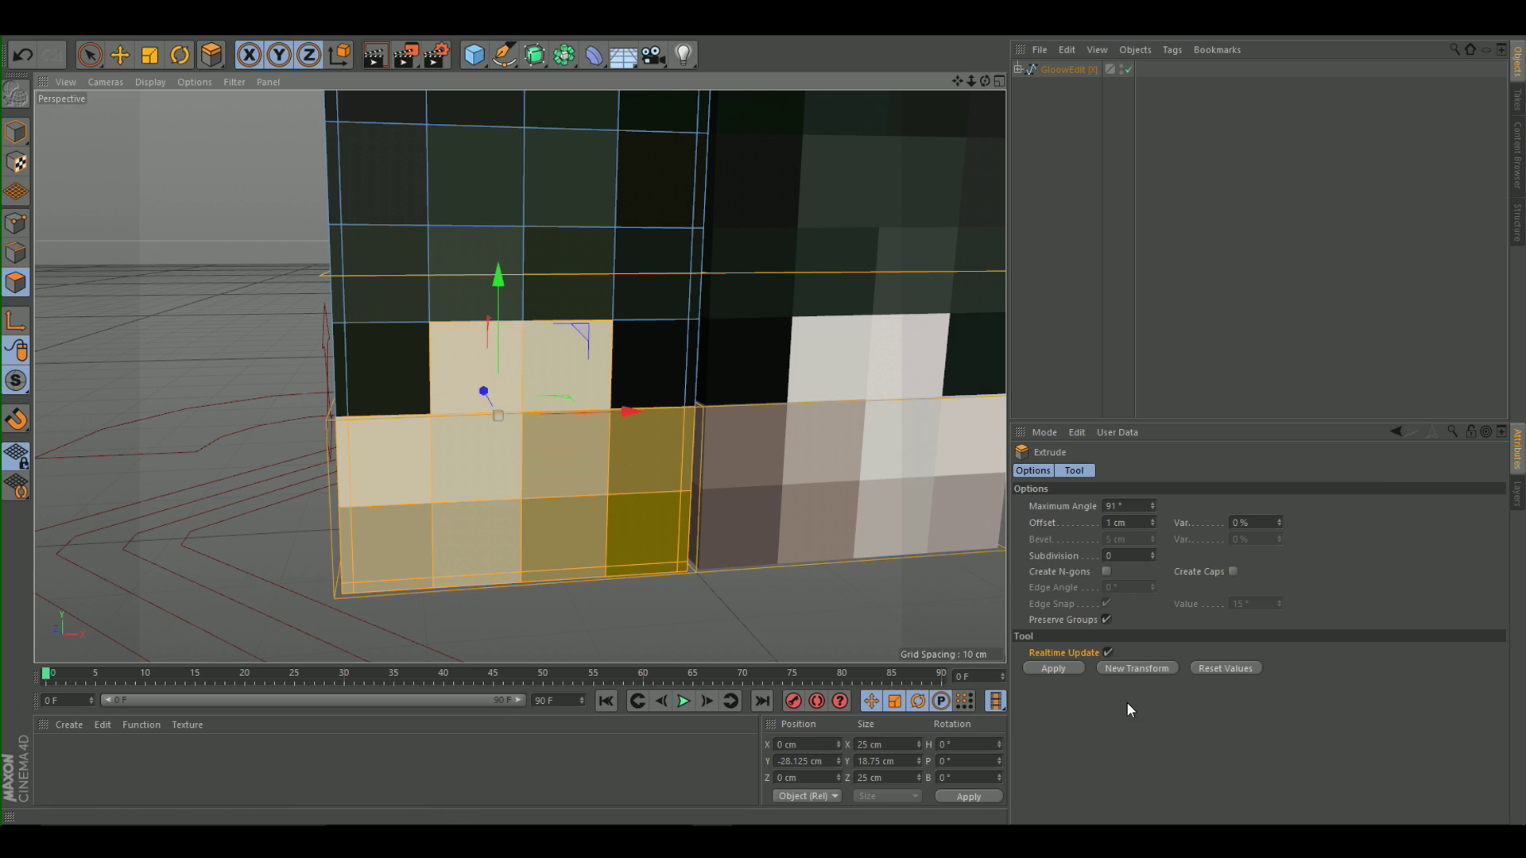
left_click(1052, 668)
scroll(845, 564, "down", 5)
left_click(16, 131)
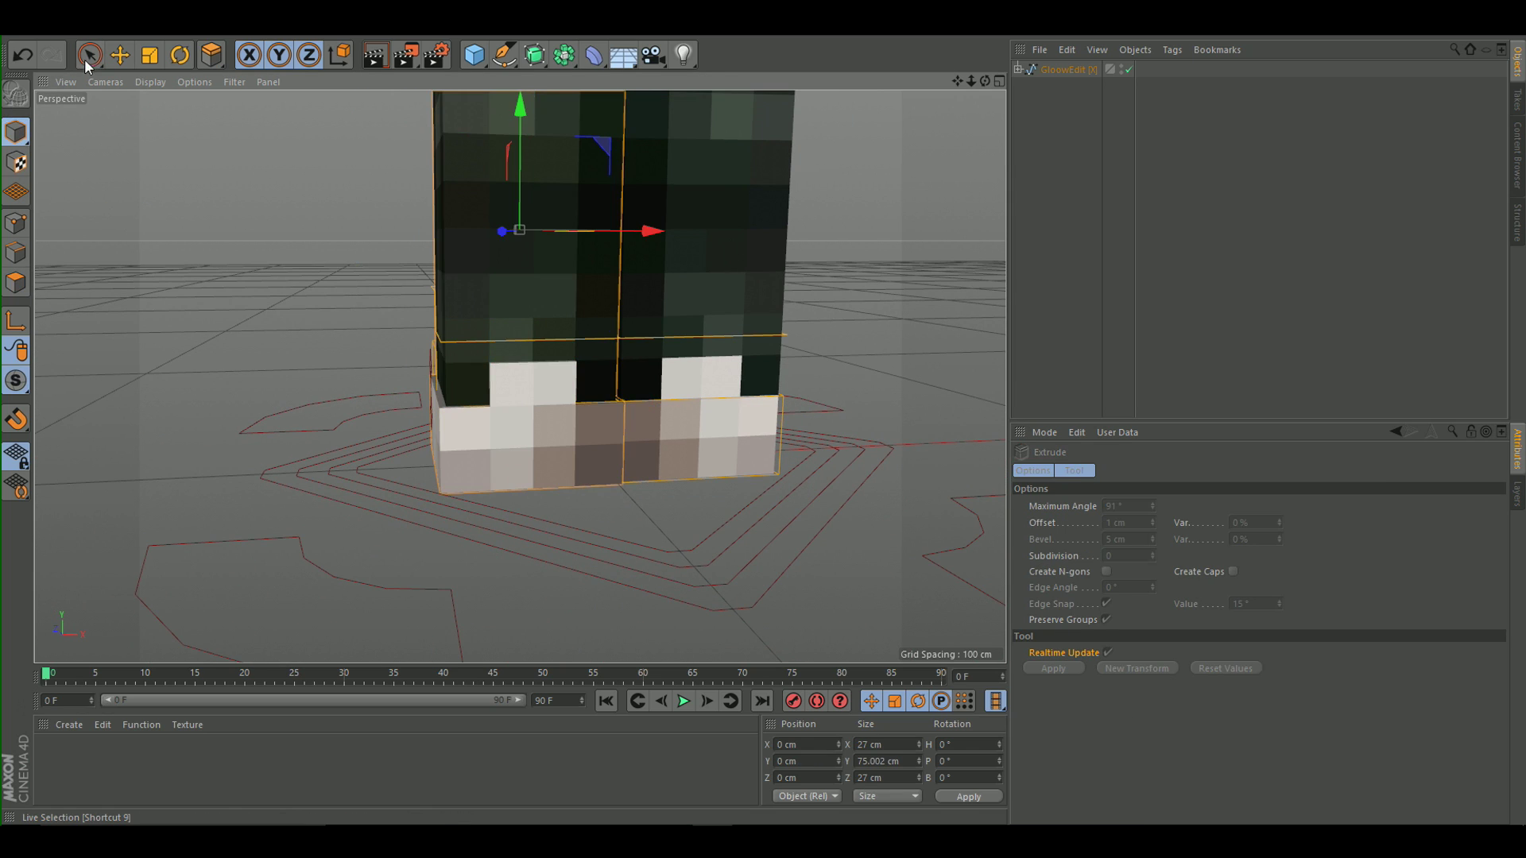
On L_Leg, select the two lowest polygon loops plus the two white shoe polygons above them, extrude by 1 cm, and return to model mode.
left_click(89, 54)
left_click(589, 347)
left_click(16, 282)
scroll(731, 483, "up", 5)
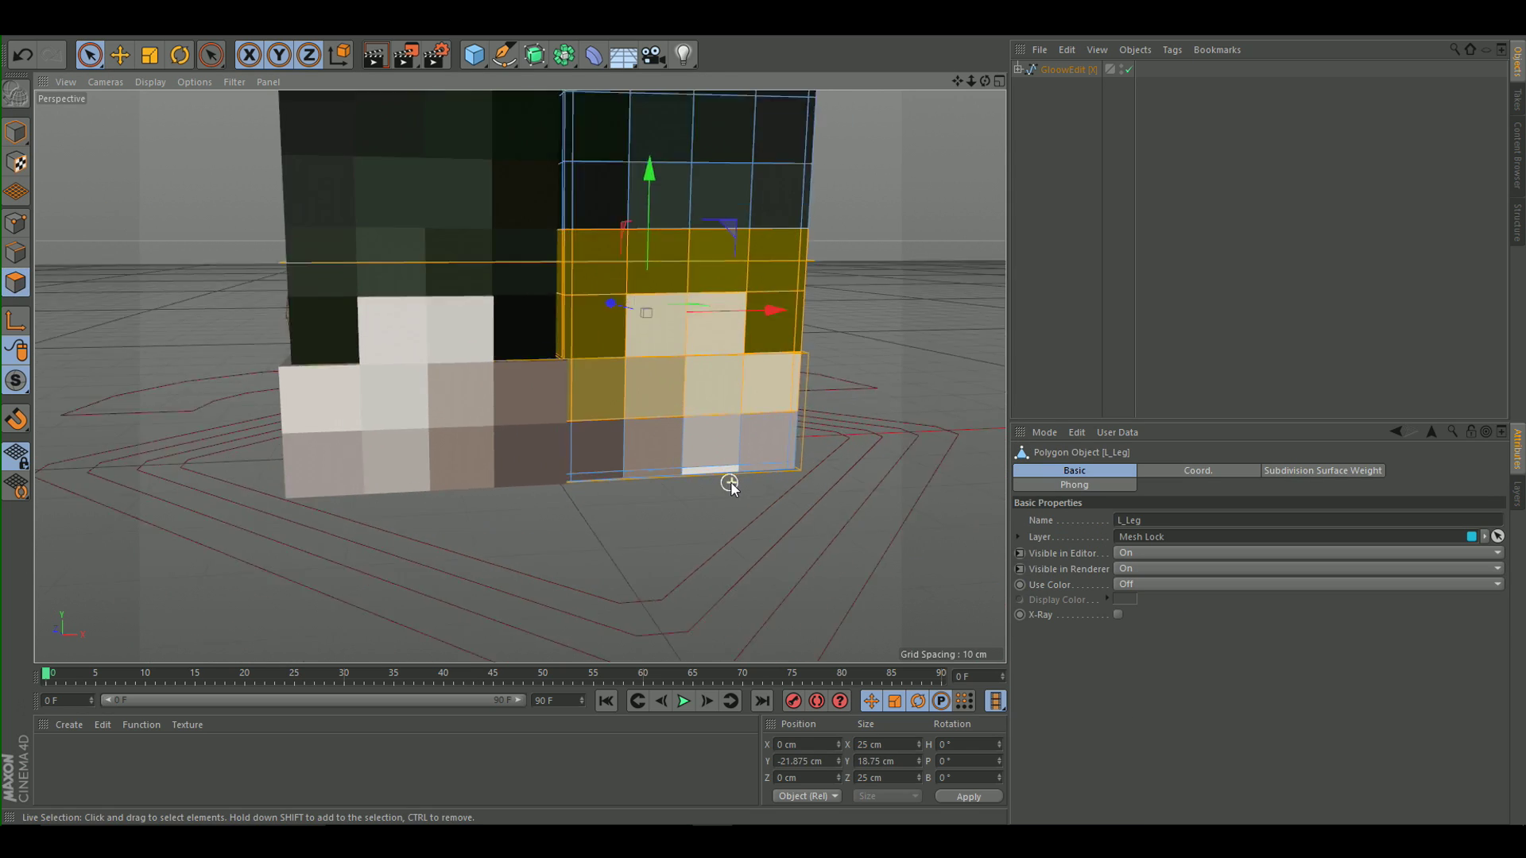
key("u")
key("l")
left_click(679, 421)
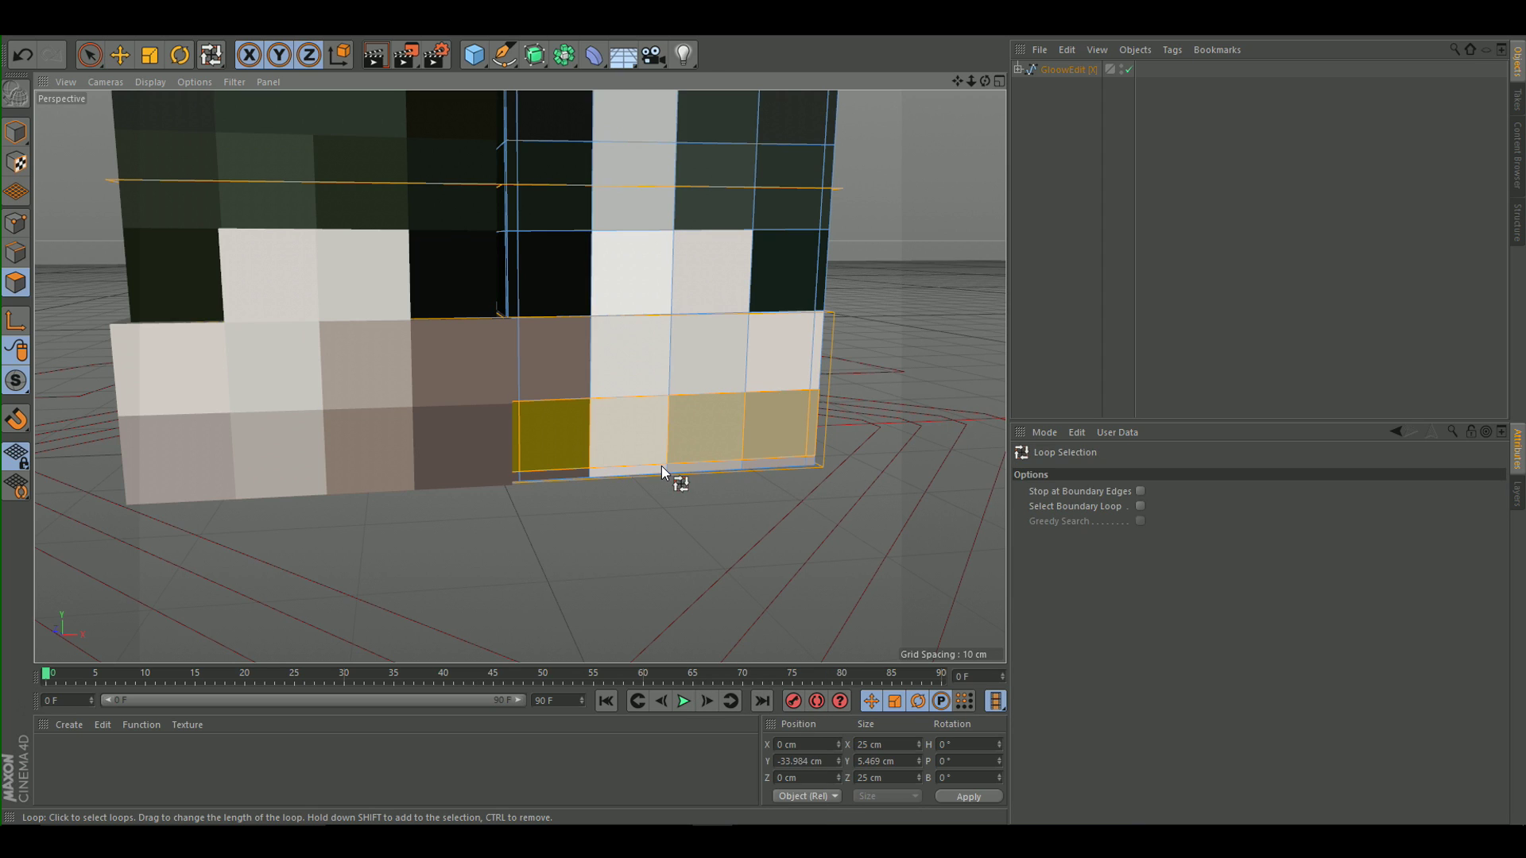
left_click(661, 337, "shift")
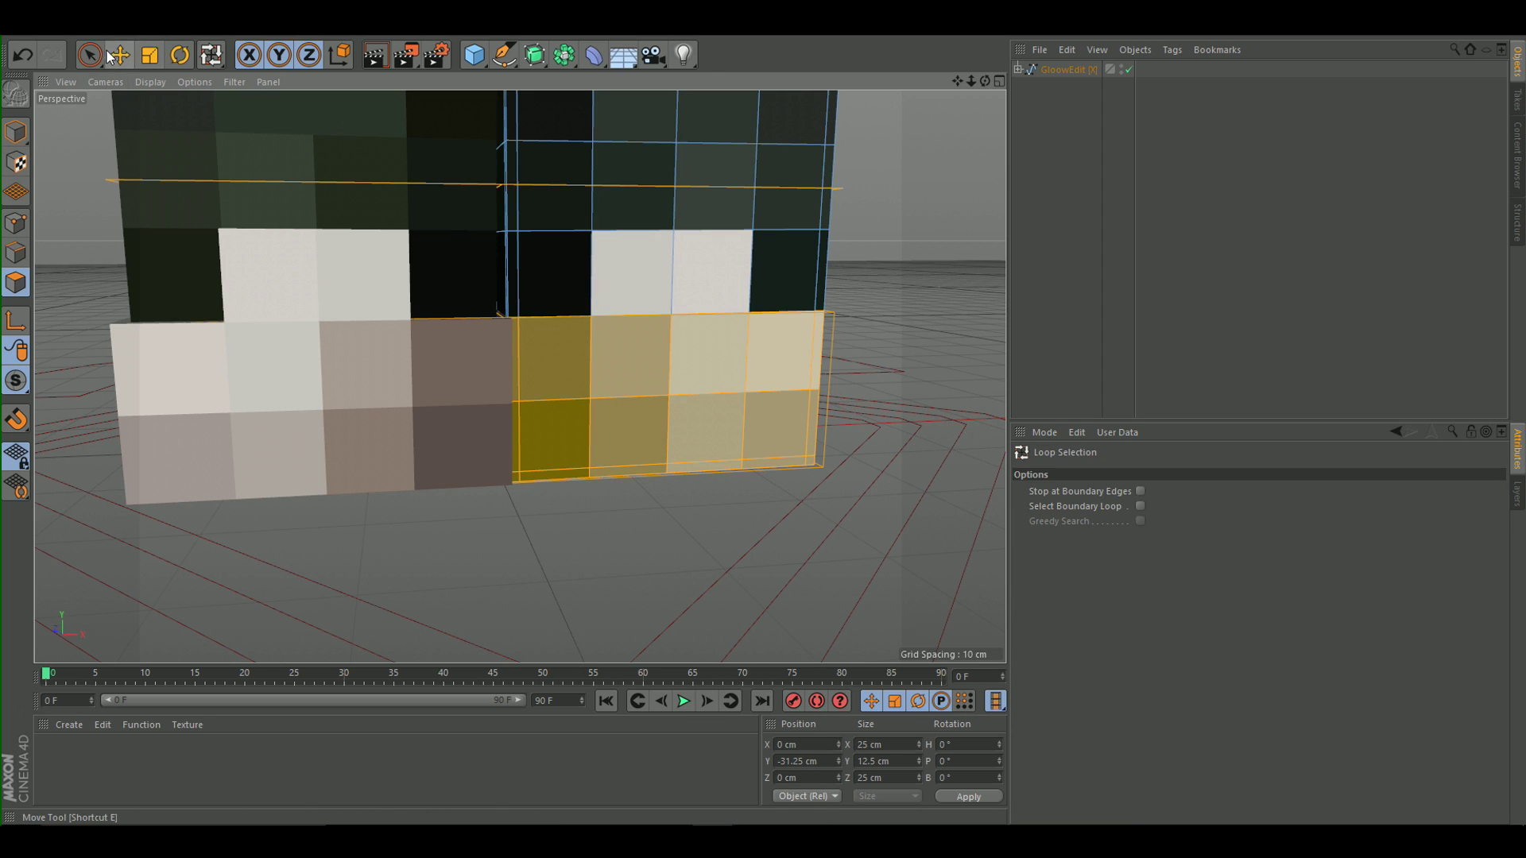
left_click(93, 59)
left_click_drag(632, 272, 688, 273, "shift")
key("d")
left_click(1075, 667)
scroll(521, 213, "down", 6)
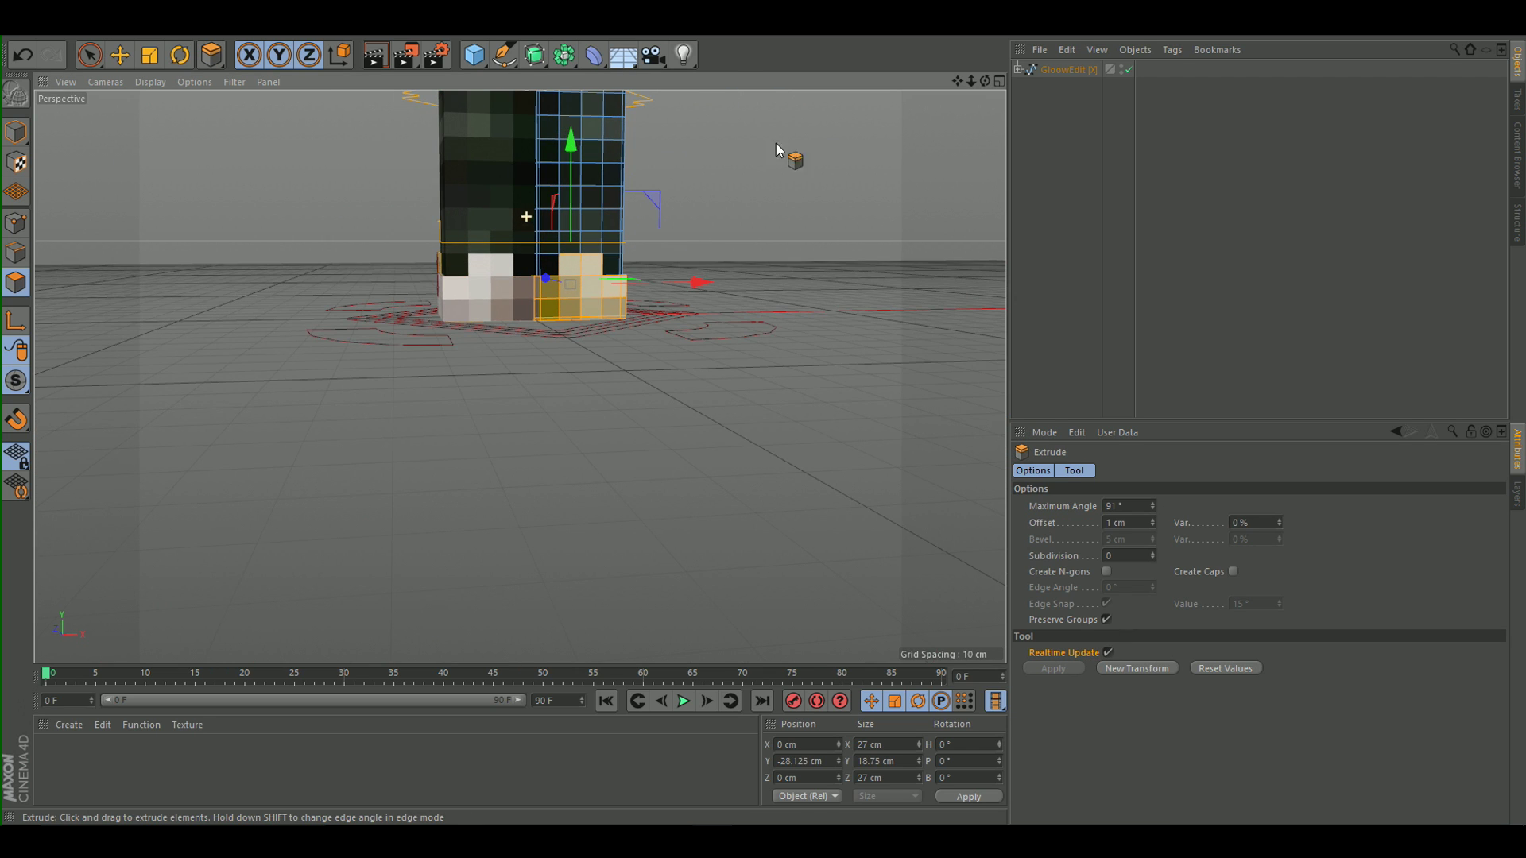
middle_click_drag(726, 163, 726, 593, "alt")
left_click(12, 138)
Examine the whole character from the front and at an angle to check the extruded hair, clothing and shoes.
left_click_drag(314, 251, 238, 286, "alt")
scroll(398, 253, "down", 7)
left_click(119, 54)
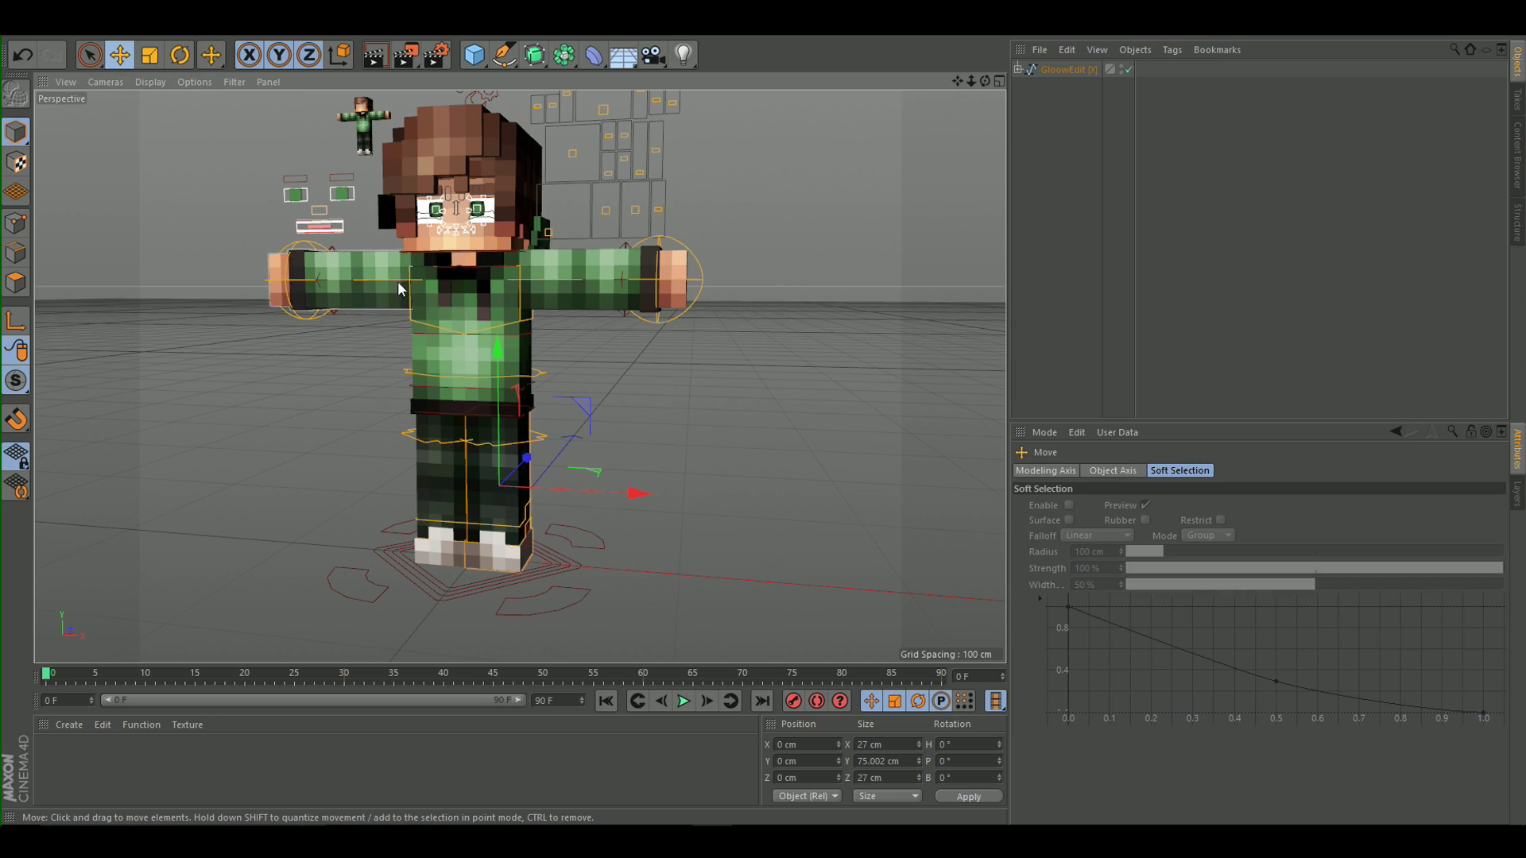
scroll(370, 272, "down", 4)
scroll(417, 259, "up", 2)
scroll(427, 236, "up", 6)
mouse_move(704, 248)
left_mouse_down("alt")
mouse_move(291, 308)
mouse_move(747, 285)
mouse_move(656, 197)
mouse_move(665, 119)
left_mouse_up("alt")
scroll(530, 234, "down", 4)
scroll(498, 326, "up", 1)
scroll(485, 307, "down", 3)
scroll(487, 308, "up", 3)
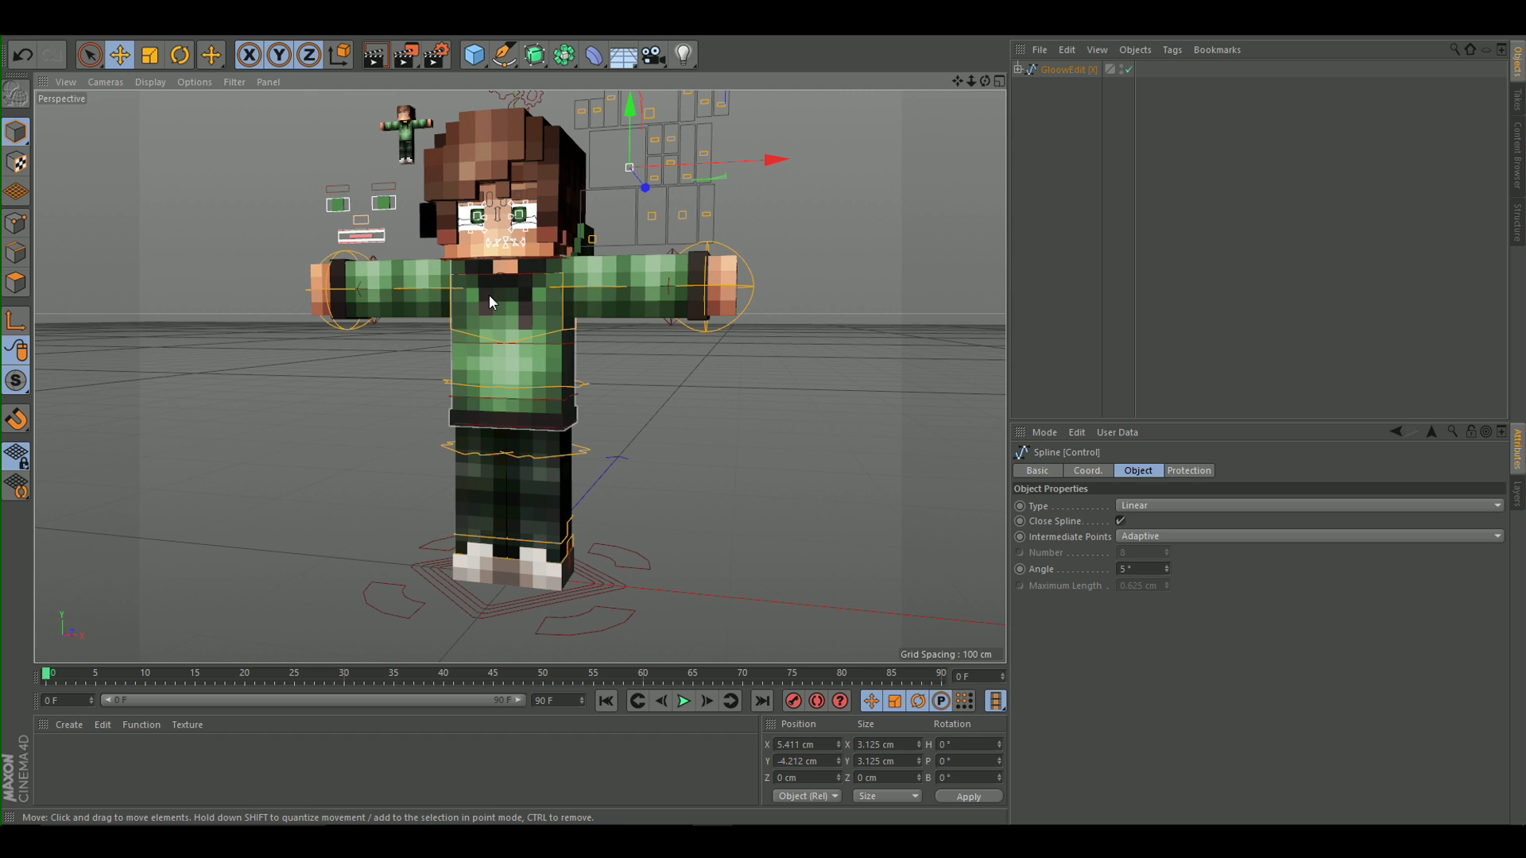
scroll(508, 295, "down", 2)
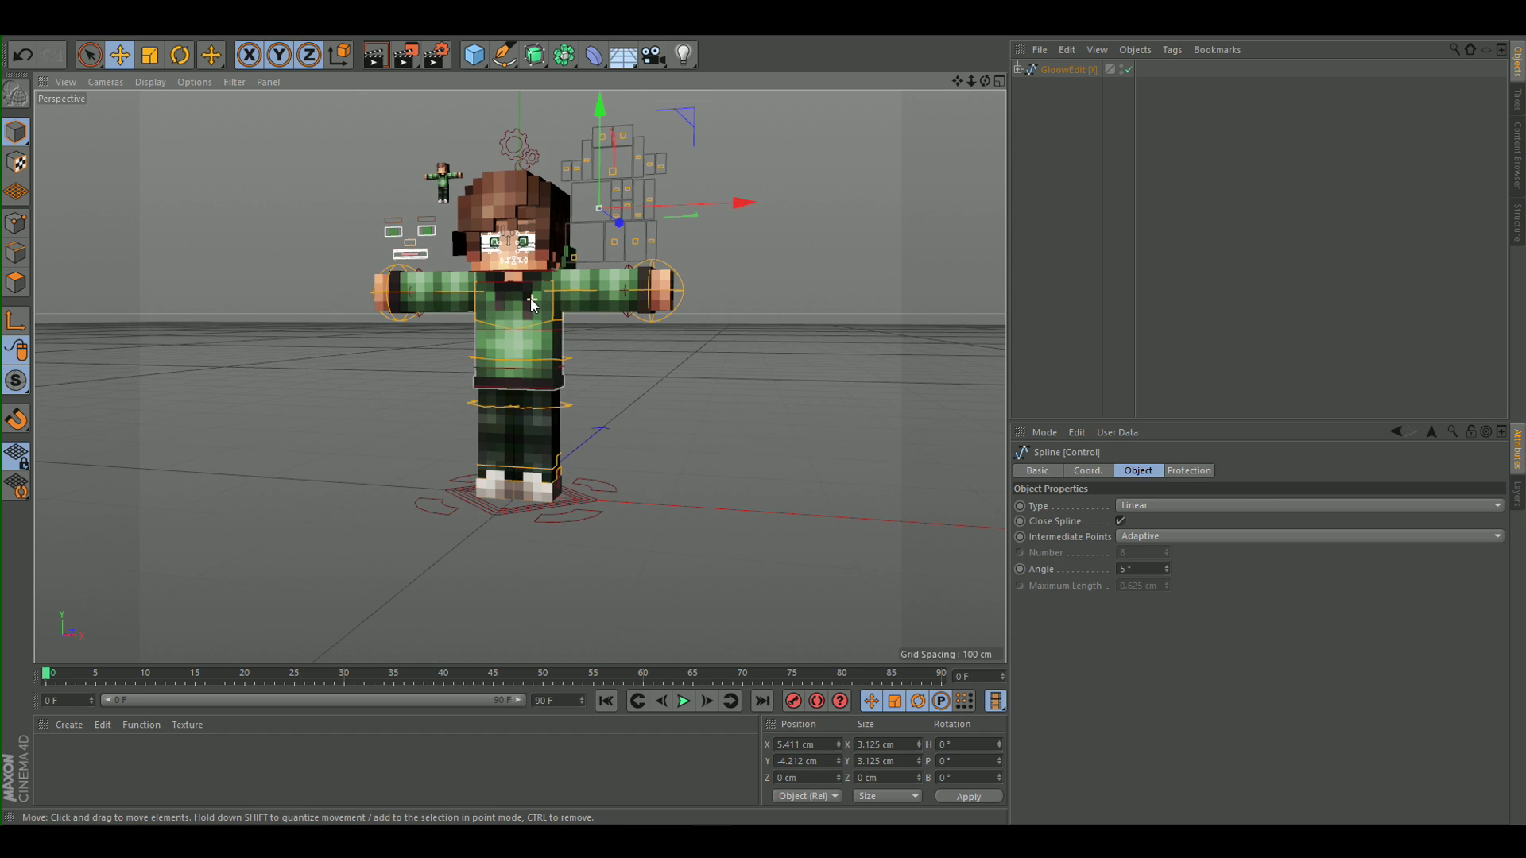
scroll(523, 335, "up", 1)
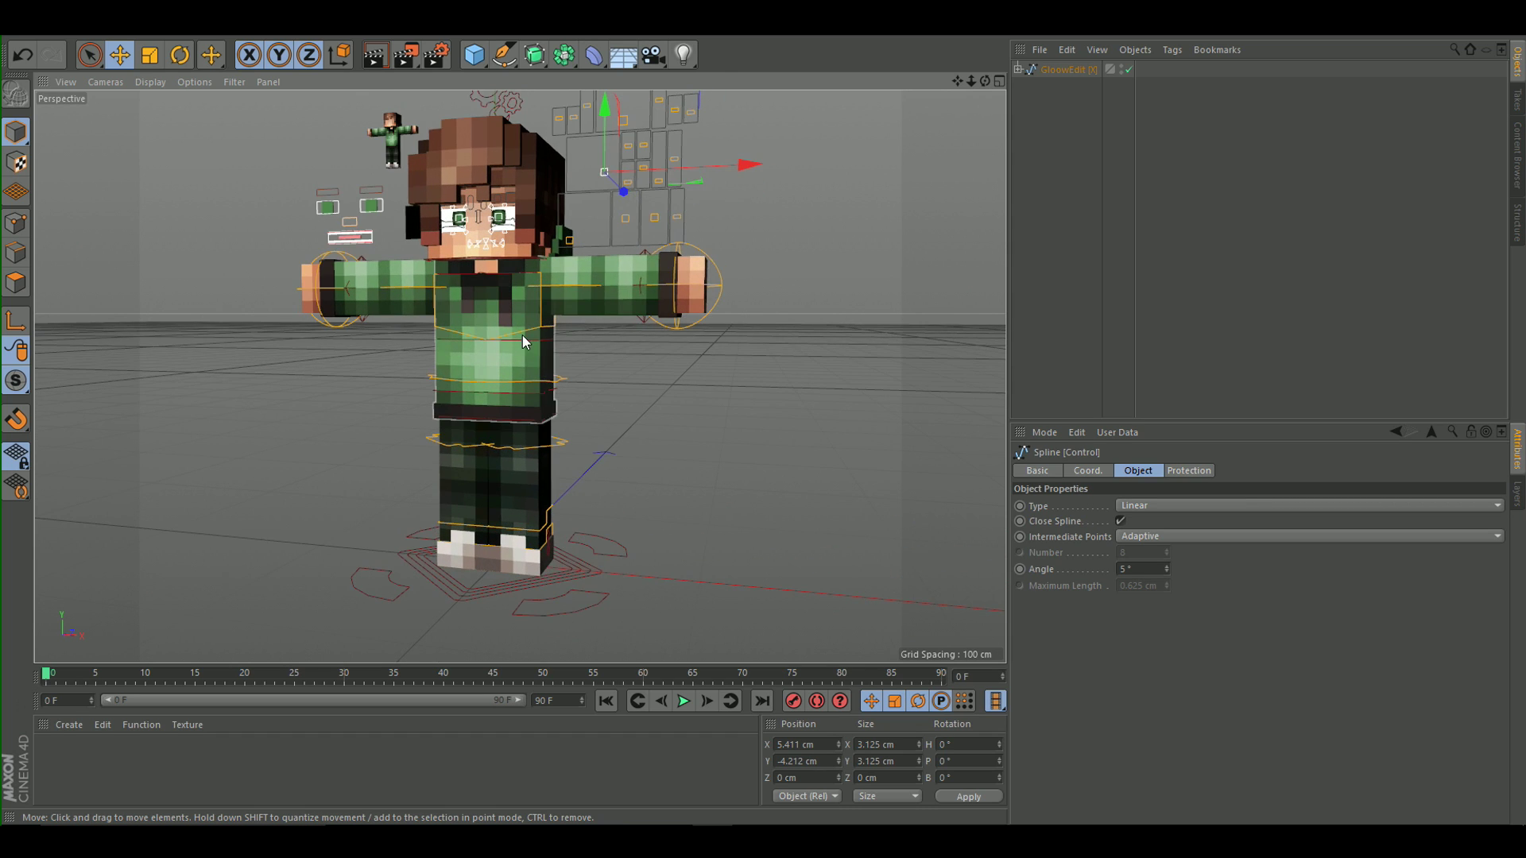
Select the left foot's control spline and scale it up uniformly to about 27.7 cm wide and 20 cm high.
scroll(492, 547, "up", 10)
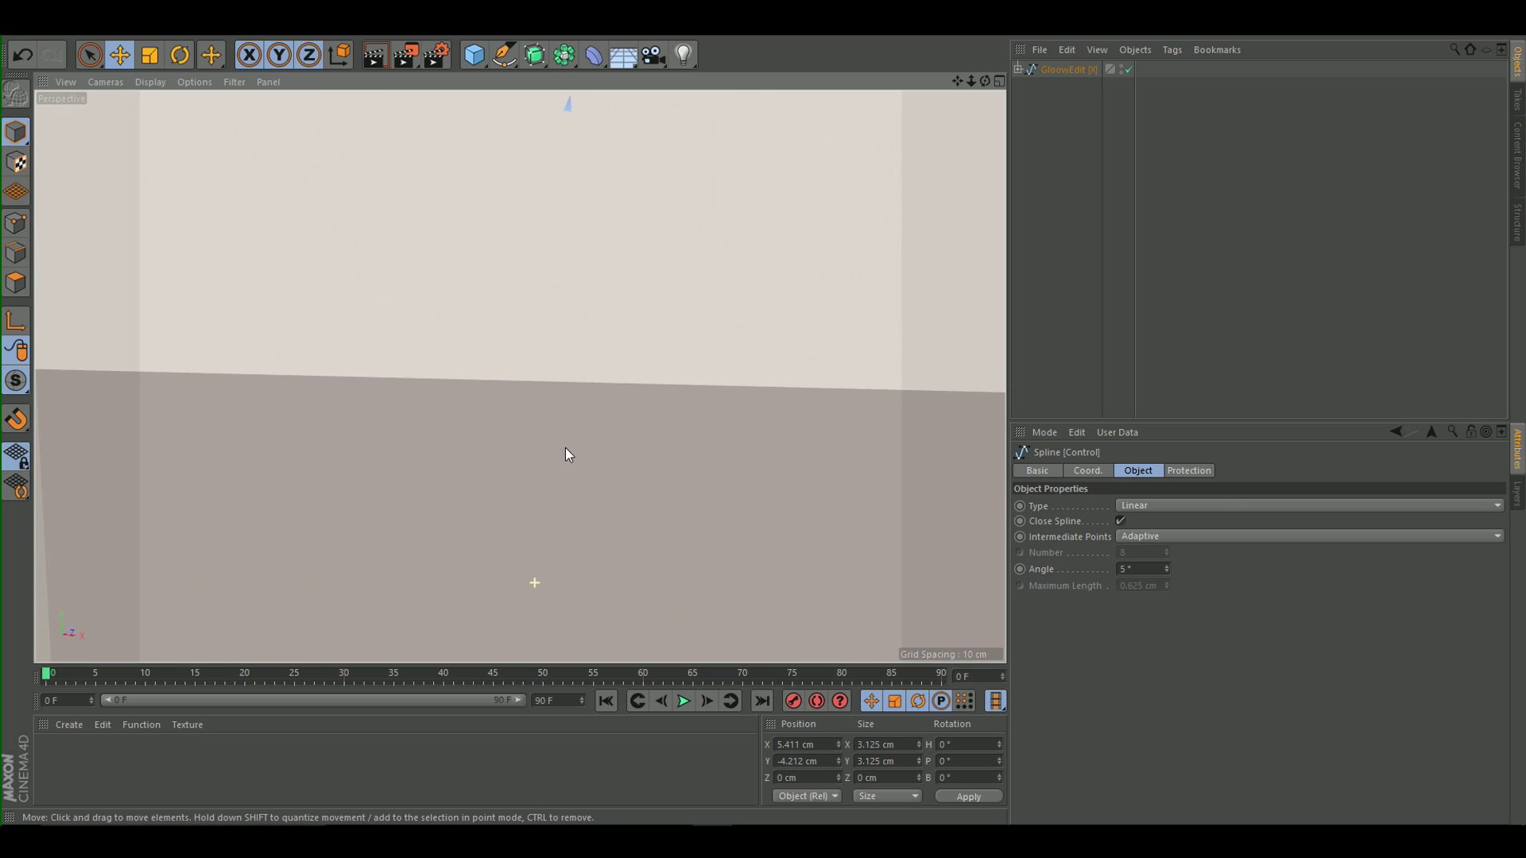
scroll(565, 454, "down", 3)
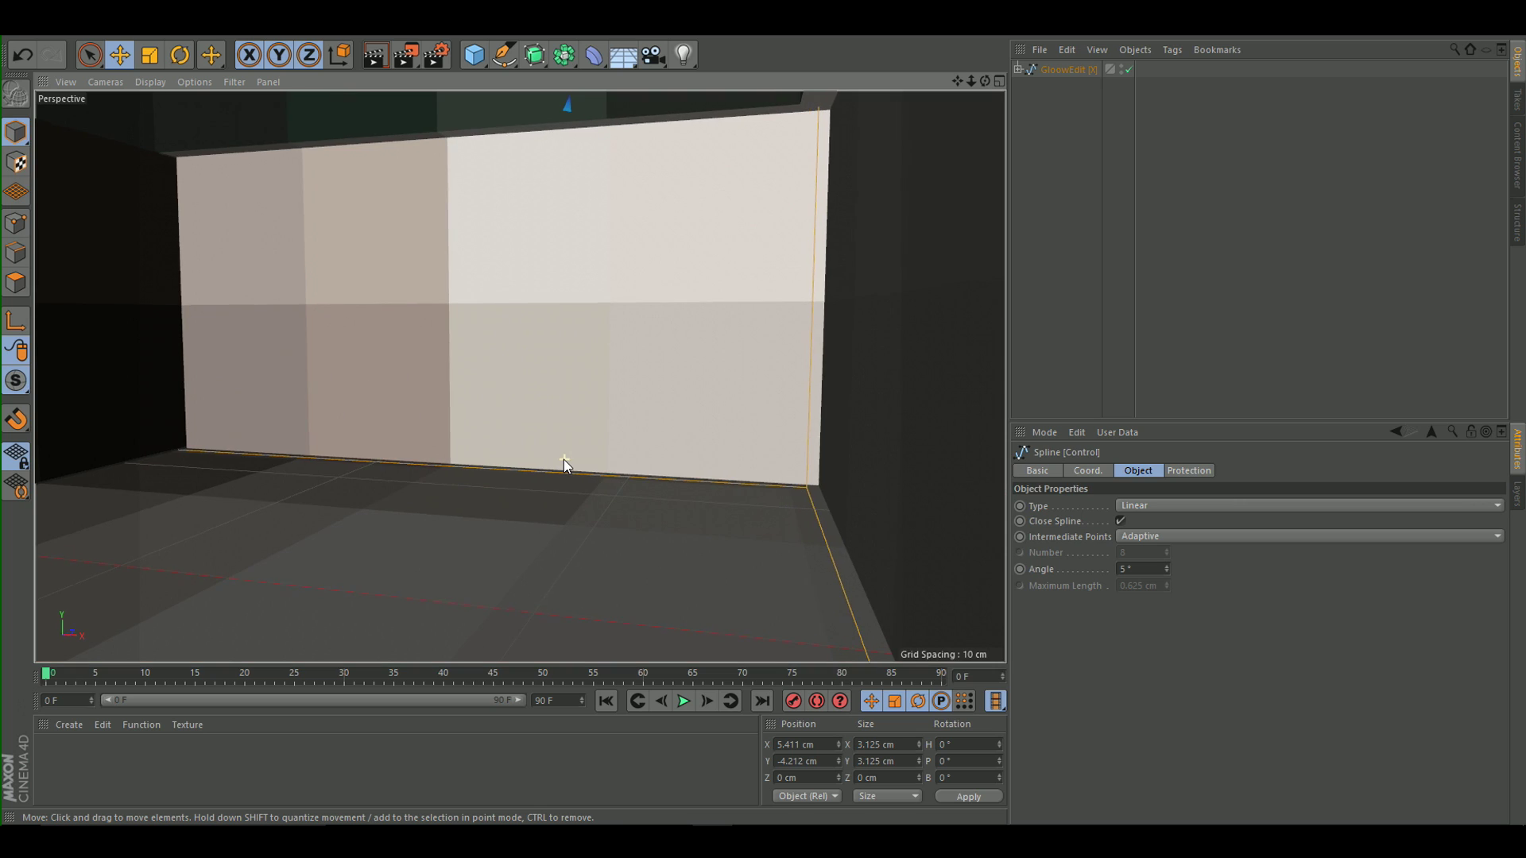
left_click(612, 474)
scroll(612, 474, "down", 6)
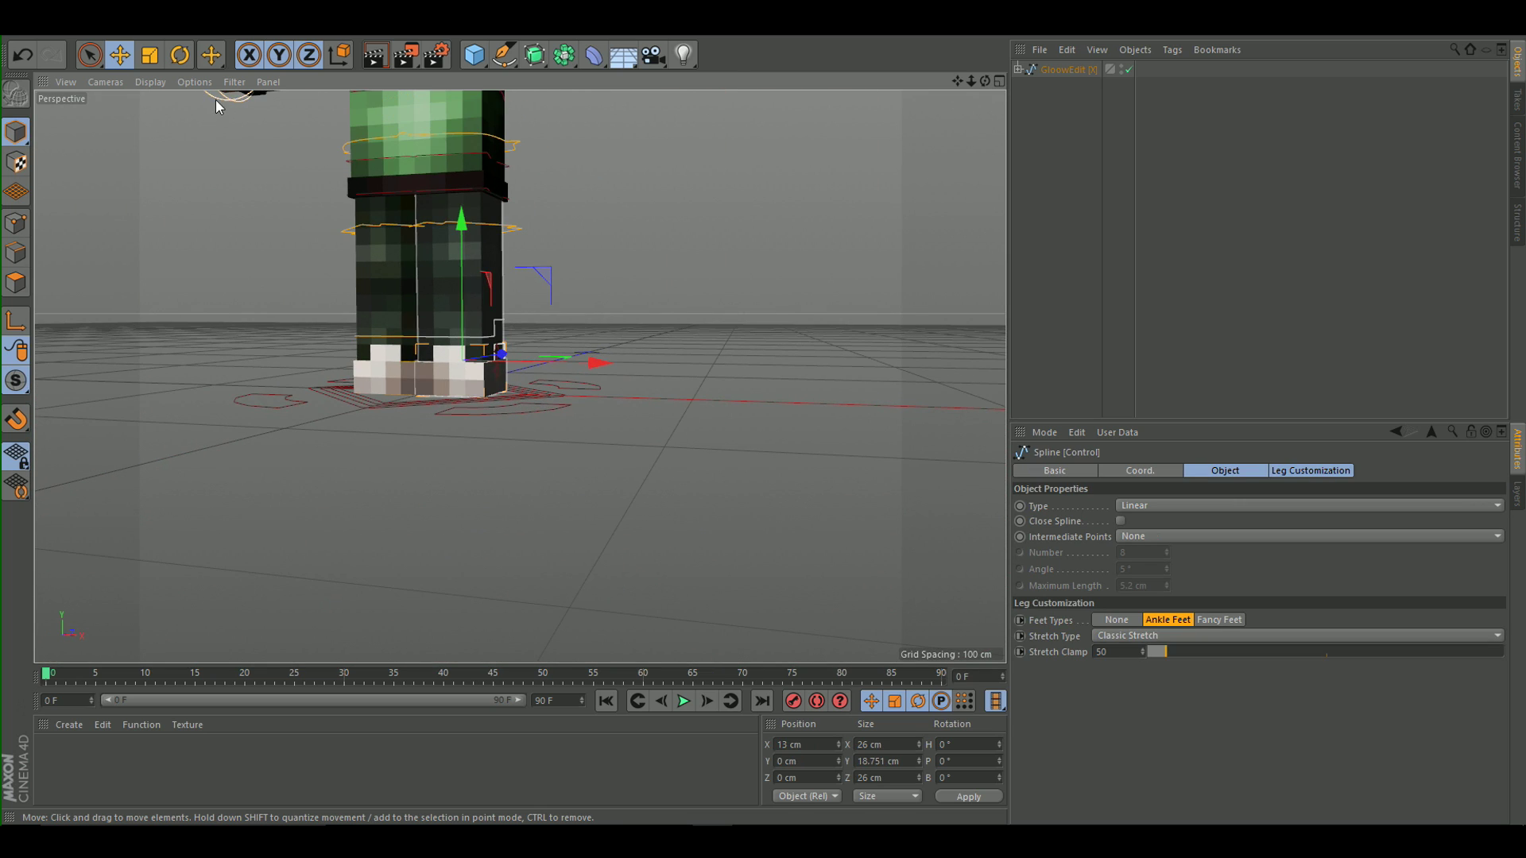
left_click(153, 60)
left_click_drag(602, 313, 617, 305)
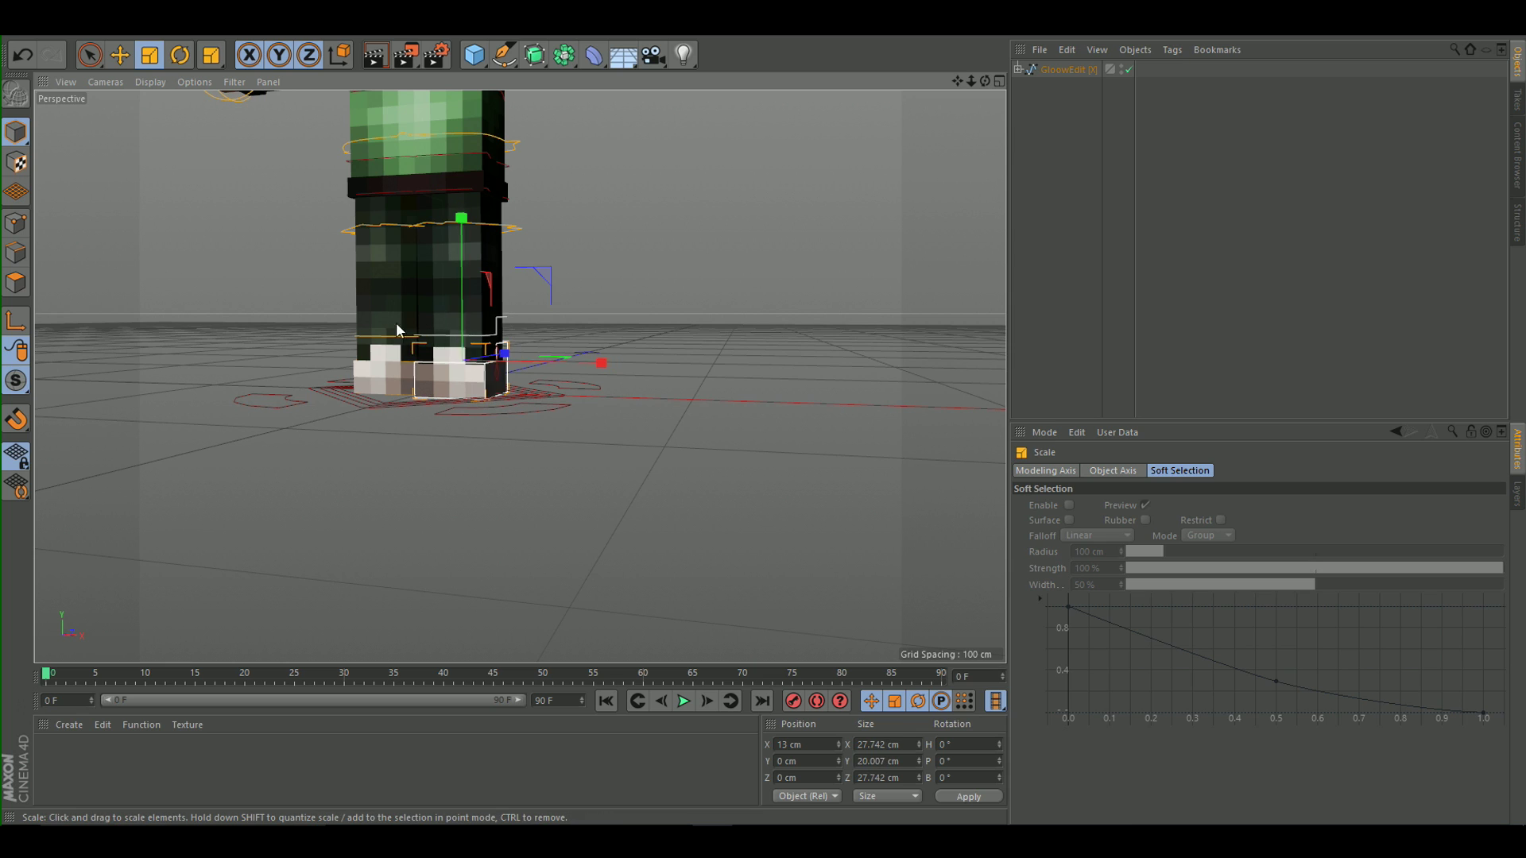
Select the right foot's control spline, scale it up uniformly to about 27.6 cm wide and 19.9 cm high, and switch to the Move tool.
scroll(433, 398, "up", 10)
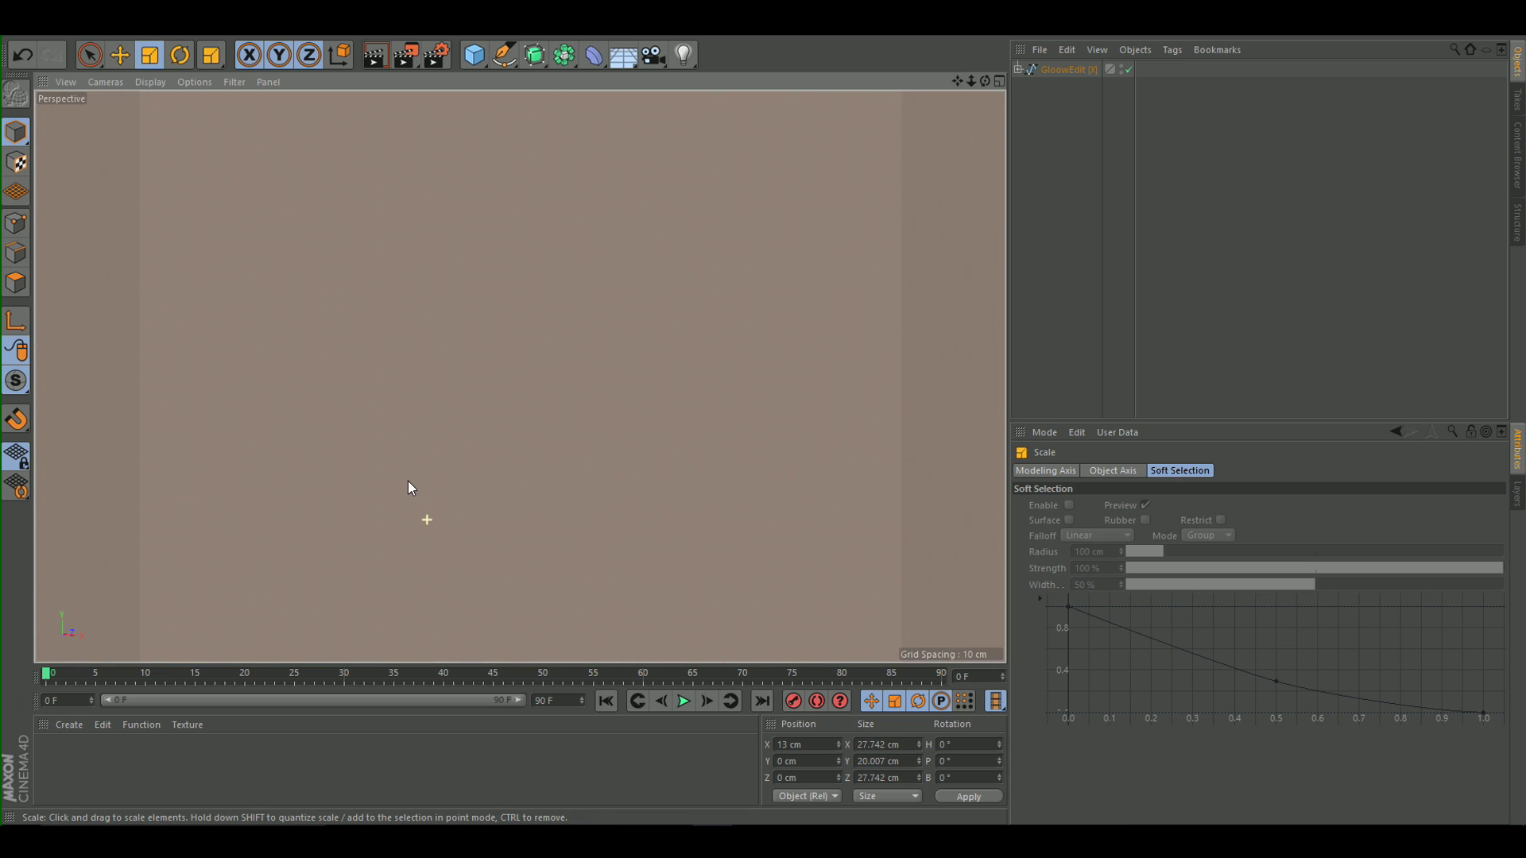
scroll(408, 482, "down", 2)
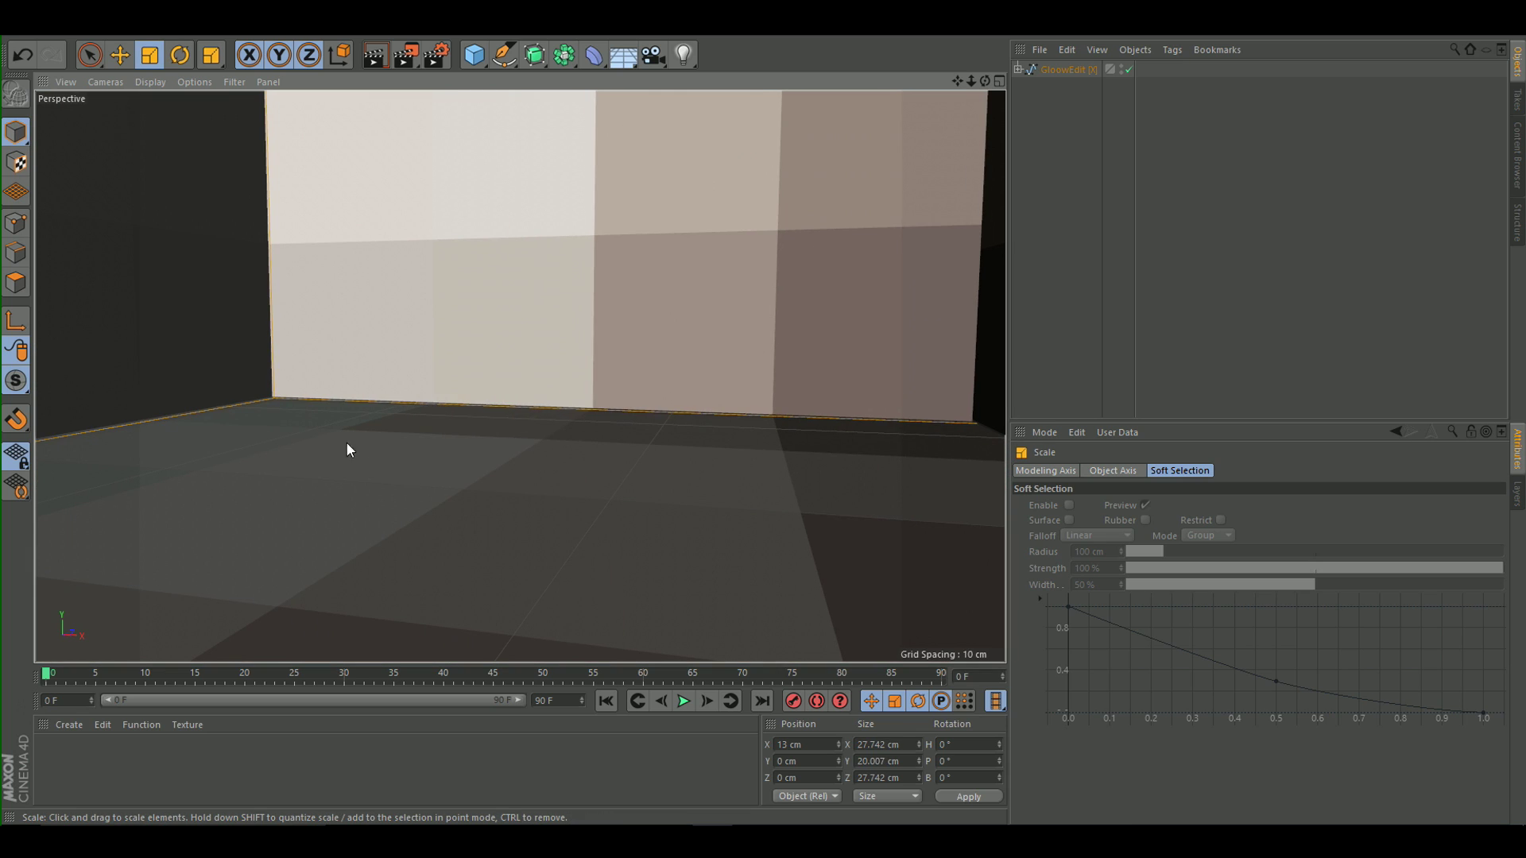
left_click(250, 402)
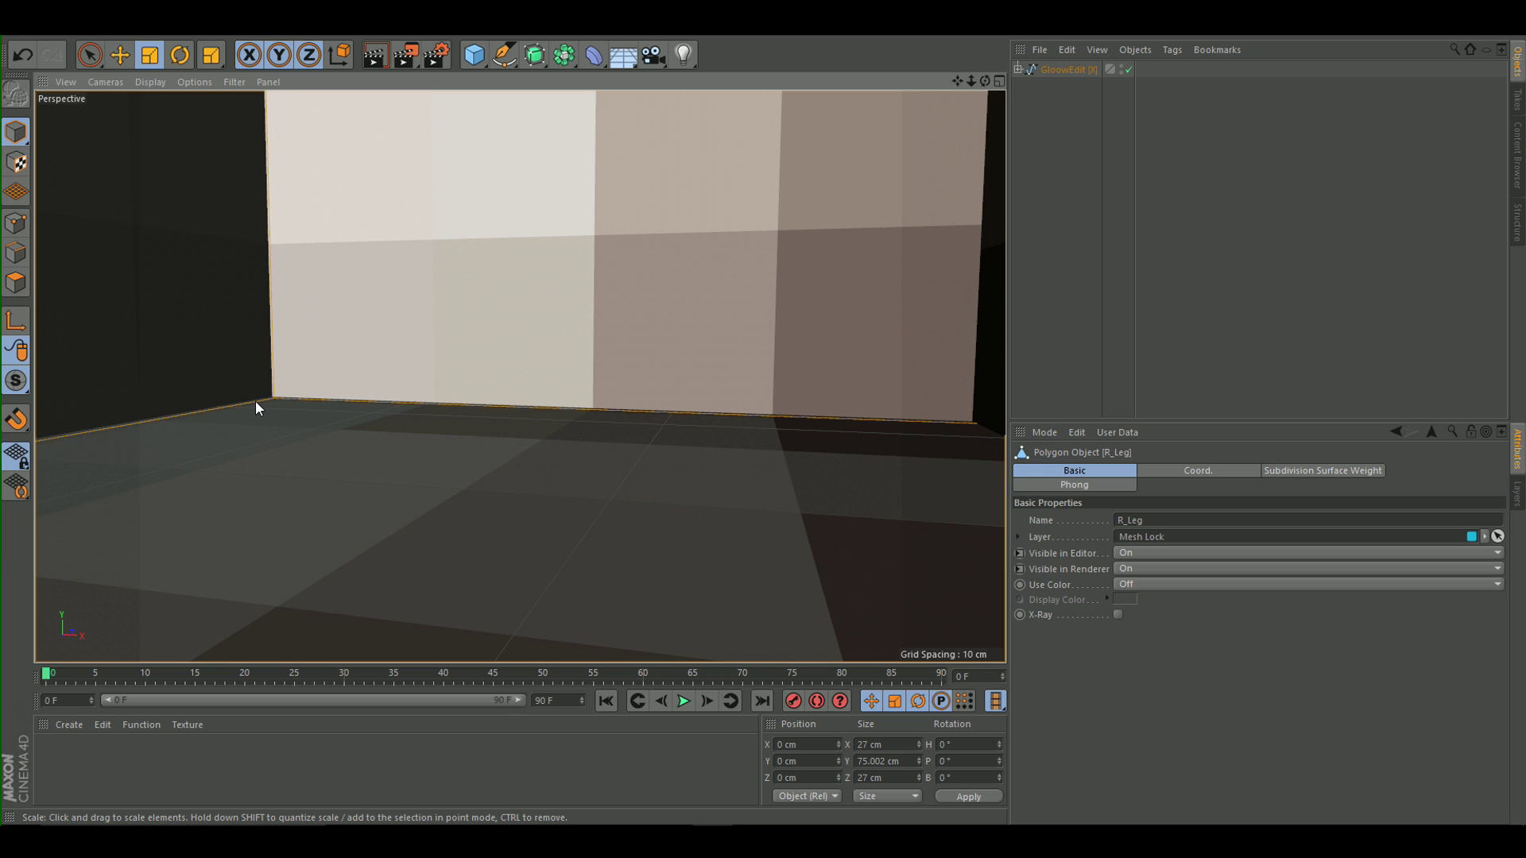
scroll(386, 402, "up", 5)
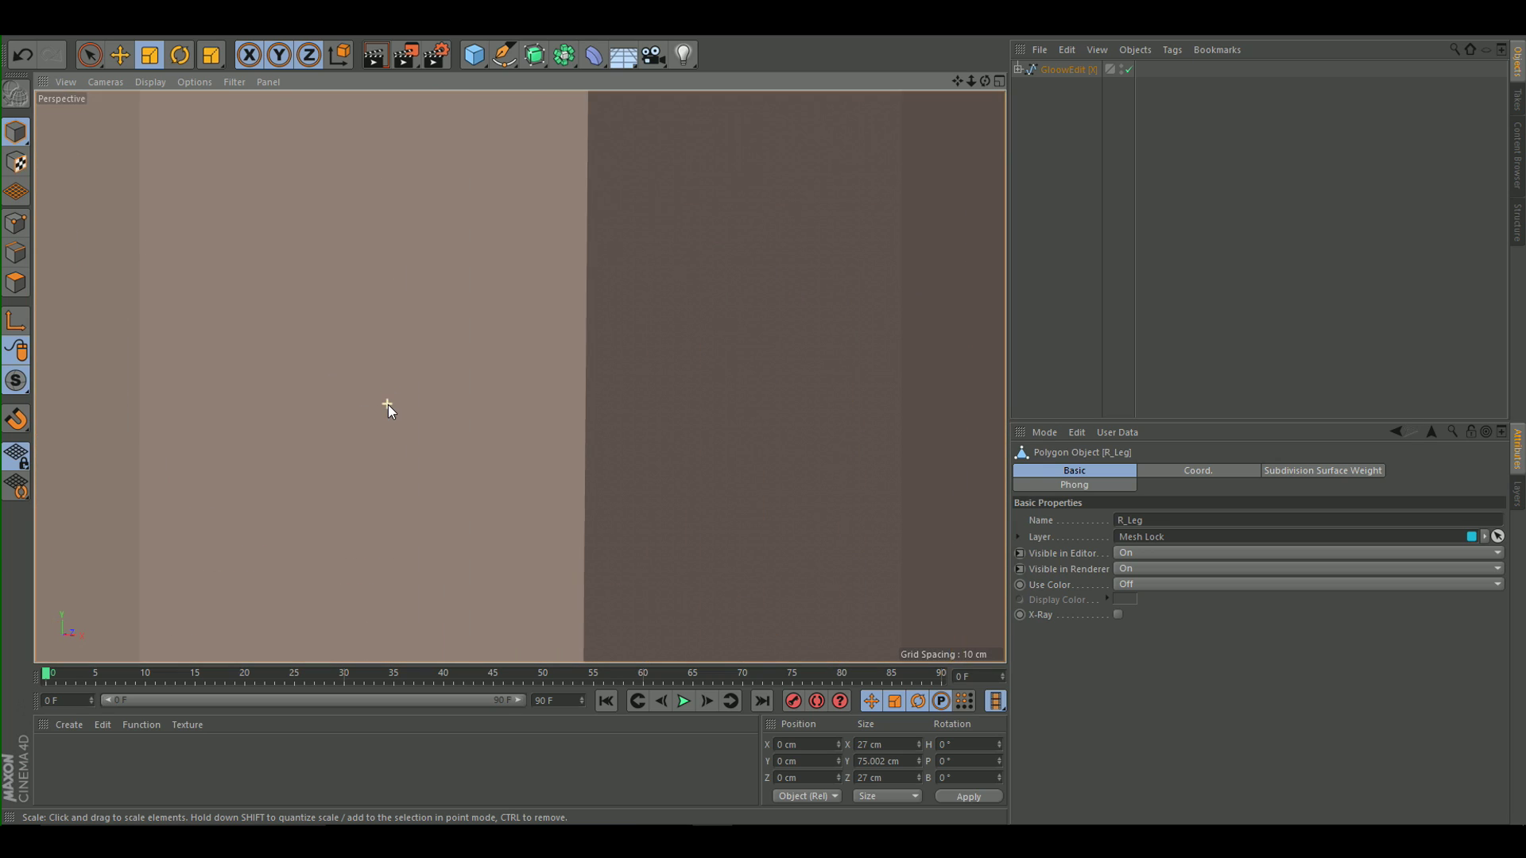
scroll(388, 405, "down", 3)
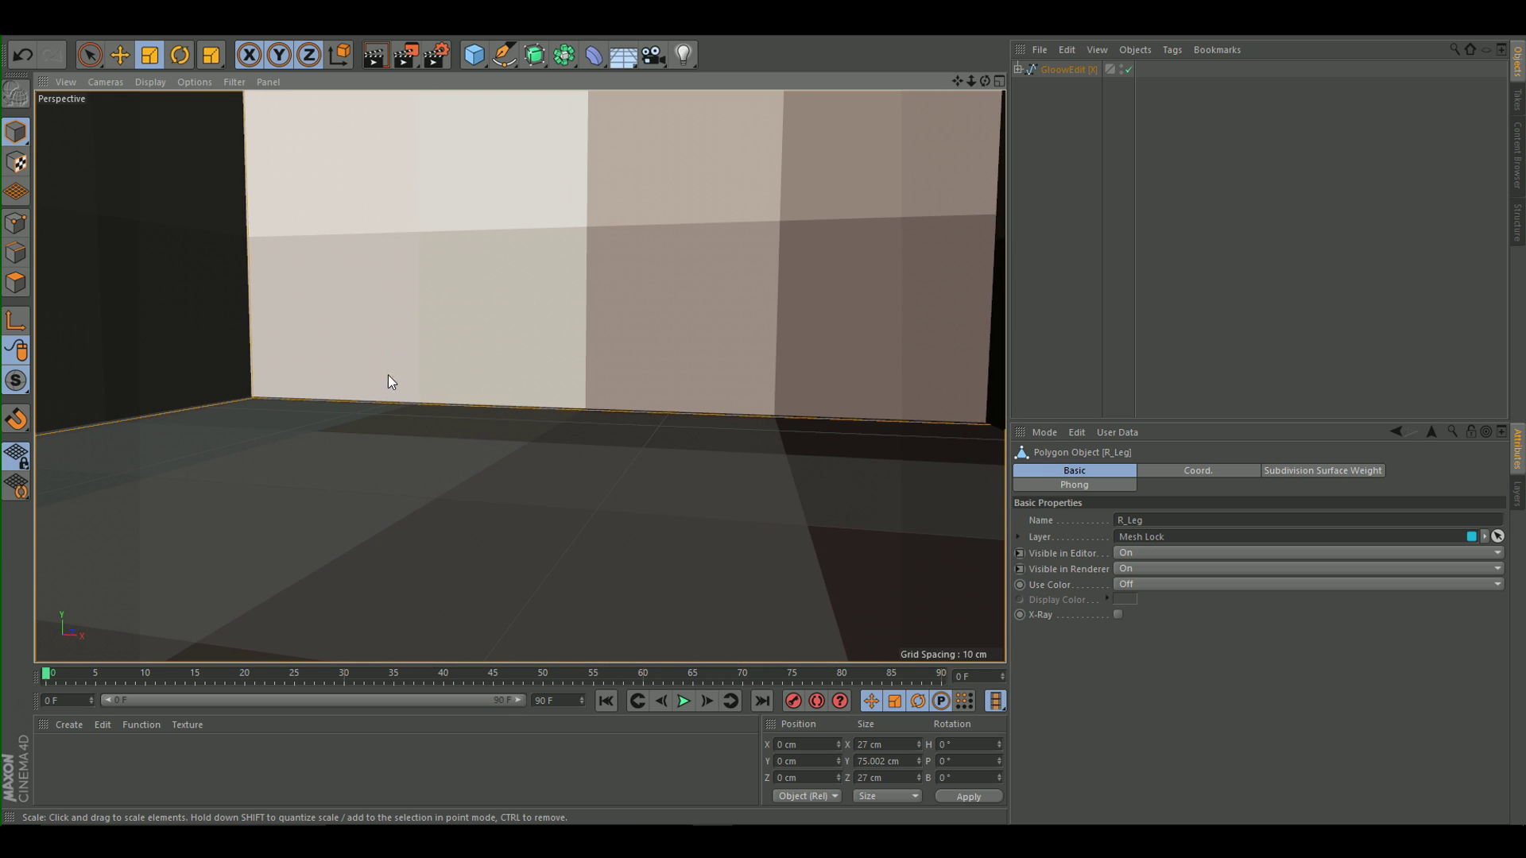
left_click(244, 399)
scroll(294, 385, "down", 6)
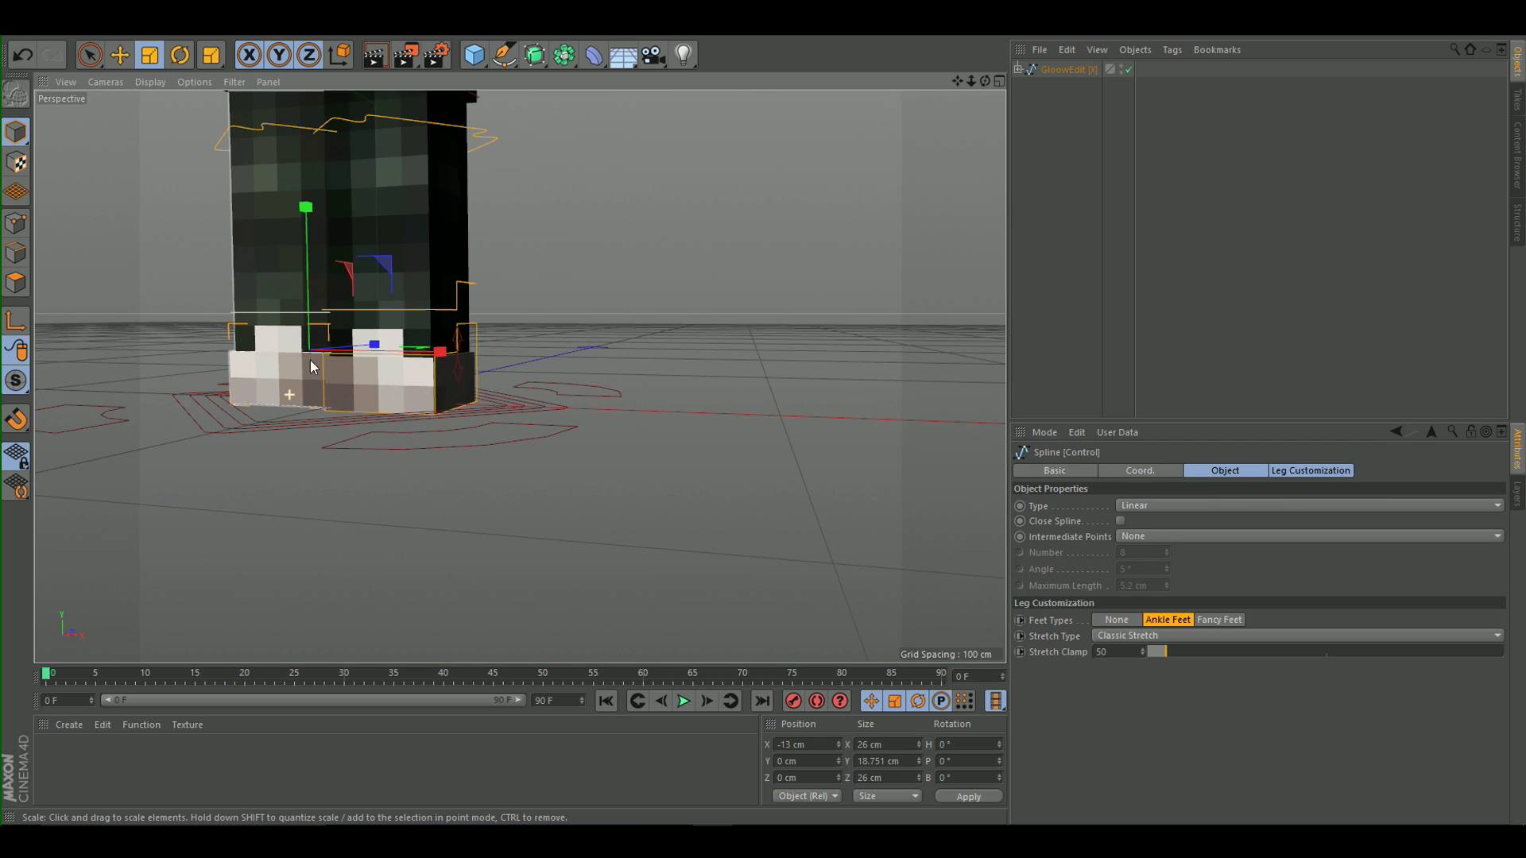
left_click_drag(381, 291, 405, 275)
scroll(405, 275, "down", 6)
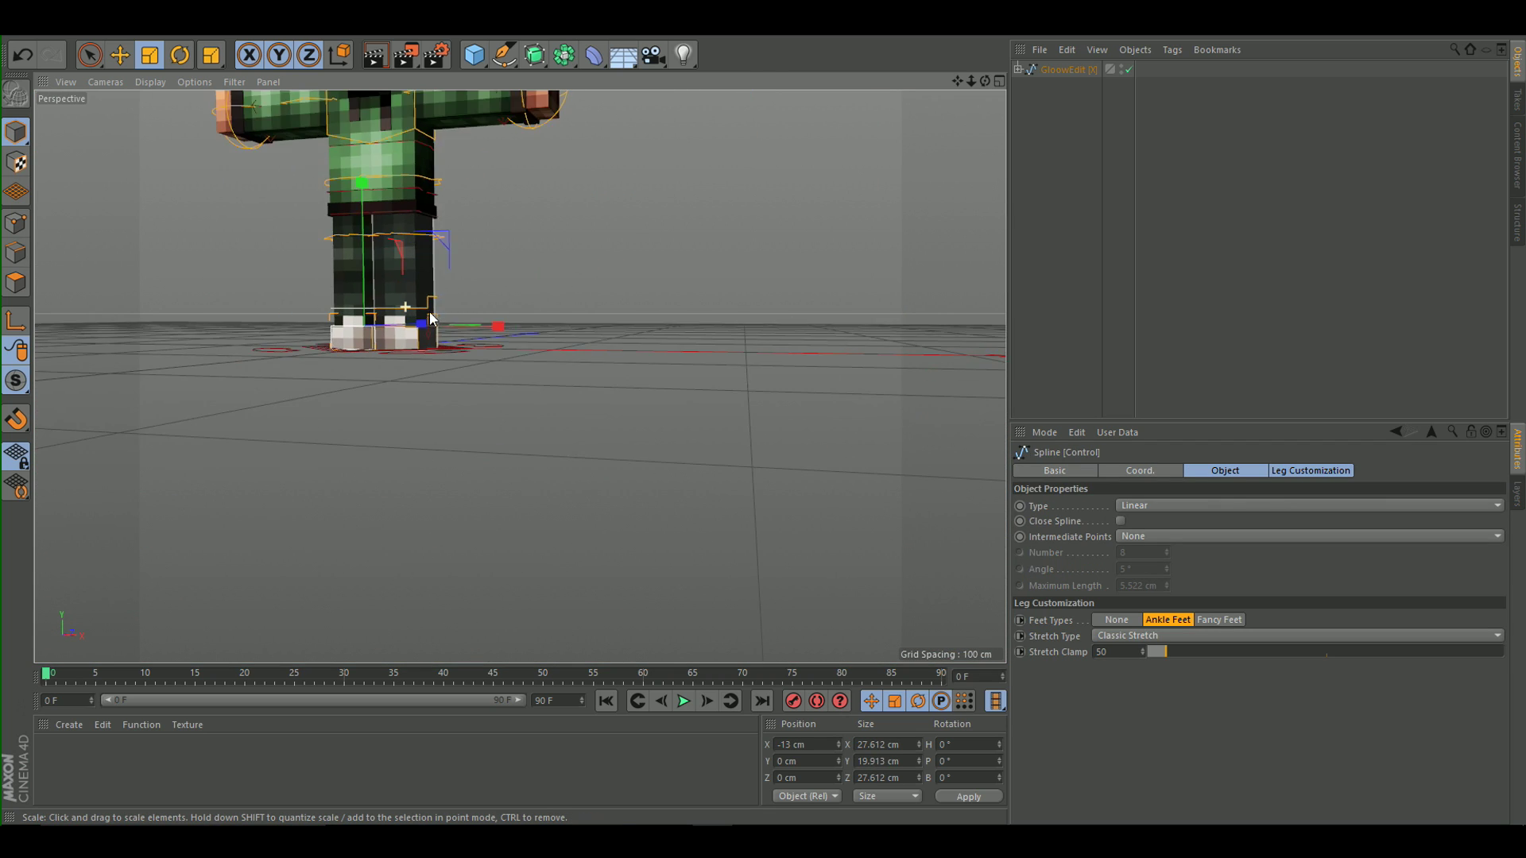
scroll(407, 274, "up", 3)
left_click_drag(958, 81, 1130, 311)
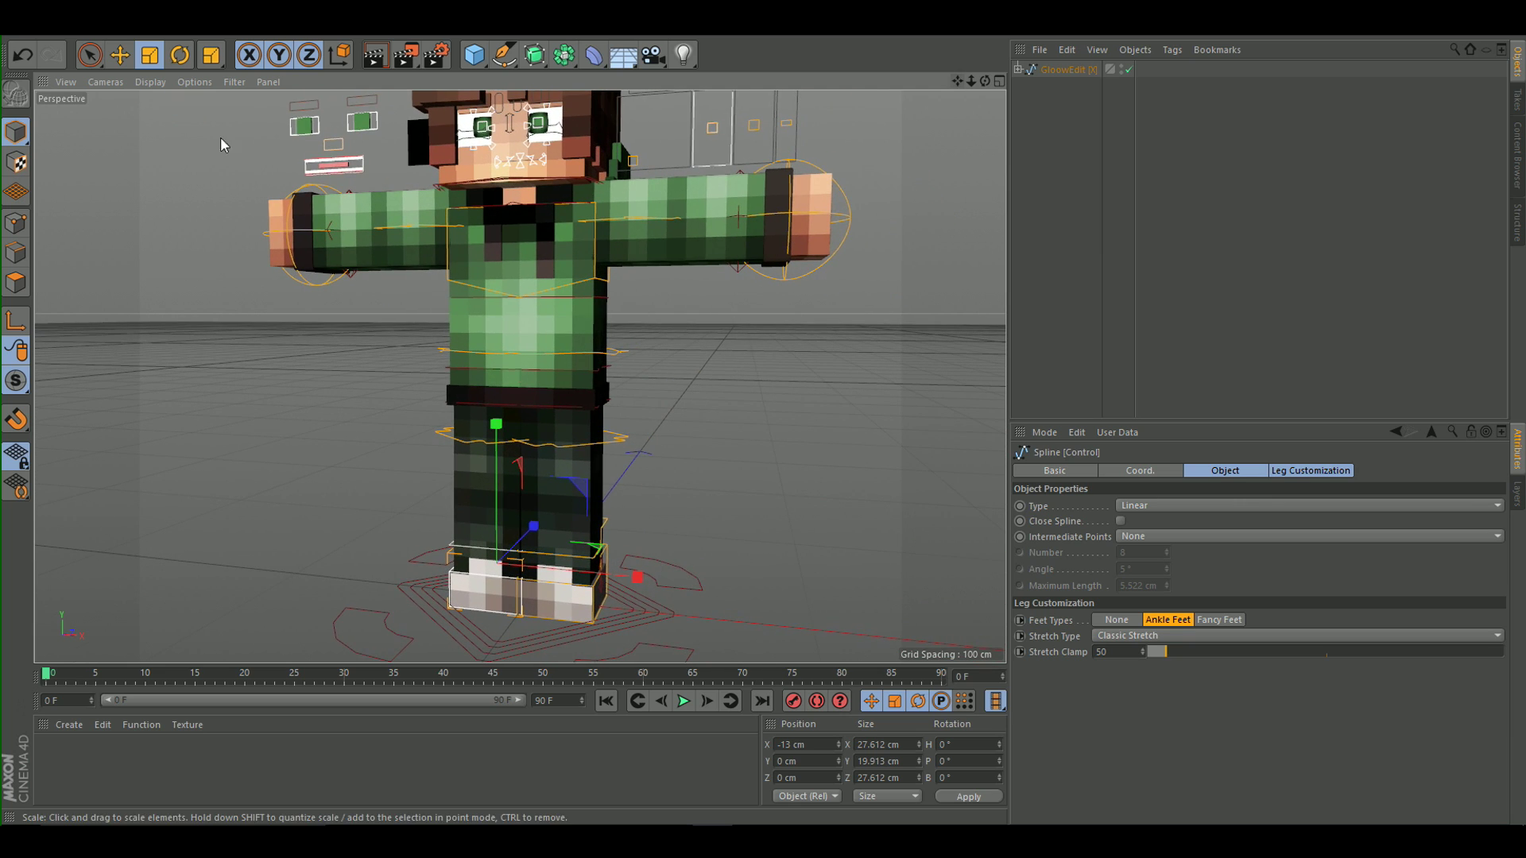
left_click(119, 55)
scroll(461, 294, "down", 2)
scroll(480, 323, "up", 1)
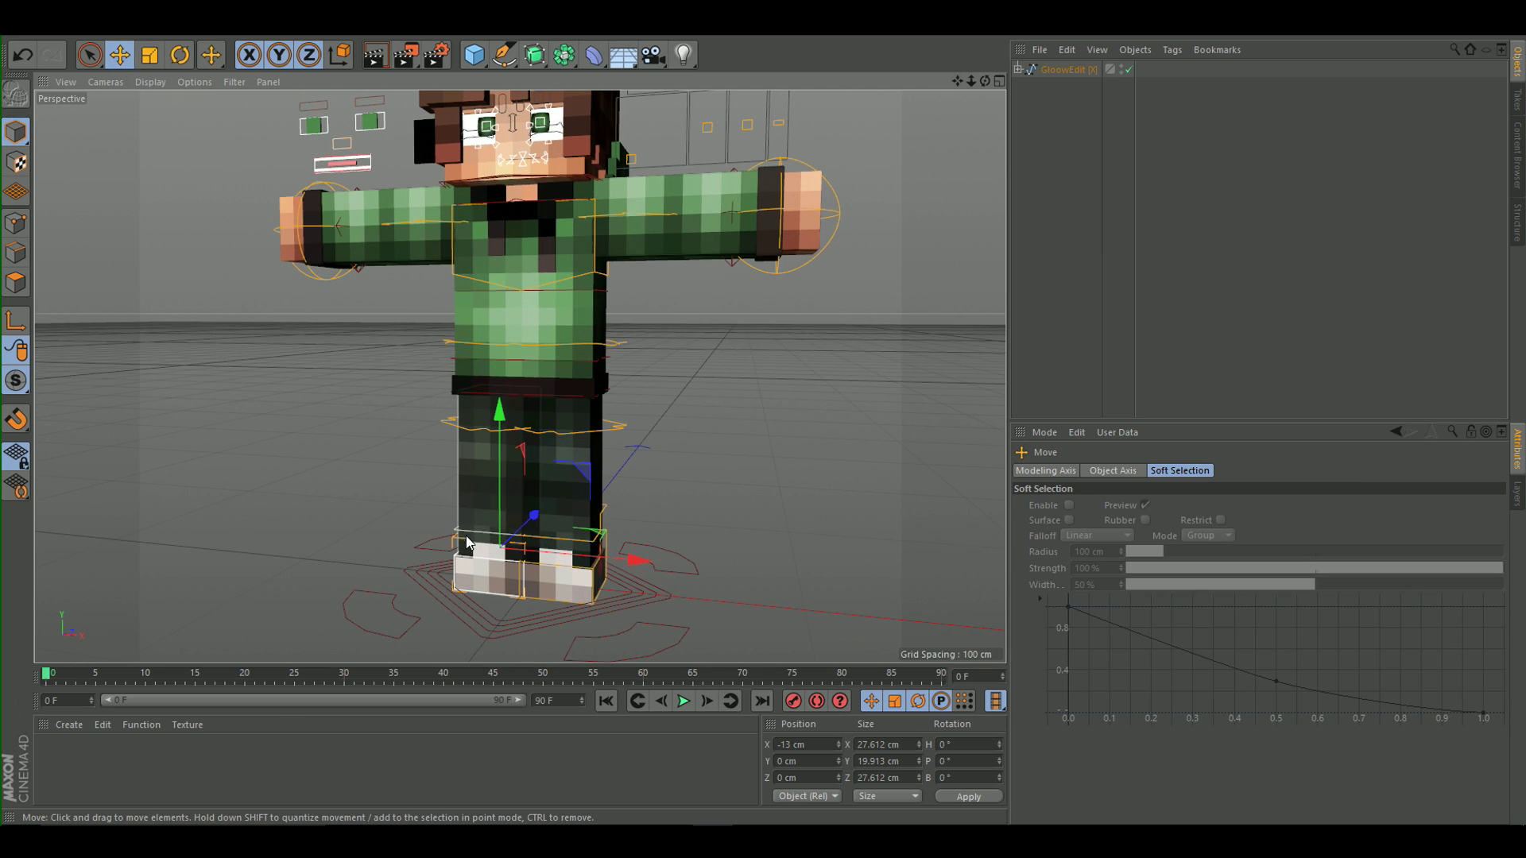
Open Chrome and search Google Images for "ninja pose" reference pictures.
left_click(251, 824)
type("chro")
key("Return")
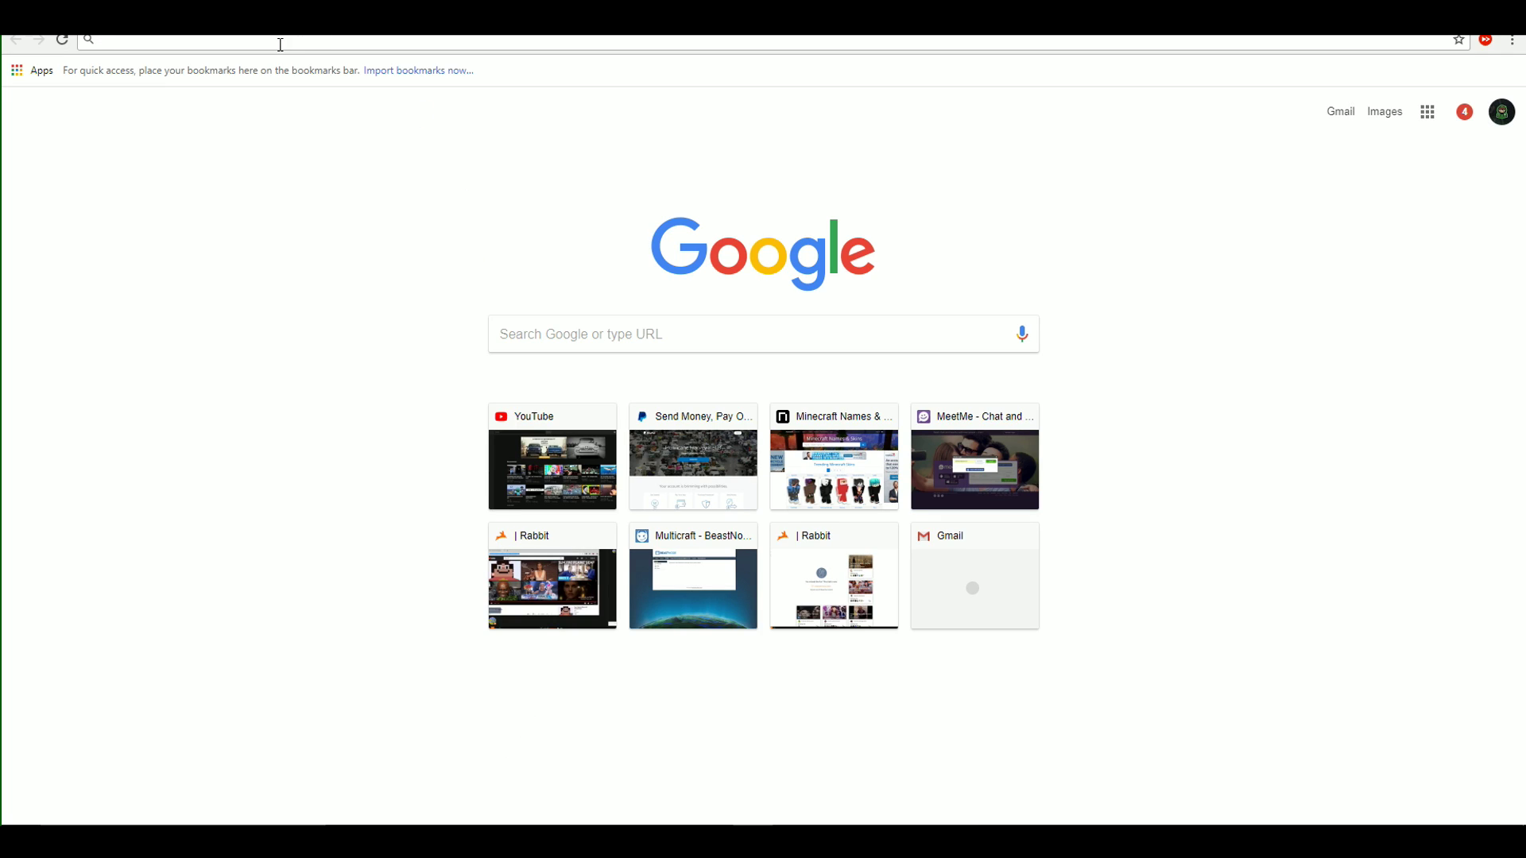
type("ninja pose")
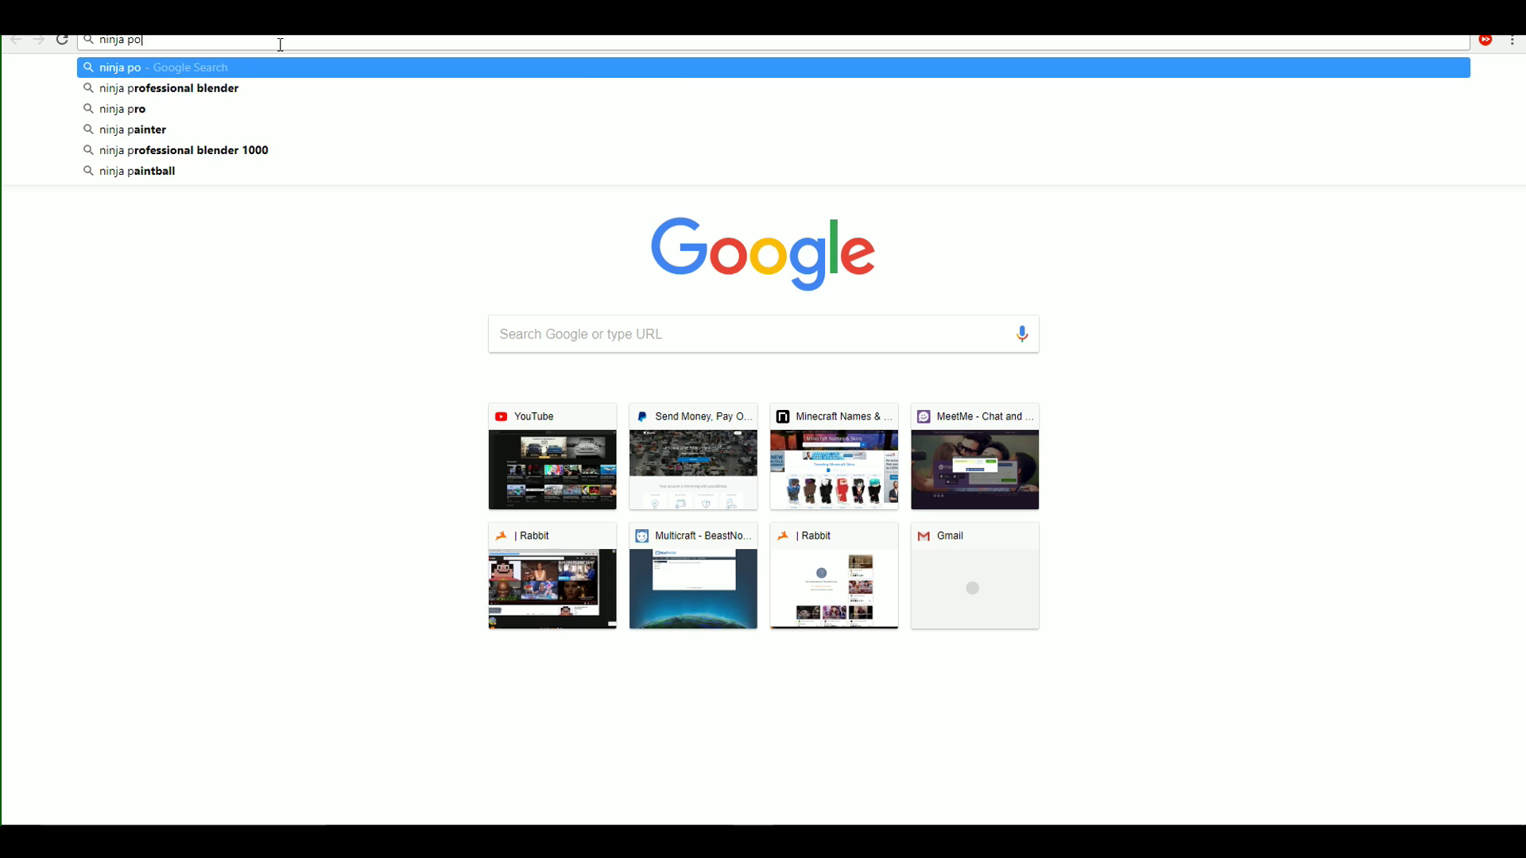
key("Return")
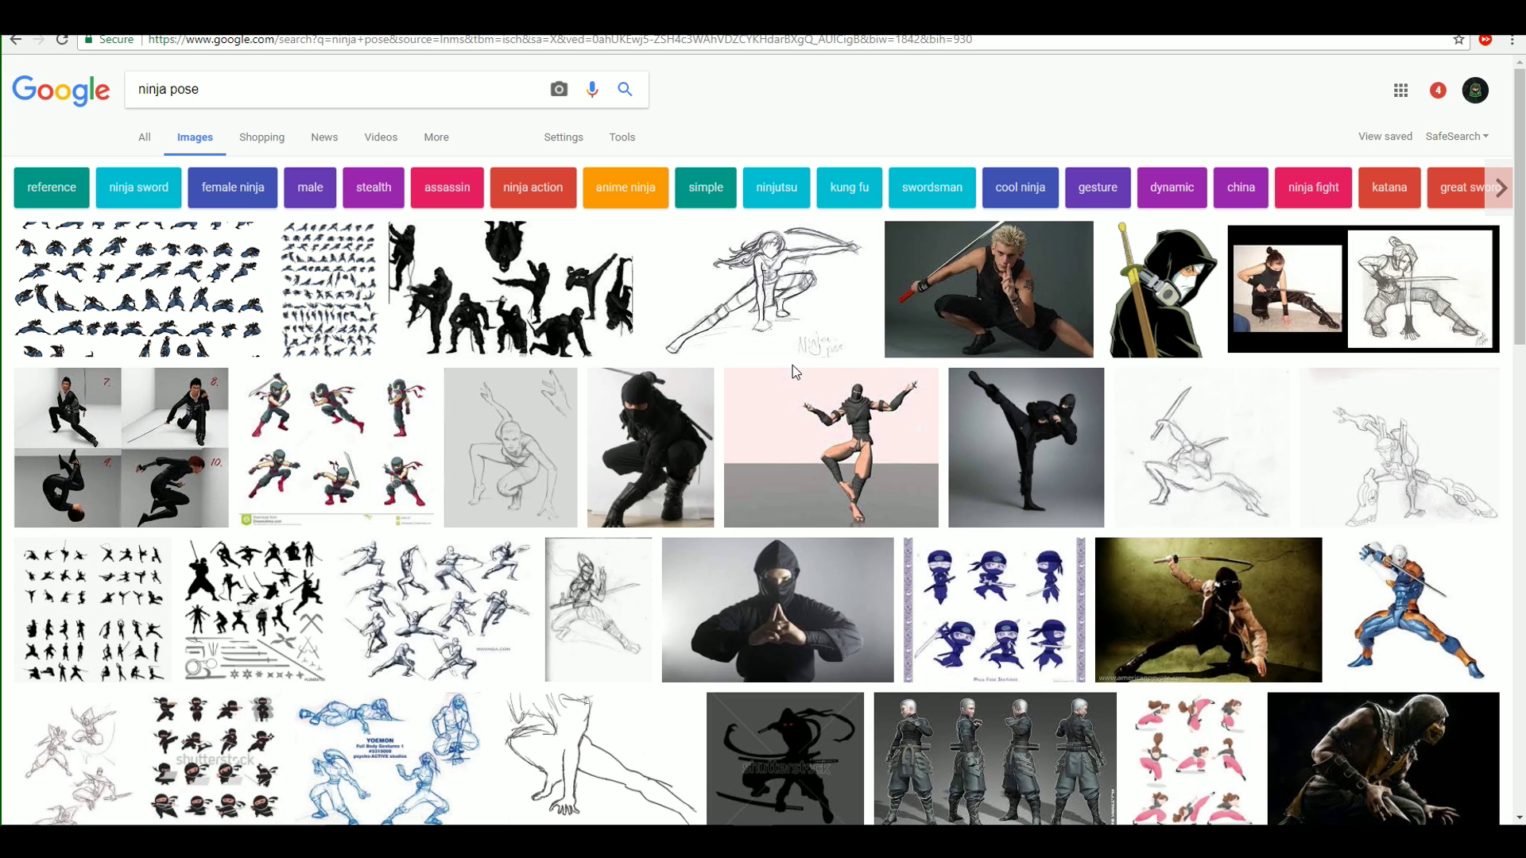
Preview the crouching swordsman reference, and back in Cinema 4D move the right foot control to about X -35 cm and Z -39 cm.
left_click(1032, 315)
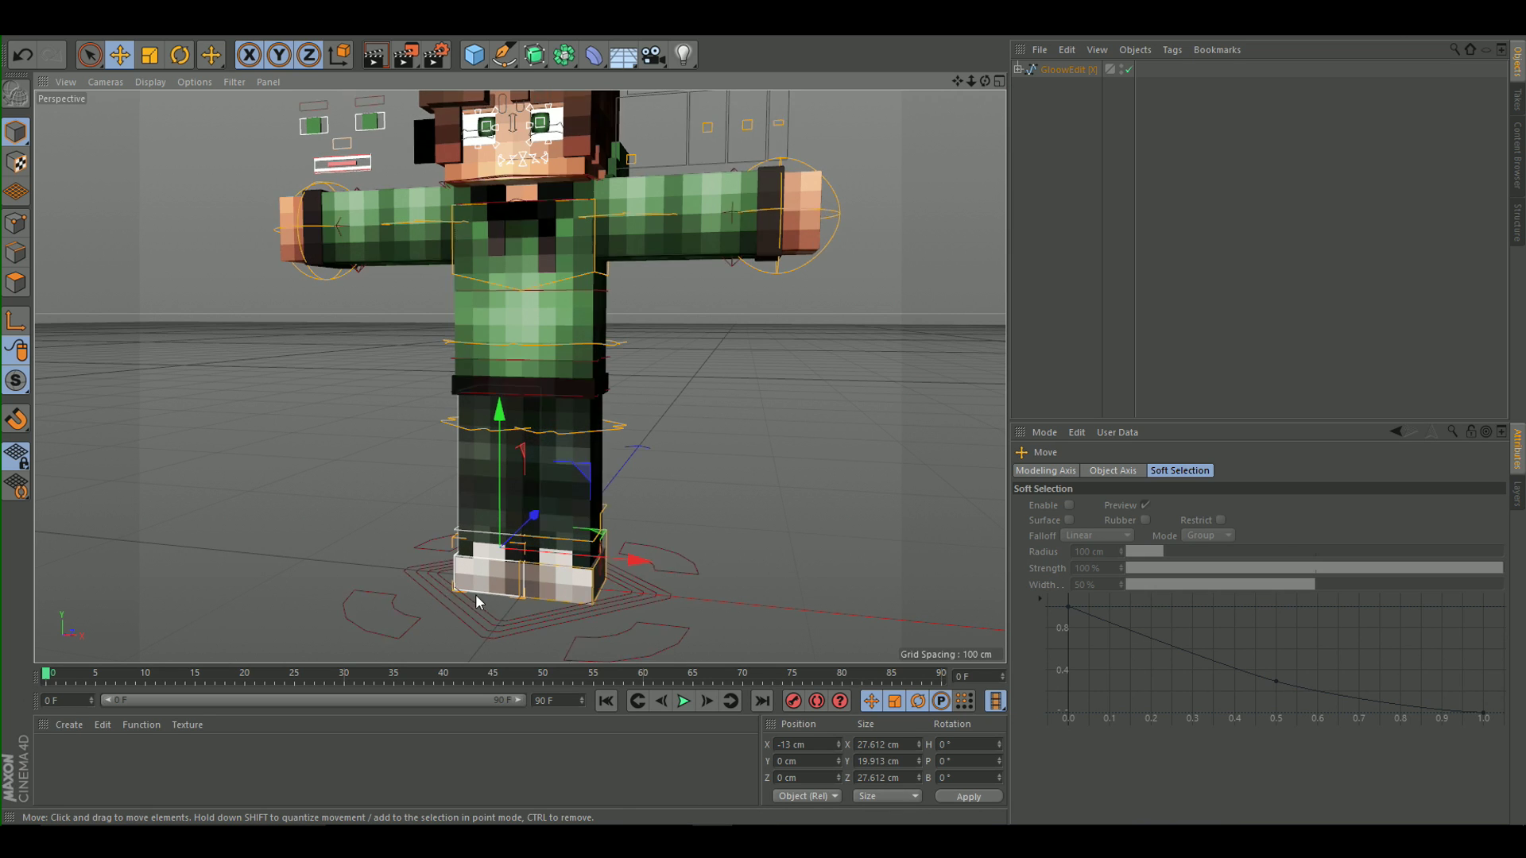
scroll(465, 550, "up", 4)
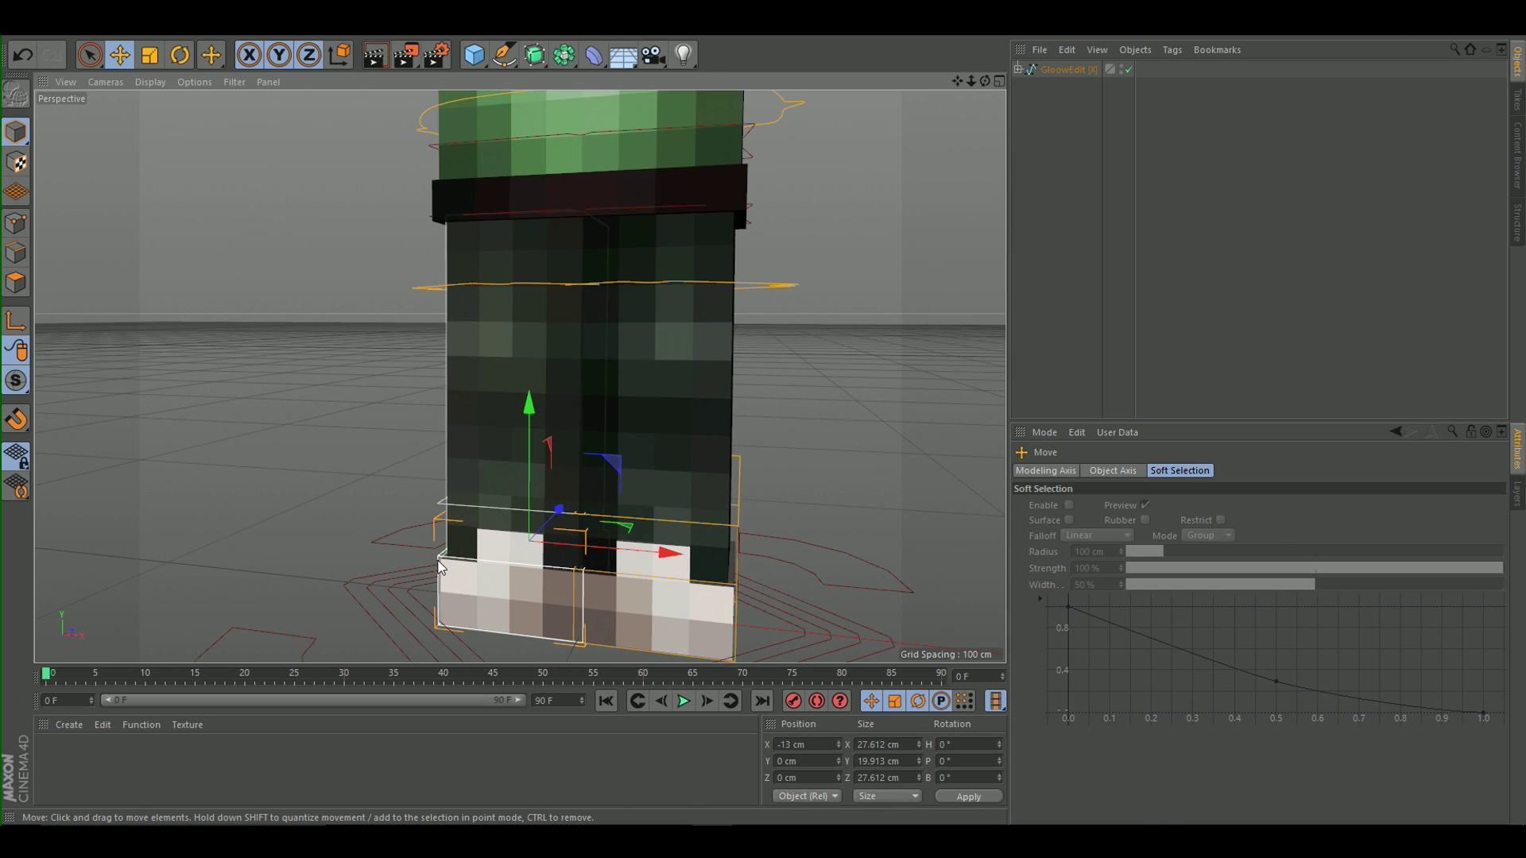
left_click_drag(557, 533, 456, 523)
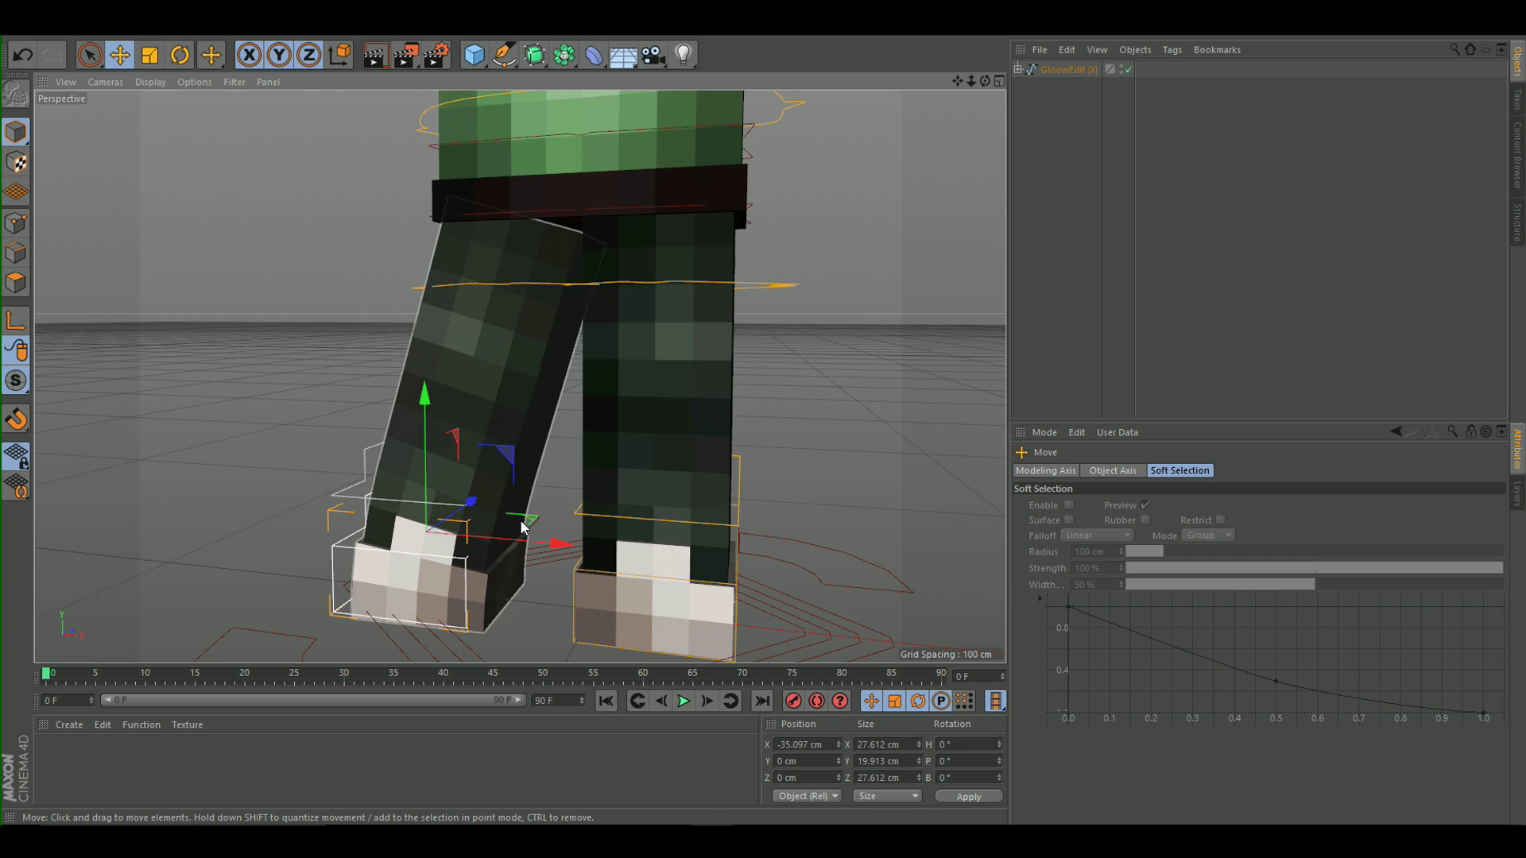
left_click_drag(526, 528, 384, 566)
Select the Root spline and lower the body to about X 4 cm, Y -35.6 cm and Z -1.9 cm.
left_click(735, 161)
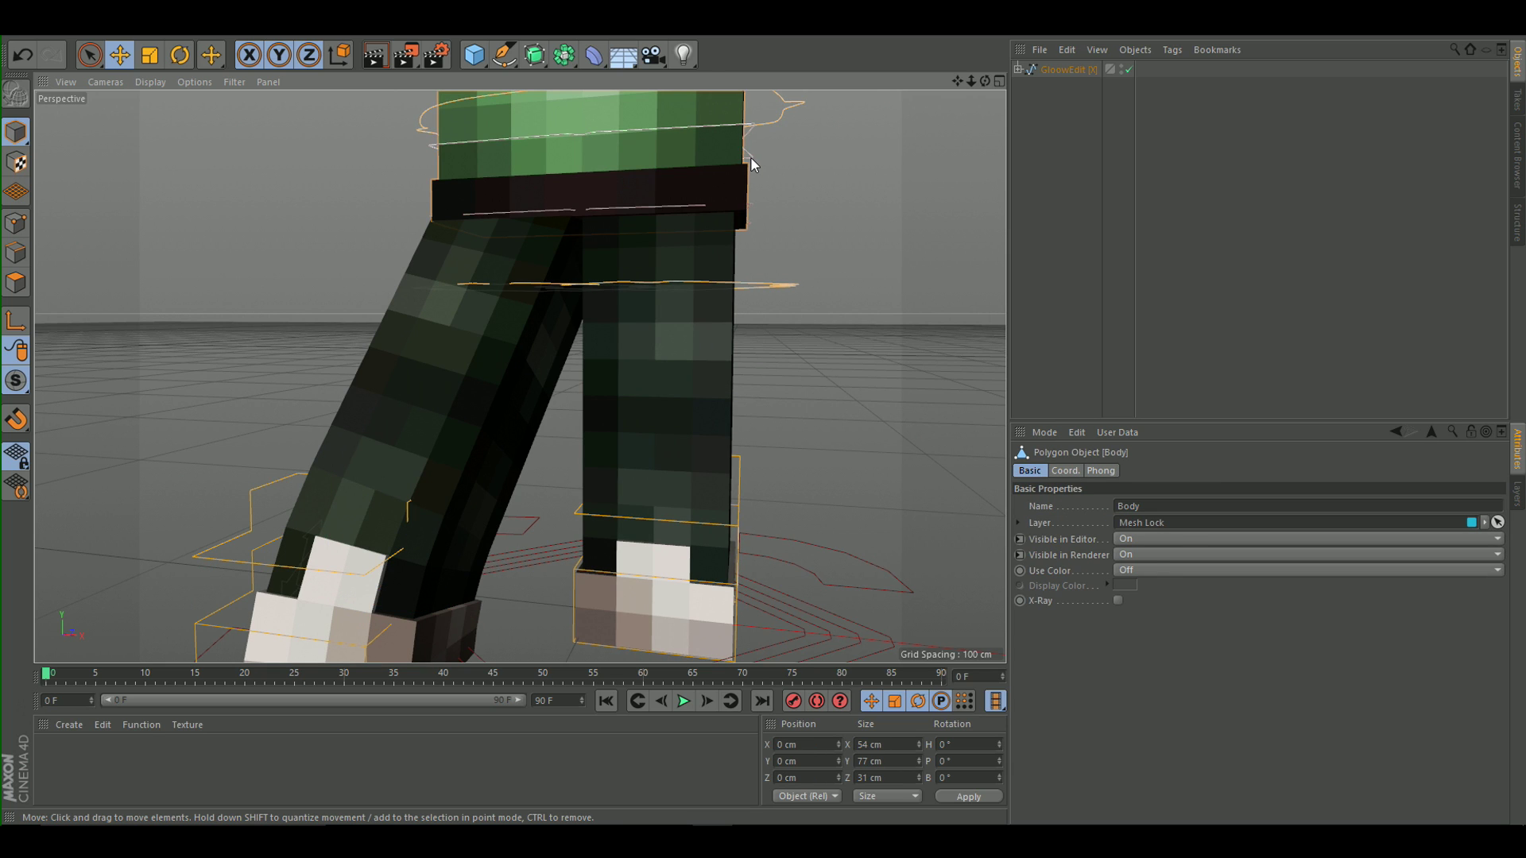
left_click(750, 155)
left_click_drag(726, 95, 742, 269)
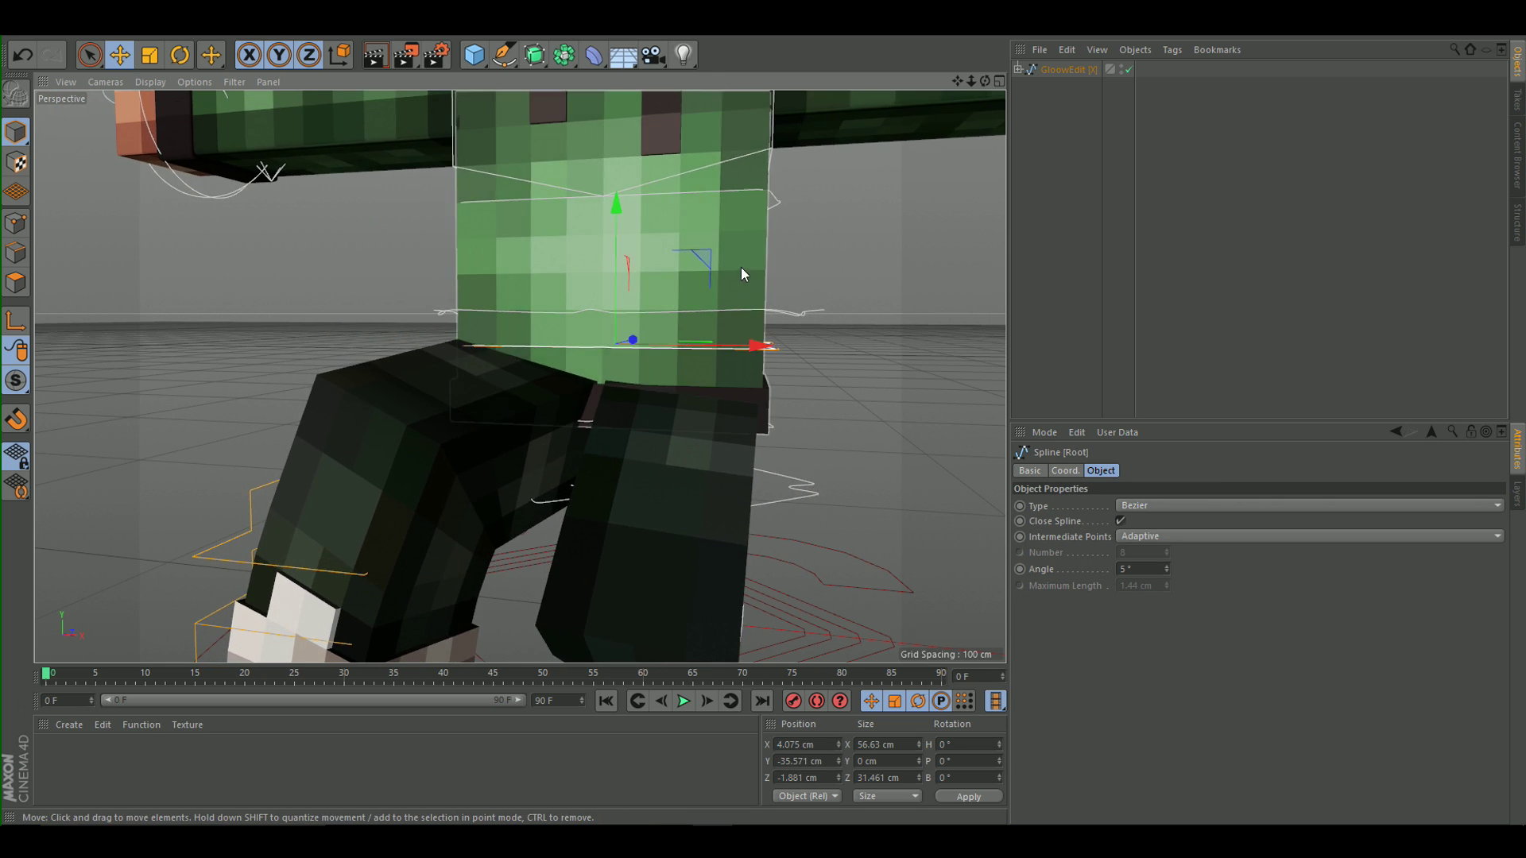
scroll(711, 259, "down", 5)
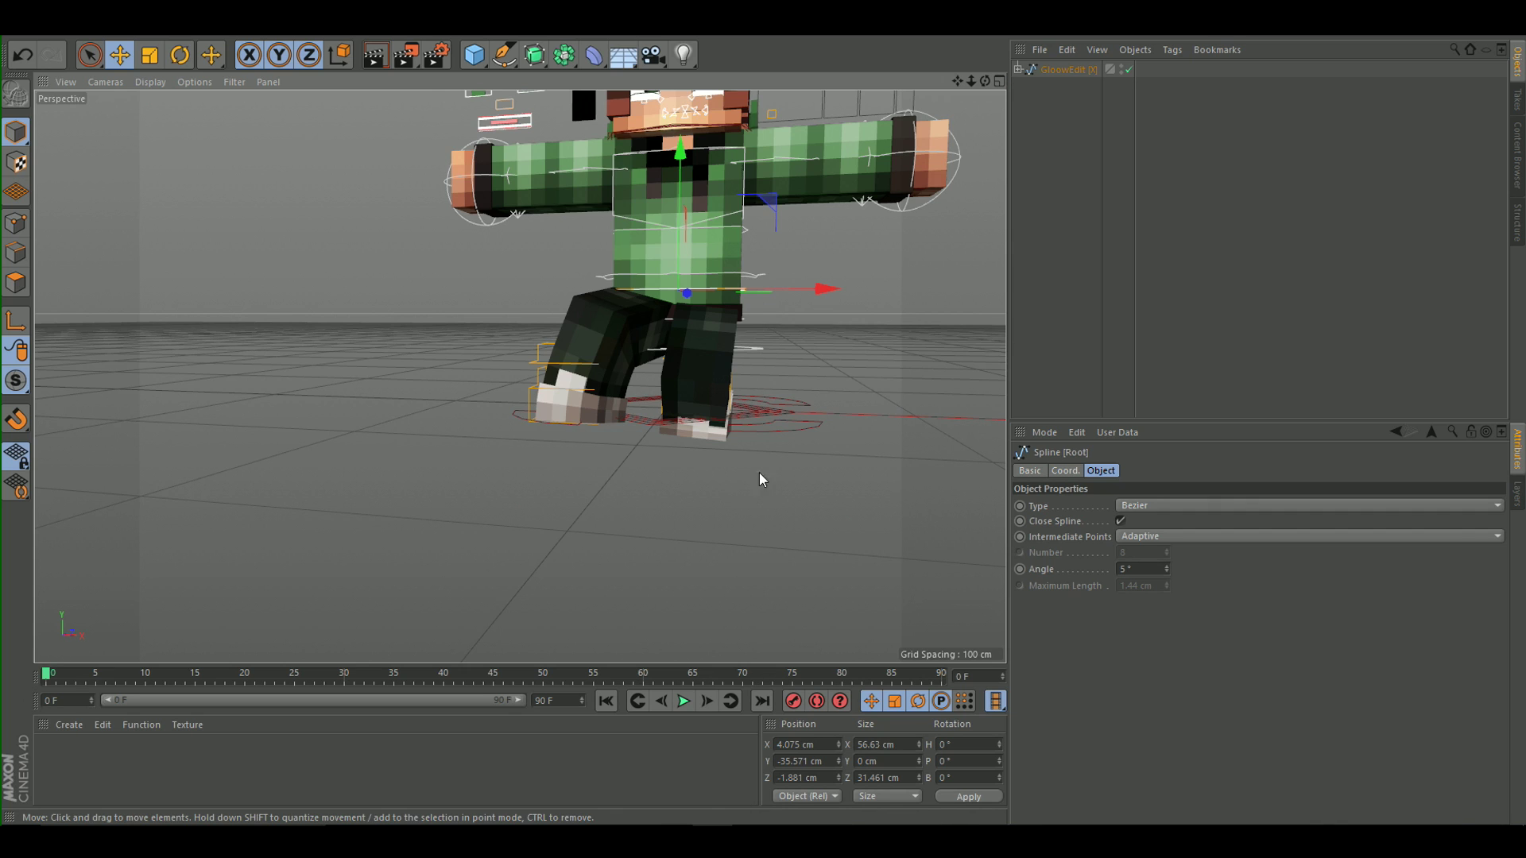
Select the left foot's control spline and rotate it outward to a heading of about 72°.
scroll(765, 383, "up", 3)
left_click_drag(764, 383, 709, 391, "alt")
left_click(747, 370)
scroll(710, 391, "down", 5)
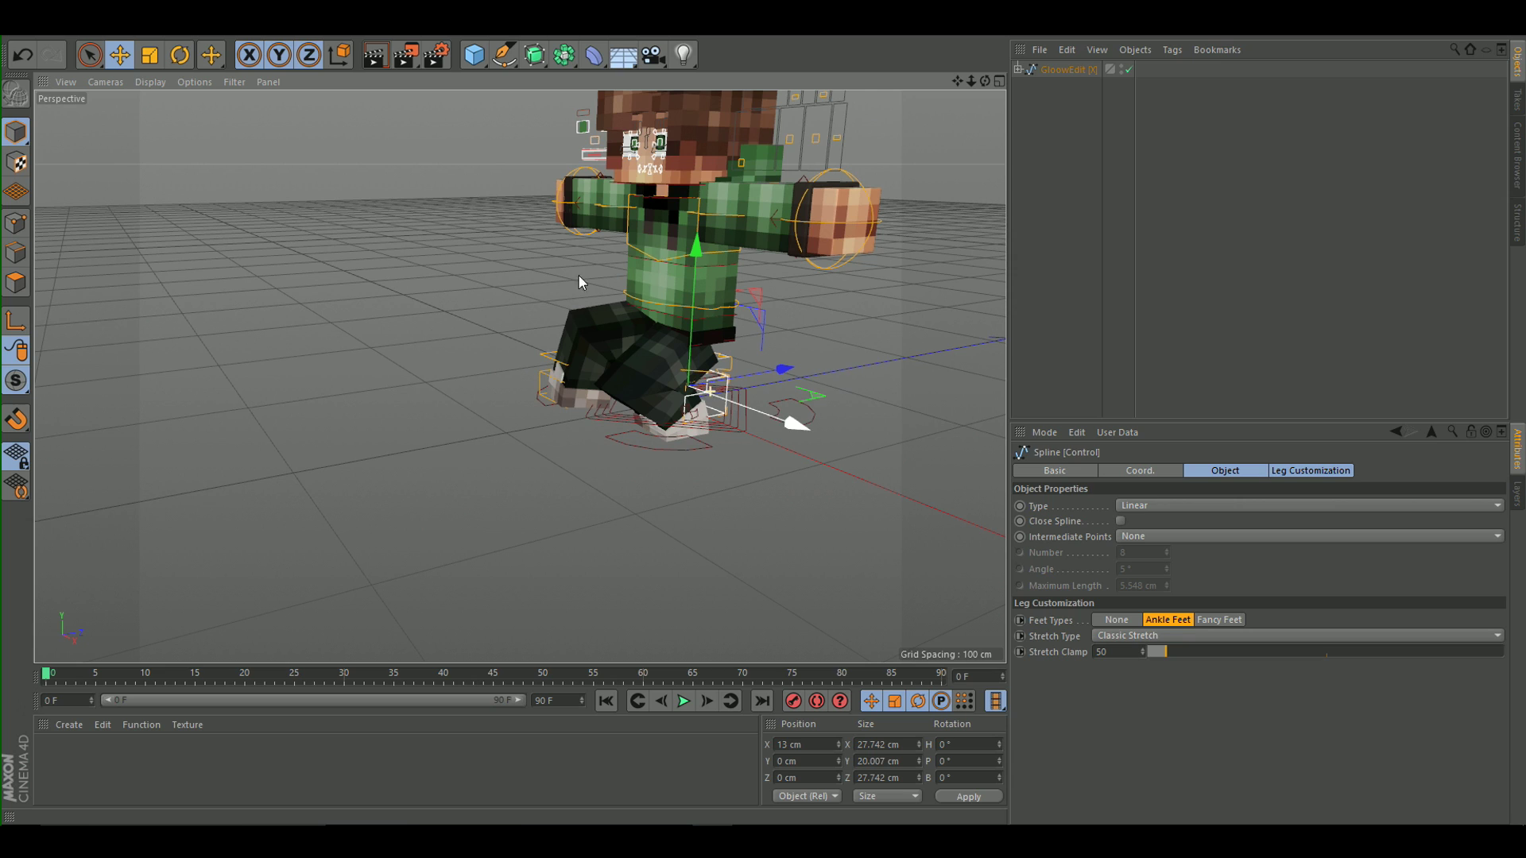
left_click(180, 54)
left_click_drag(630, 433, 799, 396)
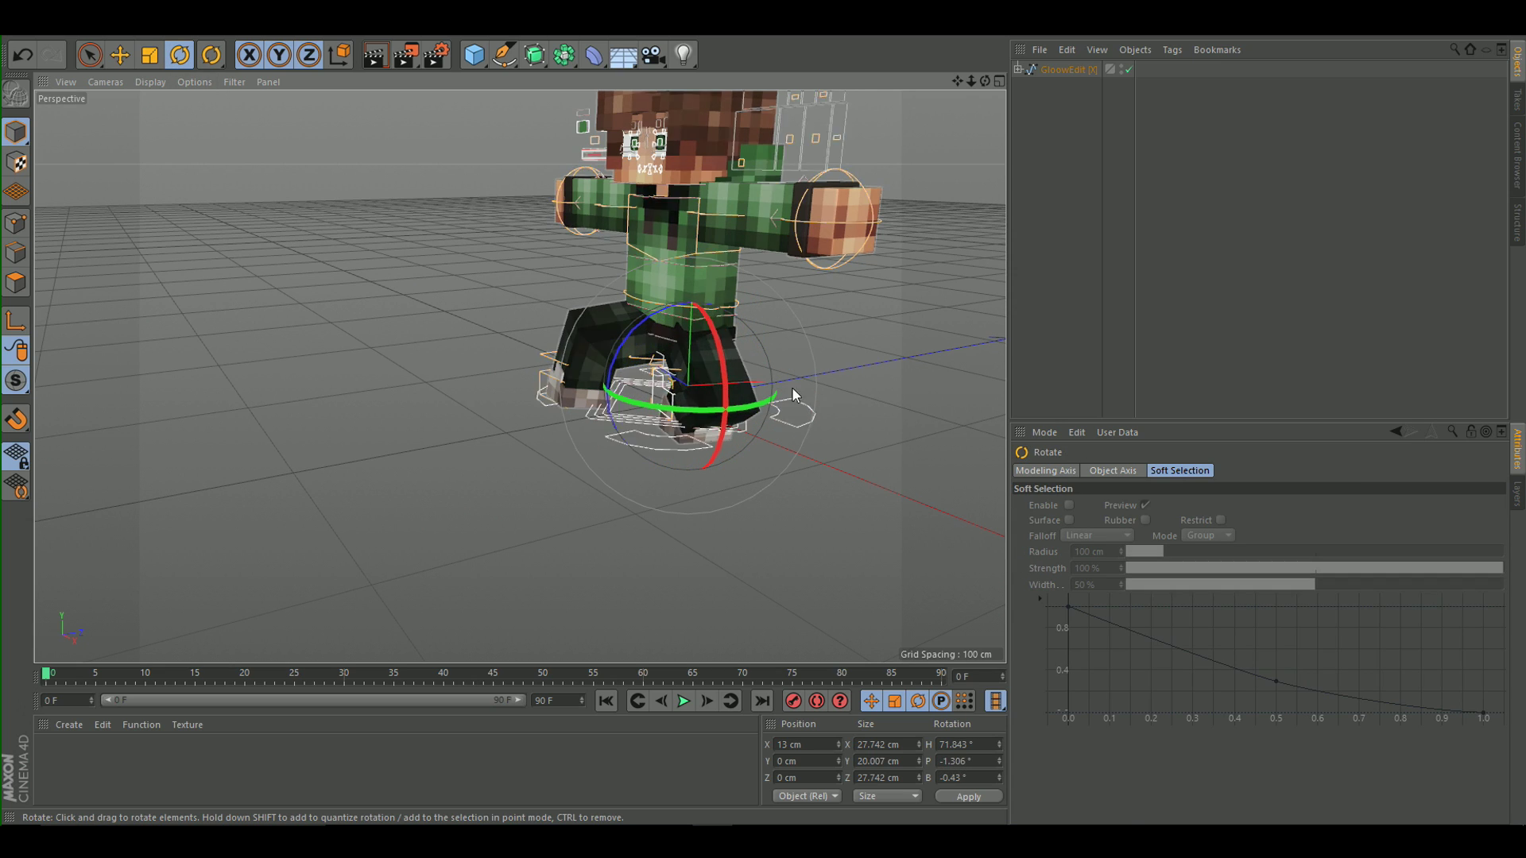
Move the left foot control out to the side, to about X 101 cm, Y 2 cm and Z -29 cm.
left_click(119, 55)
left_click_drag(658, 373, 789, 427)
left_click_drag(877, 359, 953, 347, "alt")
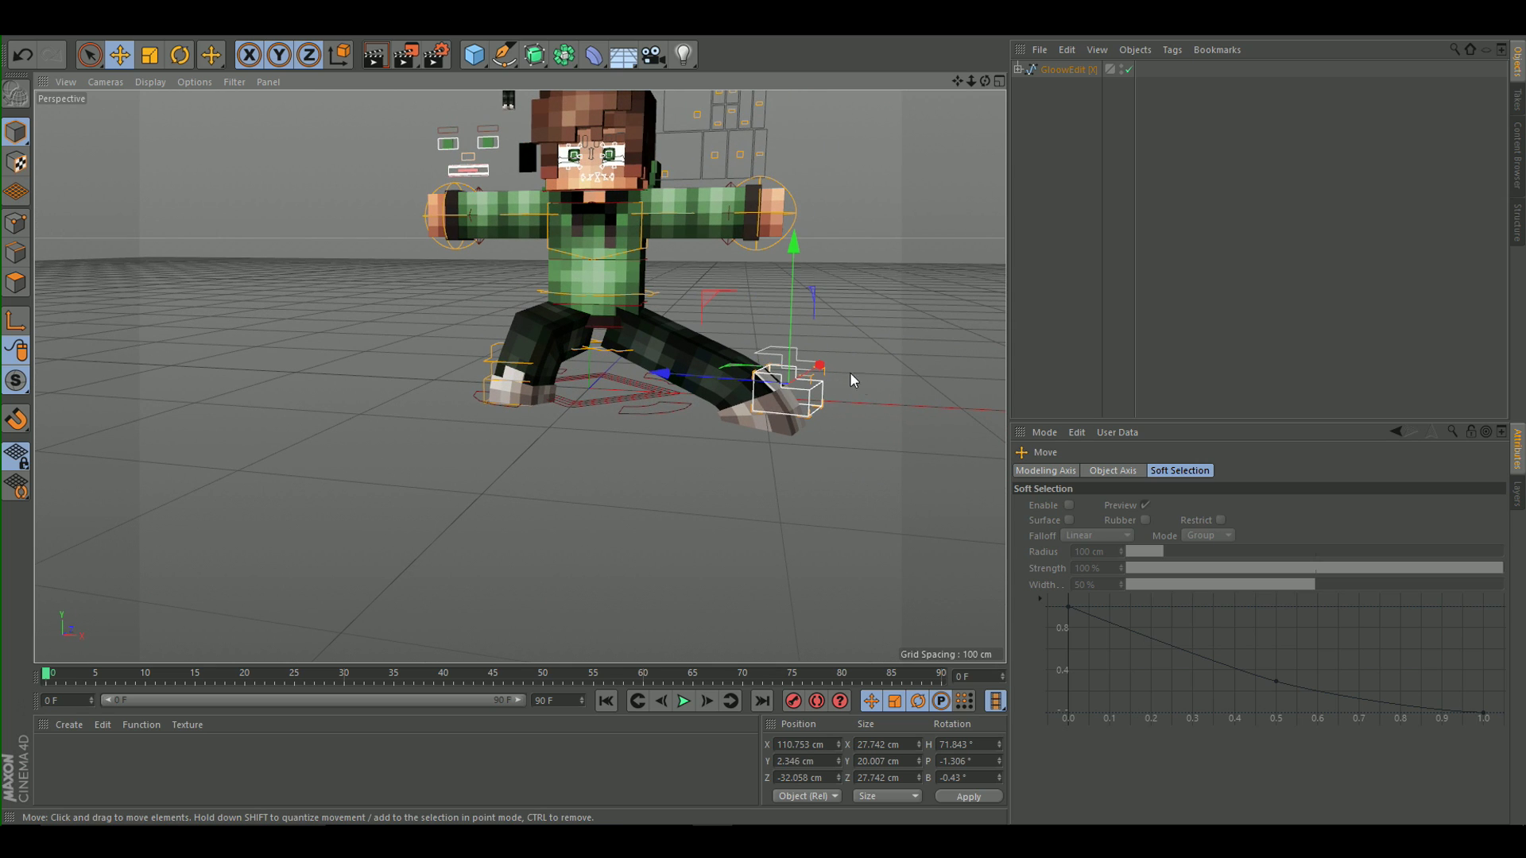
left_click_drag(689, 375, 672, 375)
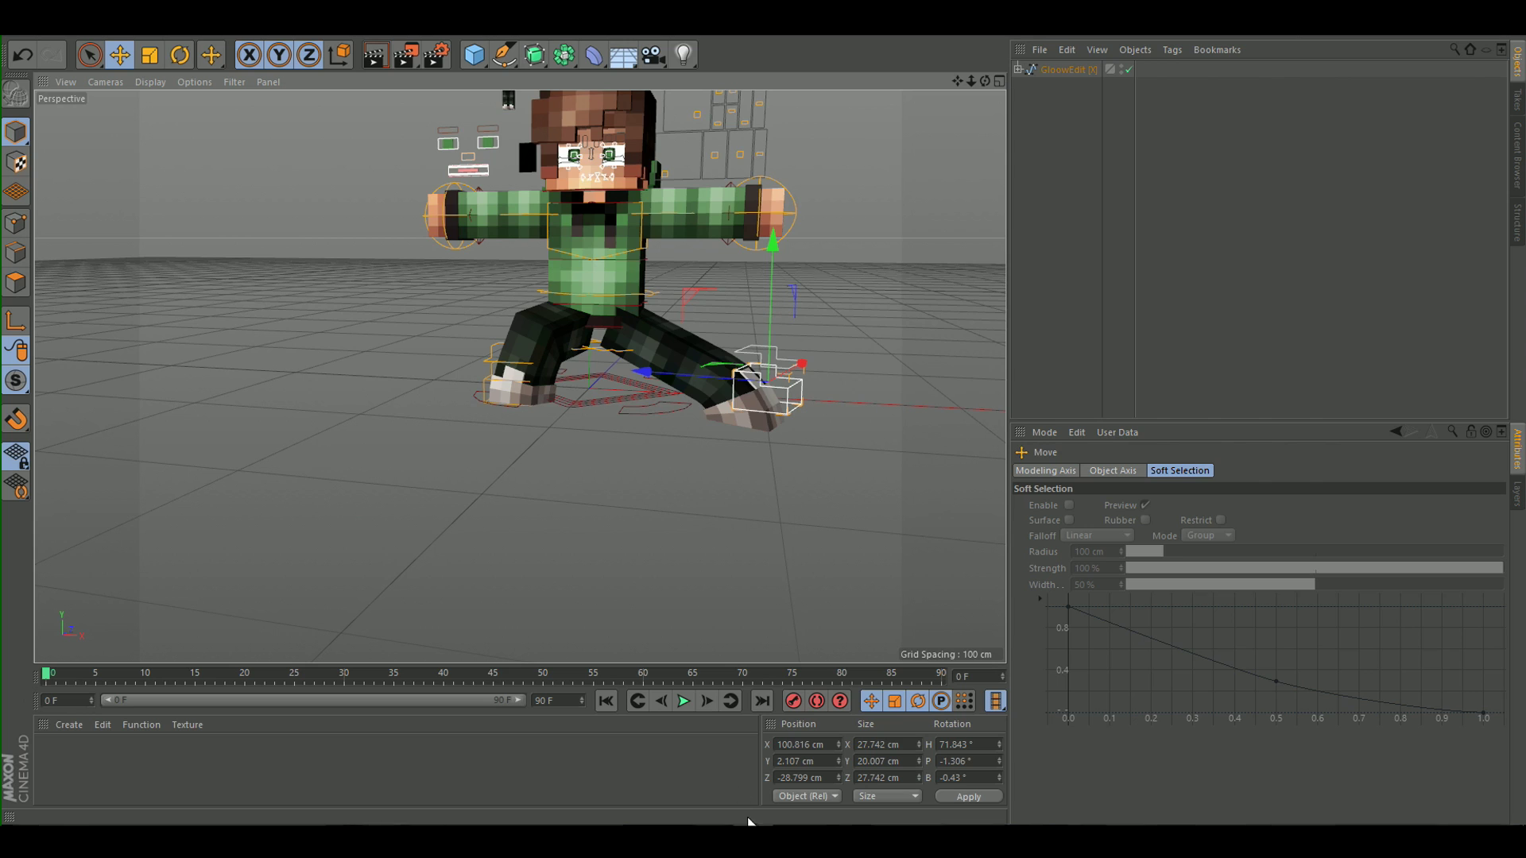
Select the upper torso control spline and rotate it to about H 5°, P 31° and B -22° so the body leans.
scroll(612, 206, "up", 5)
left_click(684, 301)
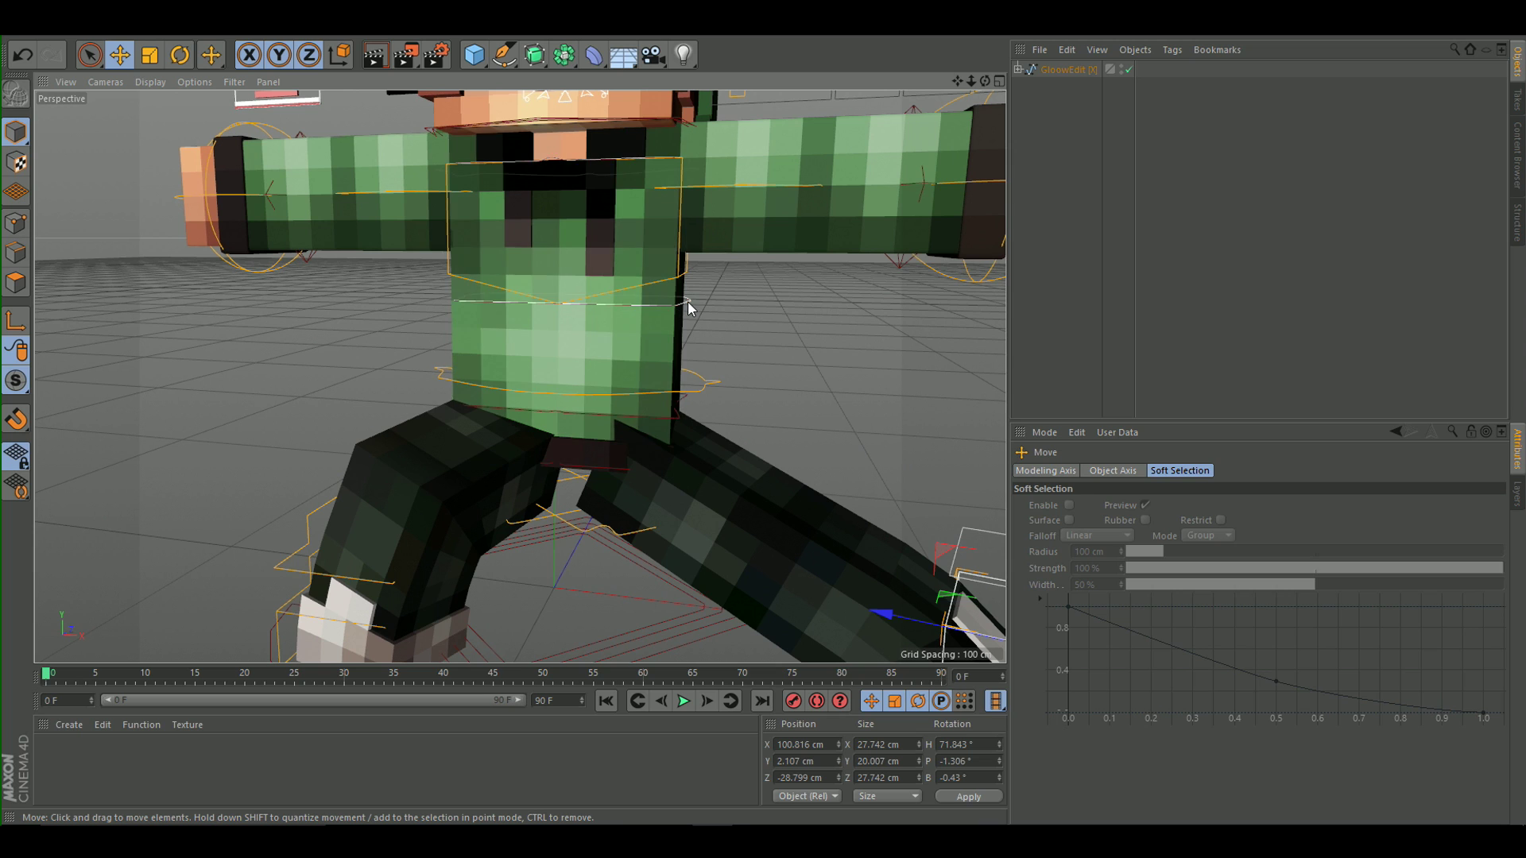
left_click(180, 54)
left_click_drag(501, 318, 471, 298)
scroll(470, 298, "down", 3)
scroll(593, 470, "up", 1)
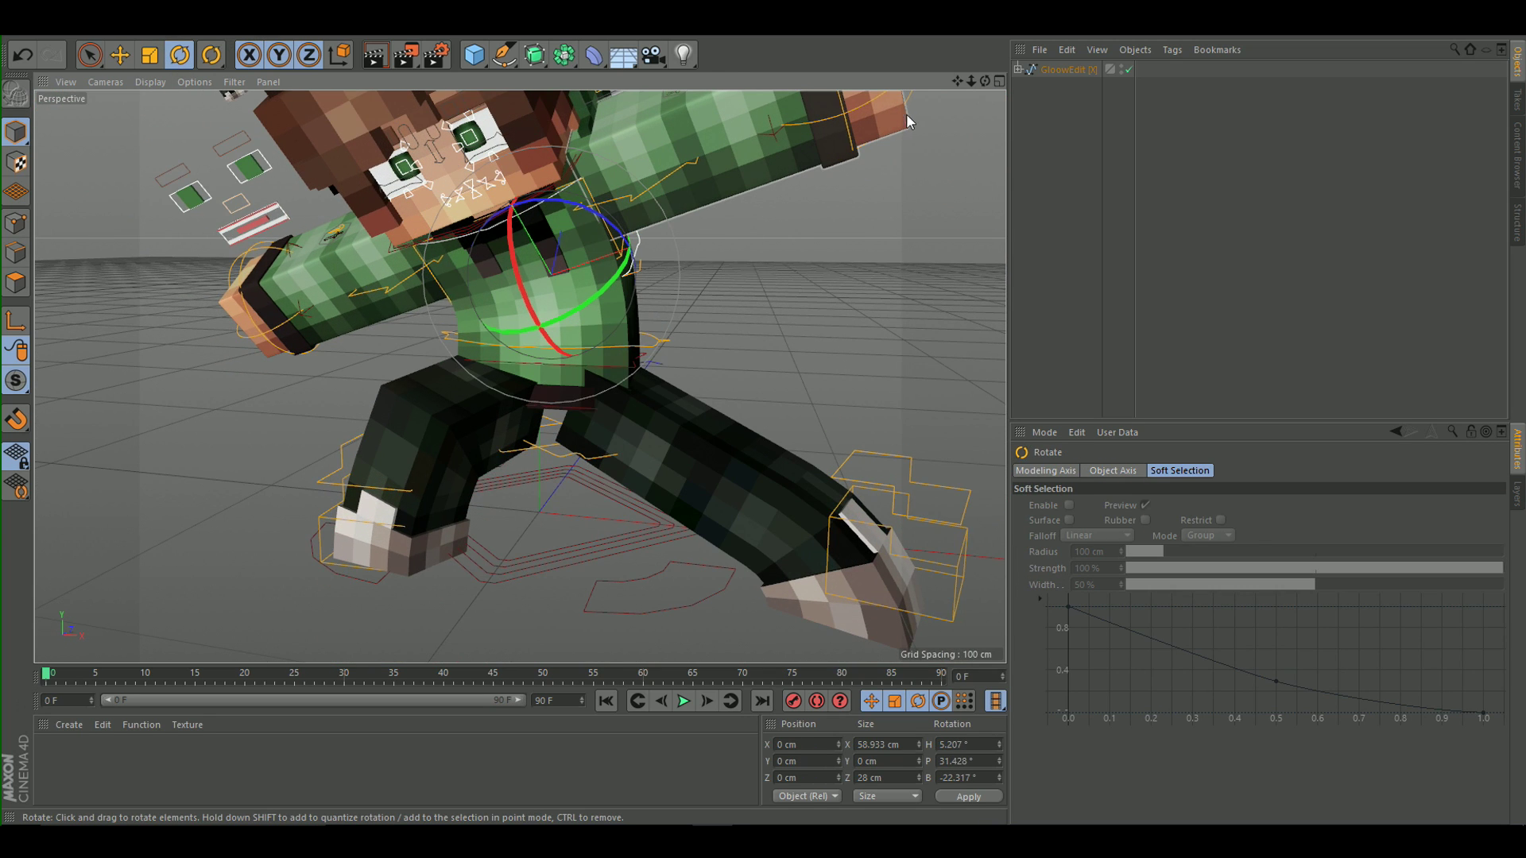
Select the left hand's control spline and move it in front of the face, to about X -53 cm, Y 8 cm and Z -25 cm.
middle_click_drag(846, 210, 844, 250, "alt")
left_click_drag(844, 250, 814, 305, "alt")
left_click(852, 169)
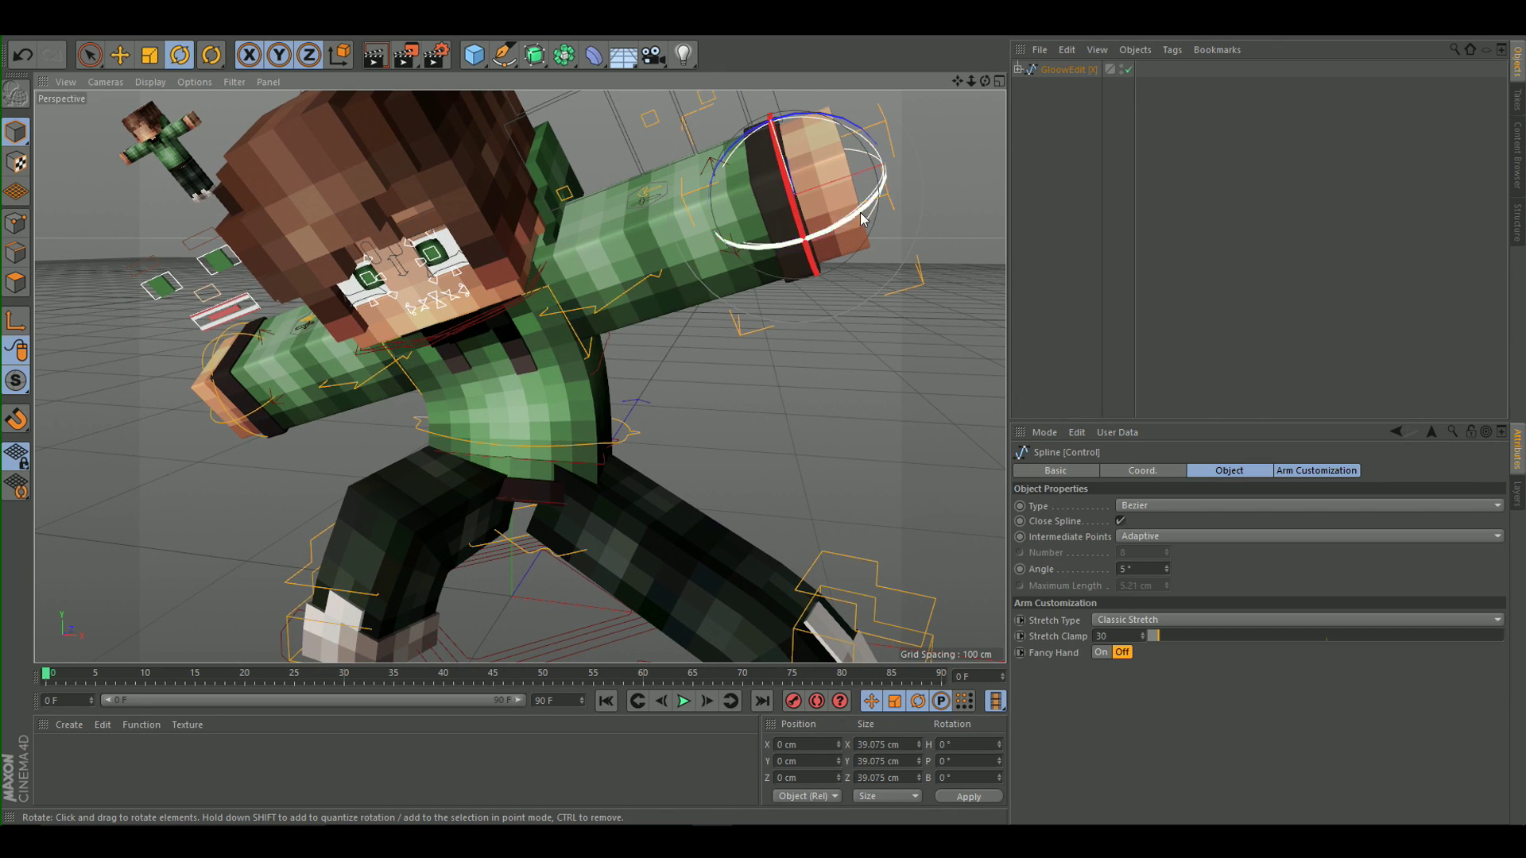
left_click(120, 54)
left_click_drag(829, 515, 446, 526)
scroll(446, 526, "down", 3)
scroll(379, 435, "up", 2)
left_click(685, 840)
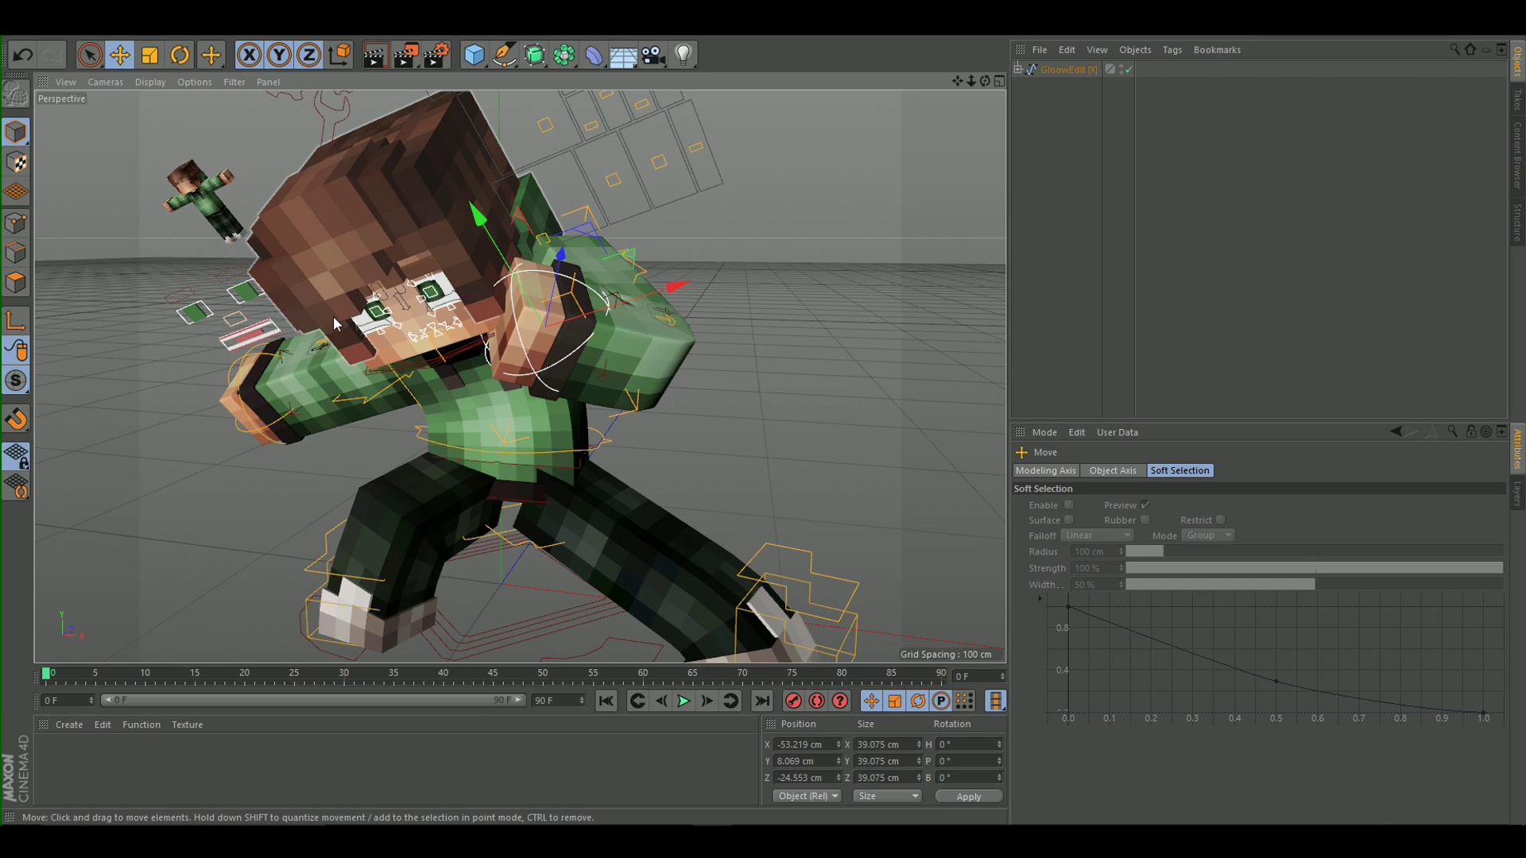
Select the right arm's Shoulder spline and rotate it to about H -33°, P 9.5° and B 9.6°.
left_click(364, 409)
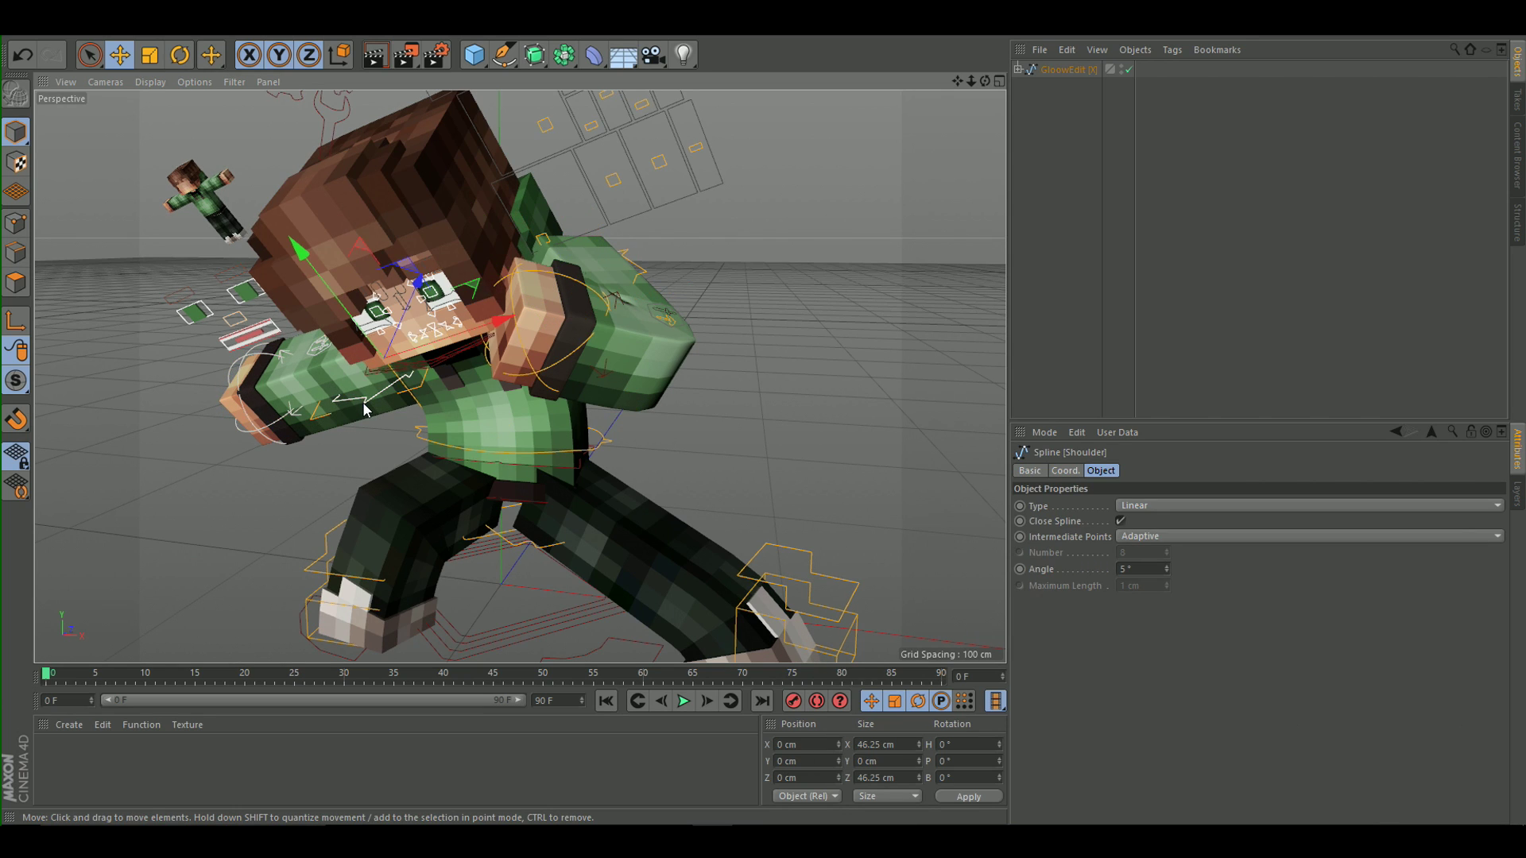
left_click(179, 61)
left_click_drag(420, 471, 372, 469)
Select the right arm's Wrist spline and rotate it to a pitch of about 40°.
left_click_drag(337, 247, 492, 268, "alt")
scroll(492, 269, "down", 2)
scroll(132, 295, "up", 4)
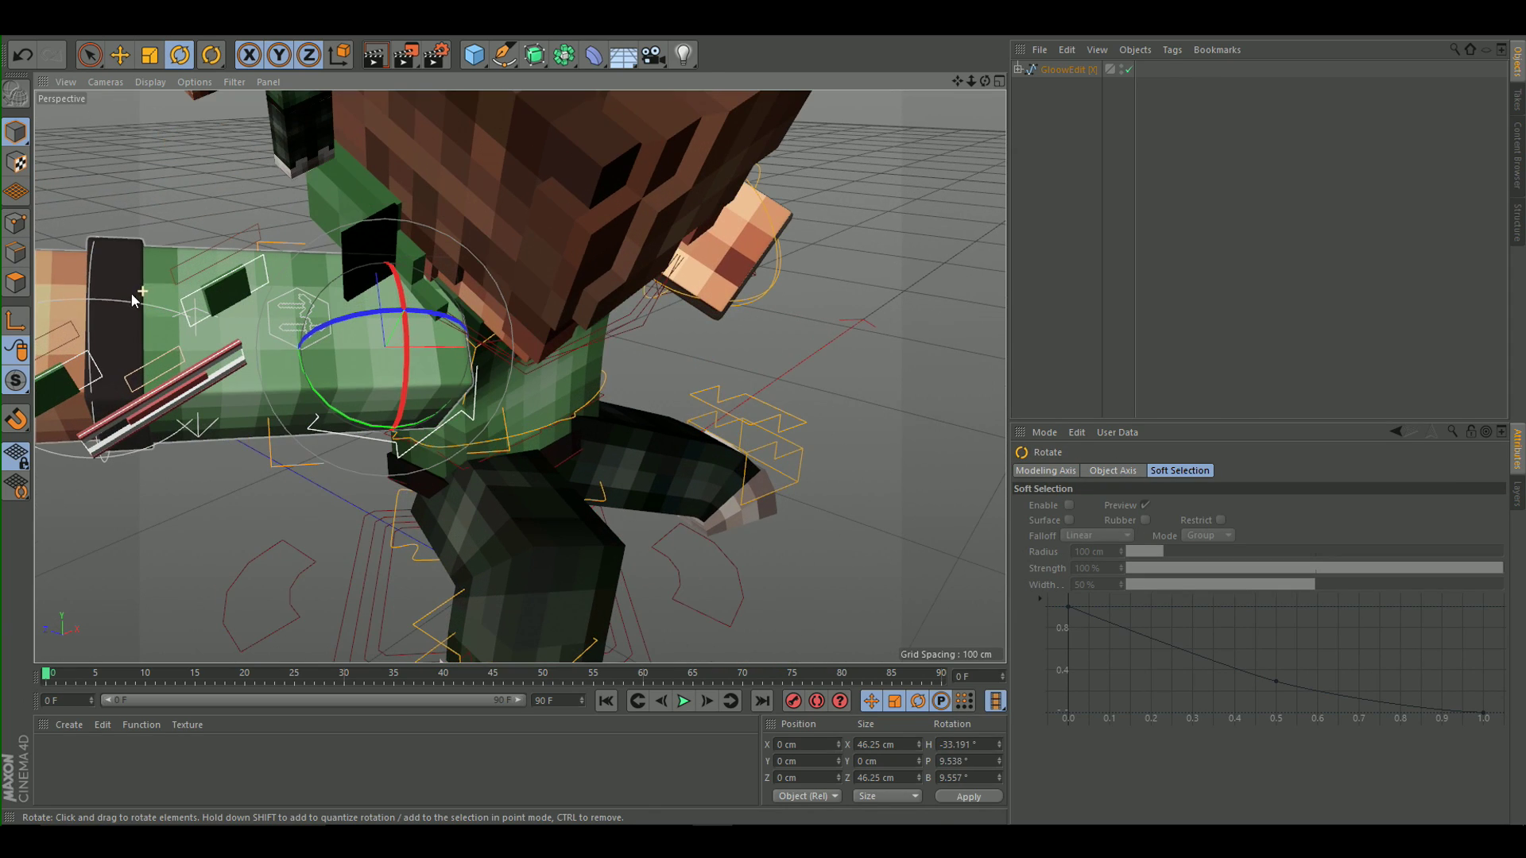
scroll(198, 406, "up", 3)
left_click(205, 443)
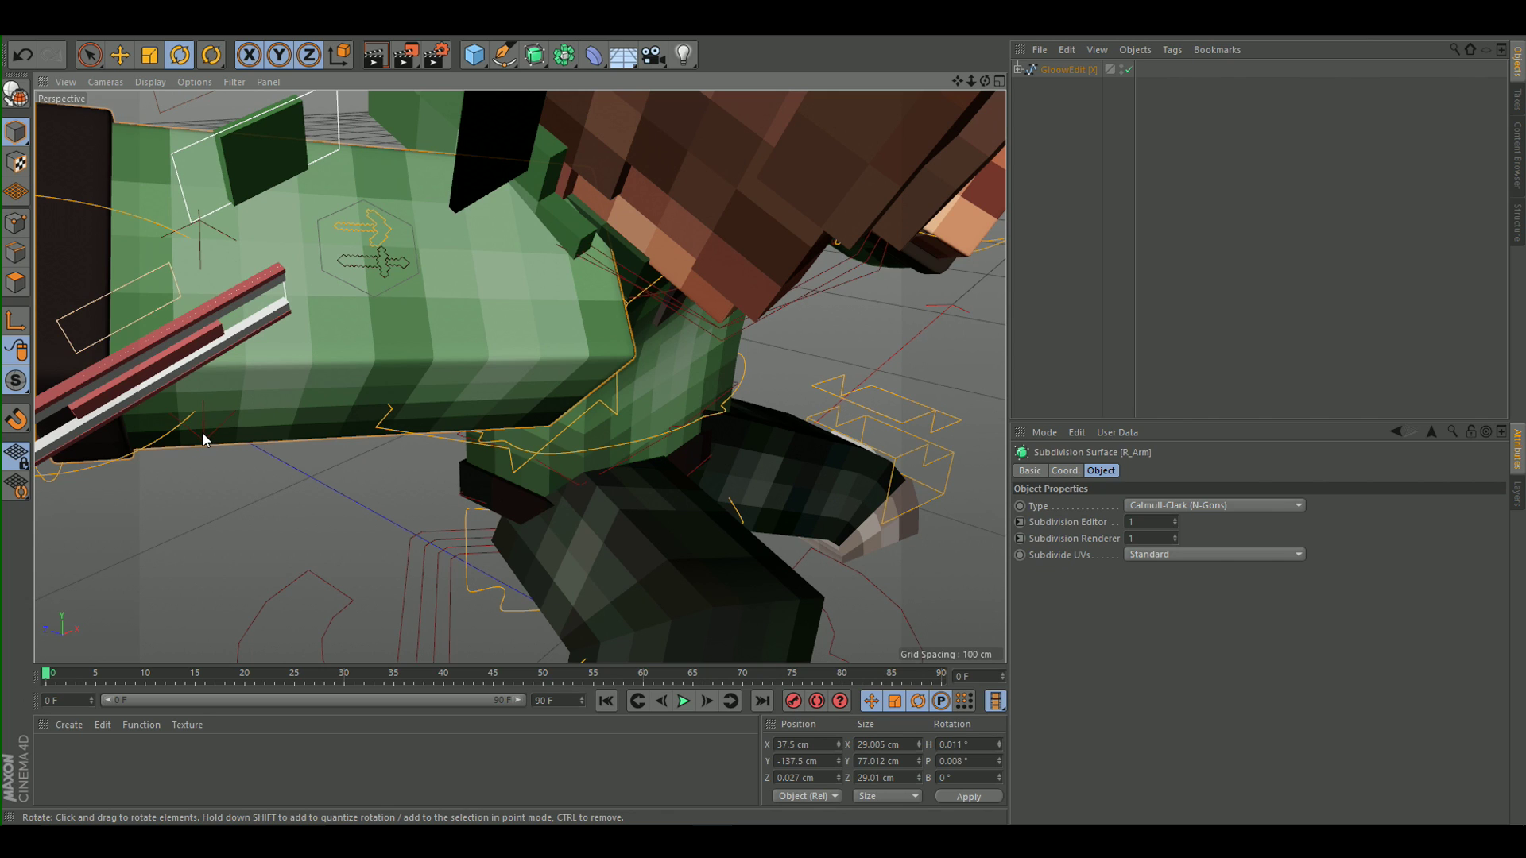
scroll(202, 439, "up", 3)
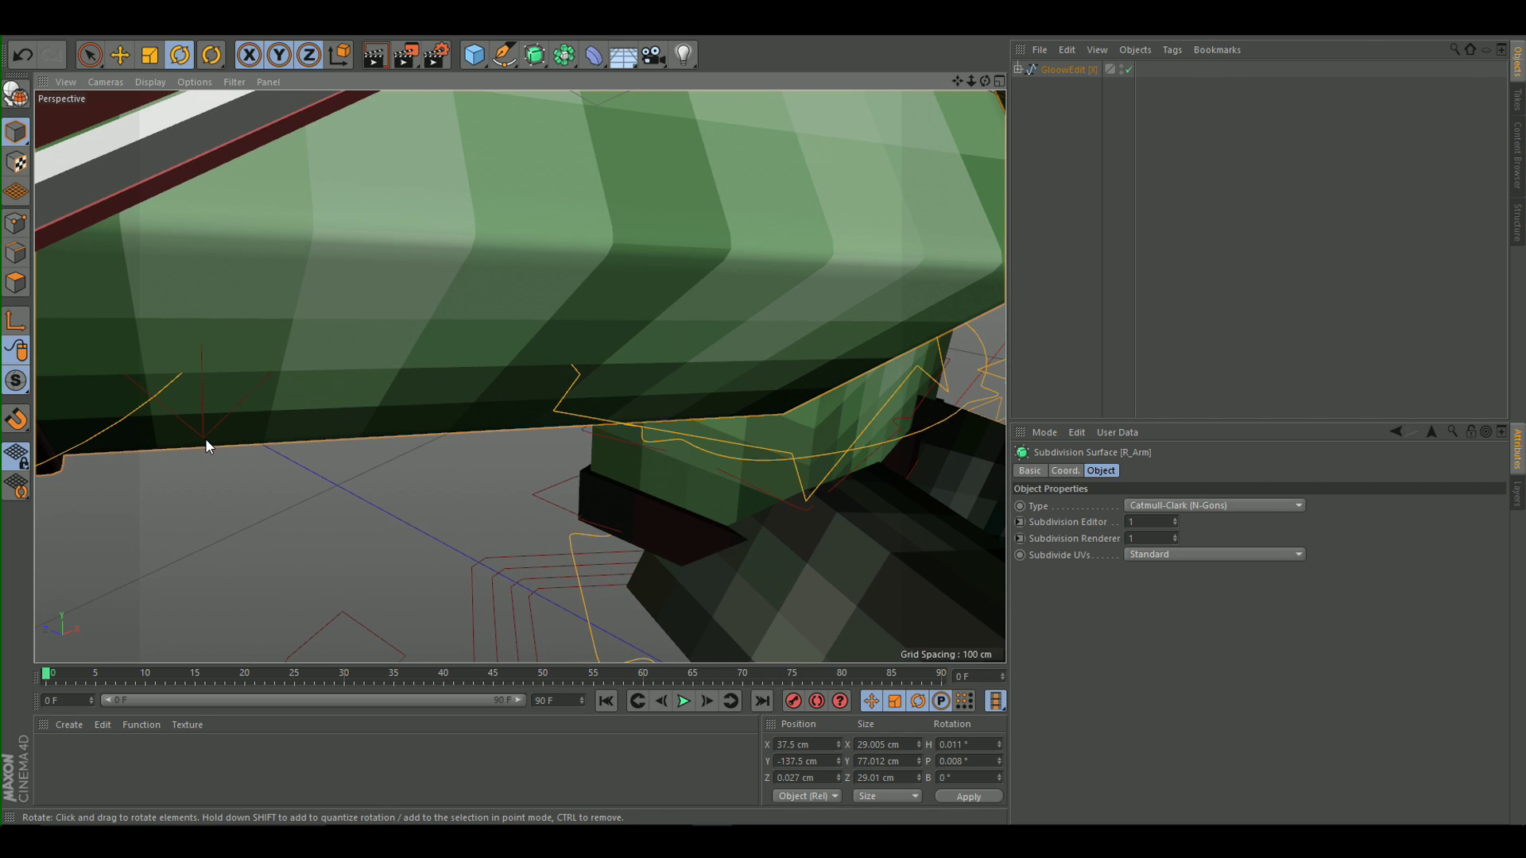
left_click_drag(195, 427, 233, 395, "alt")
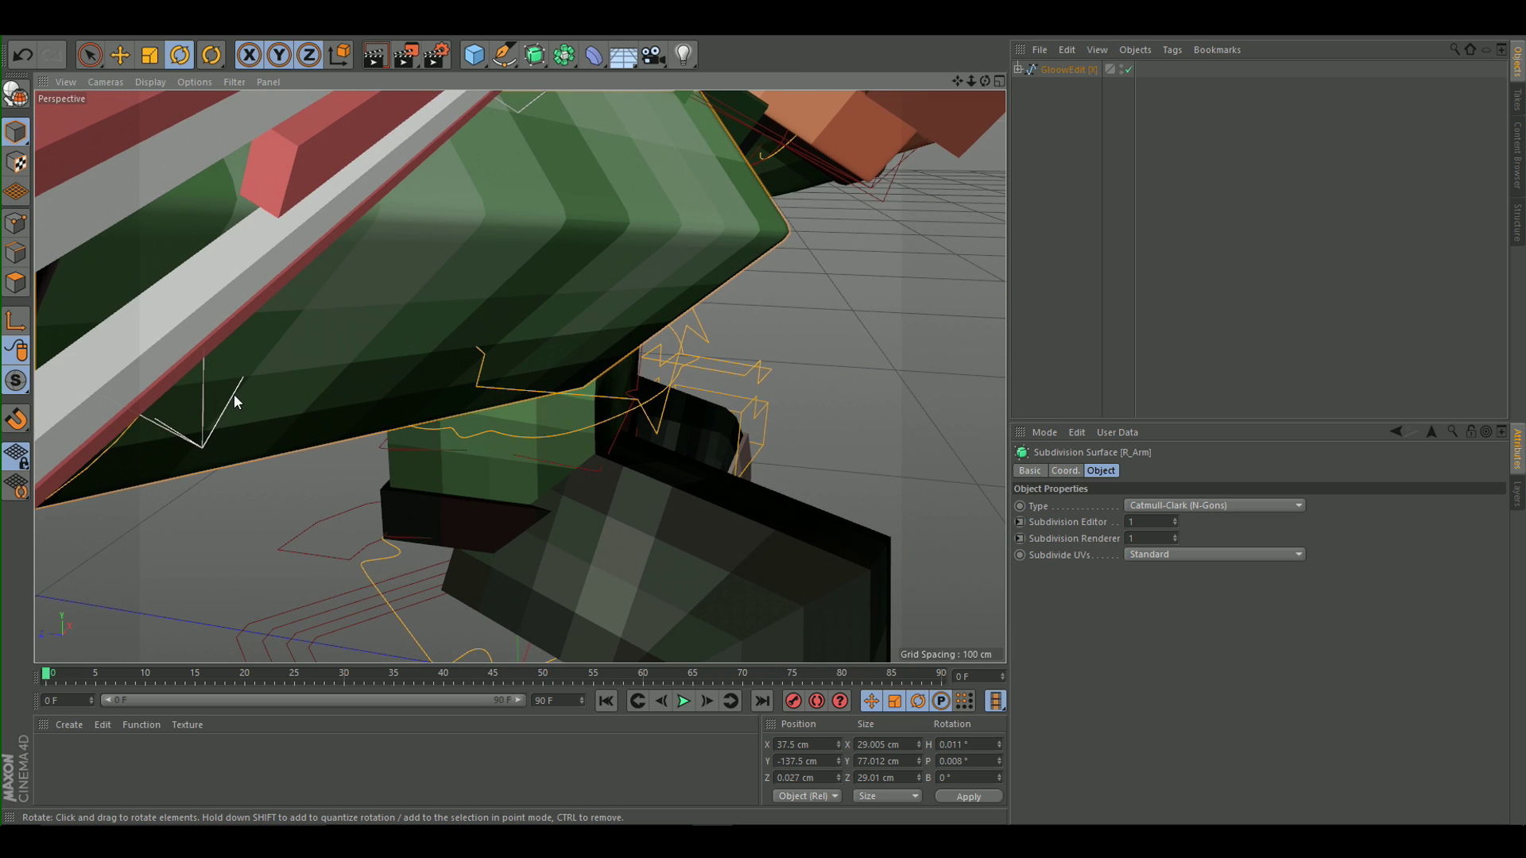
left_click(202, 420)
scroll(192, 401, "down", 5)
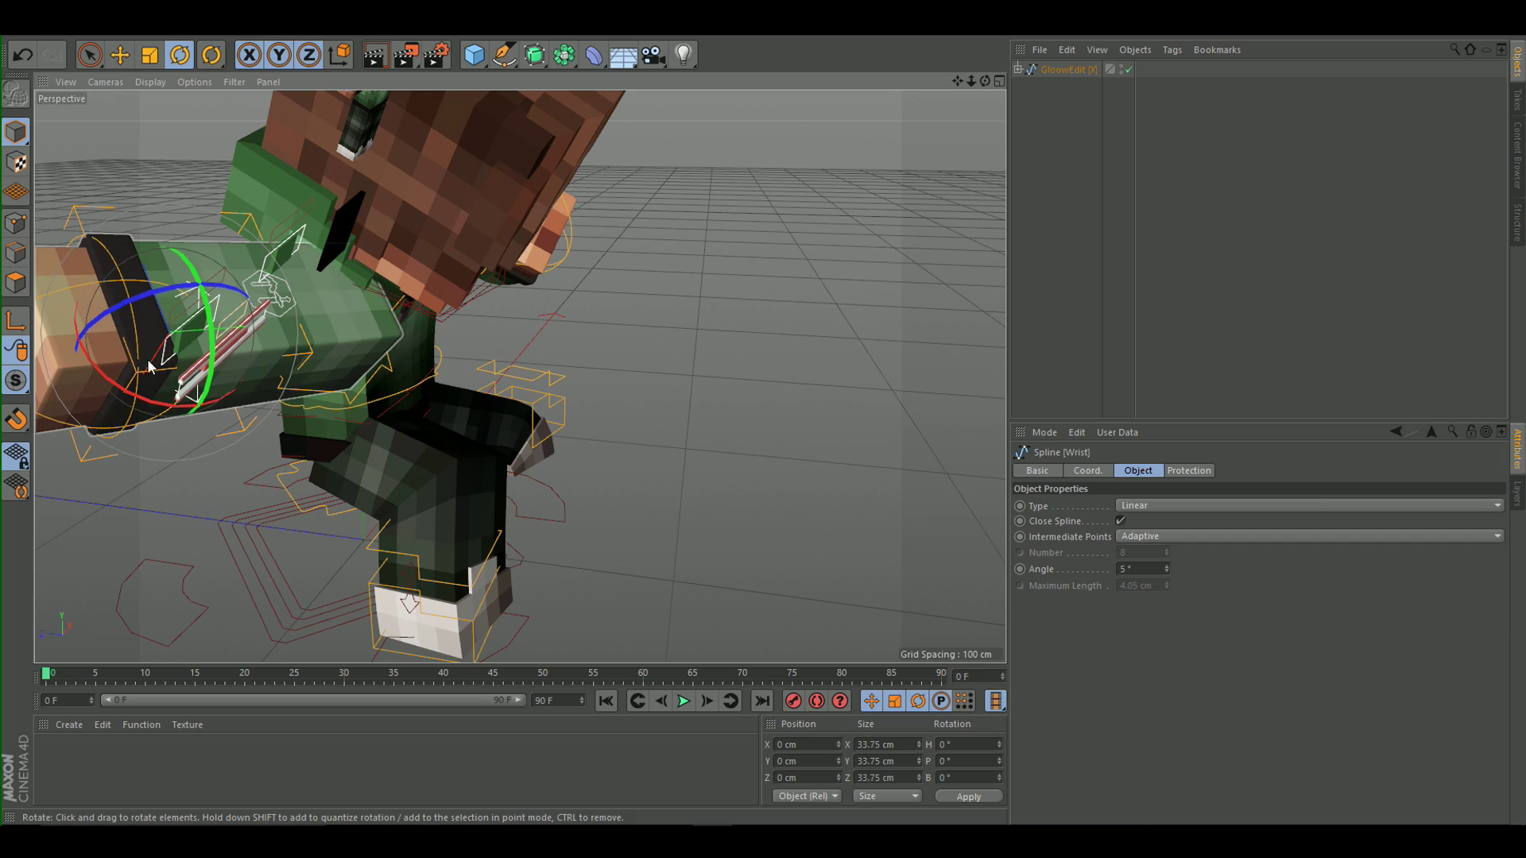
left_click_drag(124, 387, 77, 318)
Check the pose against the reference photo in Chrome, and back in Cinema 4D move the right foot control to about Z -19 cm.
left_click_drag(429, 318, 901, 311, "alt")
key("alt+Tab")
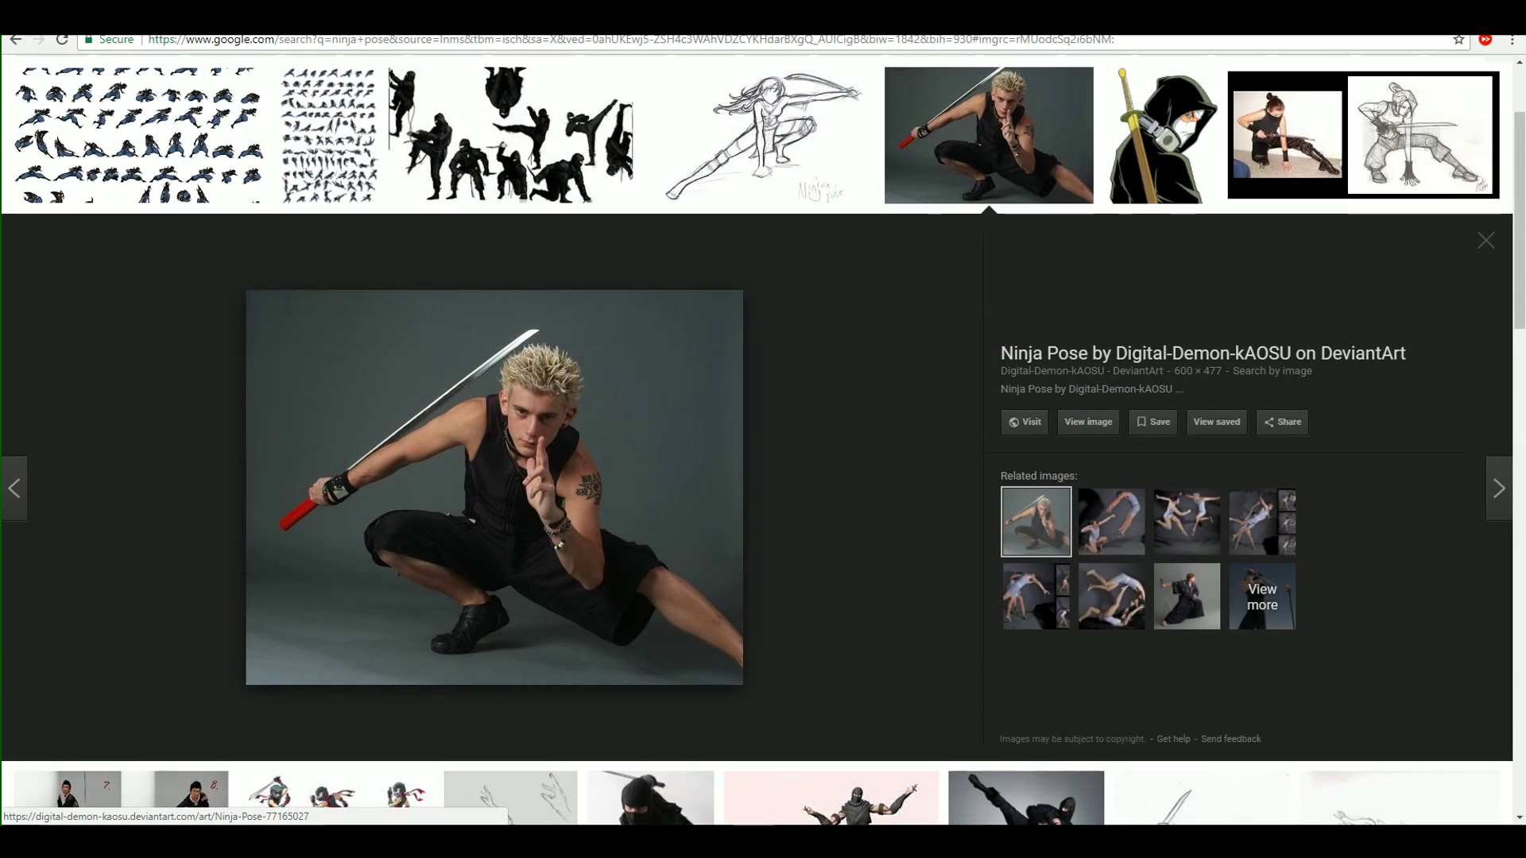
key("alt+Tab")
scroll(527, 573, "down", 5)
scroll(522, 578, "up", 5)
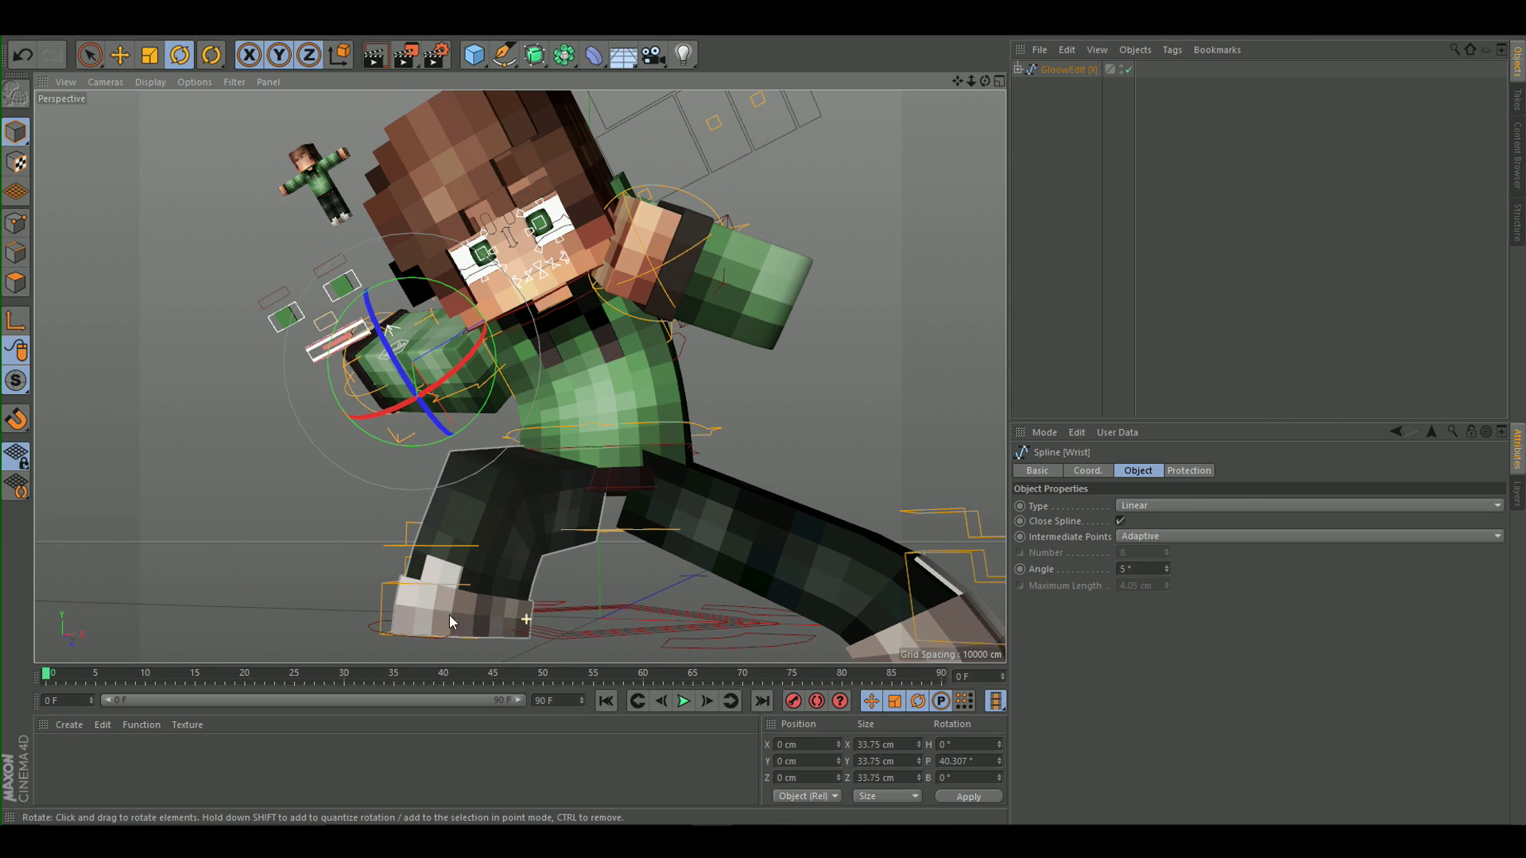
left_click(385, 601)
left_click(119, 55)
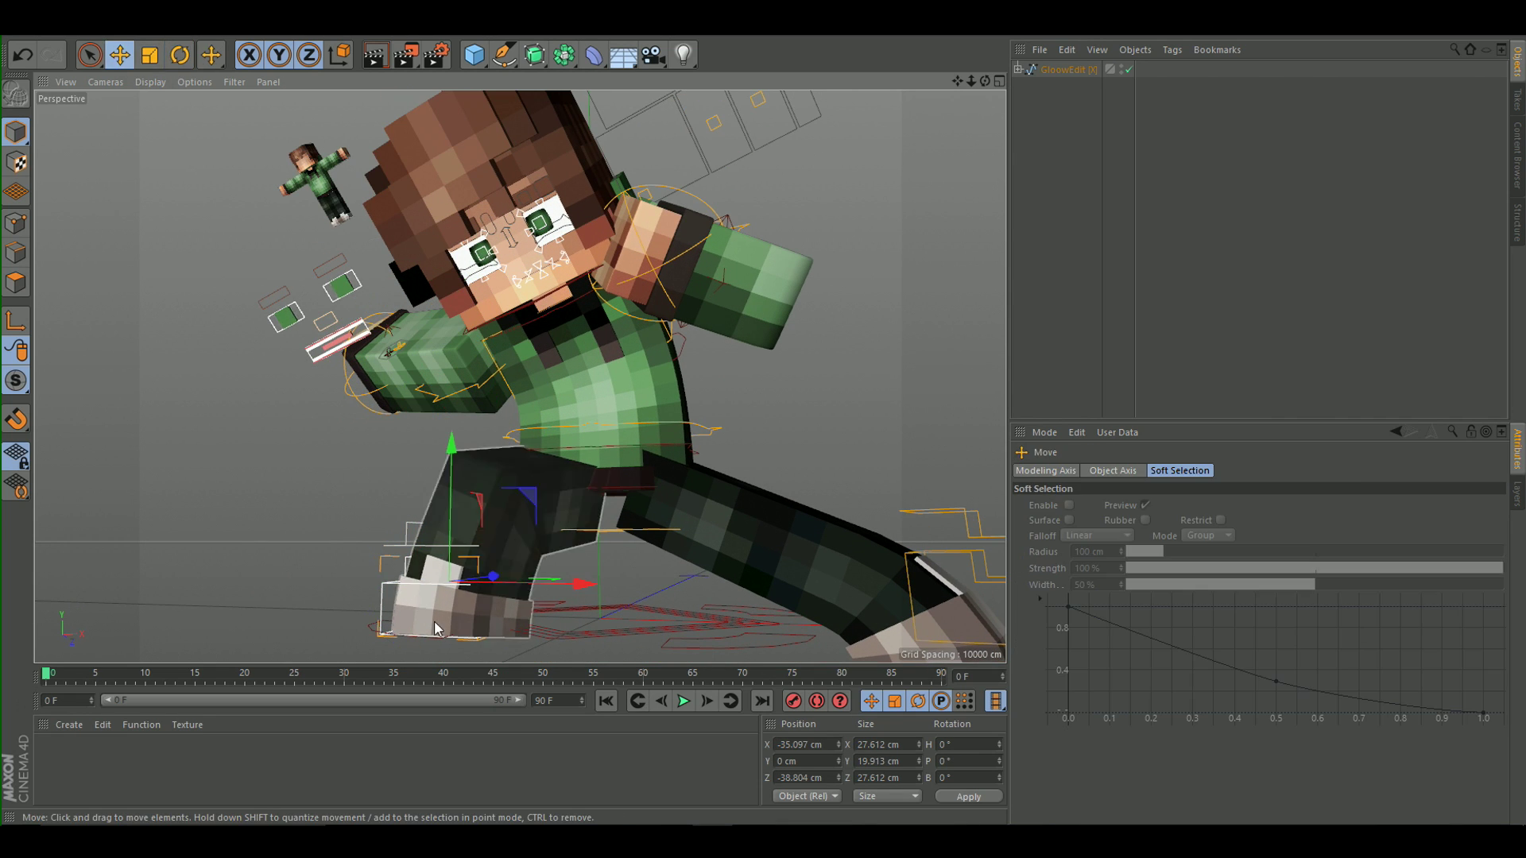
left_click_drag(491, 578, 515, 590)
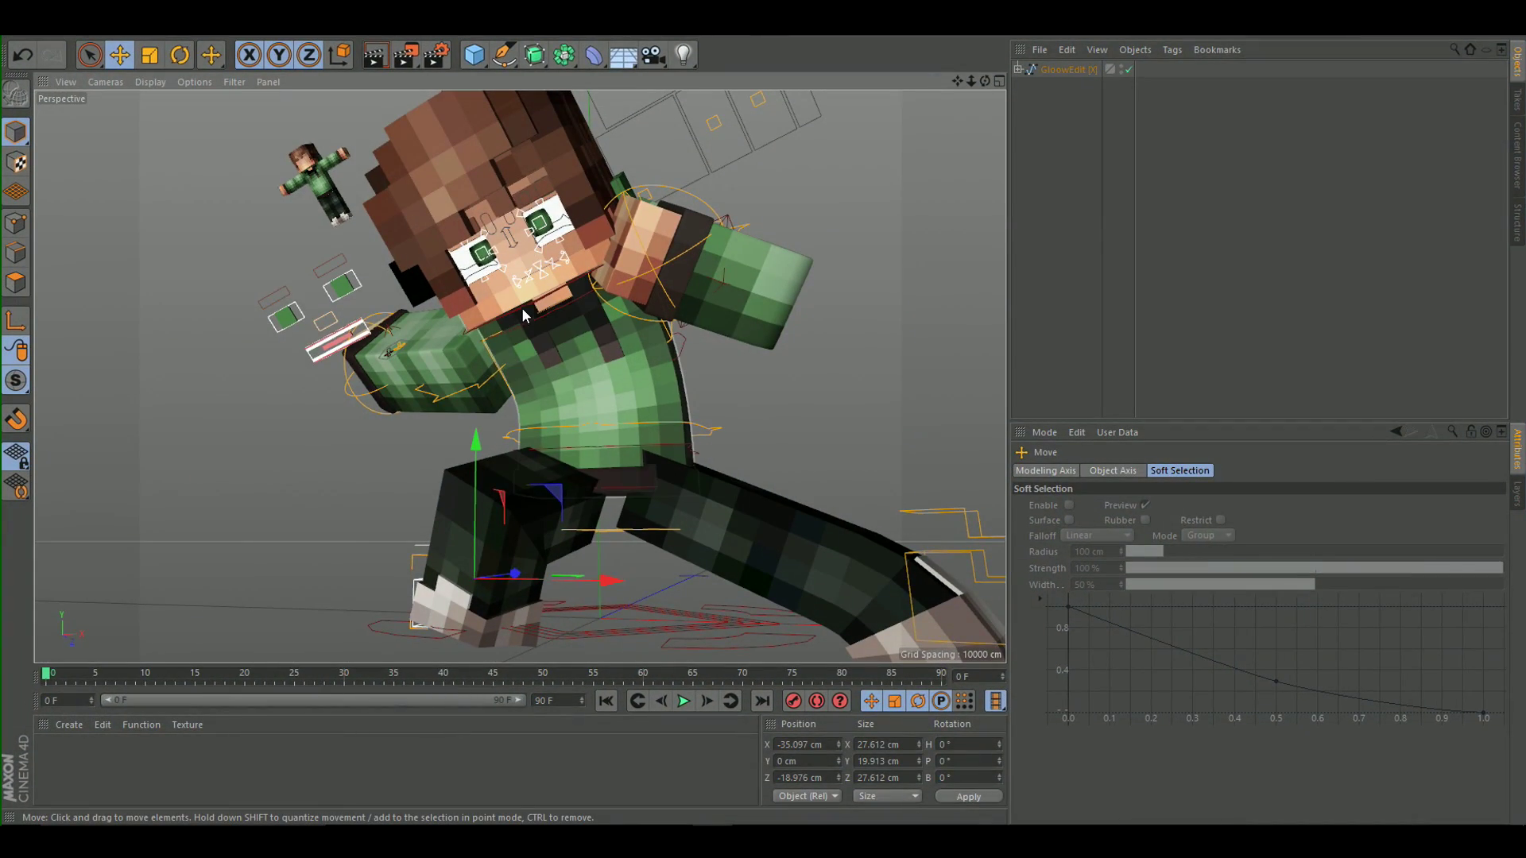
Select the Head spline and rotate the head to adjust its tilt for the ninja pose.
left_click_drag(532, 299, 646, 341, "alt")
left_click(551, 316)
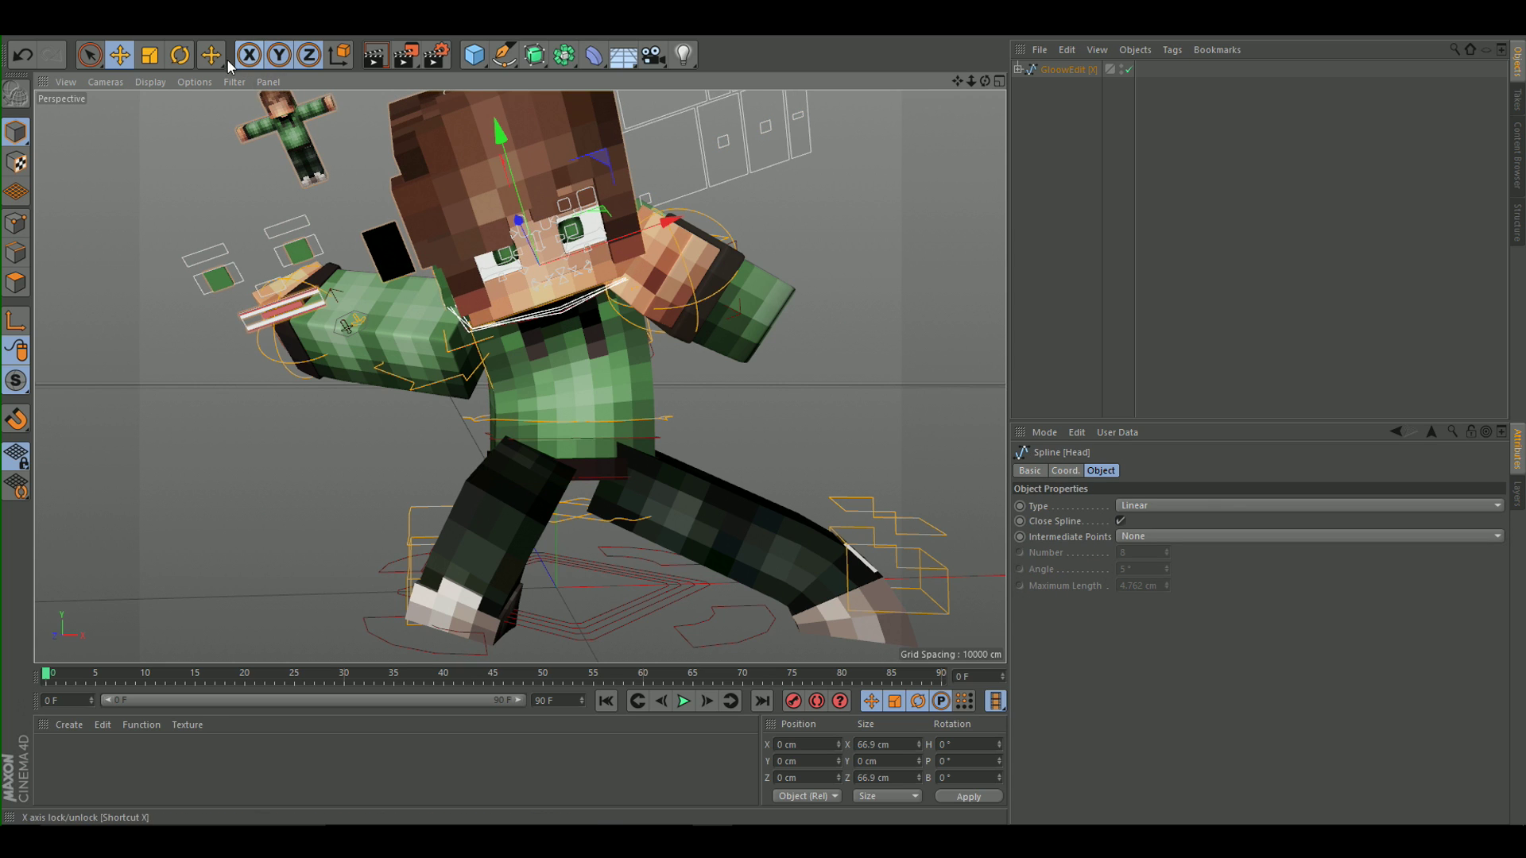
left_click(179, 54)
left_click_drag(565, 268, 664, 259)
Select the left arm's Shoulder spline and rotate it to about H -24°, P 10° and B 9.5°.
left_click_drag(782, 275, 723, 224, "alt")
left_click(744, 204)
left_click_drag(657, 284, 636, 260)
left_click_drag(649, 237, 642, 270)
Select the left hand's control spline and move it to reposition the raised hand in front of the face.
left_click(645, 245)
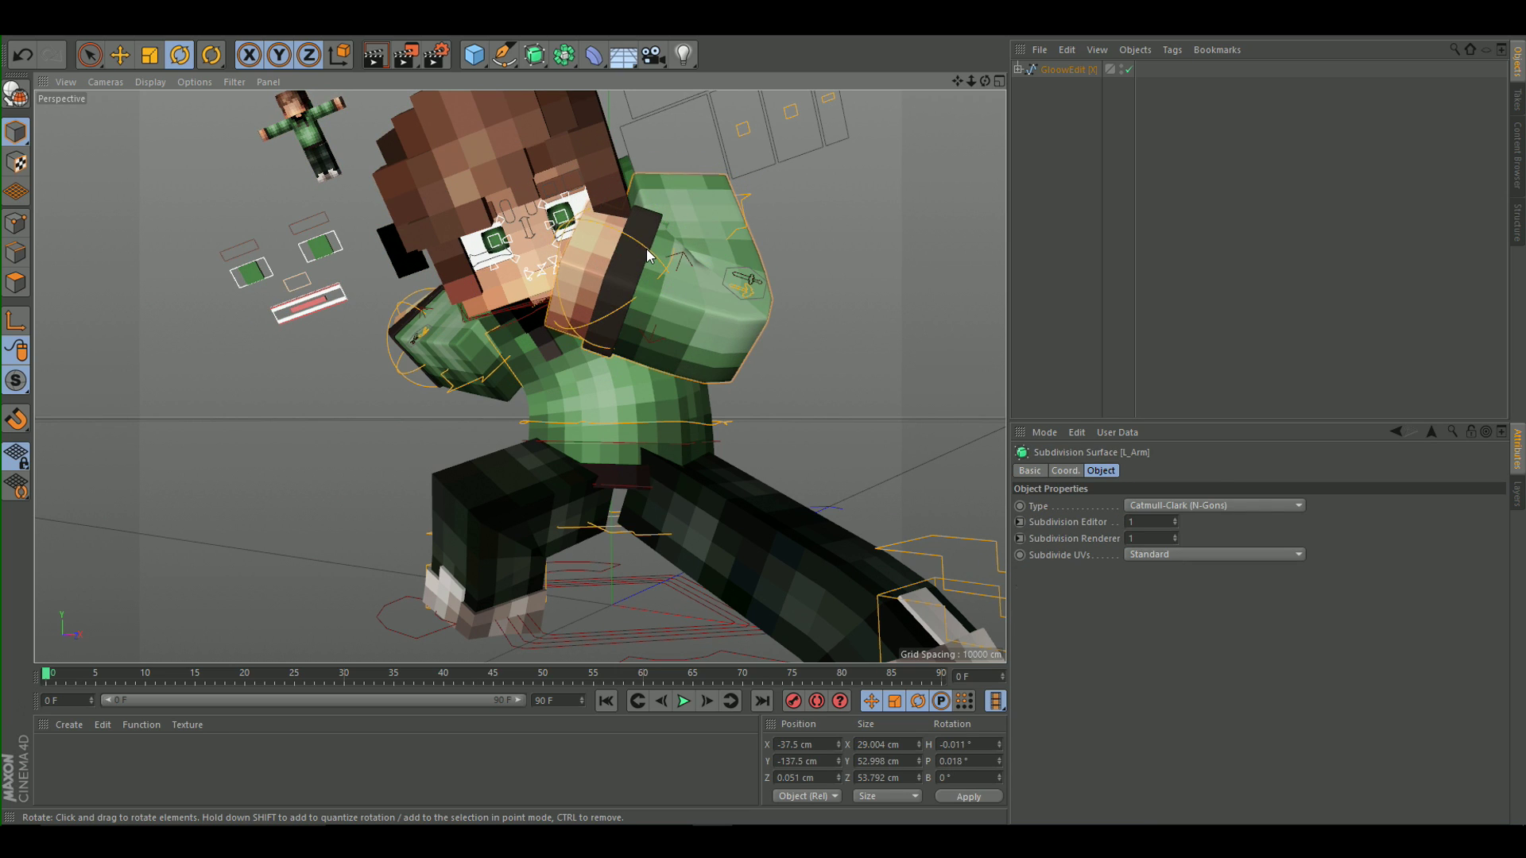
left_click(645, 253)
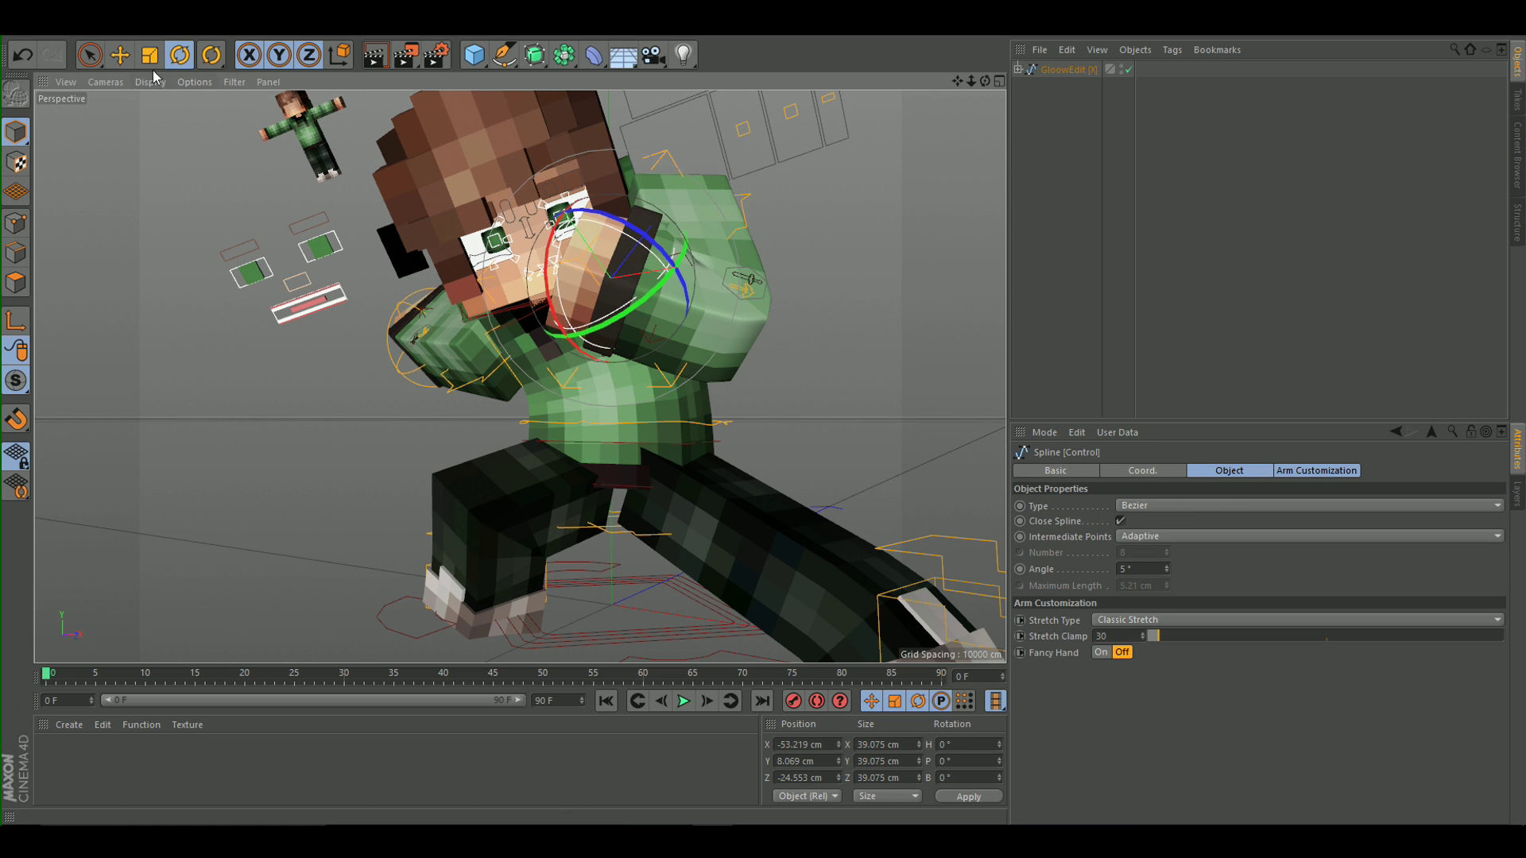
left_click(120, 55)
left_click_drag(690, 264, 699, 233)
Rotate the left arm's Shoulder spline further, to about H -32°, P 6° and B -6°.
left_click(748, 208)
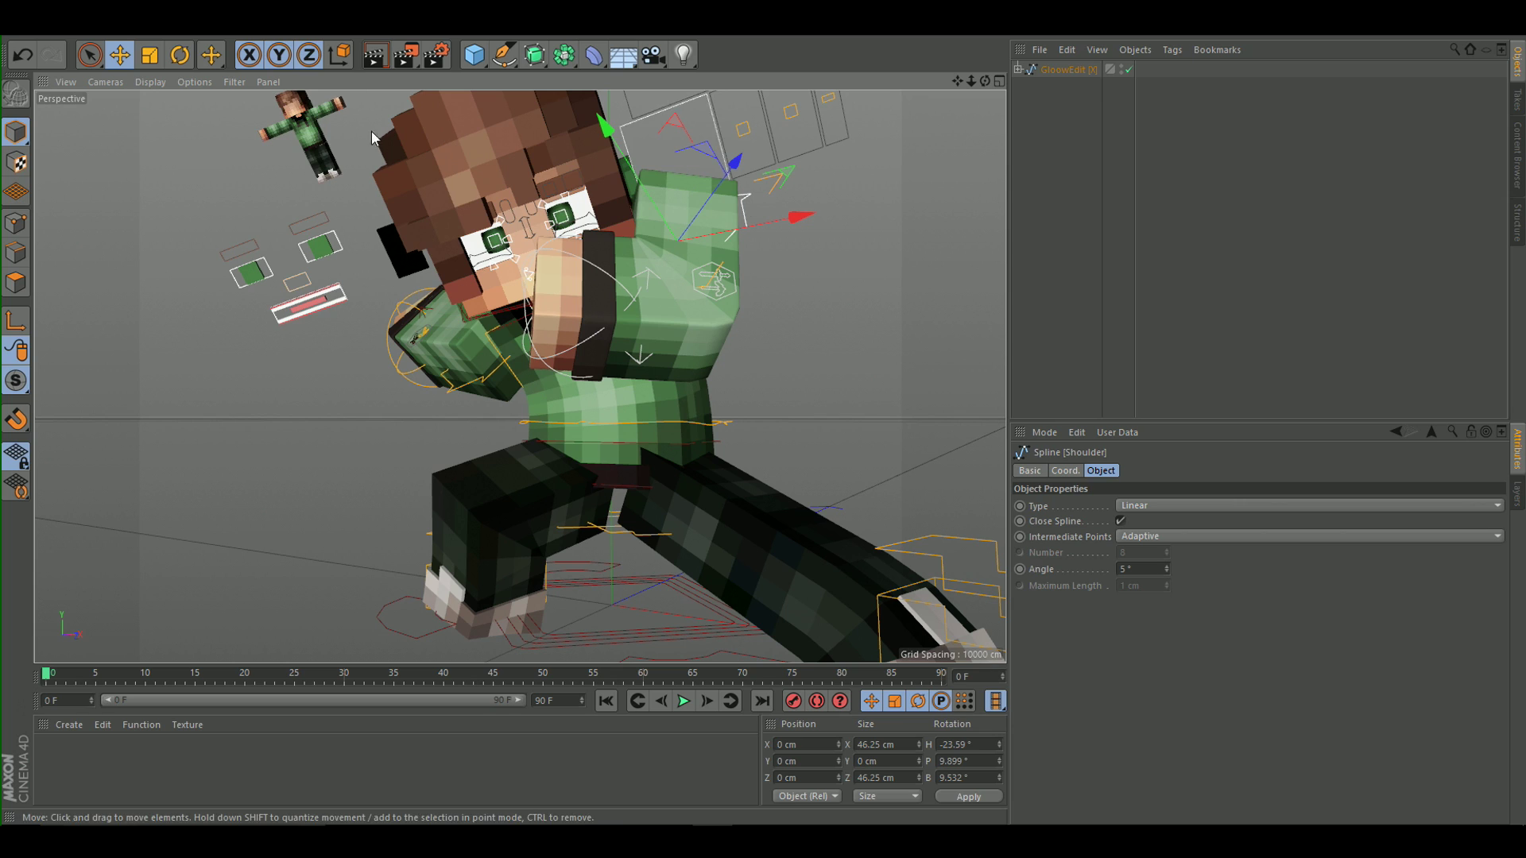
left_click(179, 63)
left_click_drag(647, 305, 642, 238)
scroll(642, 239, "down", 5)
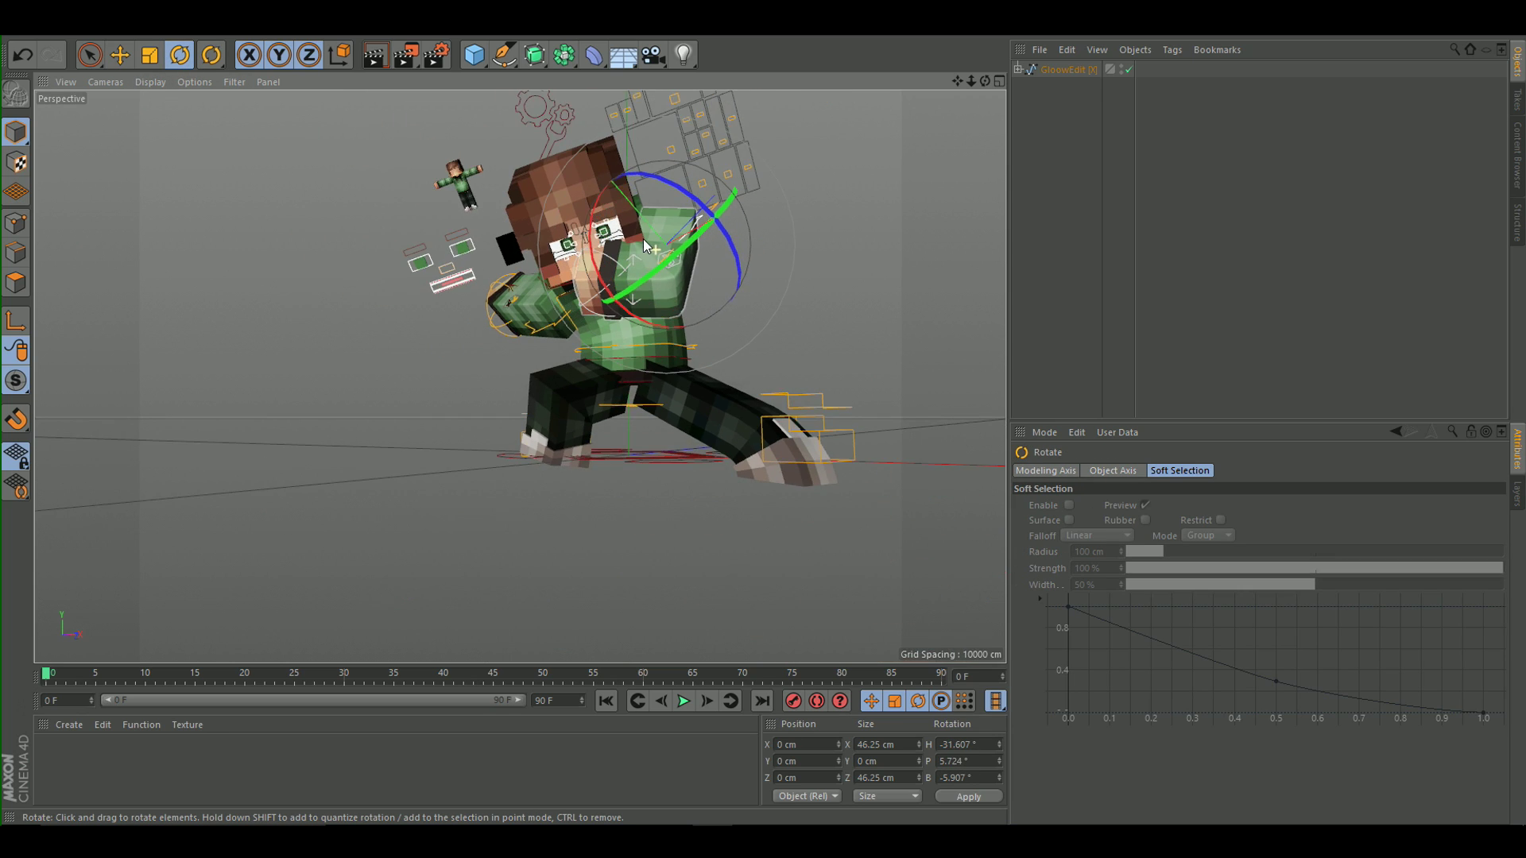
Select the left foot's control spline and move it about 33 cm inward, to about X 69 cm.
scroll(642, 238, "up", 2)
left_click(911, 514)
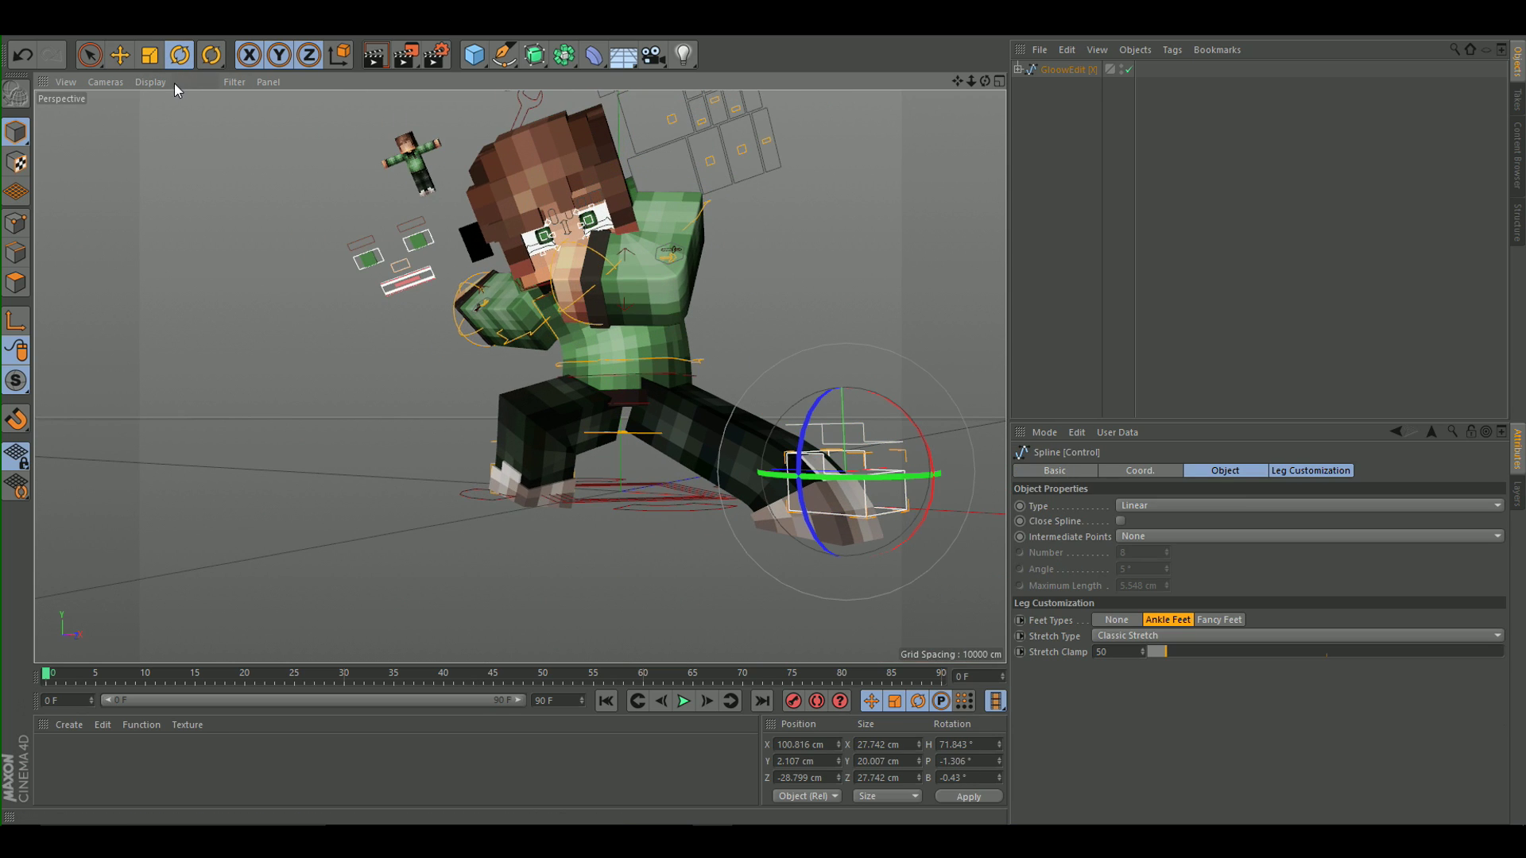
left_click(111, 60)
left_click_drag(723, 467, 674, 469)
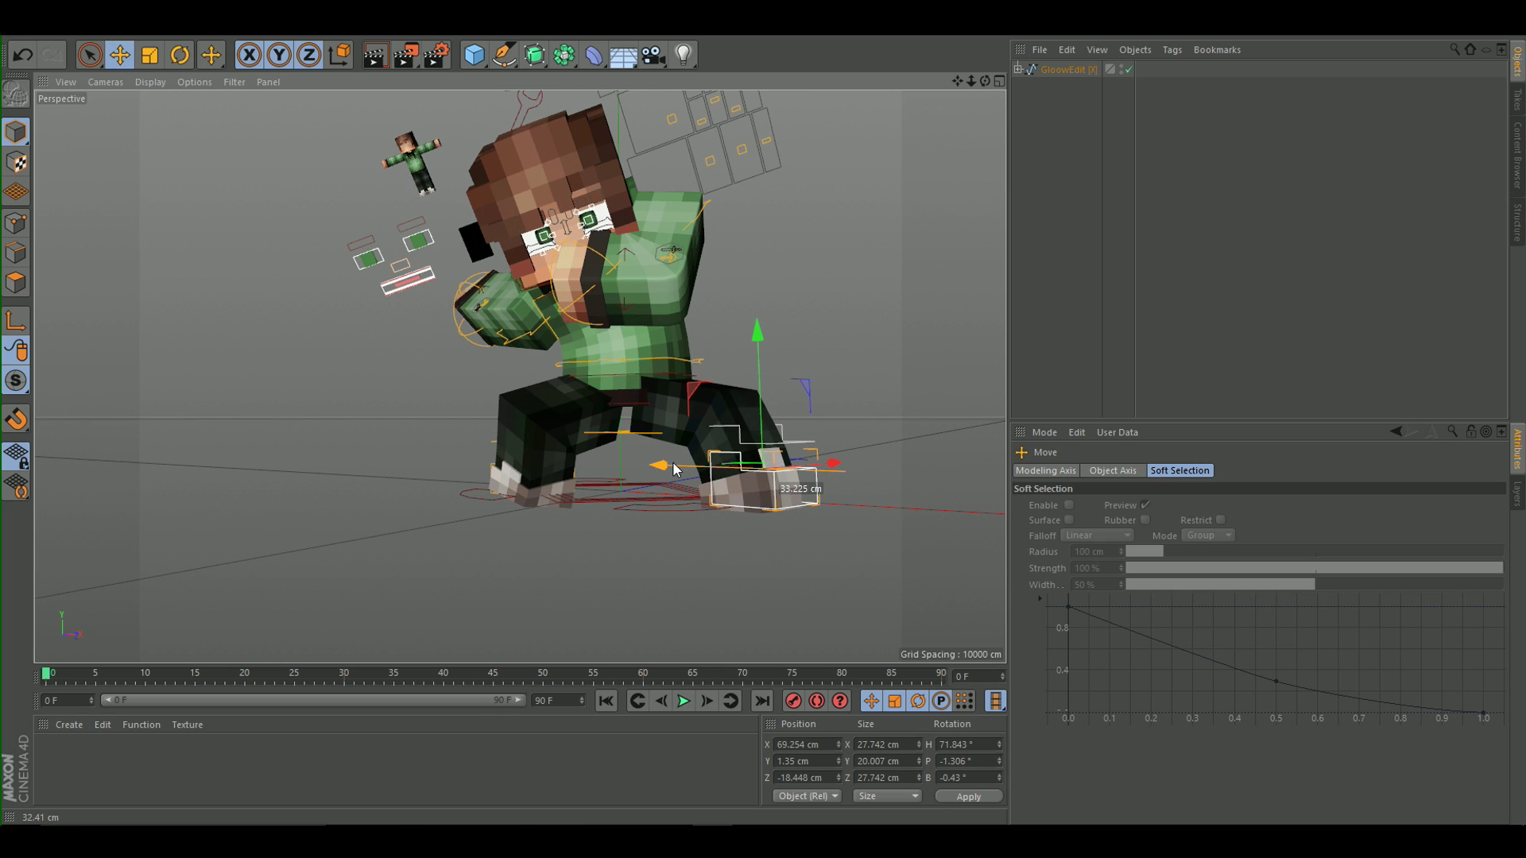
Select the Root spline, move the body to about X -6 cm, Y -24 cm and Z -9.5 cm, and check the whole pose.
left_click(744, 354)
scroll(735, 321, "up", 2)
left_click(674, 403)
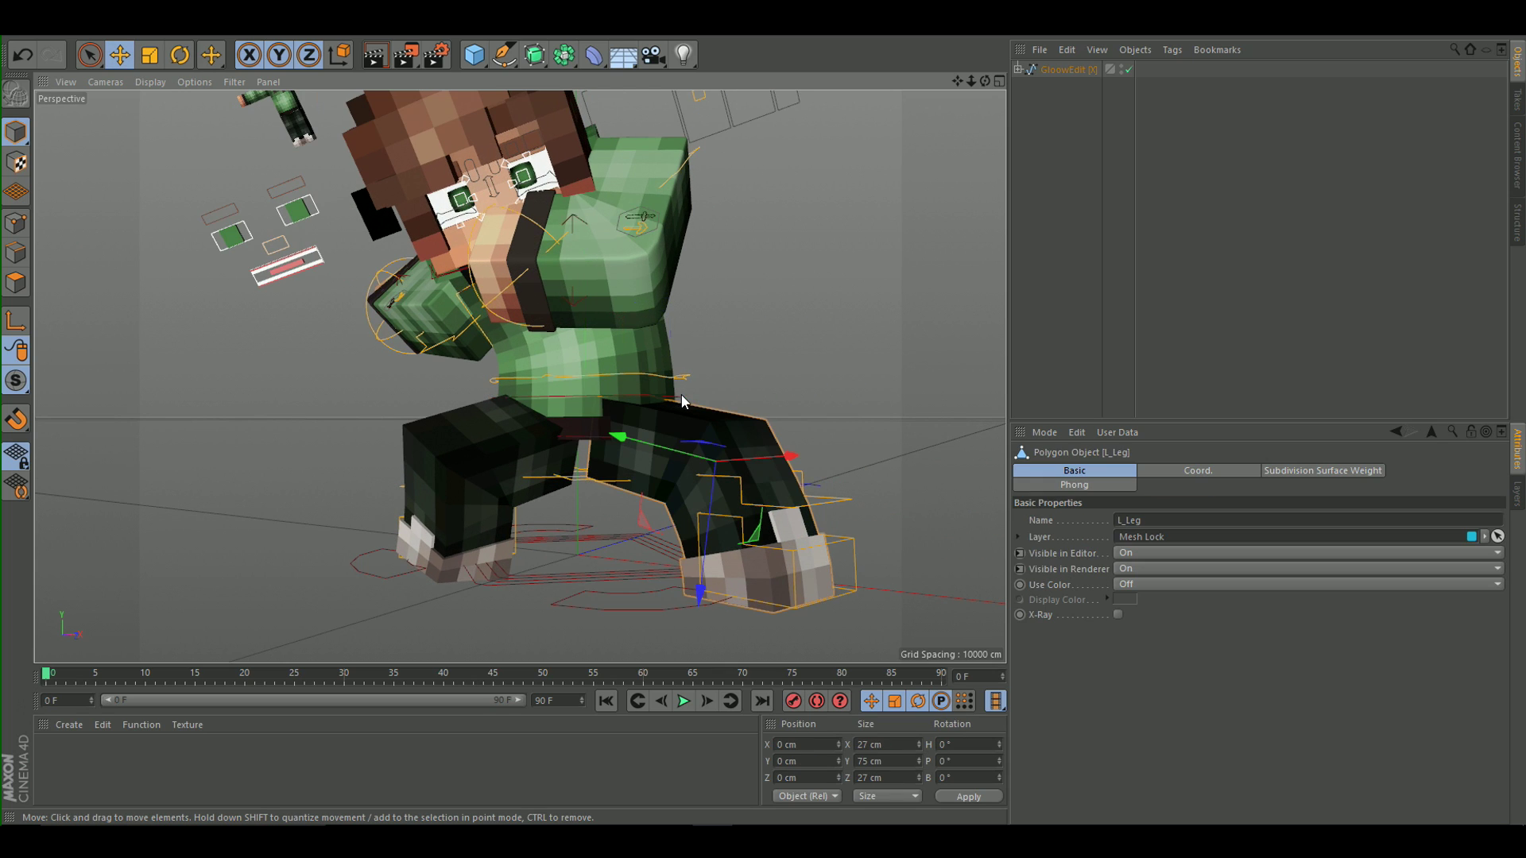
scroll(672, 393, "up", 3)
left_click(722, 375)
left_click_drag(723, 375, 581, 249)
scroll(581, 250, "down", 1)
scroll(609, 250, "down", 5)
scroll(609, 249, "up", 2)
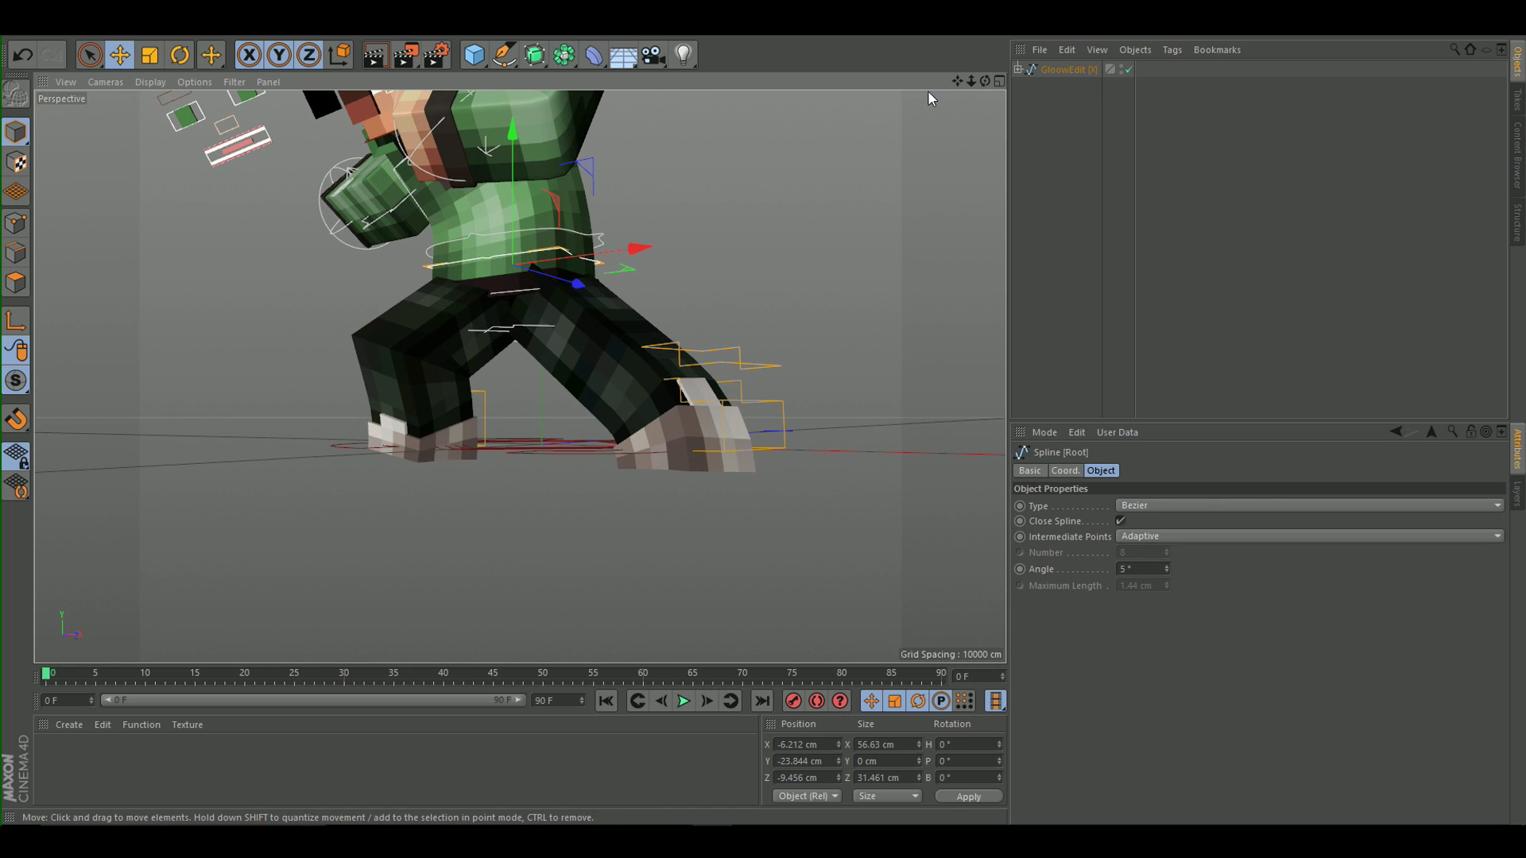
left_click_drag(957, 81, 833, 155)
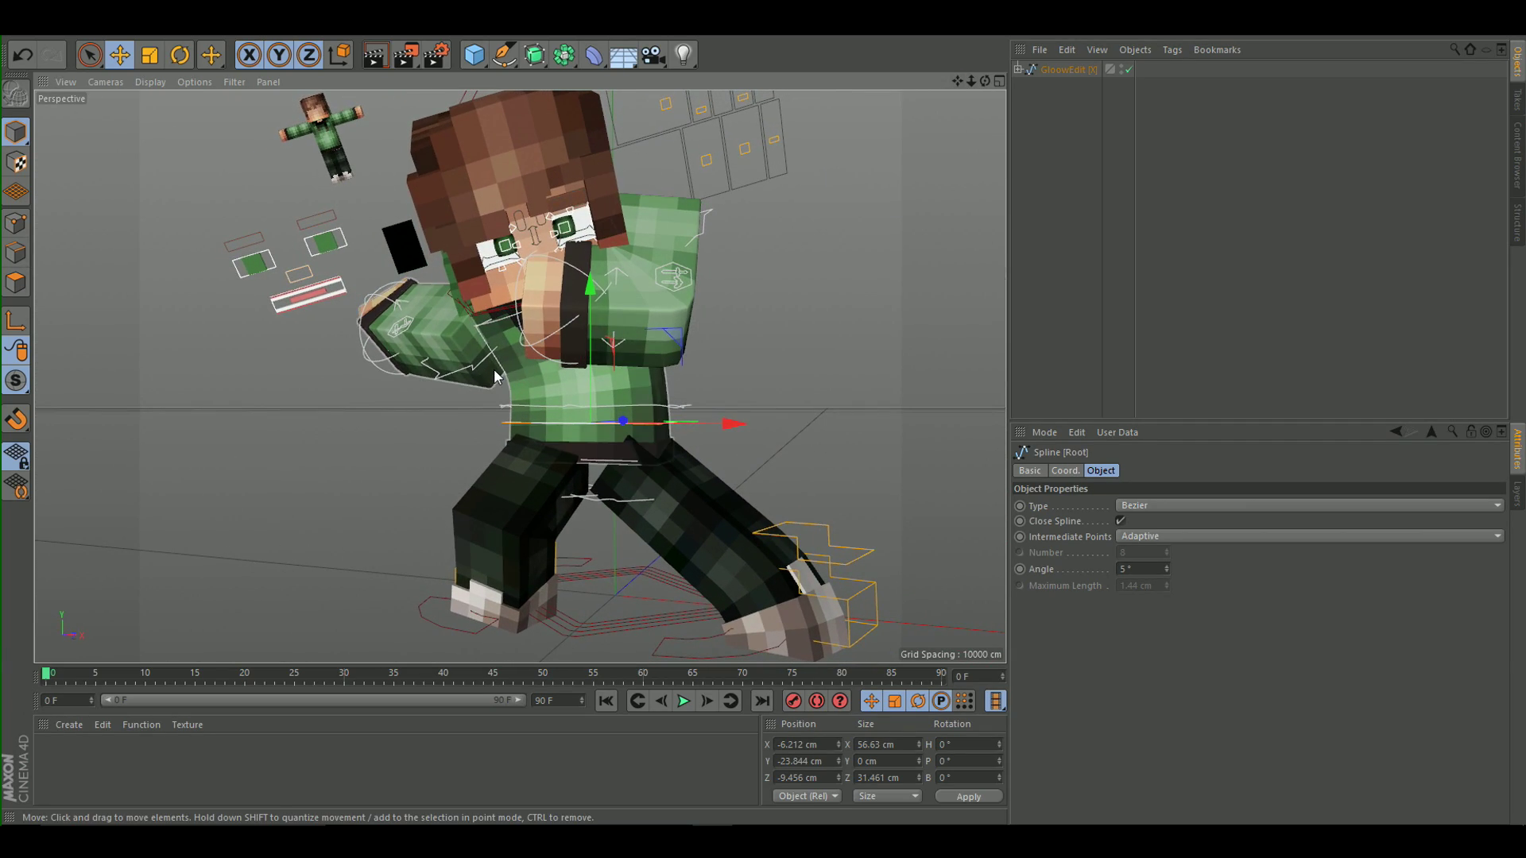
left_click_drag(787, 377, 790, 339, "alt")
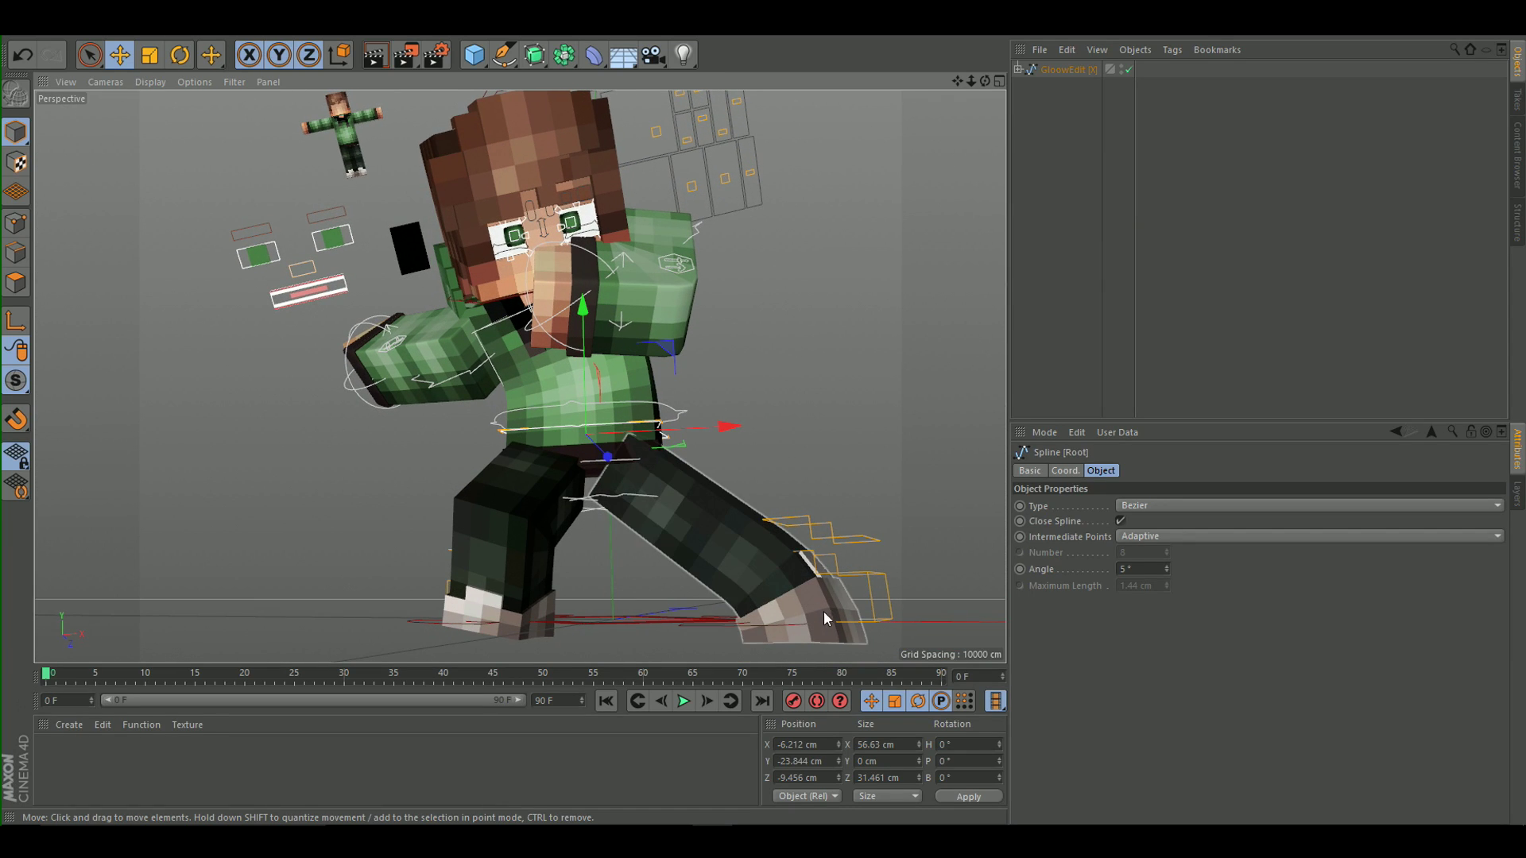
Select the left foot's control spline and rotate it to turn the foot.
left_click(870, 606)
key("r")
left_click_drag(799, 561, 747, 579)
Select the right foot's control spline and move it to about X -35 cm and Z -55 cm.
left_click(554, 620)
left_click(446, 585)
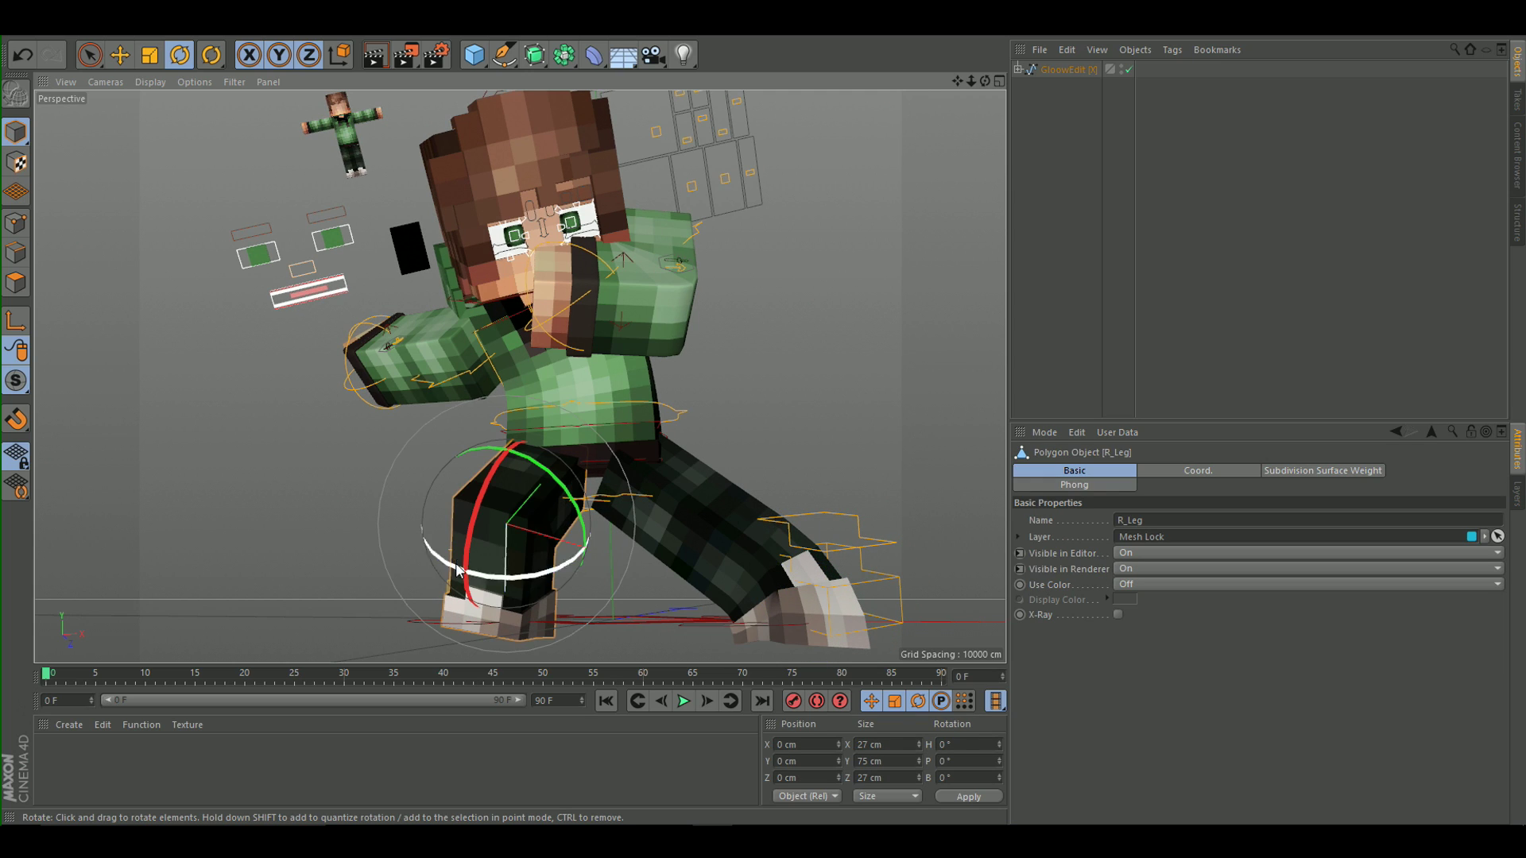
left_click(119, 54)
left_click_drag(554, 631, 790, 603, "alt")
left_click(420, 598)
left_click_drag(334, 581, 430, 585)
left_click_drag(834, 461, 619, 428, "alt")
Look in the Downloads folder for the sword pack and add Sword 3 from Sword Model Pack v.5 to the scene.
left_click(429, 836)
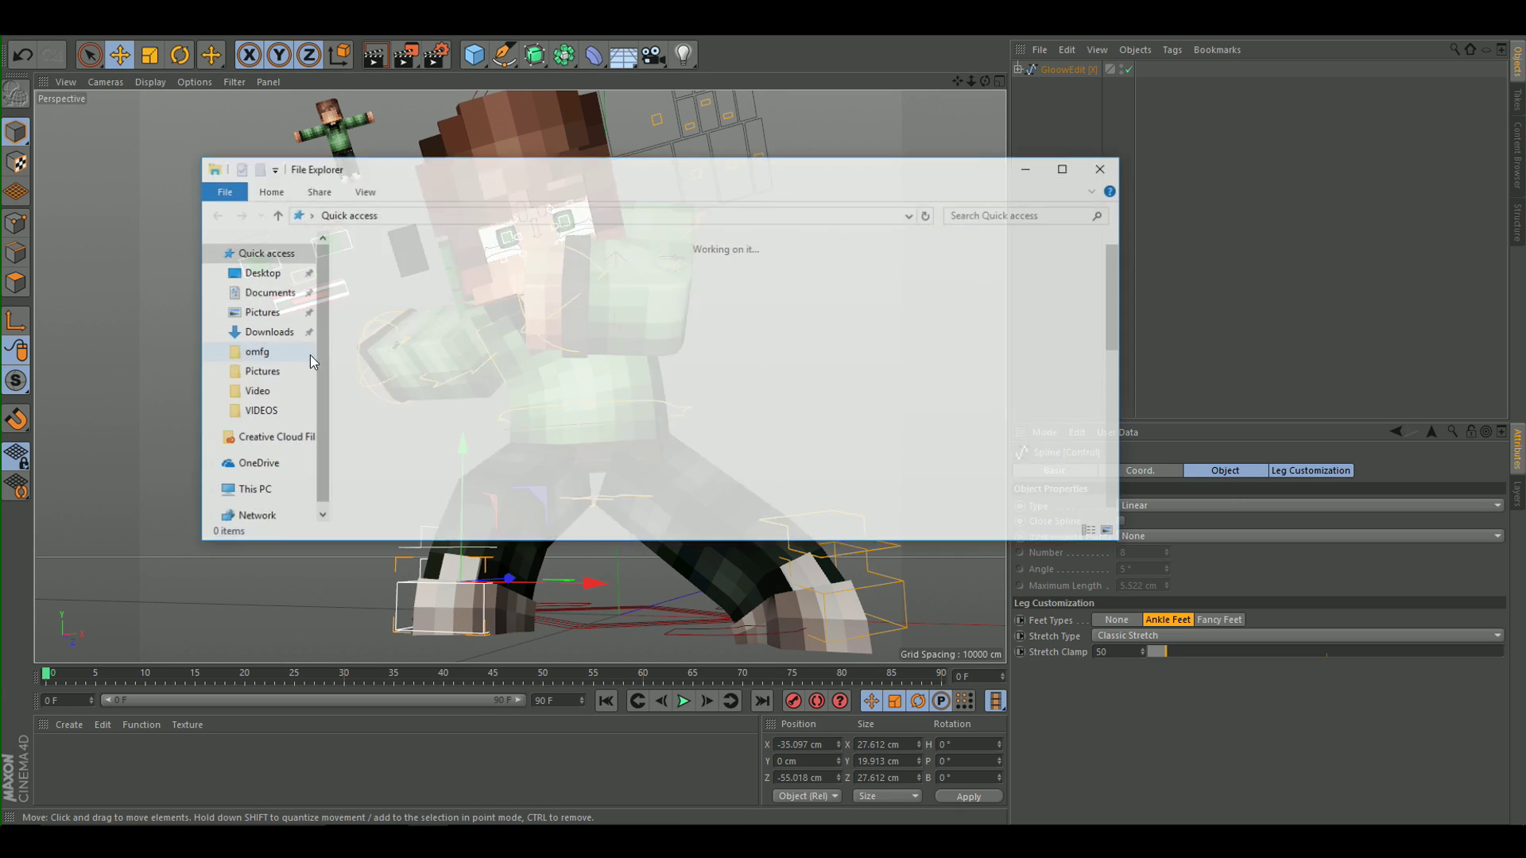
left_click(270, 333)
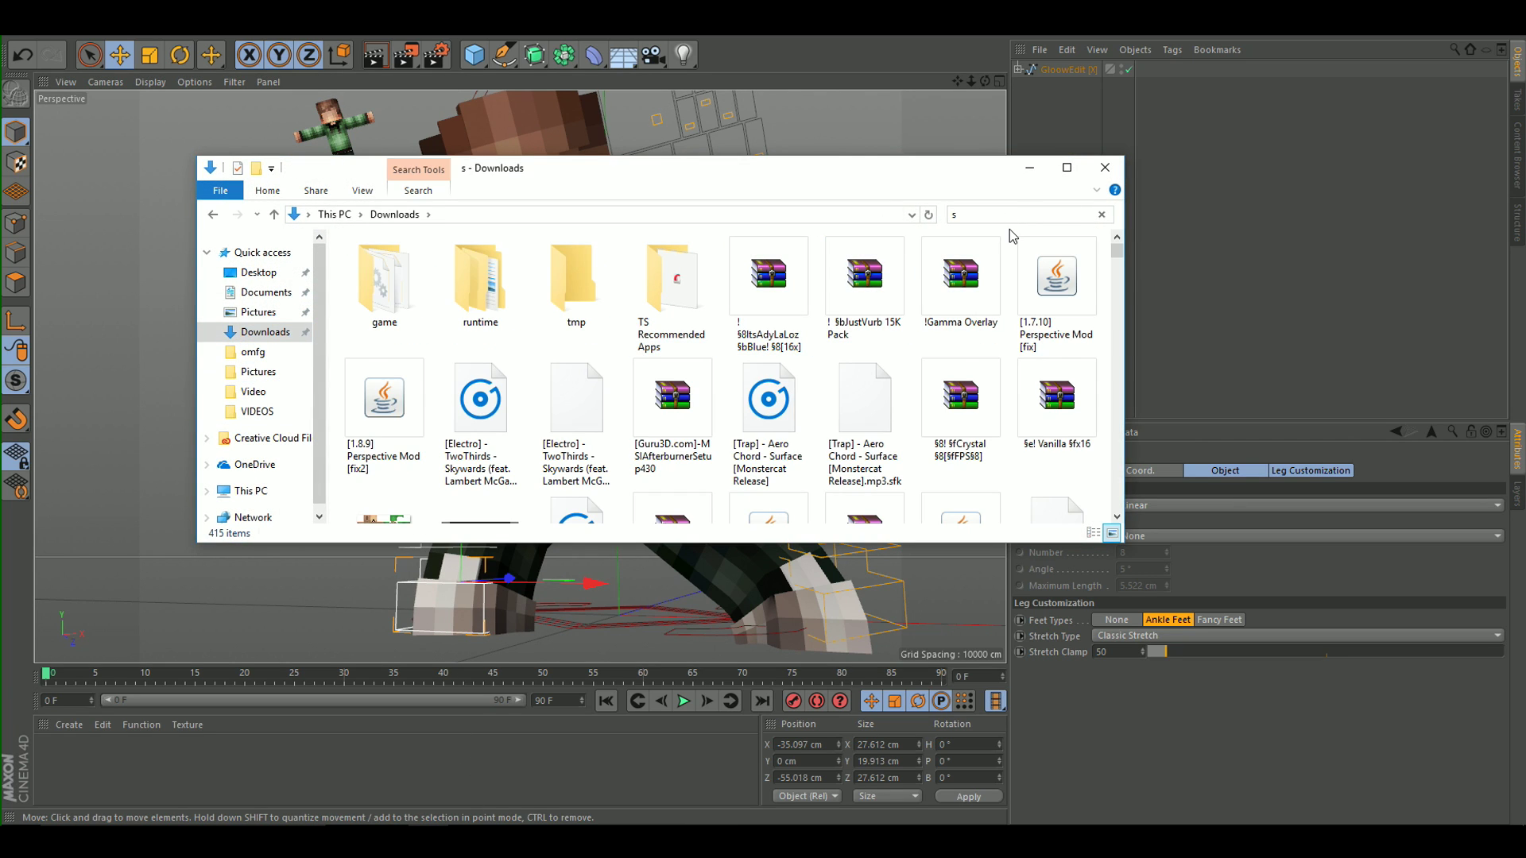
left_click_drag(399, 294, 158, 231)
left_click(1029, 168)
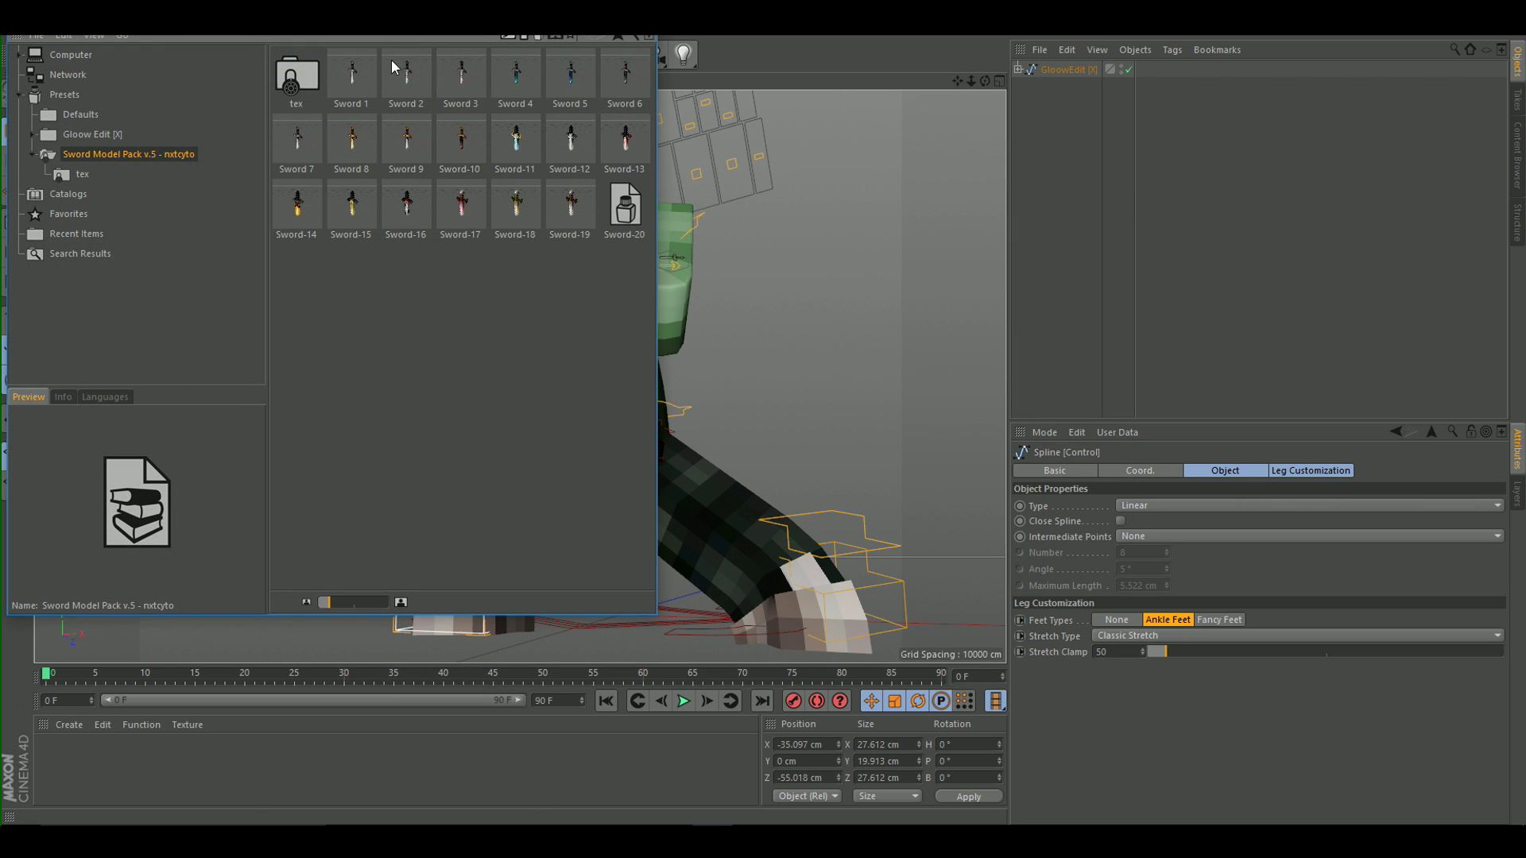
double_click(461, 75)
left_click(559, 19)
Move Sword 3 to about X -67 cm, Y 93 cm and Z -49 cm, and rotate it towards the right hand's grip.
left_click_drag(745, 413, 518, 142)
left_click_drag(535, 265, 826, 350, "alt")
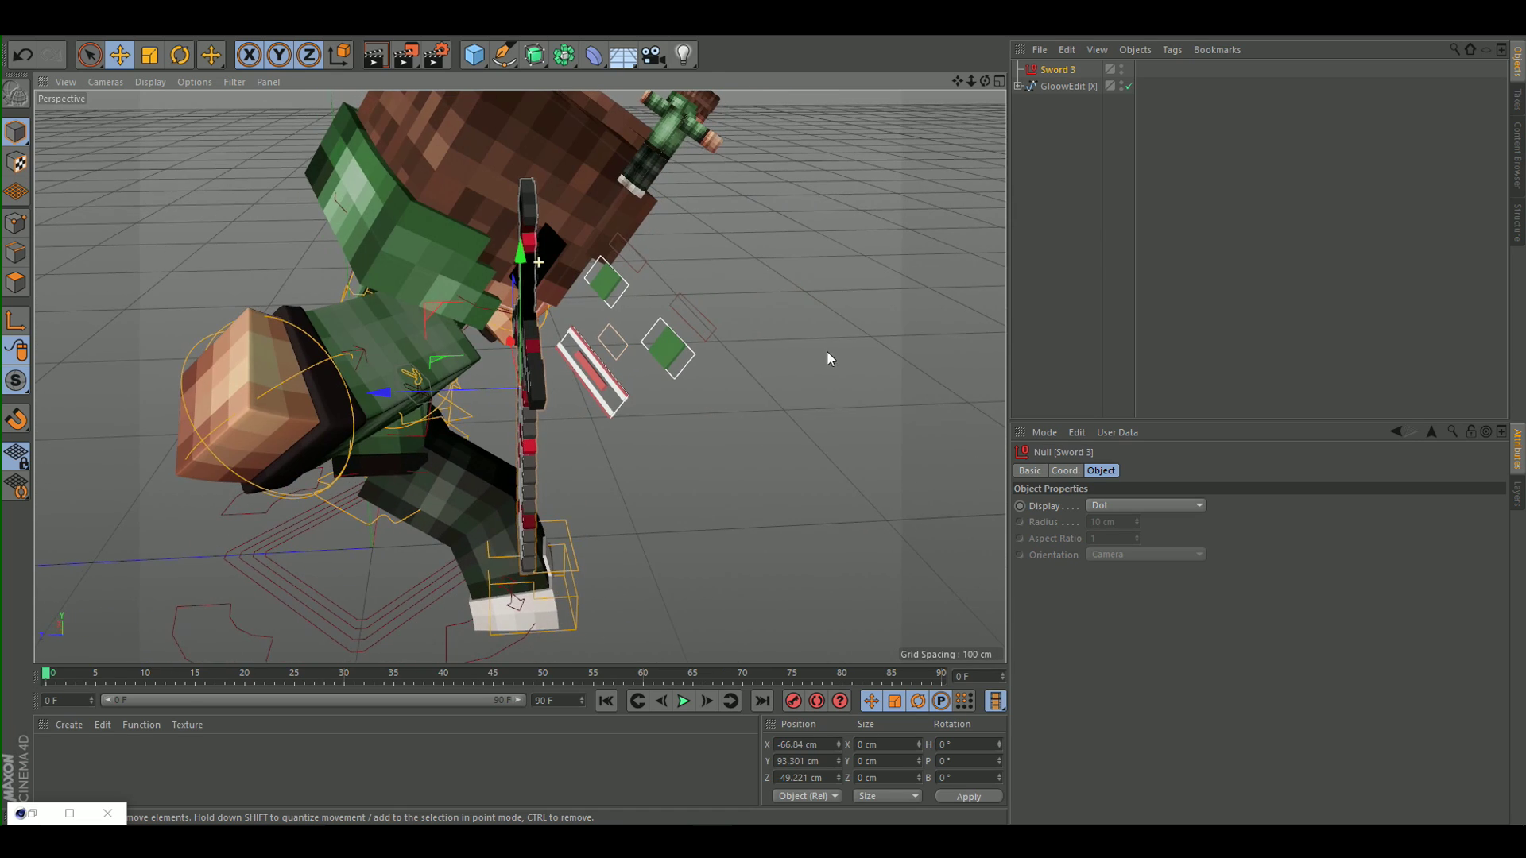
left_click(178, 64)
left_click_drag(537, 356, 421, 209)
left_click_drag(518, 458, 384, 313)
Scale the sword and fit it into the right hand at about X -52 cm, Y 127 cm, Z 21 cm, pitched about -47°.
left_click(151, 58)
left_click_drag(858, 523, 955, 513)
left_click(178, 62)
left_click_drag(550, 451, 586, 354)
left_click(125, 58)
left_click_drag(586, 354, 613, 317)
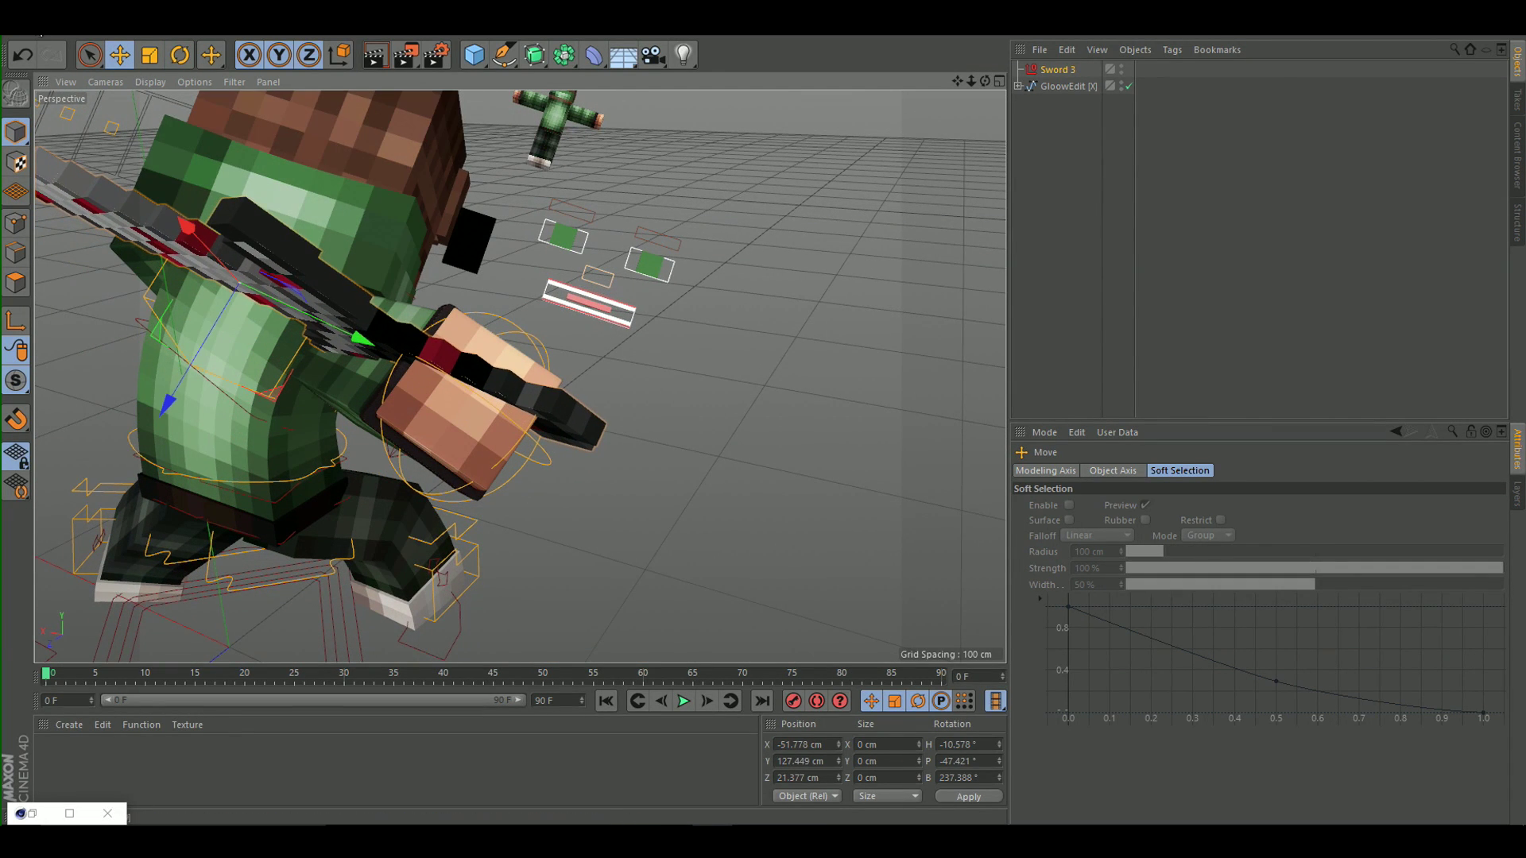
Rotate the sword to about H -25°, P -48°, B 216° and move it to about X -69 cm, Y 132 cm, Z 28 cm.
left_click(186, 64)
left_click_drag(274, 218, 414, 286)
left_click(128, 62)
left_click_drag(731, 353, 669, 323)
Frame the whole character from the front, add a camera at this view and look through it.
left_click_drag(807, 263, 914, 288, "alt")
scroll(714, 218, "down", 4)
scroll(714, 218, "up", 3)
left_click_drag(958, 83, 786, 64)
left_click_drag(854, 186, 841, 262, "alt")
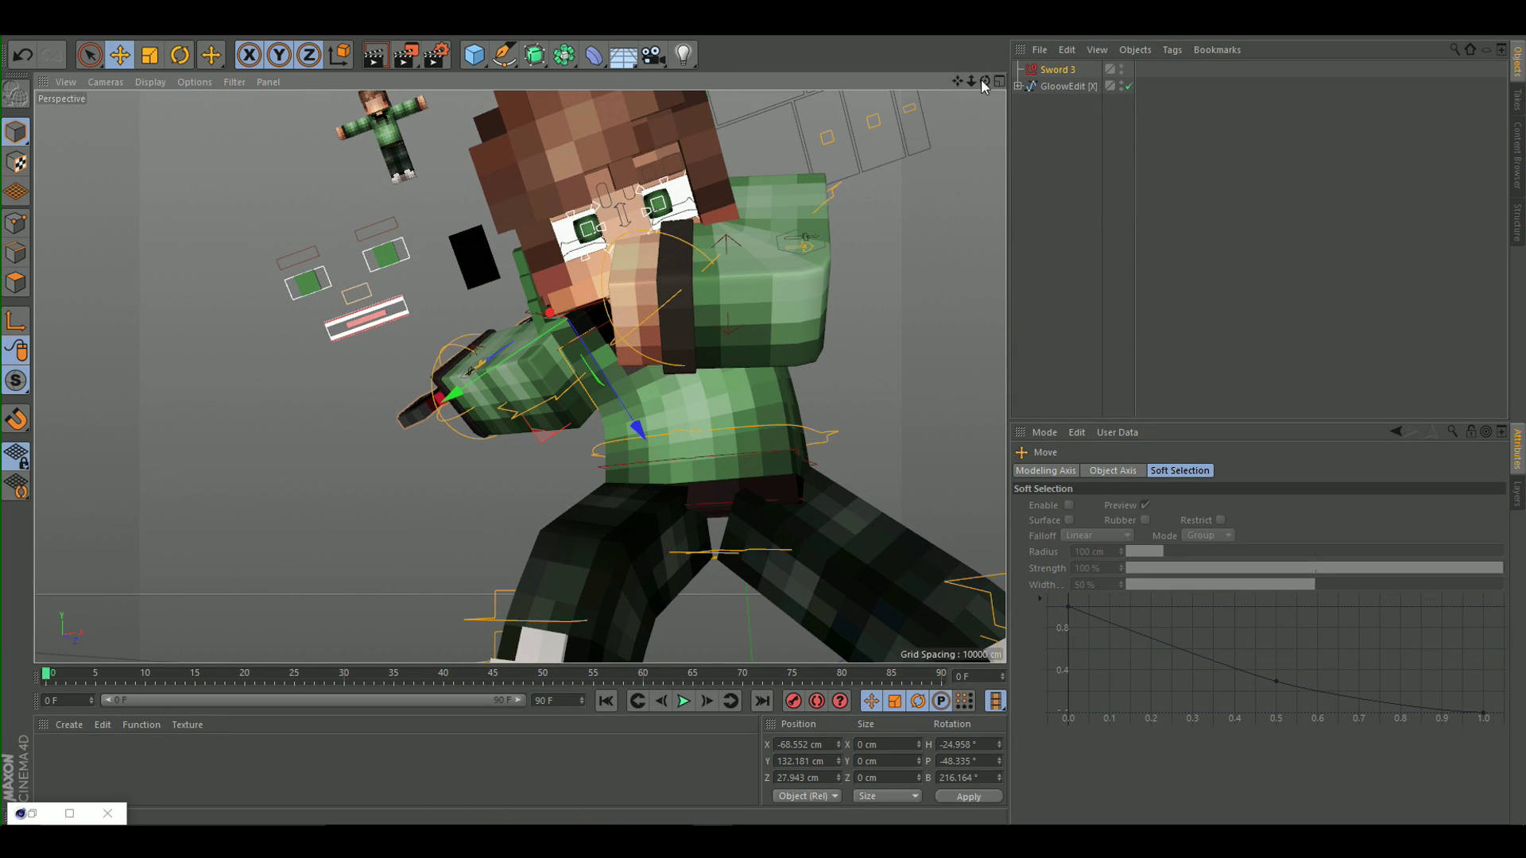
scroll(932, 125, "down", 4)
scroll(931, 126, "up", 2)
left_click_drag(956, 79, 900, 124)
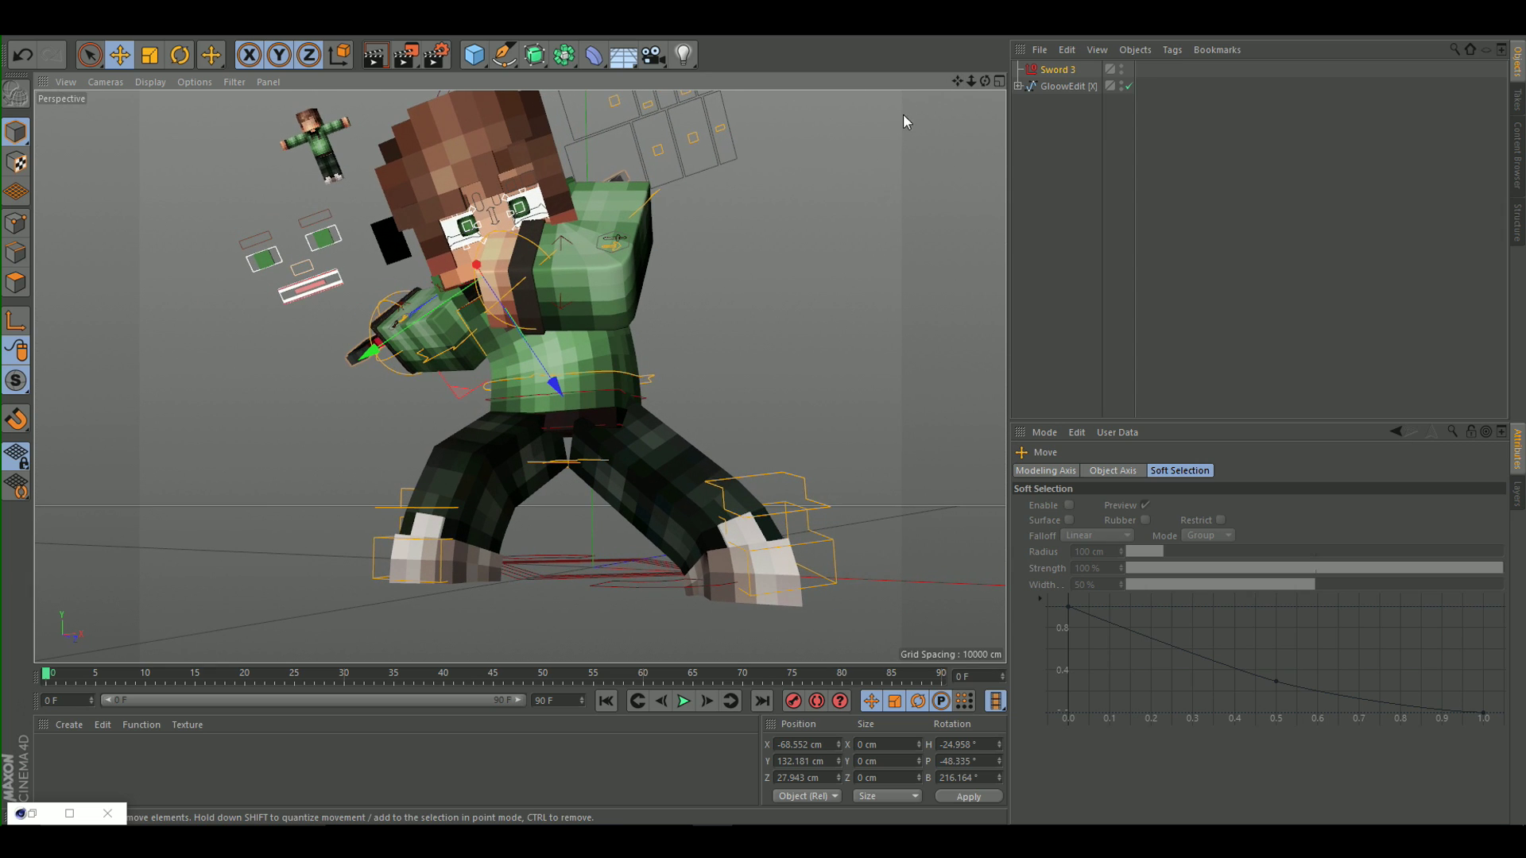
left_click_drag(949, 78, 846, 218)
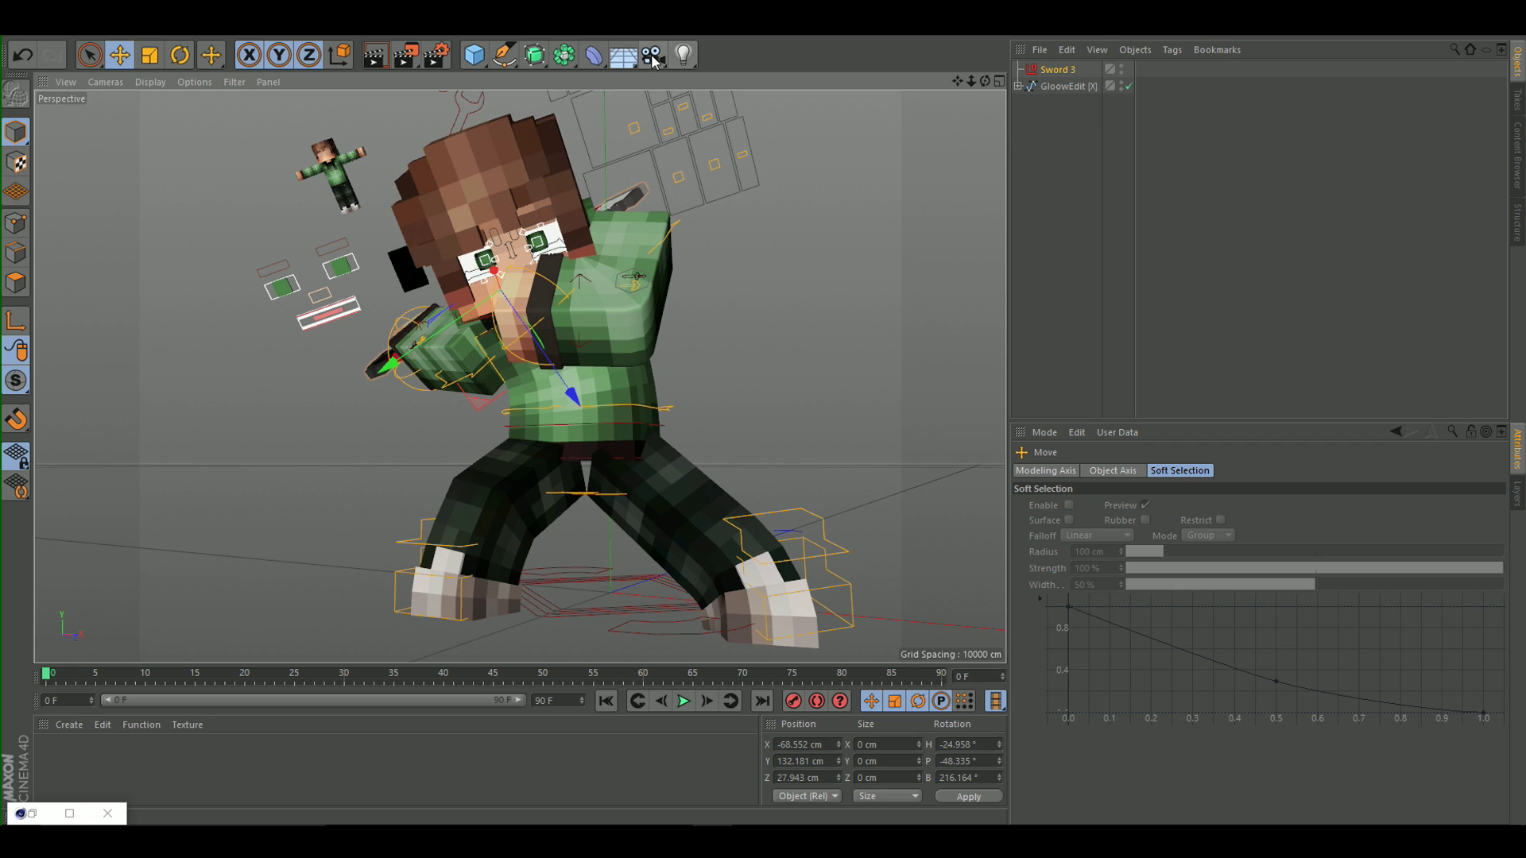
left_click(651, 58)
left_click(1128, 69)
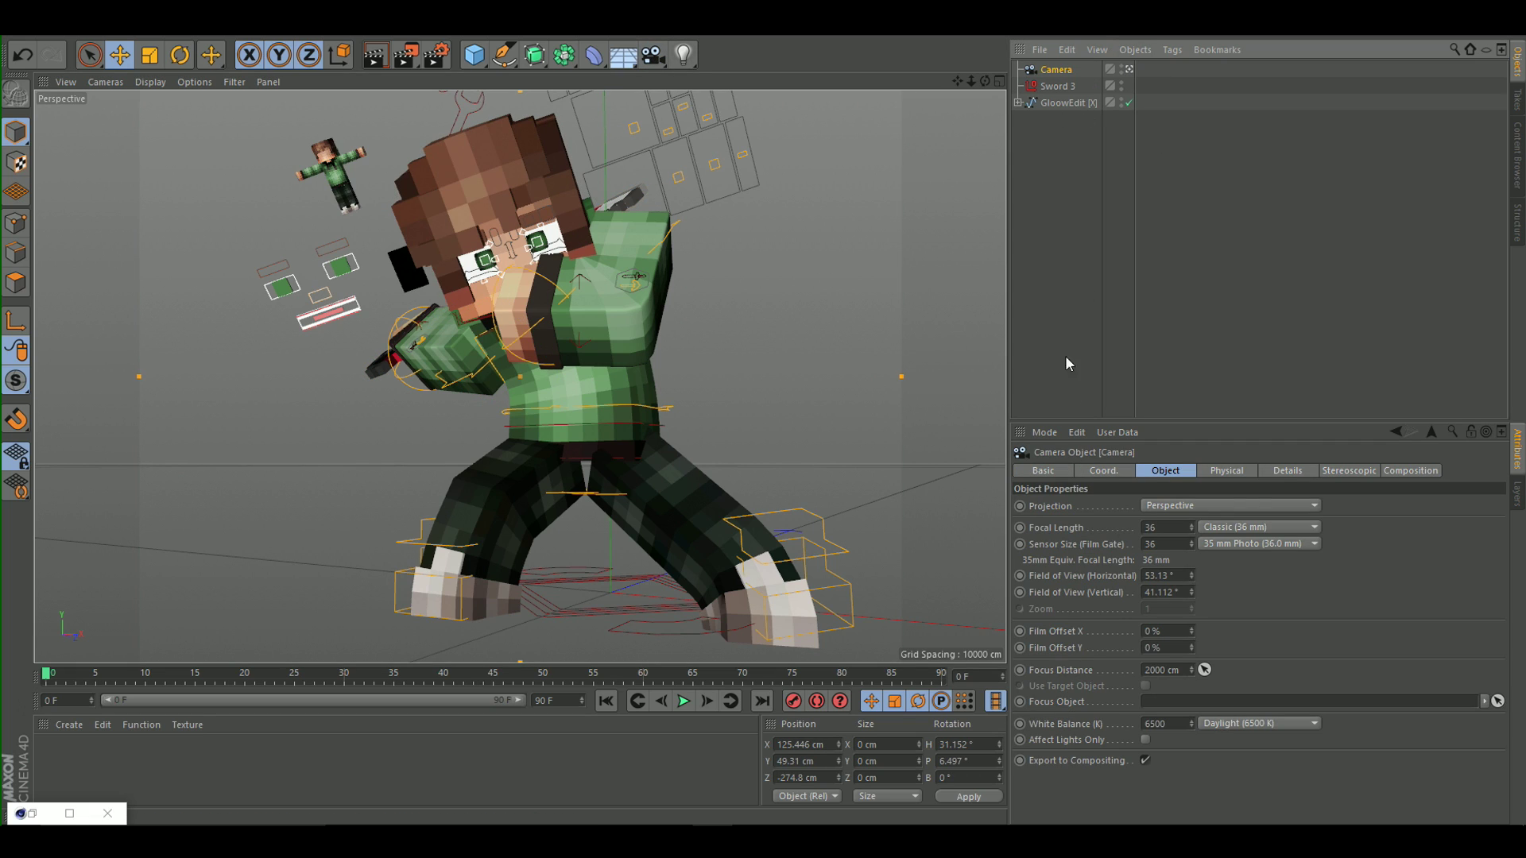
Set the camera's focal length to Wide Angle (25 mm) and reframe the character from about X 72 cm, Y 25 cm, Z -199 cm.
left_click(1251, 526)
left_click(1244, 578)
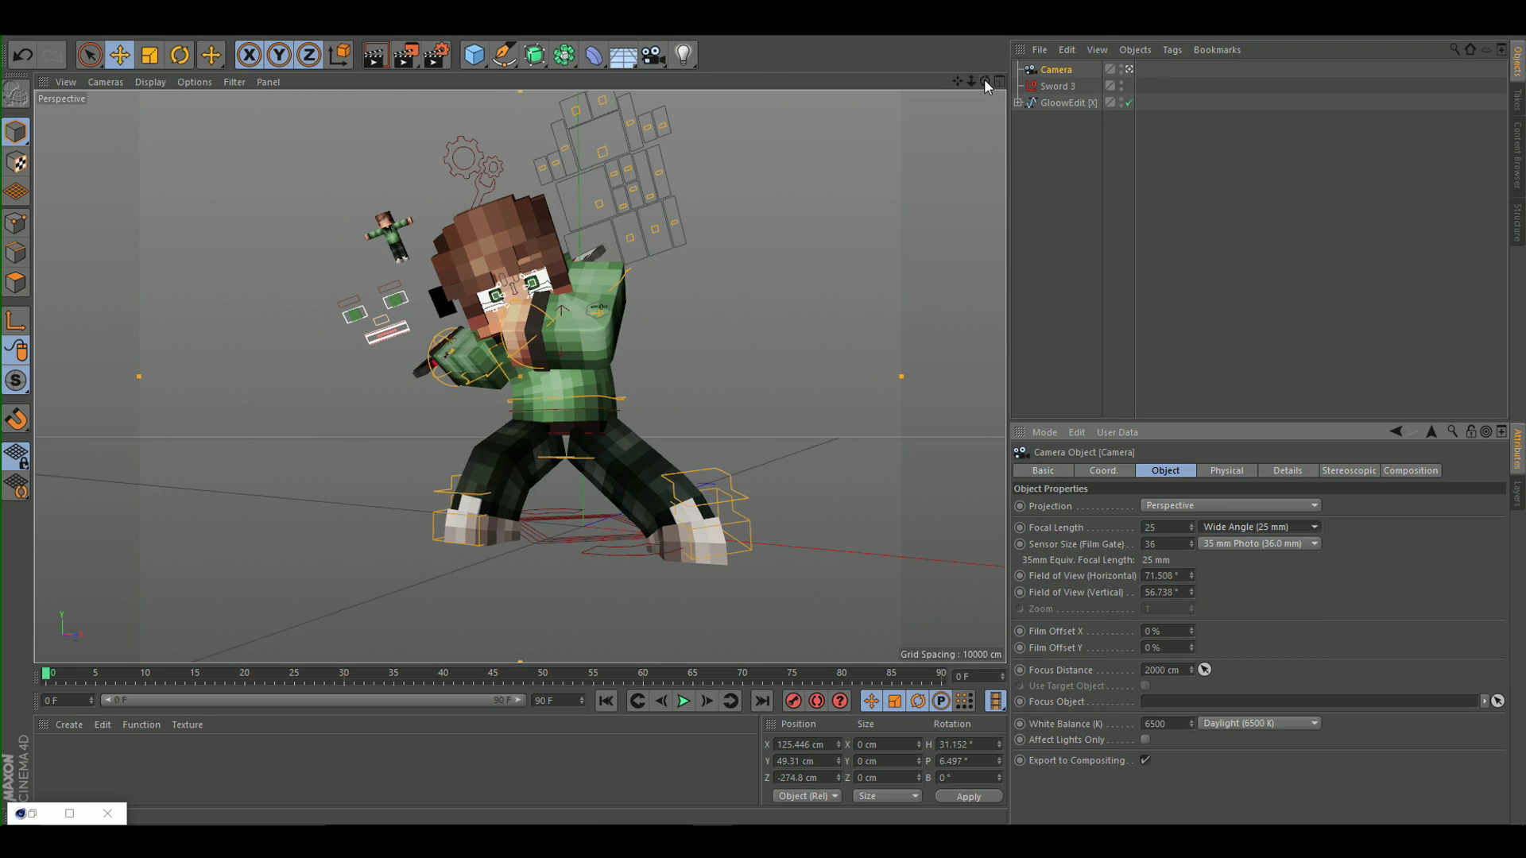
left_click_drag(972, 83, 1003, 94)
left_click_drag(961, 155, 916, 234, "alt")
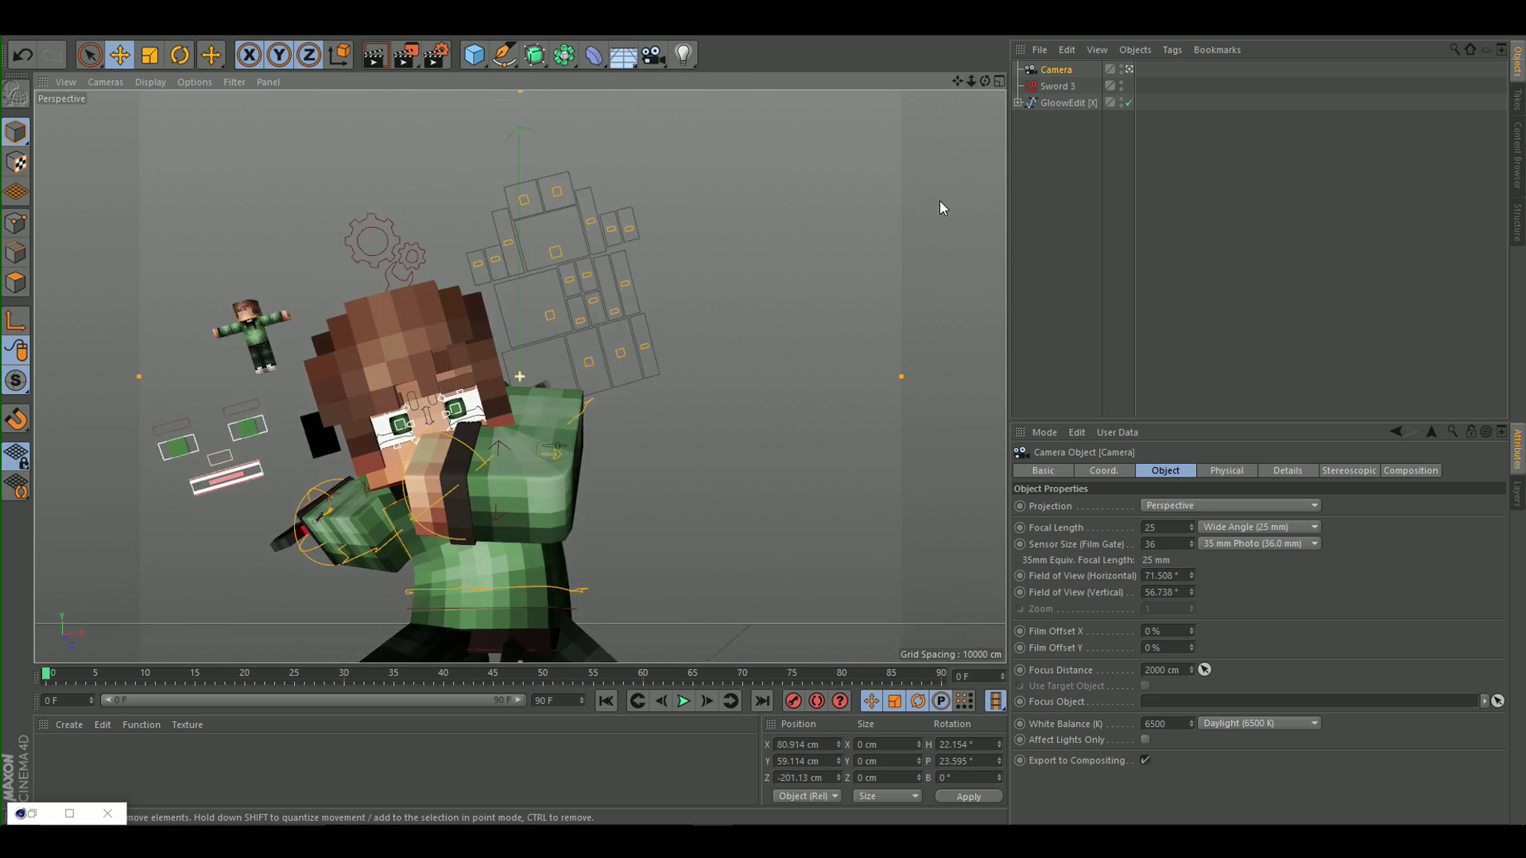
mouse_move(958, 81)
left_mouse_down()
mouse_move(951, 38)
mouse_move(990, 62)
mouse_move(960, 101)
left_mouse_up()
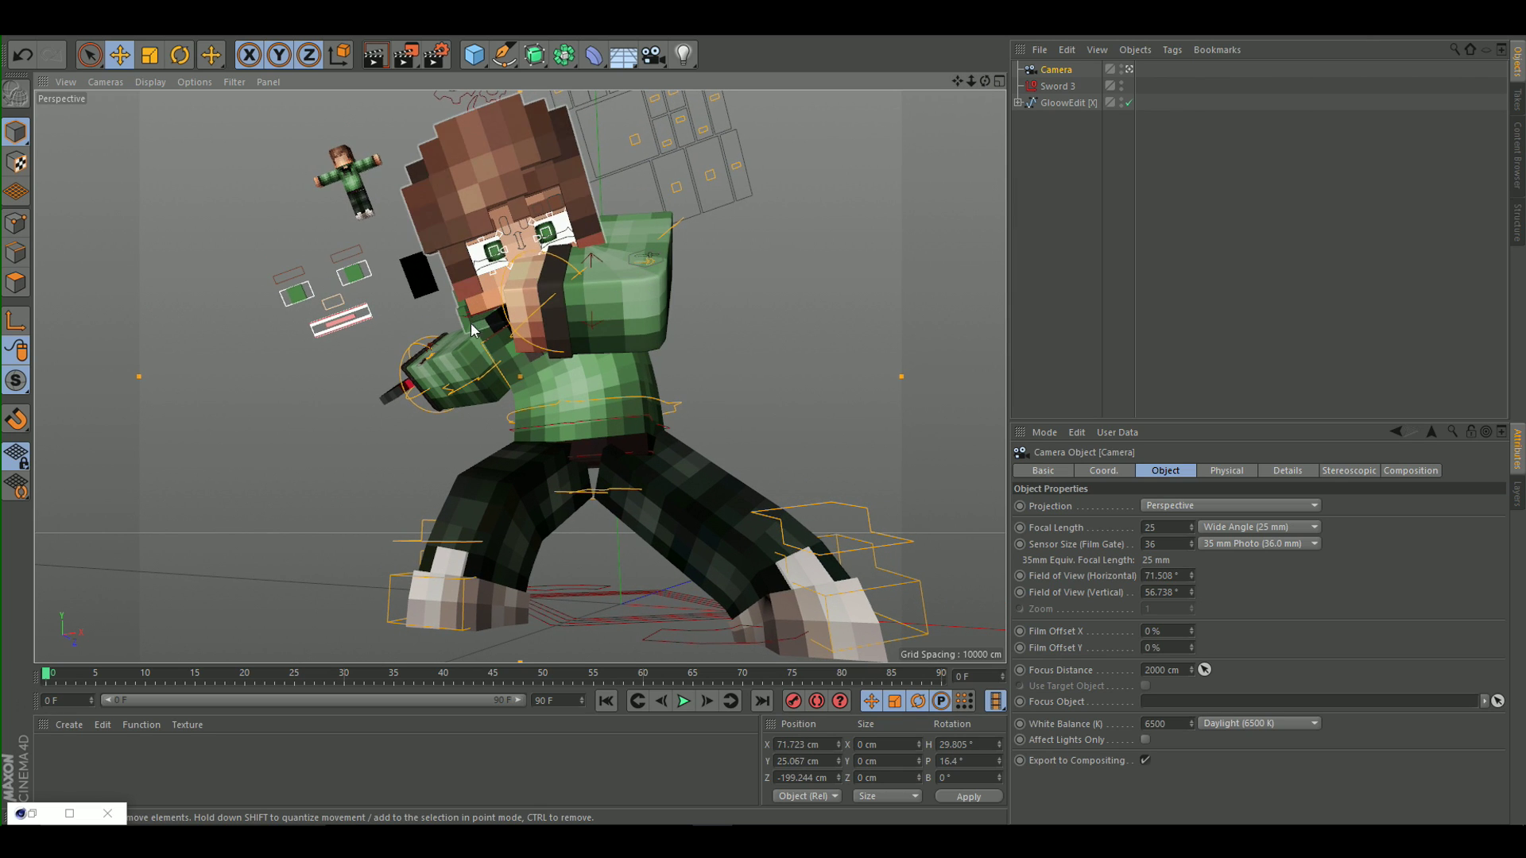
Select the Head spline and rotate it to adjust the head's tilt and turn as seen through the camera.
left_click(1128, 69)
mouse_move(597, 211)
left_mouse_down("alt")
mouse_move(731, 230)
mouse_move(751, 259)
left_mouse_up("alt")
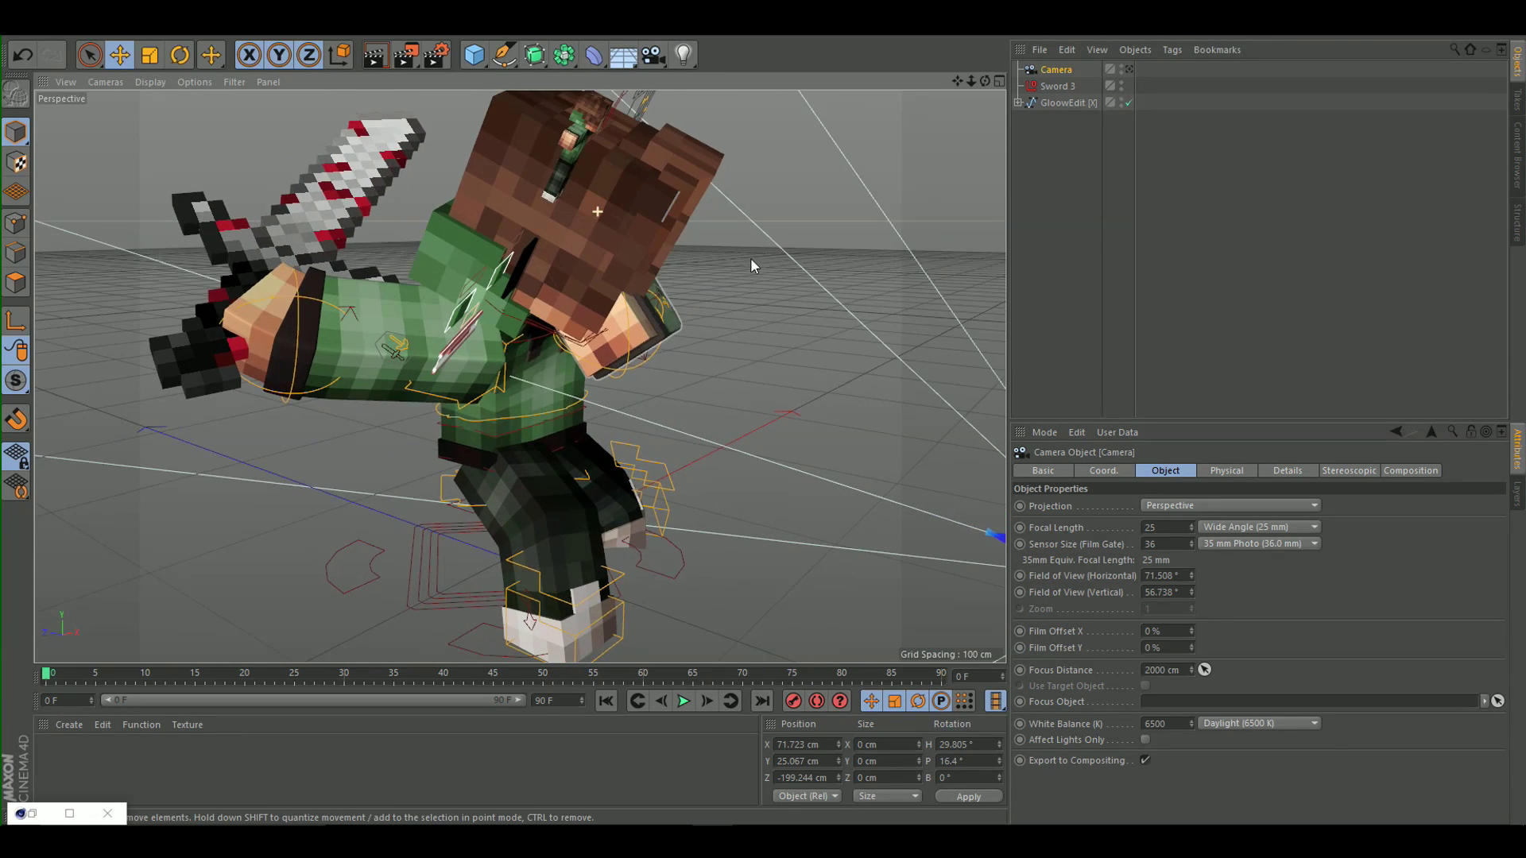
left_click(558, 344)
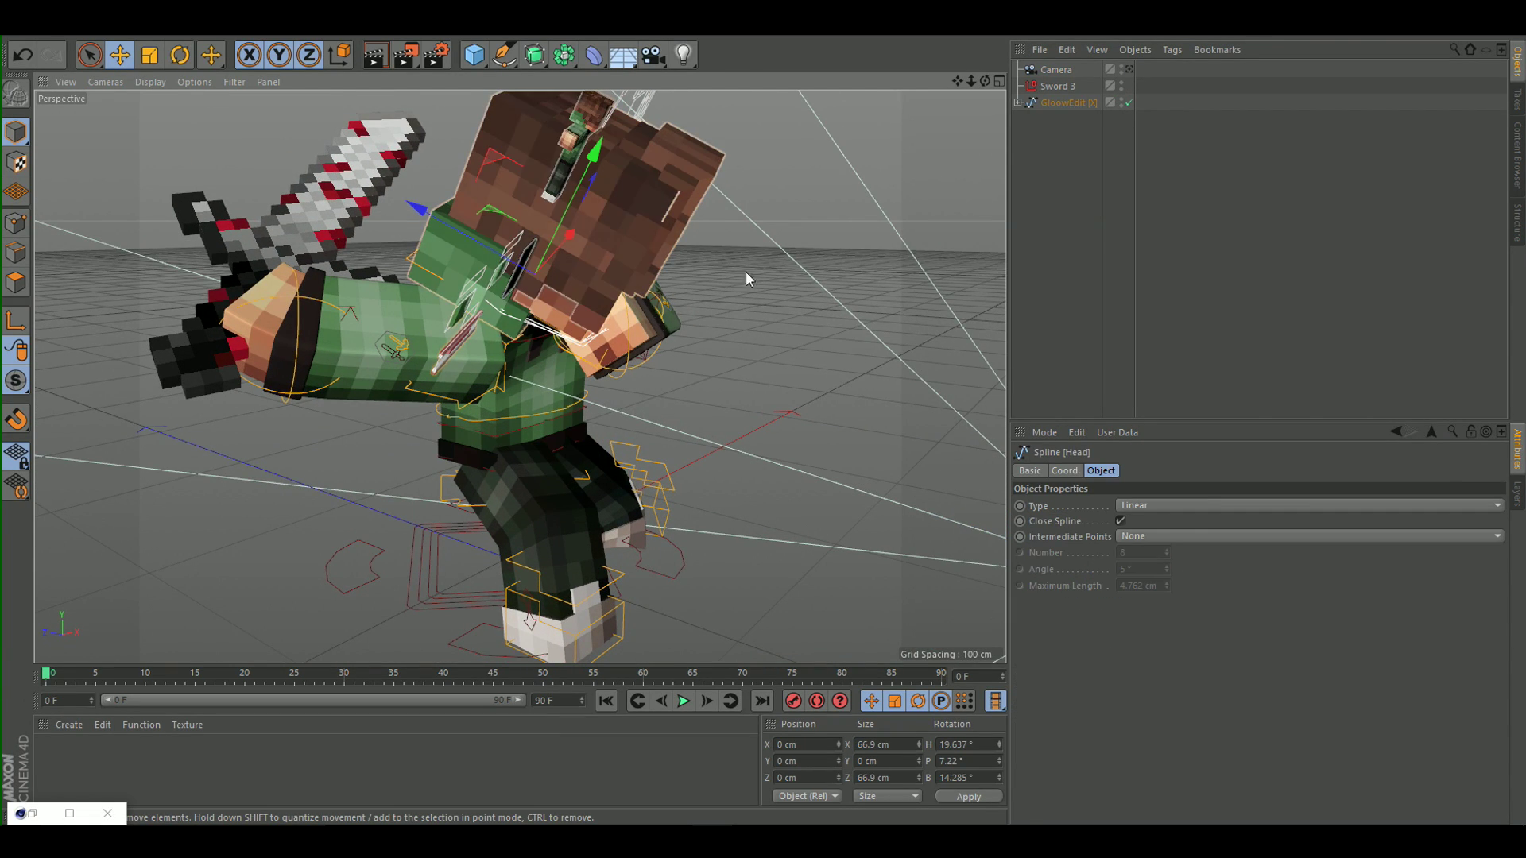
left_click(1128, 69)
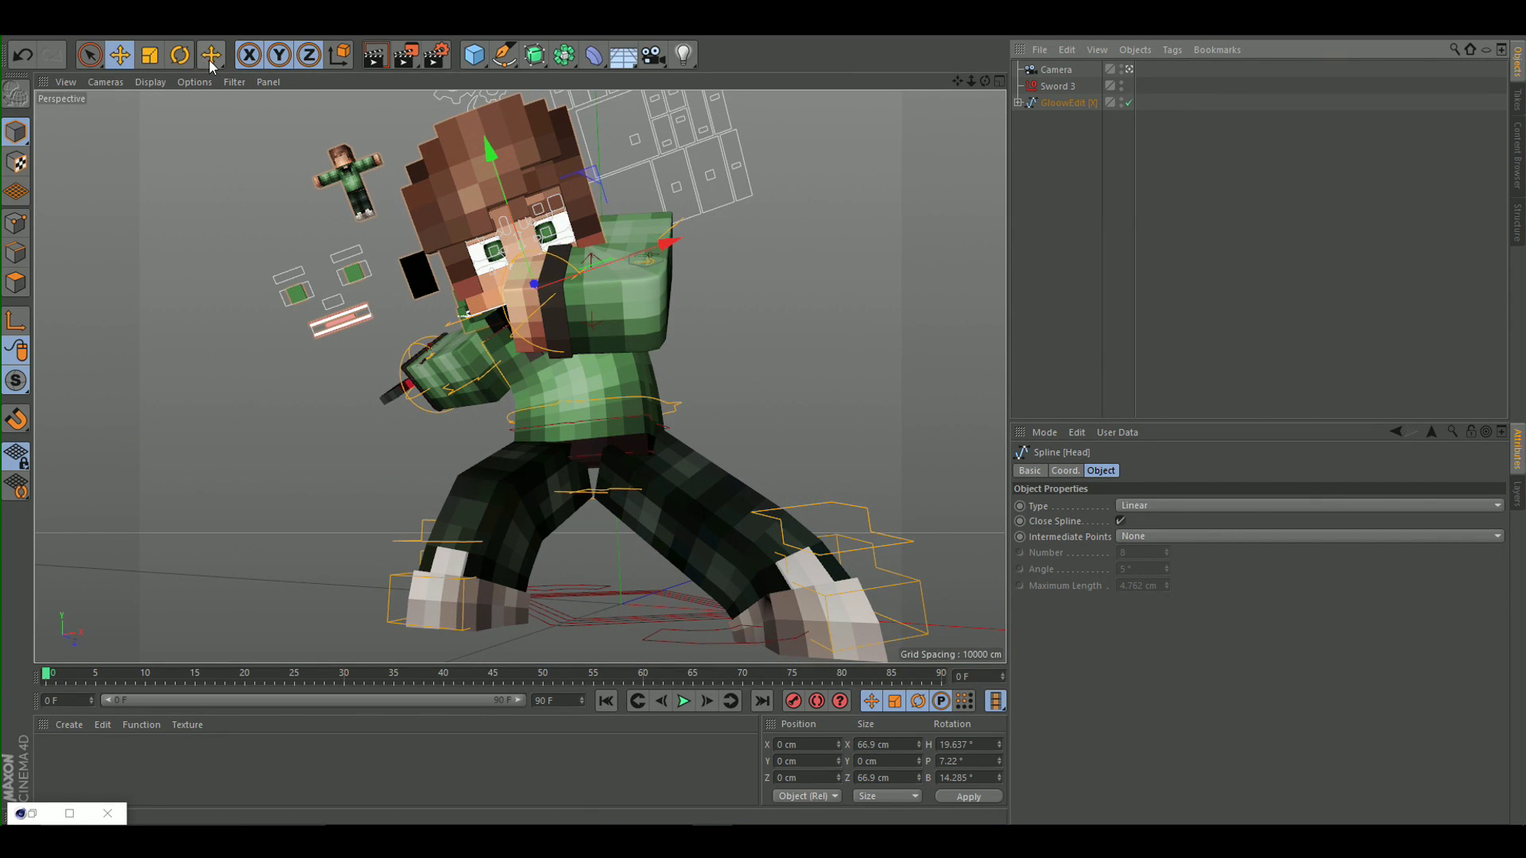
left_click(180, 54)
left_click_drag(516, 302, 499, 243)
left_click_drag(558, 306, 488, 221)
left_click(723, 249)
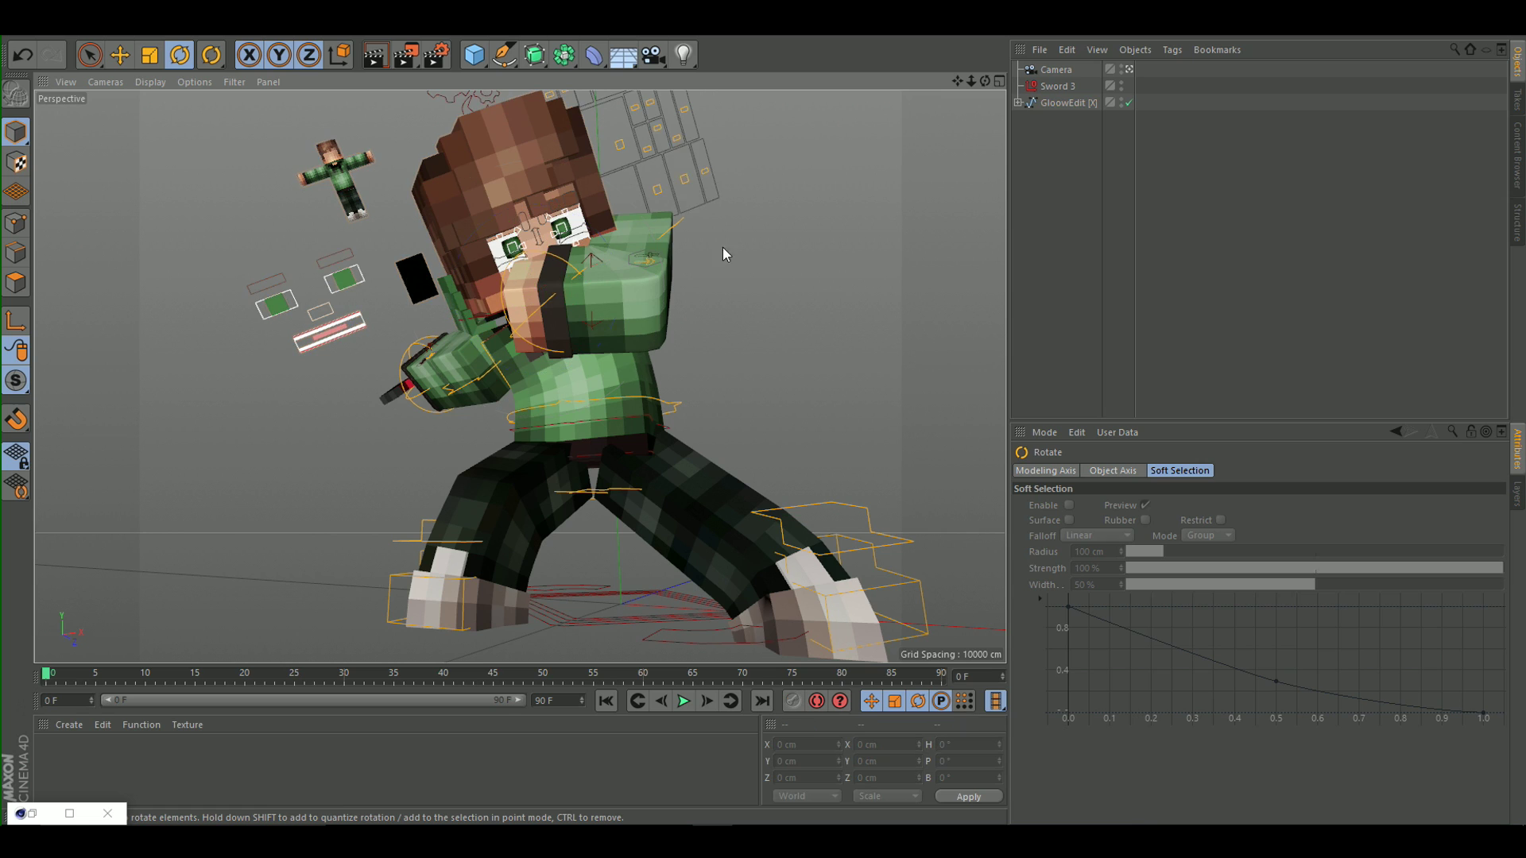
Outside the camera view, move the left eyebrow's Bend Control to about X -4.8 cm, Y -2.1 cm and its Pos Control to about Y -1.7 cm.
left_click(1129, 70)
scroll(672, 169, "up", 5)
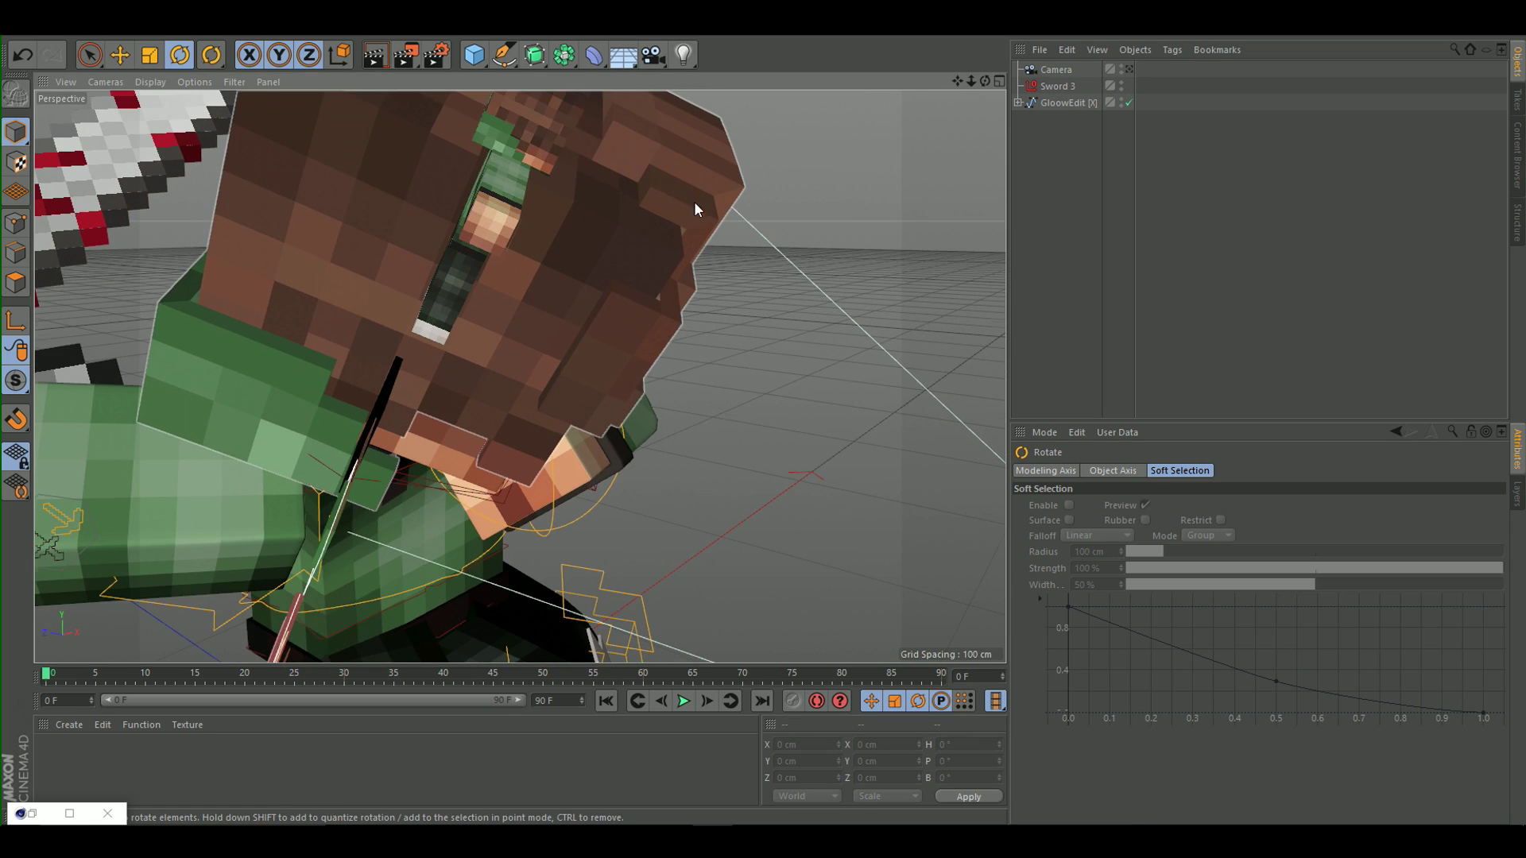
left_click_drag(695, 200, 427, 192, "alt")
left_click_drag(959, 80, 778, 47)
left_click_drag(827, 251, 809, 251, "alt")
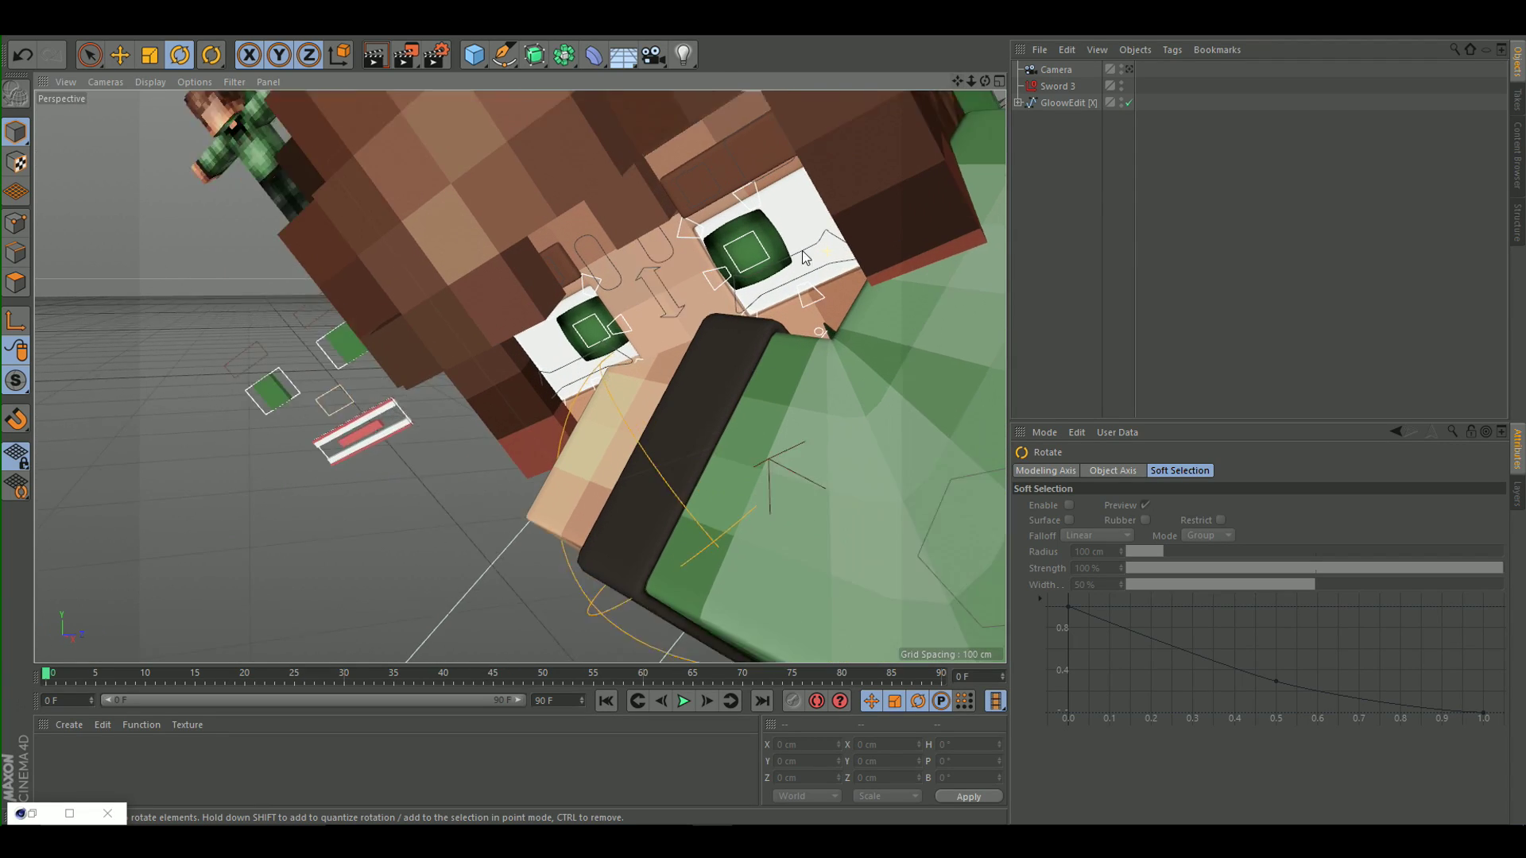
scroll(809, 251, "up", 6)
left_click_drag(959, 81, 1017, 84)
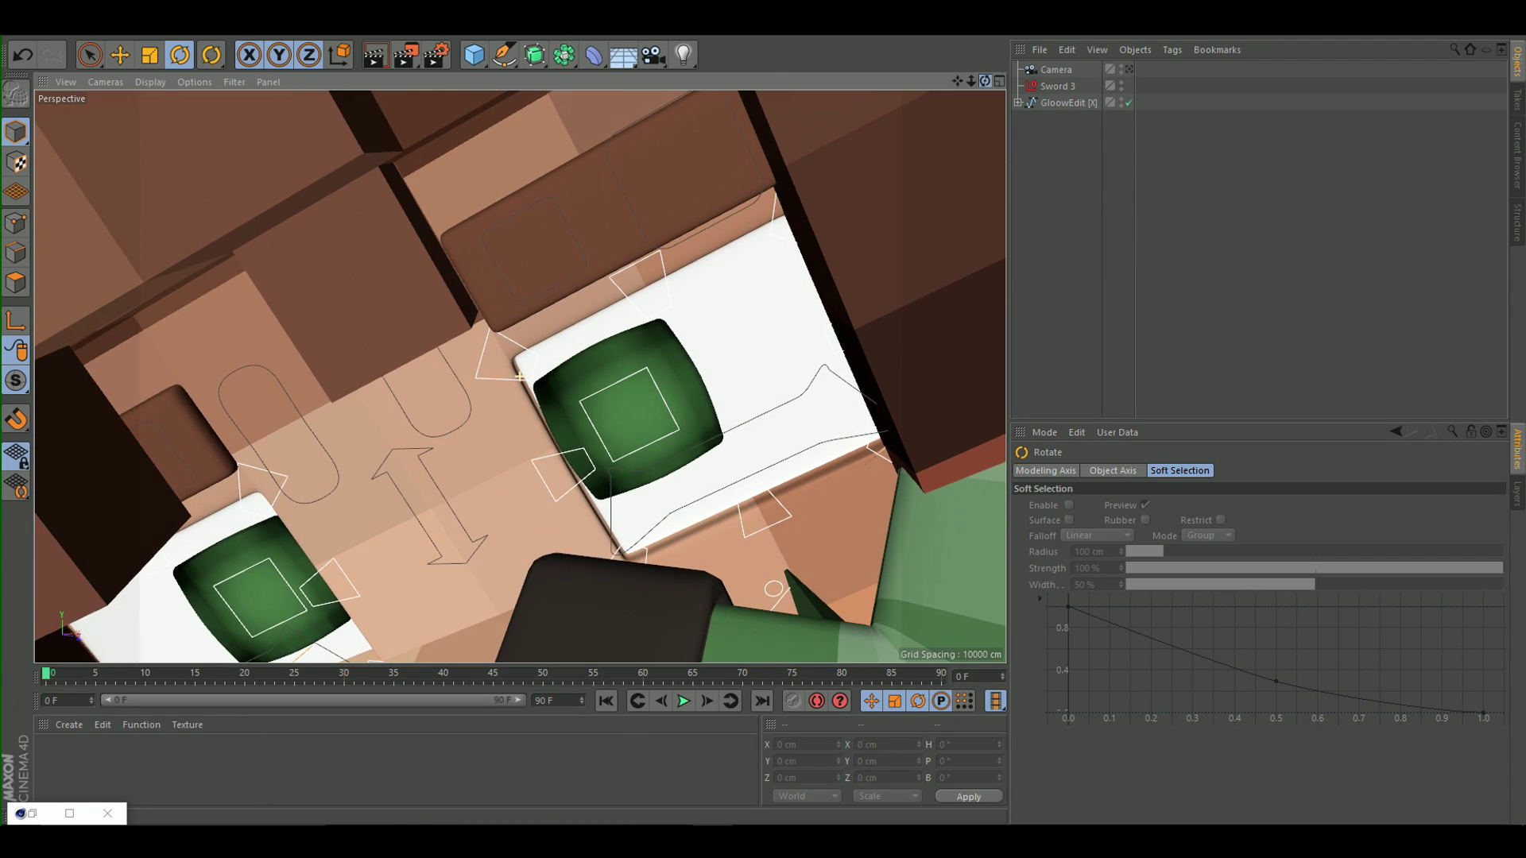
left_click(569, 230)
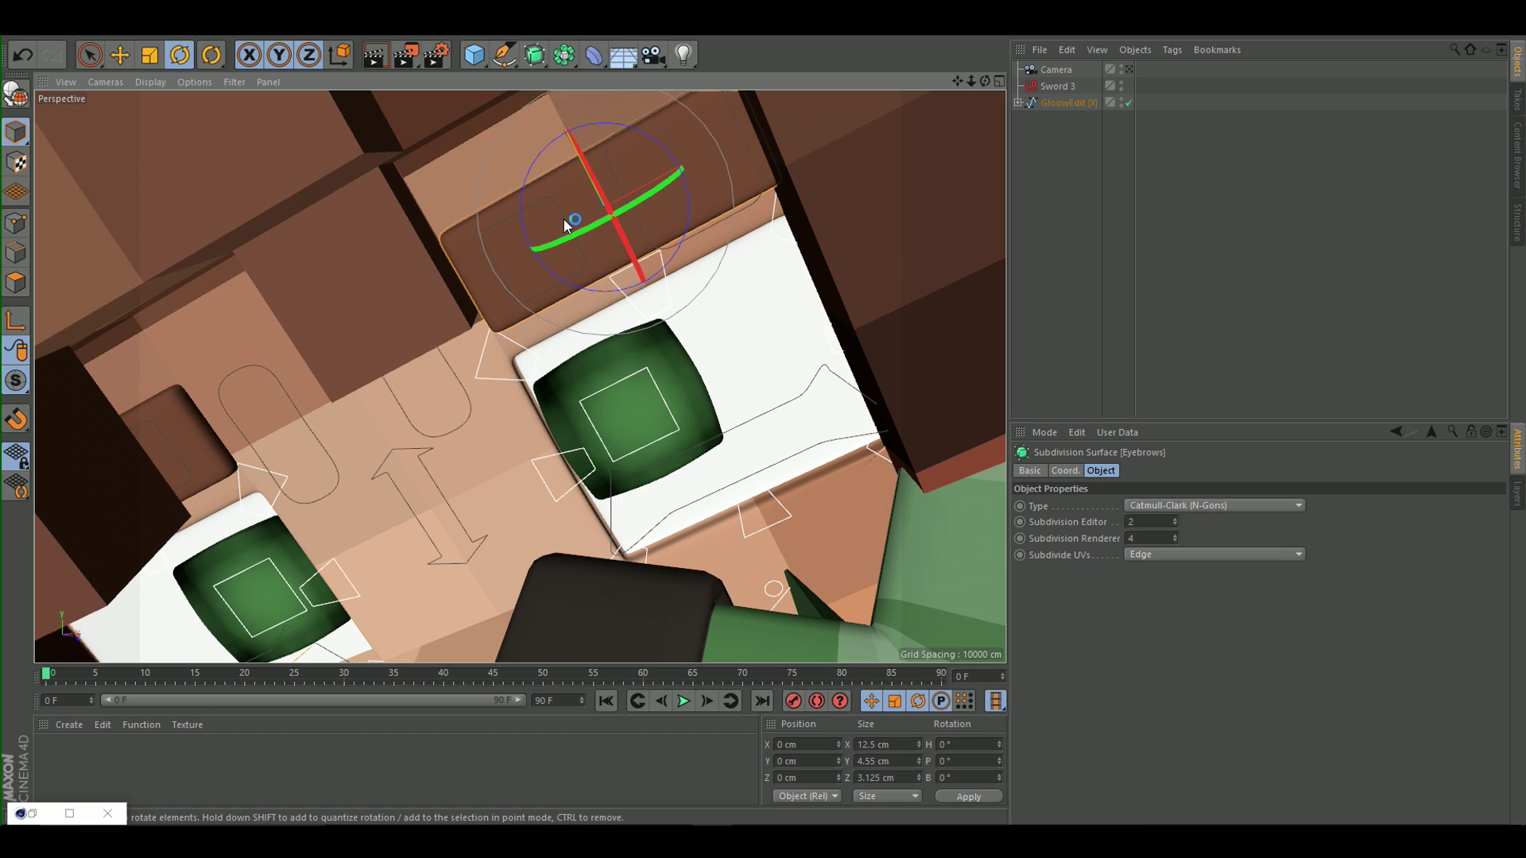
left_click(414, 214)
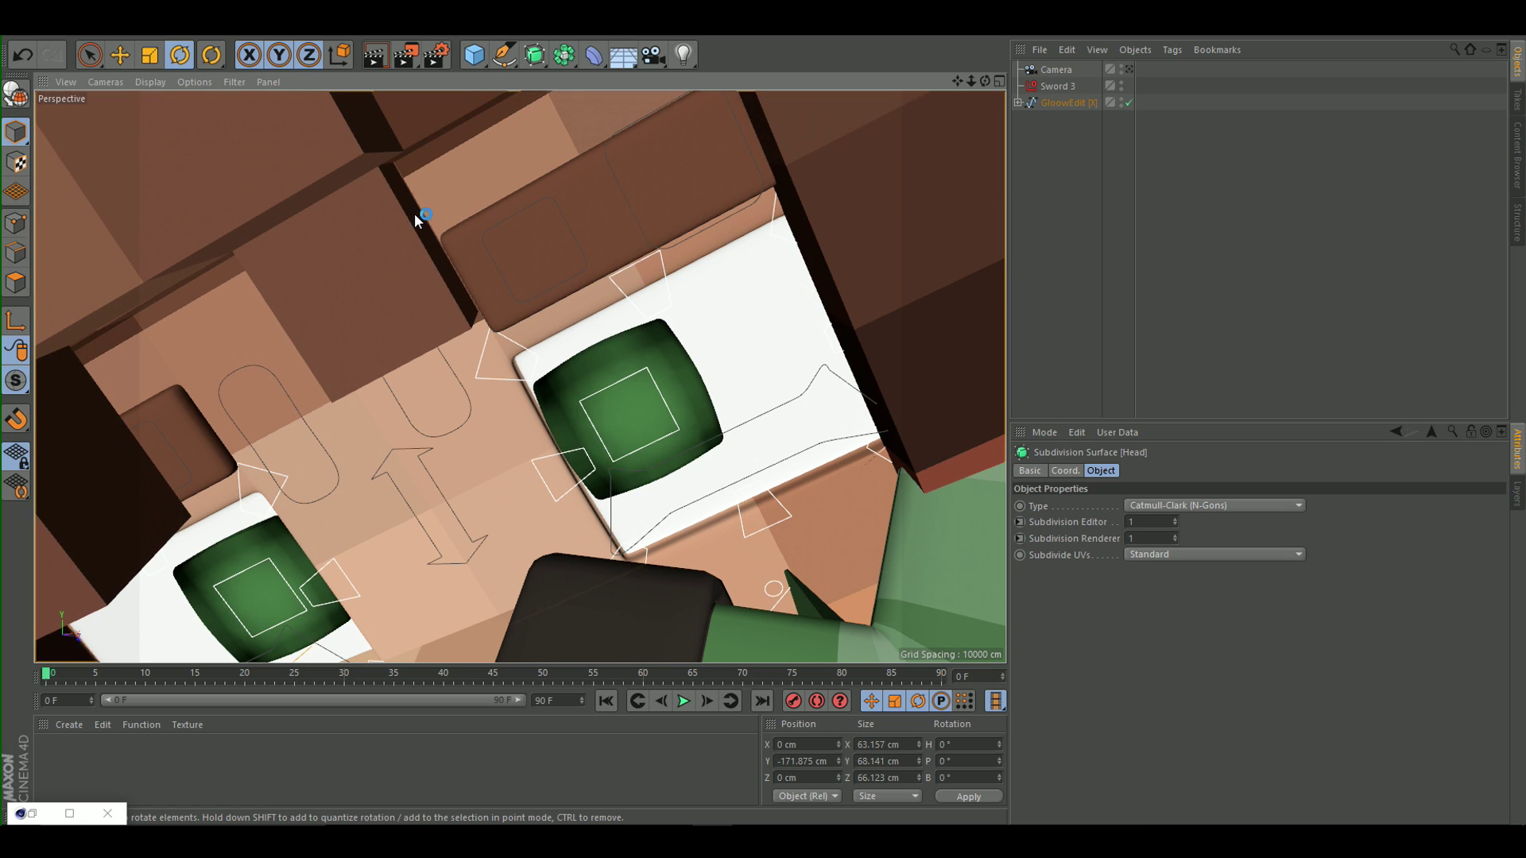
left_click(550, 197)
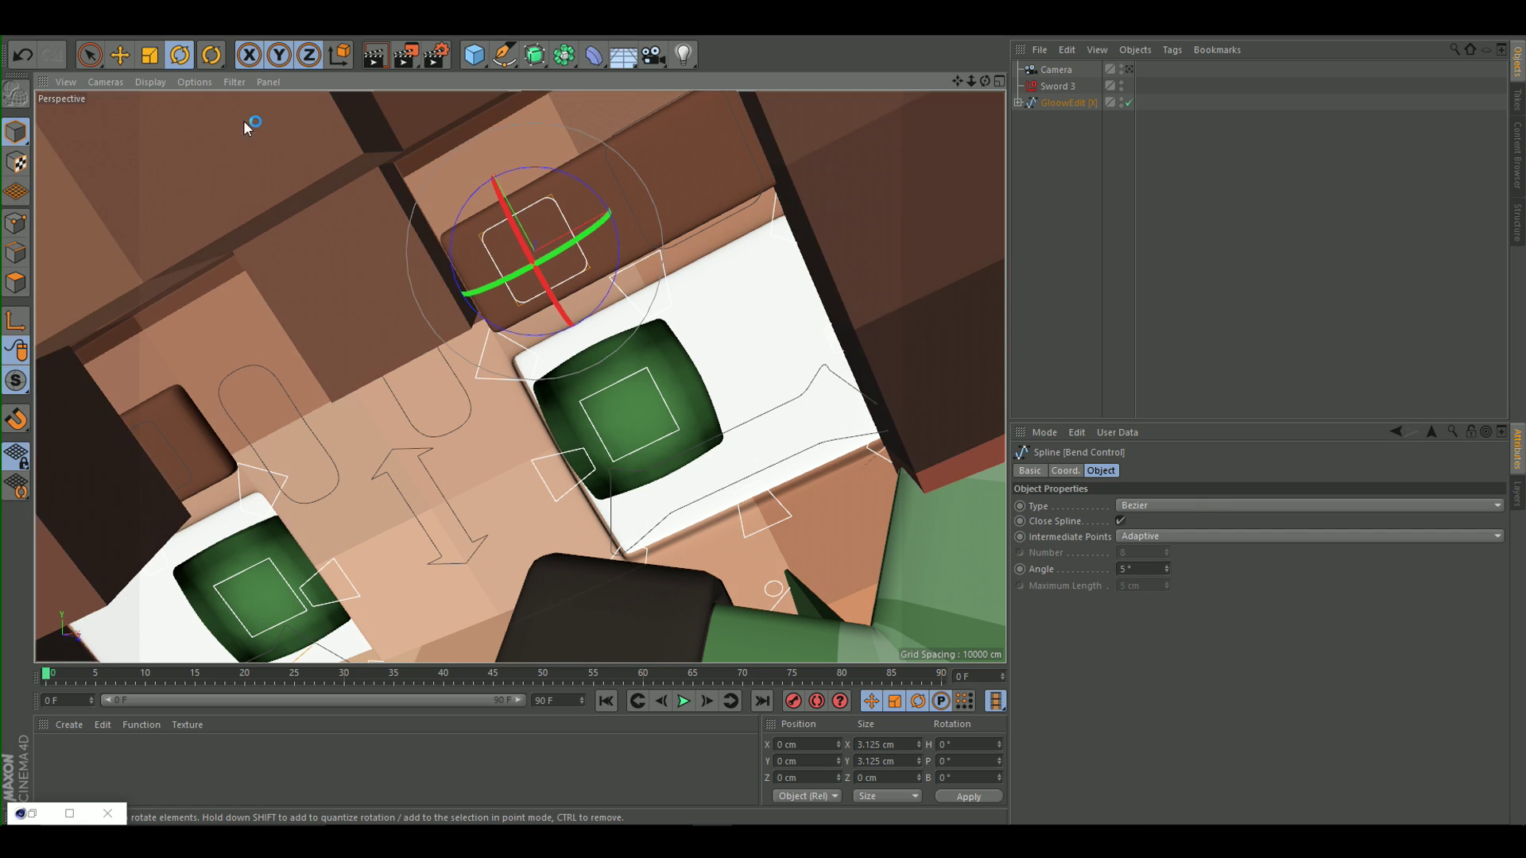
left_click(119, 54)
left_click_drag(642, 193, 549, 230)
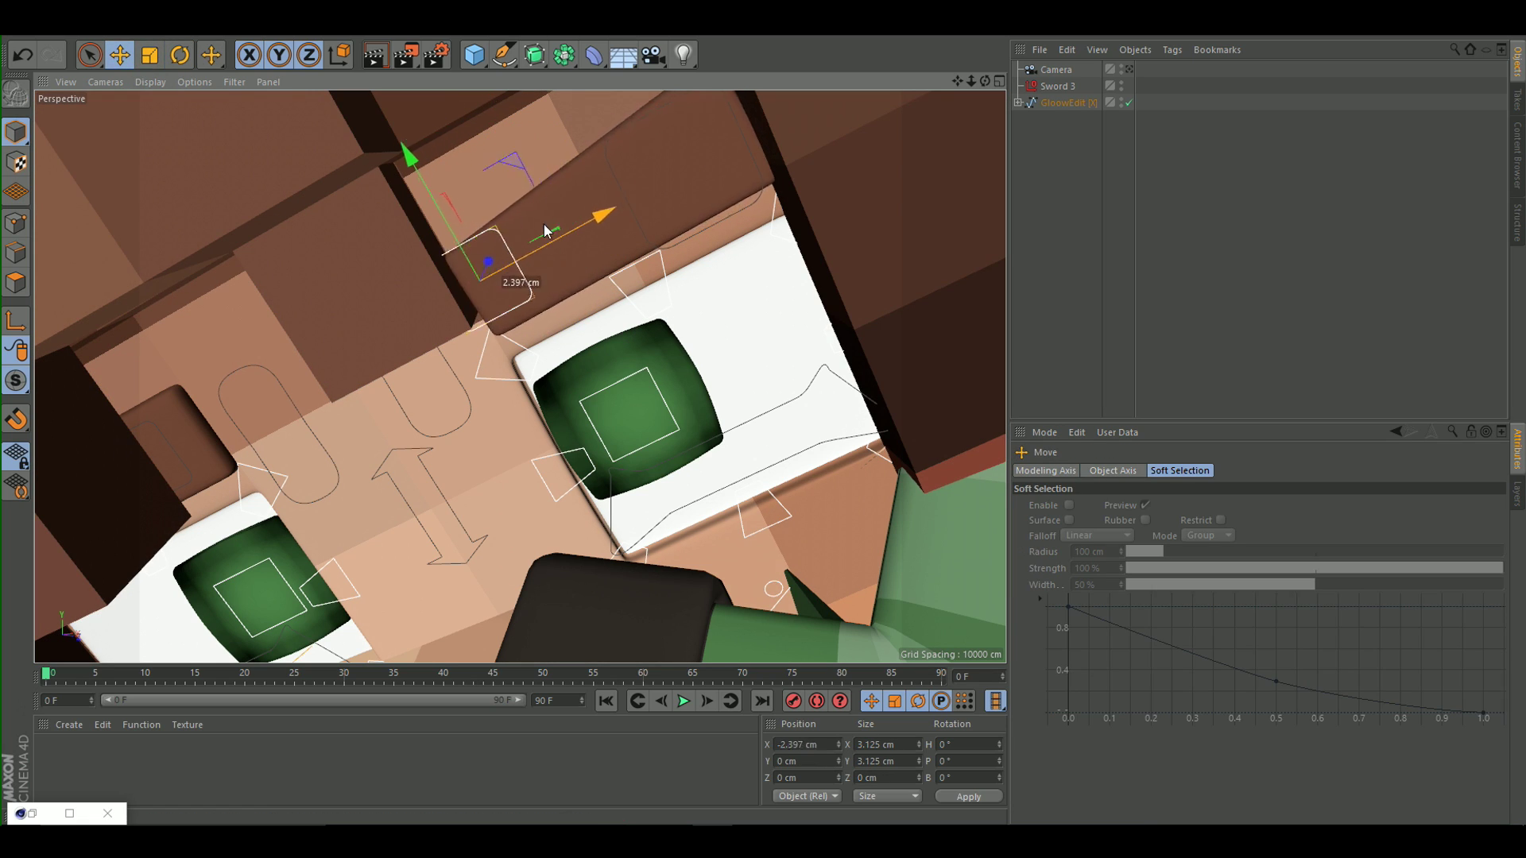
left_click_drag(386, 218, 415, 263)
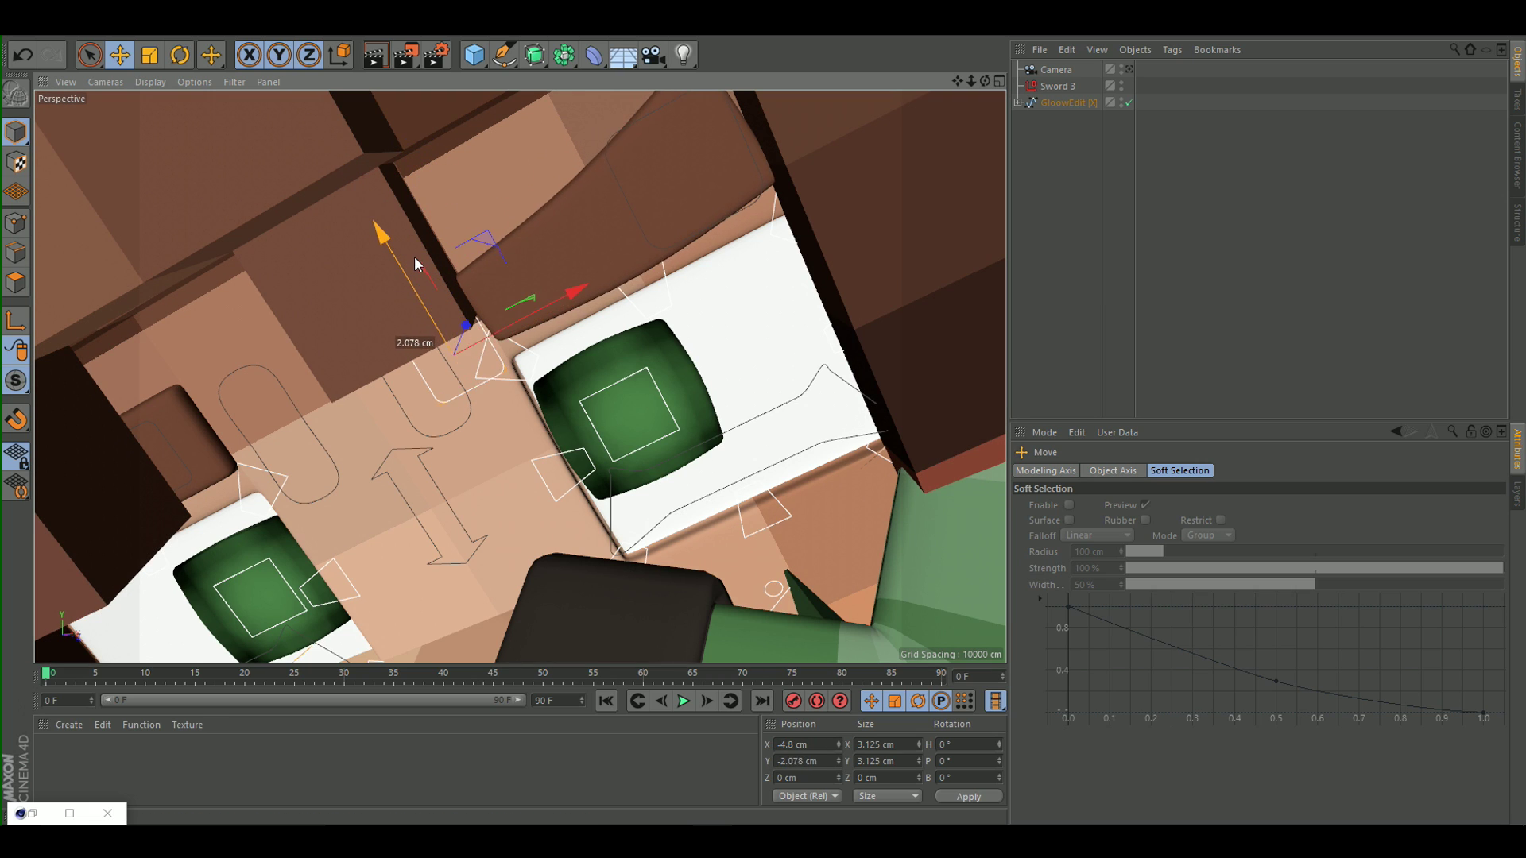
left_click(631, 210)
left_click_drag(663, 136, 683, 178)
Select the control spline below the left eye and raise the lower eyelid to about Y 1.8 cm.
scroll(812, 489, "up", 5)
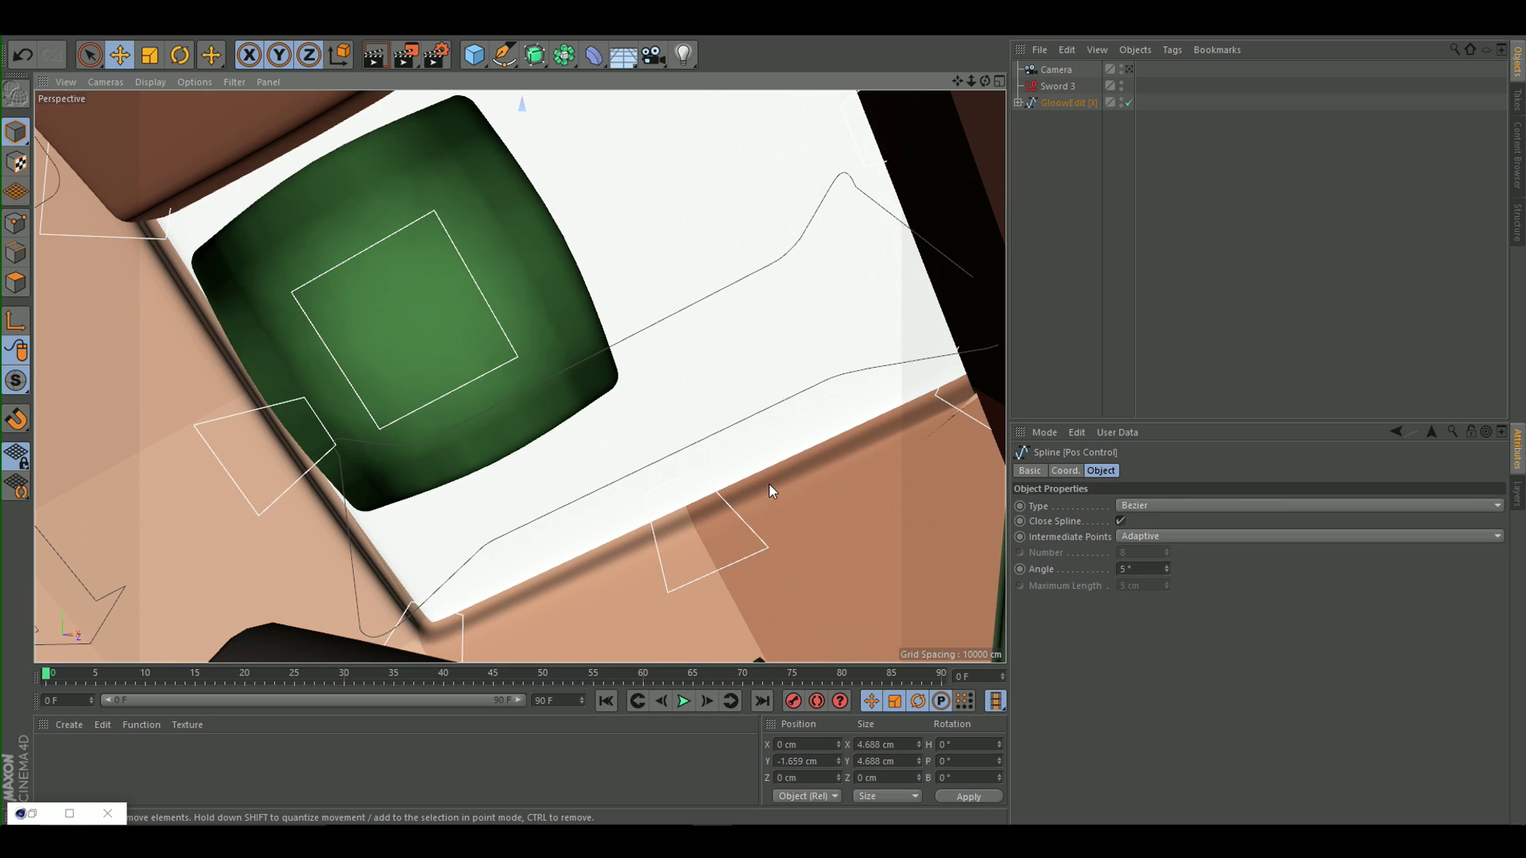
left_click(764, 548)
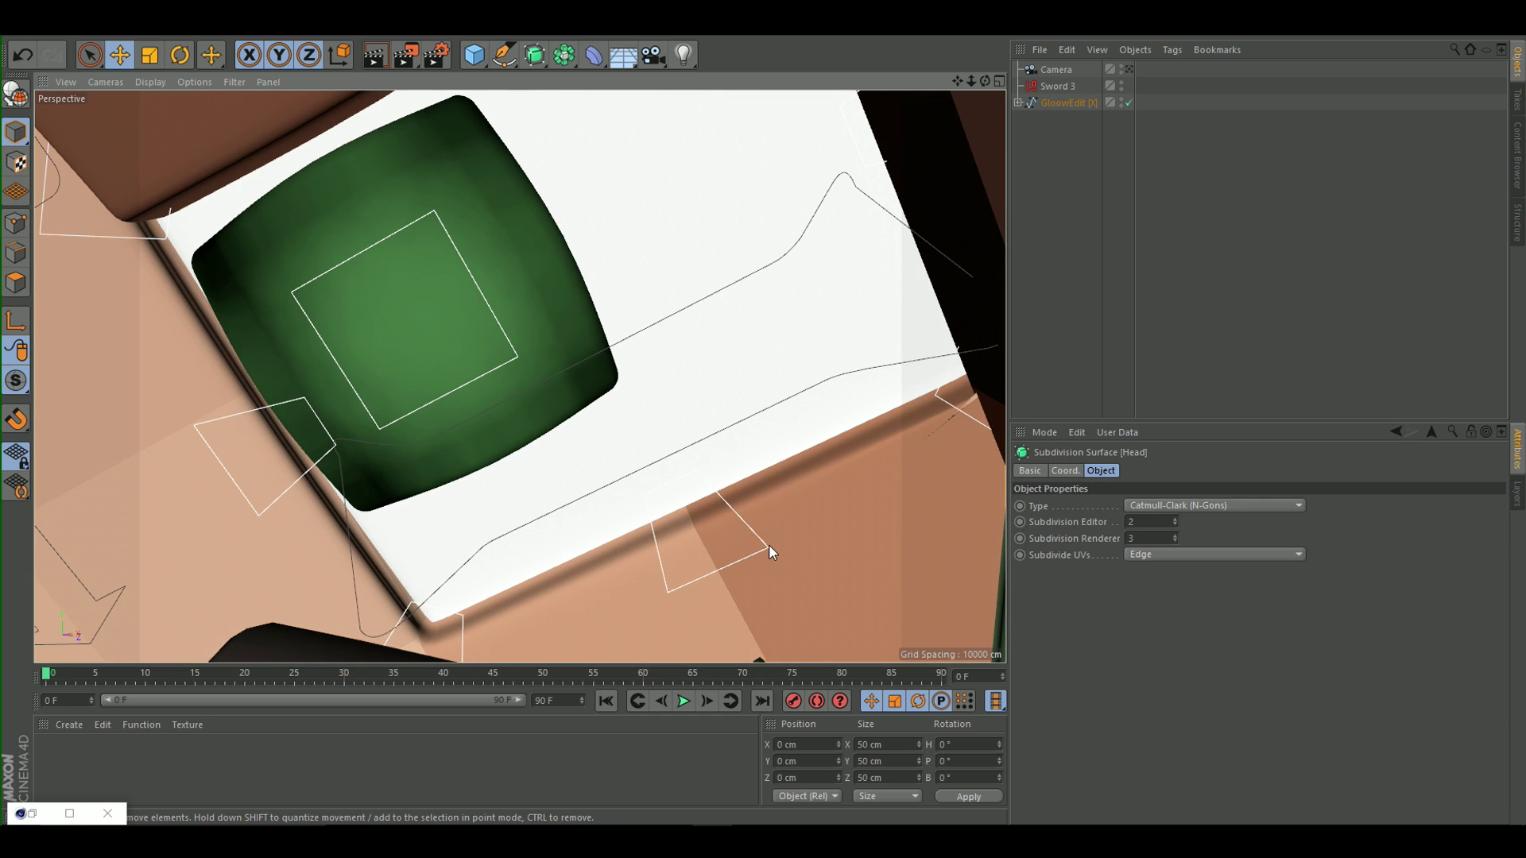
left_click(766, 546)
left_click_drag(661, 478, 628, 399)
Select the control spline below the right eye and raise the lower eyelid to about Y 2 cm.
scroll(602, 406, "down", 10)
scroll(499, 465, "up", 6)
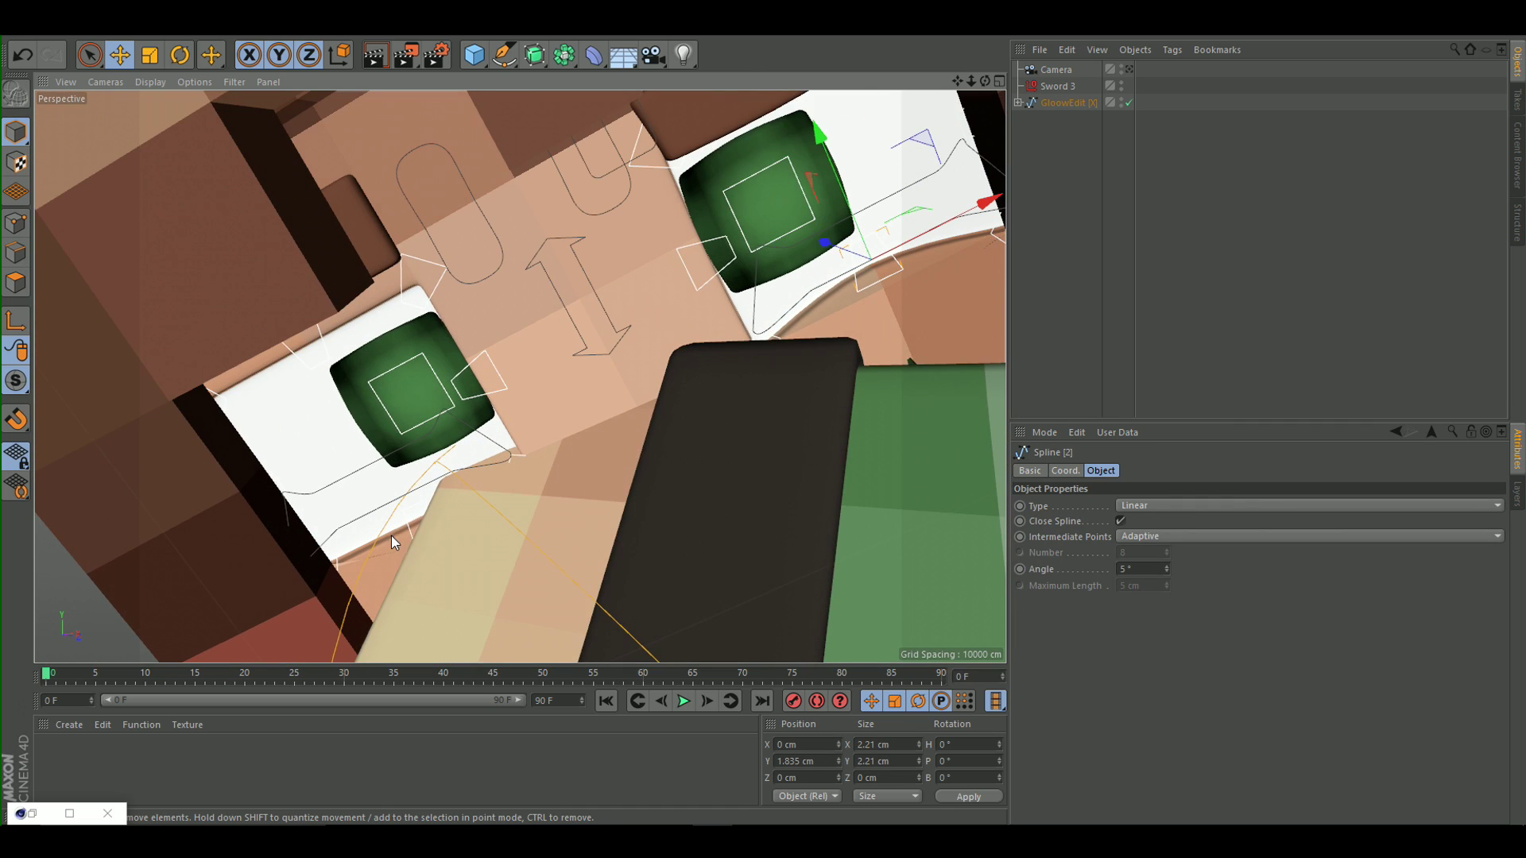
left_click(406, 526)
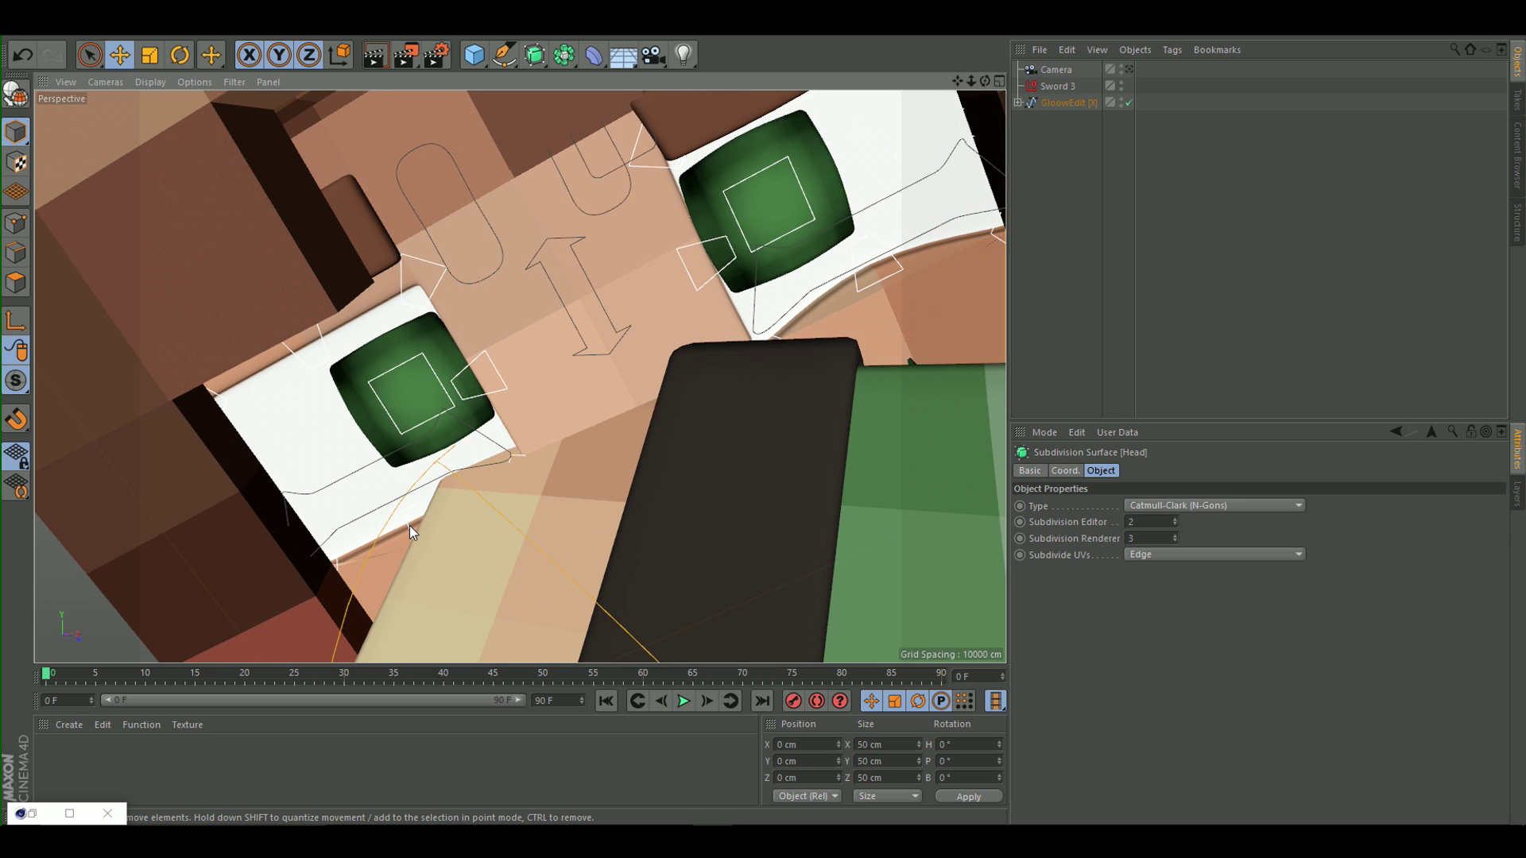
left_click(407, 528)
scroll(410, 525, "up", 2)
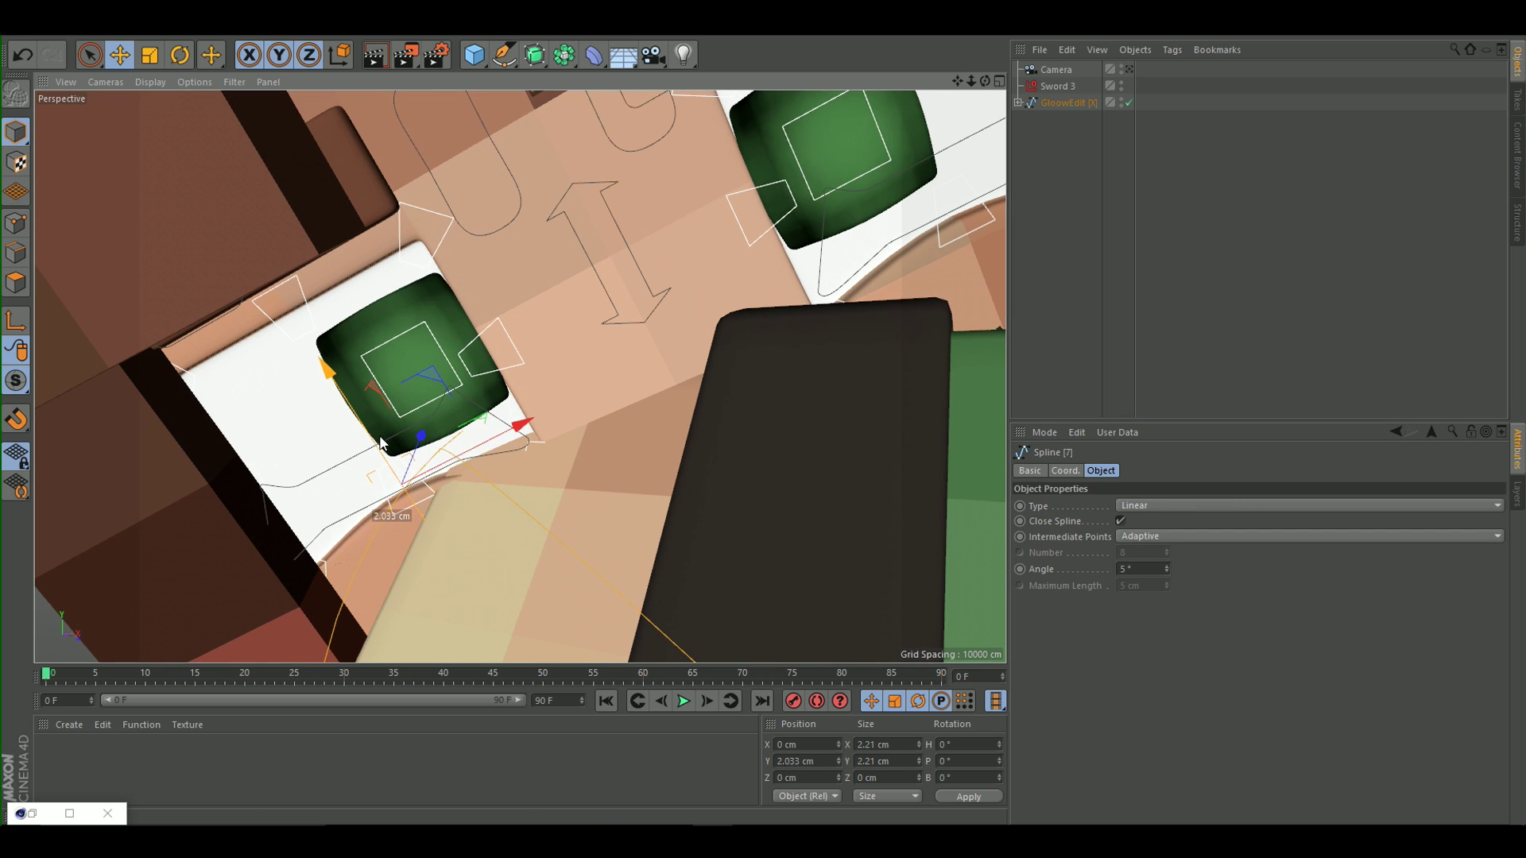
left_click_drag(380, 445, 379, 445)
Select the rig's Options spline and set the head's Second Layer mode to Edit.
scroll(318, 278, "up", 2)
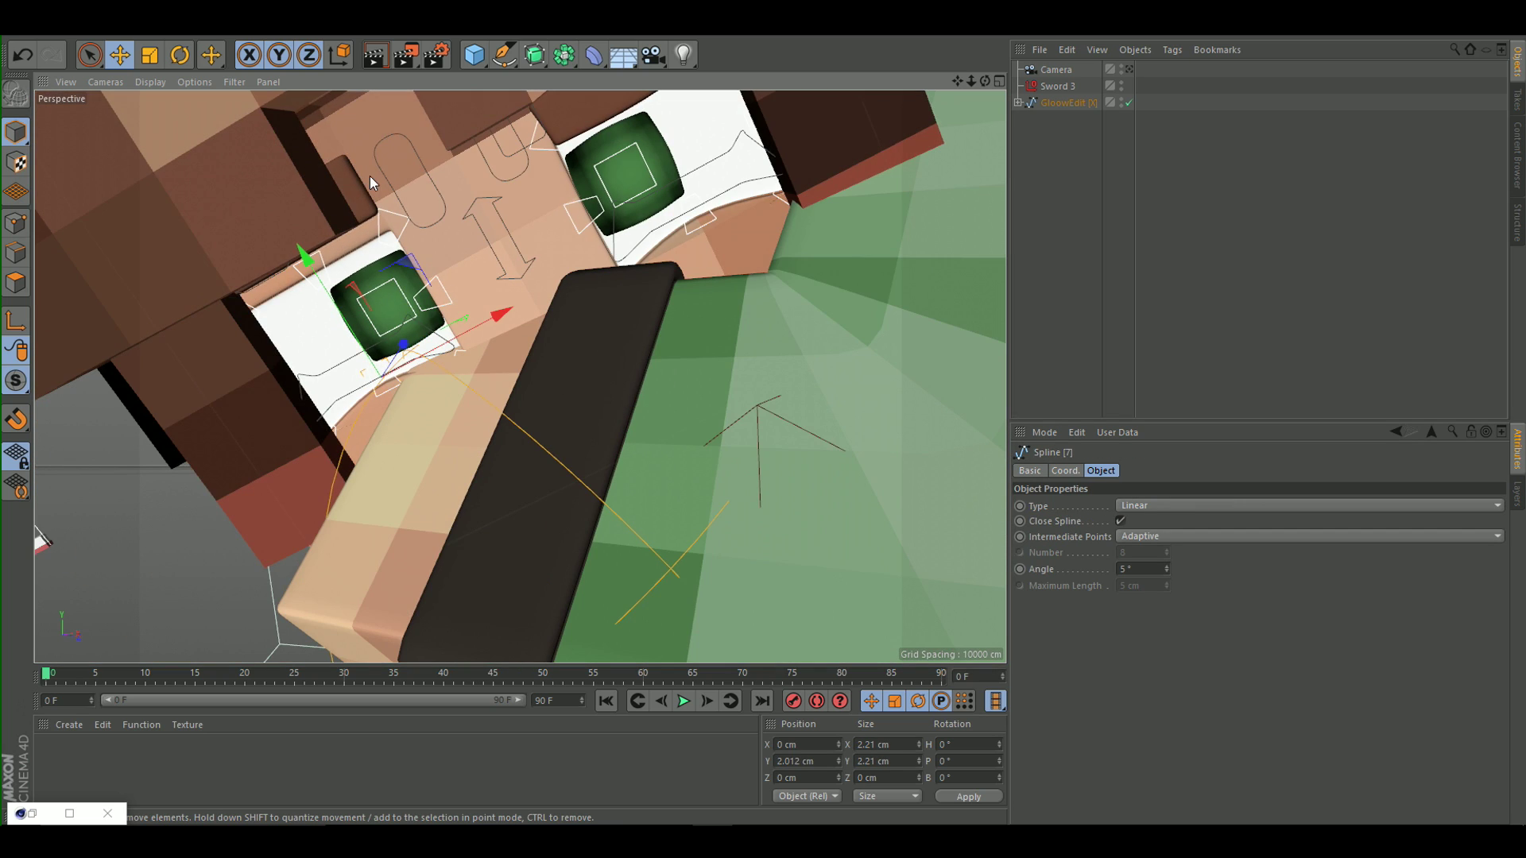
scroll(368, 173, "down", 10)
left_click(363, 113)
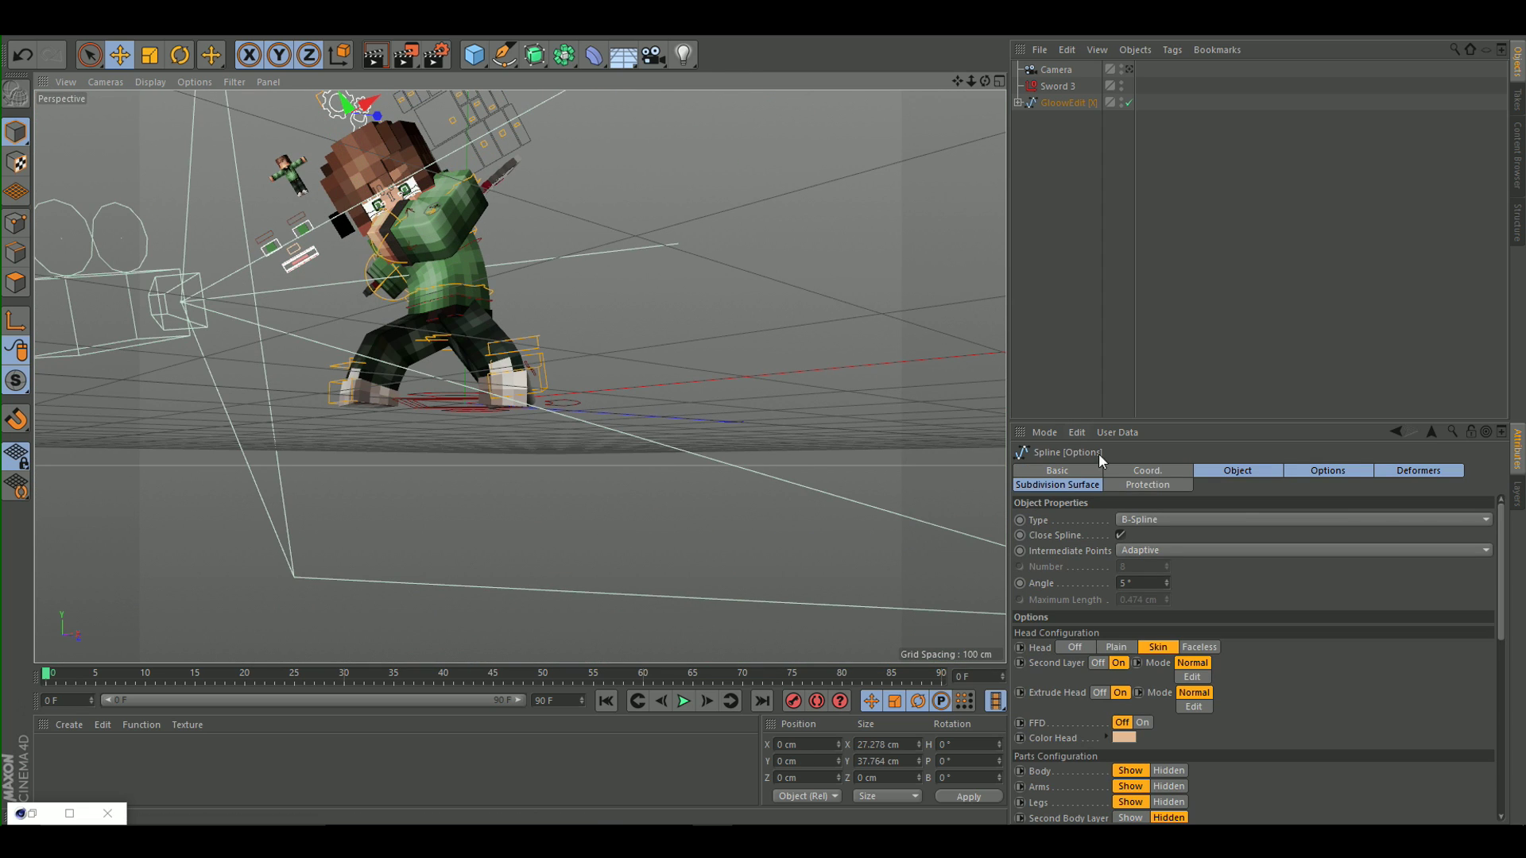
left_click(1192, 676)
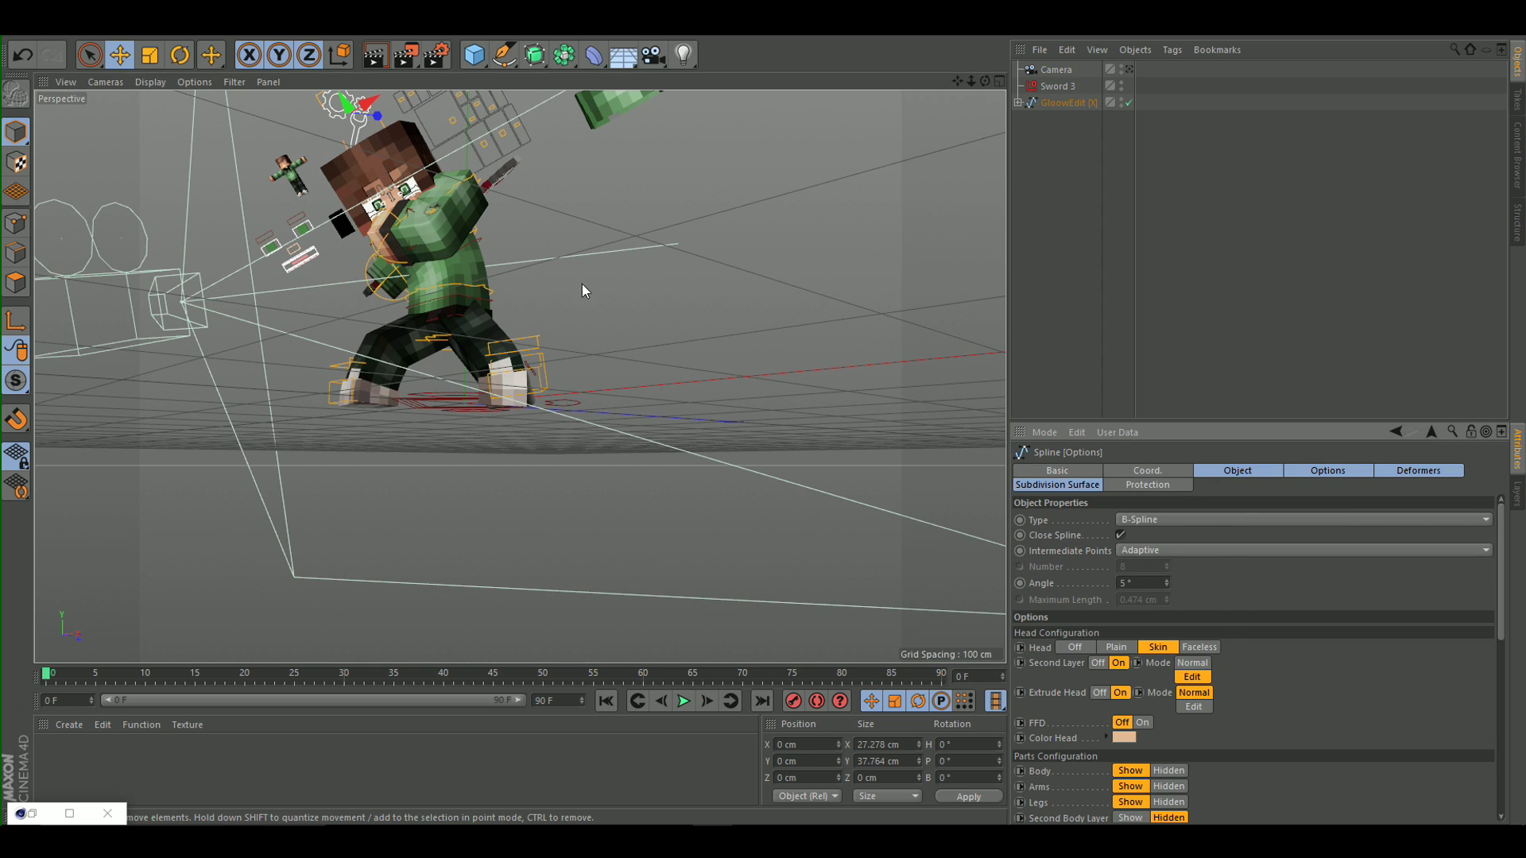
Select the right eyebrow's Bend Control and move it to about X 4.5 cm, Y -1.4 cm.
scroll(340, 181, "up", 10)
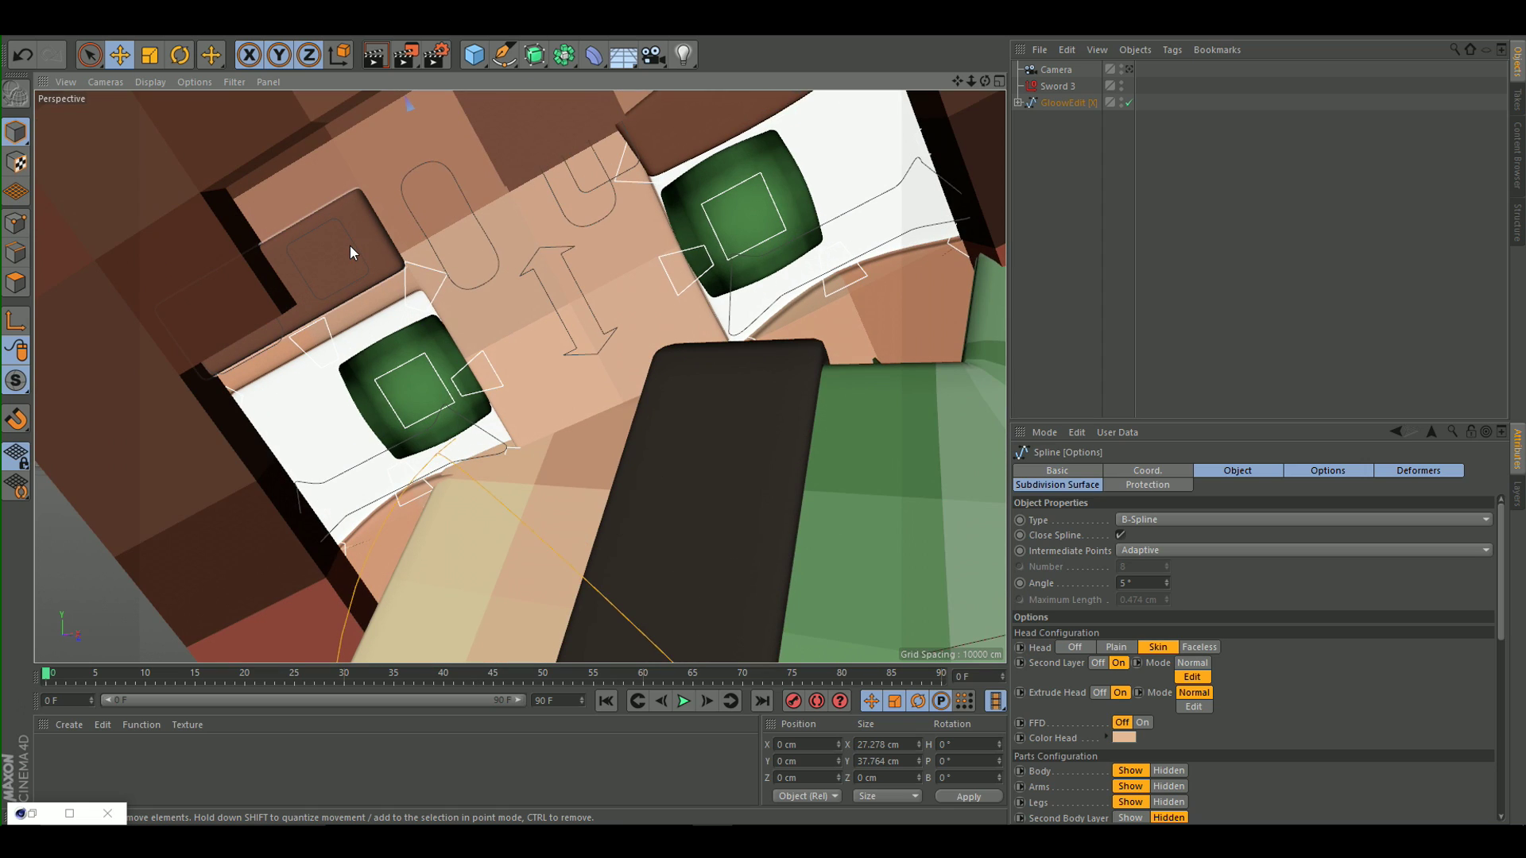
left_click(351, 247)
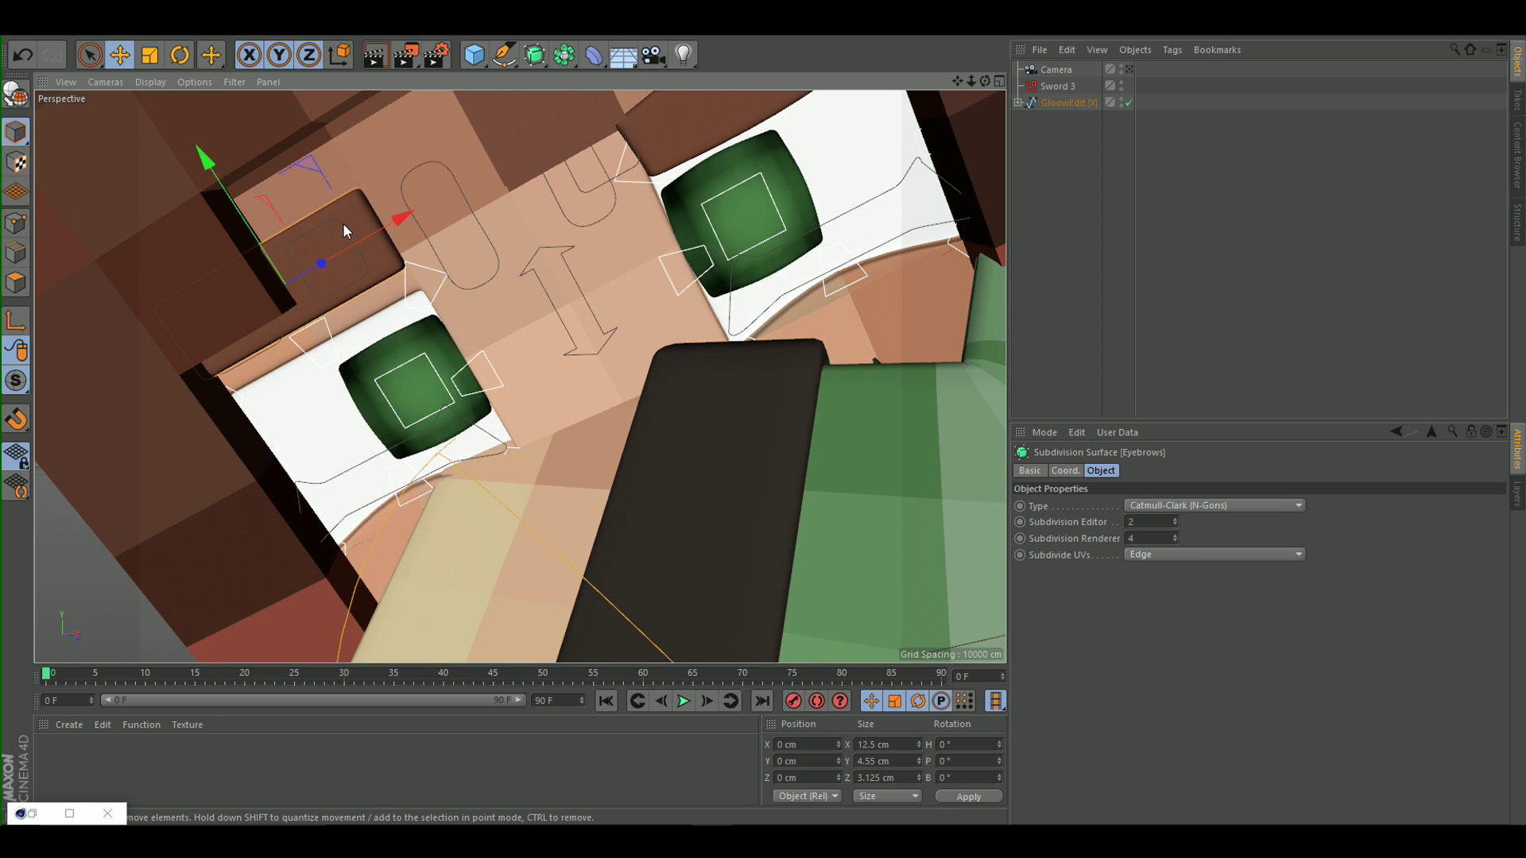
left_click(327, 235)
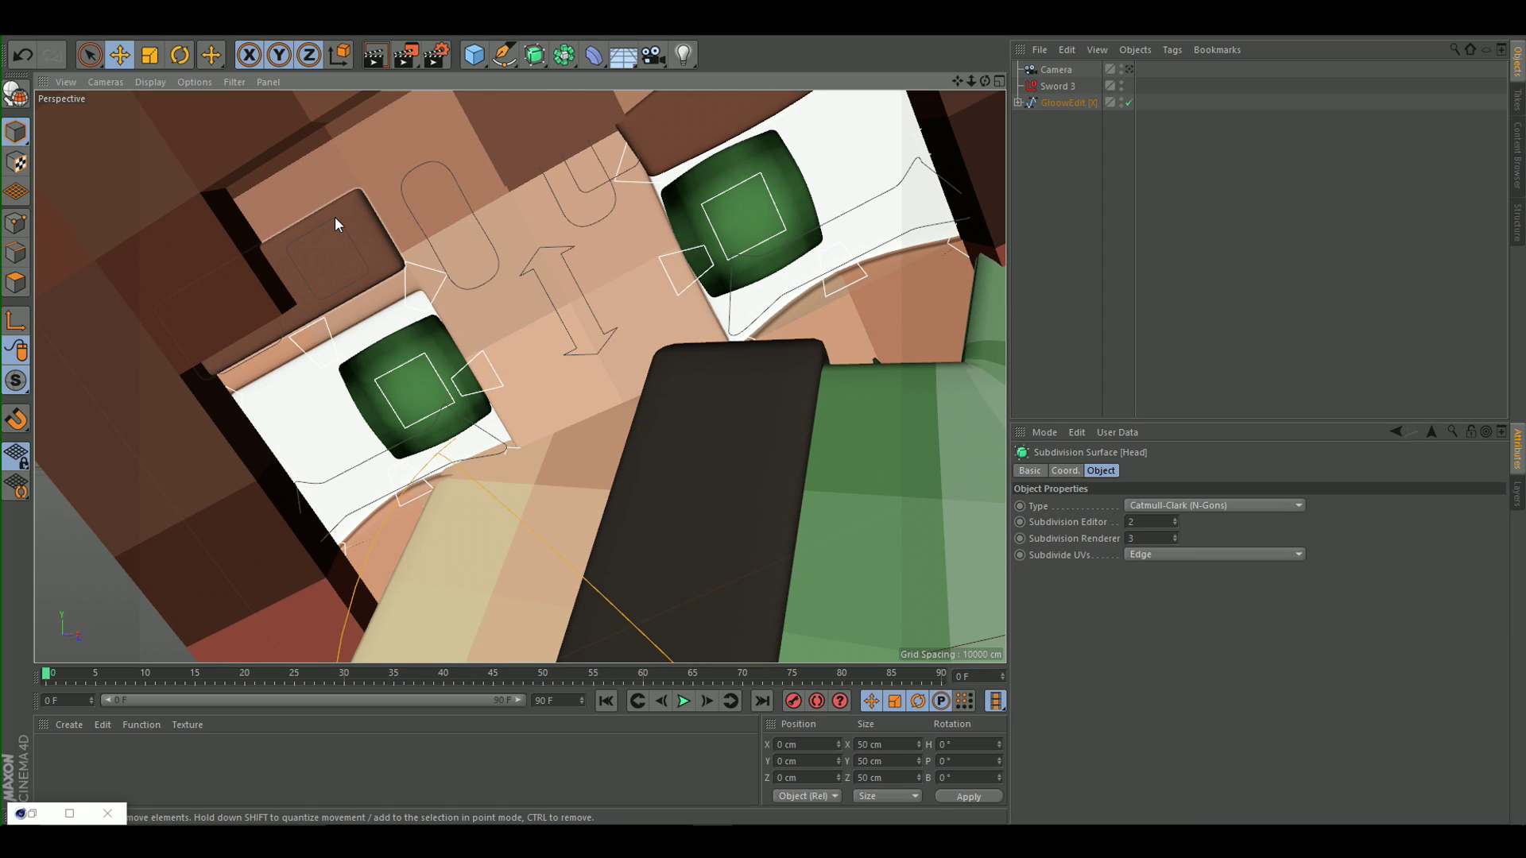
left_click(335, 219)
scroll(337, 223, "up", 4)
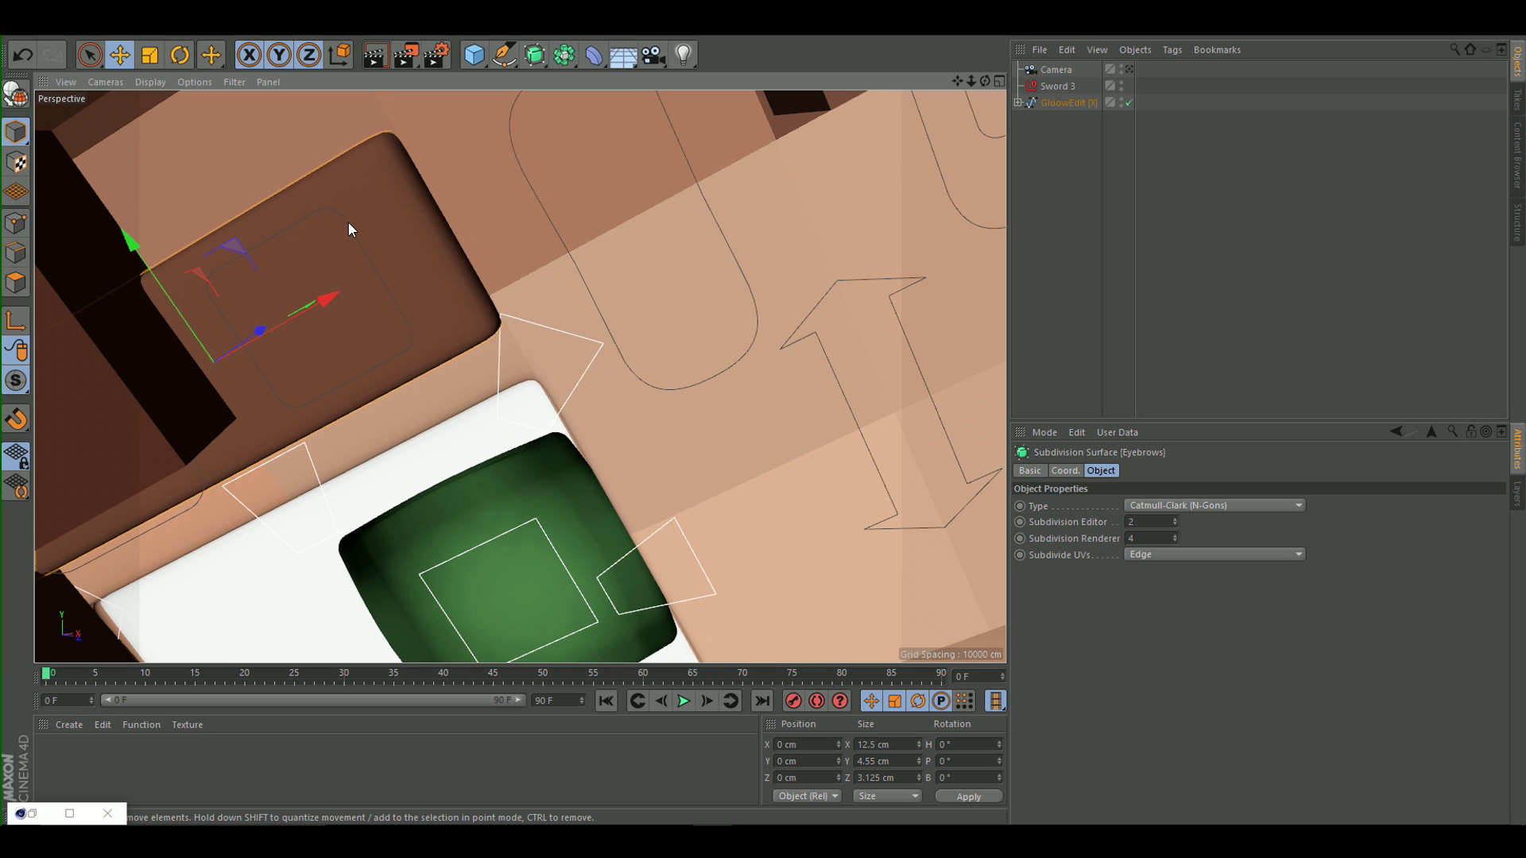
left_click(348, 226)
left_click_drag(269, 258, 311, 288)
left_click_drag(408, 332, 696, 246)
scroll(331, 225, "down", 8)
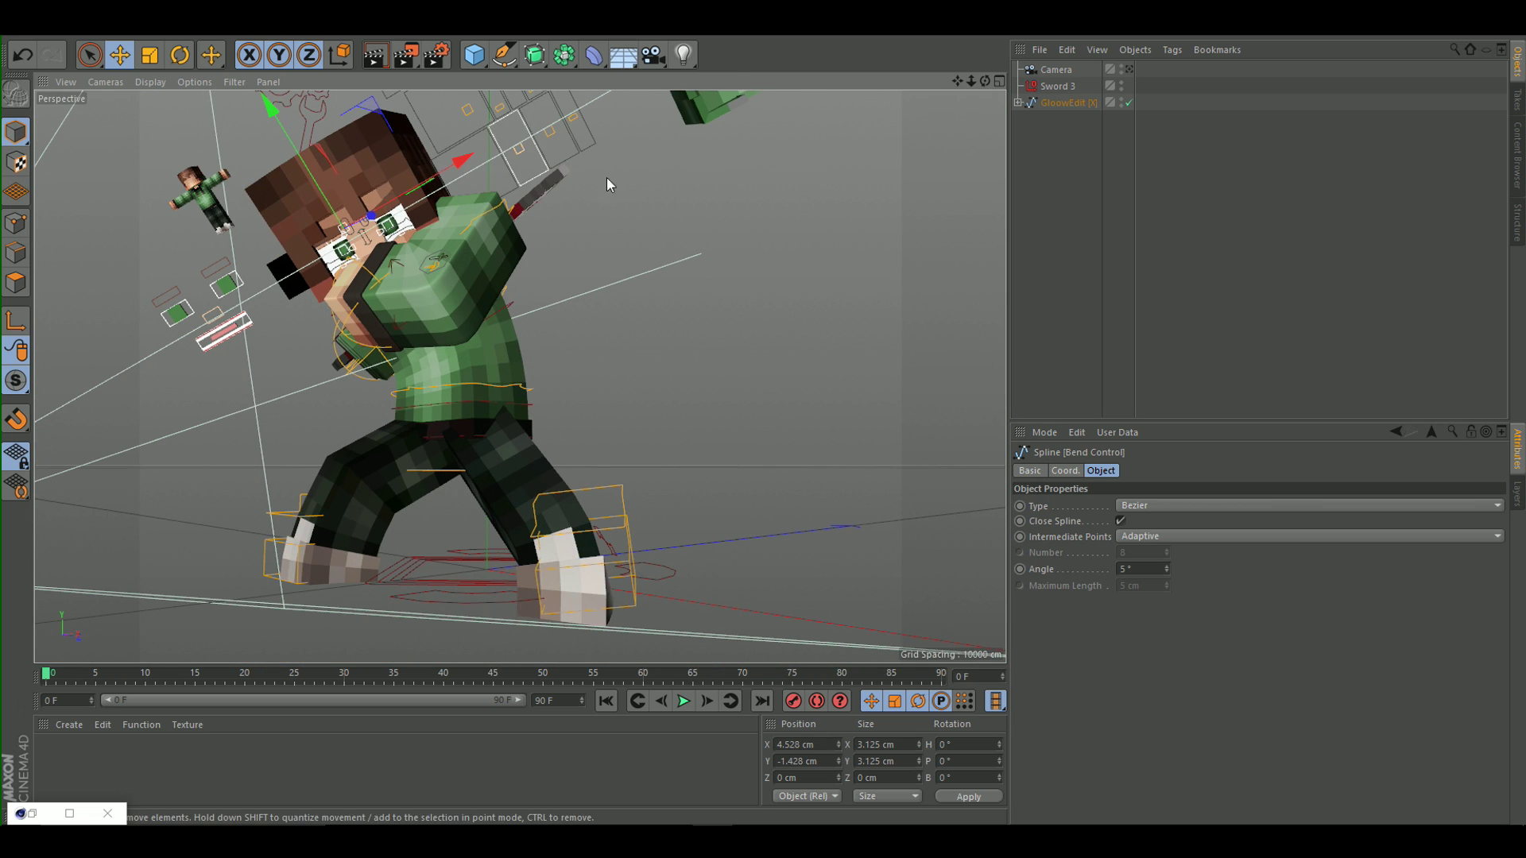
Set the rig's Extrude Head mode to Edit and lower the right eyebrow's Pos Control to about Y -1.5 cm.
left_click(320, 113)
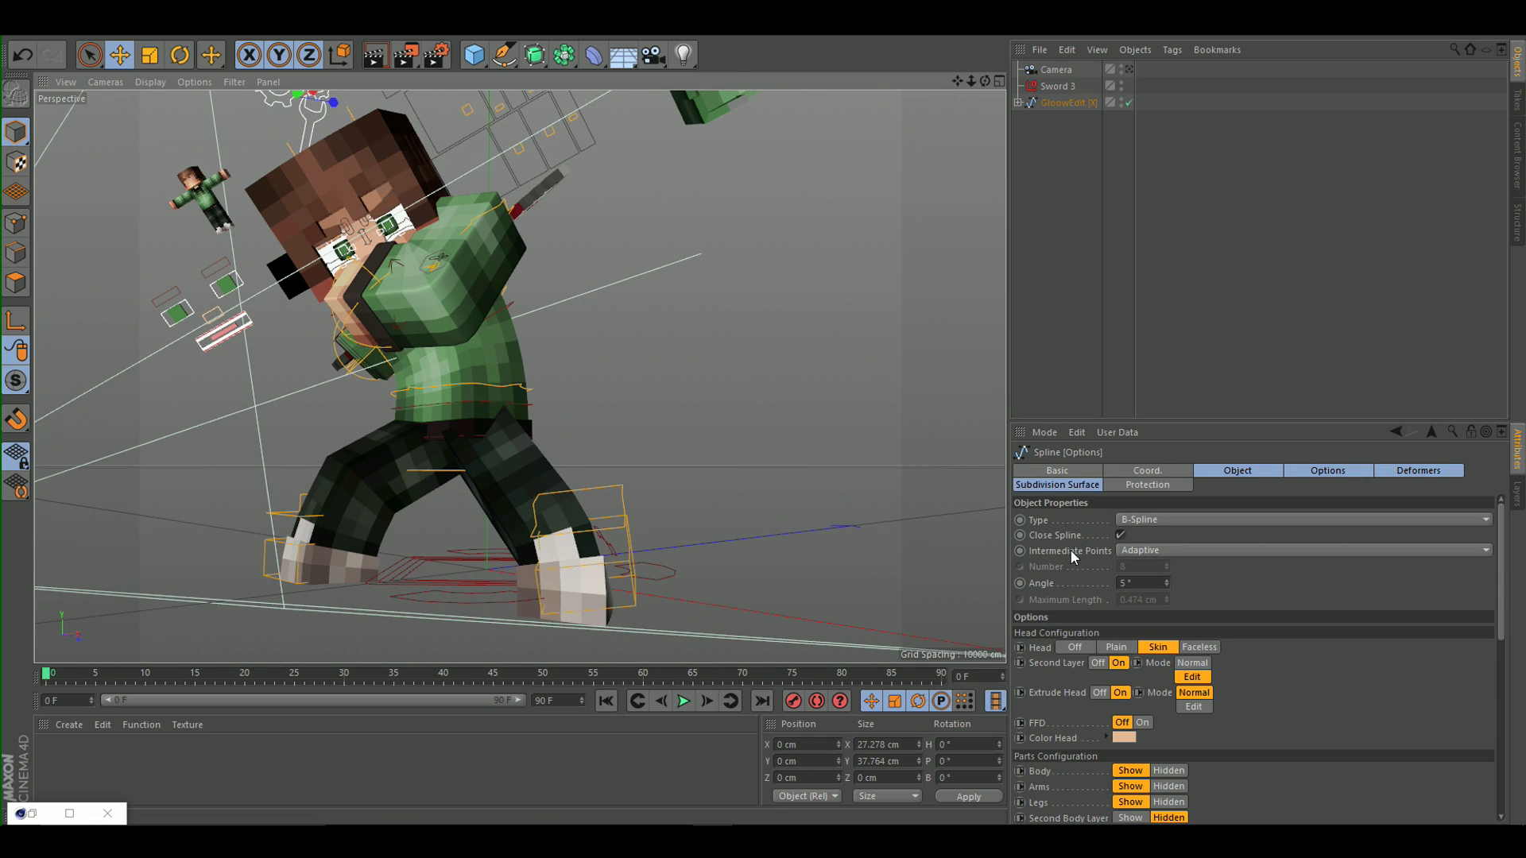
left_click(1193, 706)
scroll(451, 322, "up", 6)
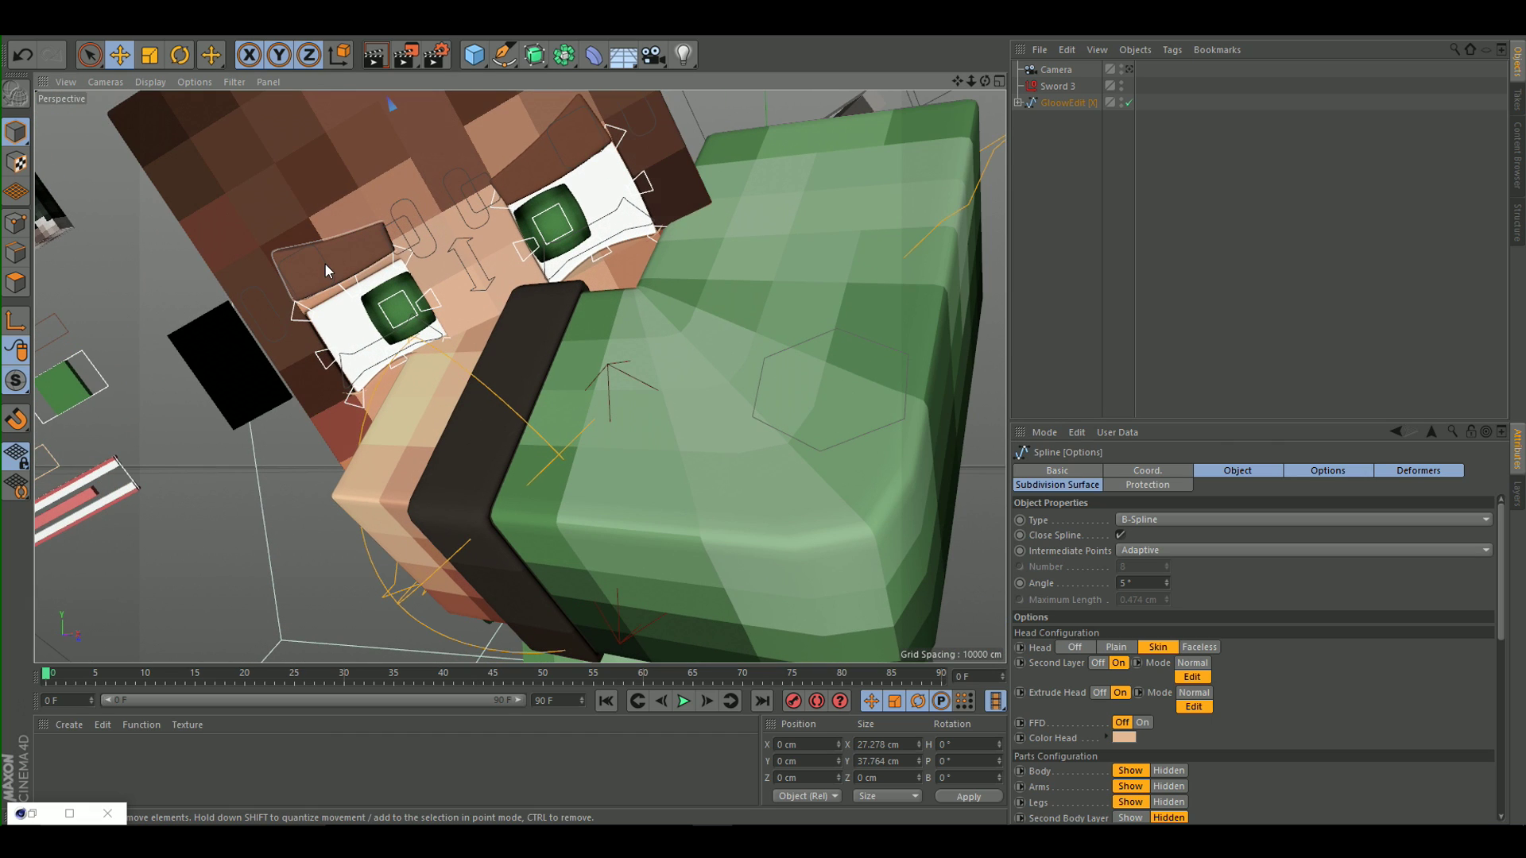
left_click(322, 267)
scroll(319, 256, "up", 4)
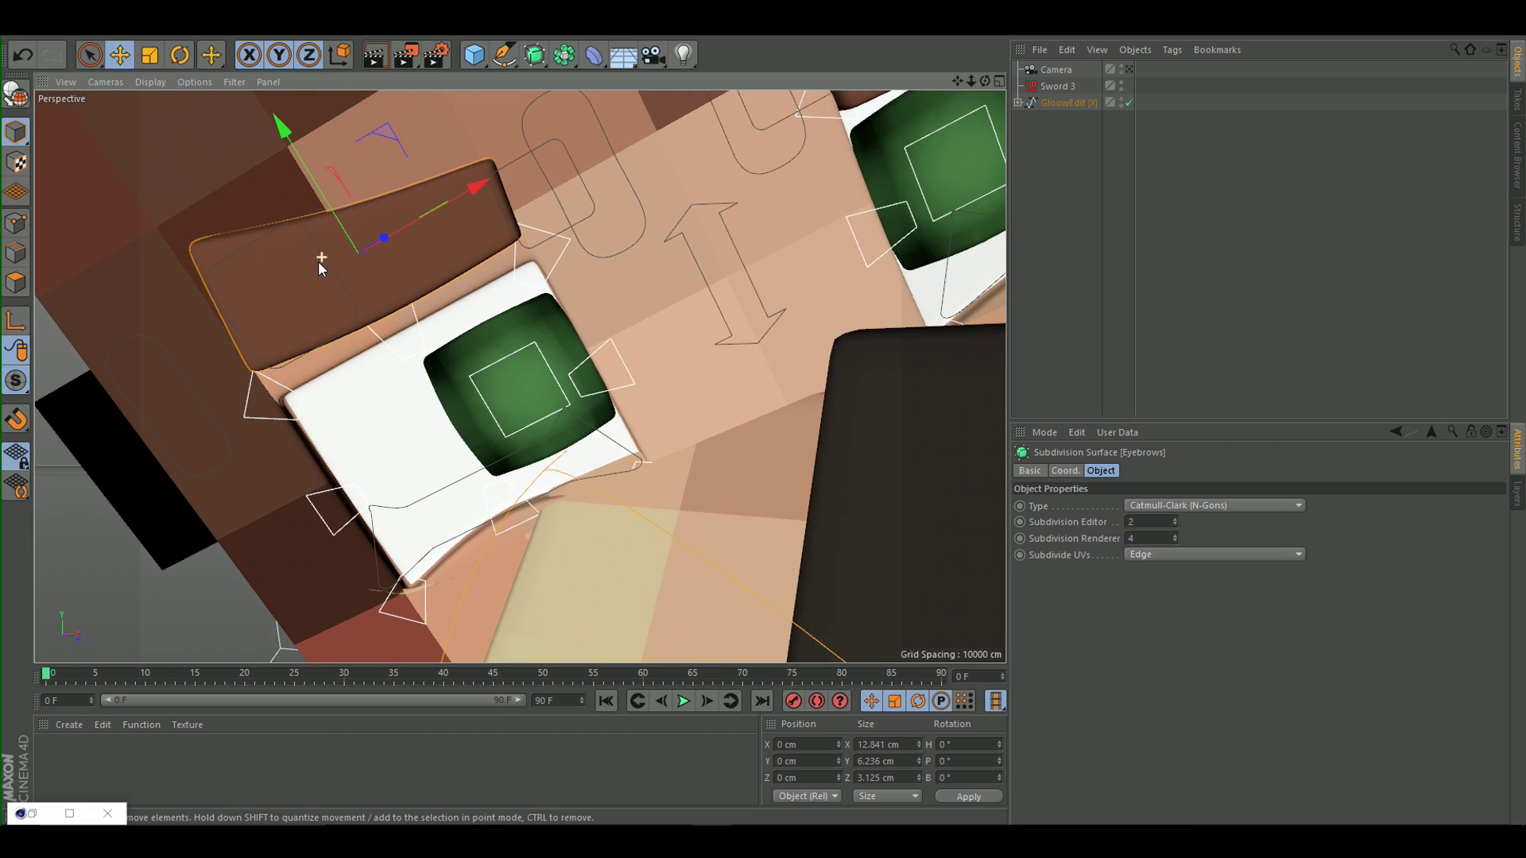
left_click(320, 250)
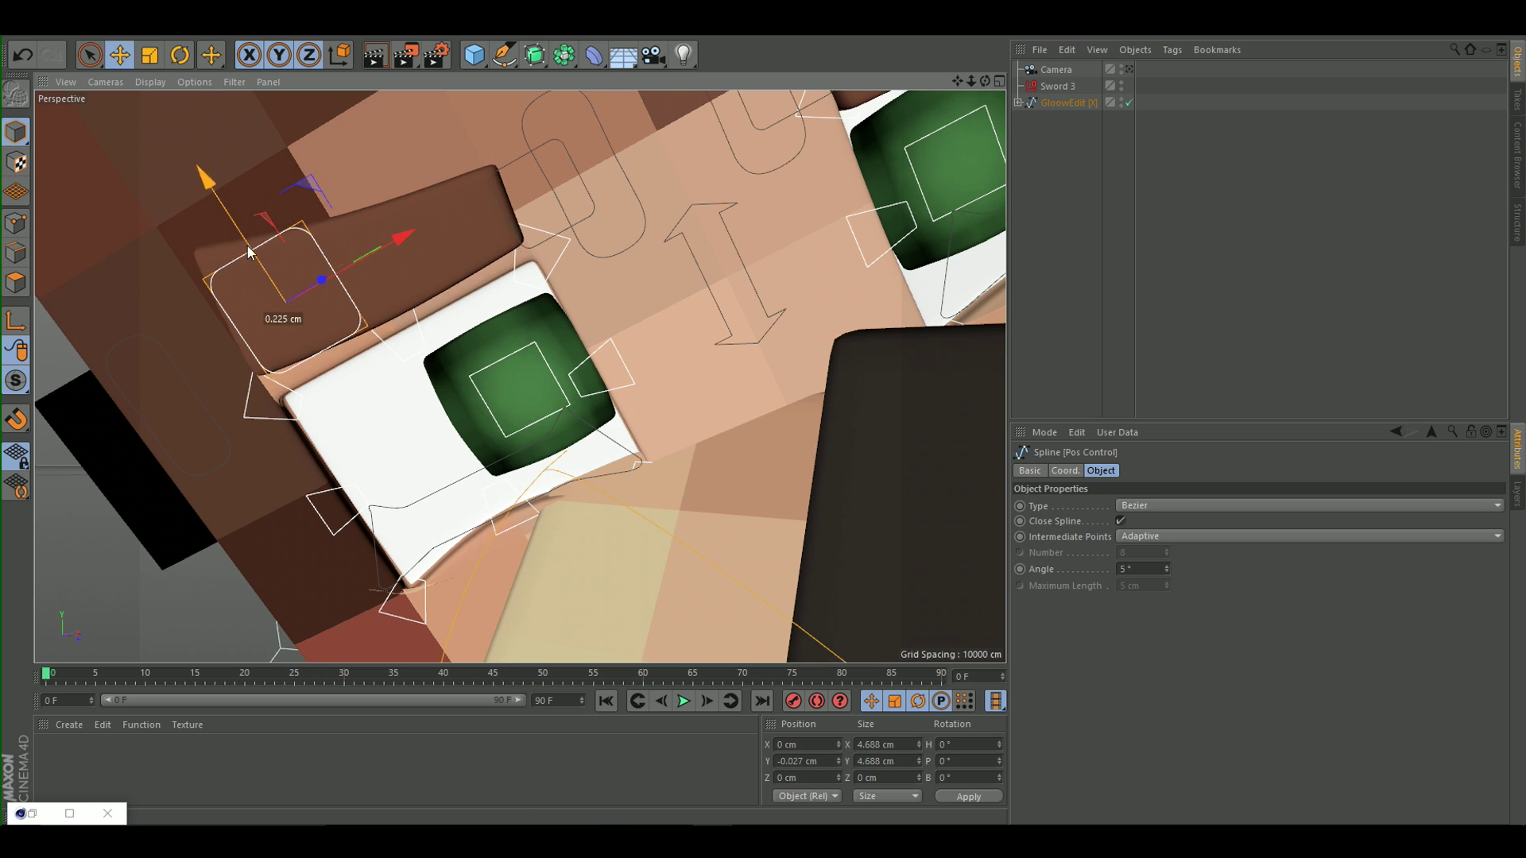
scroll(371, 243, "down", 5)
scroll(371, 243, "down", 3)
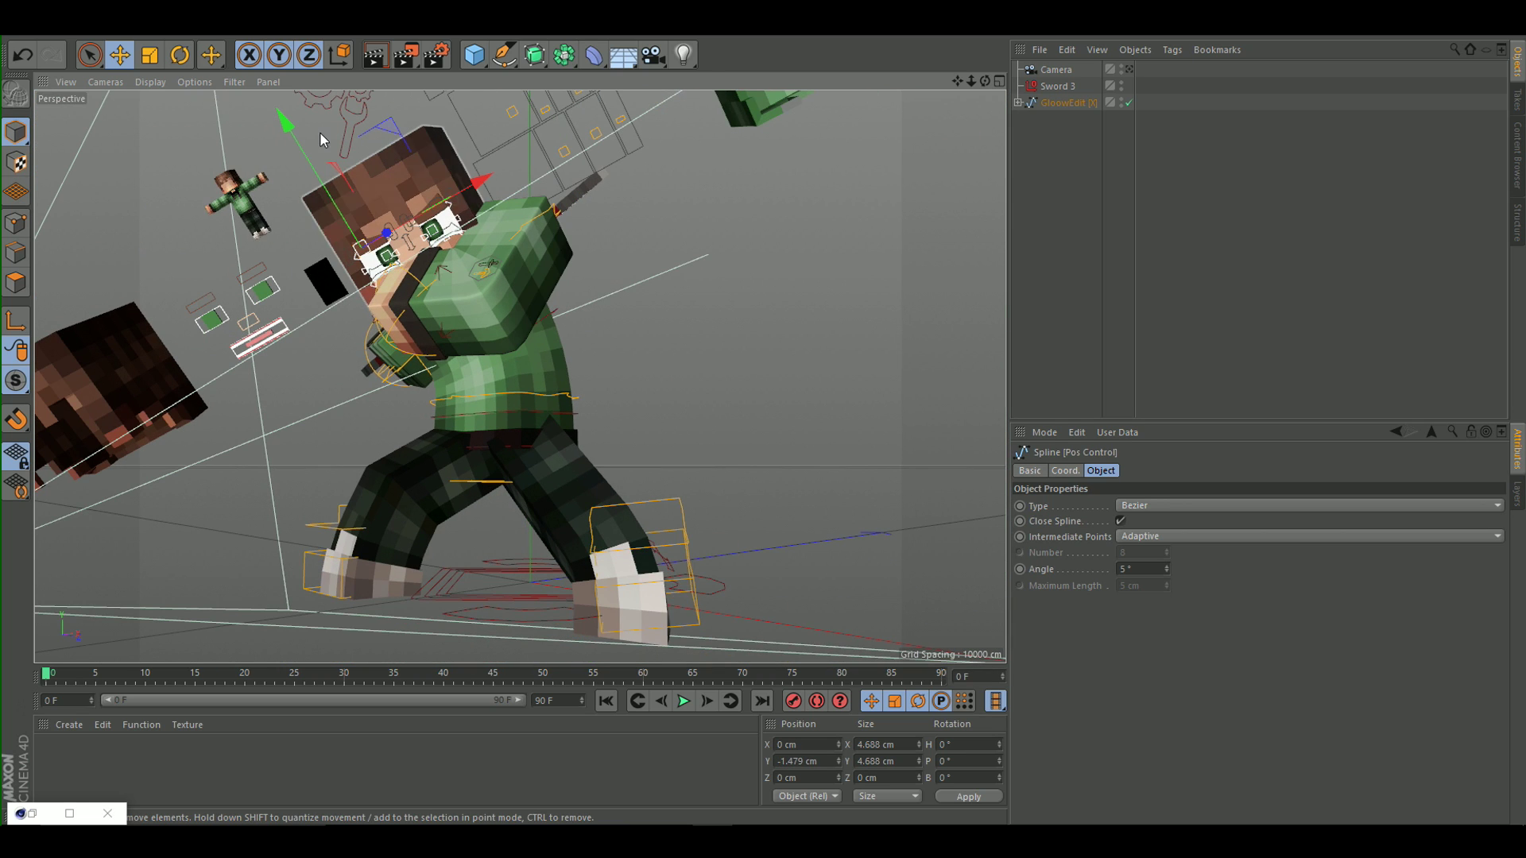
Return the rig's Second Layer and Extrude Head modes to Normal, and reframe the character slightly through the Camera.
left_click(339, 116)
left_click(1172, 653)
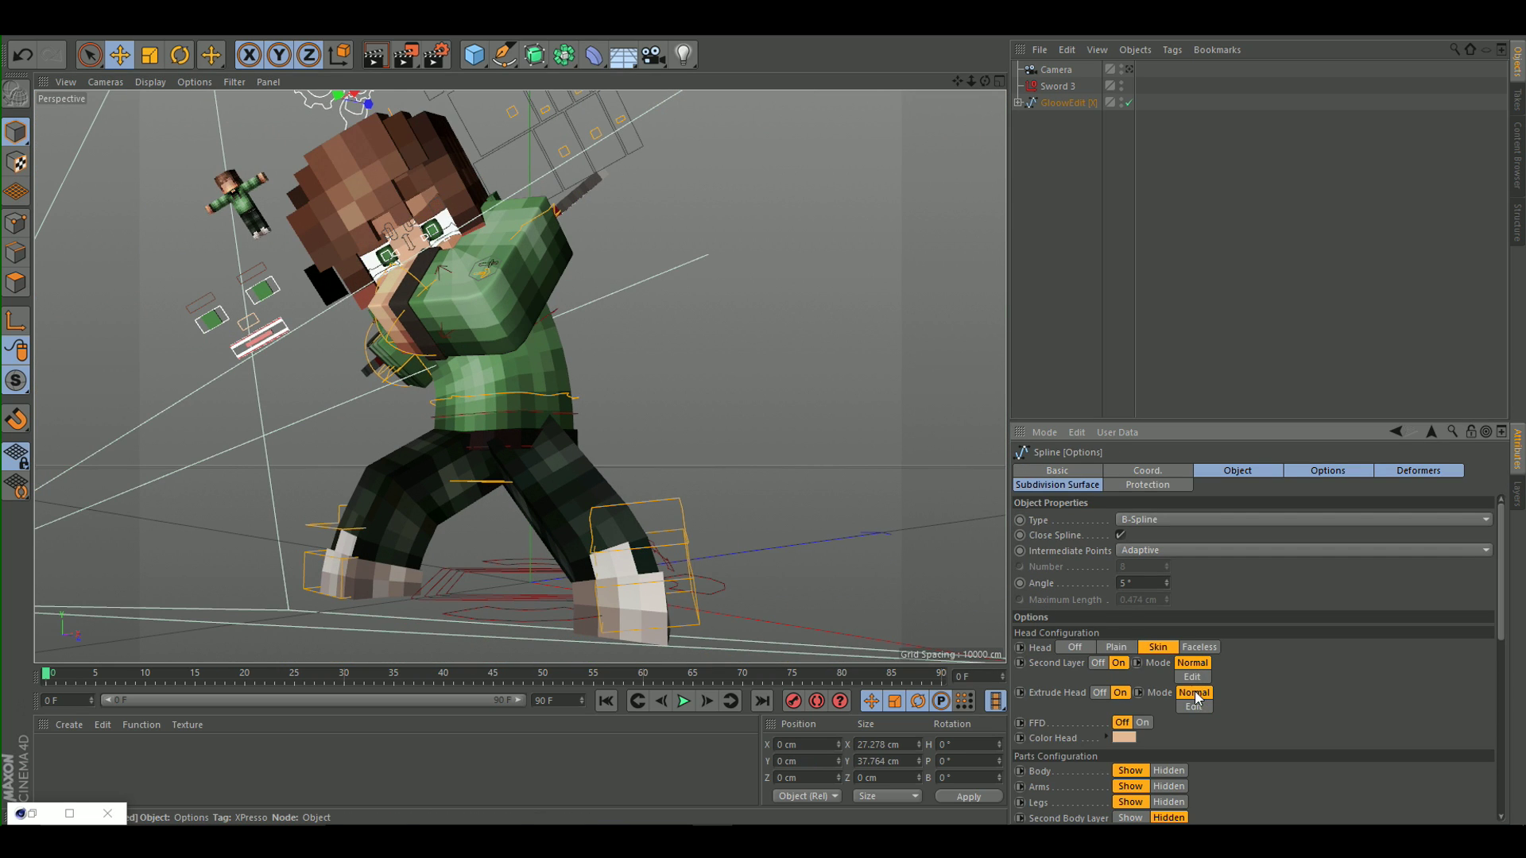
left_click(1127, 69)
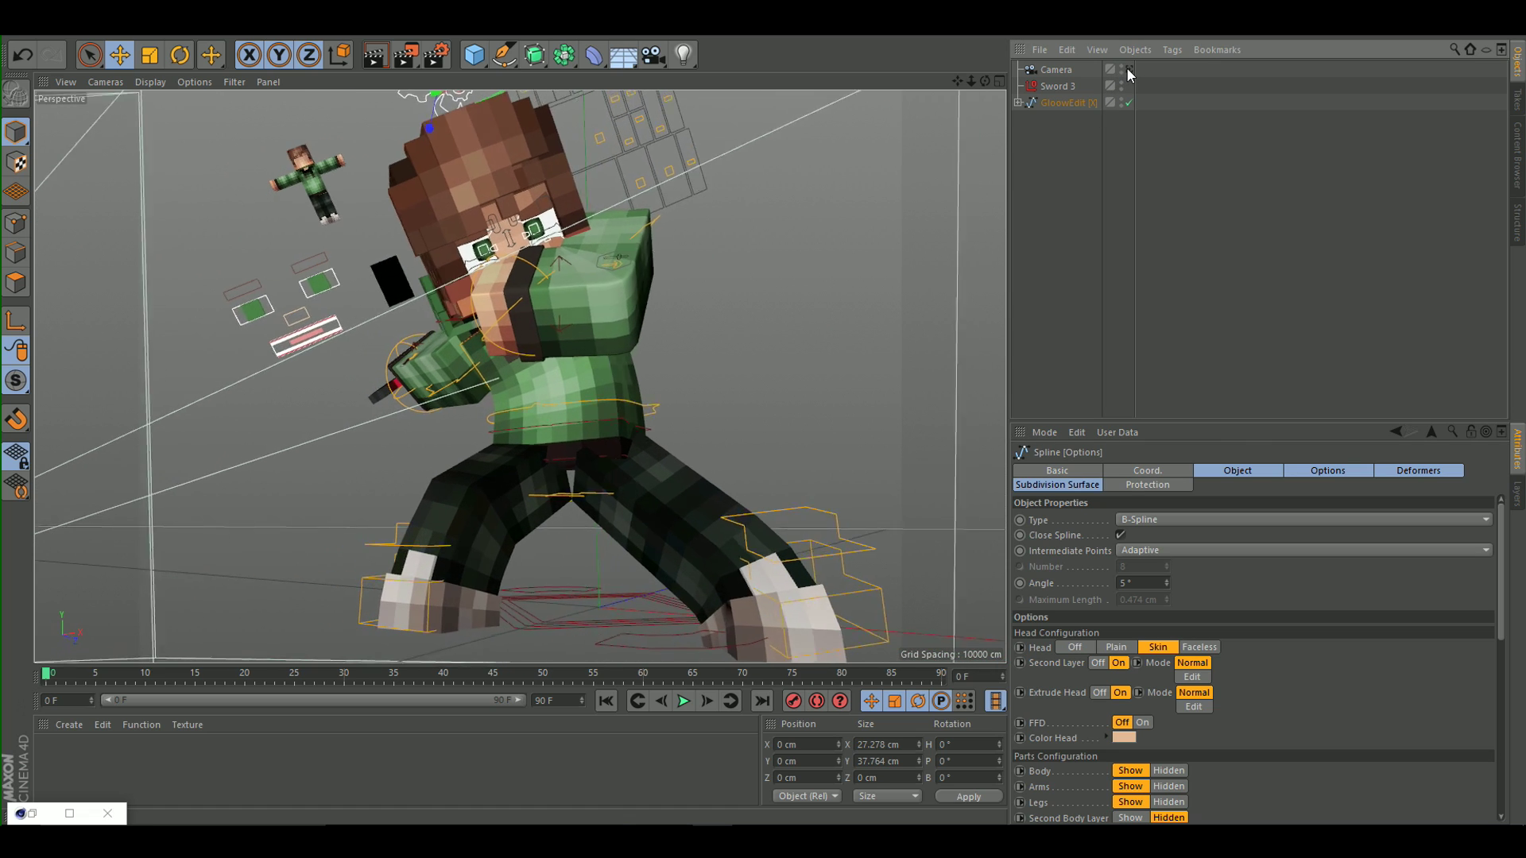
mouse_move(985, 80)
left_mouse_down()
mouse_move(971, 119)
mouse_move(946, 101)
mouse_move(959, 89)
left_mouse_up()
left_click_drag(520, 376, 519, 376, "alt")
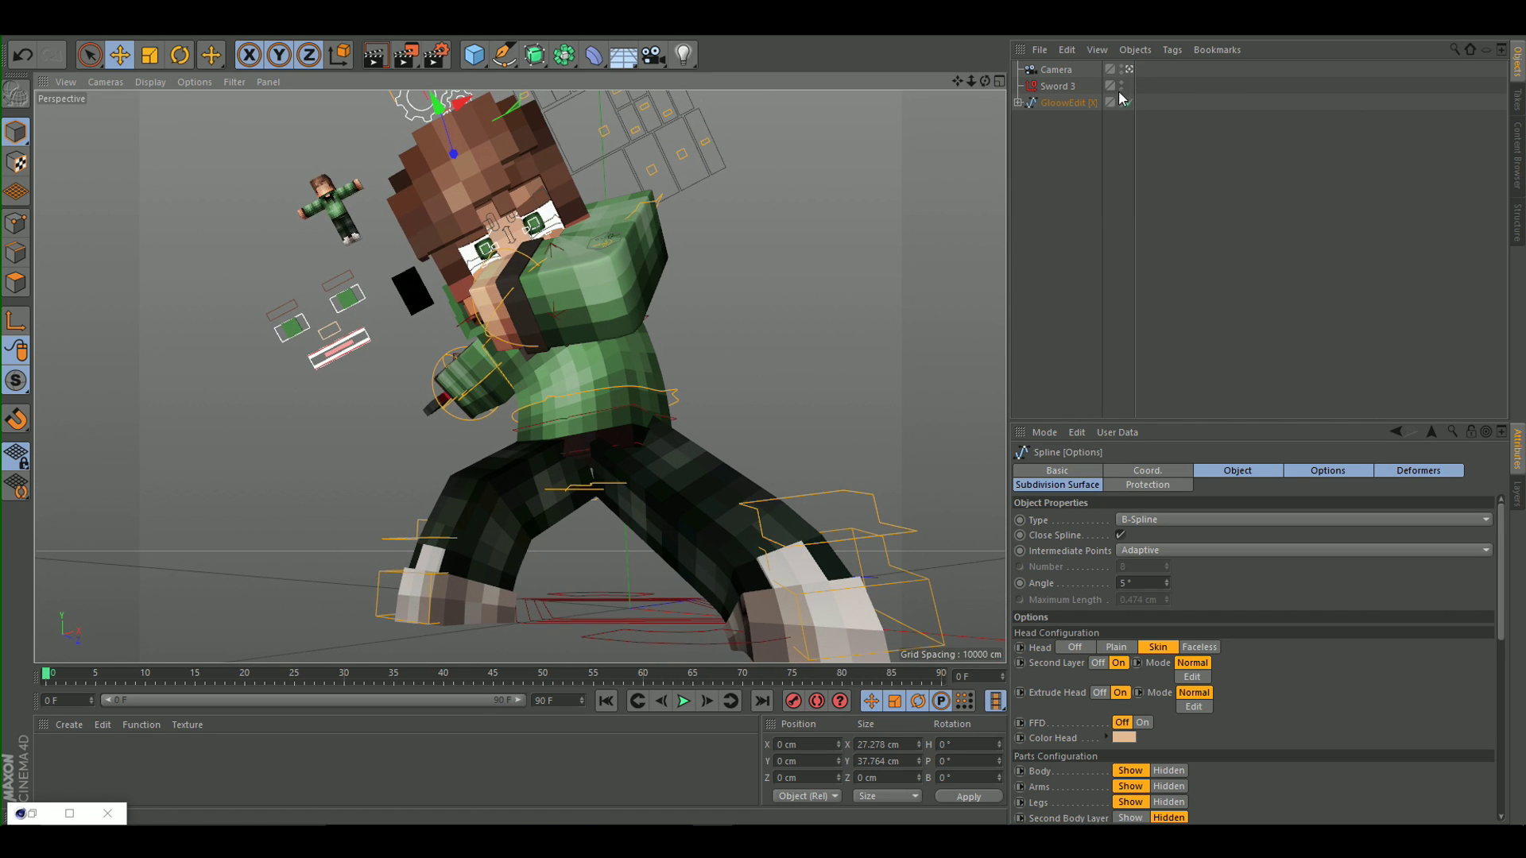
Rotate the right arm's Shoulder control to about H -123°, P -19°, B 158° so the arm reaches forward.
left_click(475, 391)
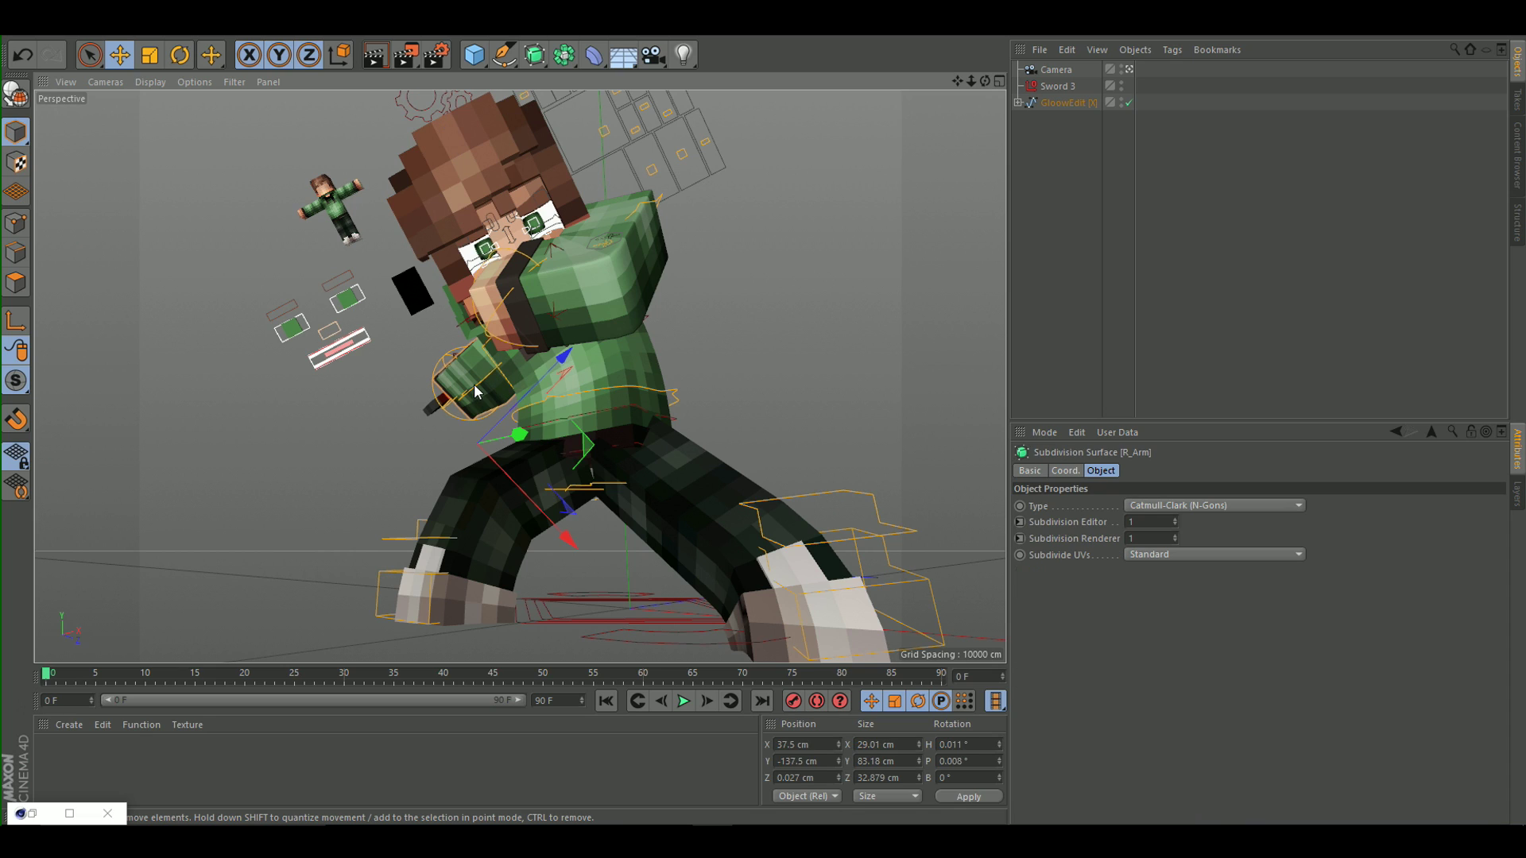
left_click(477, 384)
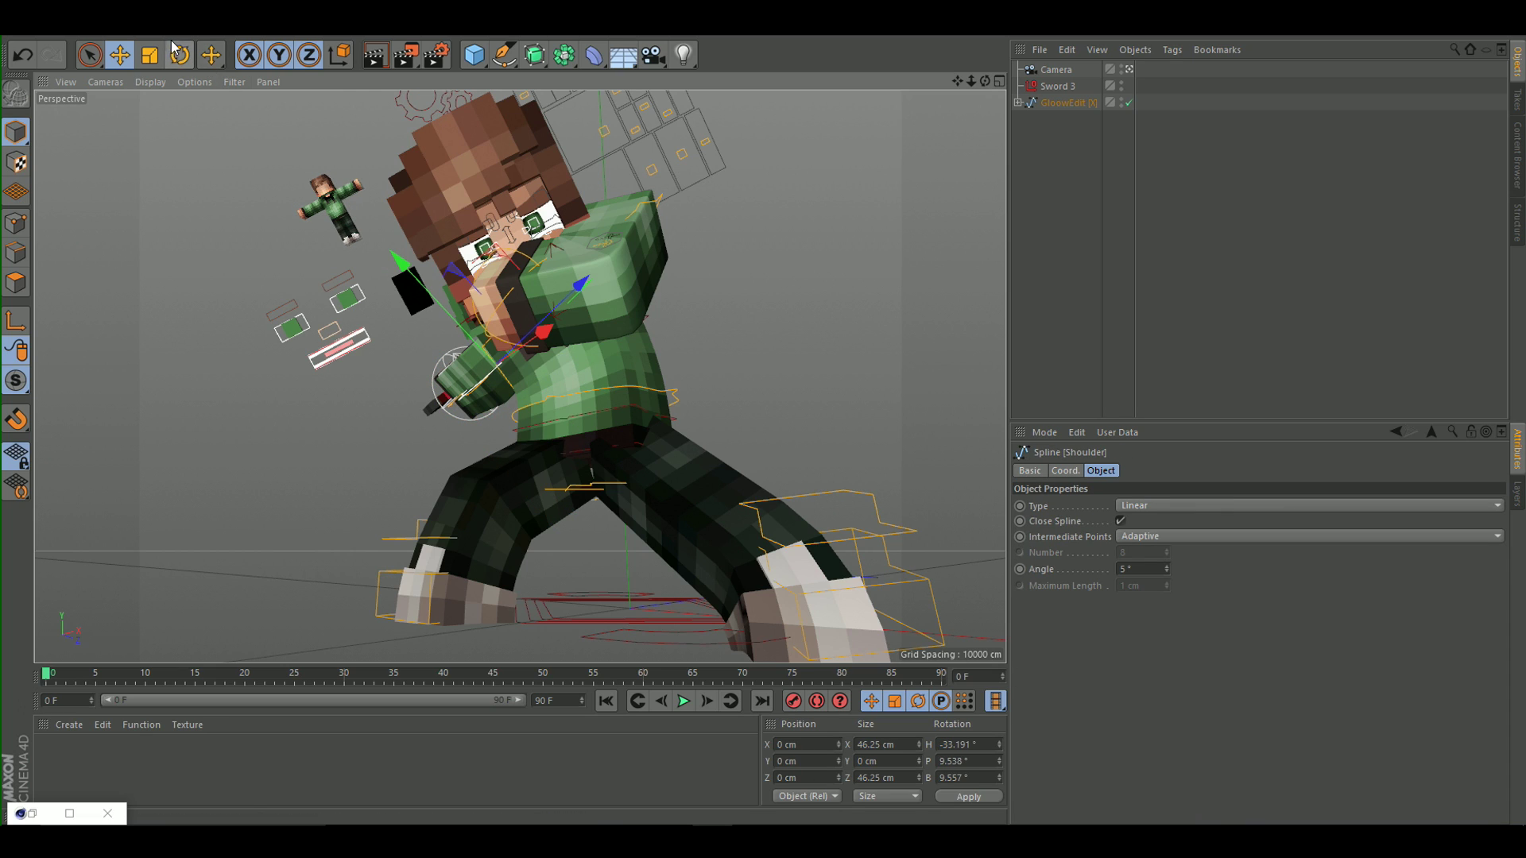
key("r")
left_click_drag(477, 395, 540, 433)
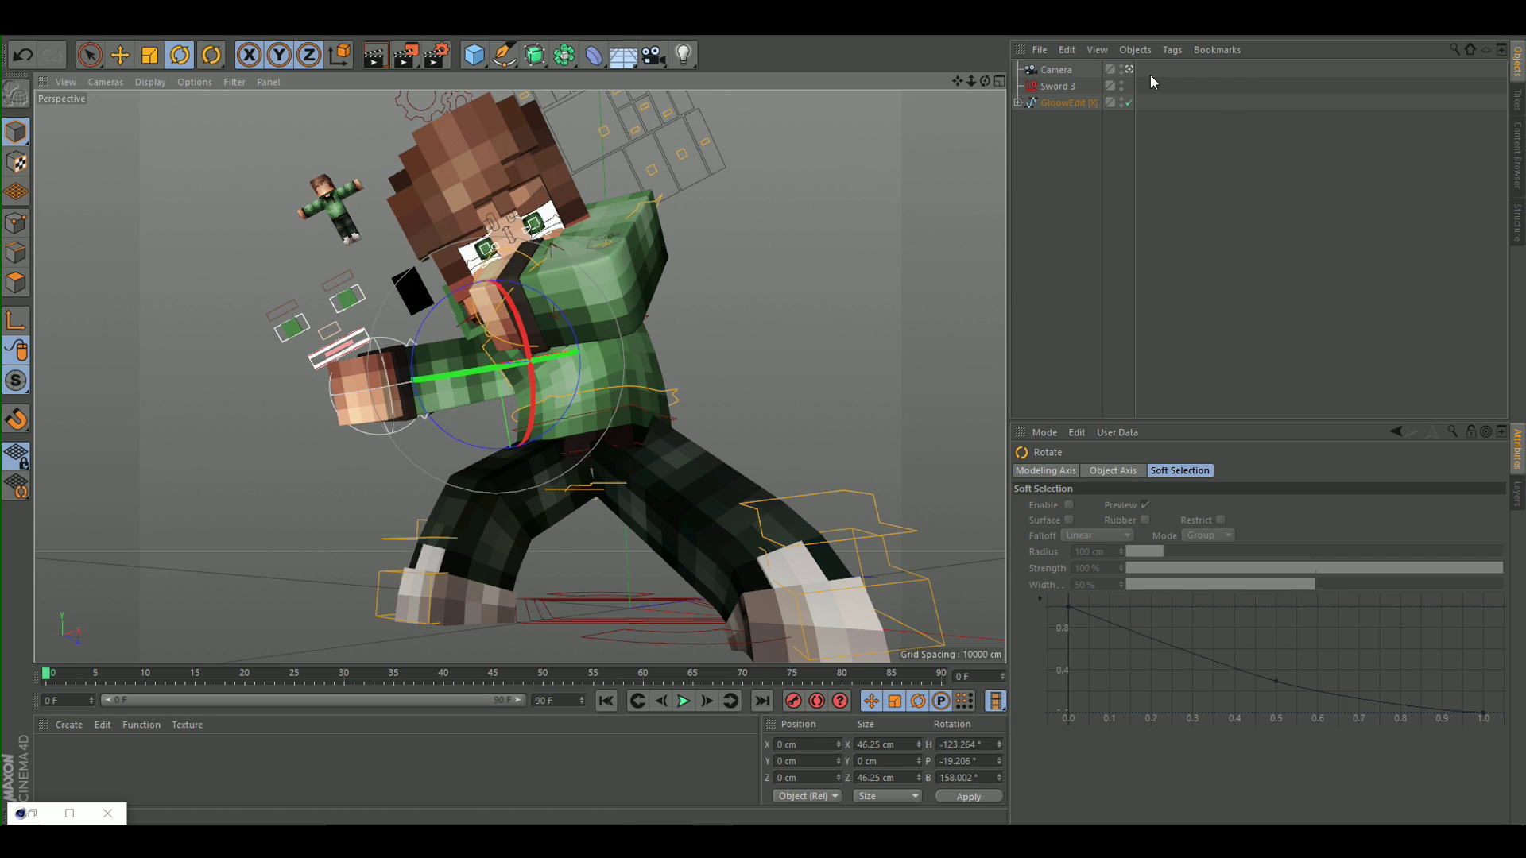
Outside the camera view, rotate Sword 3 to about H 217°, P 51°, B 63° and move it to the right hand at about X -39, Y 73, Z -64 cm.
left_click(1128, 70)
scroll(512, 264, "down", 4)
left_click_drag(512, 264, 795, 334, "alt")
left_click(1052, 70)
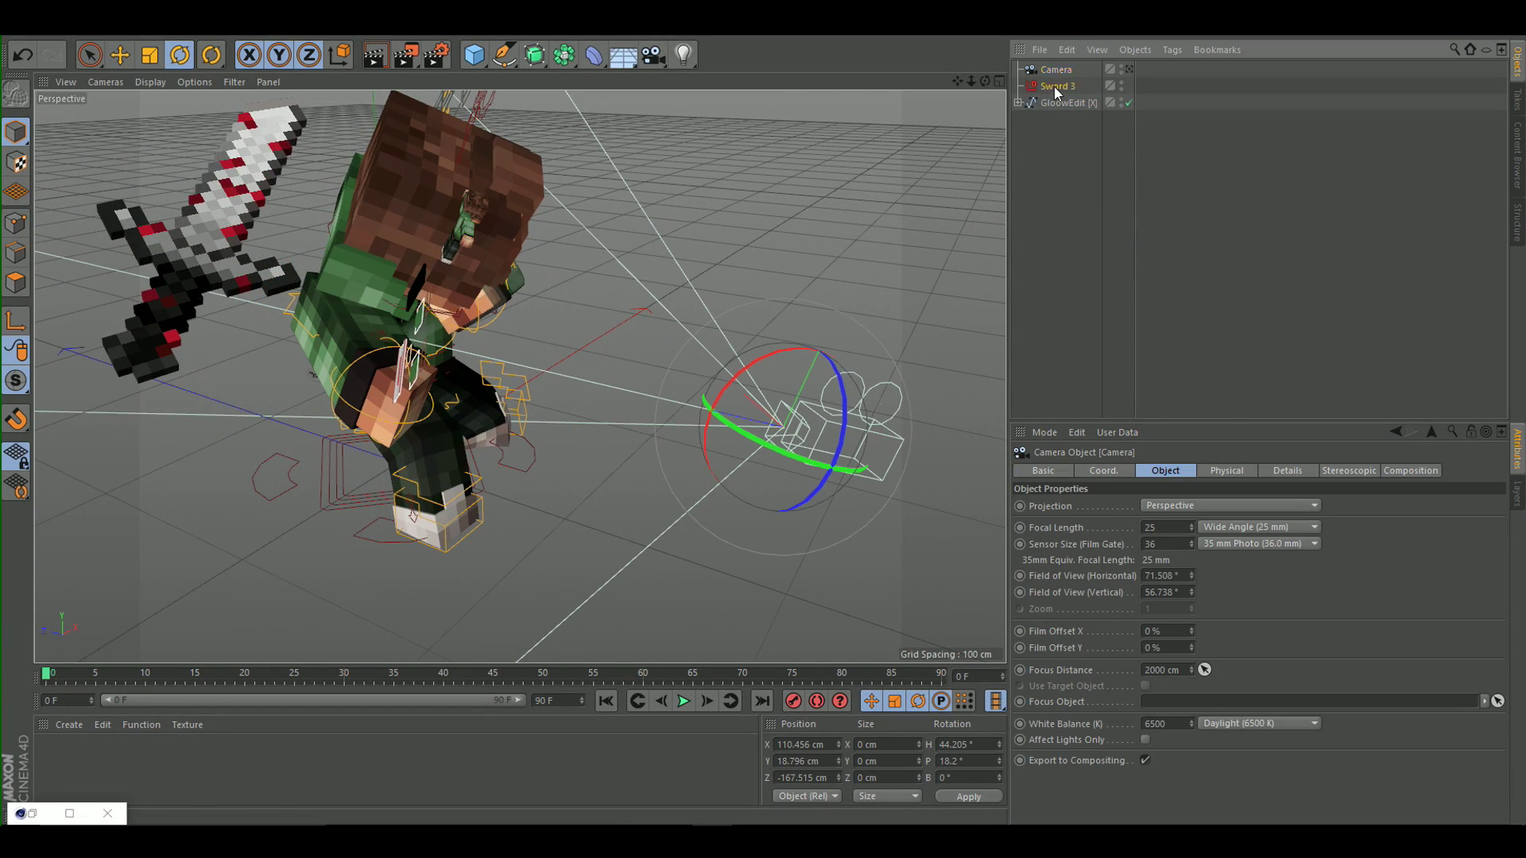
left_click(1053, 85)
left_click_drag(204, 199, 341, 334)
left_click_drag(222, 253, 282, 219)
key("e")
left_click_drag(421, 362, 675, 520)
Check Sword 3 through the Camera and scale it down slightly.
left_click(1128, 70)
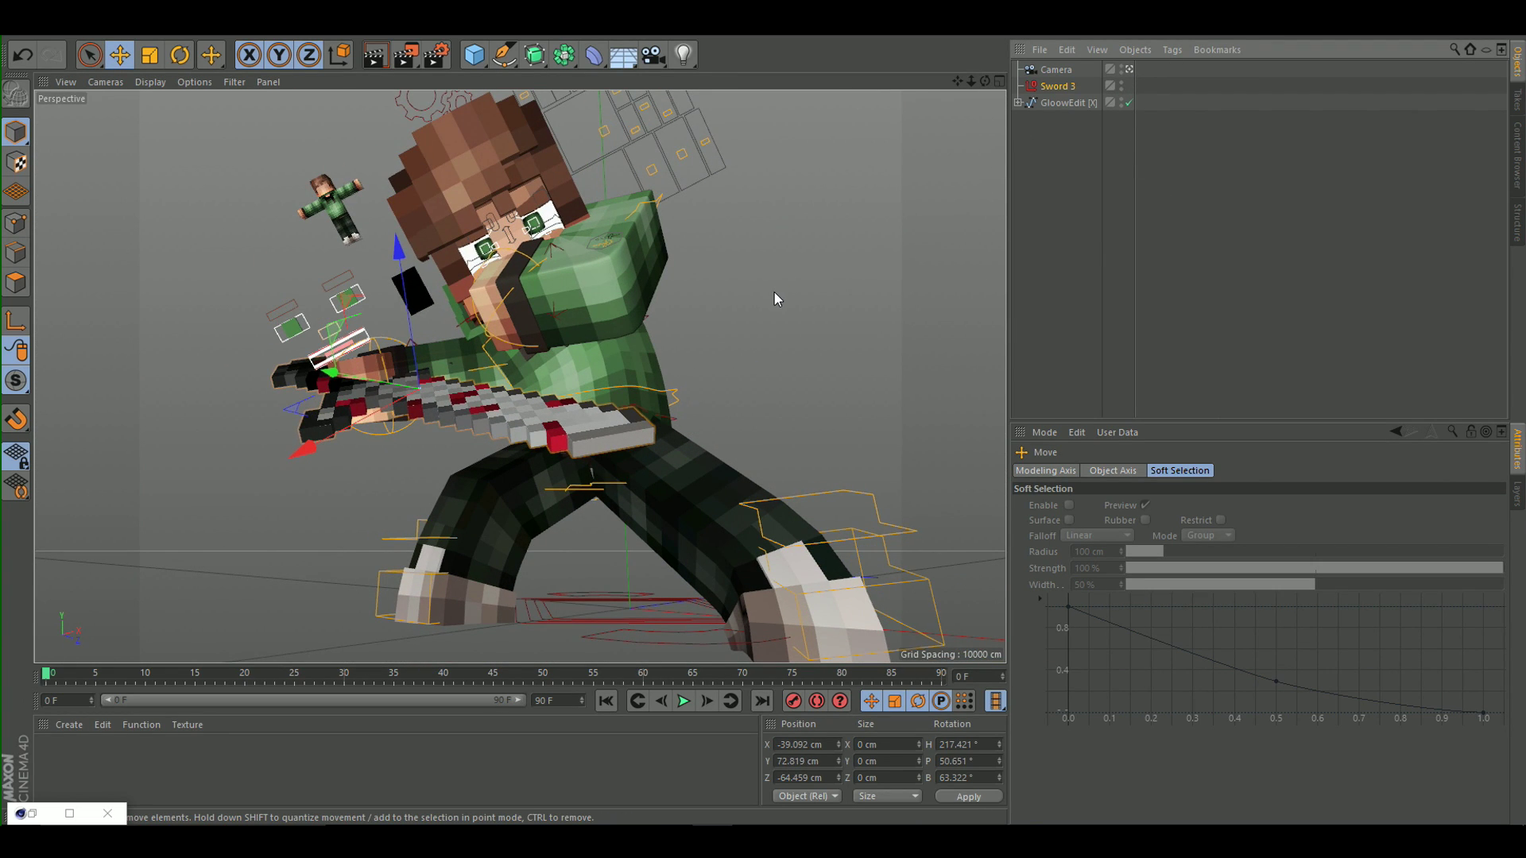
left_click_drag(750, 297, 747, 288)
left_click_drag(348, 407, 348, 407)
left_click(151, 54)
left_click_drag(562, 326, 493, 362)
Outside the camera view, fit Sword 3 into the right hand's grip at about X -36, Y 67, Z -65 cm, and return to the Camera.
left_click(1127, 70)
left_click_drag(675, 347, 742, 494, "alt")
key("e")
scroll(211, 320, "up", 5)
left_click_drag(871, 337, 833, 387)
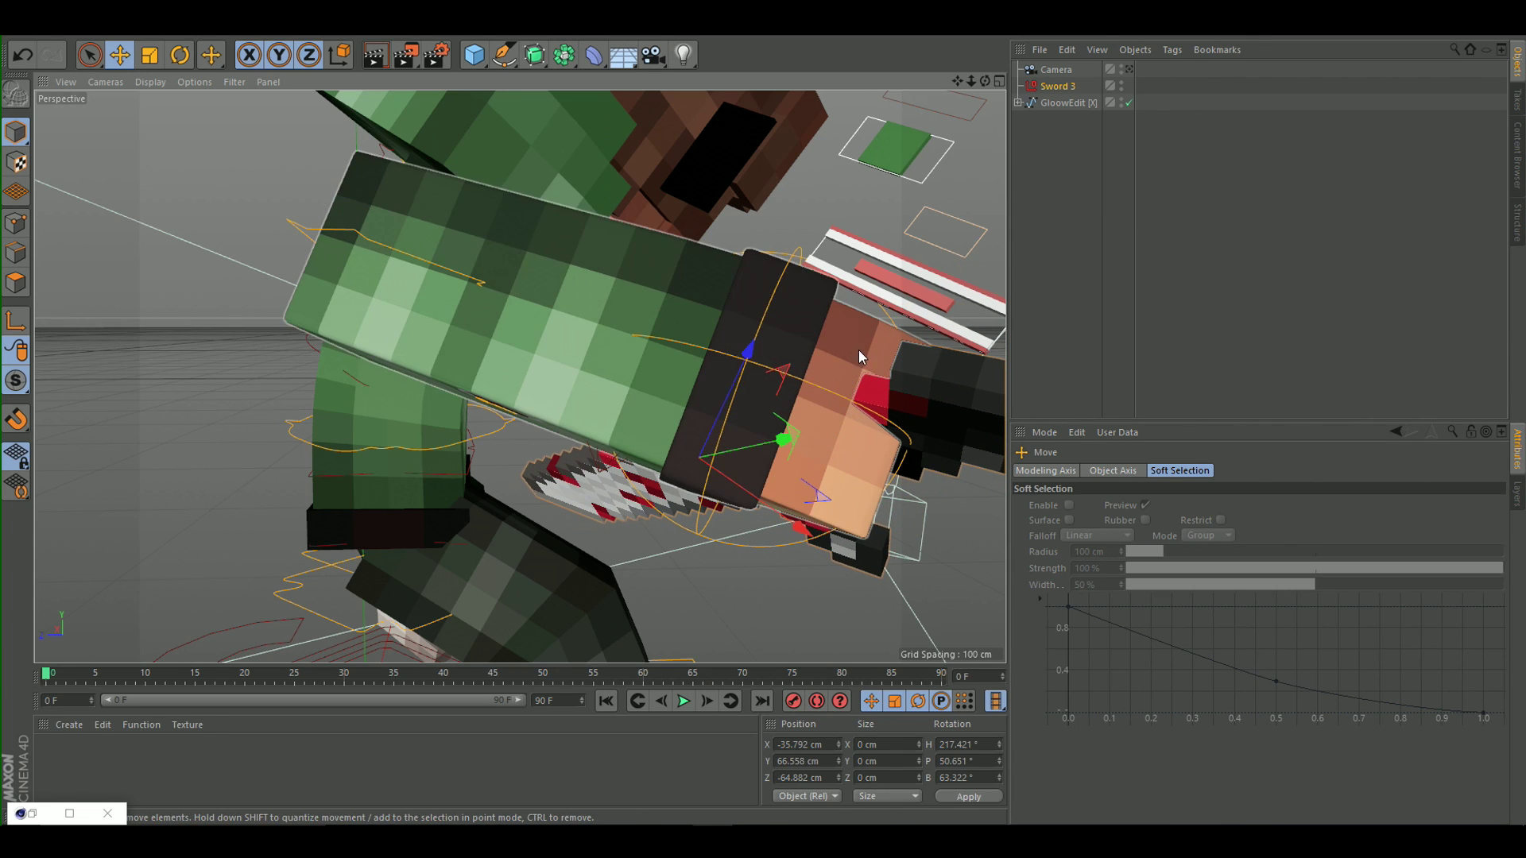
left_click(1128, 69)
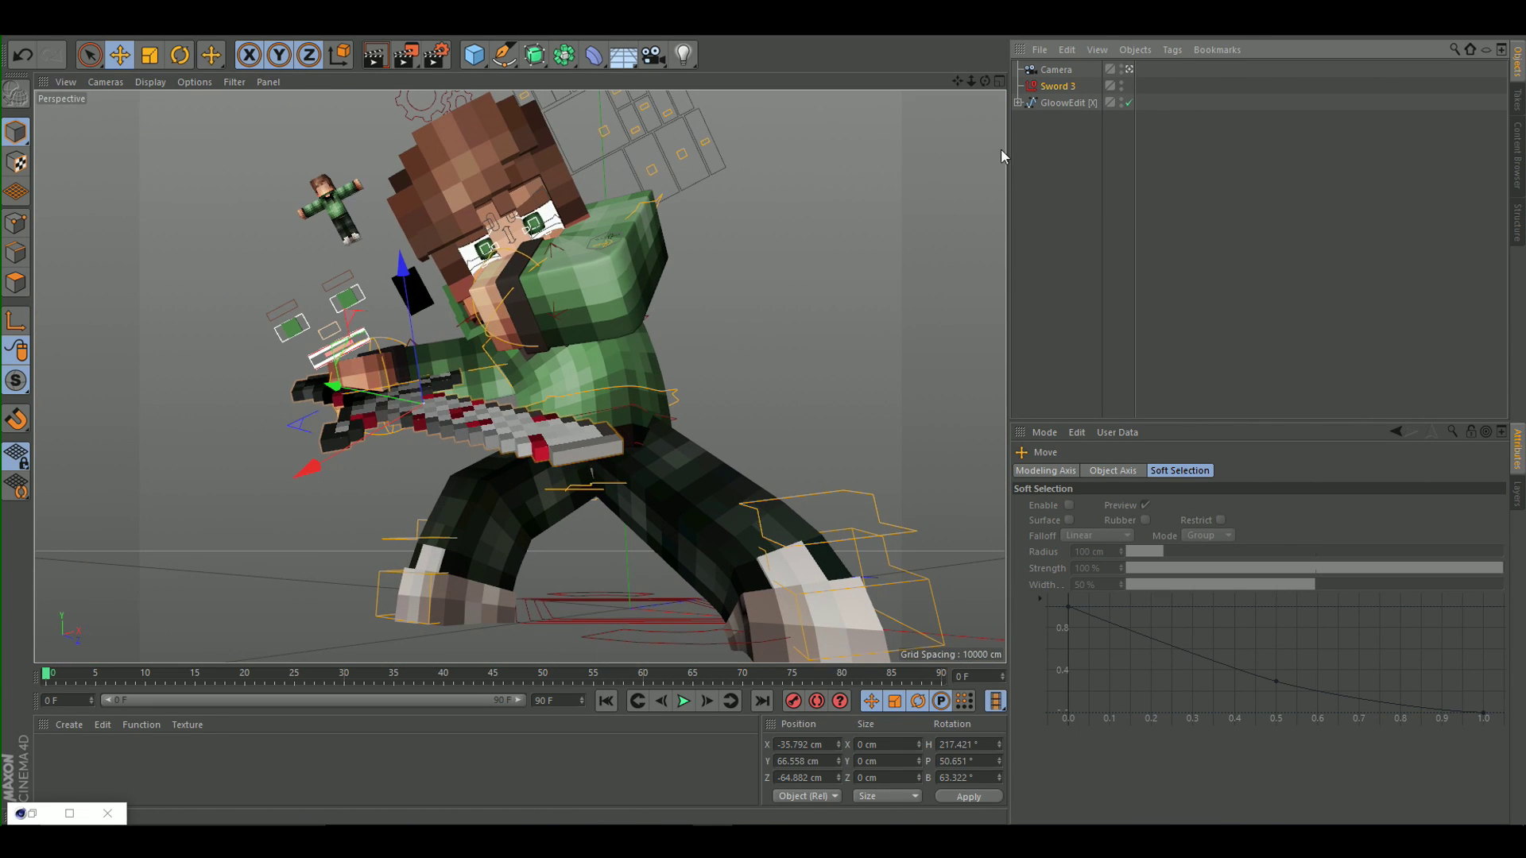
left_click_drag(559, 366, 560, 355)
Pull the left foot control inwards and move the right foot control outwards to about X -61 cm, Z -55 cm.
left_click(821, 512)
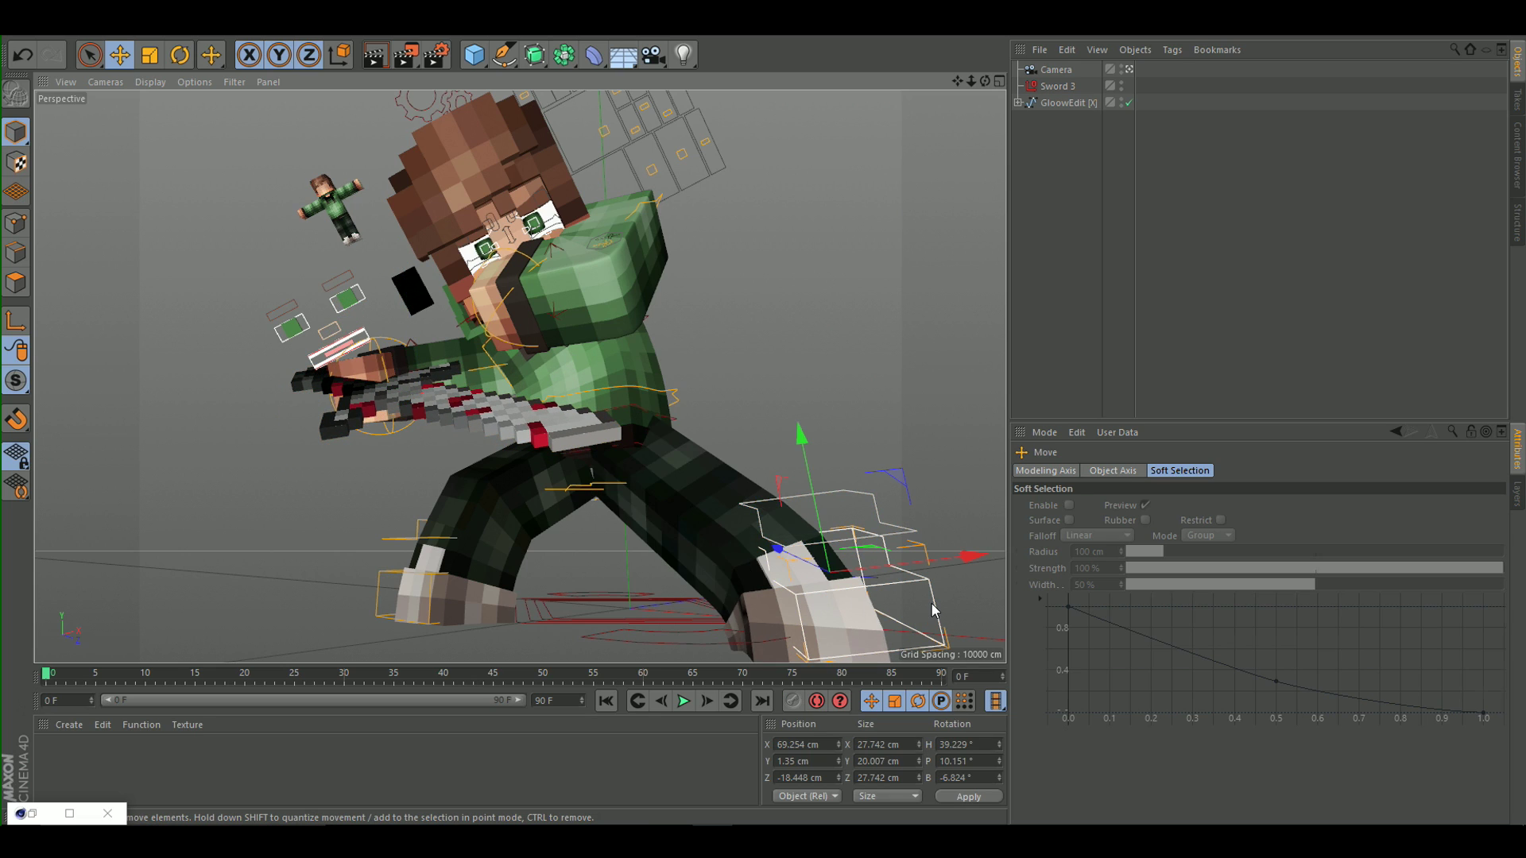
left_click_drag(759, 557, 774, 568)
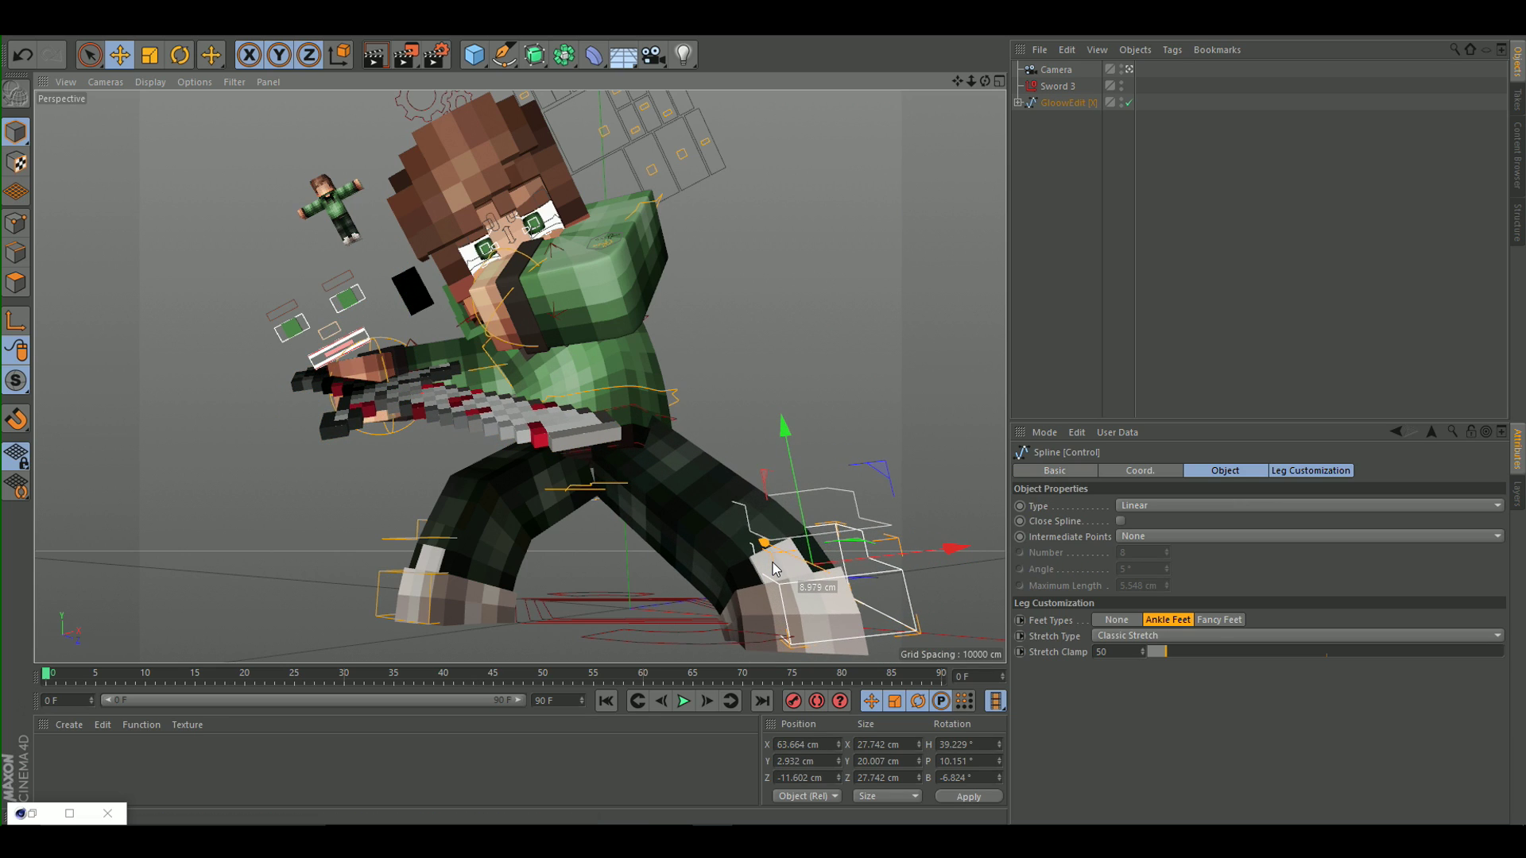
left_click_drag(866, 562, 830, 560)
left_click(712, 394)
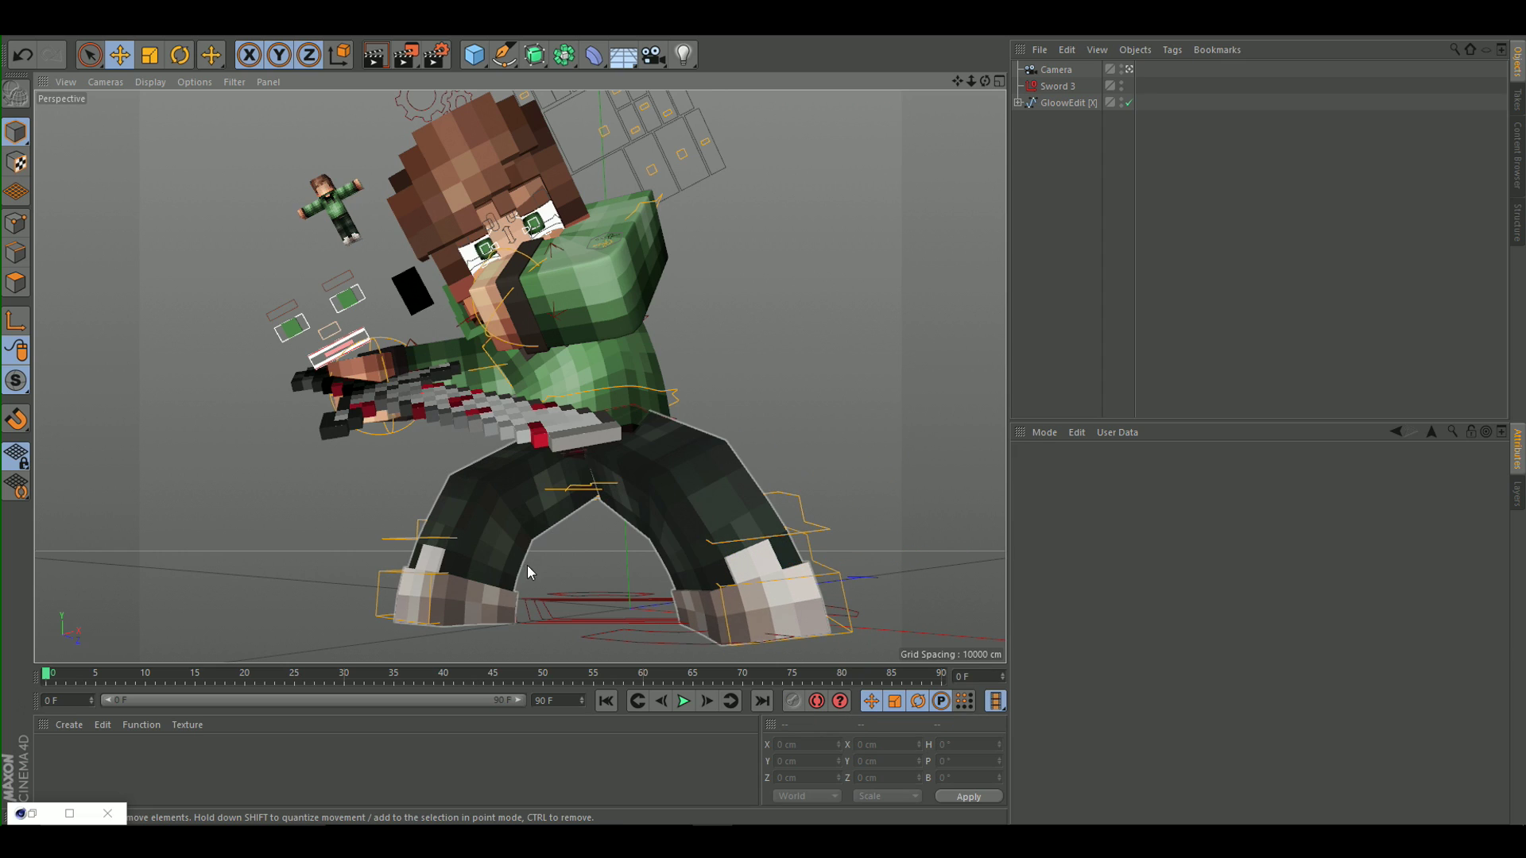
left_click(389, 594)
left_click_drag(517, 572, 469, 589)
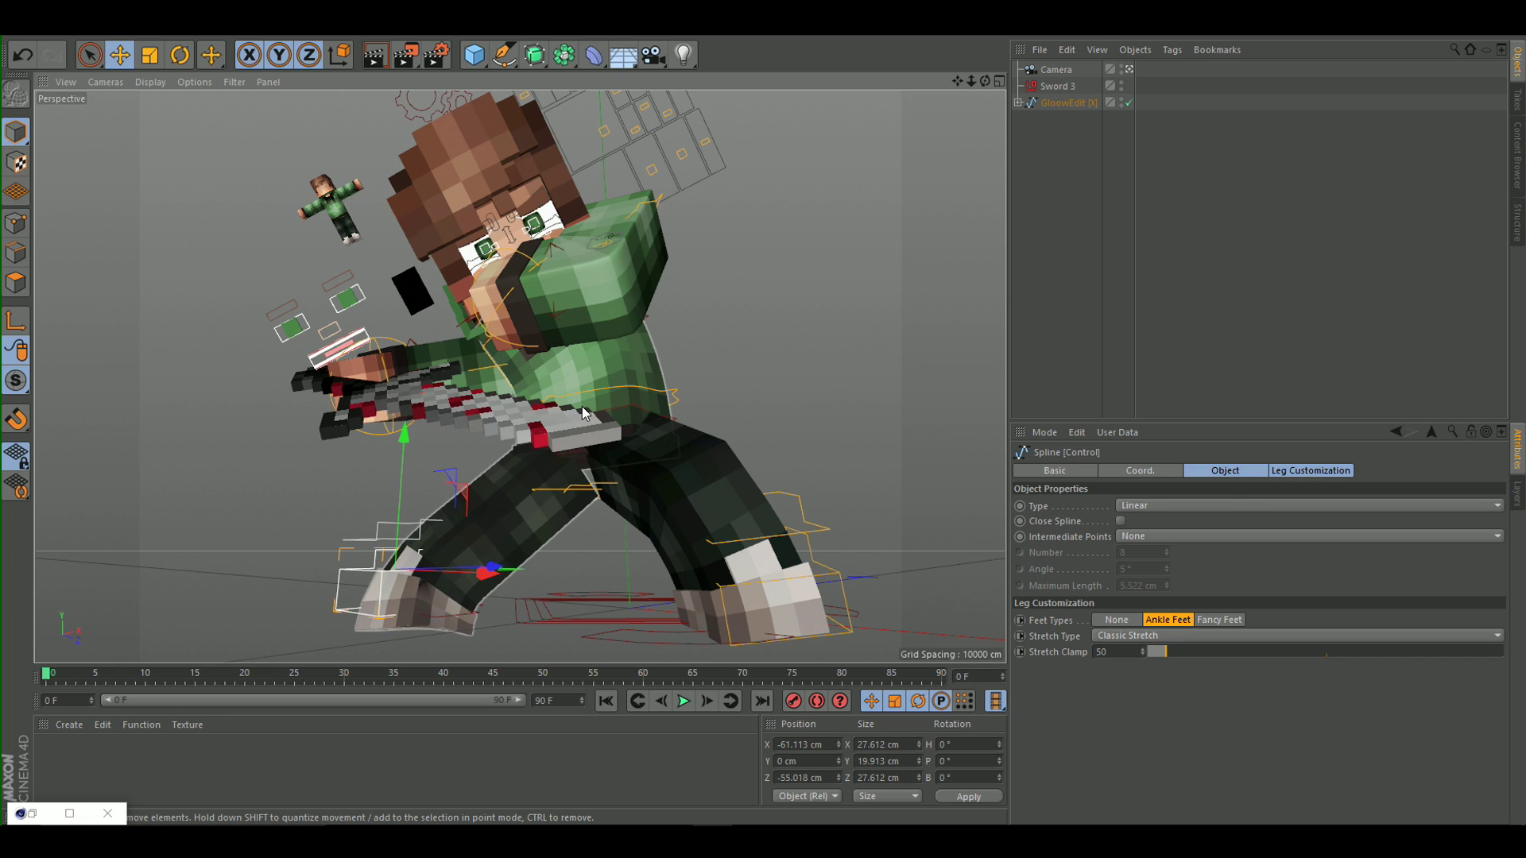
Rotate the left arm's Shoulder control to about H 1°, P 36°, B -9° and adjust the arm's bend.
left_click(647, 206)
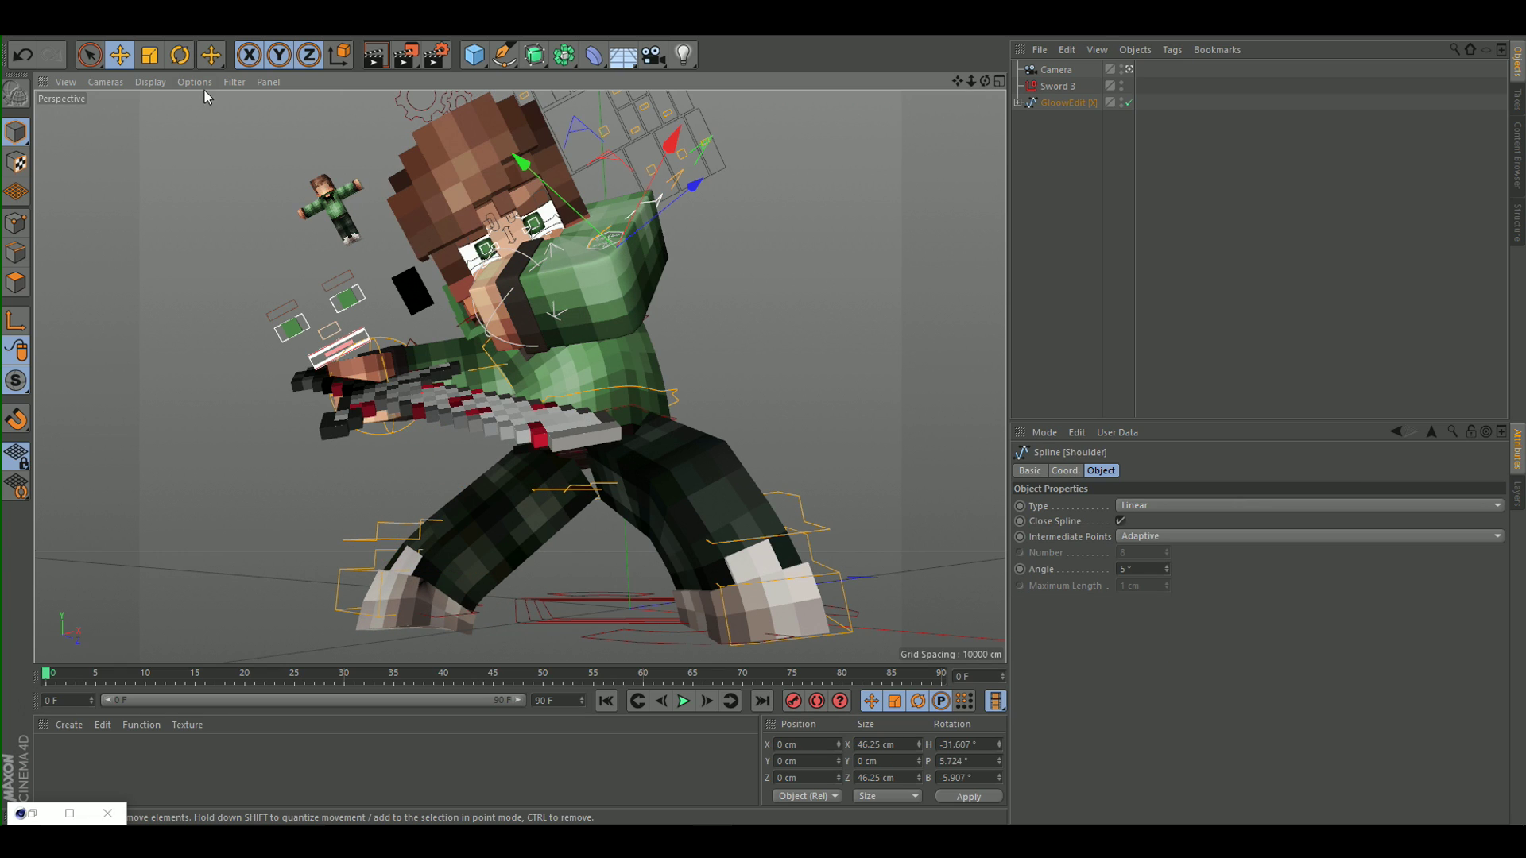
key("r")
left_click_drag(647, 302, 676, 308)
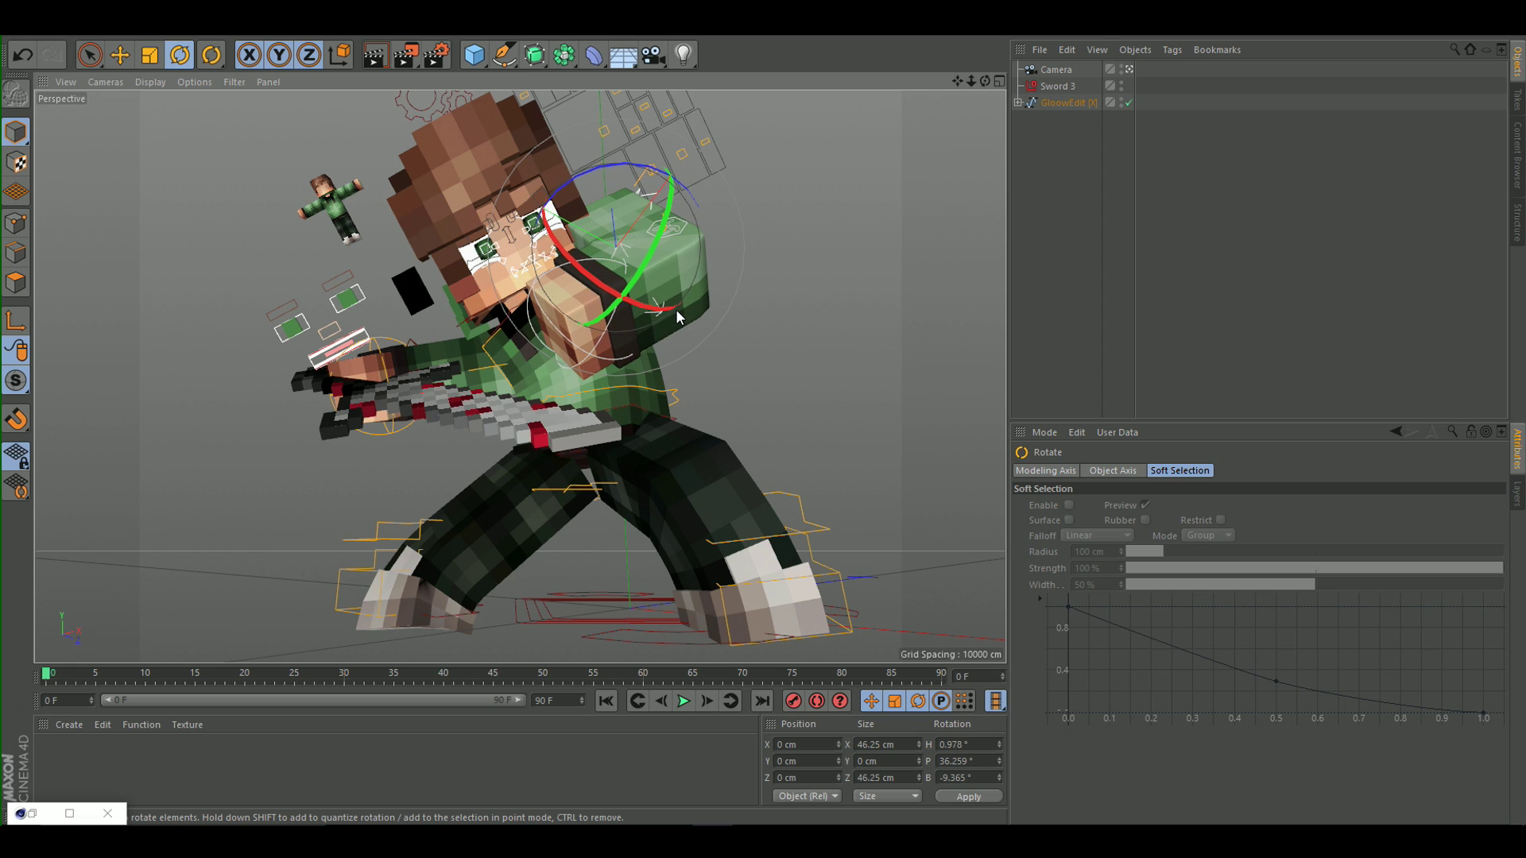
left_click(822, 352)
left_click(656, 312)
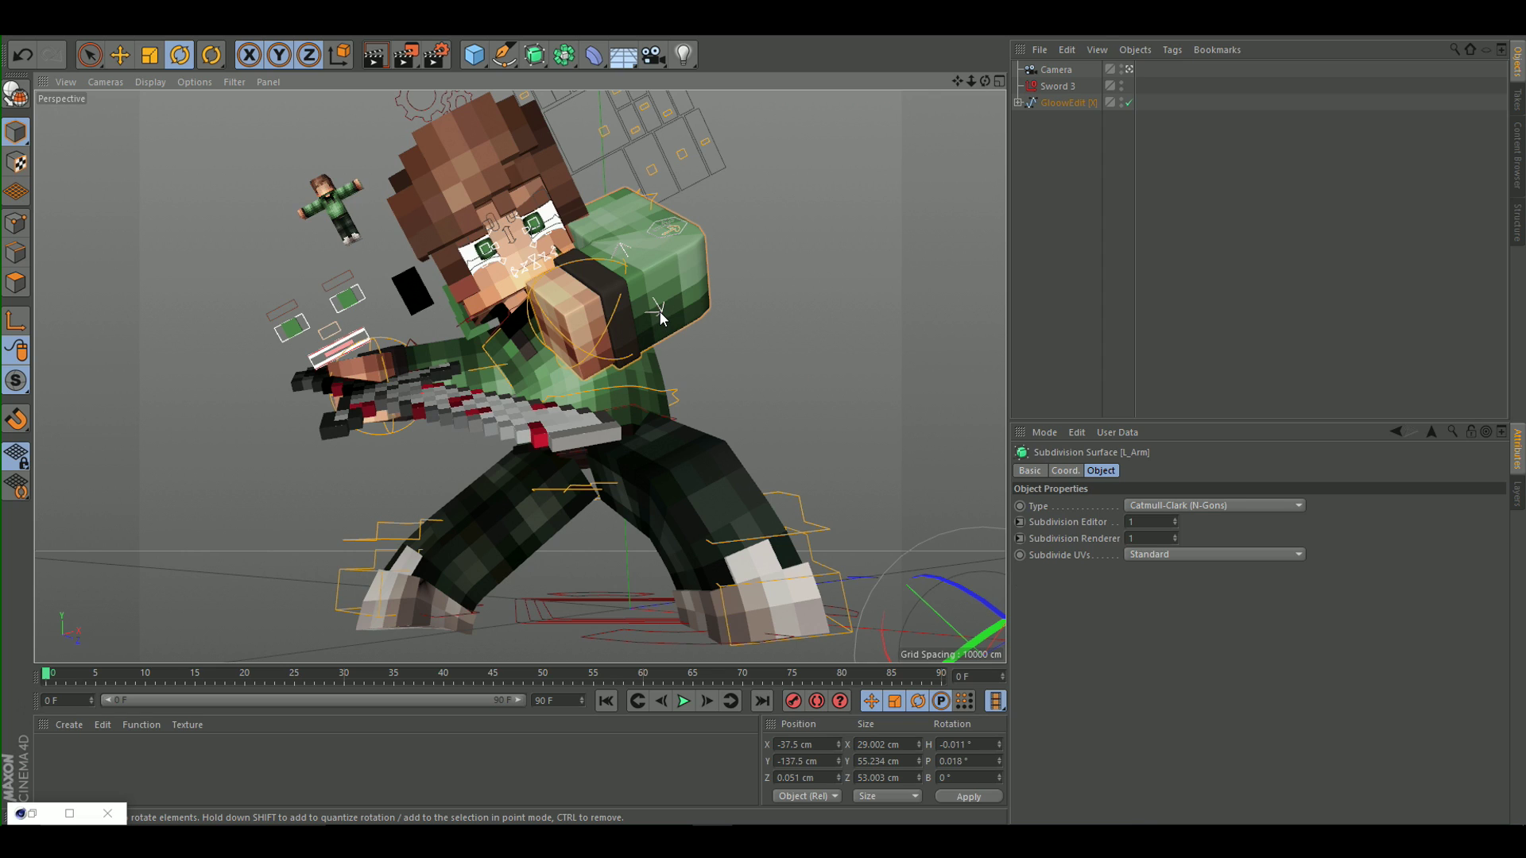
left_click(659, 312)
left_click(596, 374)
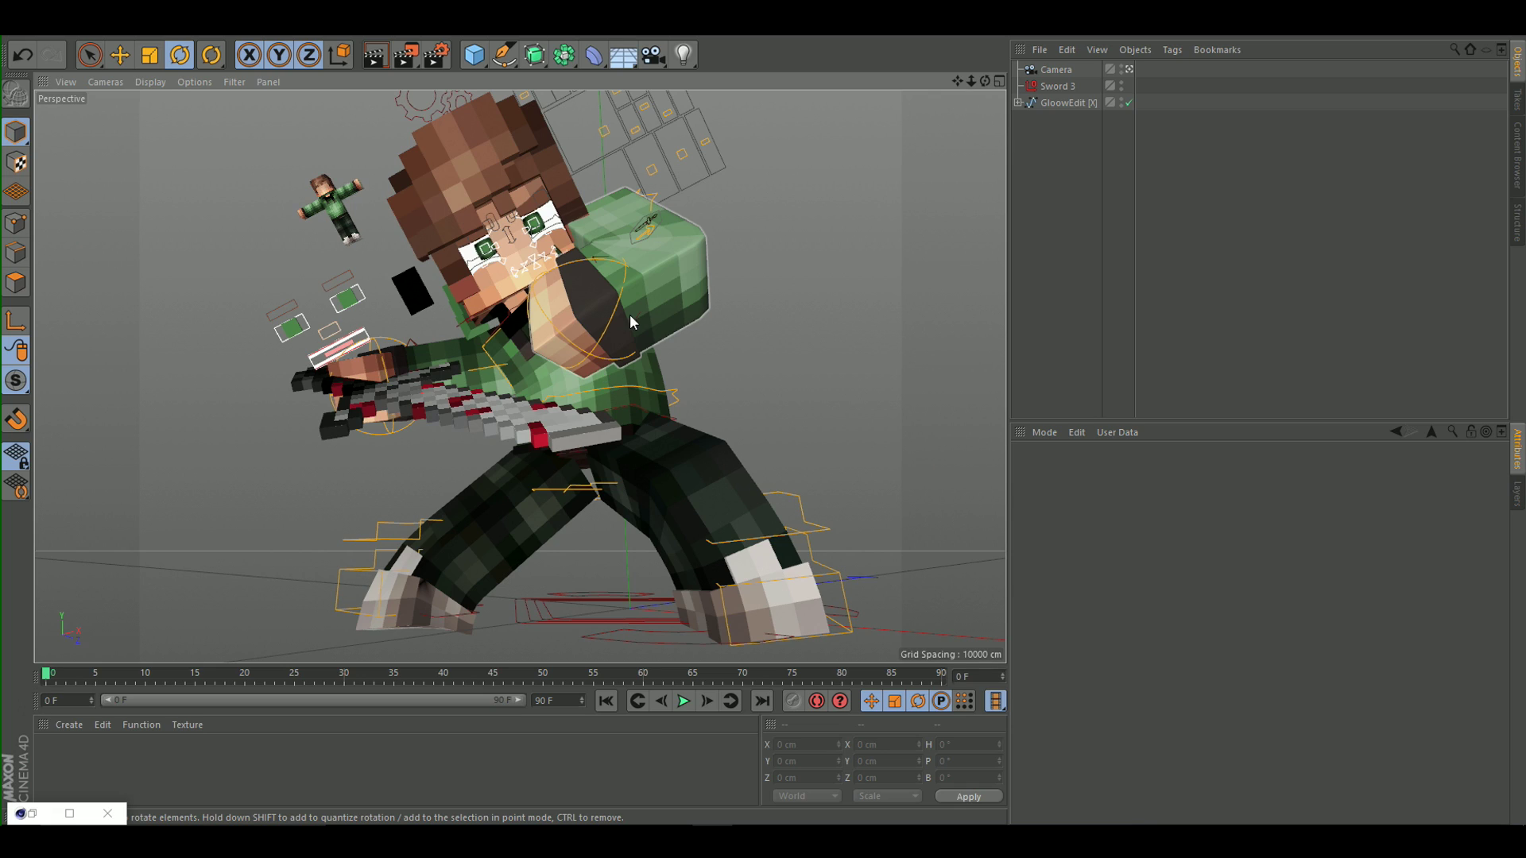
Select the Head control spline from outside the camera view and rotate the head to tilt it downwards in the Camera's framing.
left_click(1129, 70)
scroll(596, 143, "up", 2)
left_click_drag(507, 174, 569, 211, "alt")
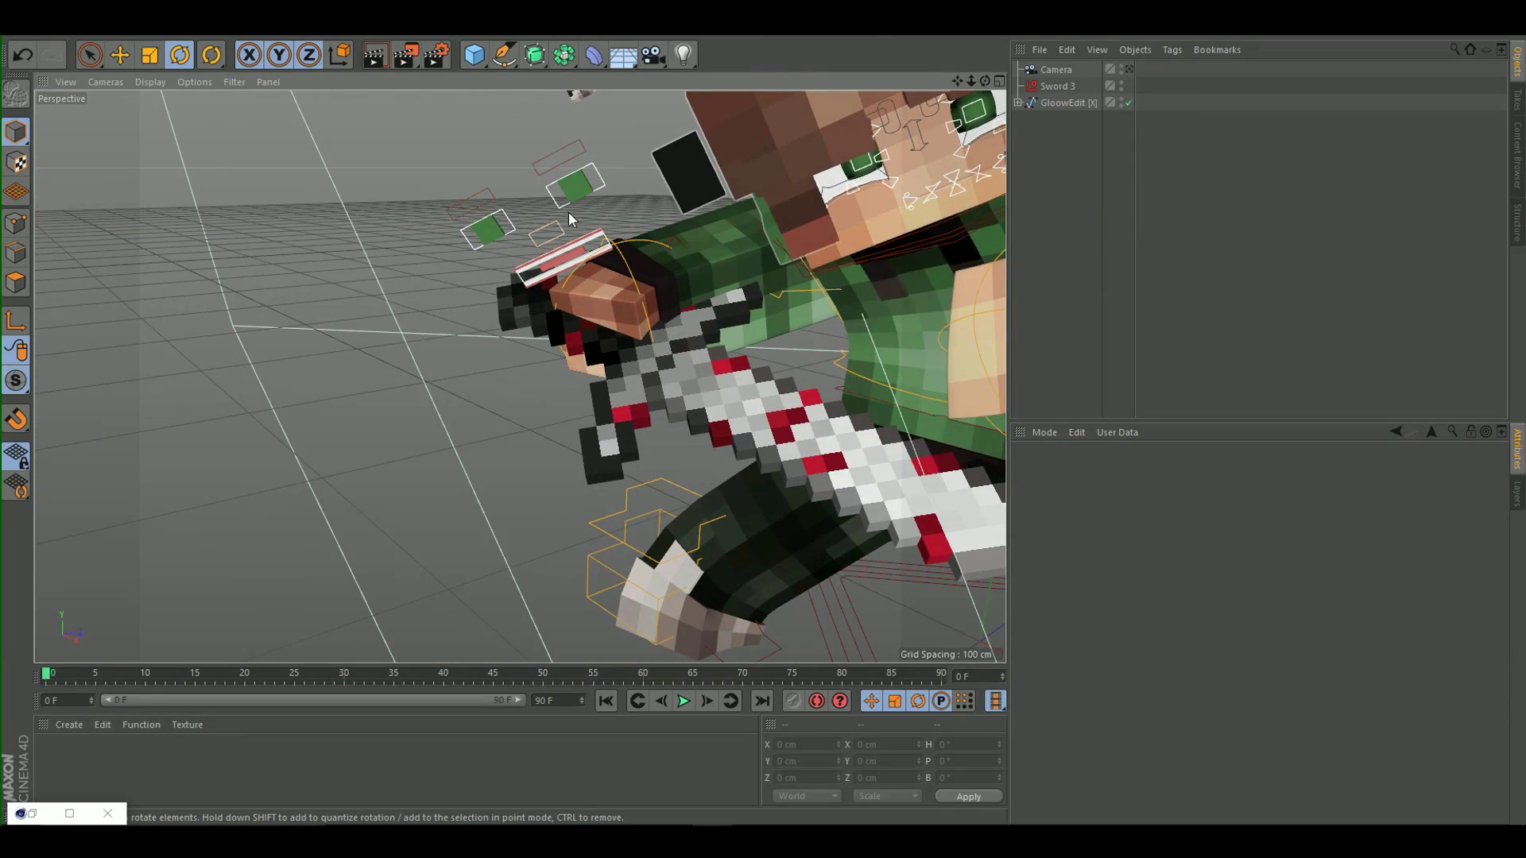
left_click(923, 240)
left_click(908, 250)
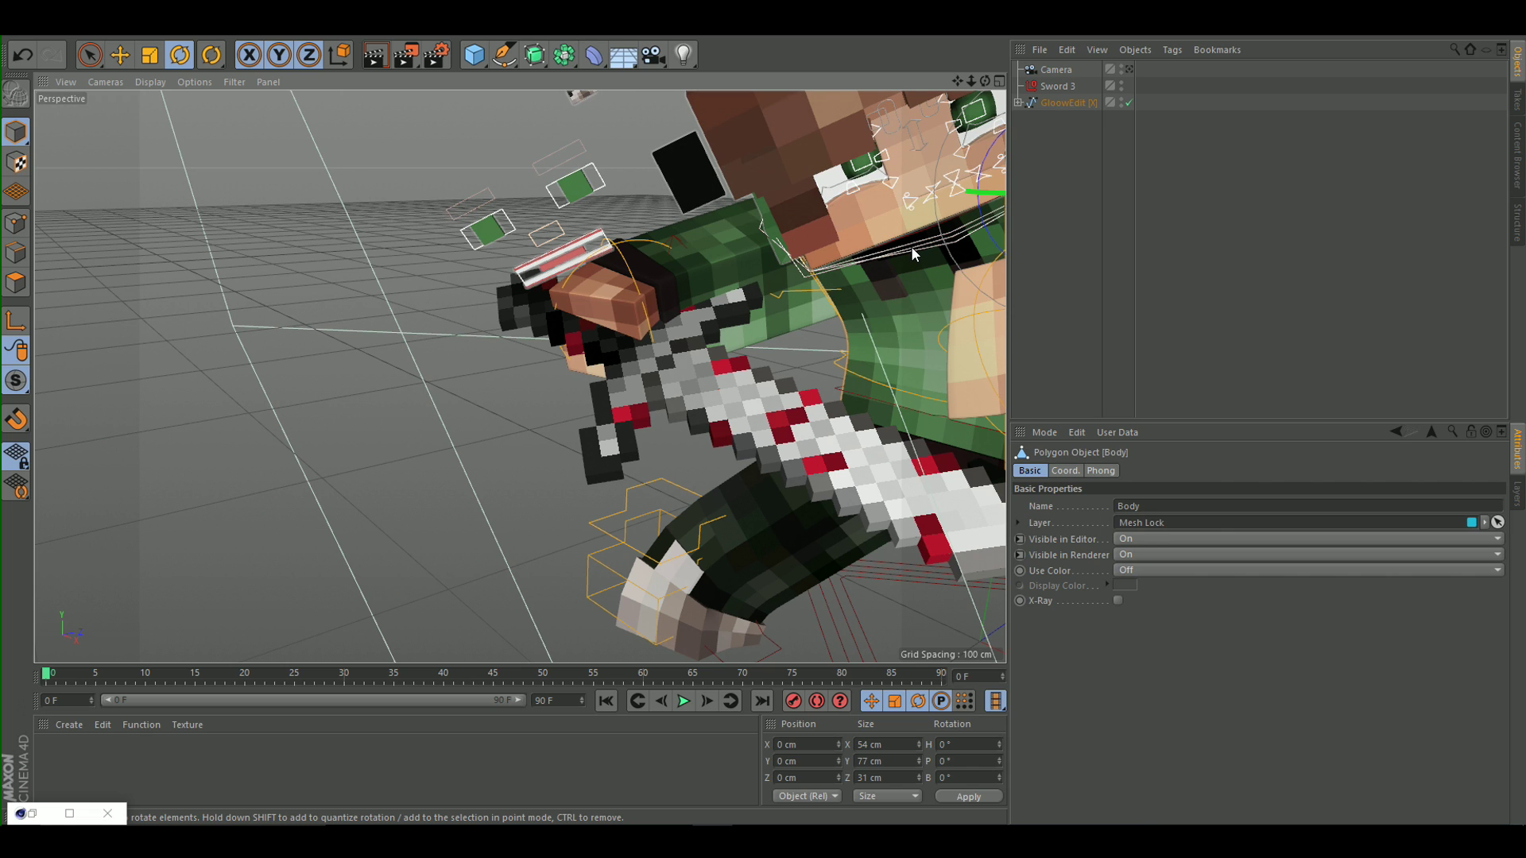
left_click(1127, 70)
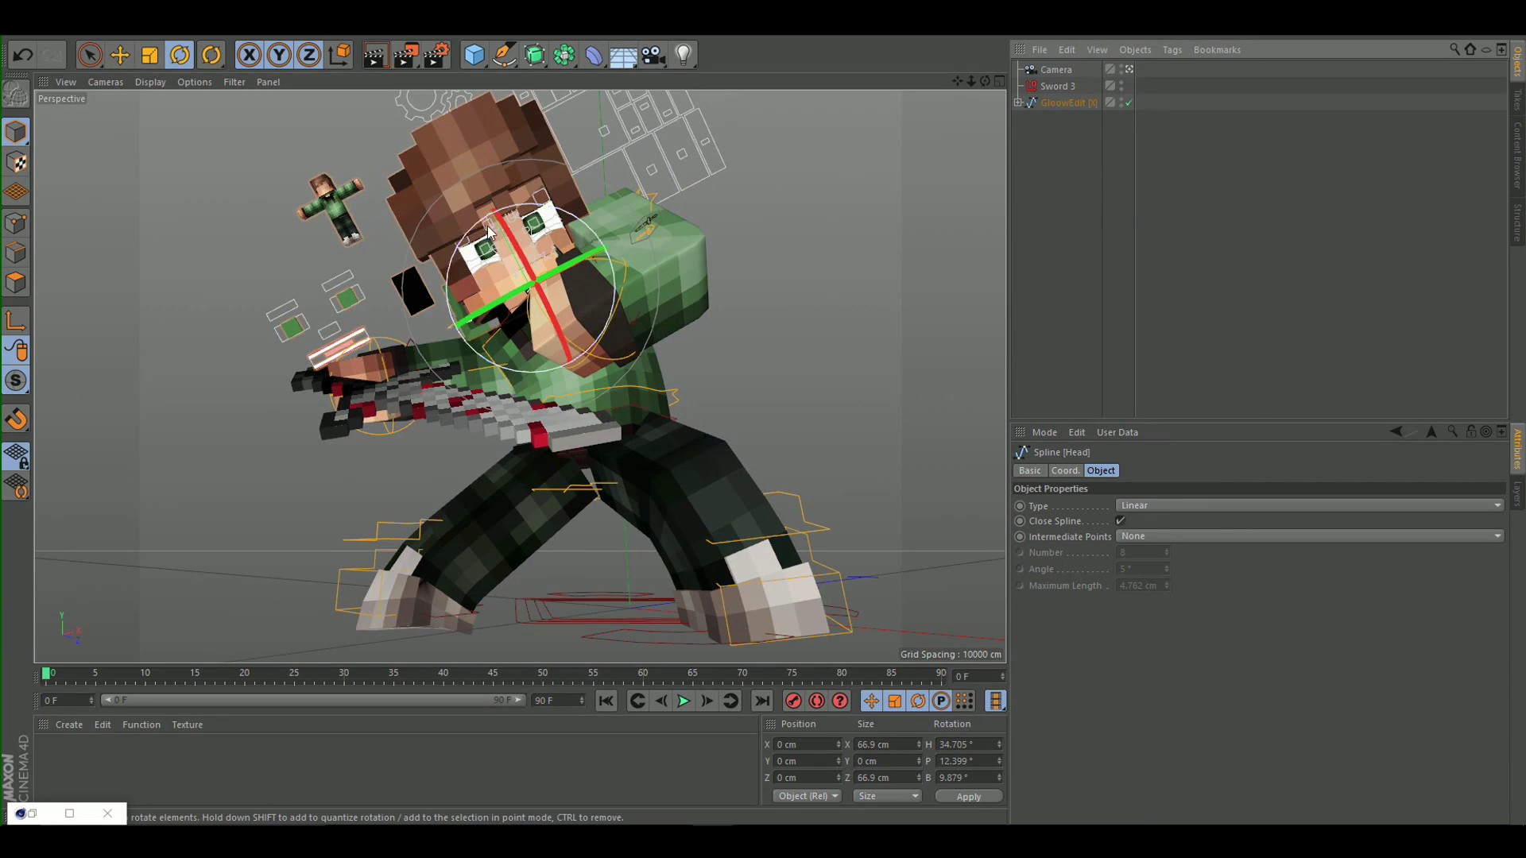
left_click_drag(463, 300, 465, 248)
left_click(820, 313)
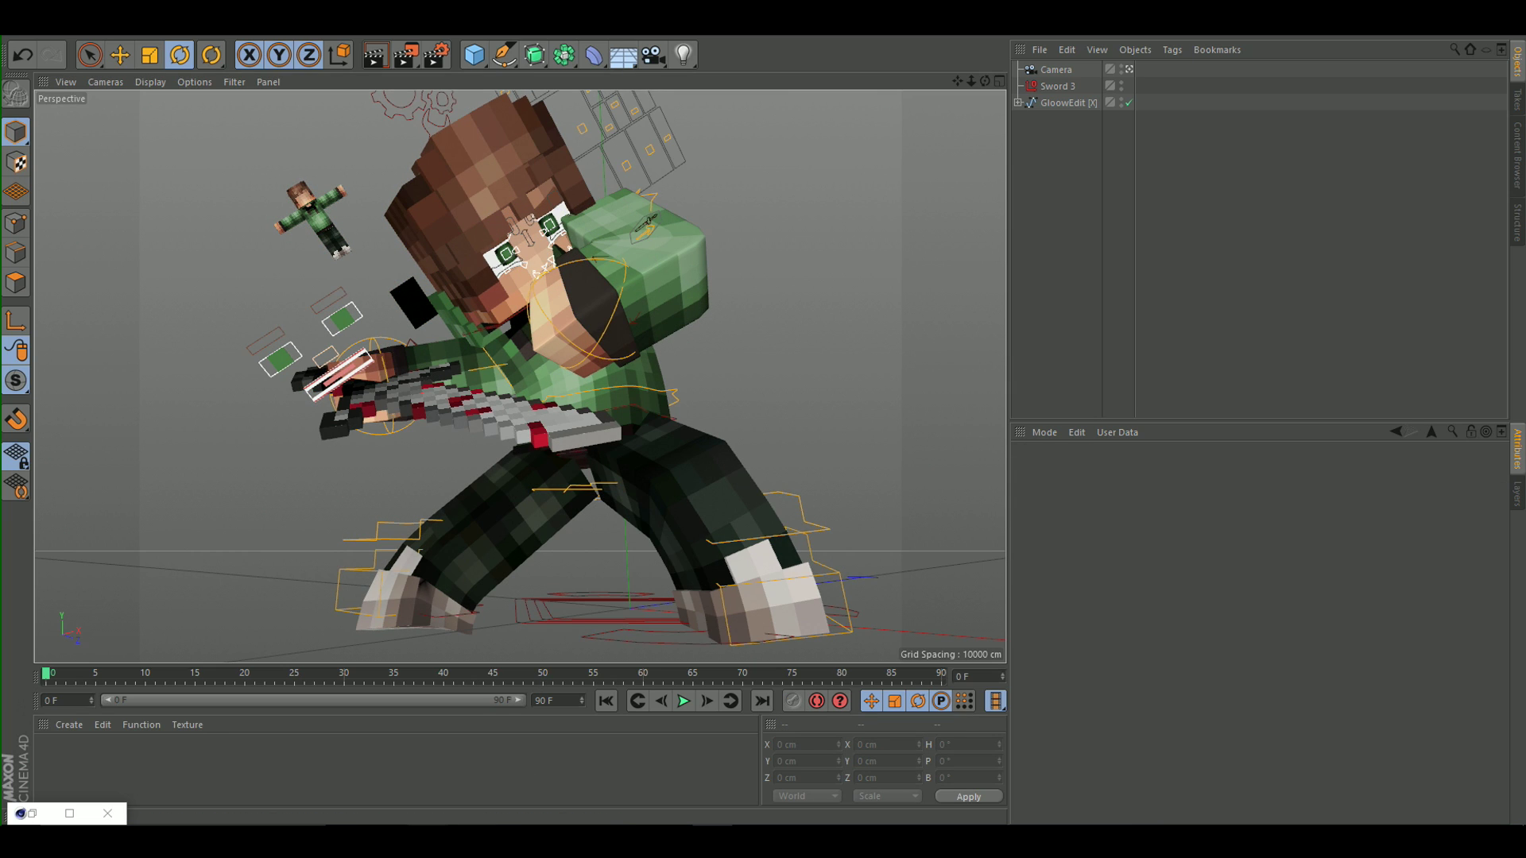
Open the Mondaze Lightroom V3 file from the Desktop folder in Cinema 4D.
left_click(334, 840)
left_click(263, 273)
left_click(1053, 266)
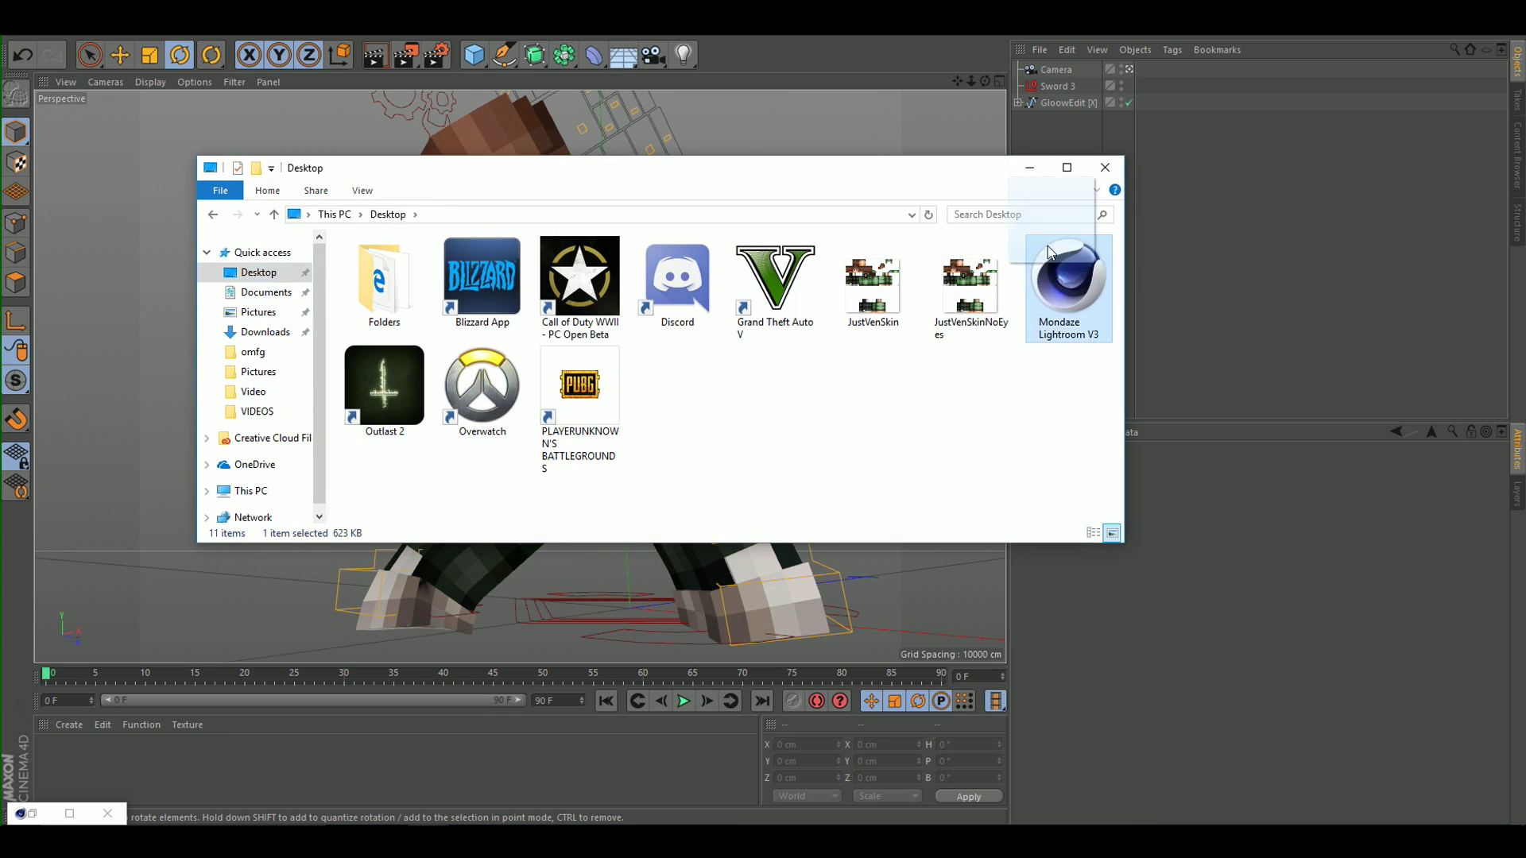
left_click(1028, 168)
Copy the Camera, Sword 3 and GloowEdit rig from Untitled 1 into the Lightroom project with absolute texture paths, and look through the Camera.
left_click(737, 29)
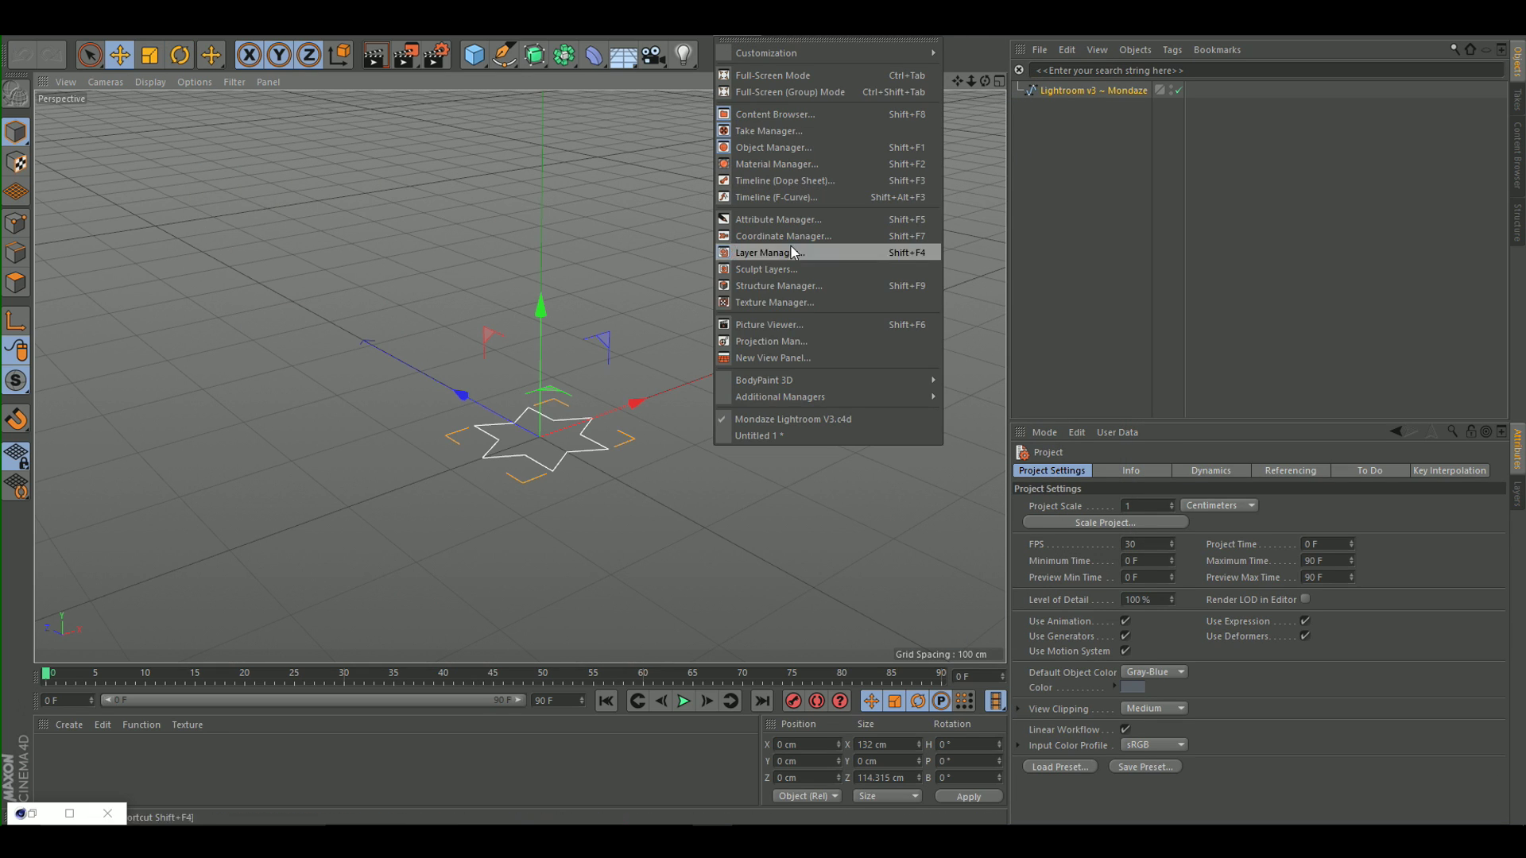
left_click(759, 435)
left_click(1065, 102)
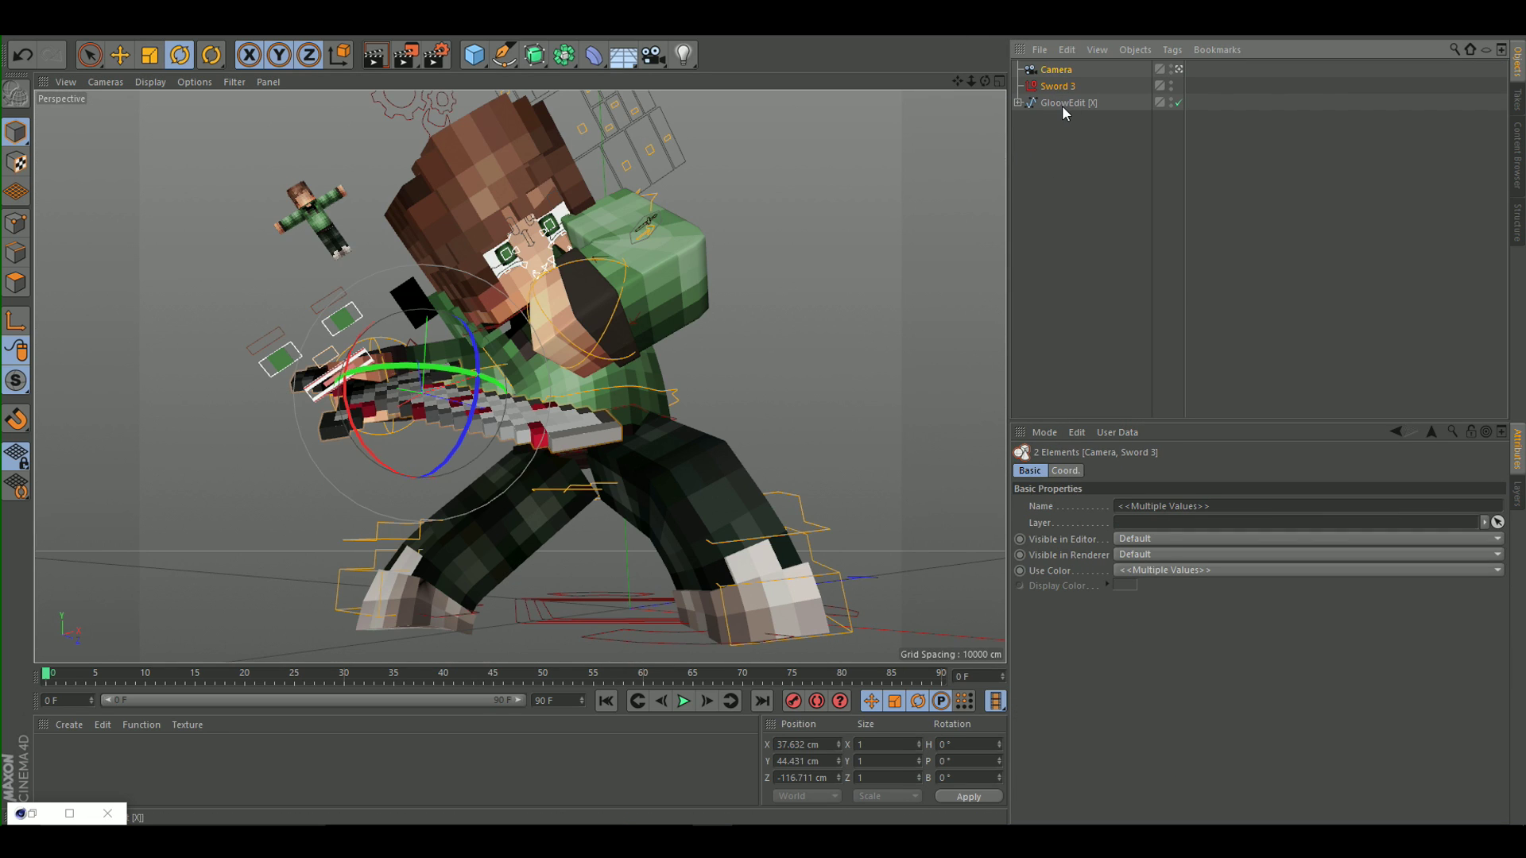
left_click(1053, 70, "shift")
left_click(735, 24)
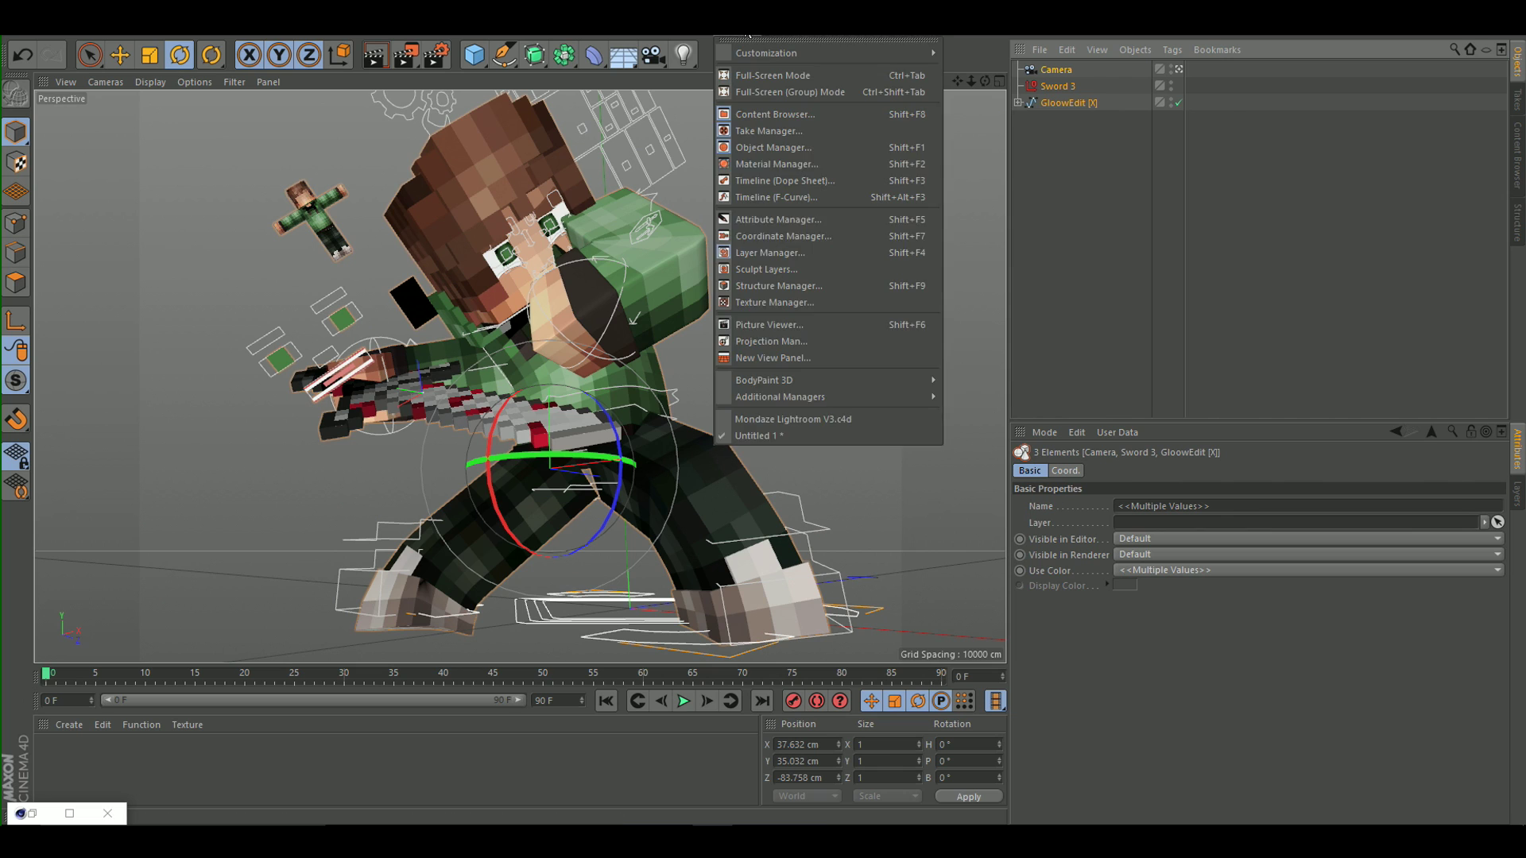
left_click(798, 416)
key("ctrl+v")
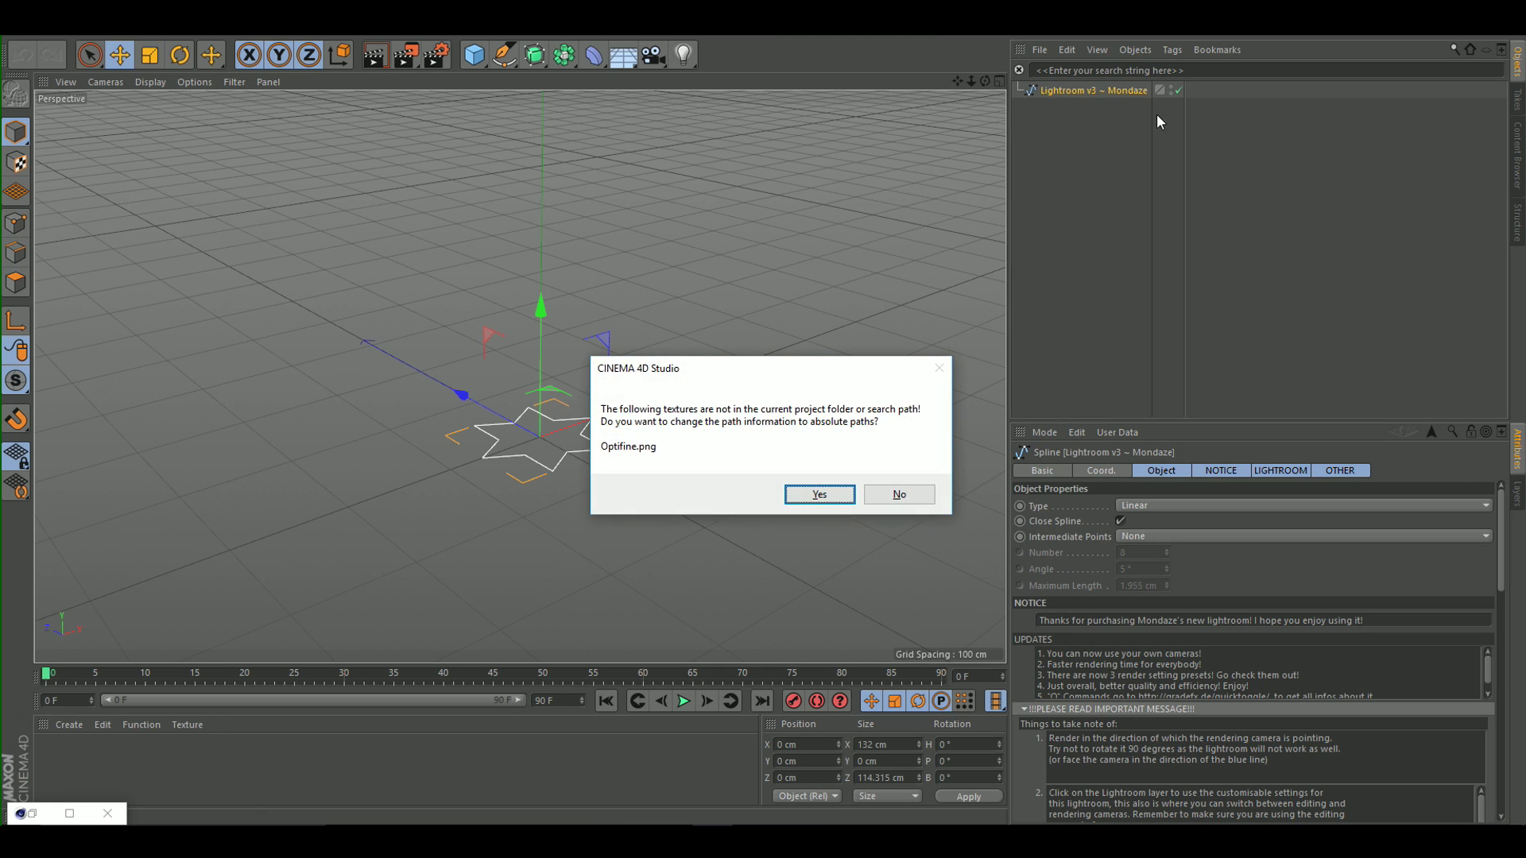
left_click(819, 494)
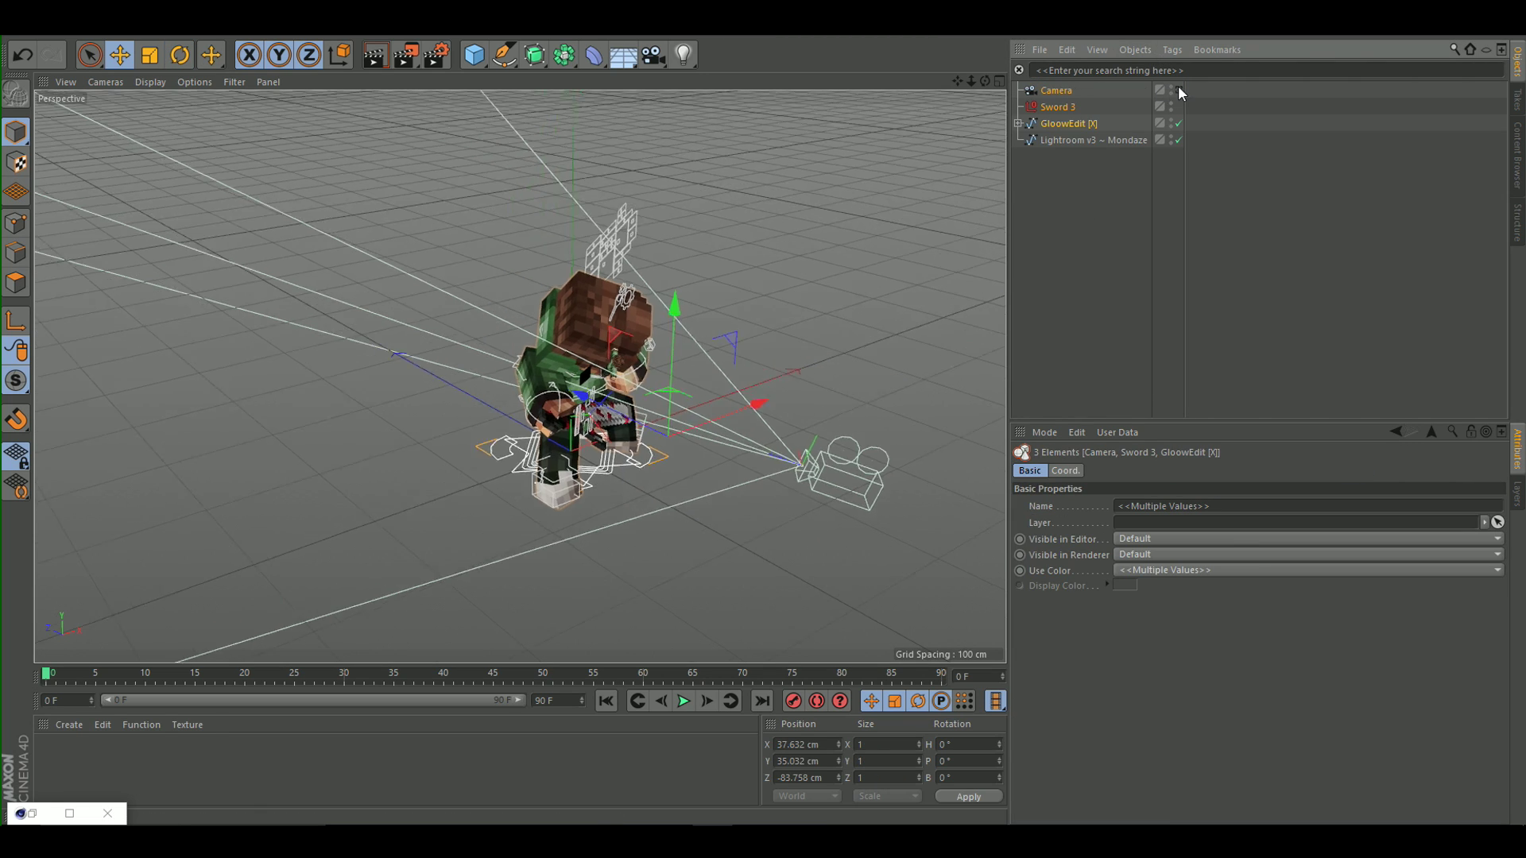
key("o")
left_click_drag(971, 81, 926, 81)
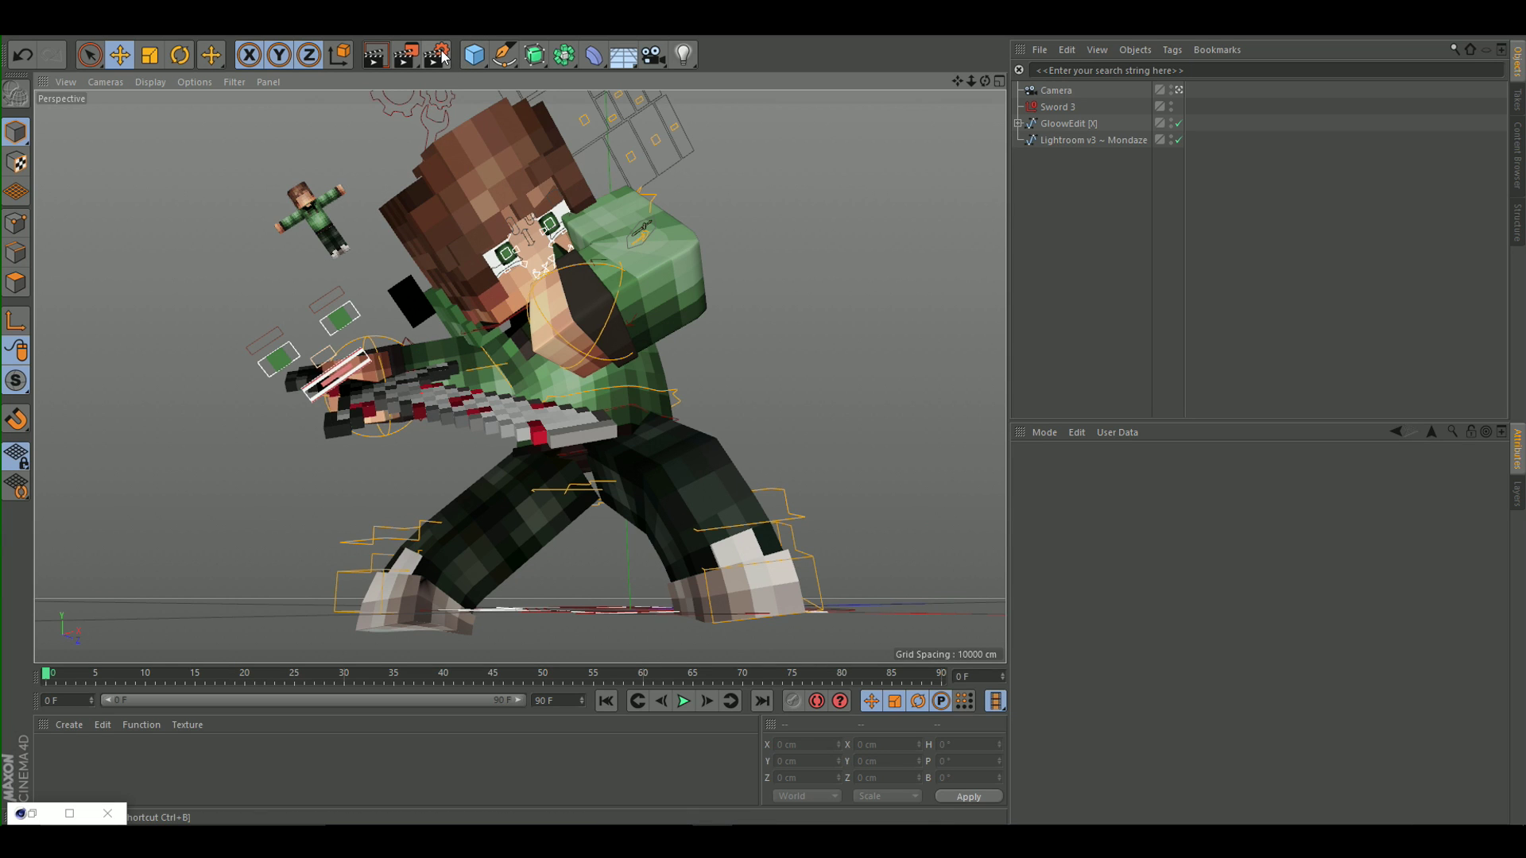
Enable saving of the rendered image in the render settings and set its output file to RenderTutorial on the Desktop.
left_click(432, 47)
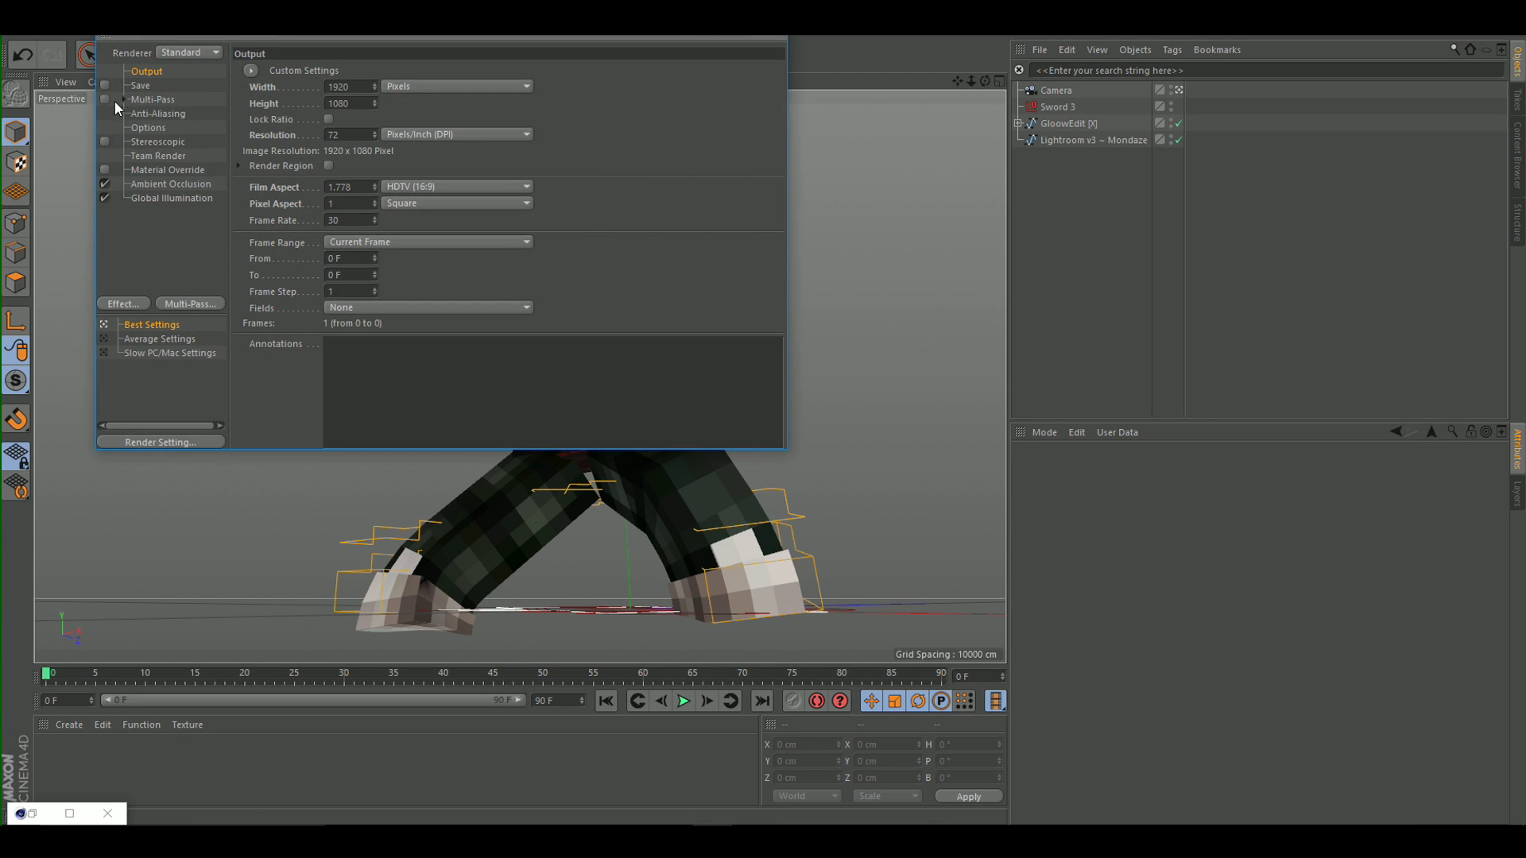
left_click(104, 85)
left_click(151, 85)
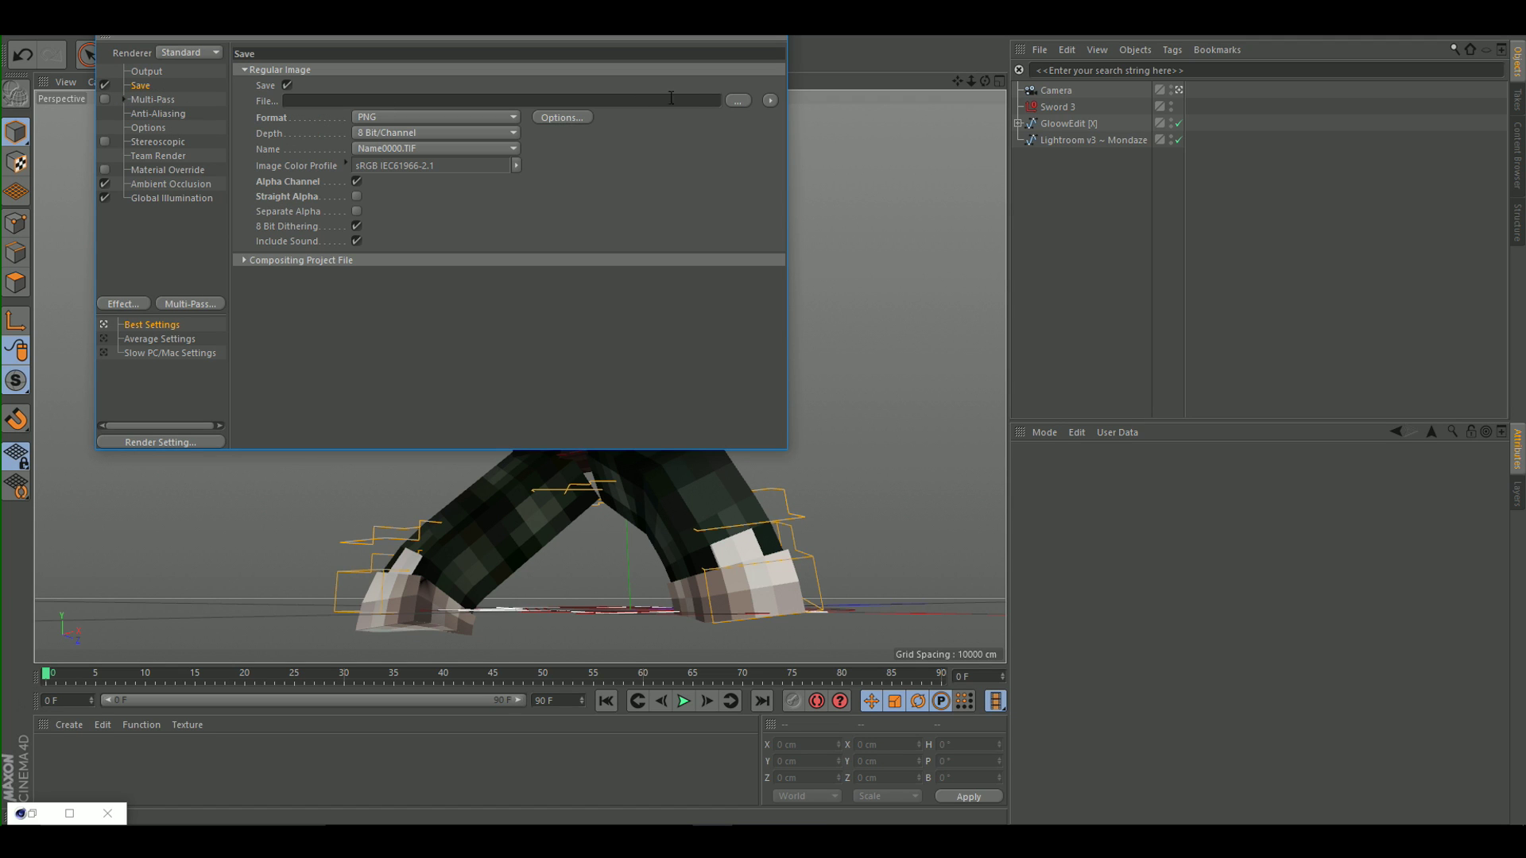
left_click(742, 103)
left_click(318, 368)
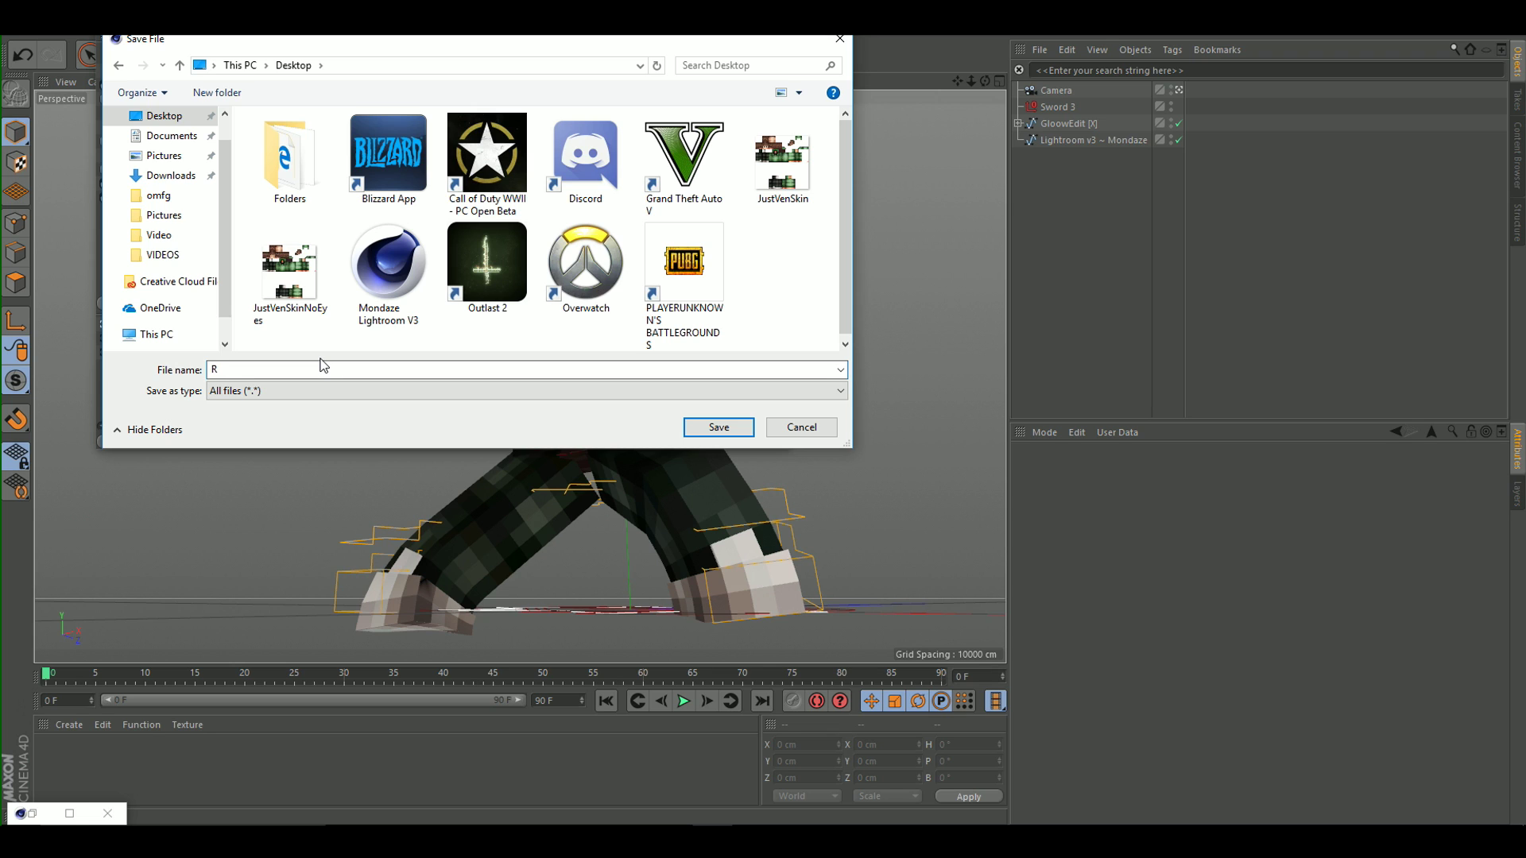
type("ial")
key("Return")
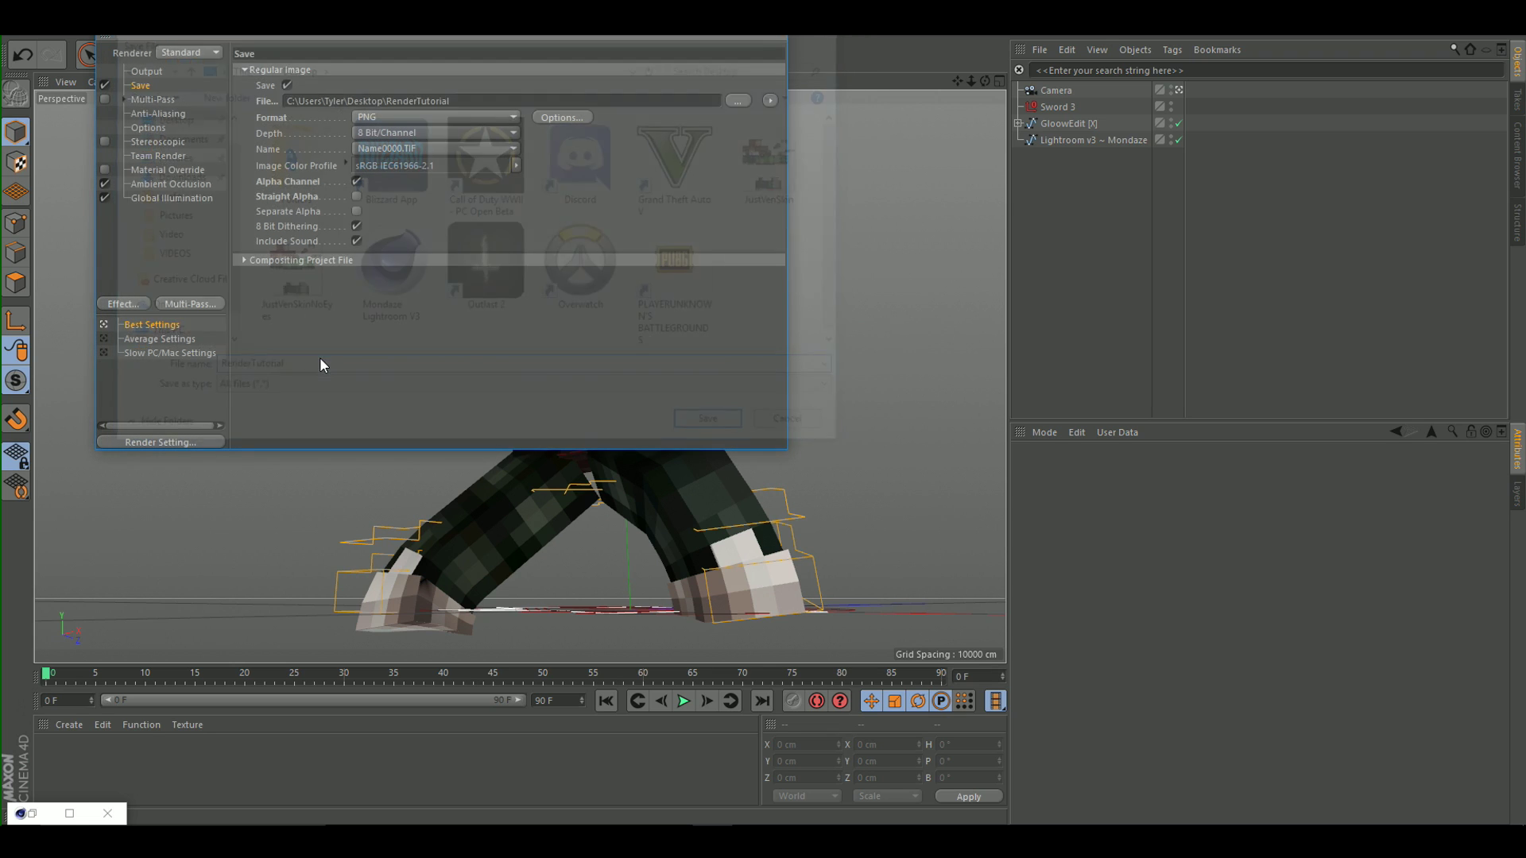
left_click(767, 24)
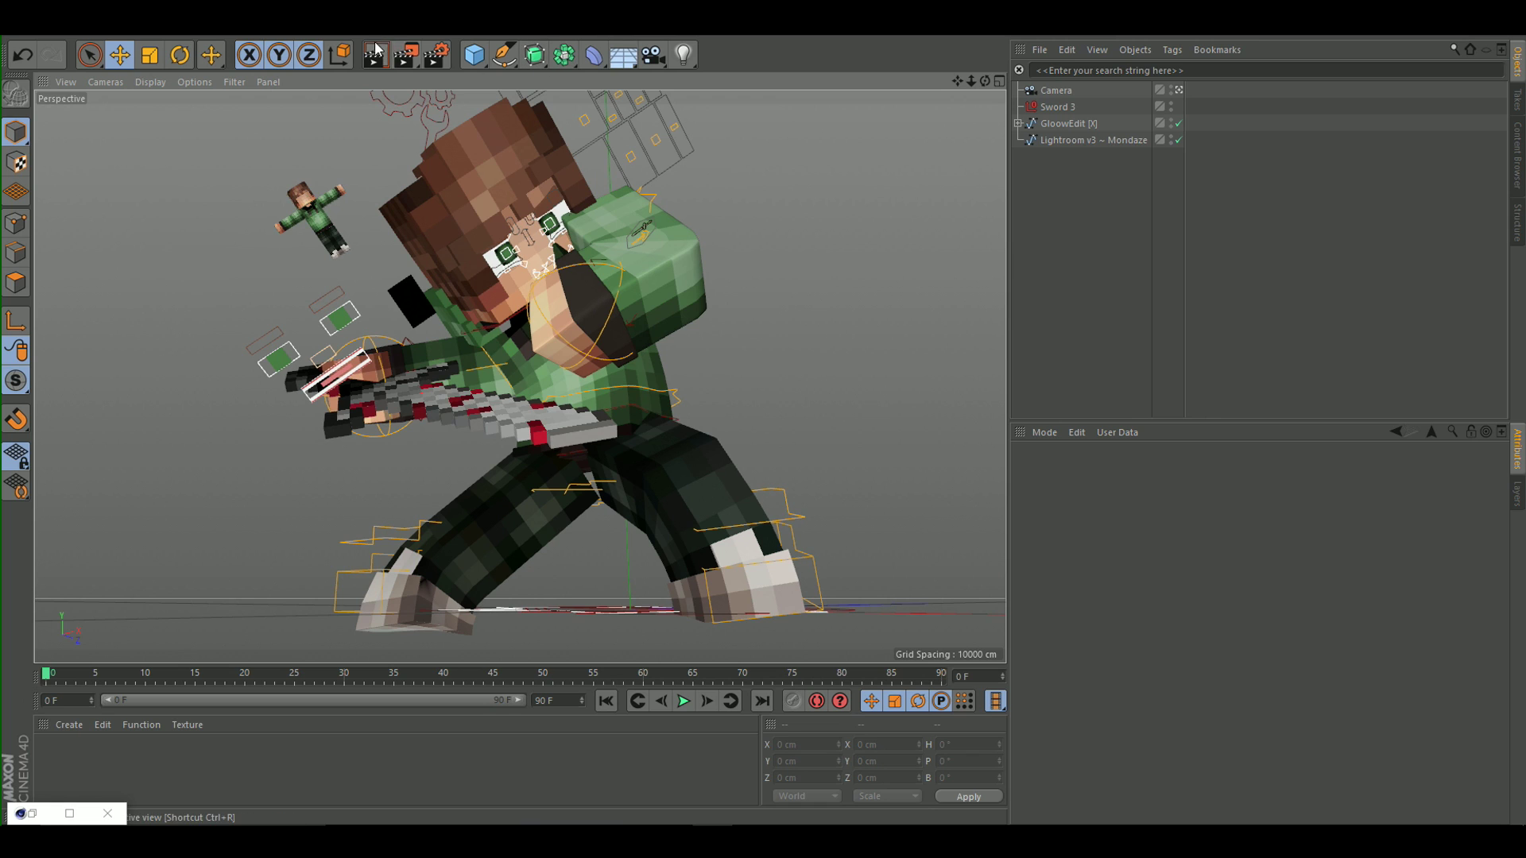
left_click(422, 58)
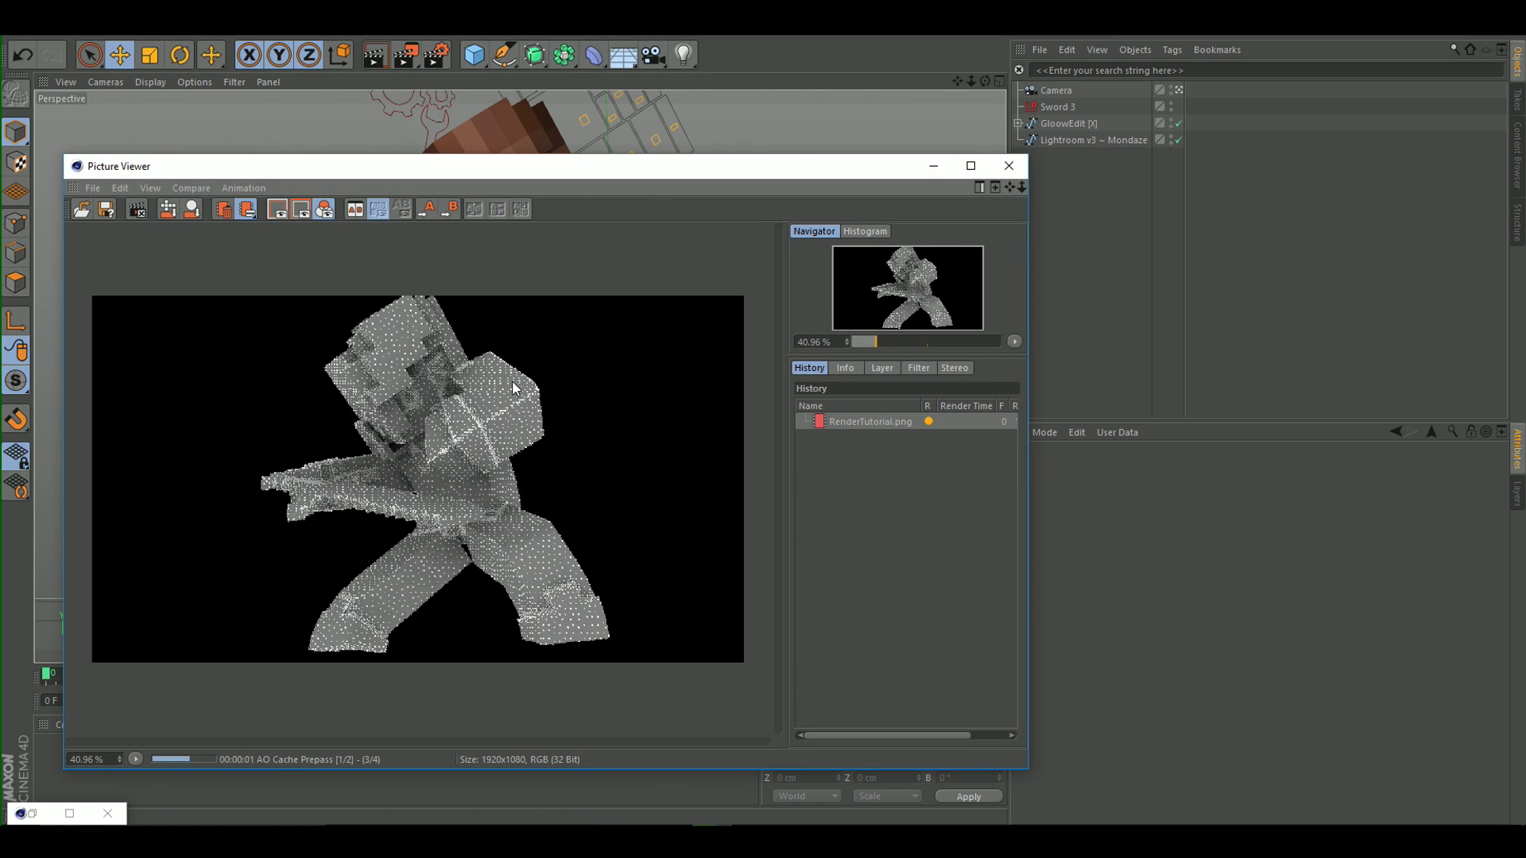
left_click(1009, 165)
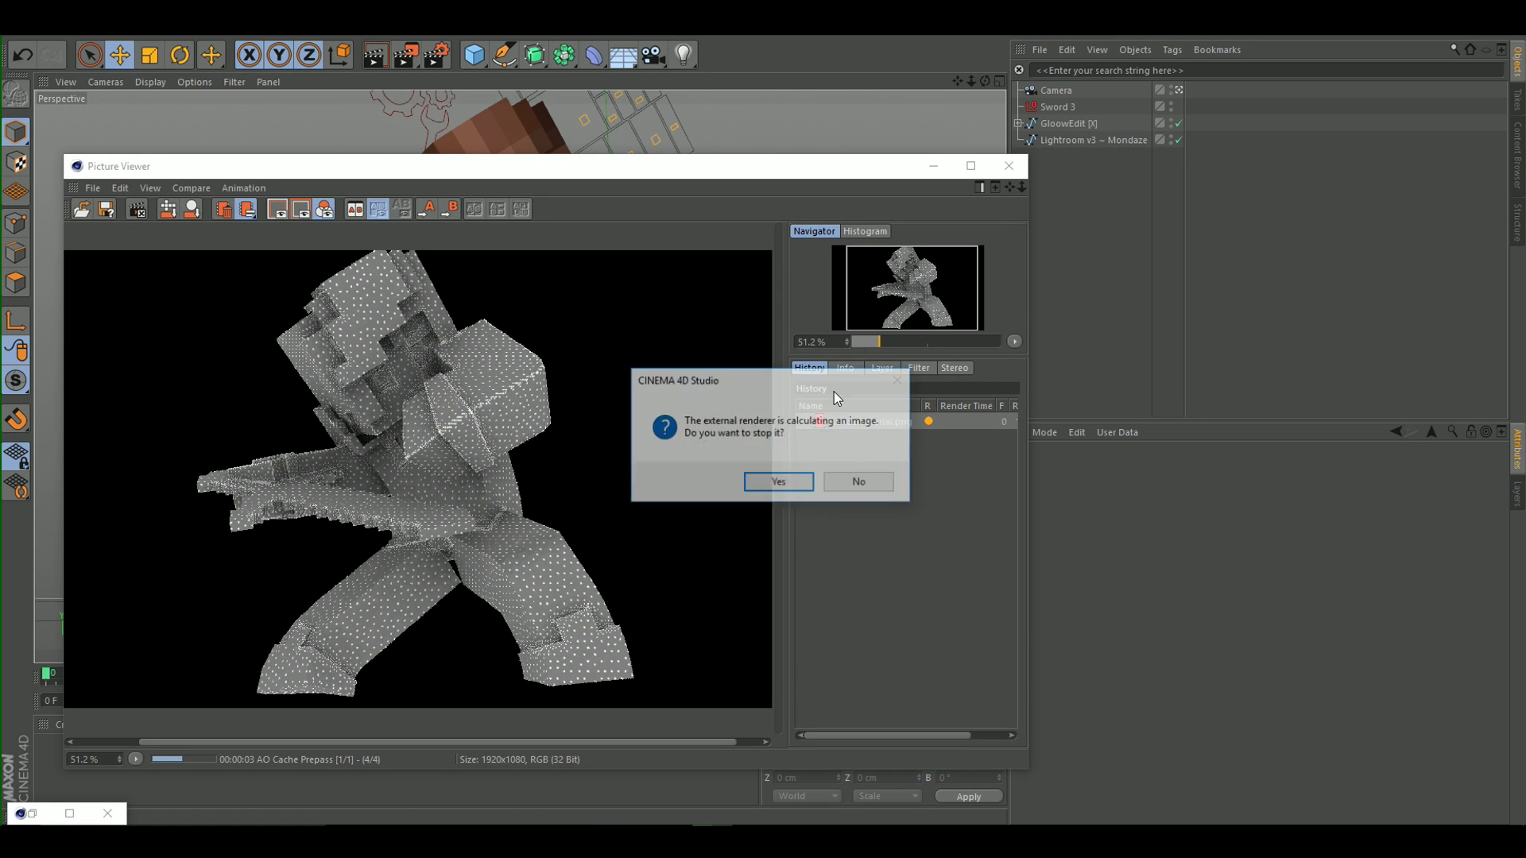
left_click(775, 481)
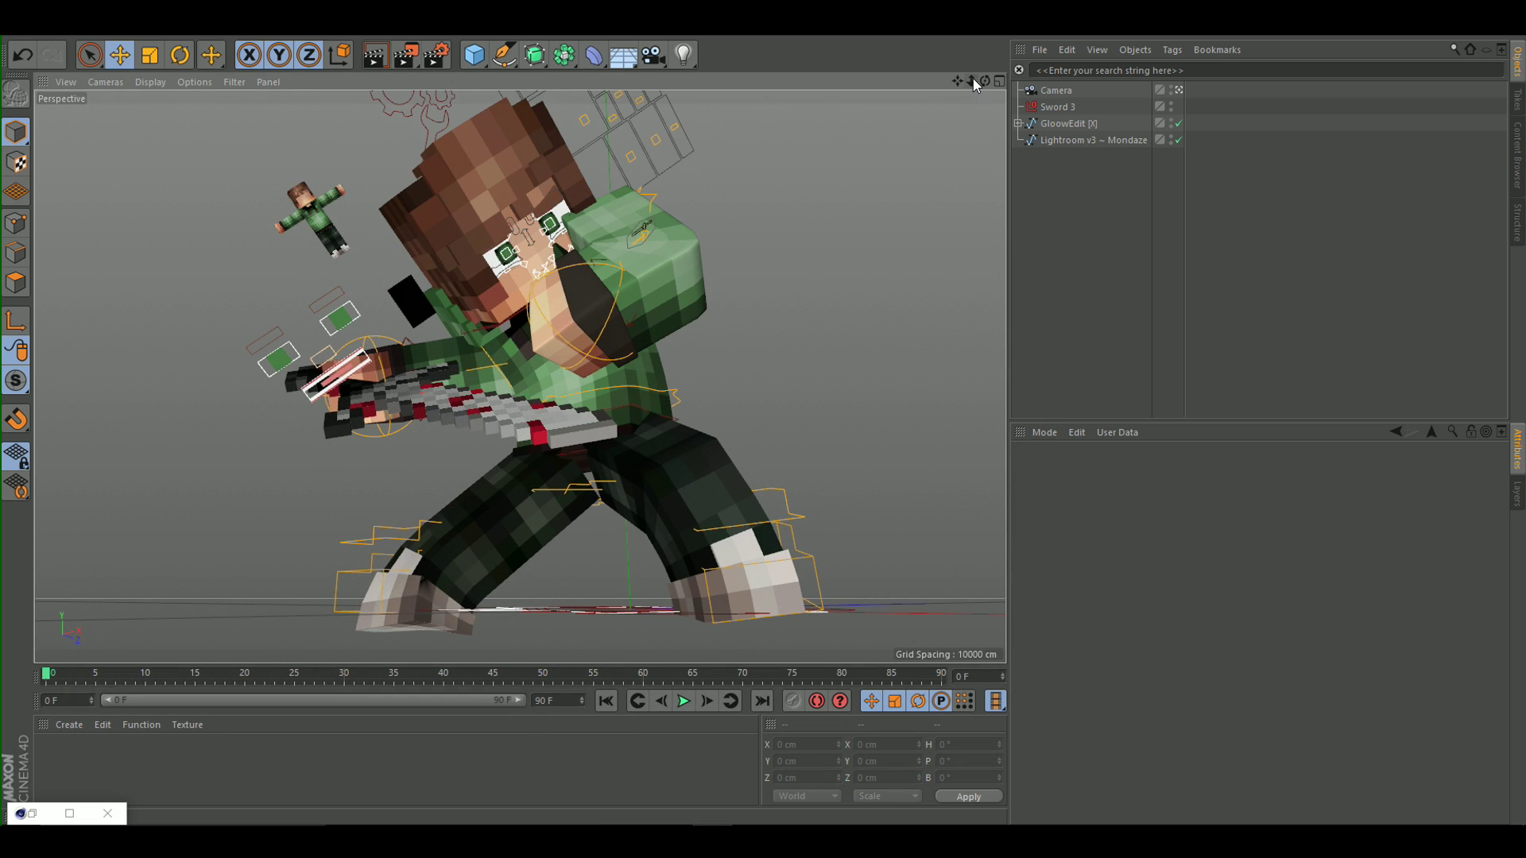
Pull the Camera back slightly to leave more room around the character and render the image in a maximized Picture Viewer.
left_click_drag(970, 81, 960, 86)
left_click(427, 60)
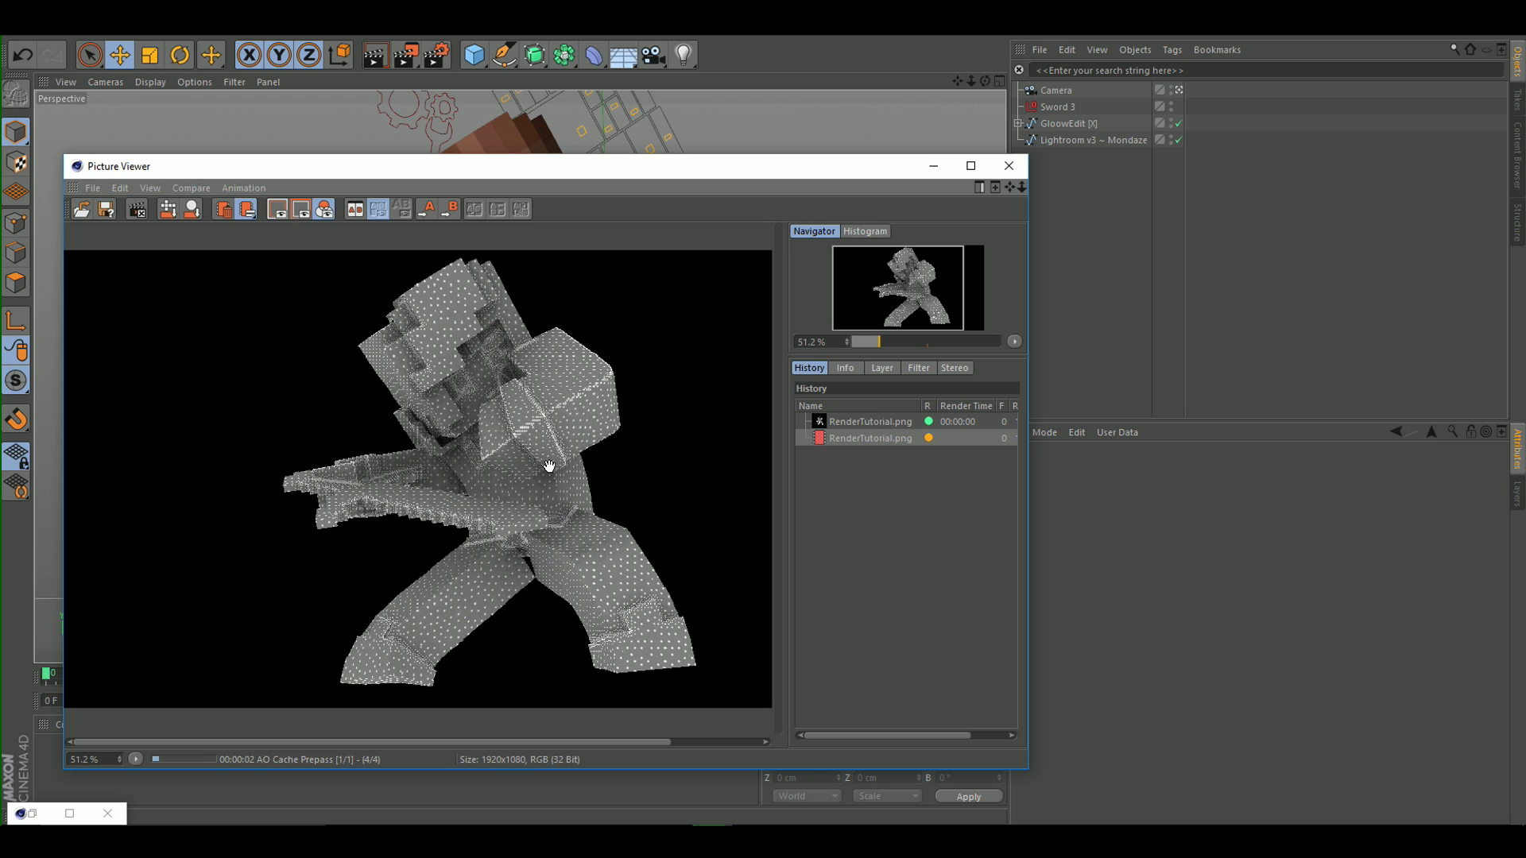
scroll(574, 438, "up", 1)
left_click_drag(575, 435, 536, 375)
scroll(536, 374, "down", 1)
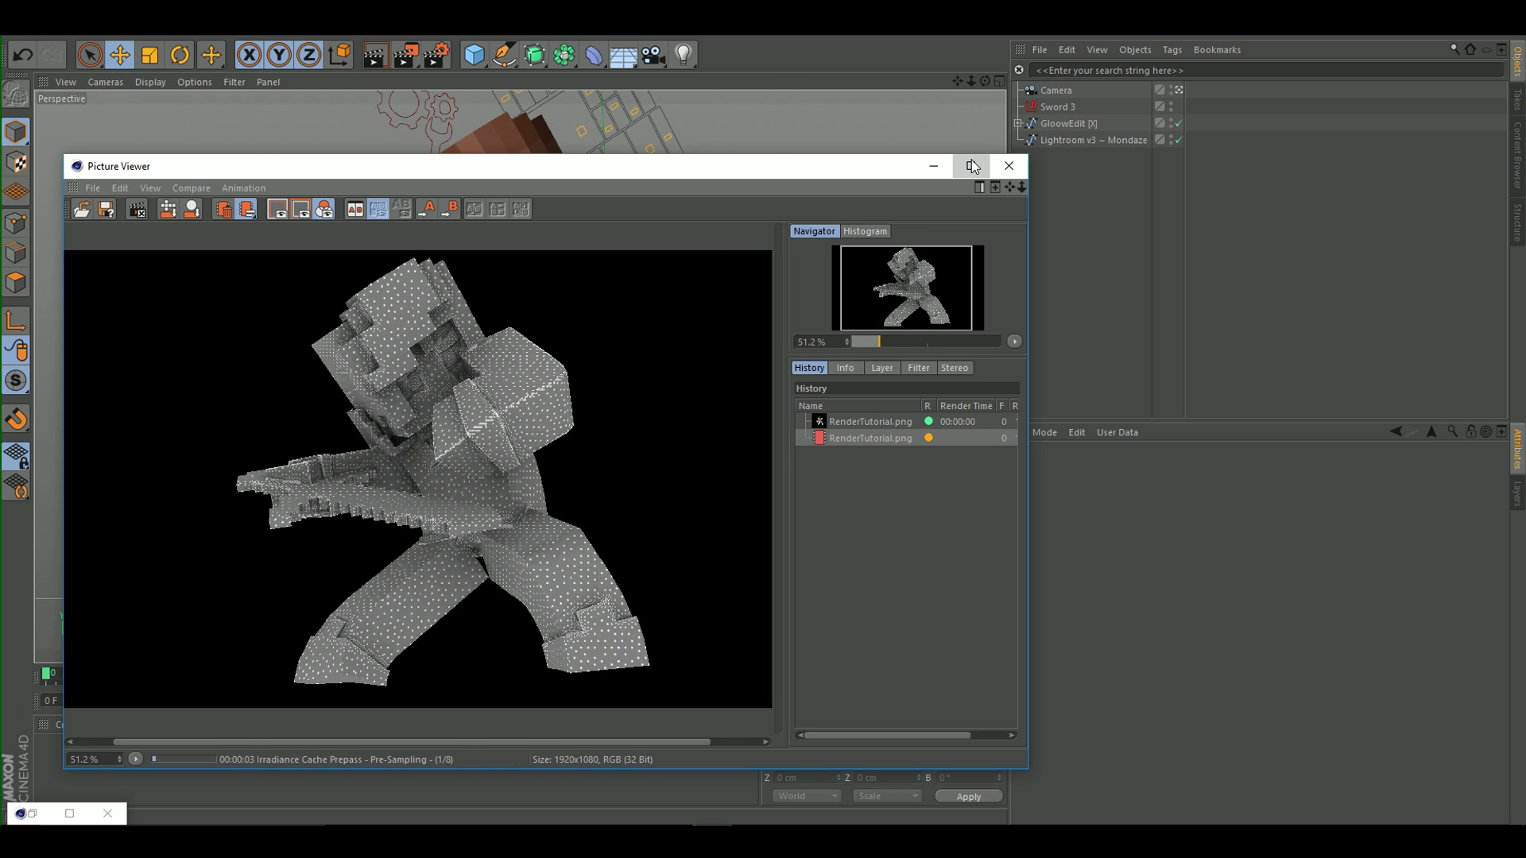
left_click(971, 165)
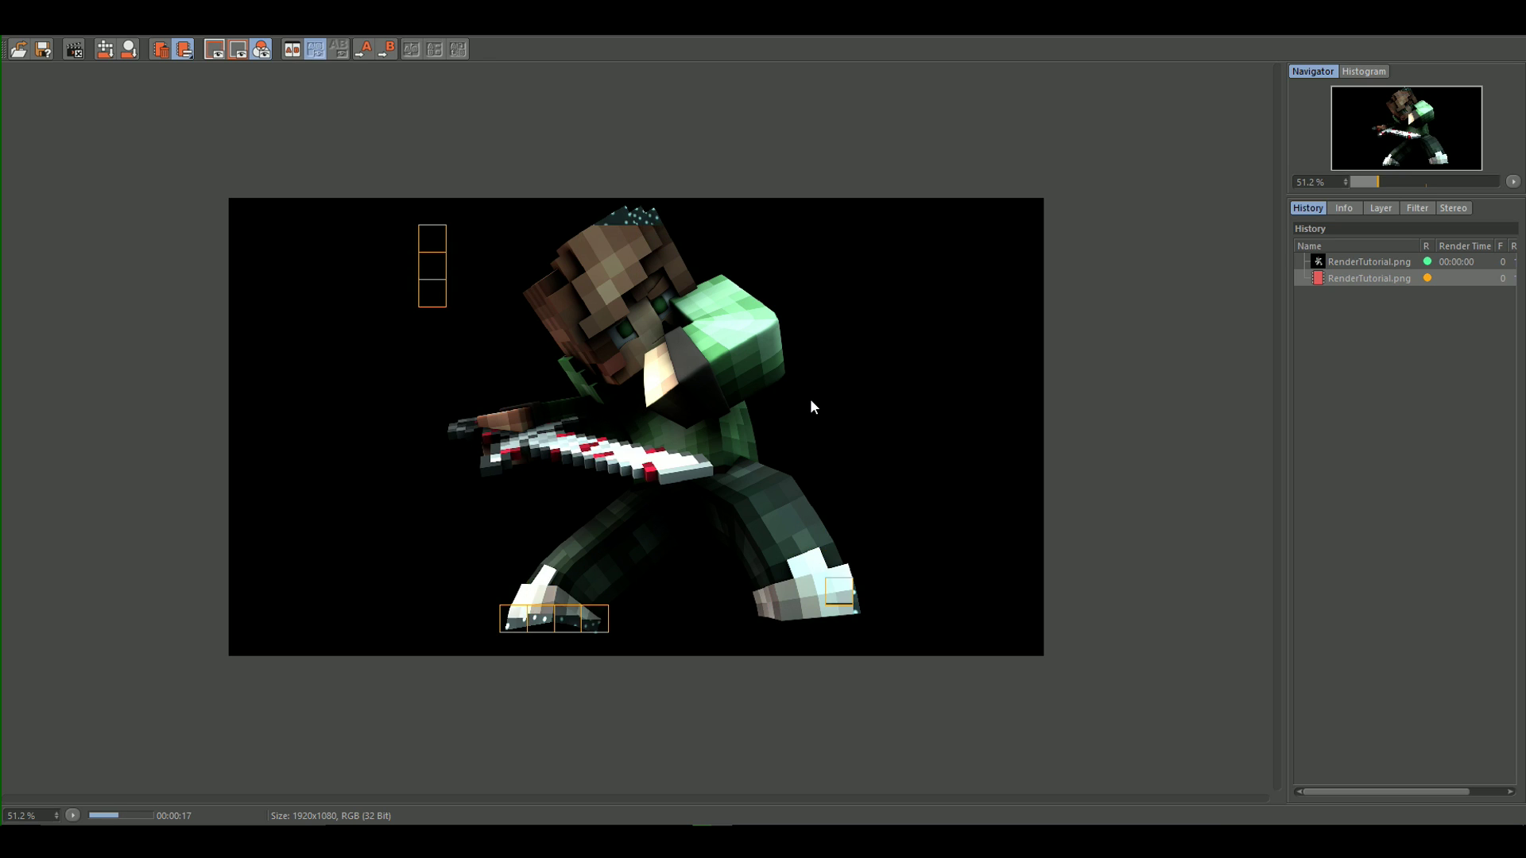
scroll(811, 406, "up", 1)
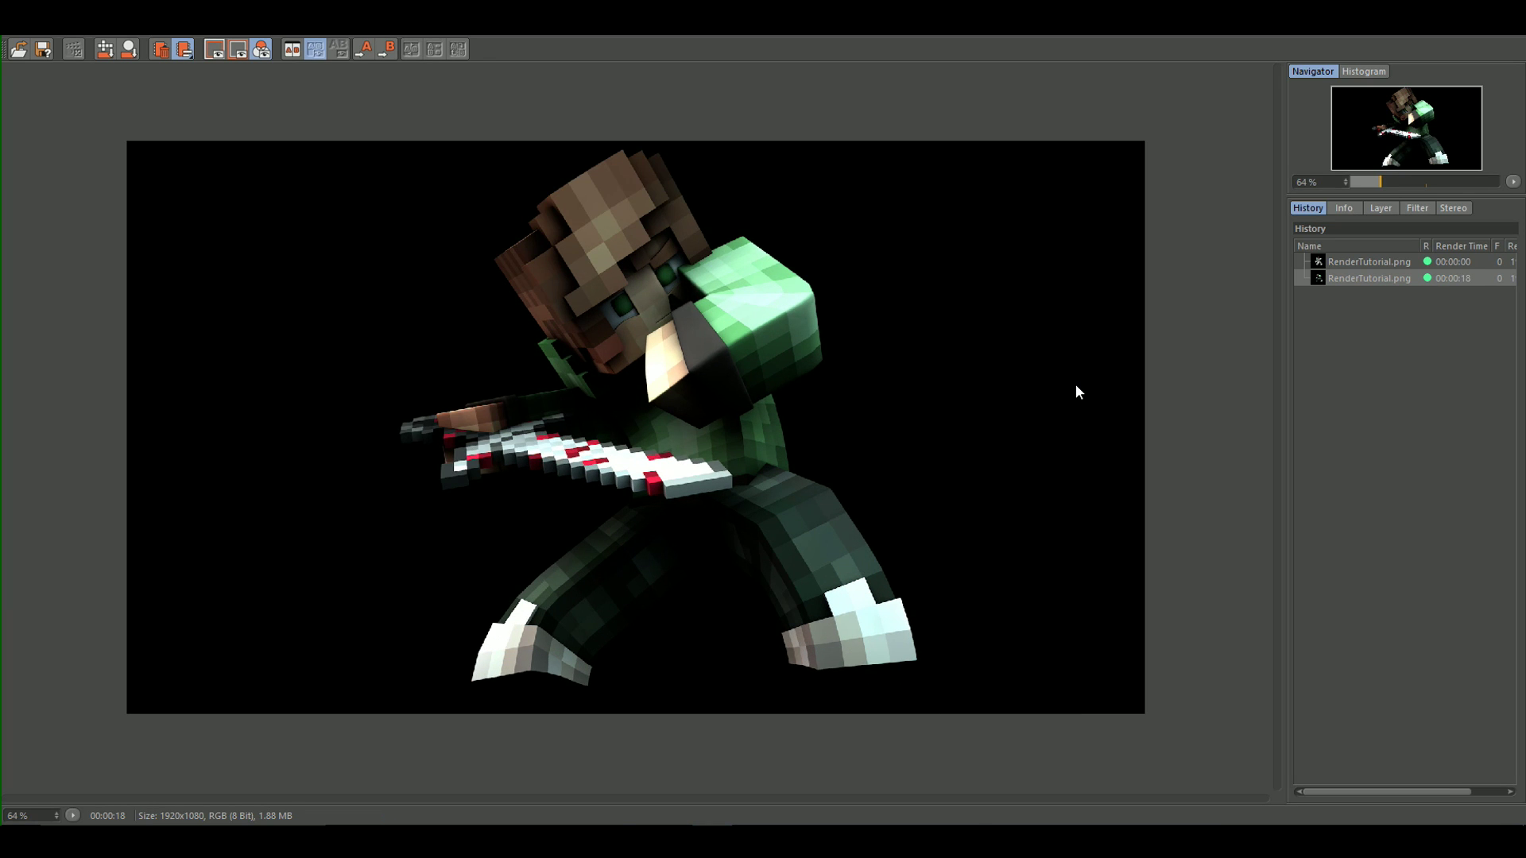